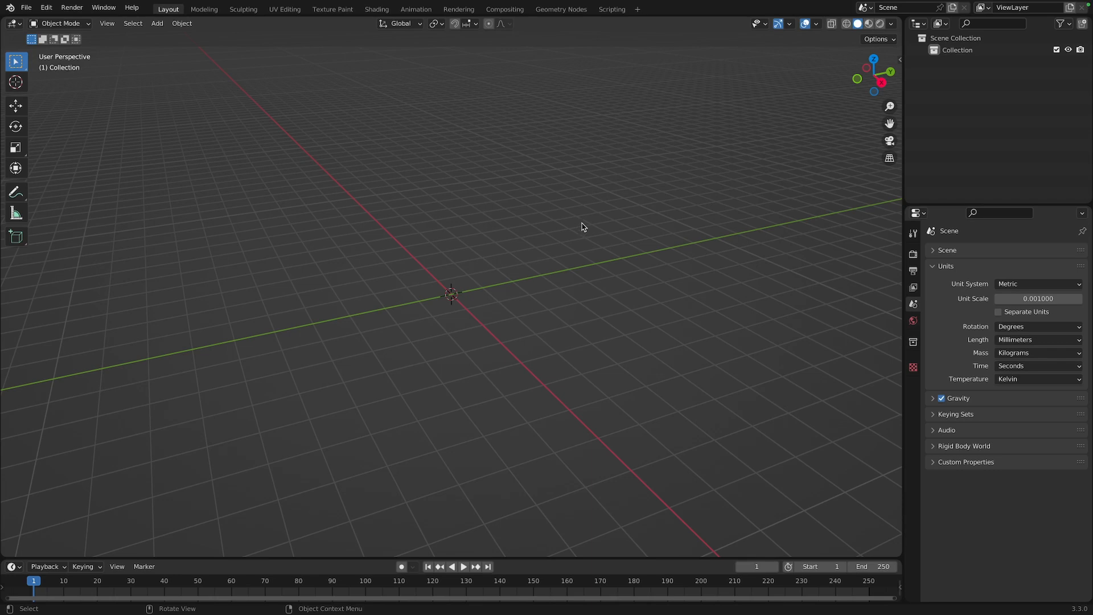
{"action": "scroll", "coordinate": [581, 227], "scroll_direction": "down", "scroll_amount": 2}
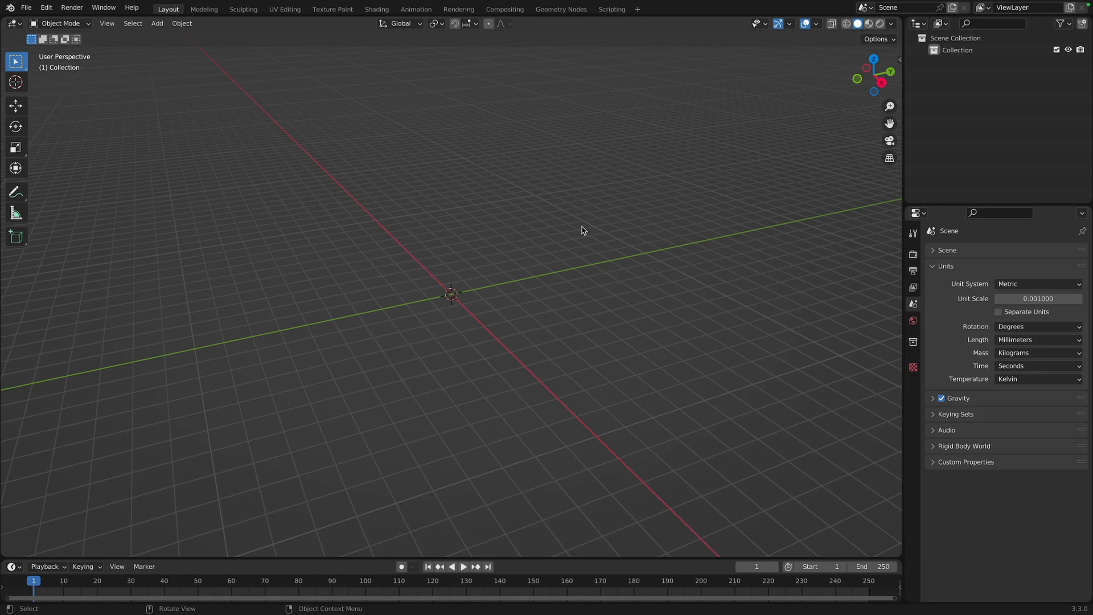
{"action": "key", "text": "n"}
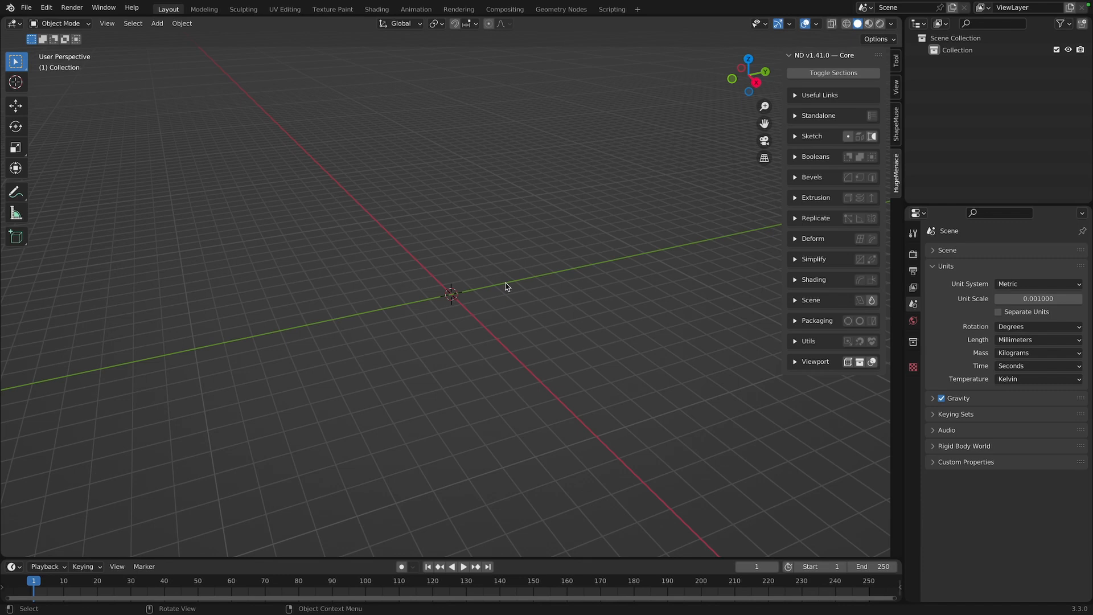
{"action": "key", "text": "n"}
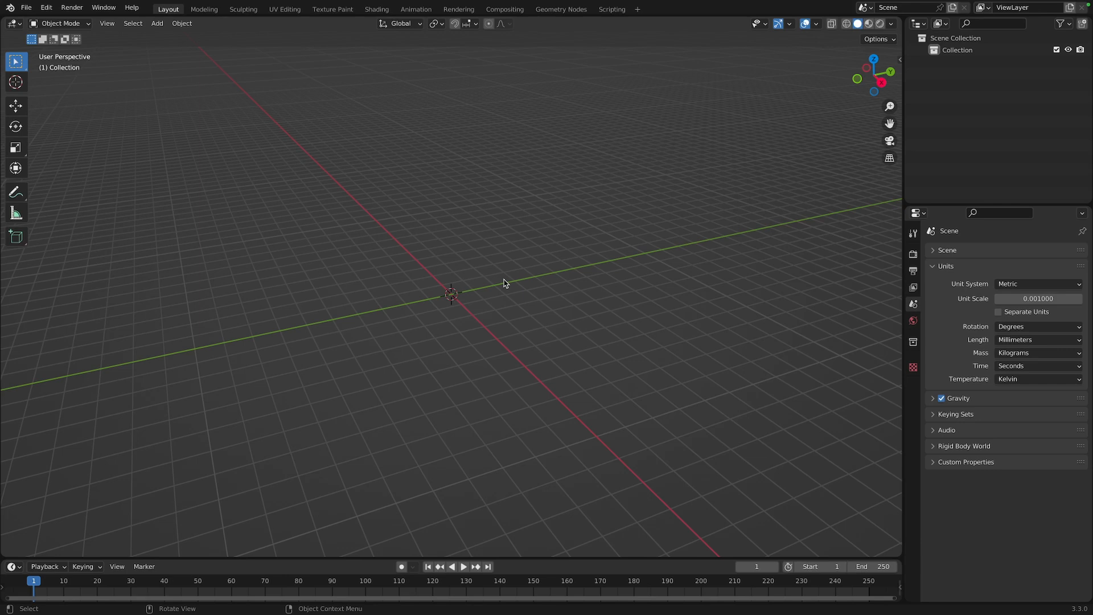
Add a plane at the origin and set its dimensions to 113.5 mm in X and 79.5 mm in Y
{"action": "key", "text": "f"}
{"action": "left_click", "coordinate": [499, 309]}
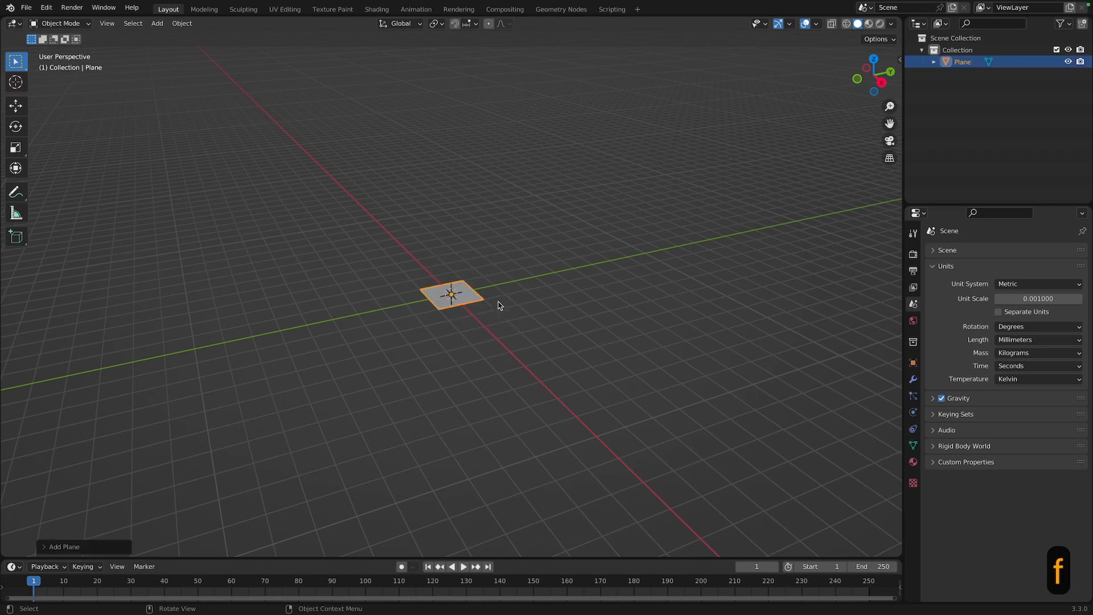
{"action": "scroll", "coordinate": [500, 303], "scroll_direction": "down", "scroll_amount": 2}
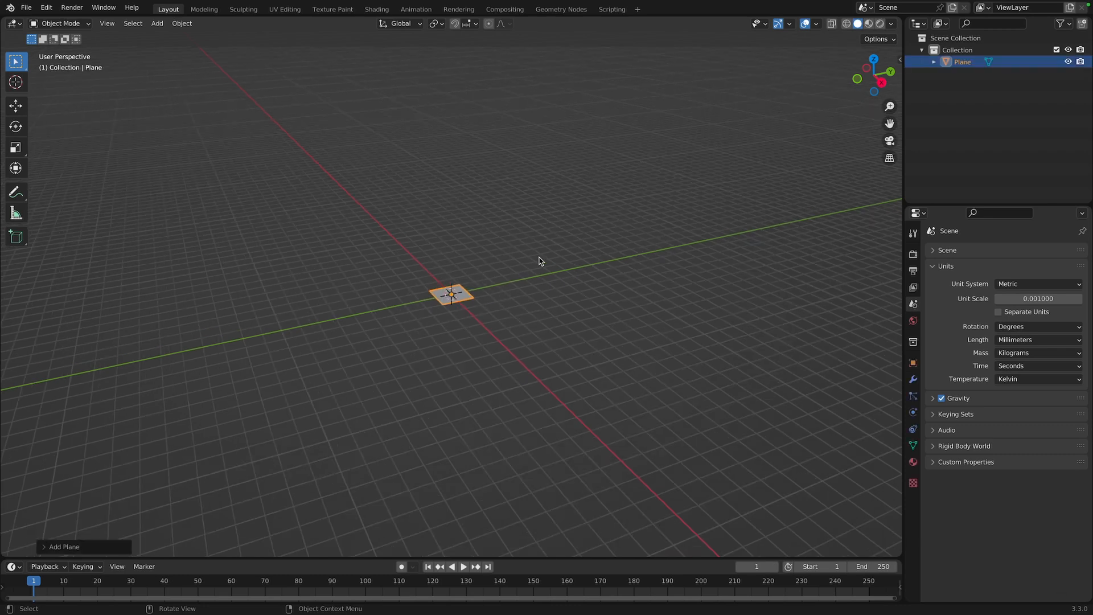
{"action": "key", "text": "n"}
{"action": "left_click", "coordinate": [833, 245]}
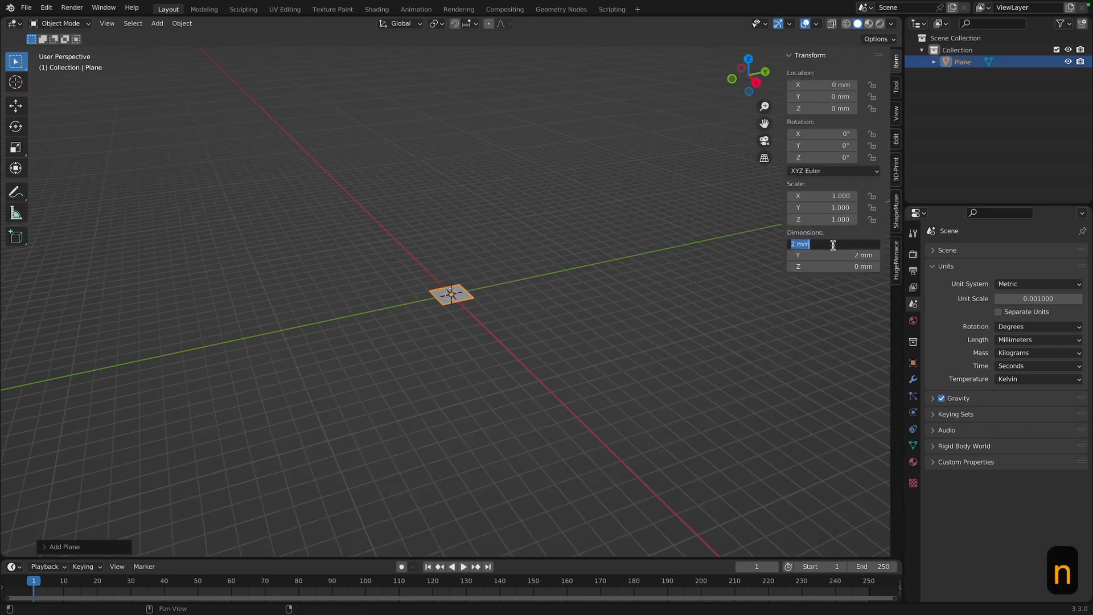
{"action": "type", "text": "113"}
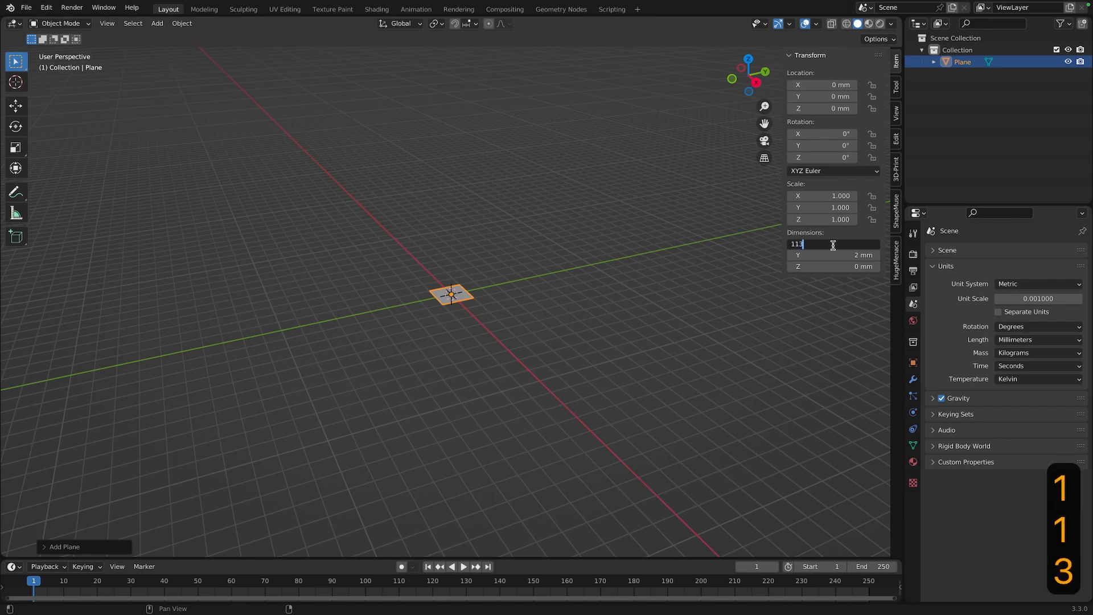
{"action": "type", "text": ".5"}
{"action": "key", "text": "Tab"}
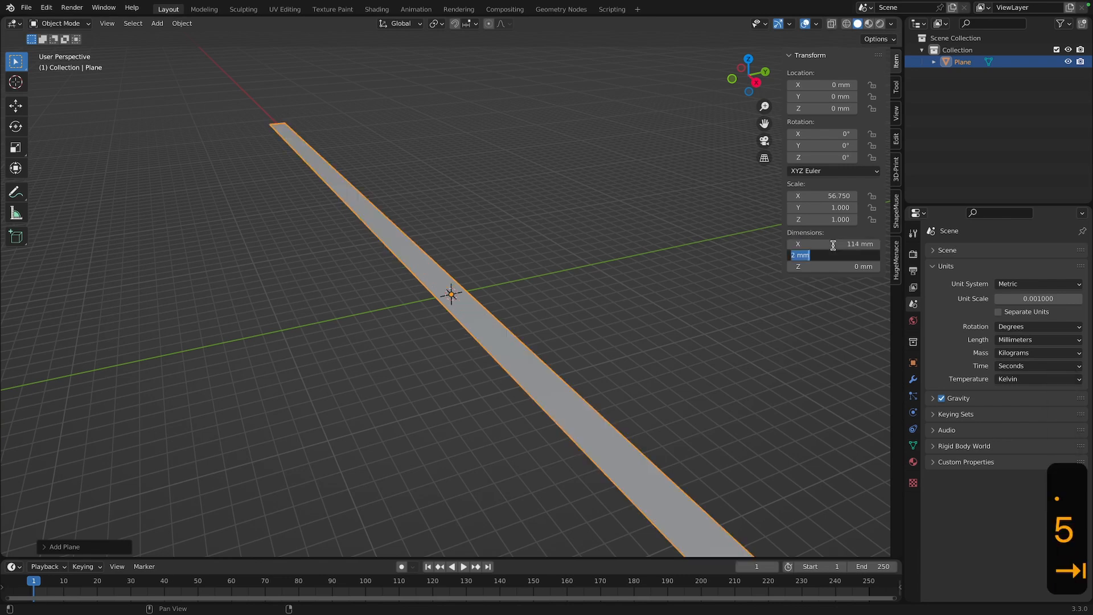
{"action": "type", "text": "79.5"}
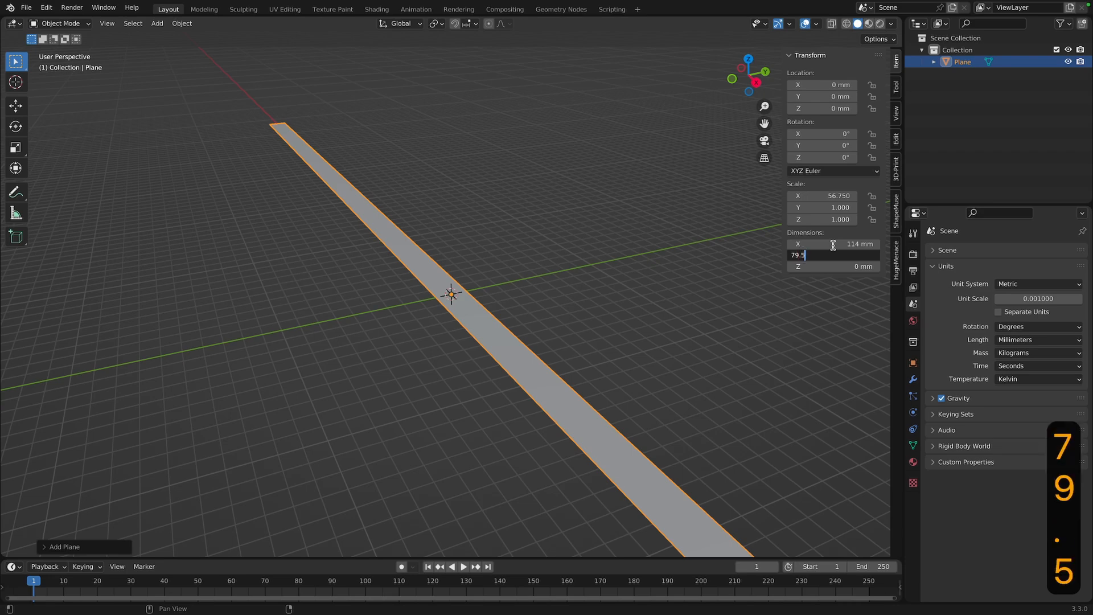
{"action": "key", "text": "Return"}
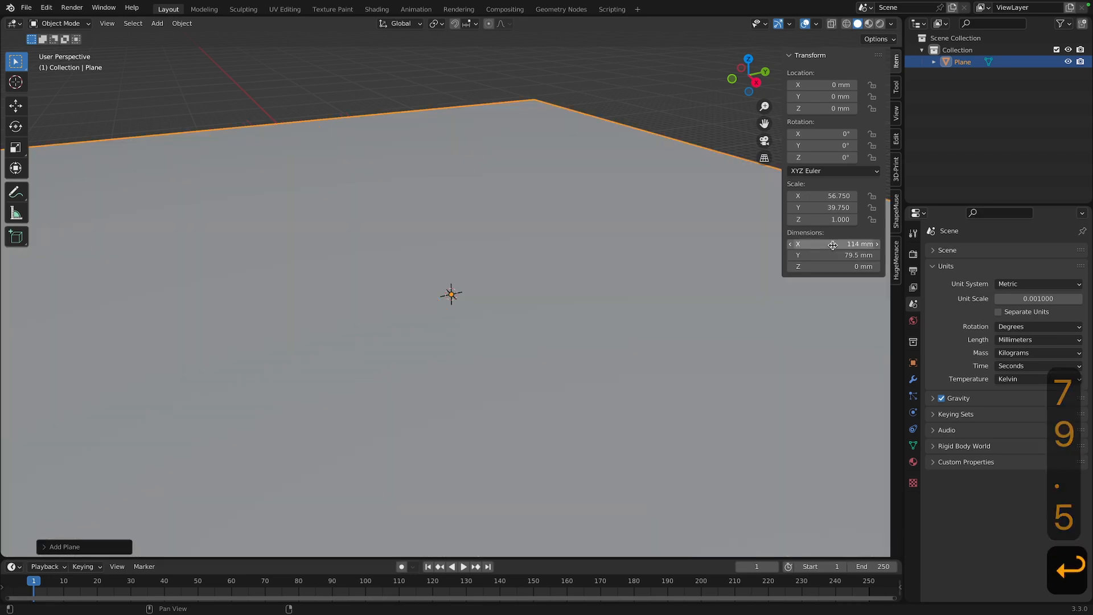
Apply the resized plane's scale so that its scale values are reset to 1
{"action": "scroll", "coordinate": [461, 275], "scroll_direction": "down", "scroll_amount": 3}
{"action": "middle_click_drag", "start_coordinate": [461, 268], "coordinate": [562, 293]}
{"action": "scroll", "coordinate": [558, 296], "scroll_direction": "down", "scroll_amount": 4}
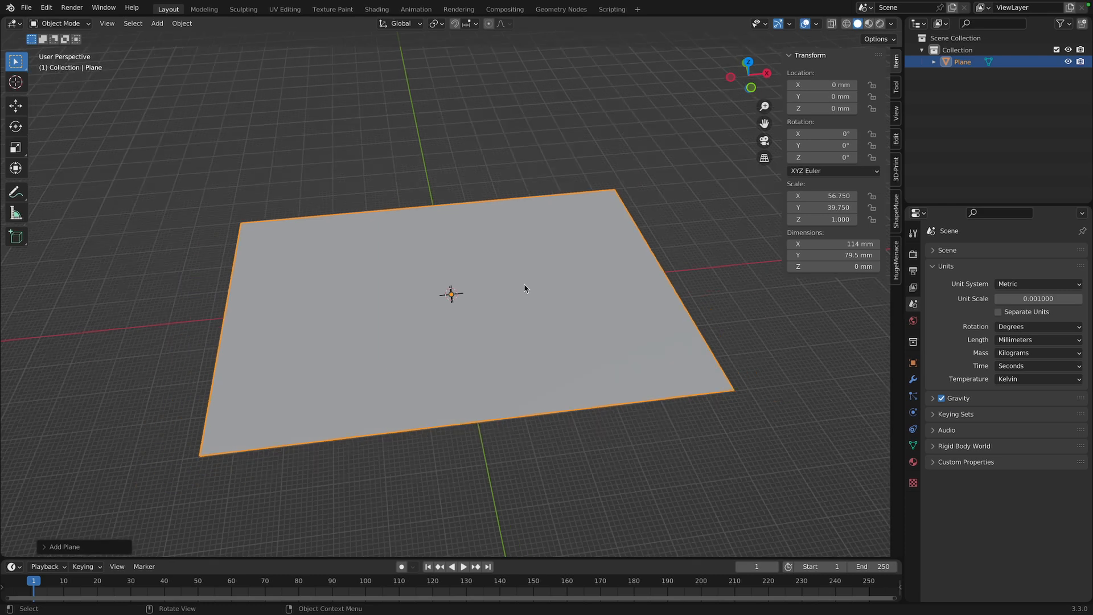
{"action": "key", "text": "ctrl+a"}
{"action": "left_click", "coordinate": [493, 282]}
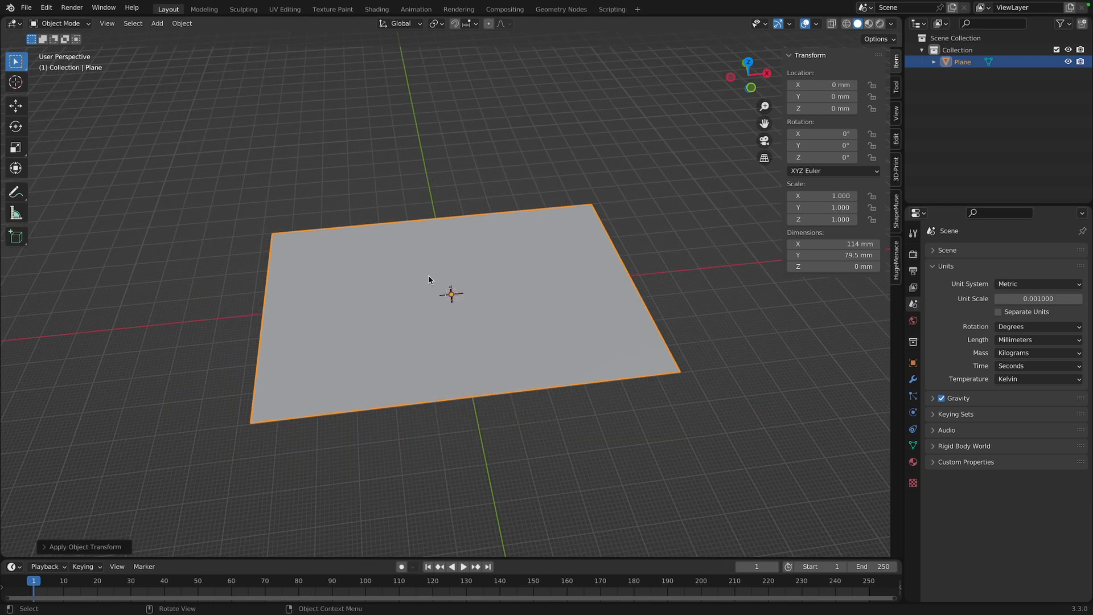
Round all four corners of the plane with an ND vertex bevel 4 mm wide, using multiple segments
{"action": "key", "text": "Tab"}
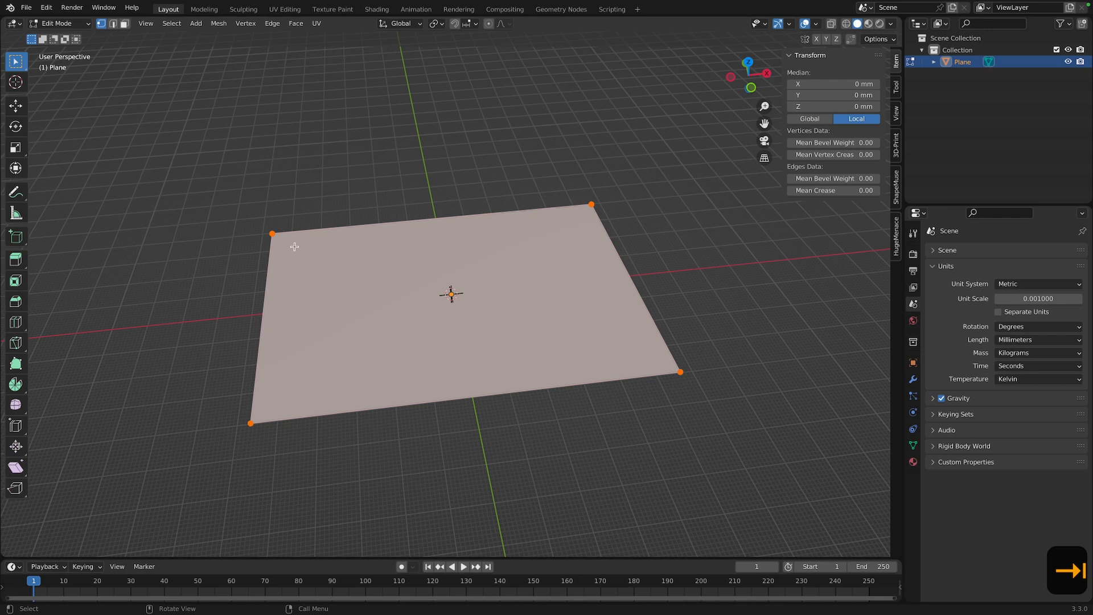
{"action": "key", "text": "a"}
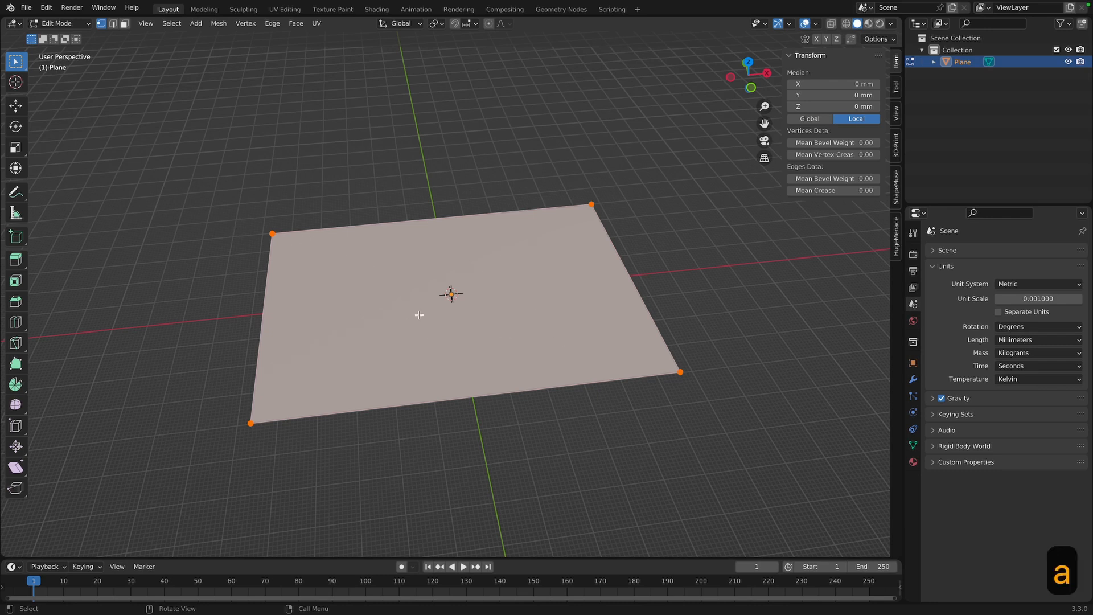
{"action": "key", "text": "f"}
{"action": "left_click", "coordinate": [371, 308]}
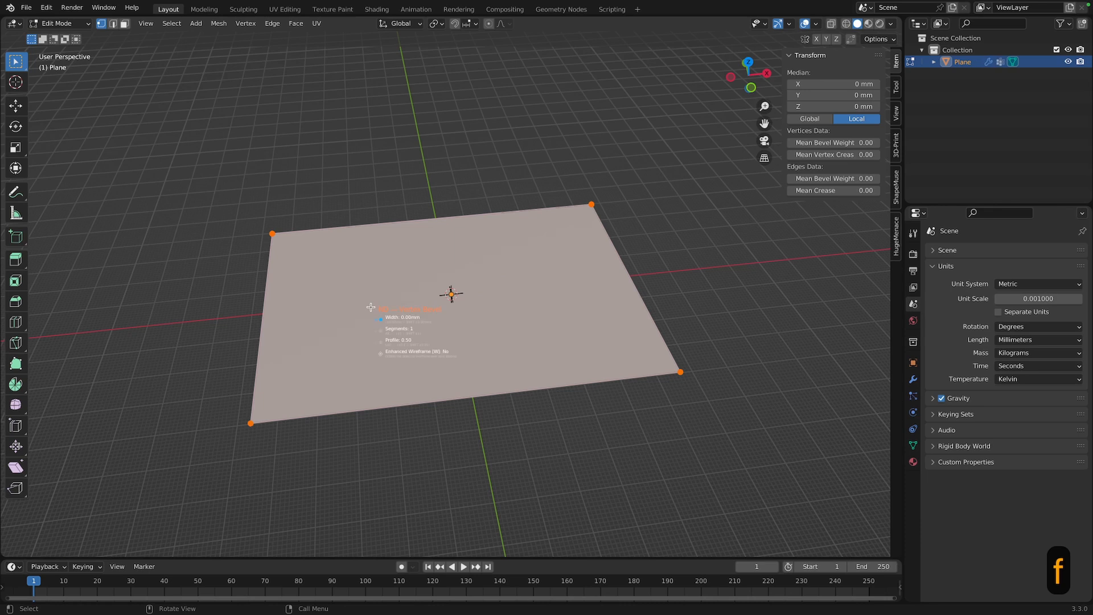
{"action": "type", "text": "4"}
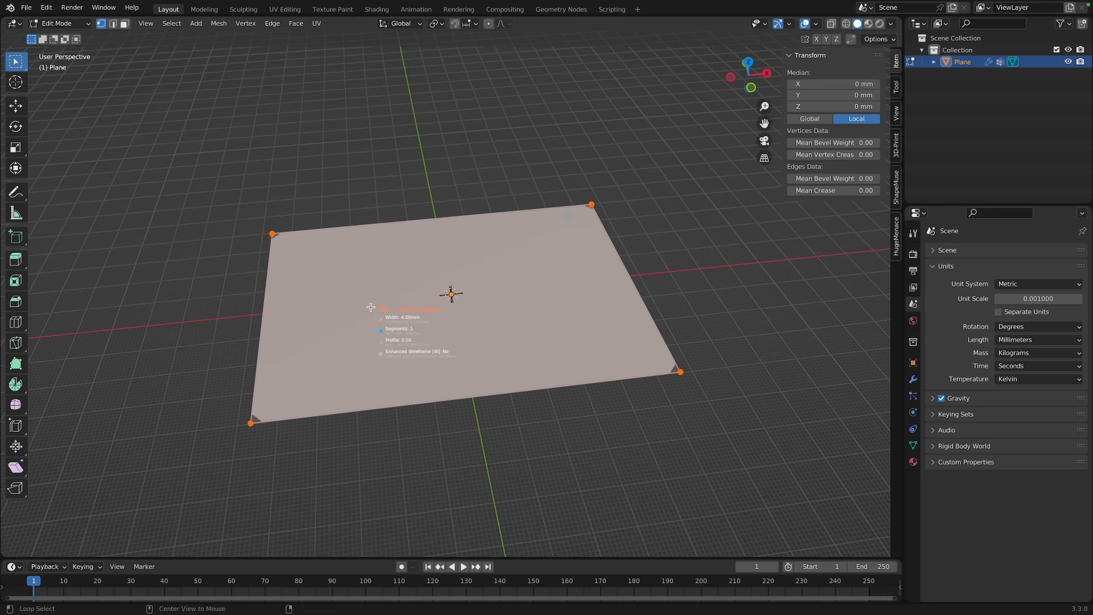
{"action": "scroll", "coordinate": [370, 307], "scroll_direction": "up", "scroll_amount": 7, "text": "alt"}
{"action": "left_click", "coordinate": [370, 308]}
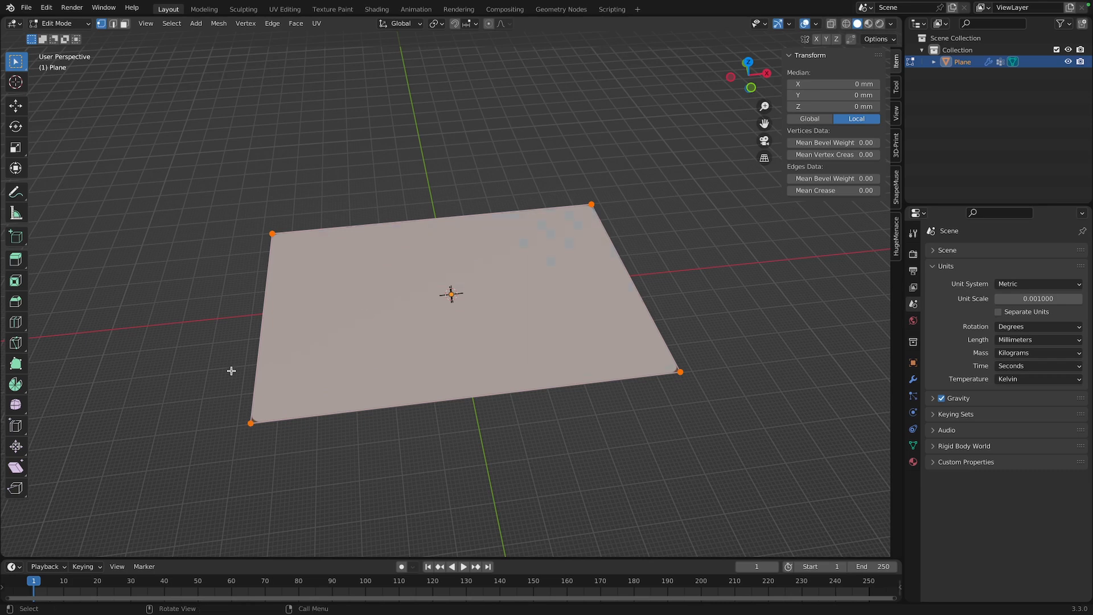
{"action": "key", "text": "Tab"}
Profile-extrude the rounded plane's outline 8 mm along the Z axis with Positive weighting and edge calculation on
{"action": "middle_click_drag", "start_coordinate": [575, 268], "coordinate": [563, 329]}
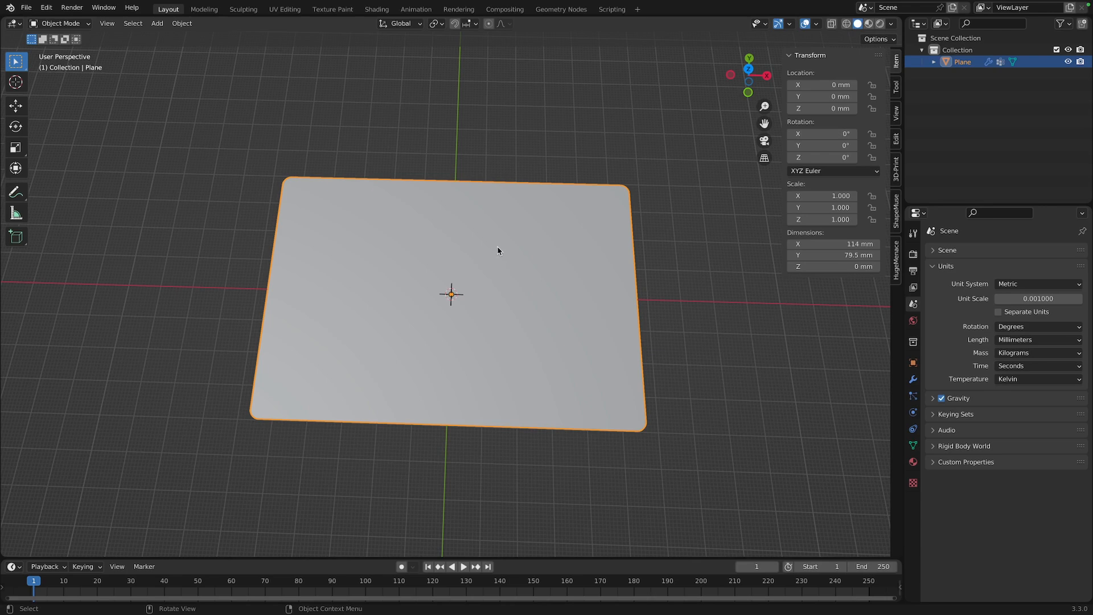
{"action": "middle_click_drag", "start_coordinate": [497, 246], "coordinate": [537, 291]}
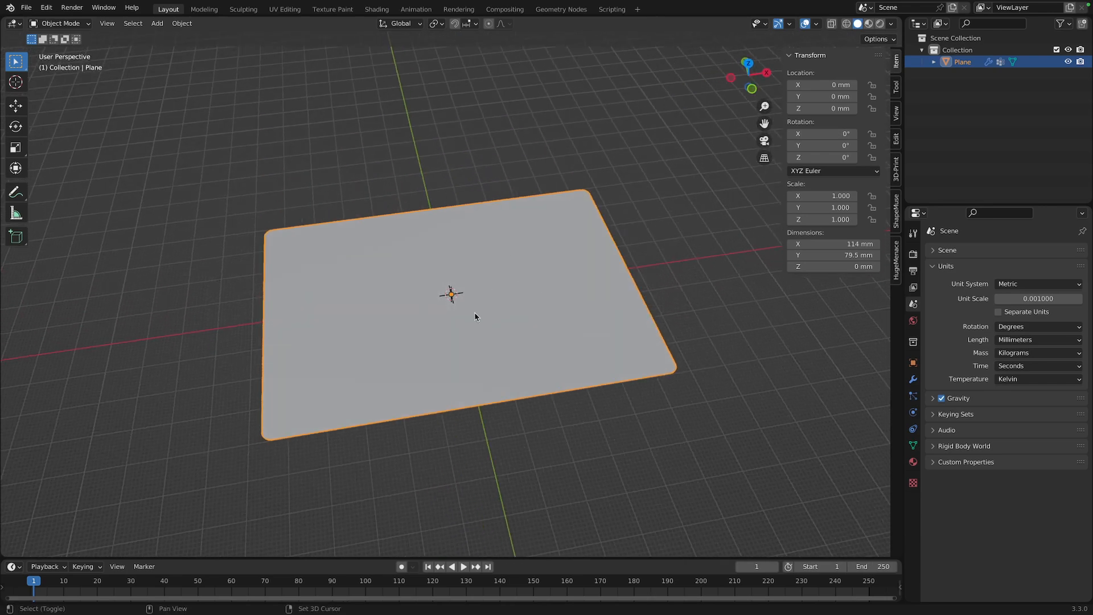
{"action": "key", "text": "shift+2"}
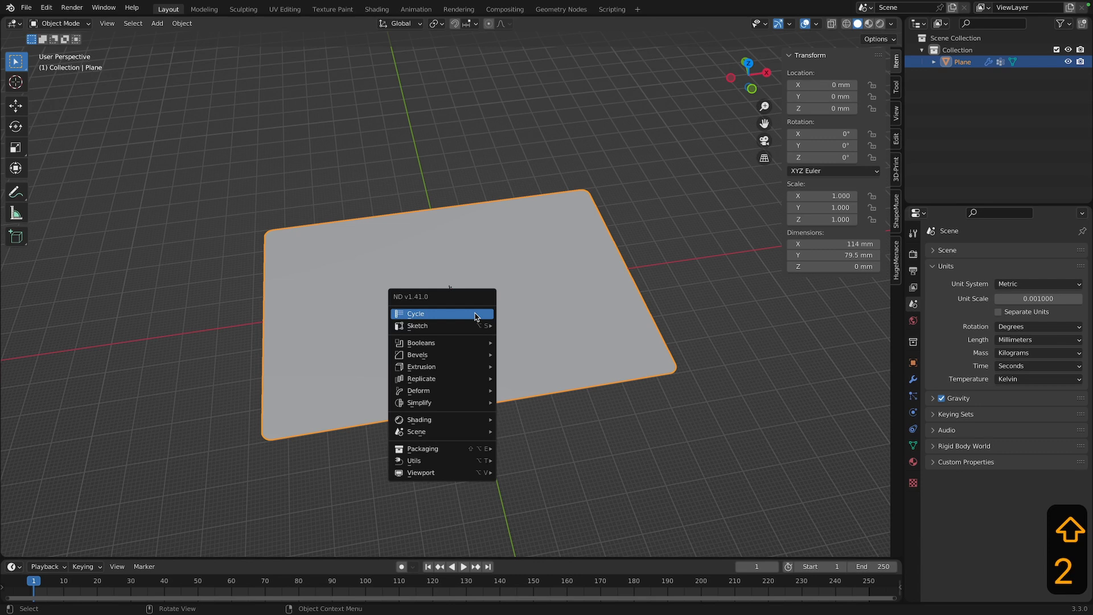
{"action": "mouse_move", "coordinate": [467, 369]}
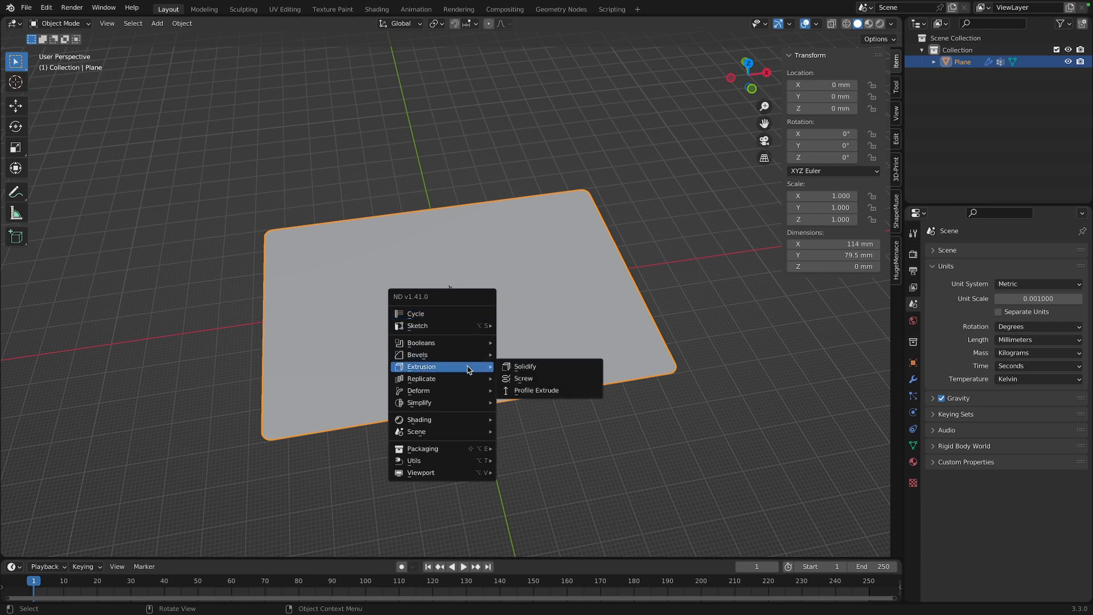
{"action": "left_click", "coordinate": [550, 392]}
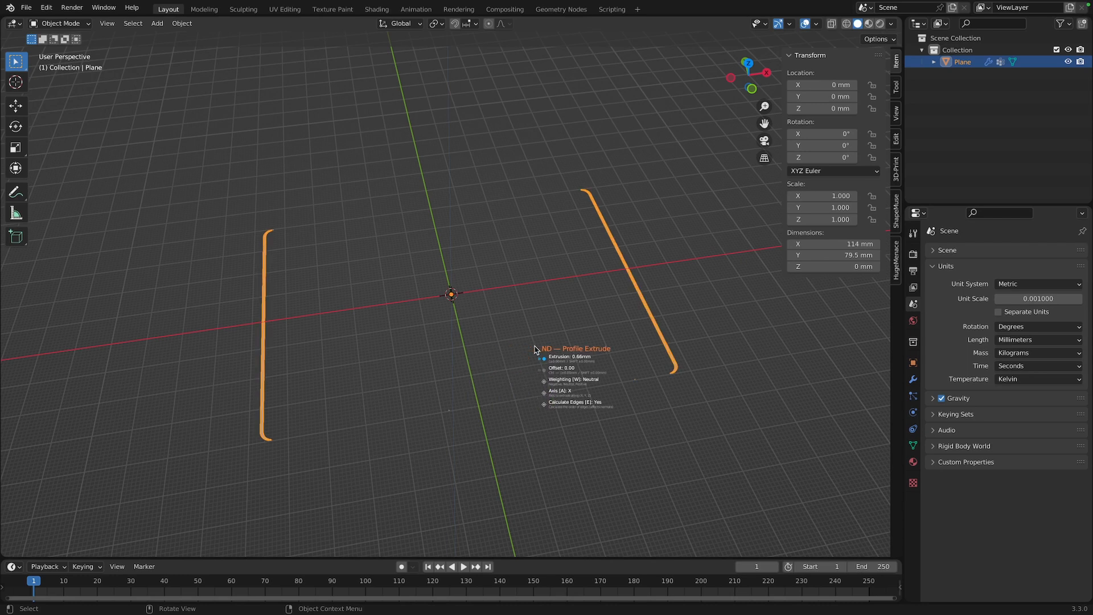
{"action": "key", "text": "a"}
{"action": "key", "text": "a"}
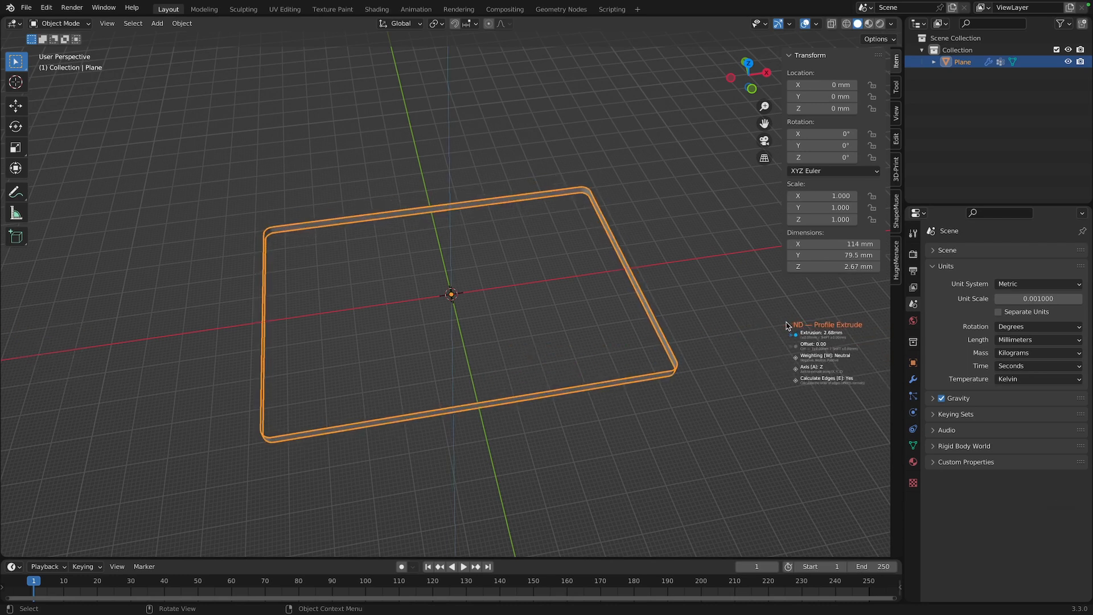
{"action": "key", "text": "8"}
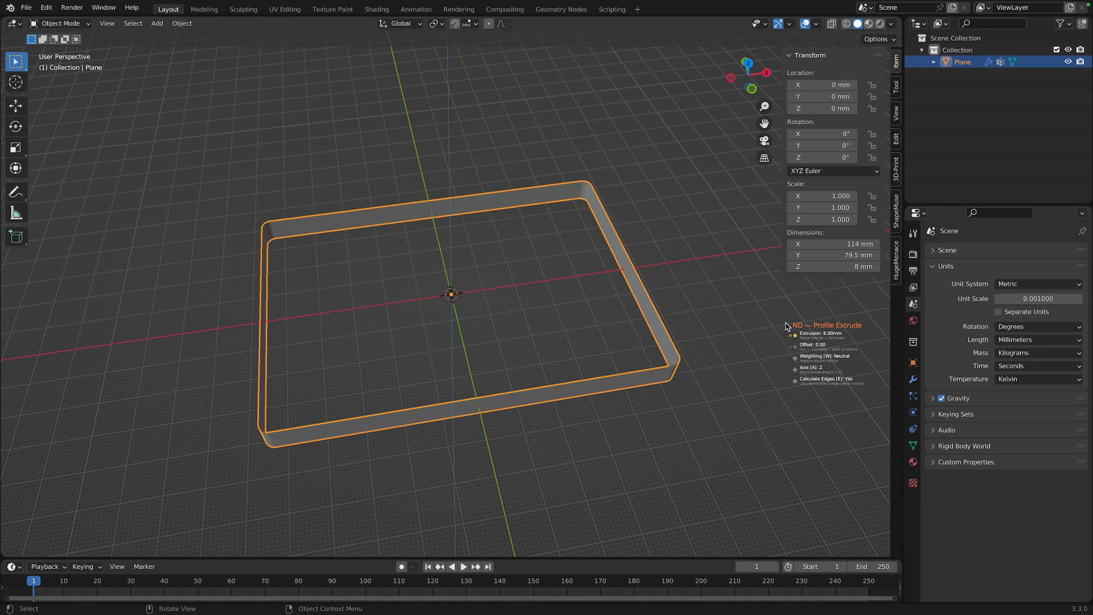
{"action": "key", "text": "w"}
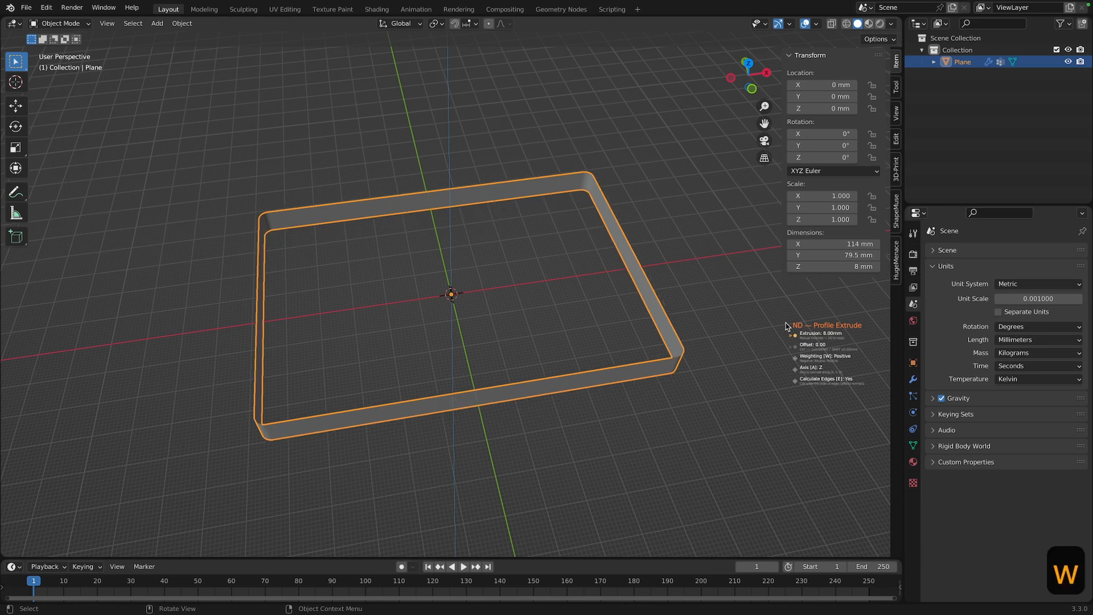
{"action": "key", "text": "w"}
{"action": "key", "text": "w"}
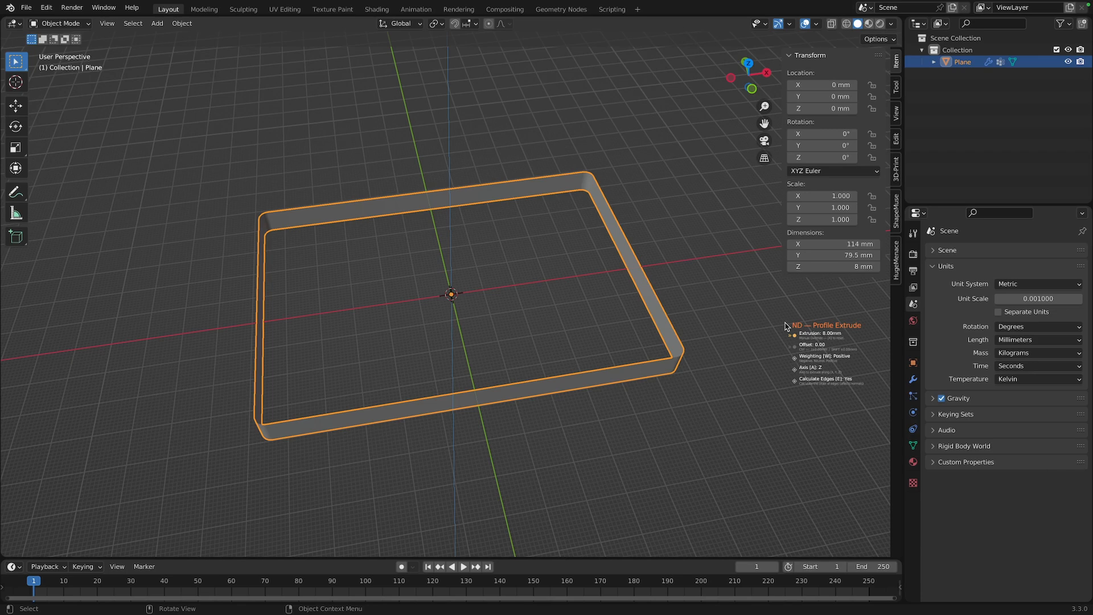
{"action": "left_click", "coordinate": [784, 326]}
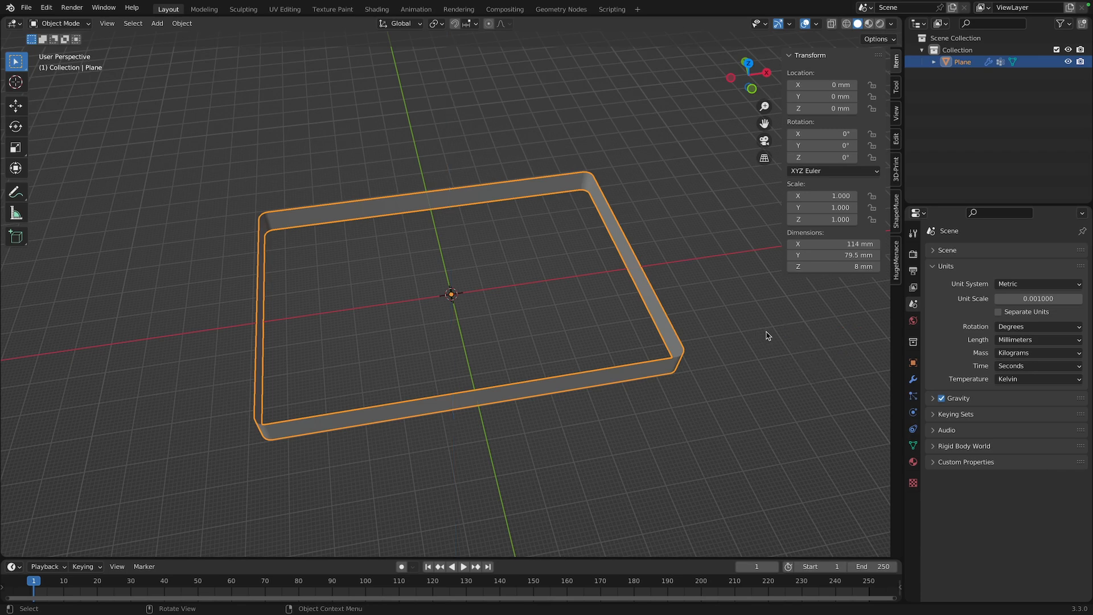
Solidify the extruded outline to a thickness of 8 mm with Negative weighting, so the wall grows outward
{"action": "middle_click_drag", "start_coordinate": [771, 329], "coordinate": [757, 365]}
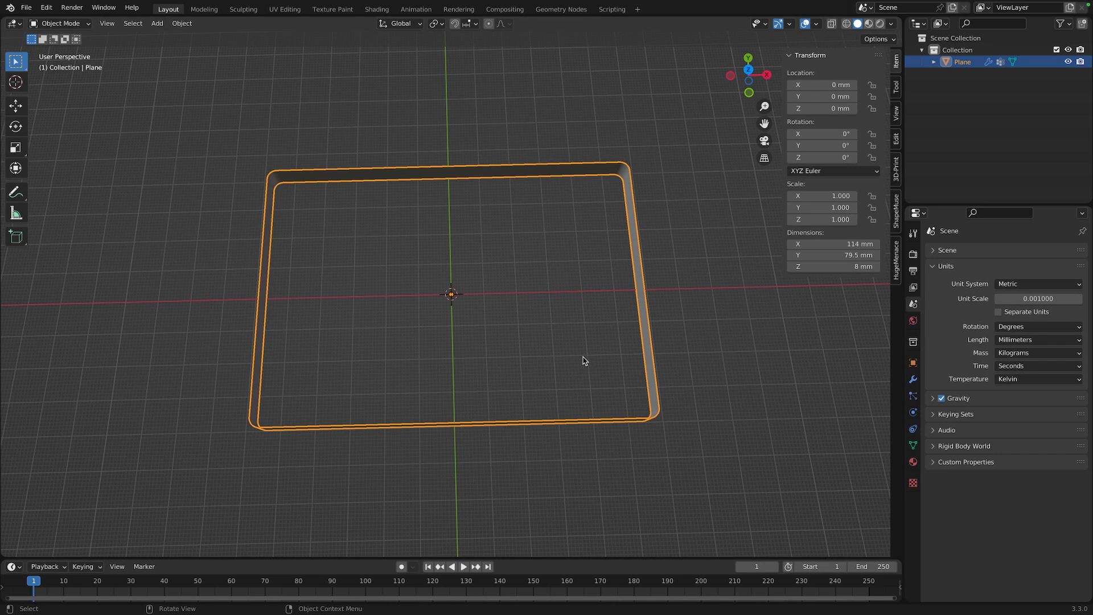
{"action": "key", "text": "f"}
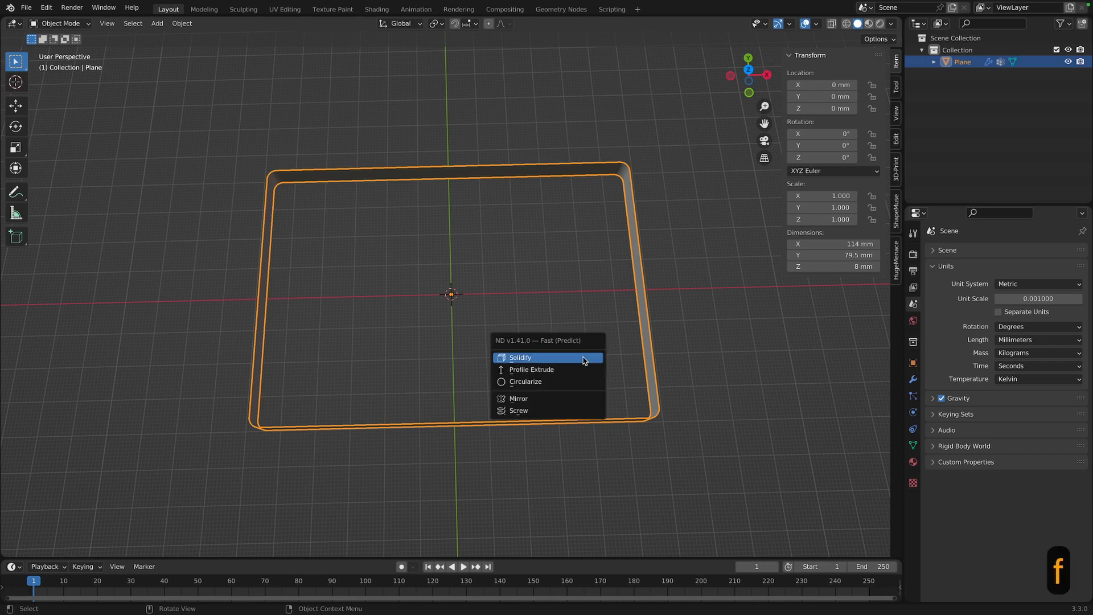
{"action": "left_click", "coordinate": [584, 360]}
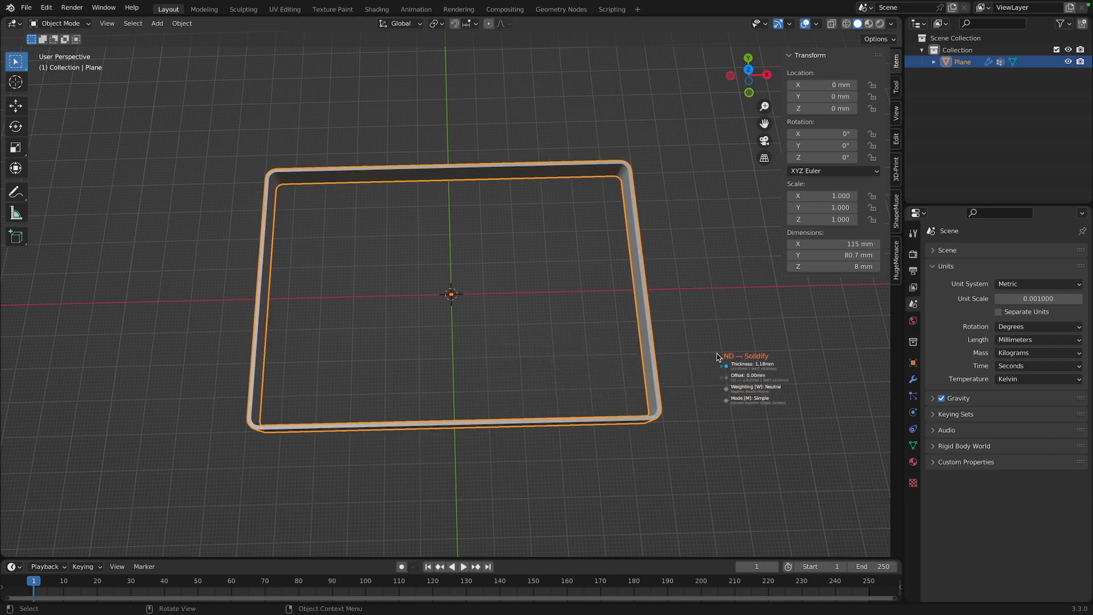
{"action": "key", "text": "8"}
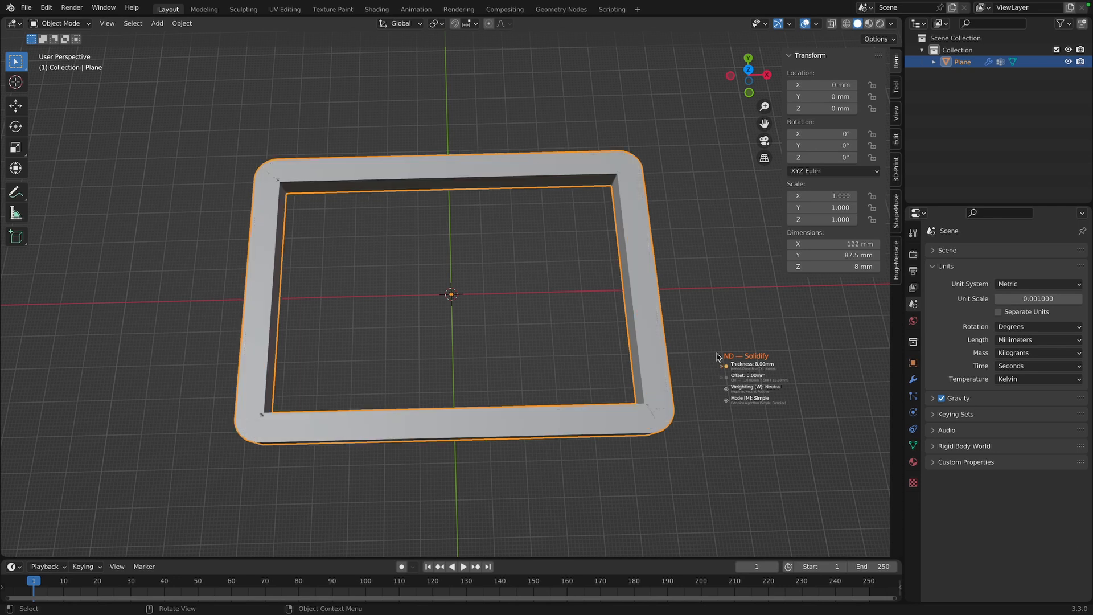
{"action": "key", "text": "w"}
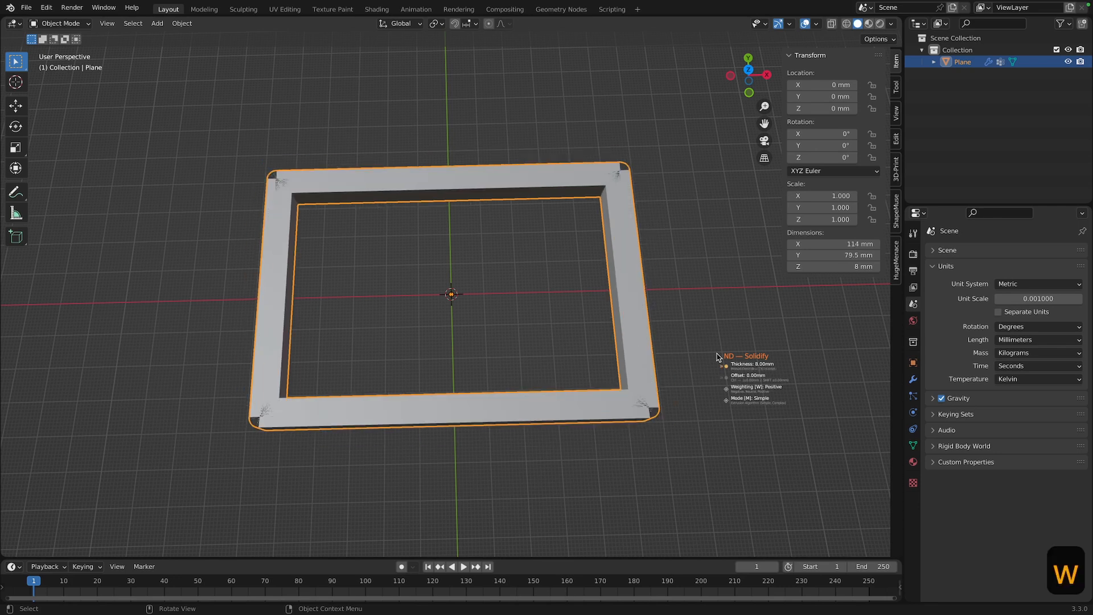
{"action": "key", "text": "w"}
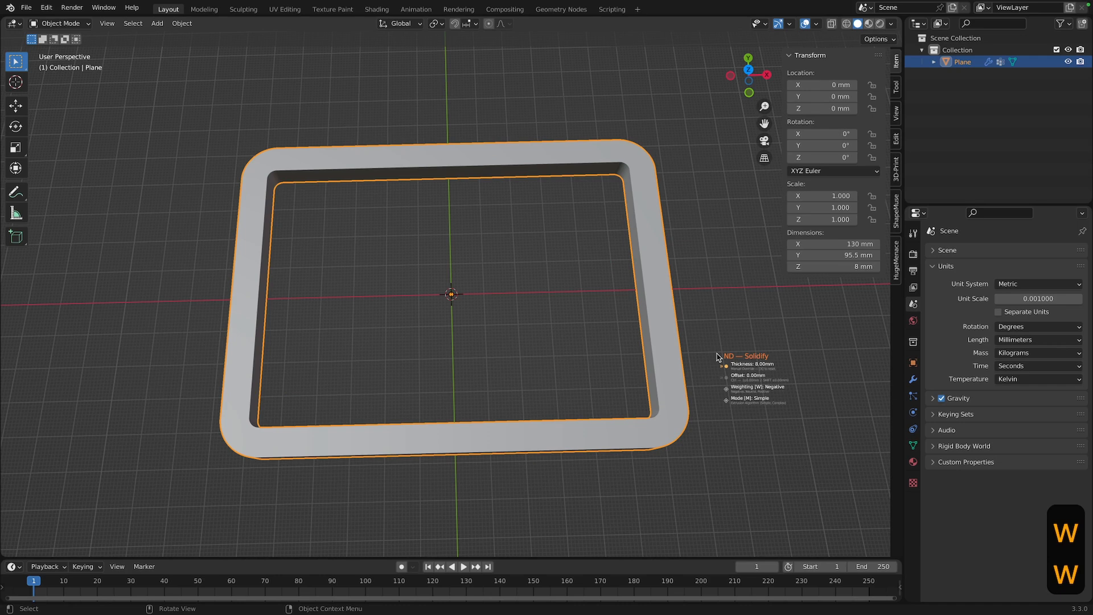
{"action": "left_click", "coordinate": [718, 357]}
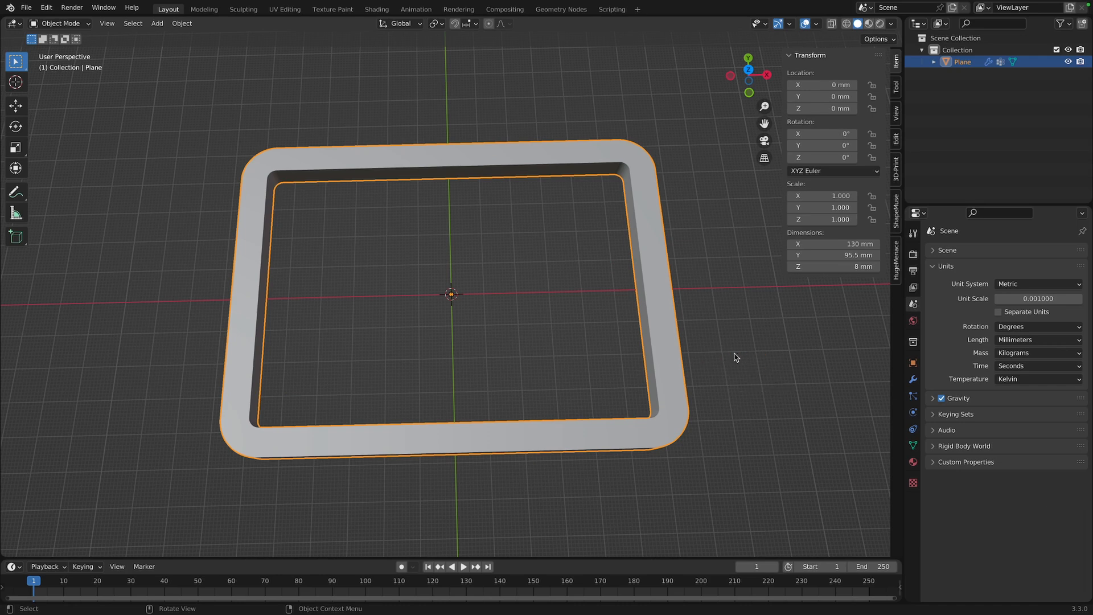
{"action": "middle_click_drag", "start_coordinate": [732, 359], "coordinate": [629, 293]}
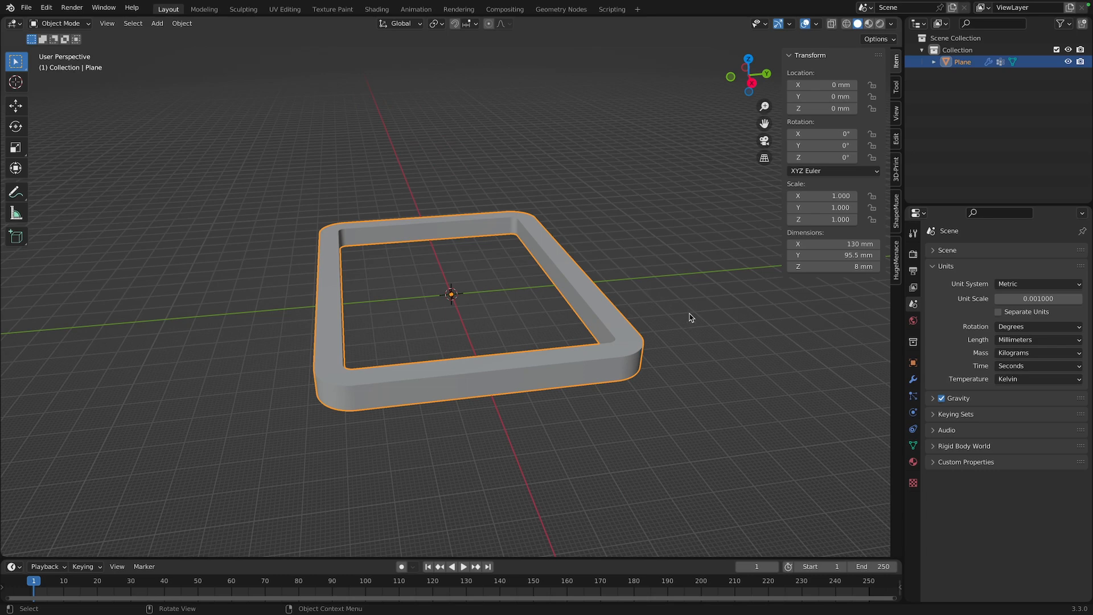
Hide the rounded rectangular frame in the viewport to clear the workspace for a separate part
{"action": "middle_click_drag", "start_coordinate": [690, 315], "coordinate": [566, 365], "text": "shift"}
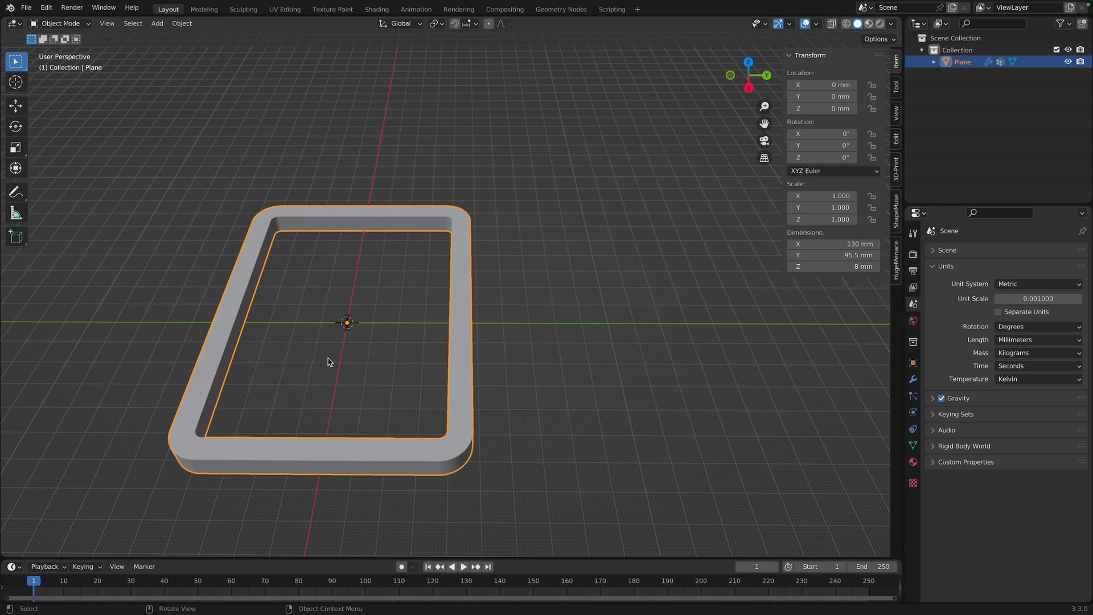
{"action": "middle_click_drag", "start_coordinate": [328, 359], "coordinate": [350, 368]}
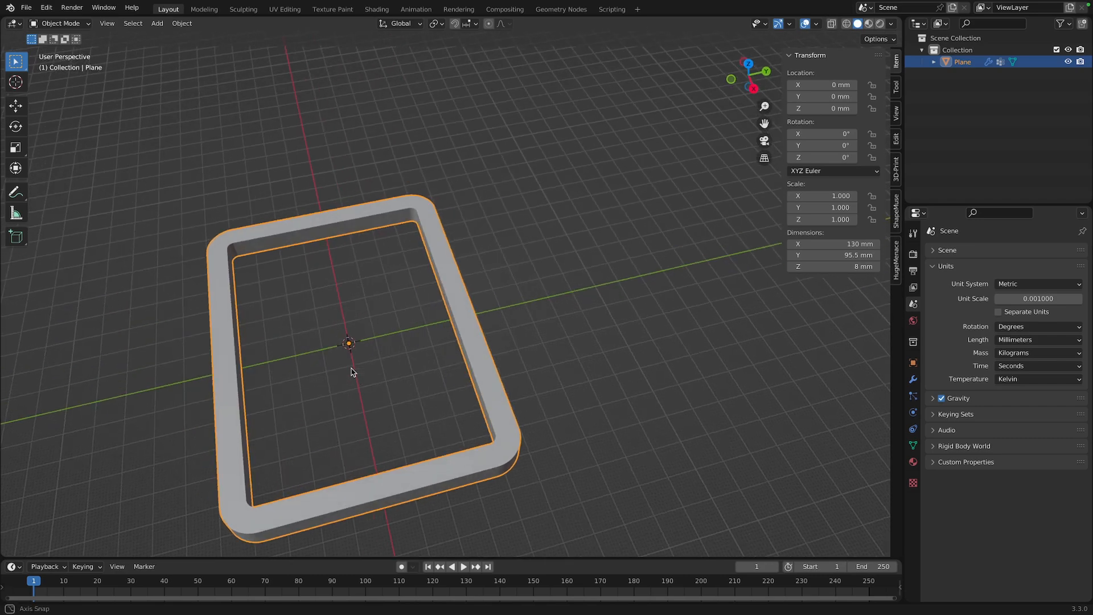
{"action": "left_click", "coordinate": [1068, 61]}
{"action": "middle_click_drag", "start_coordinate": [395, 420], "coordinate": [519, 296]}
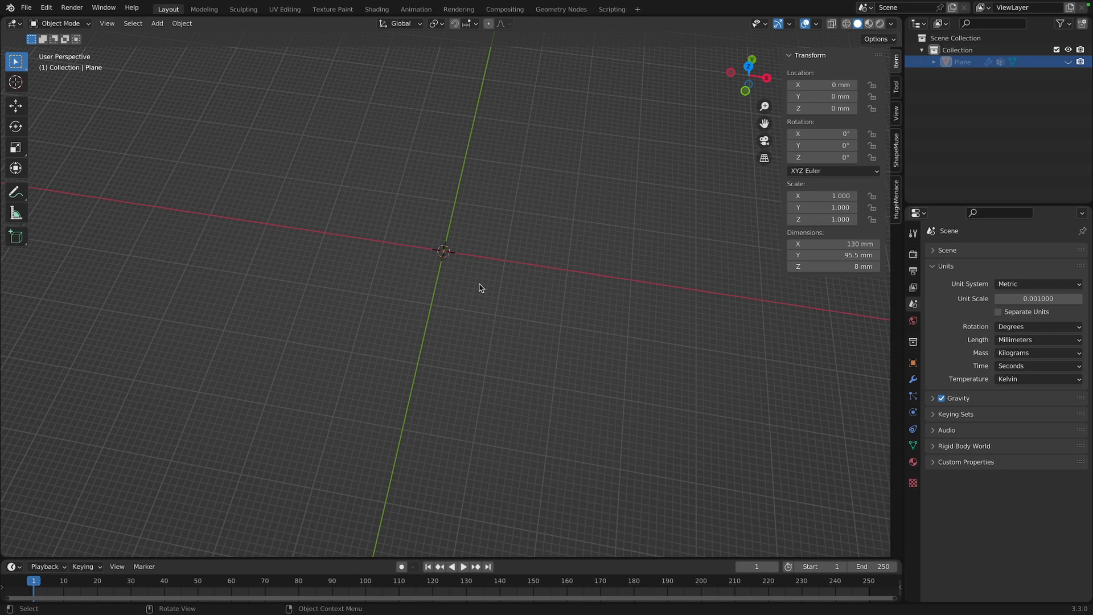
Create an ND Recon Poly disc at the origin with a 4 mm radius and enough segments for a smooth circle
{"action": "key", "text": "f"}
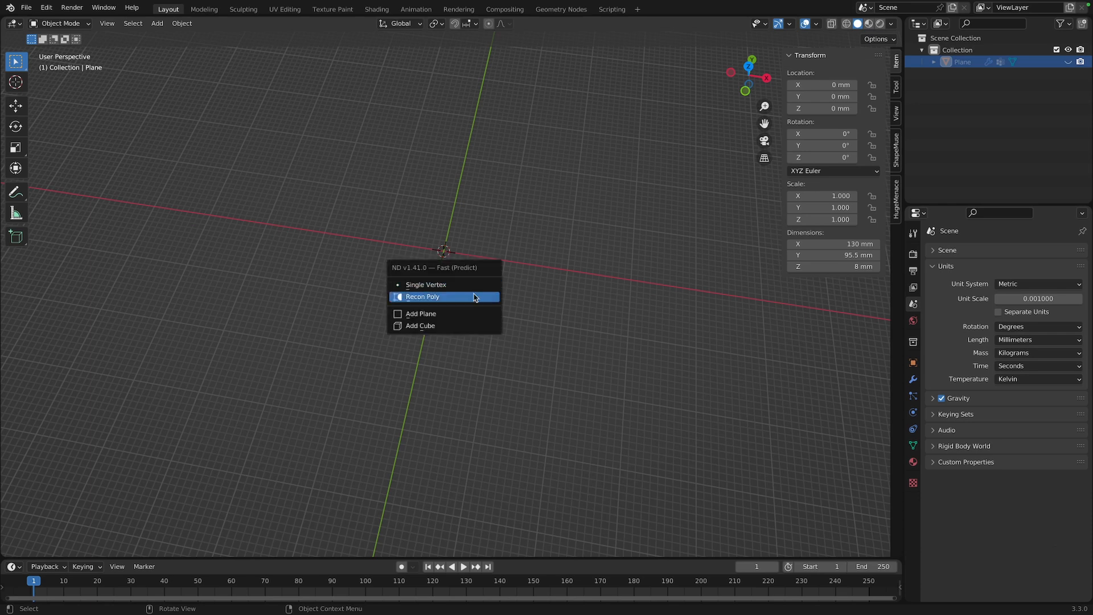
{"action": "left_click", "coordinate": [475, 296]}
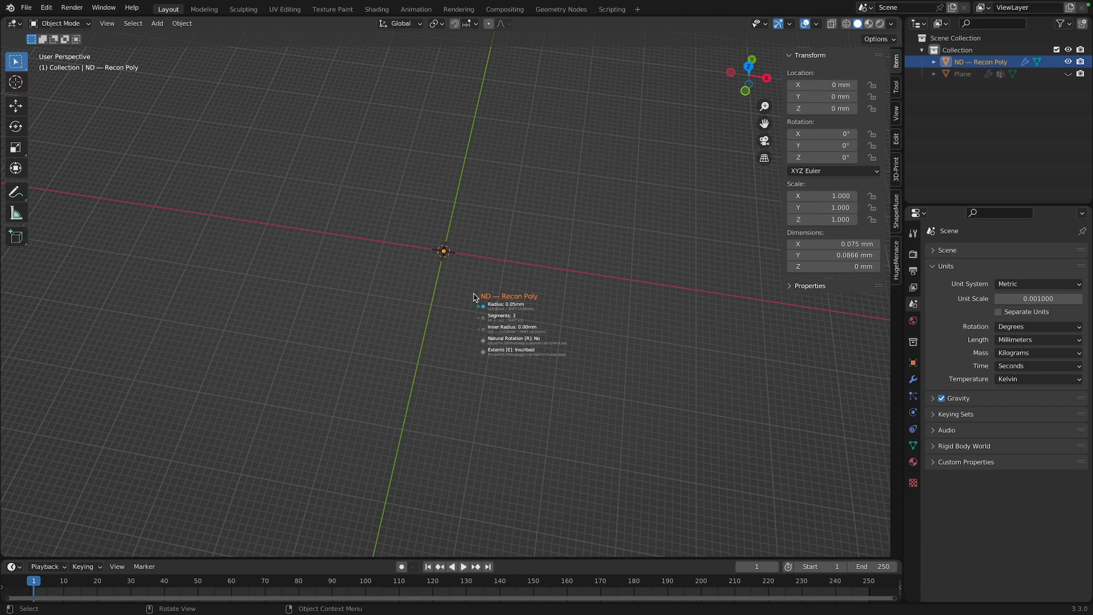
{"action": "key", "text": "4"}
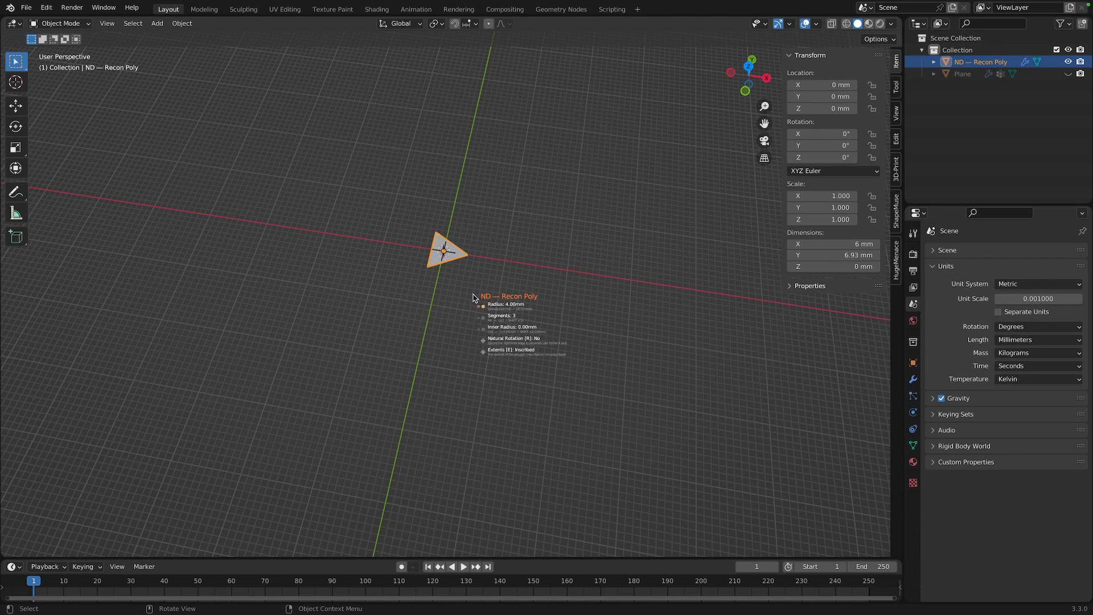
{"action": "scroll", "coordinate": [474, 297], "scroll_direction": "up", "scroll_amount": 7, "text": "alt"}
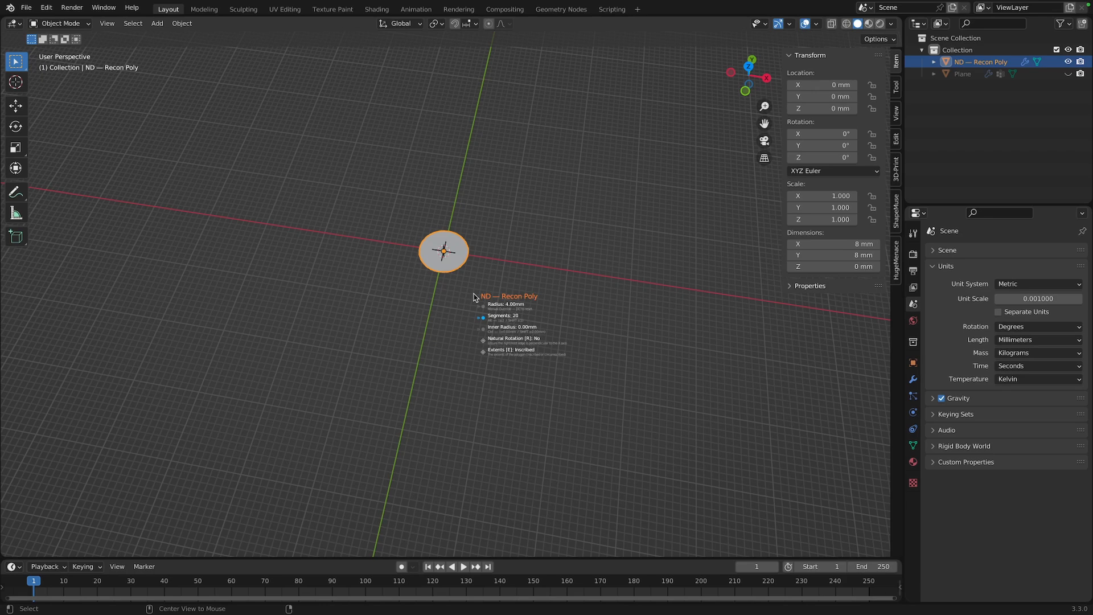
{"action": "scroll", "coordinate": [474, 298], "scroll_direction": "up", "scroll_amount": 5, "text": "alt"}
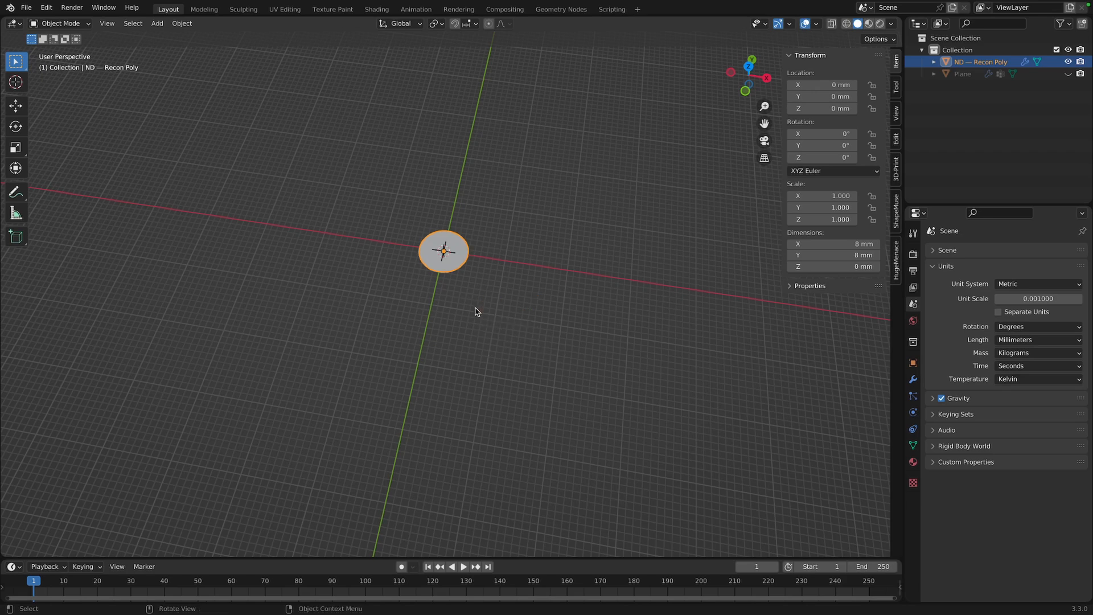
Inspect the disc's underlying mesh in edit mode by selecting its centre vertex, and return to object mode
{"action": "middle_click_drag", "start_coordinate": [476, 313], "coordinate": [488, 322]}
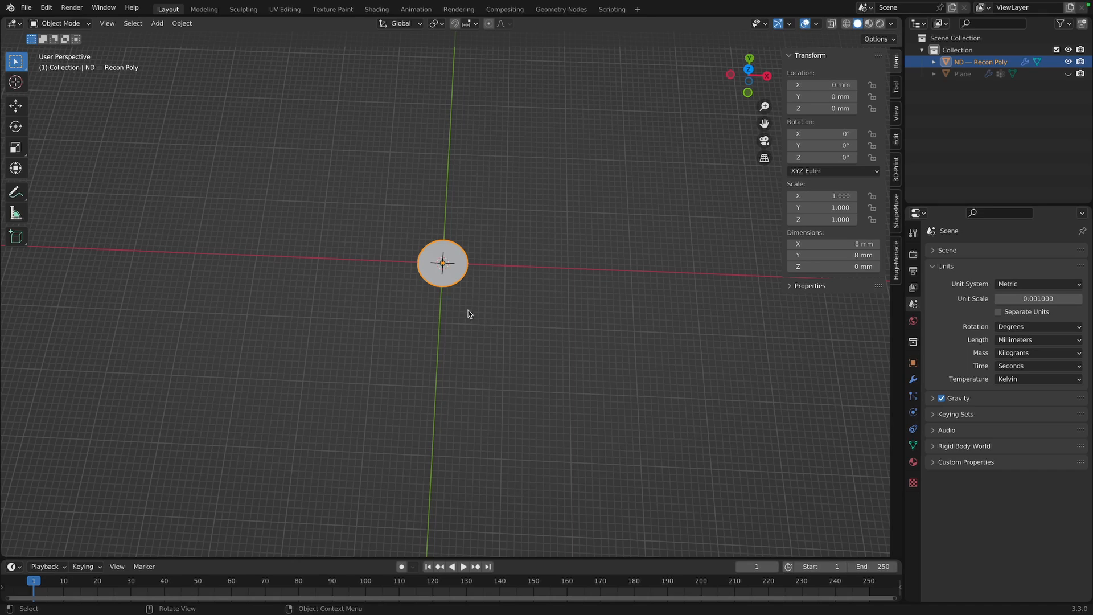
{"action": "scroll", "coordinate": [470, 314], "scroll_direction": "up", "scroll_amount": 3}
{"action": "middle_click_drag", "start_coordinate": [478, 305], "coordinate": [474, 345], "text": "shift"}
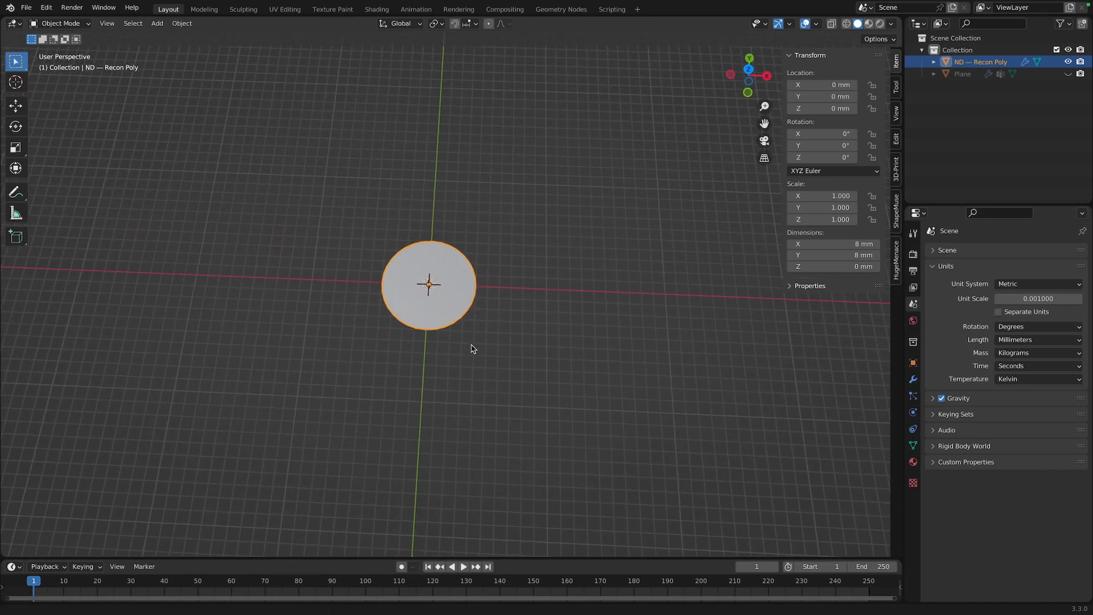
{"action": "key", "text": "Tab"}
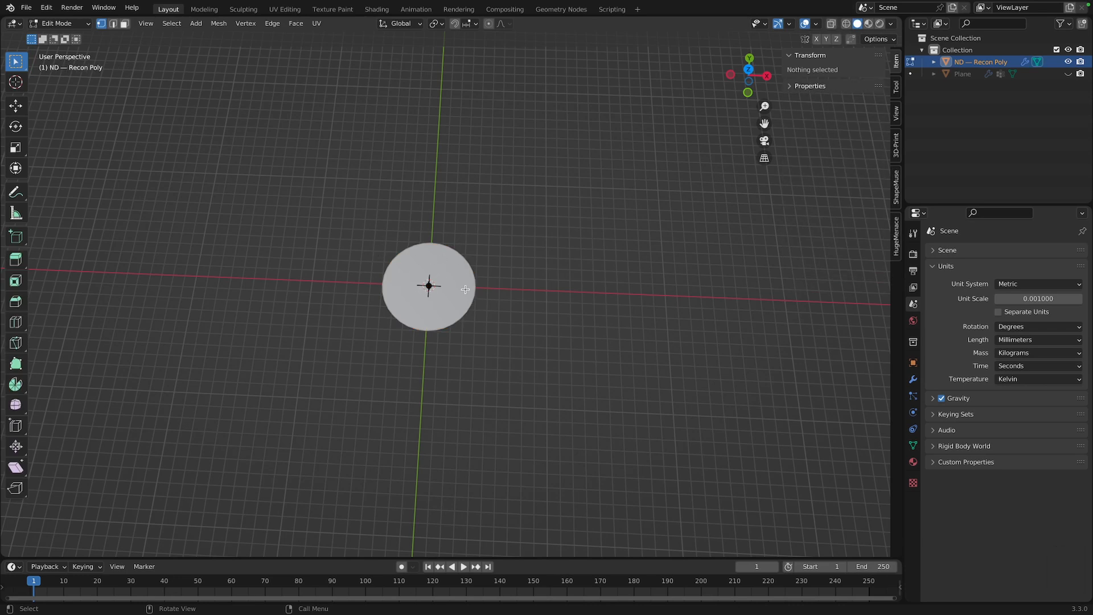
{"action": "left_click", "coordinate": [429, 285]}
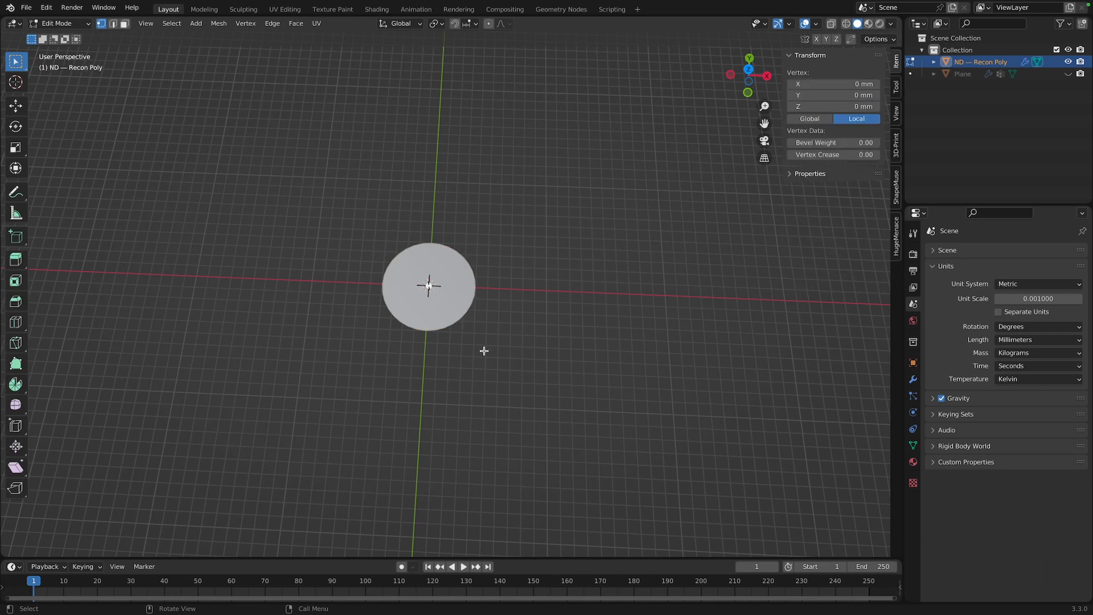
{"action": "key", "text": "Tab"}
Apply the disc's modifiers with the ND utilities to turn it into real mesh geometry
{"action": "scroll", "coordinate": [479, 336], "scroll_direction": "down", "scroll_amount": 1}
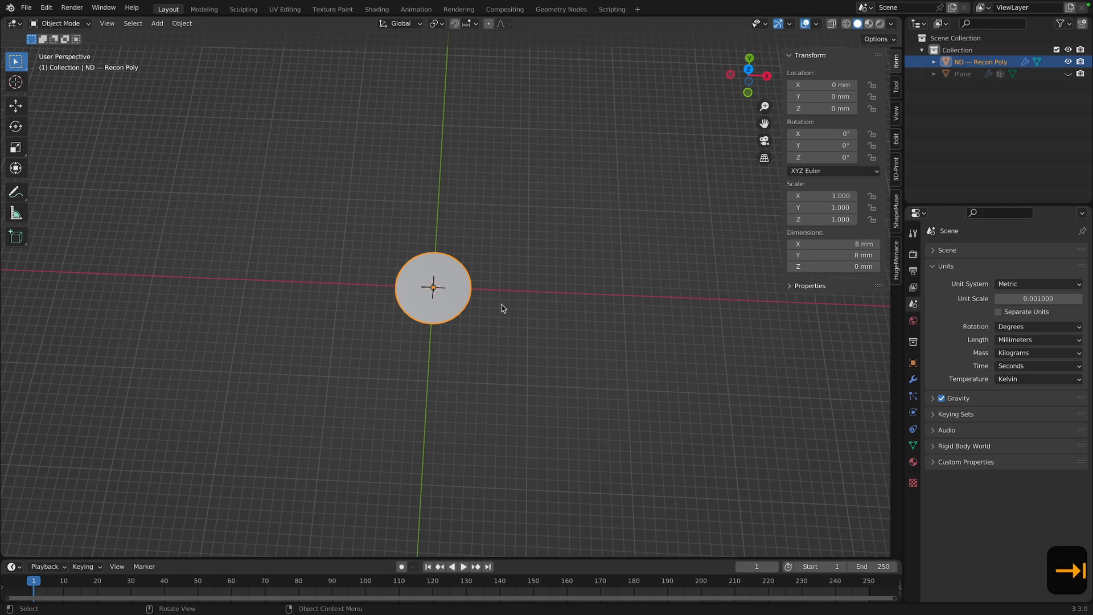
{"action": "middle_click_drag", "start_coordinate": [471, 332], "coordinate": [450, 318]}
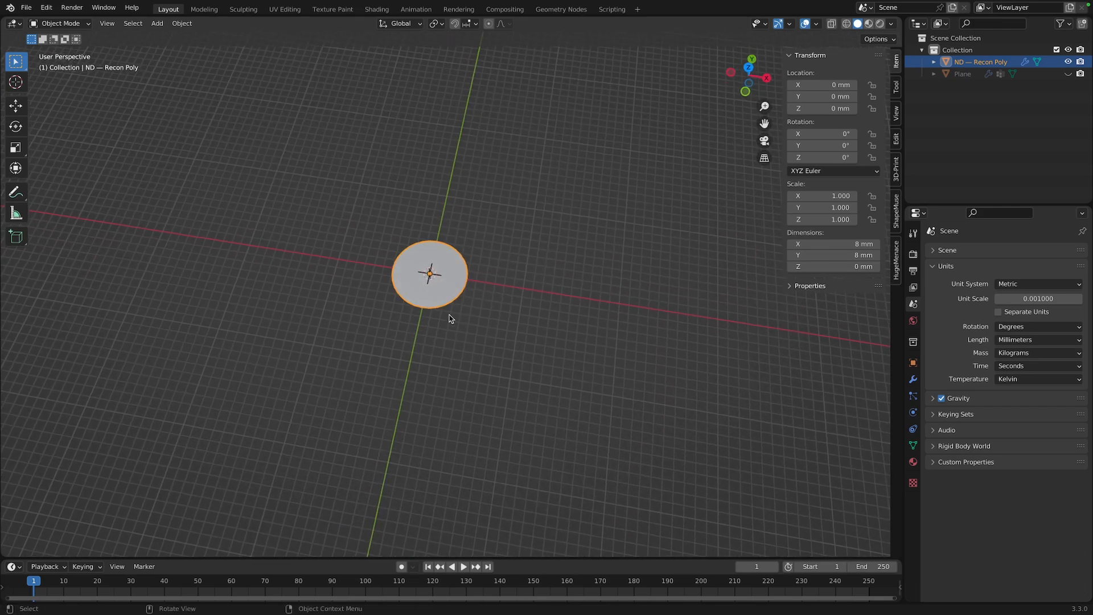
{"action": "scroll", "coordinate": [449, 318], "scroll_direction": "up", "scroll_amount": 1}
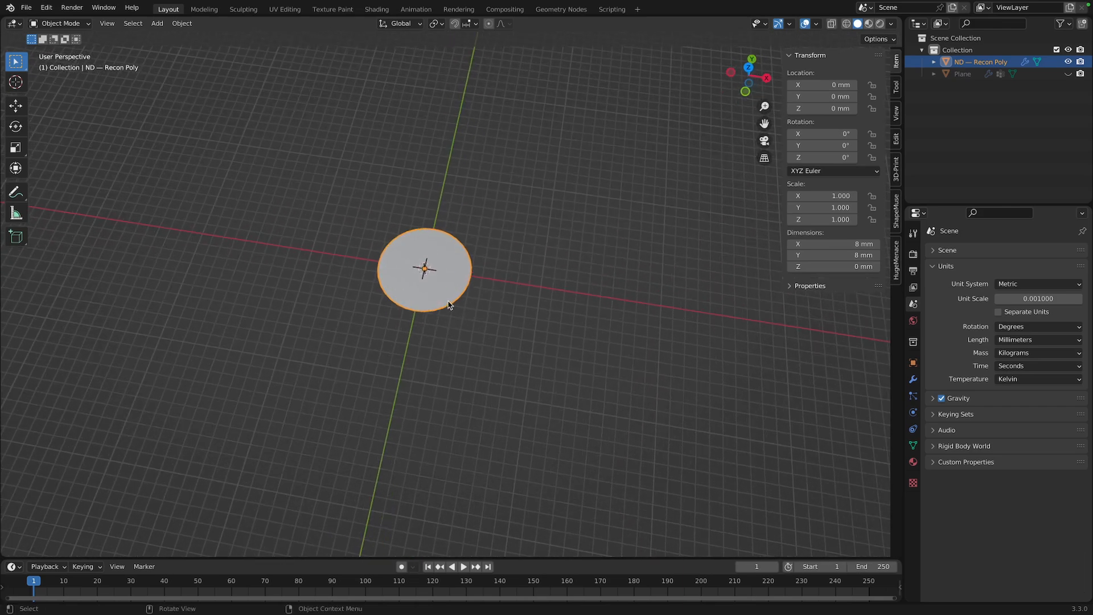
{"action": "key", "text": "shift+2"}
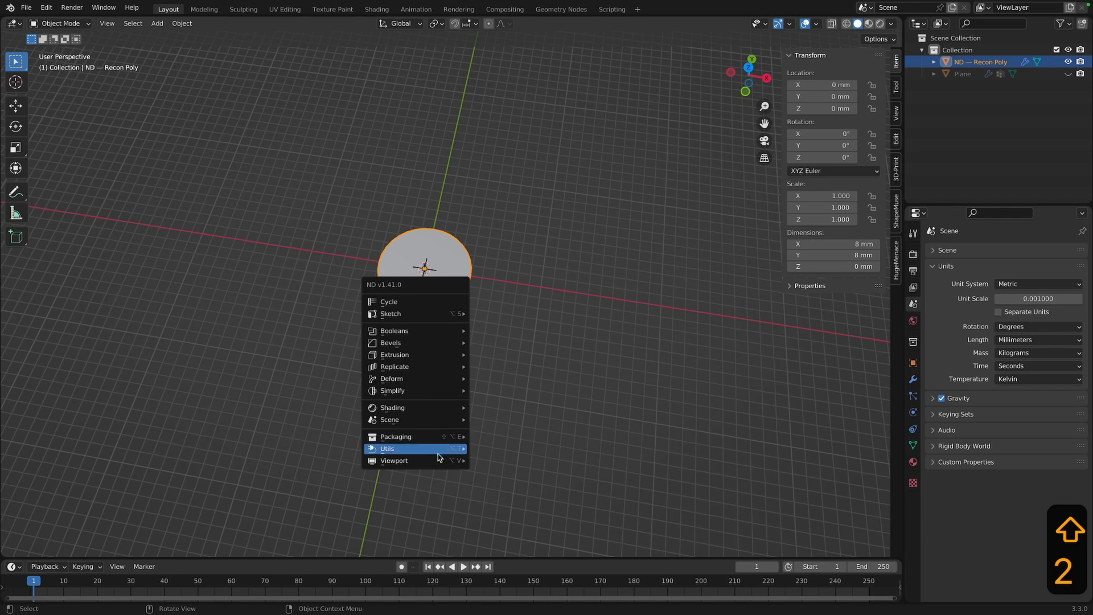
{"action": "mouse_move", "coordinate": [439, 457]}
{"action": "left_click", "coordinate": [503, 472]}
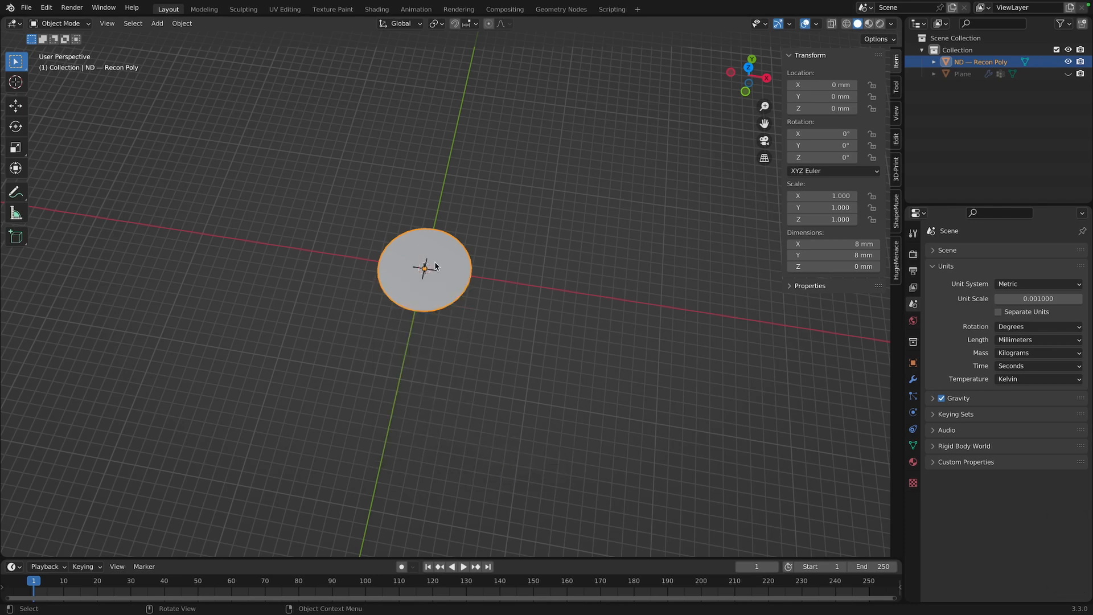
Delete the disc's vertices below the X axis in the top view, keeping the upper semicircle
{"action": "key", "text": "Tab"}
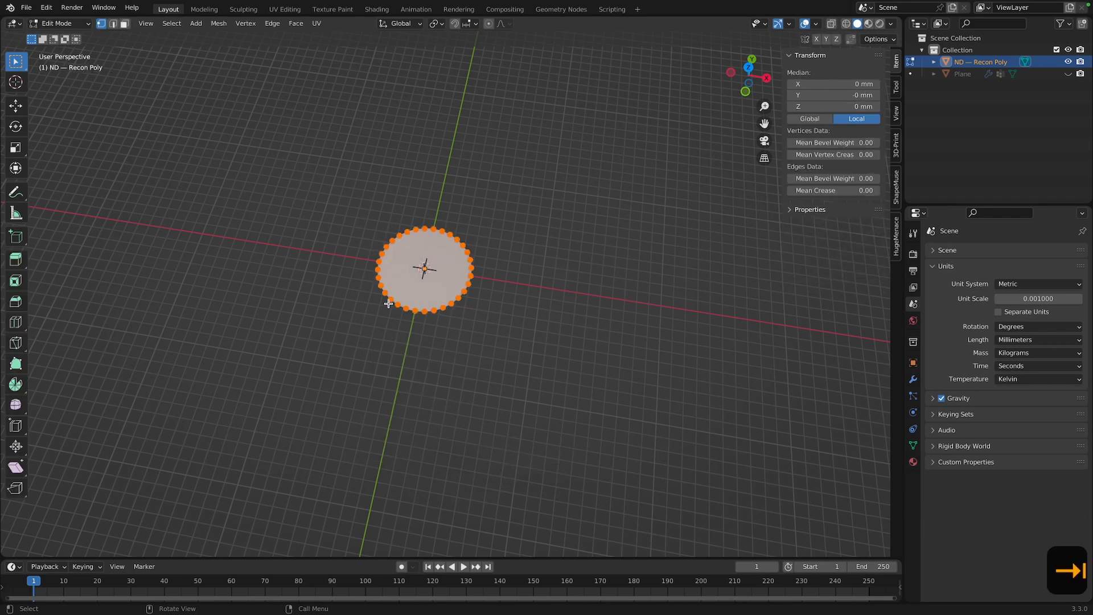
{"action": "left_click", "coordinate": [748, 75]}
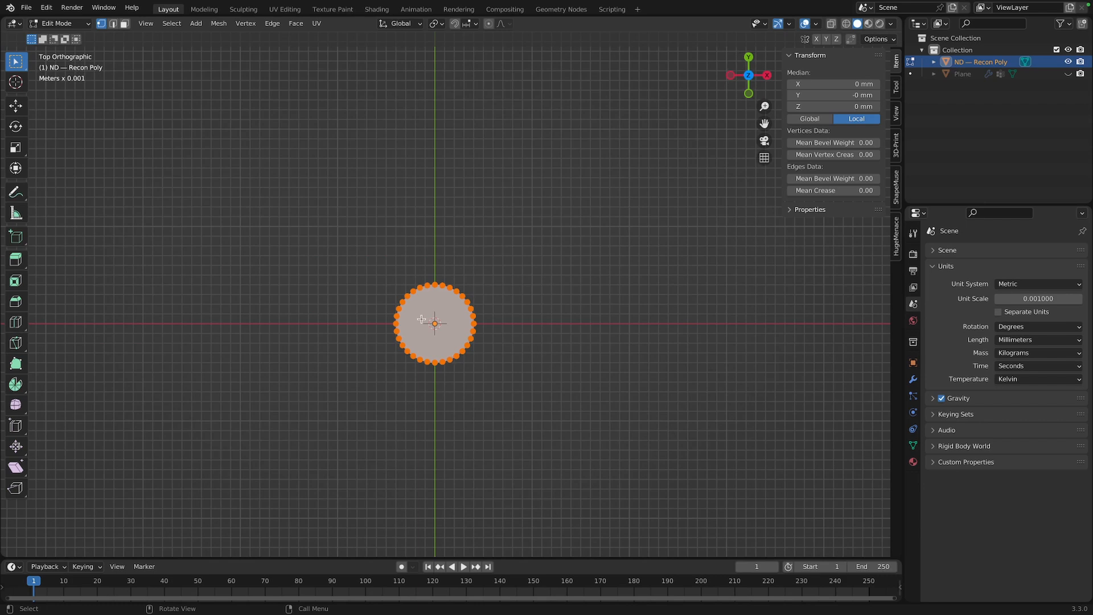
{"action": "left_click", "coordinate": [375, 331]}
{"action": "left_click_drag", "start_coordinate": [390, 329], "coordinate": [516, 381]}
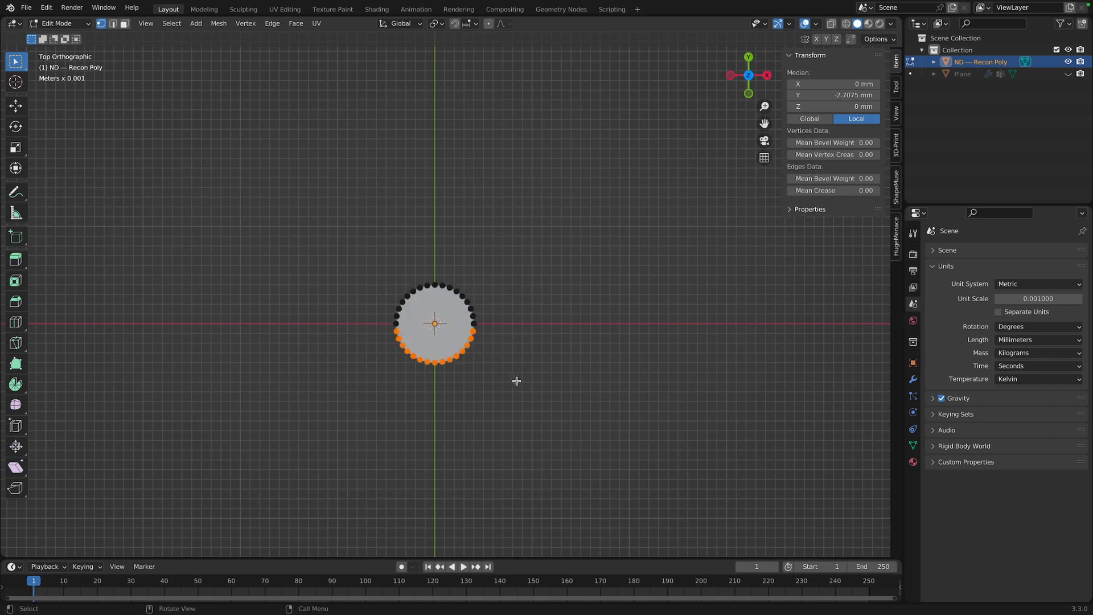
{"action": "key", "text": "x"}
{"action": "left_click", "coordinate": [451, 357]}
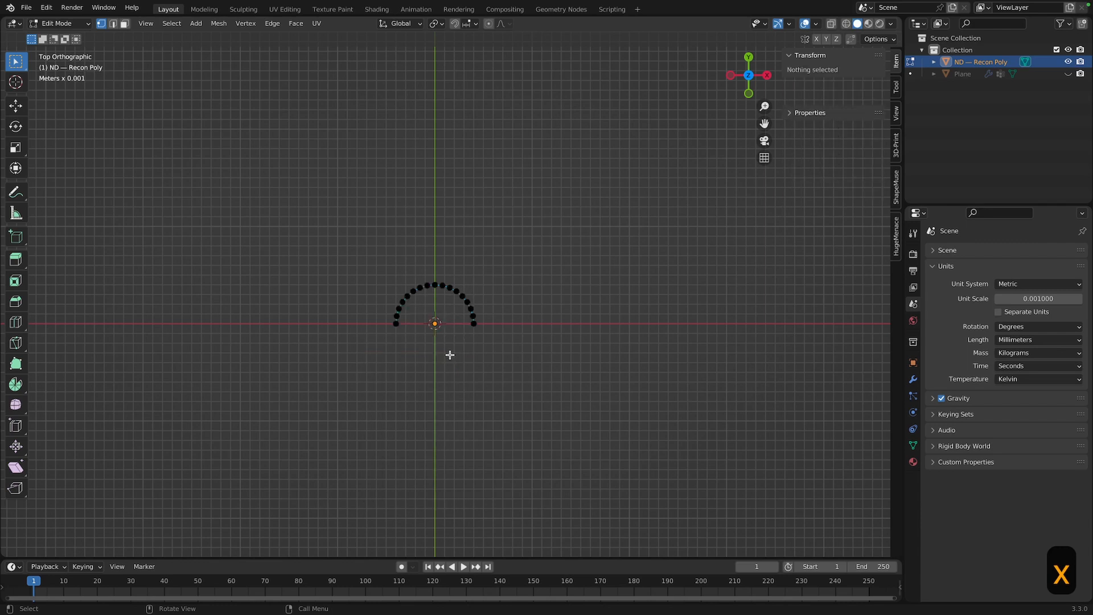
Extrude the semicircle's two end vertices -8 mm along the Y axis to form straight sides
{"action": "left_click", "coordinate": [396, 323]}
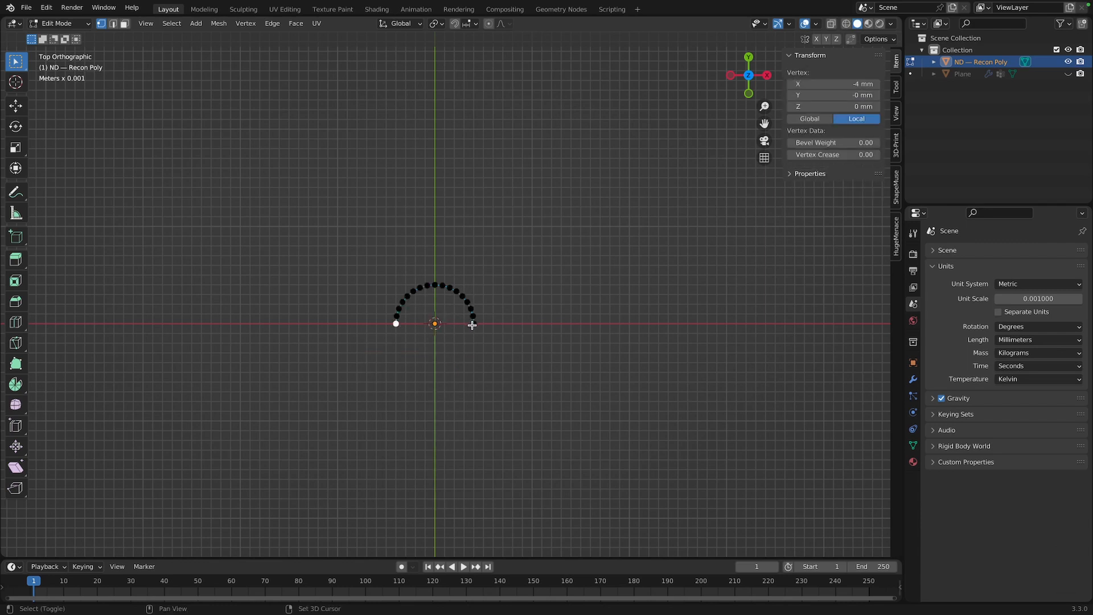
{"action": "left_click", "coordinate": [472, 324], "text": "shift"}
{"action": "key", "text": "e"}
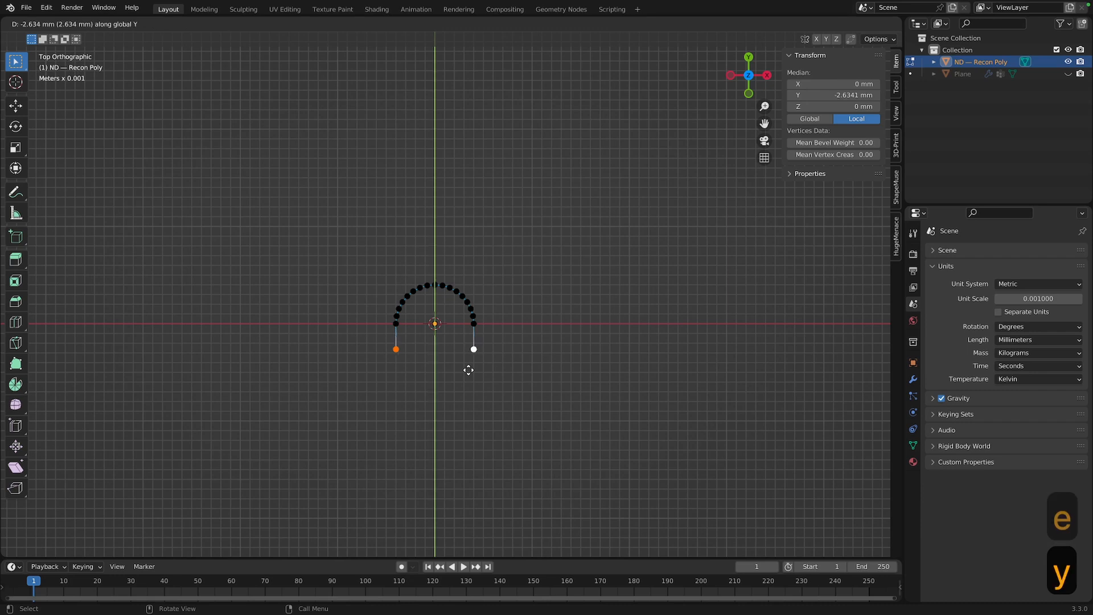
{"action": "key", "text": "y"}
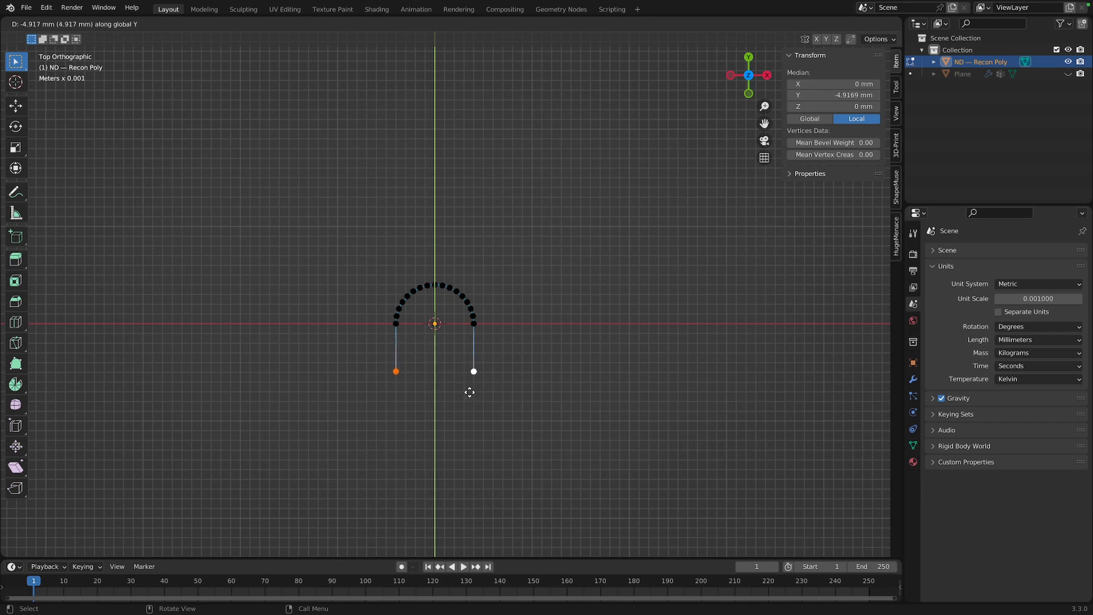
{"action": "type", "text": "8"}
{"action": "key", "text": "minus"}
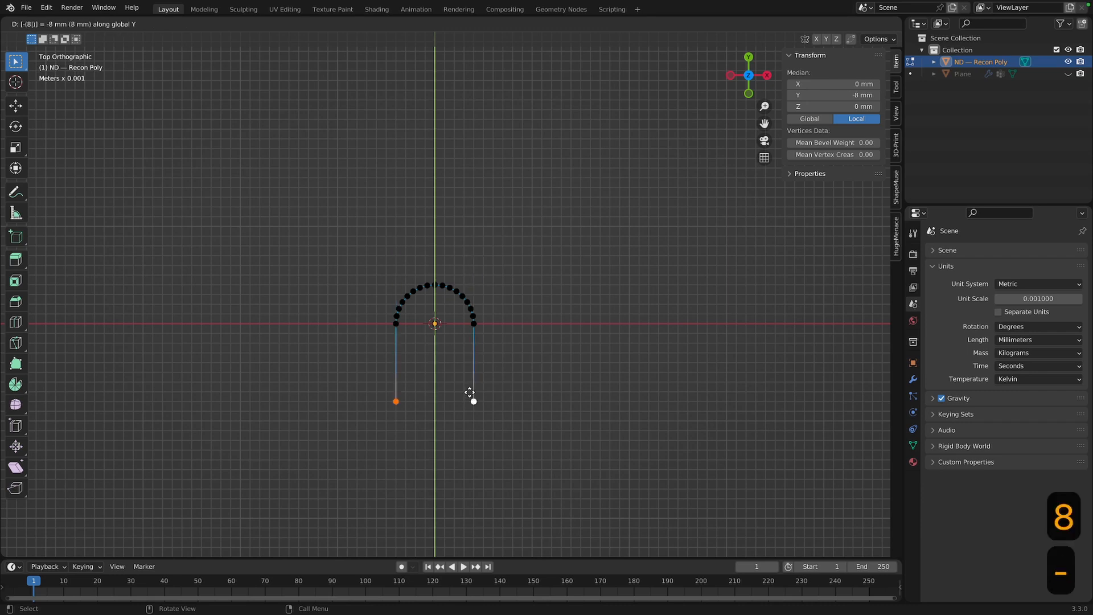
{"action": "key", "text": "Return"}
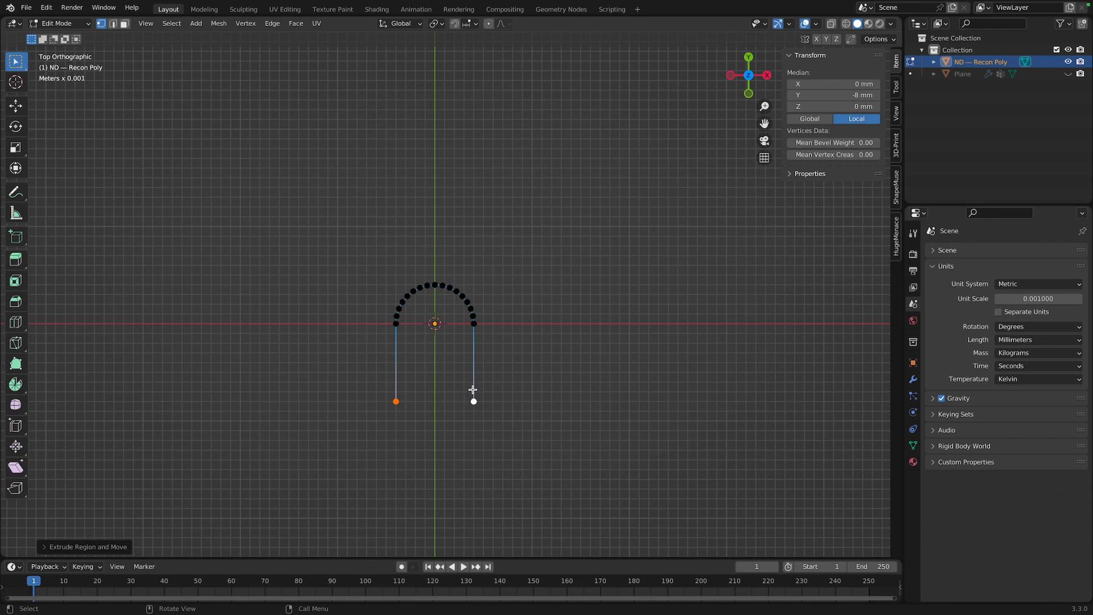
Close the open end of the arch outline with an edge and fill the whole outline with a face
{"action": "key", "text": "f"}
{"action": "key", "text": "f"}
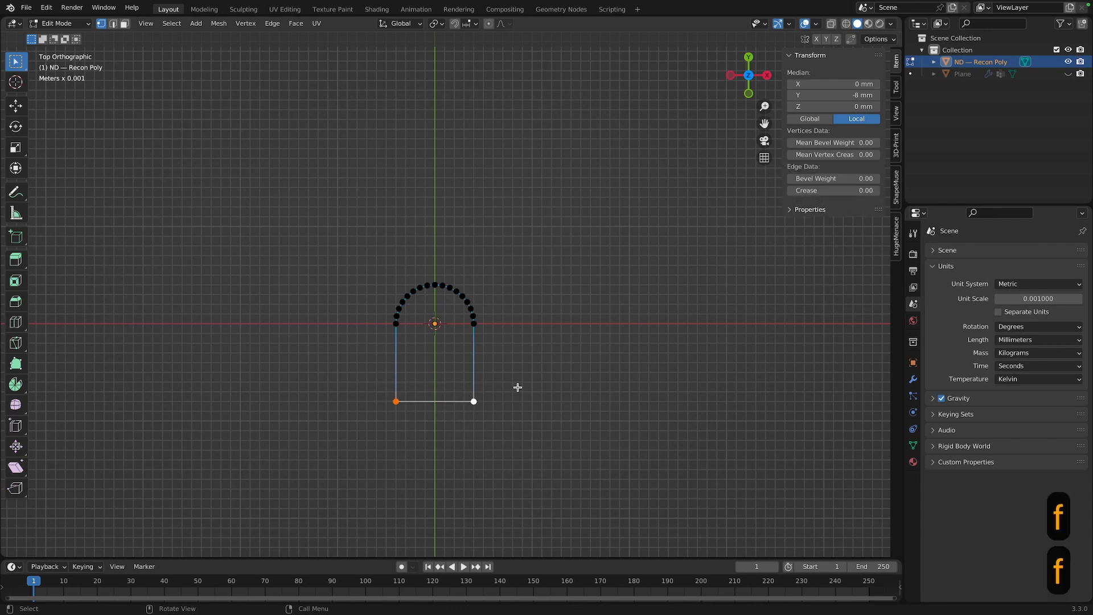
{"action": "middle_click_drag", "start_coordinate": [515, 385], "coordinate": [475, 351]}
{"action": "key", "text": "a"}
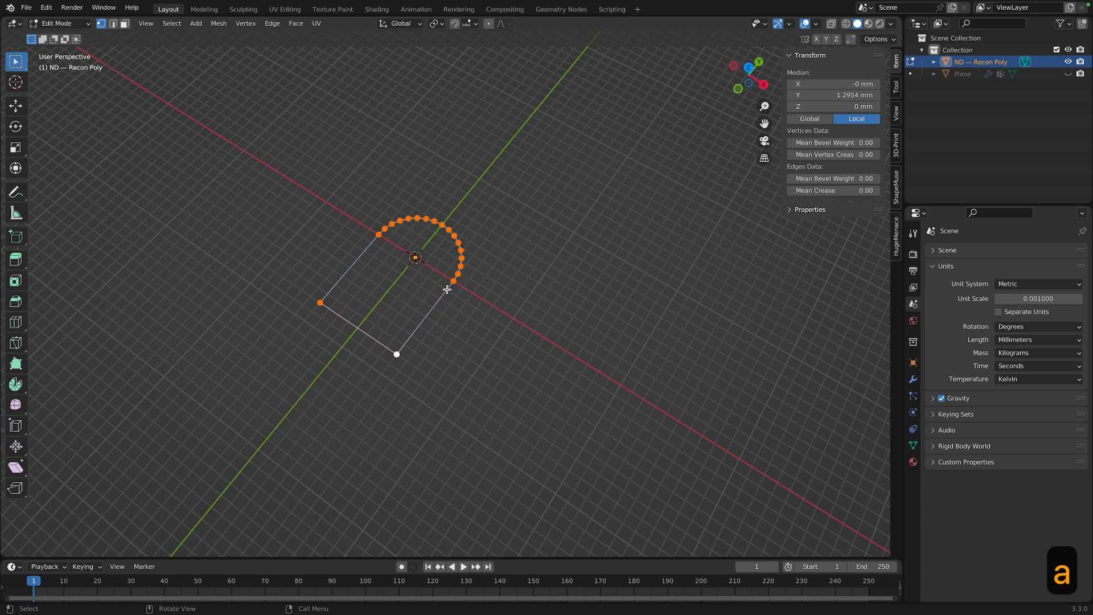
{"action": "key", "text": "f"}
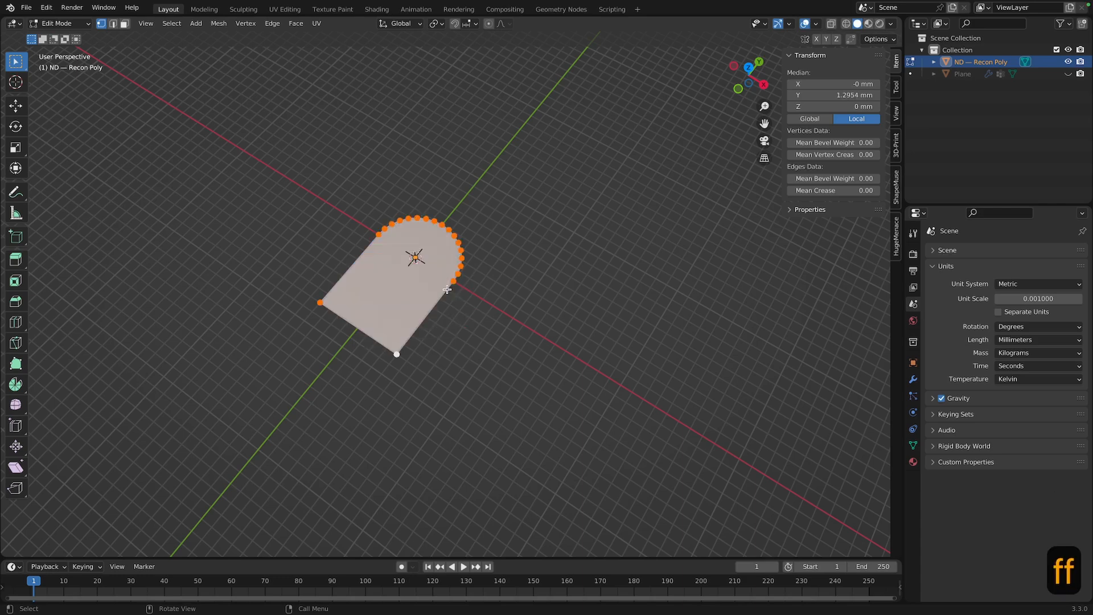
{"action": "key", "text": "Tab"}
Solidify the arch-shaped face to a thickness of 8 mm with ND, using Neutral weighting and Simple mode
{"action": "middle_click_drag", "start_coordinate": [392, 296], "coordinate": [479, 295]}
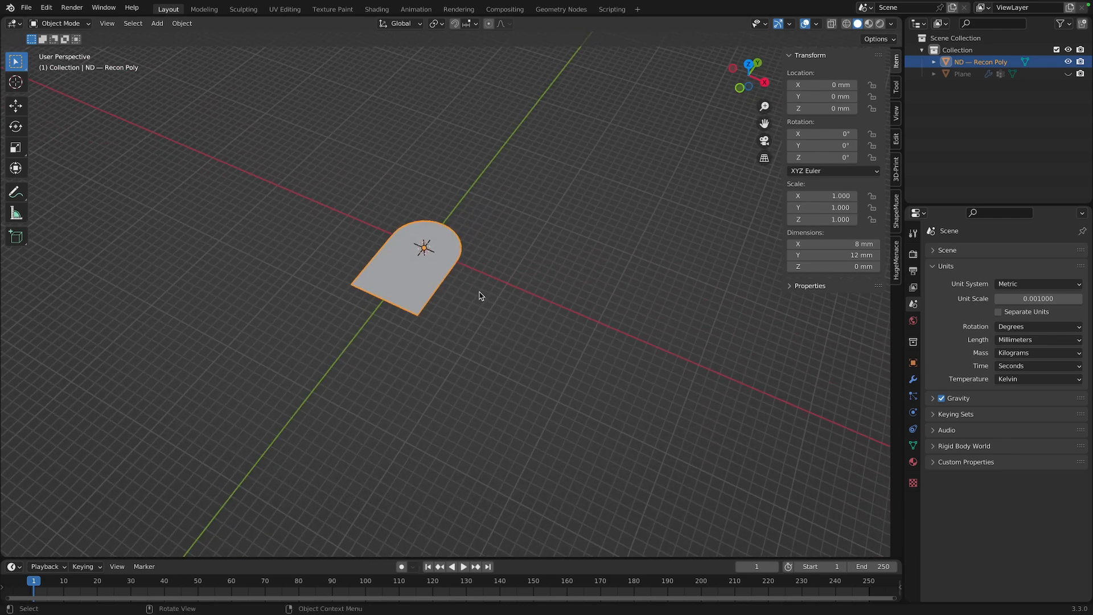
{"action": "key", "text": "f"}
{"action": "left_click", "coordinate": [480, 295]}
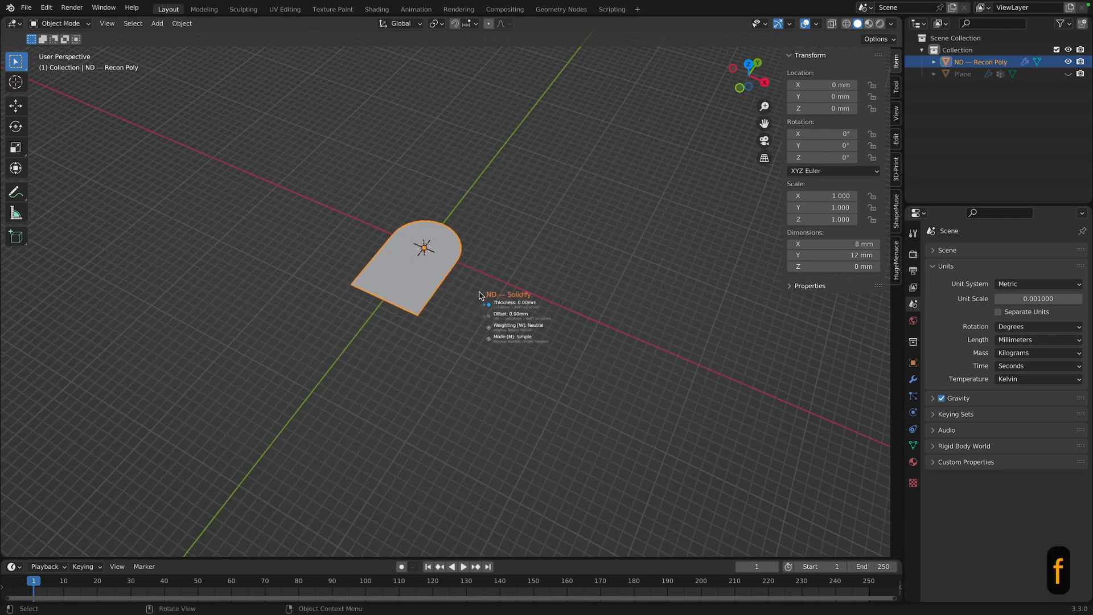
{"action": "key", "text": "8"}
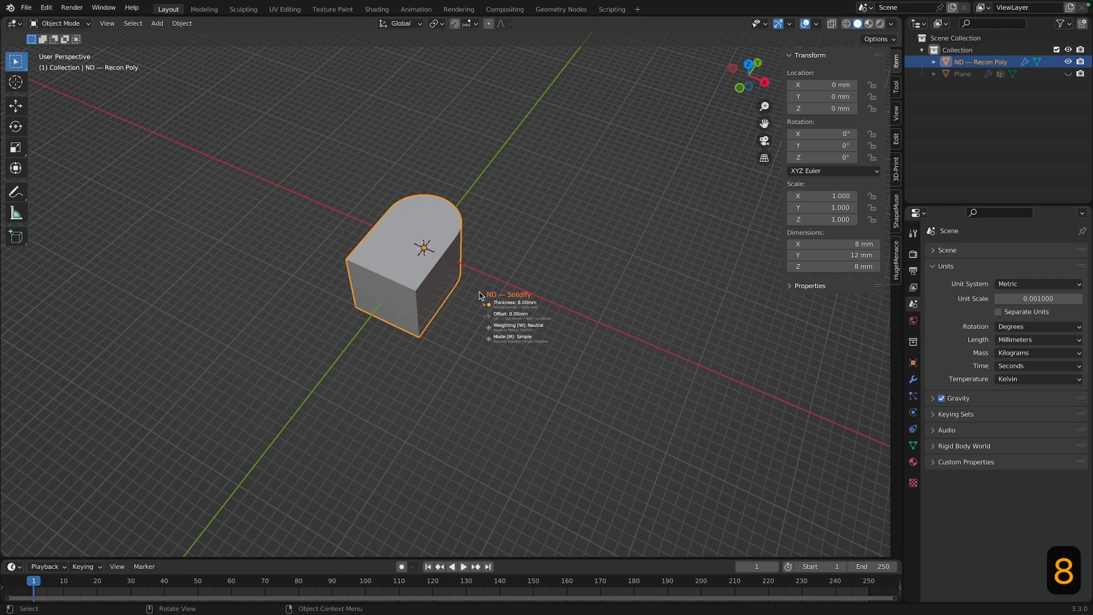
{"action": "key", "text": "Return"}
Rotate the arch-shaped block 90° about the global Y axis
{"action": "middle_click_drag", "start_coordinate": [484, 296], "coordinate": [422, 251]}
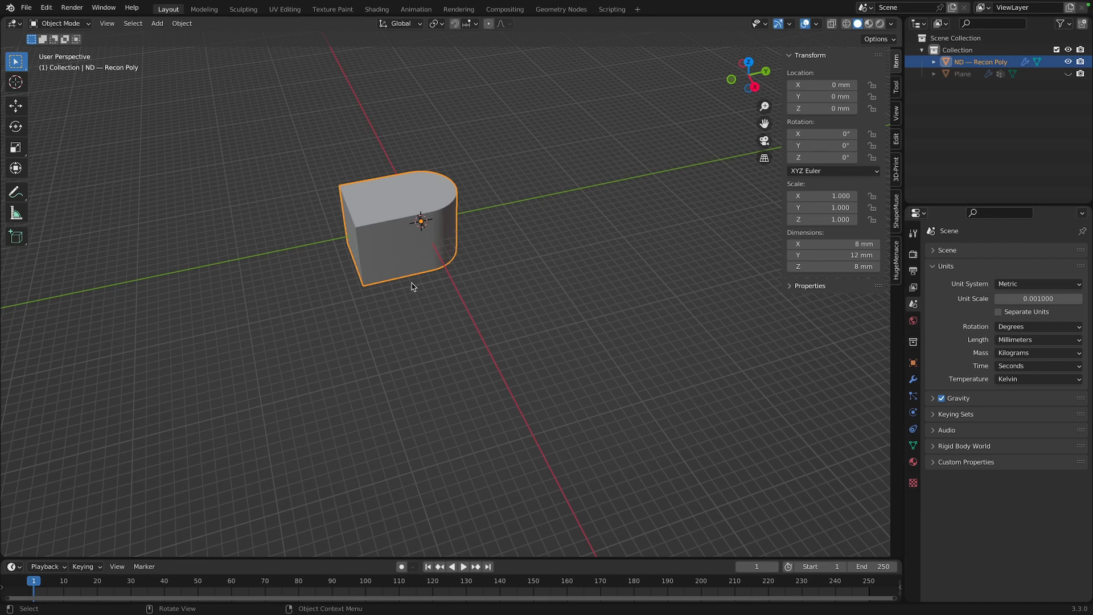
{"action": "middle_click_drag", "start_coordinate": [412, 287], "coordinate": [433, 286]}
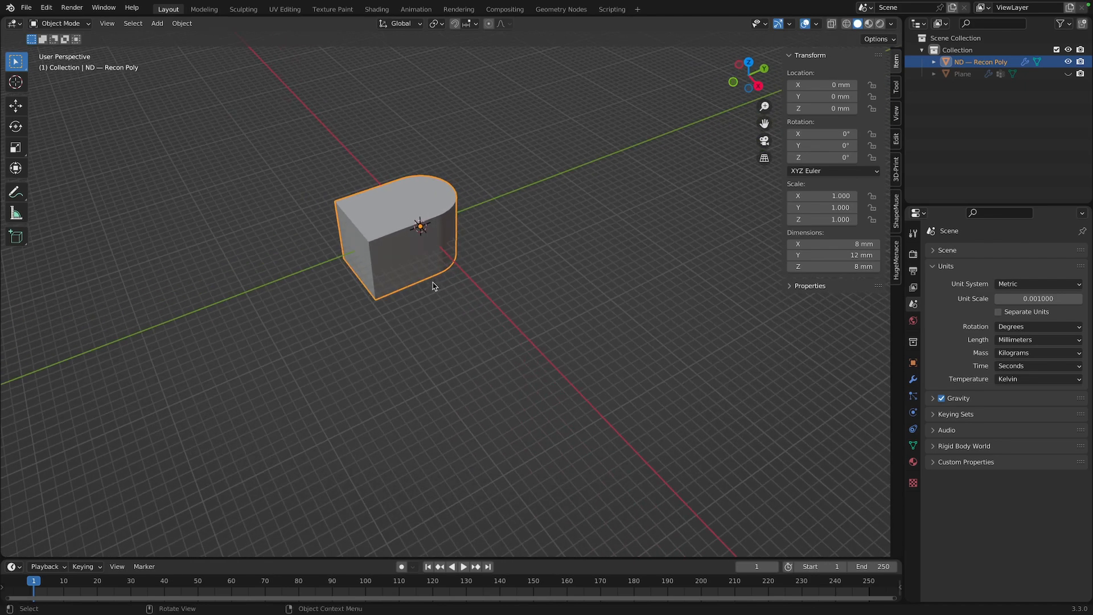
{"action": "type", "text": "ry90"}
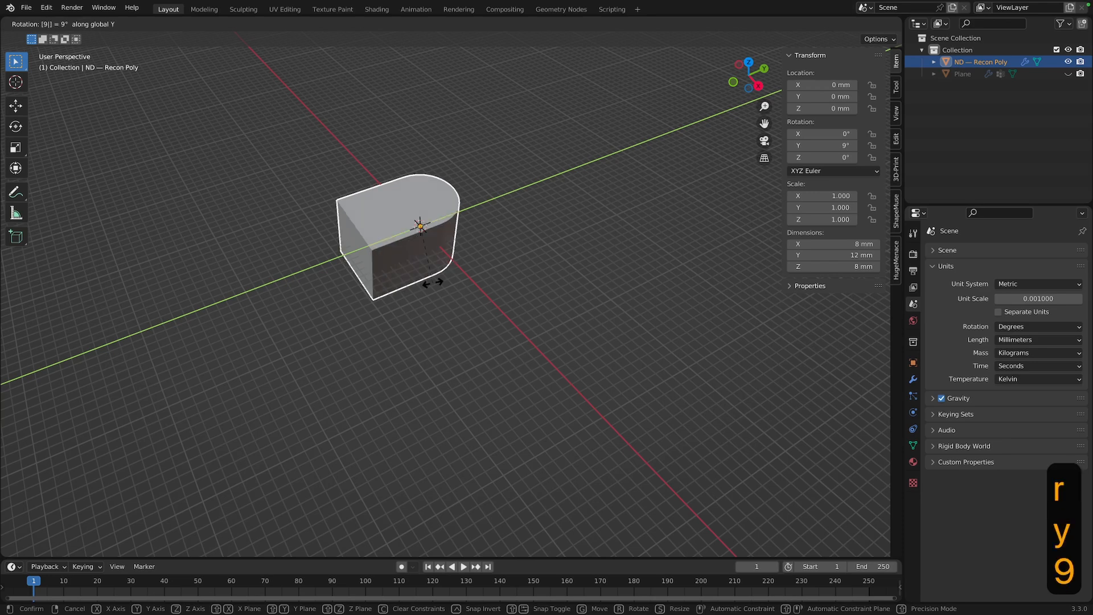
{"action": "key", "text": "Return"}
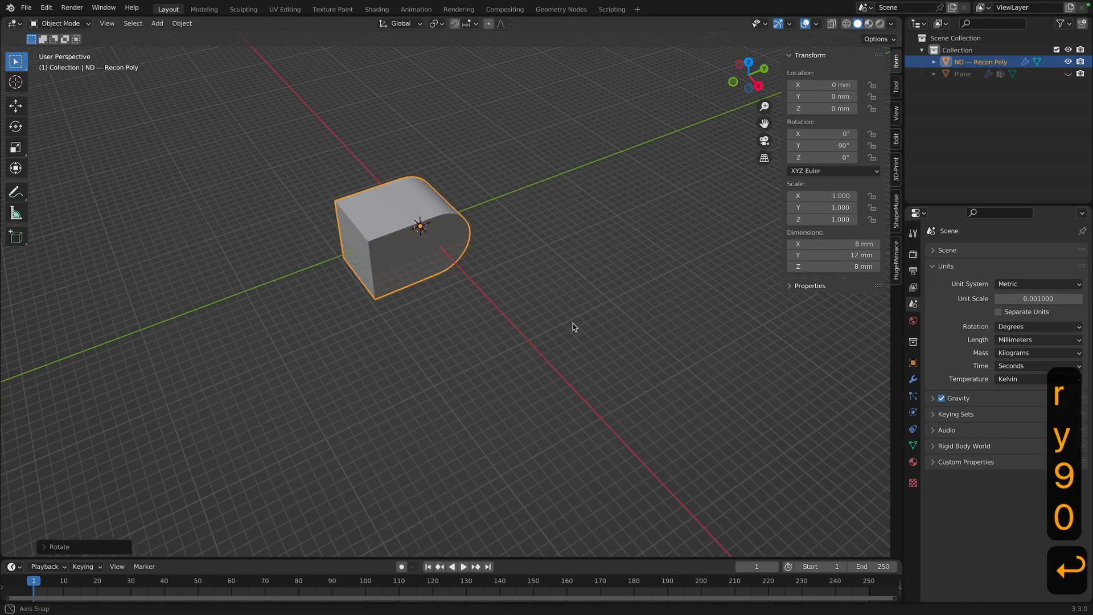
Move the arch-shaped block 4 mm up along the Z axis
{"action": "middle_click_drag", "start_coordinate": [572, 324], "coordinate": [538, 287]}
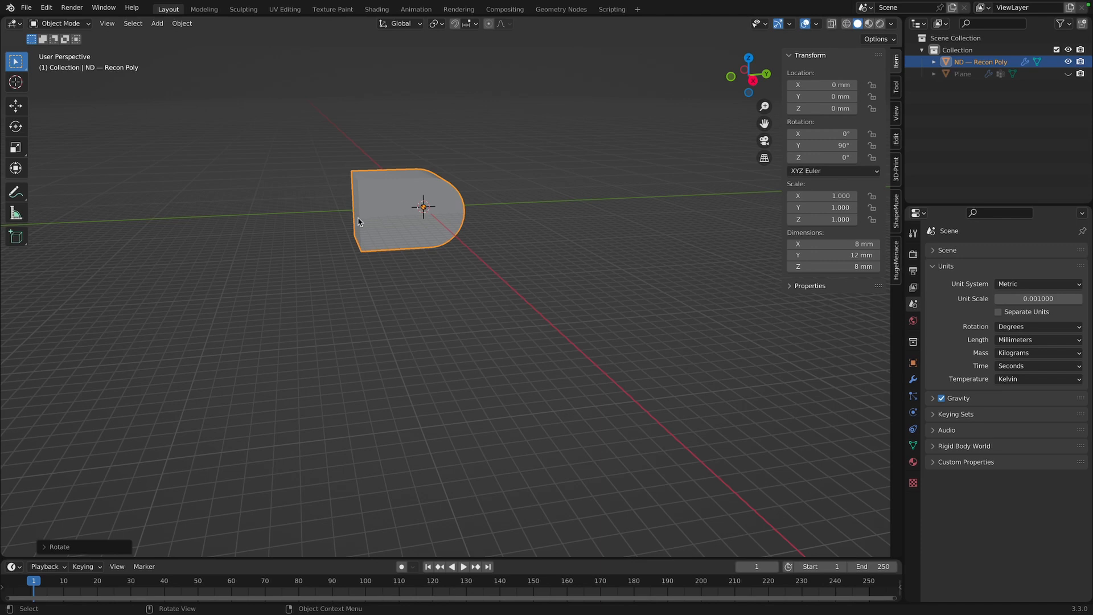
{"action": "middle_click_drag", "start_coordinate": [497, 226], "coordinate": [494, 224]}
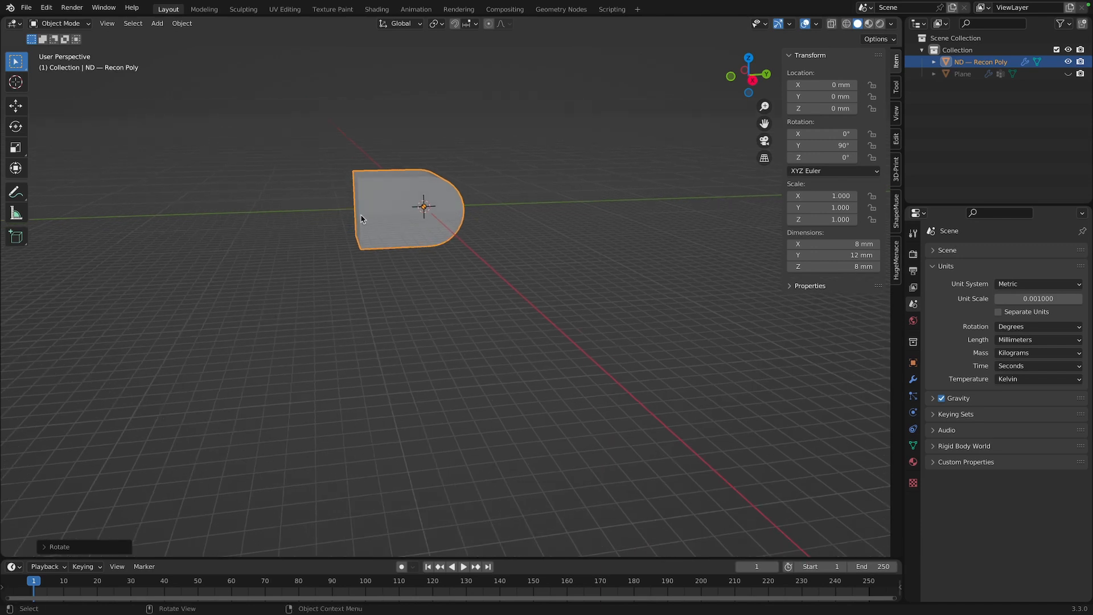
{"action": "key", "text": "g"}
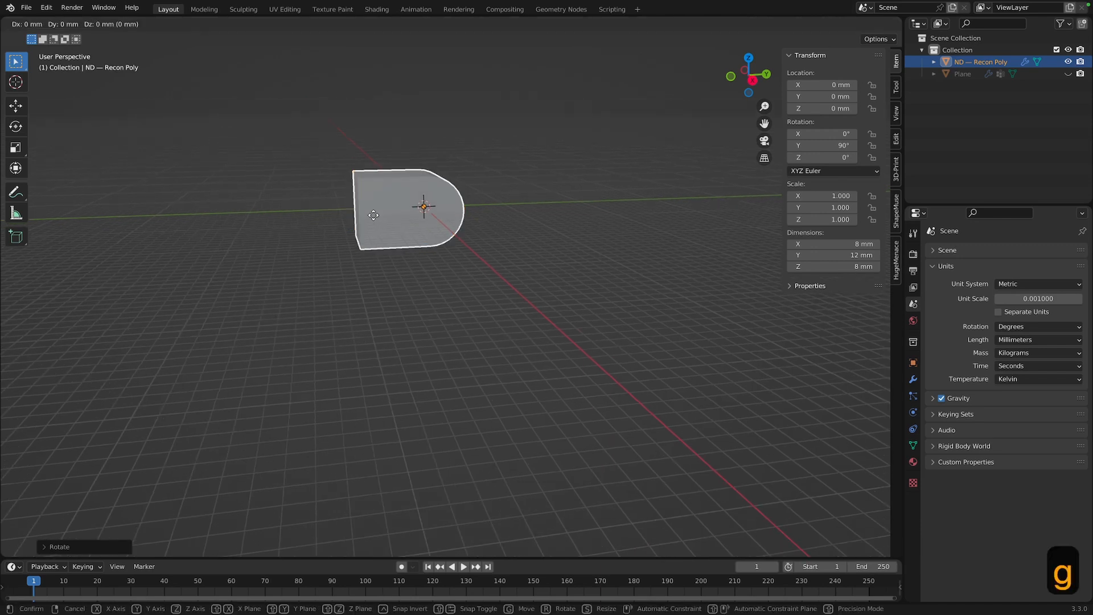
{"action": "key", "text": "z"}
{"action": "key", "text": "4"}
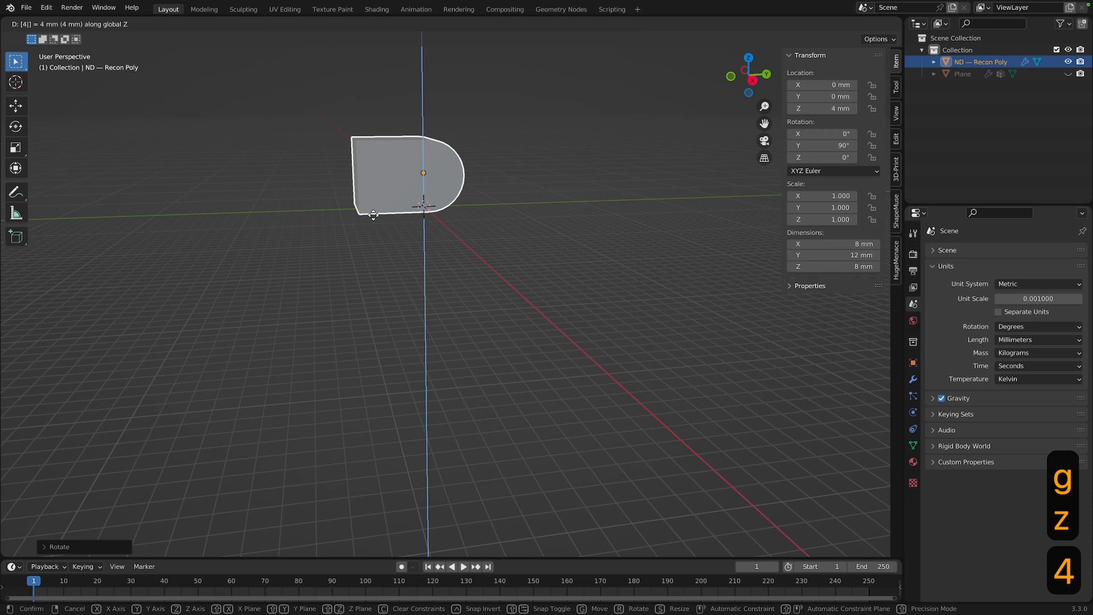
{"action": "key", "text": "Return"}
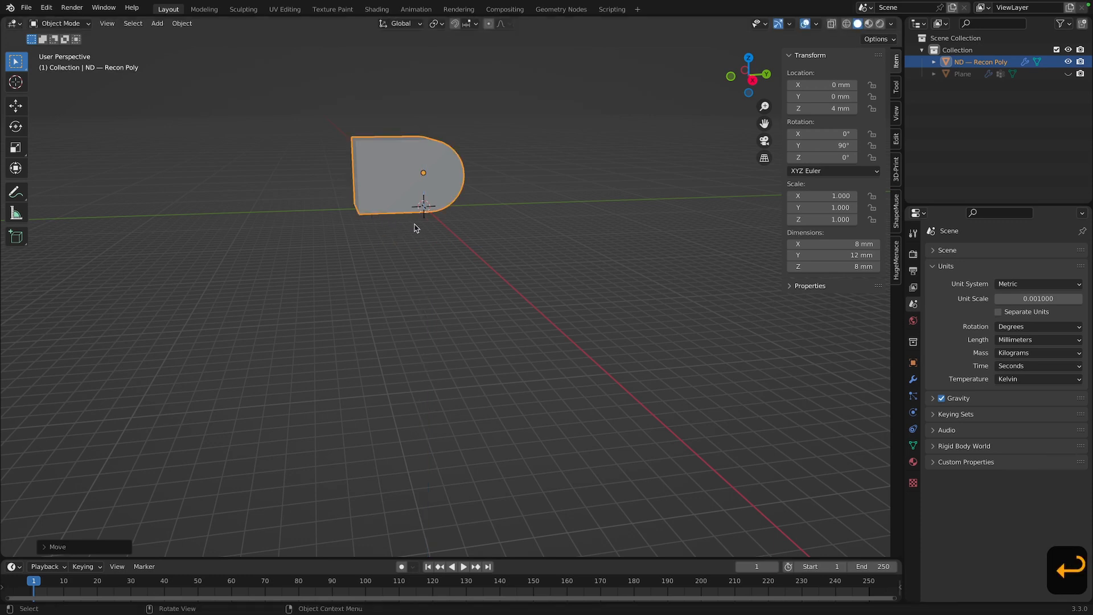
Unhide the rounded rectangular frame around the arch-shaped block
{"action": "middle_click_drag", "start_coordinate": [415, 228], "coordinate": [720, 183]}
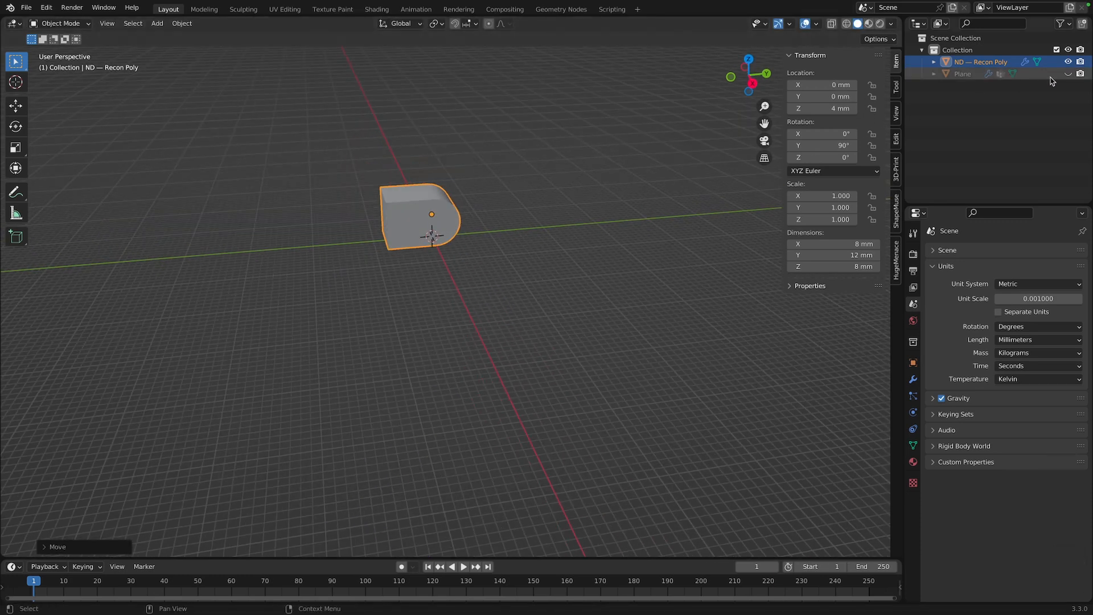
{"action": "left_click", "coordinate": [1067, 74]}
{"action": "middle_click_drag", "start_coordinate": [408, 336], "coordinate": [392, 316]}
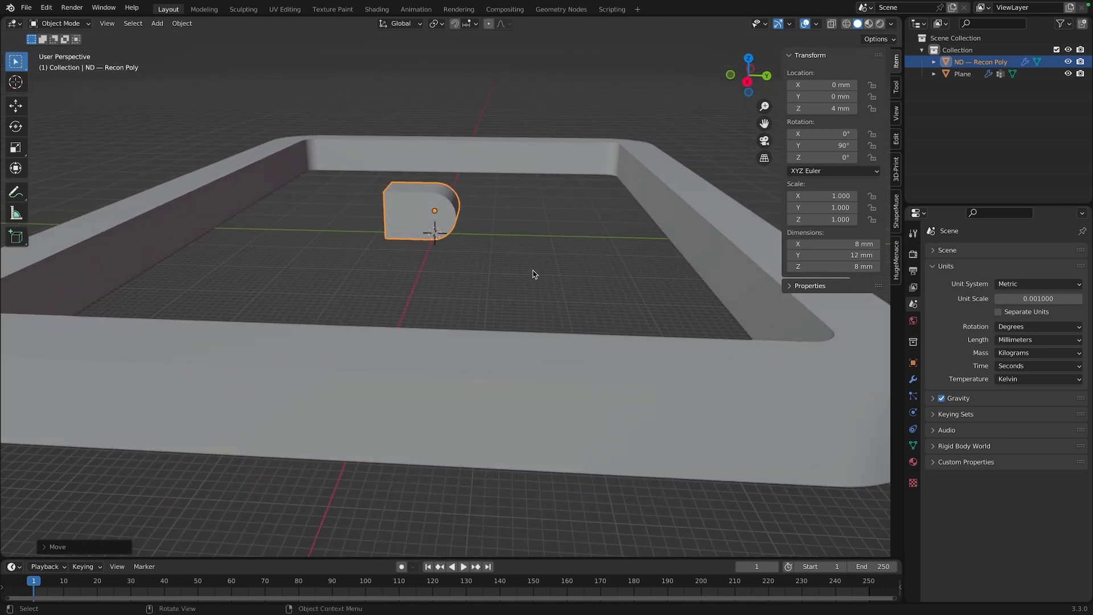
{"action": "middle_click_drag", "start_coordinate": [534, 265], "coordinate": [534, 291]}
{"action": "scroll", "coordinate": [535, 280], "scroll_direction": "down", "scroll_amount": 2}
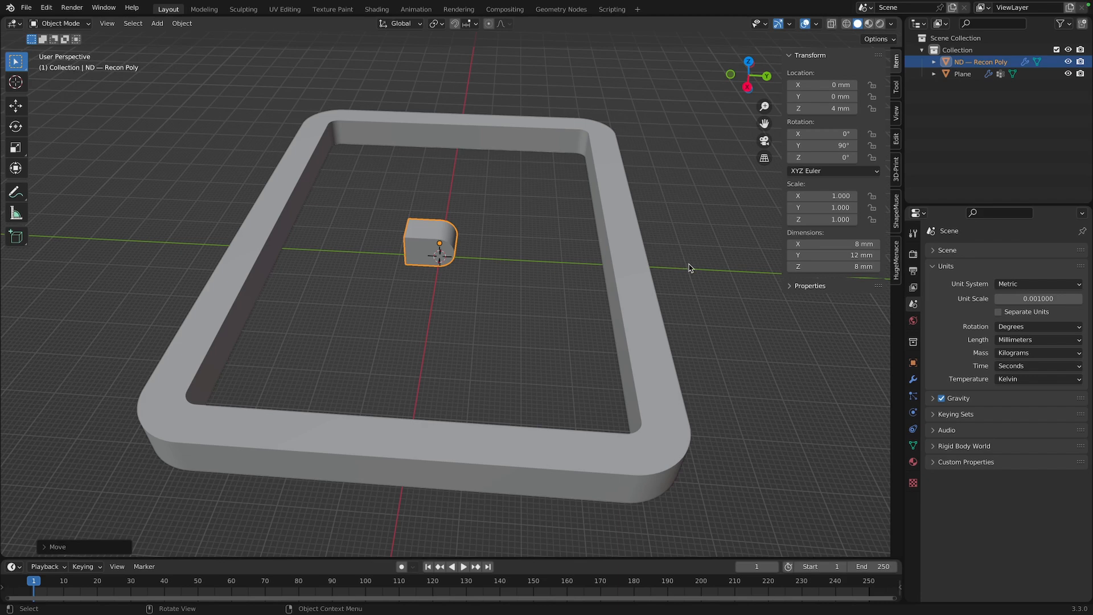
Move the block along the Y axis to about 73 mm, outside the frame's long side
{"action": "middle_click_drag", "start_coordinate": [688, 267], "coordinate": [585, 260]}
{"action": "key", "text": "g"}
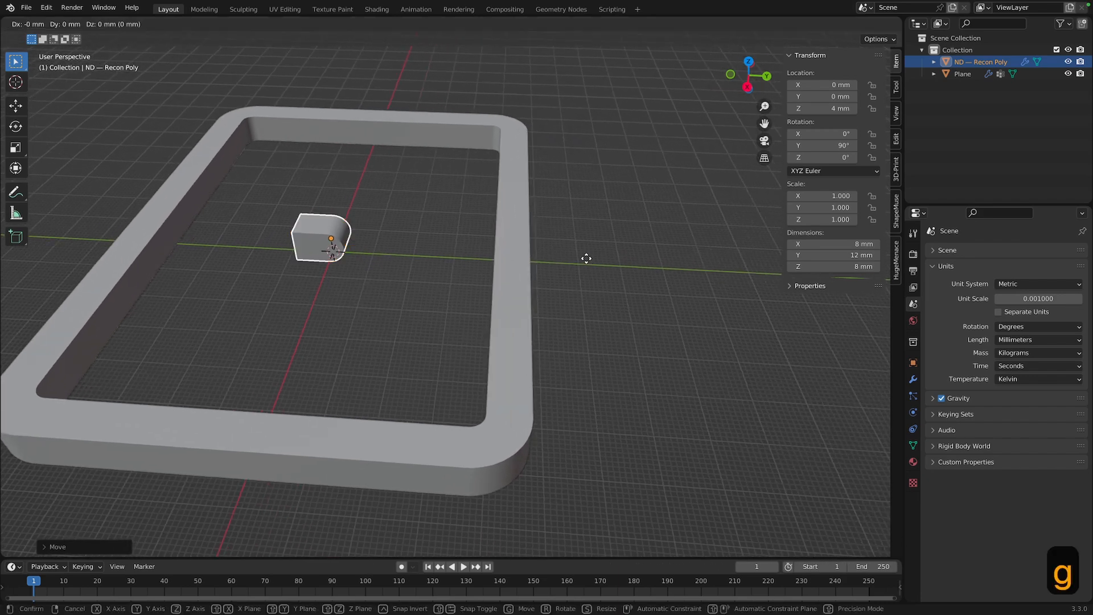
{"action": "key", "text": "y"}
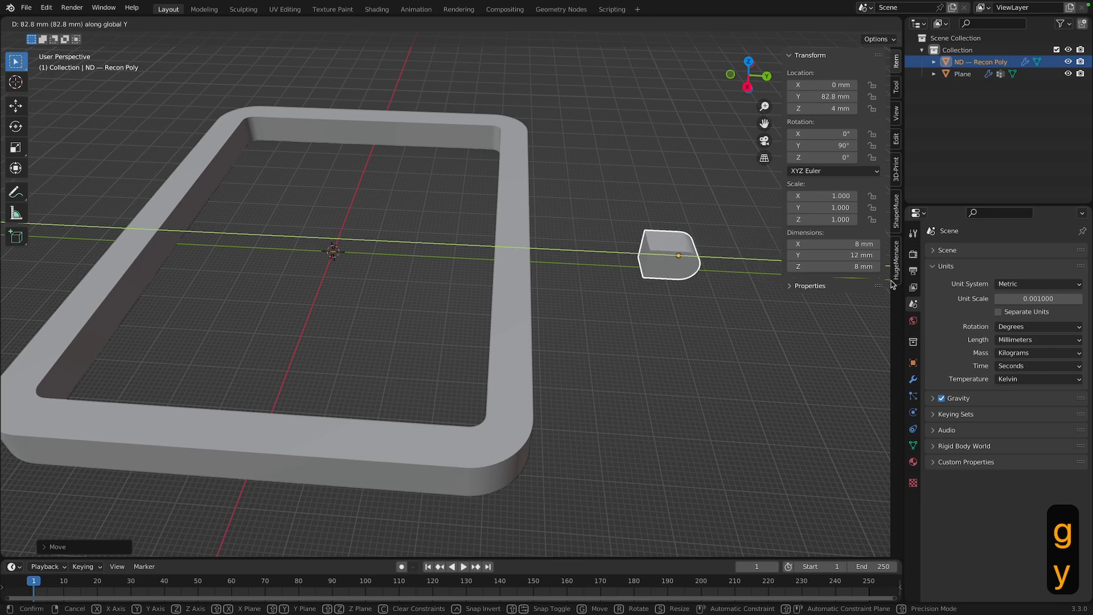
{"action": "left_click", "coordinate": [894, 278]}
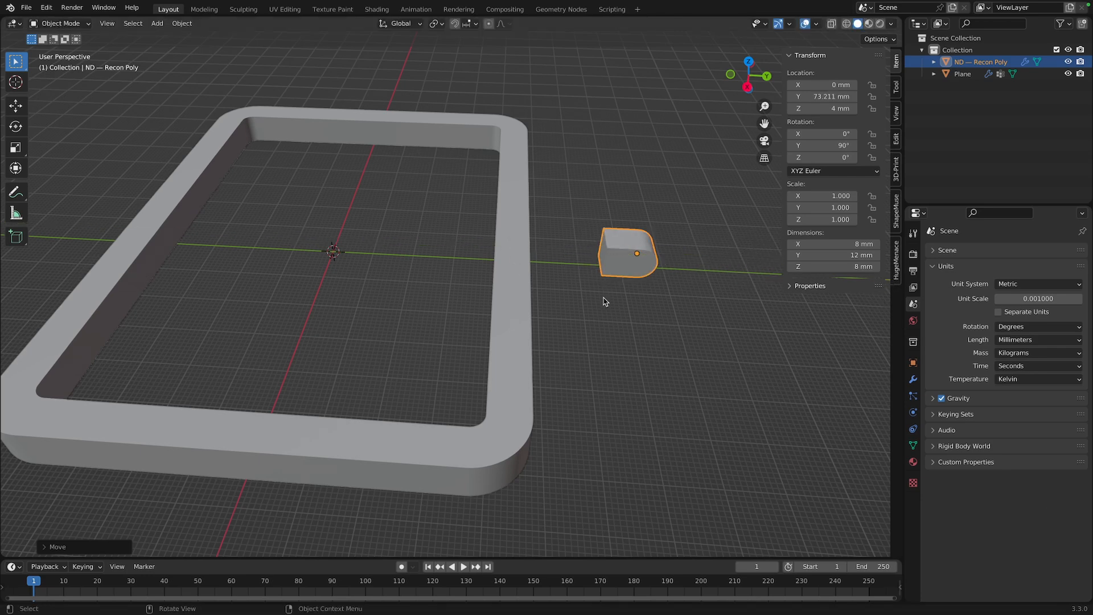
Set snapping to Edge and snap the block along Y against the frame's outer long side at Y 55.75 mm
{"action": "middle_click_drag", "start_coordinate": [605, 299], "coordinate": [597, 300]}
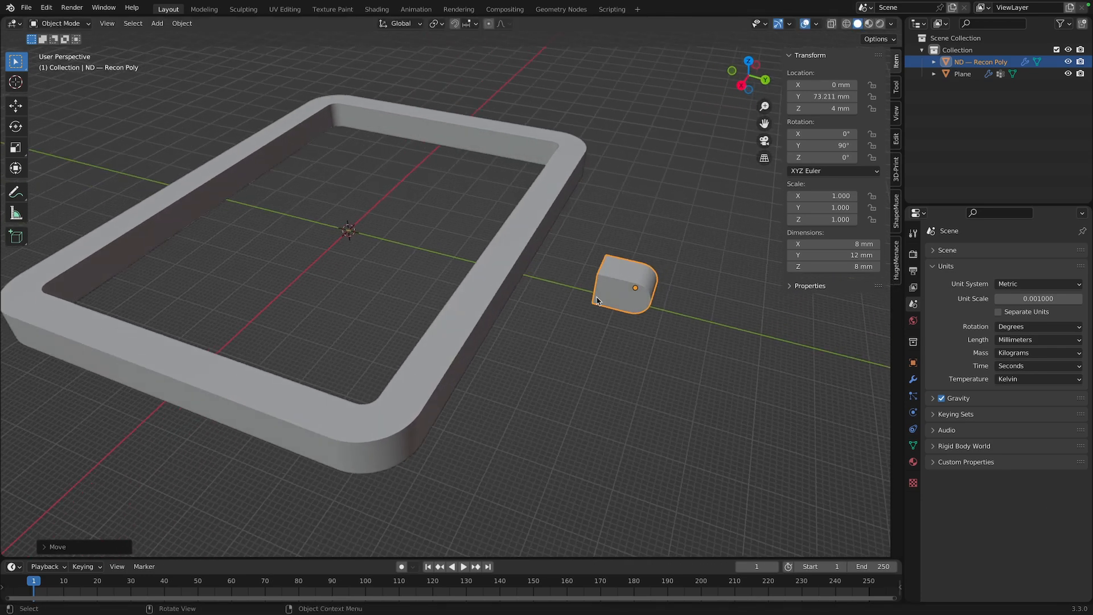
{"action": "left_click", "coordinate": [475, 24]}
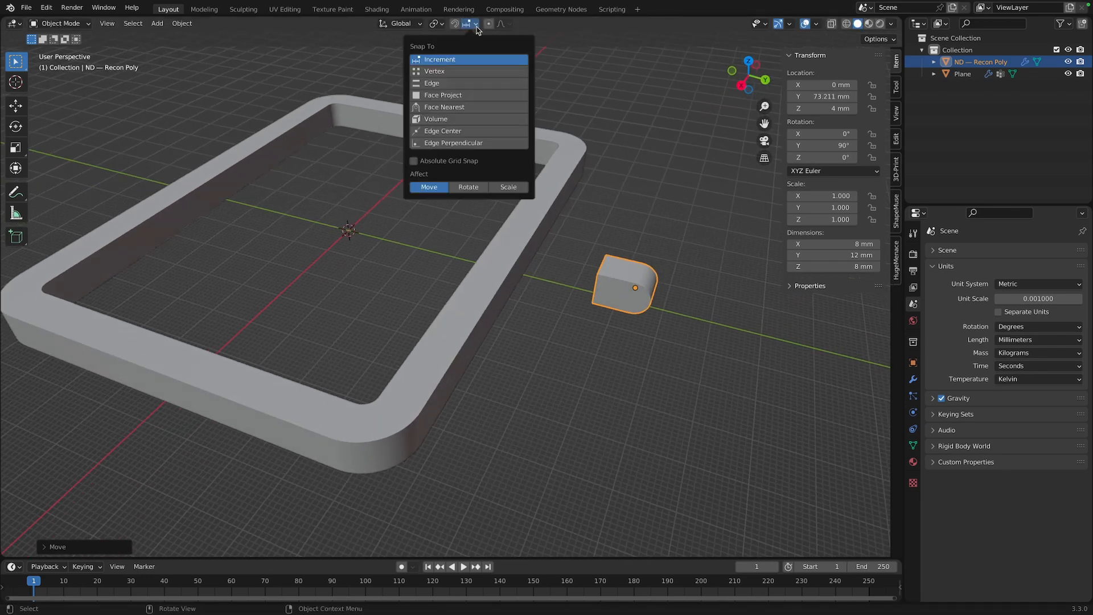
{"action": "left_click", "coordinate": [442, 84]}
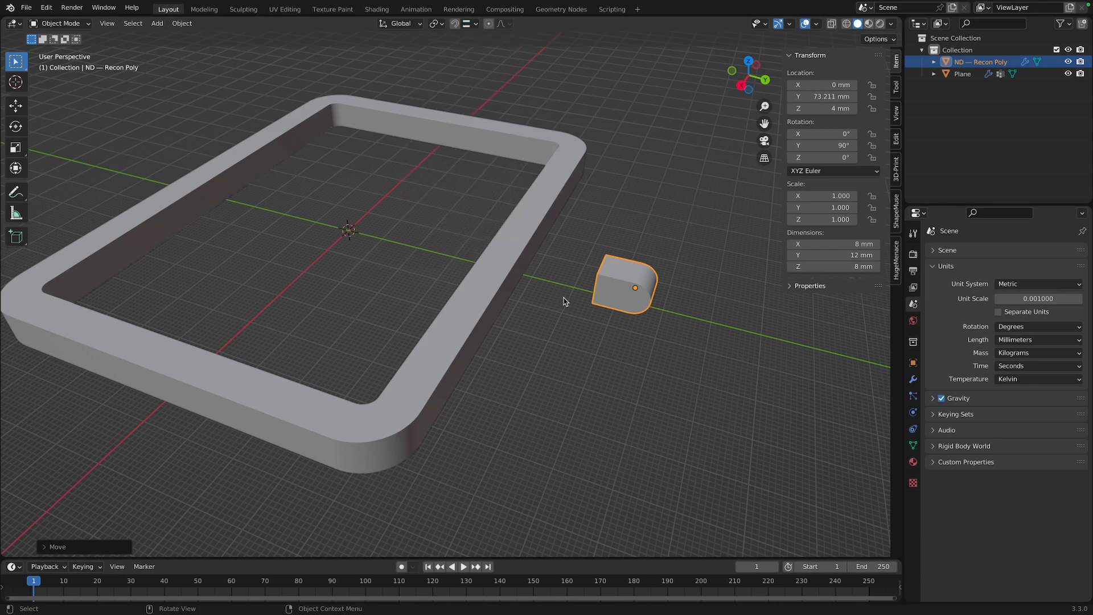
{"action": "key", "text": "g"}
{"action": "key", "text": "y"}
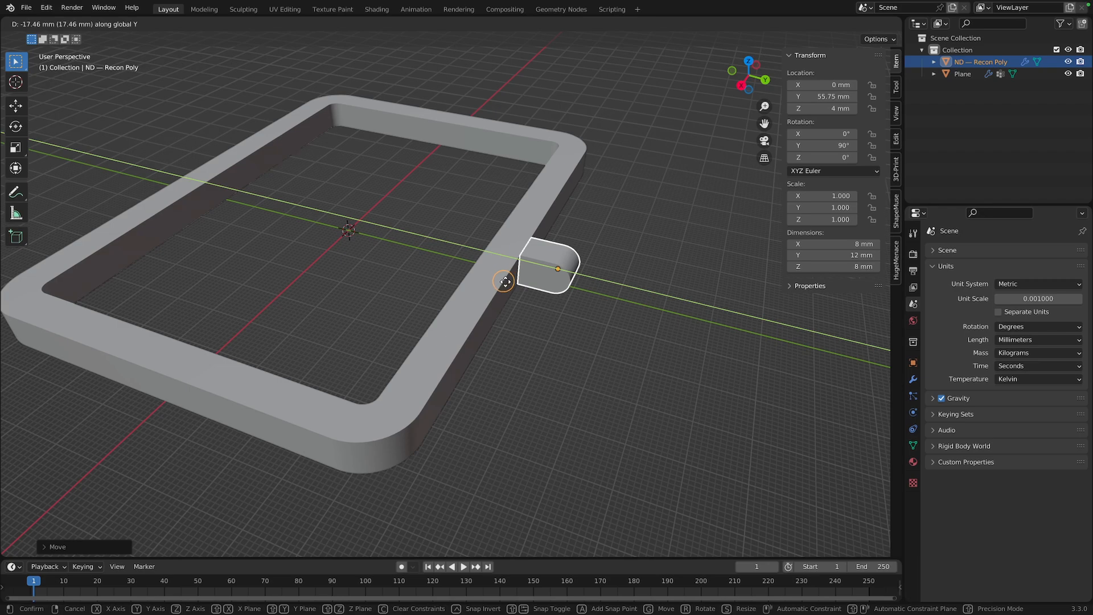
{"action": "left_click", "coordinate": [508, 284]}
{"action": "middle_click_drag", "start_coordinate": [508, 285], "coordinate": [623, 382]}
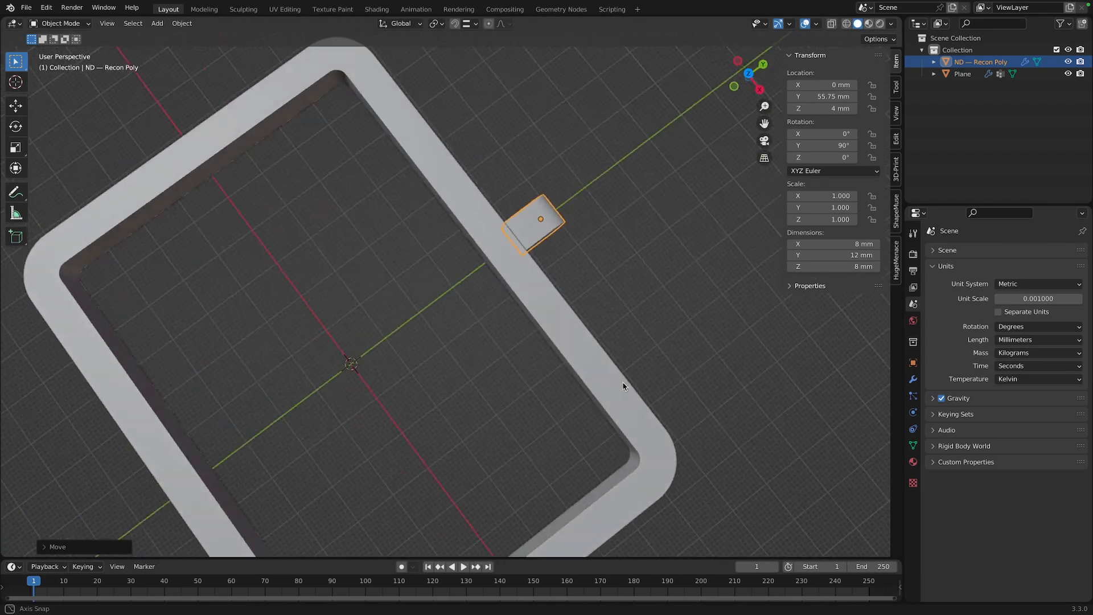
{"action": "middle_click_drag", "start_coordinate": [556, 256], "coordinate": [526, 220]}
{"action": "left_click", "coordinate": [581, 294]}
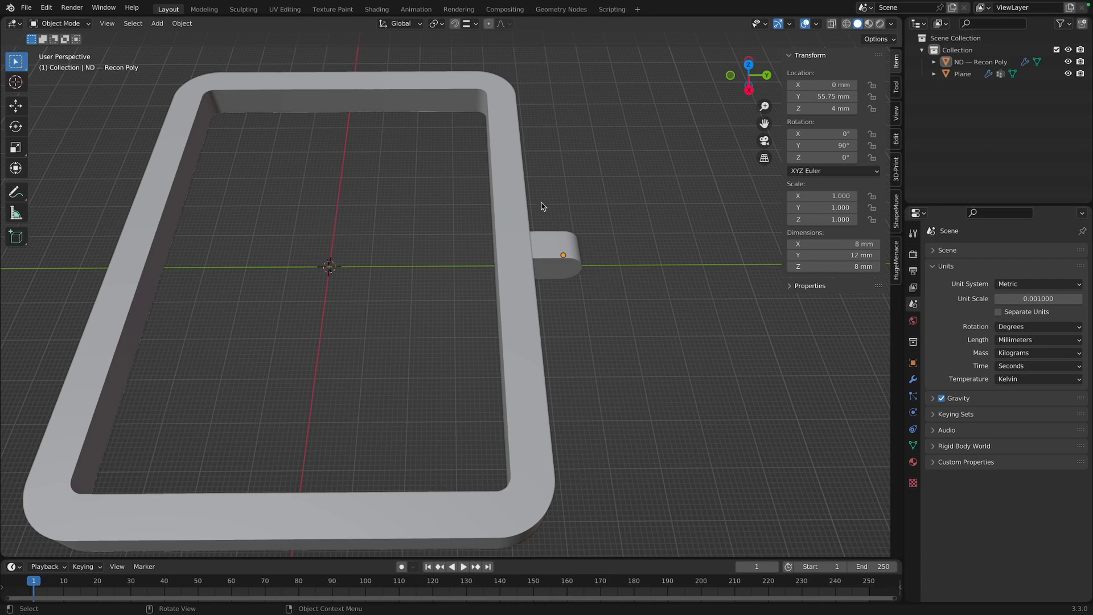
Duplicate the arch-shaped block in place
{"action": "left_click", "coordinate": [550, 261]}
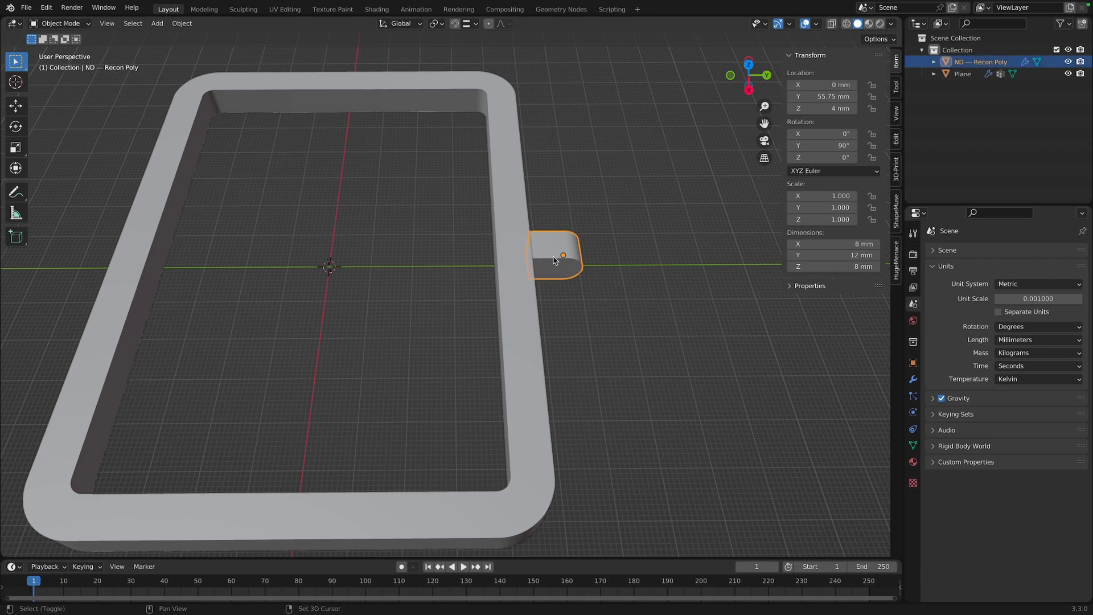
{"action": "key", "text": "shift+d"}
{"action": "right_click", "coordinate": [586, 203]}
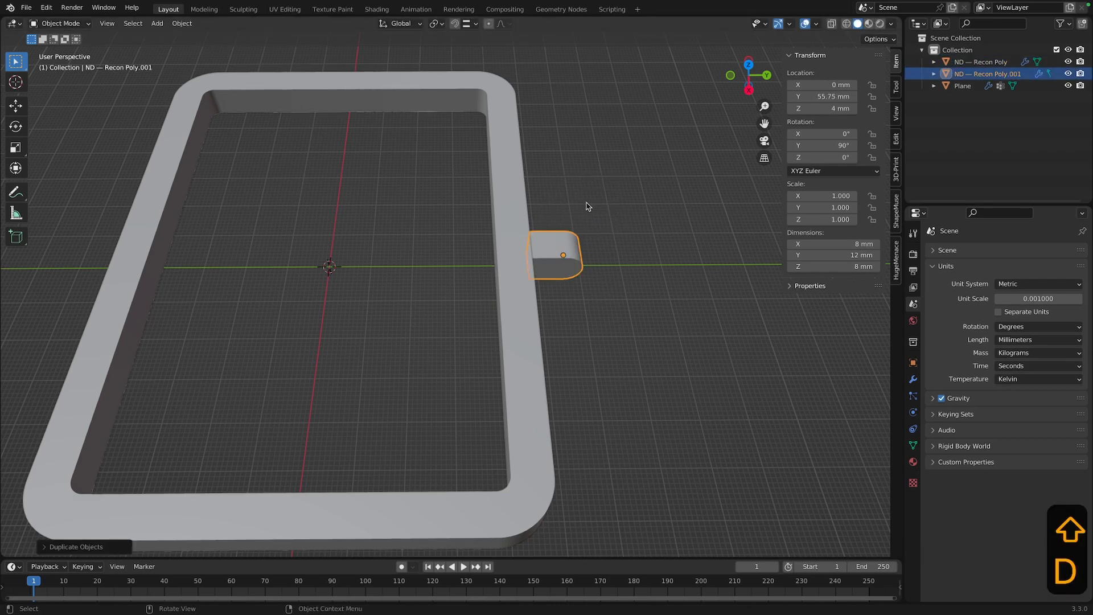
Rotate the duplicated block 180° about the global X axis so its rounded end faces the frame
{"action": "middle_click_drag", "start_coordinate": [637, 317], "coordinate": [501, 310]}
{"action": "scroll", "coordinate": [619, 306], "scroll_direction": "up", "scroll_amount": 2}
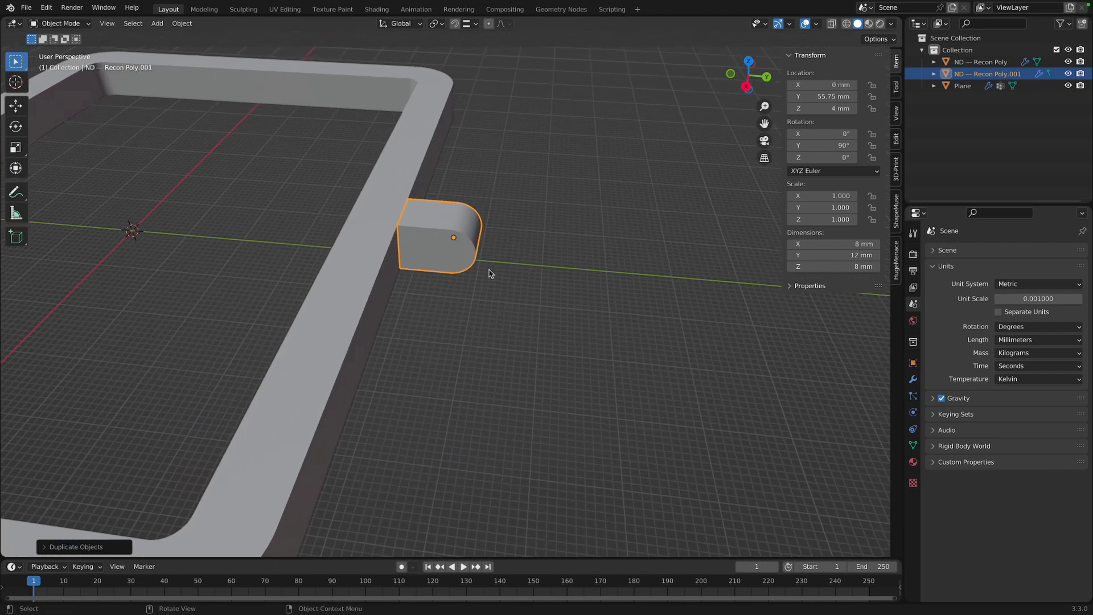
{"action": "middle_click_drag", "start_coordinate": [490, 269], "coordinate": [461, 246]}
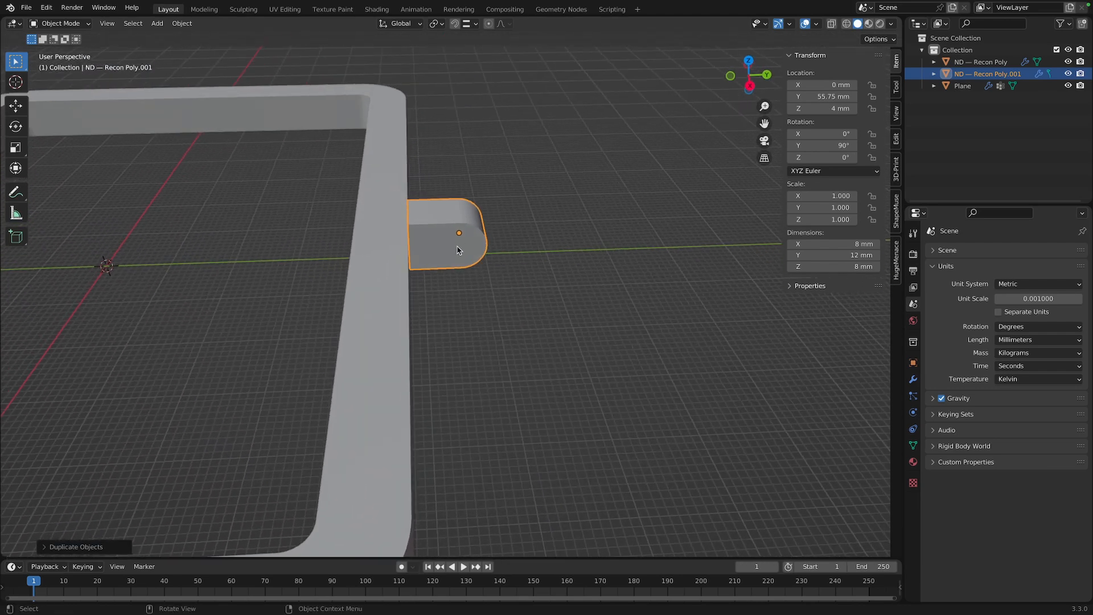
{"action": "key", "text": "r"}
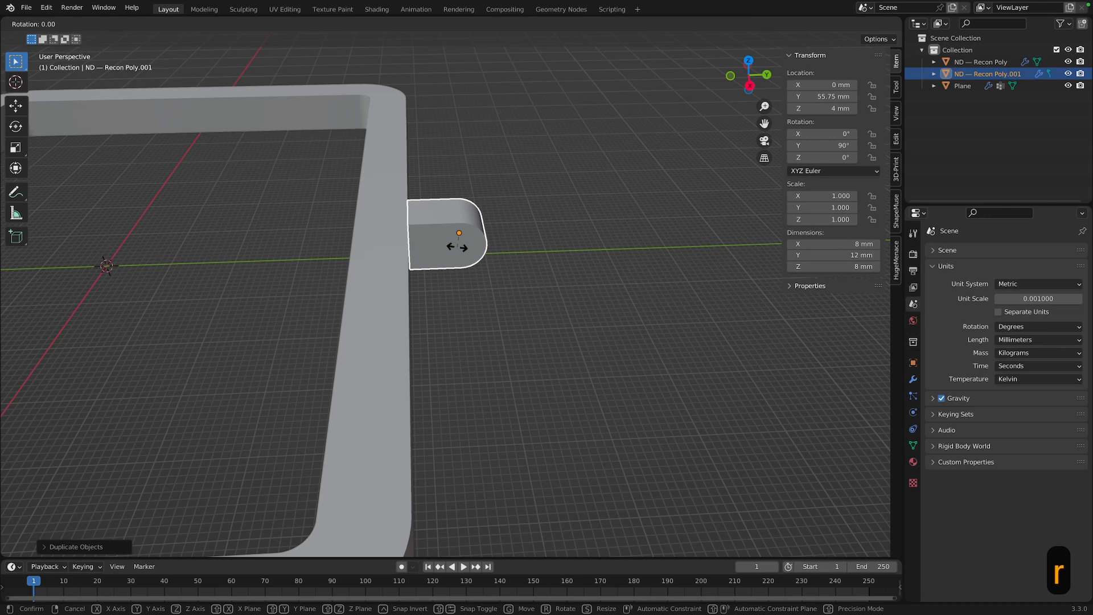
{"action": "key", "text": "x"}
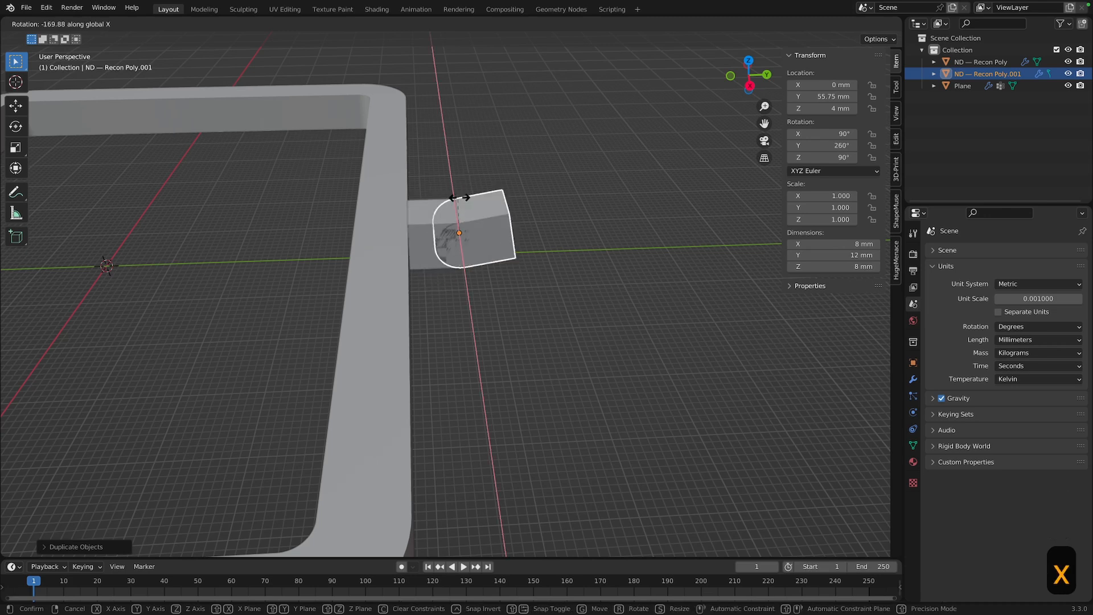
{"action": "type", "text": "180"}
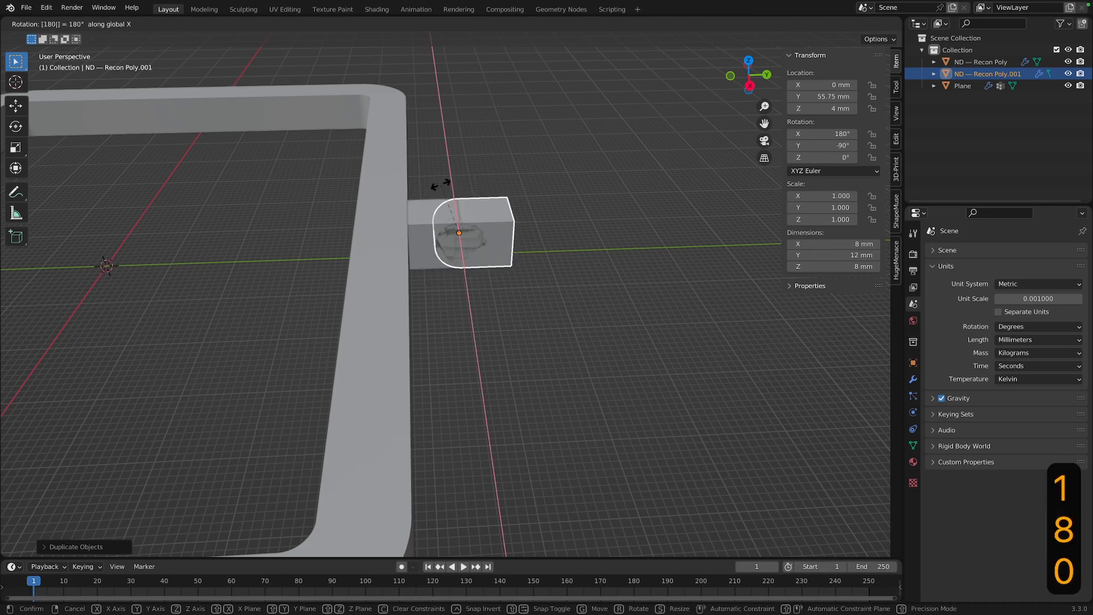
{"action": "key", "text": "Return"}
Hide the rotated duplicate block and select the original block attached to the frame
{"action": "mouse_move", "coordinate": [524, 354]}
{"action": "middle_mouse_down"}
{"action": "mouse_move", "coordinate": [524, 371]}
{"action": "mouse_move", "coordinate": [521, 335]}
{"action": "middle_mouse_up"}
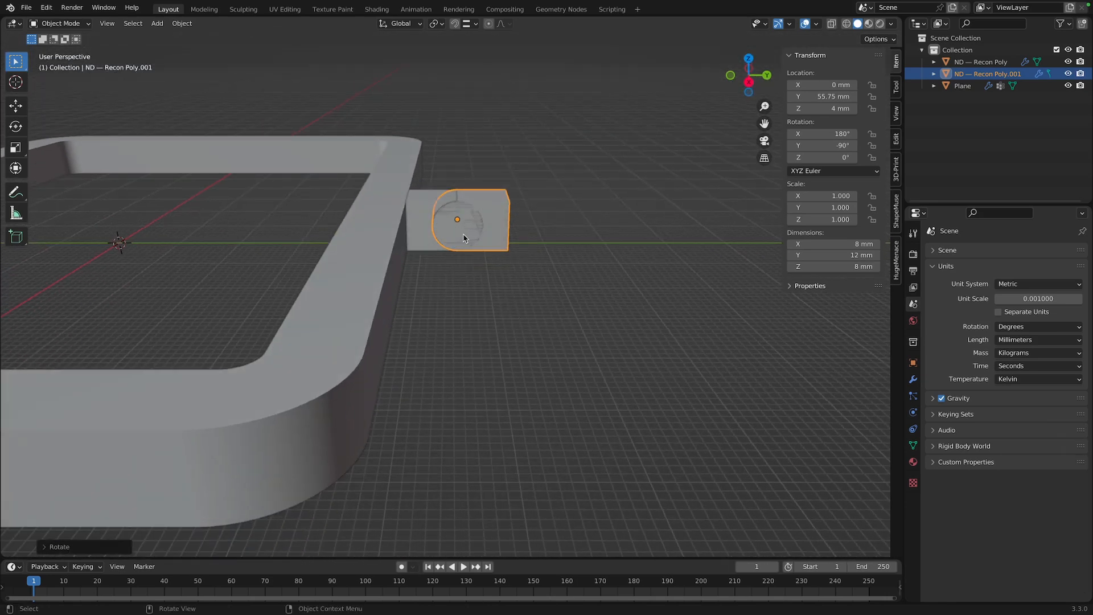
{"action": "middle_click_drag", "start_coordinate": [464, 238], "coordinate": [446, 199]}
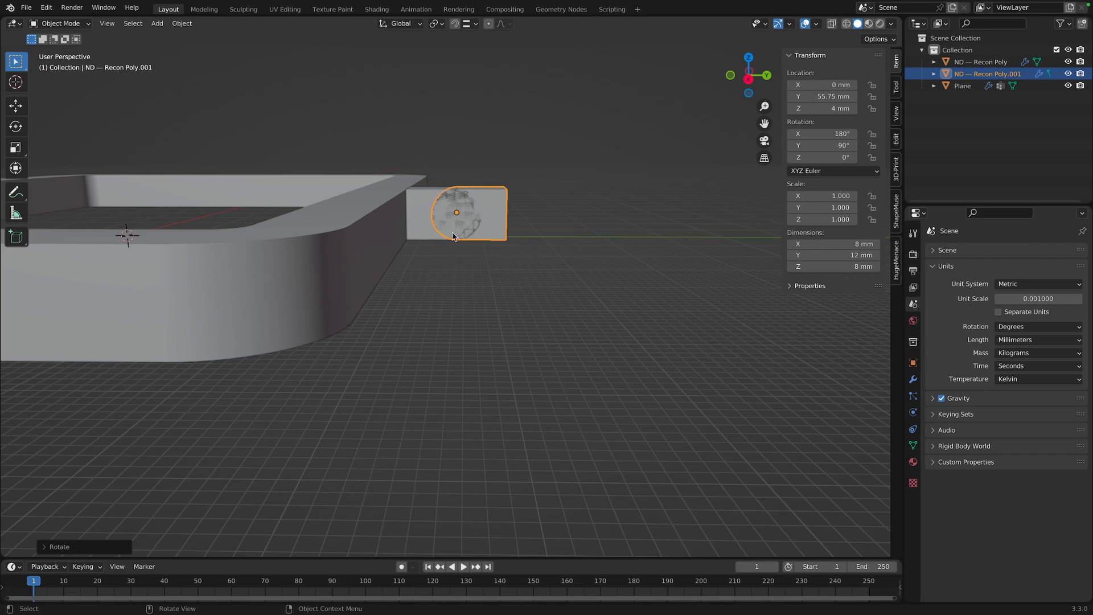
{"action": "middle_click_drag", "start_coordinate": [456, 211], "coordinate": [456, 209]}
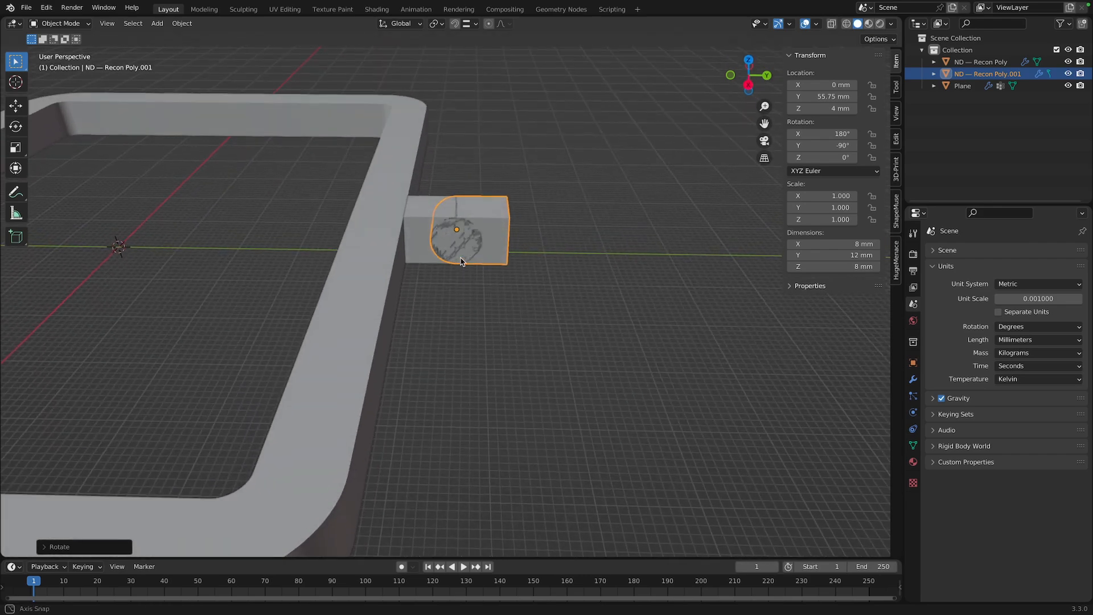
{"action": "middle_click_drag", "start_coordinate": [465, 279], "coordinate": [439, 185]}
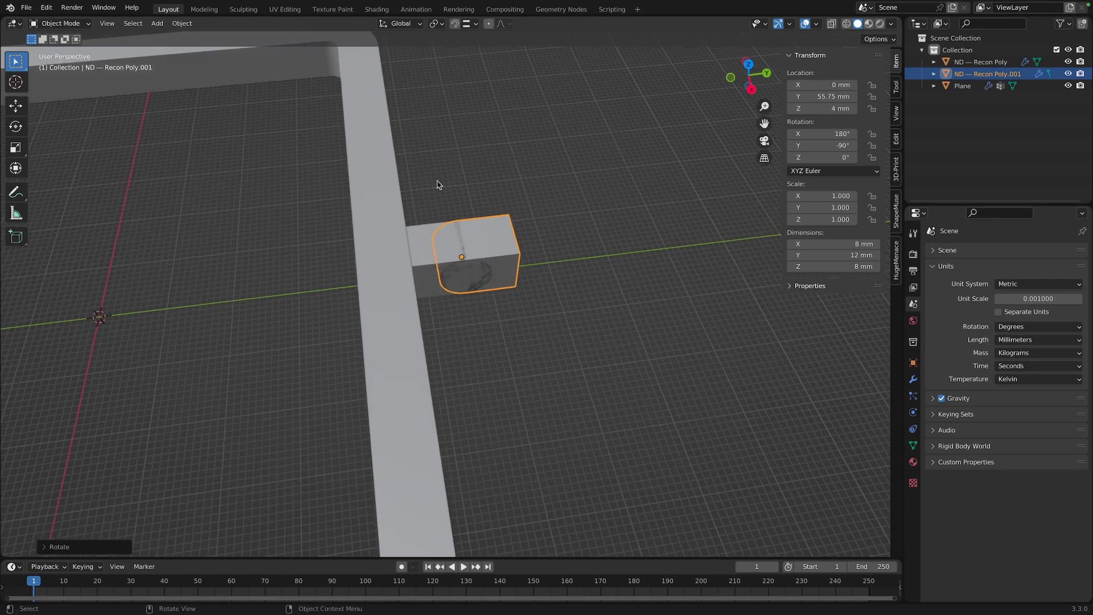
{"action": "middle_click_drag", "start_coordinate": [480, 307], "coordinate": [518, 319]}
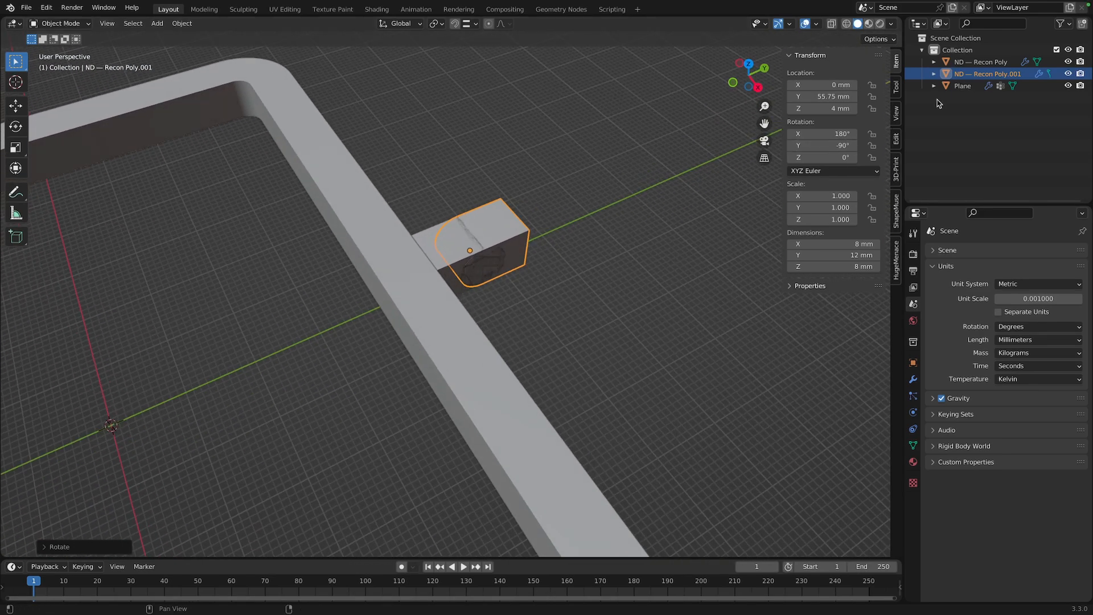
{"action": "left_click", "coordinate": [1069, 73]}
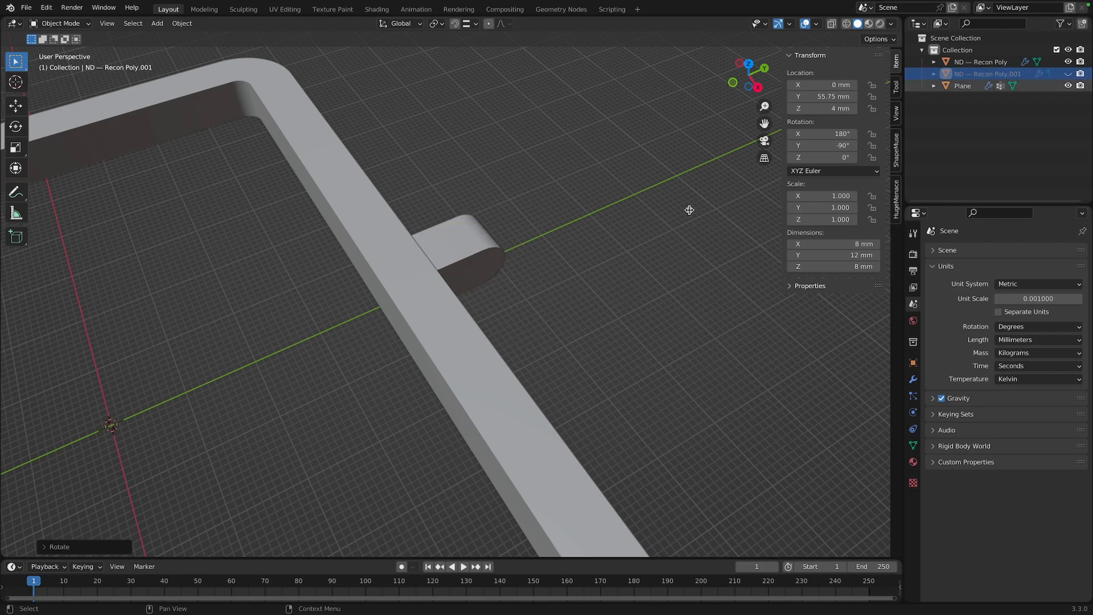
{"action": "middle_click_drag", "start_coordinate": [487, 326], "coordinate": [514, 340]}
{"action": "left_click", "coordinate": [483, 283]}
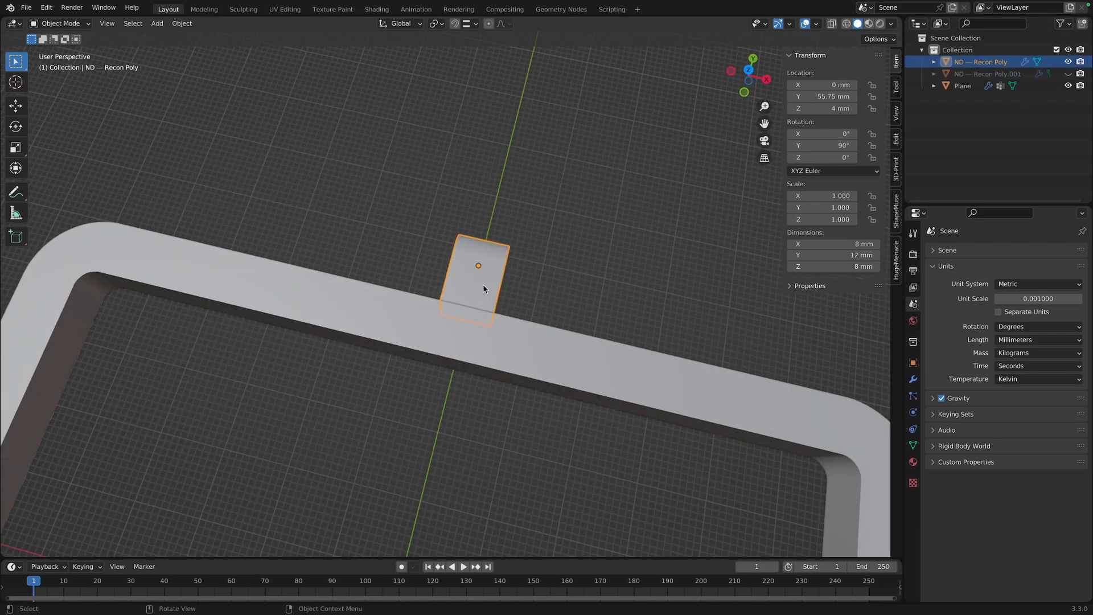
Move the arch-shaped block attached to the frame -40 mm along the global X axis
{"action": "middle_click_drag", "start_coordinate": [680, 294], "coordinate": [494, 295]}
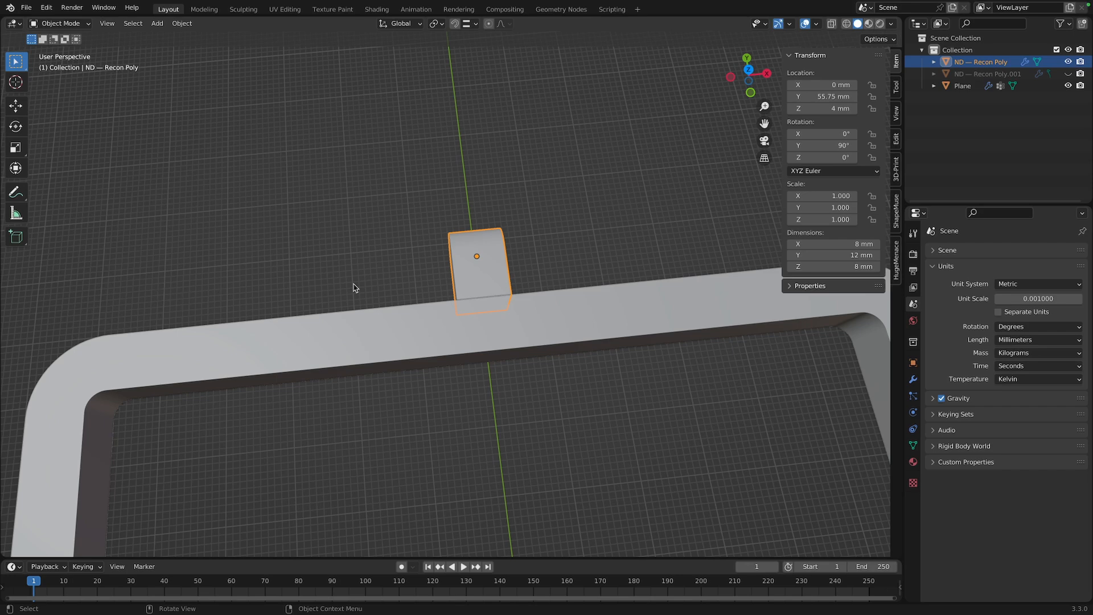
{"action": "scroll", "coordinate": [537, 332], "scroll_direction": "down", "scroll_amount": 3}
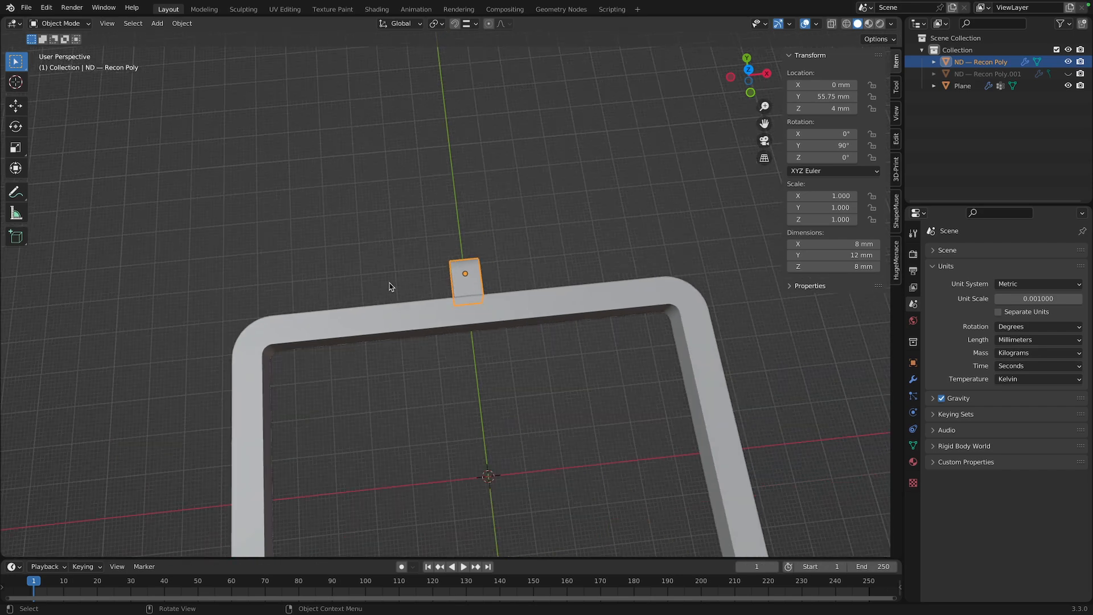
{"action": "middle_click_drag", "start_coordinate": [519, 317], "coordinate": [478, 309]}
{"action": "scroll", "coordinate": [478, 309], "scroll_direction": "up", "scroll_amount": 2}
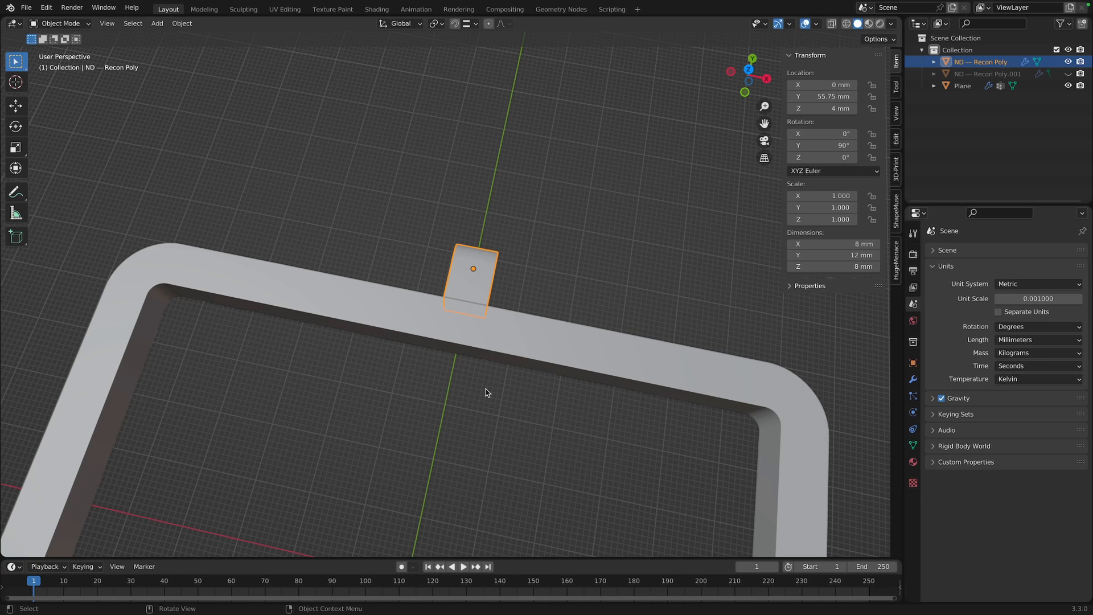
{"action": "key", "text": "g"}
{"action": "key", "text": "x"}
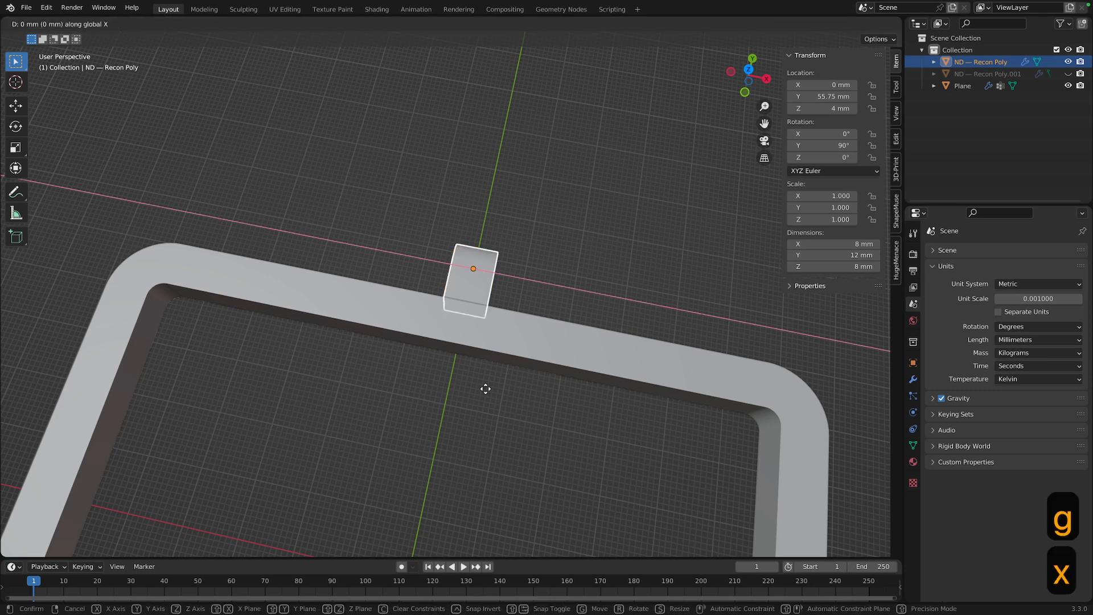
{"action": "type", "text": "32"}
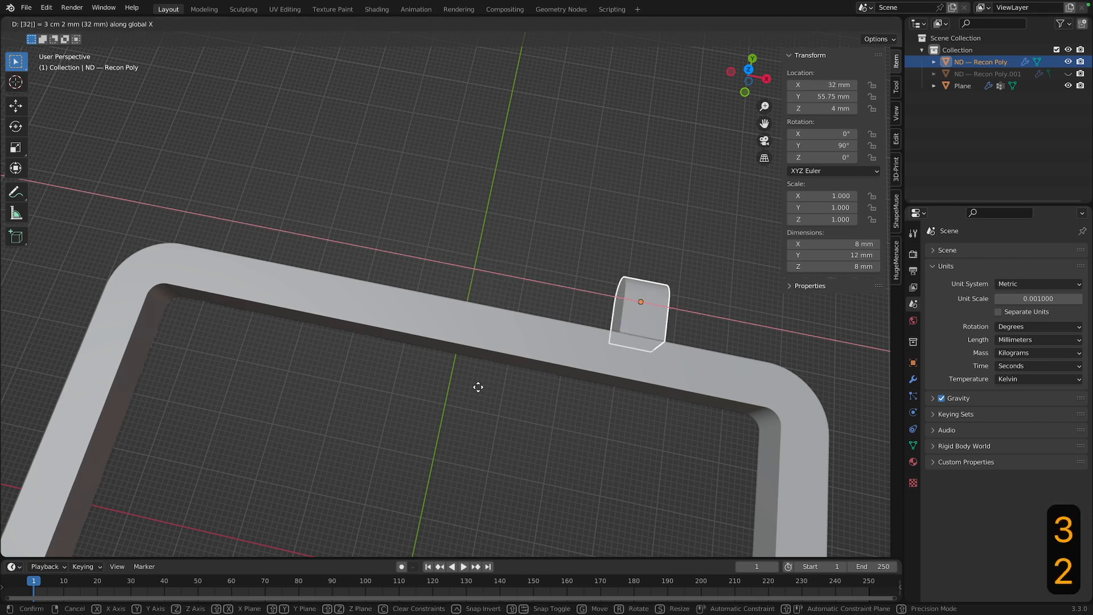
{"action": "key", "text": "minus"}
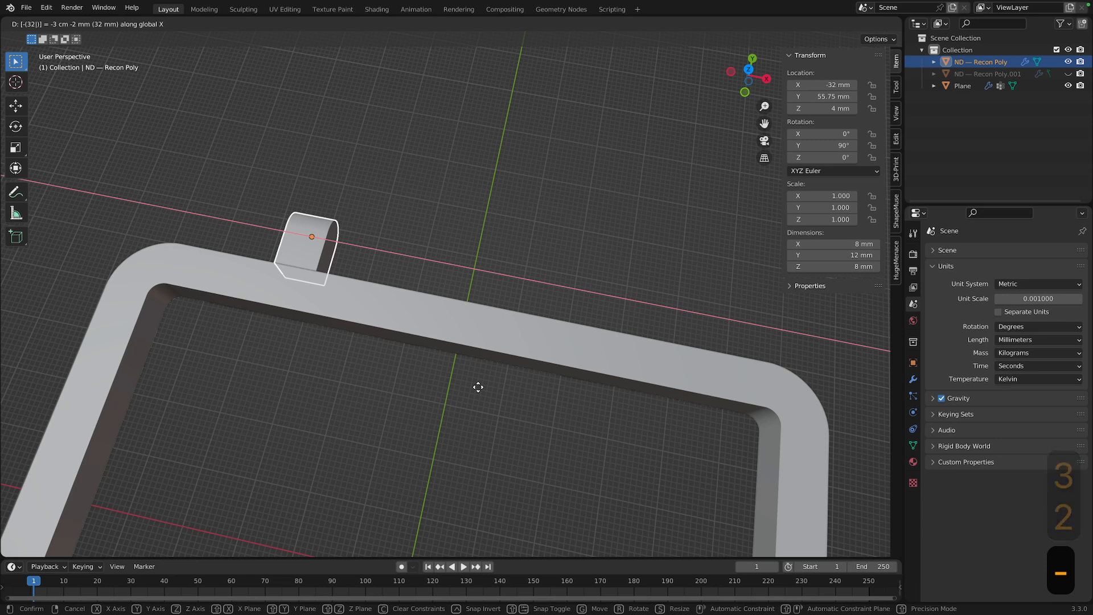
{"action": "key", "text": "BackSpace"}
{"action": "key", "text": "BackSpace"}
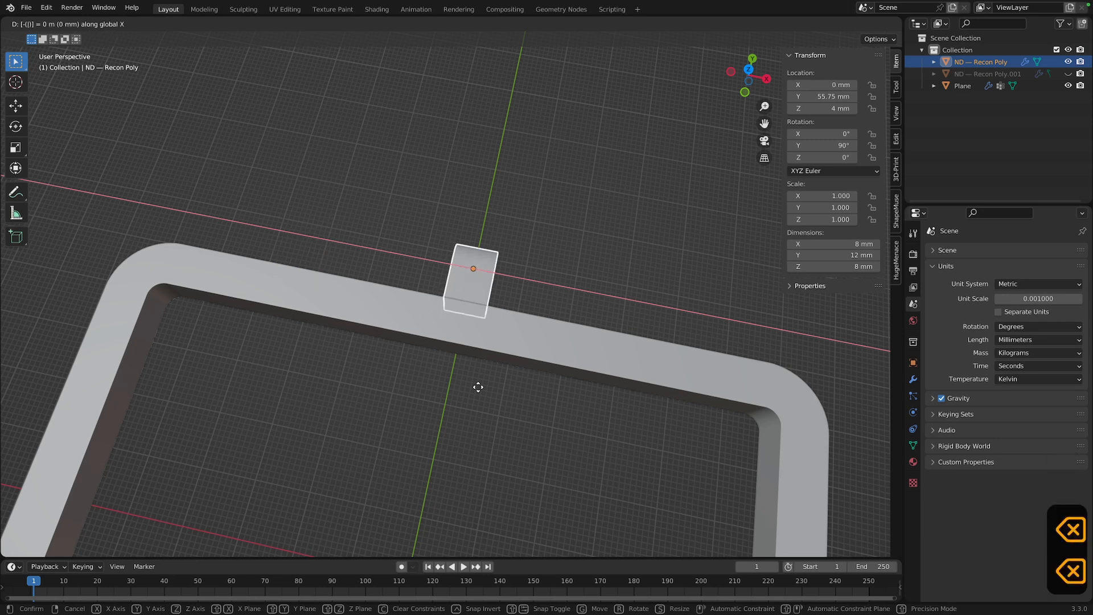
{"action": "type", "text": "40"}
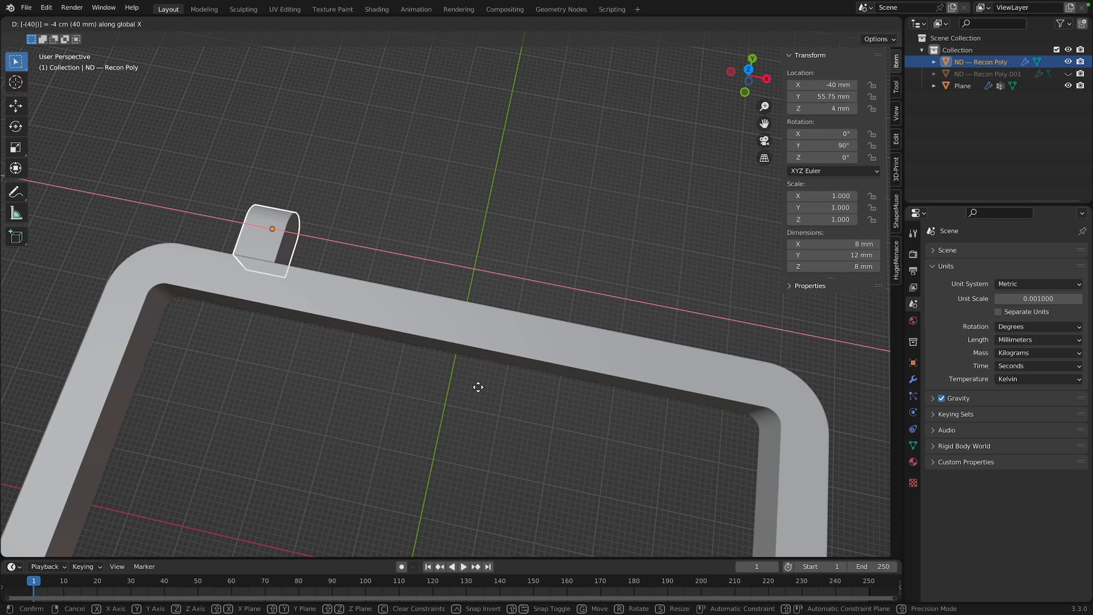
{"action": "key", "text": "Return"}
Array the block along its Z axis with ND's Array³, using a count of 6 and a relative offset of 2
{"action": "middle_click_drag", "start_coordinate": [520, 383], "coordinate": [492, 414]}
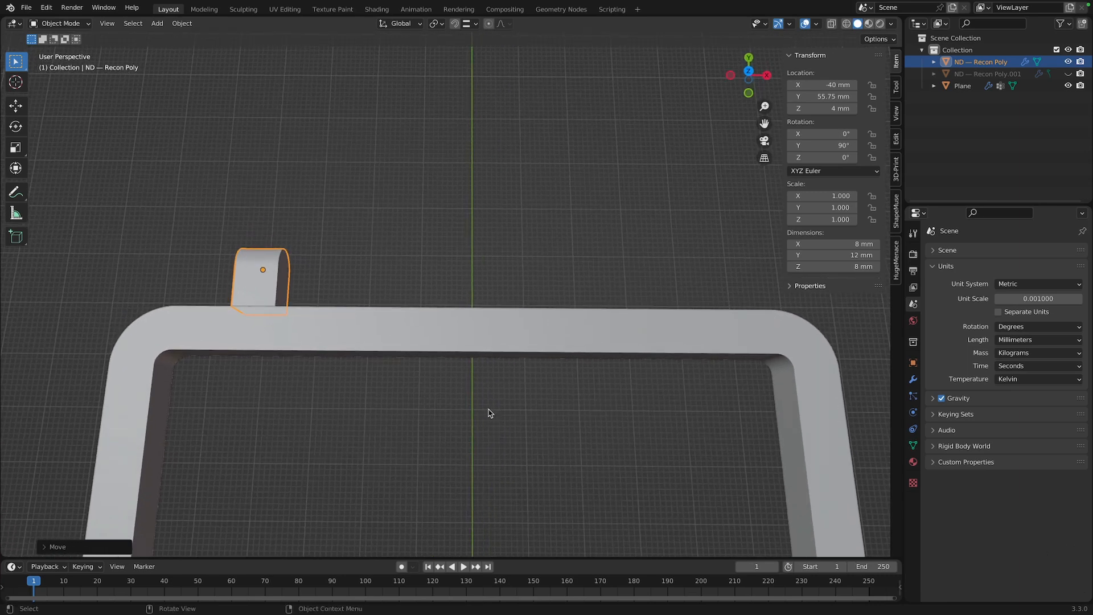
{"action": "key", "text": "shift+2"}
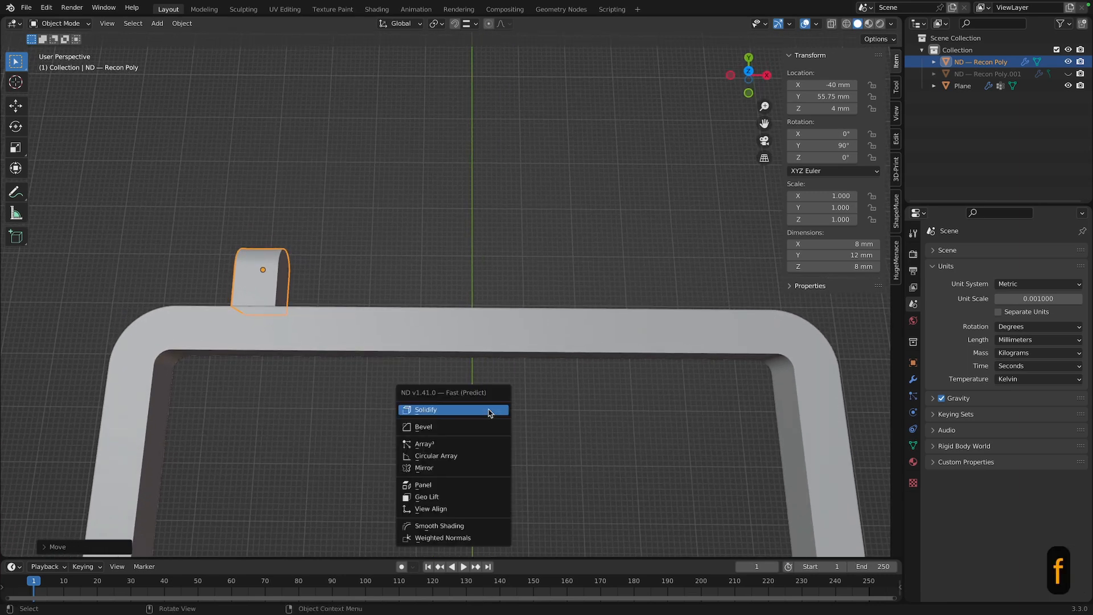
{"action": "left_click", "coordinate": [482, 443]}
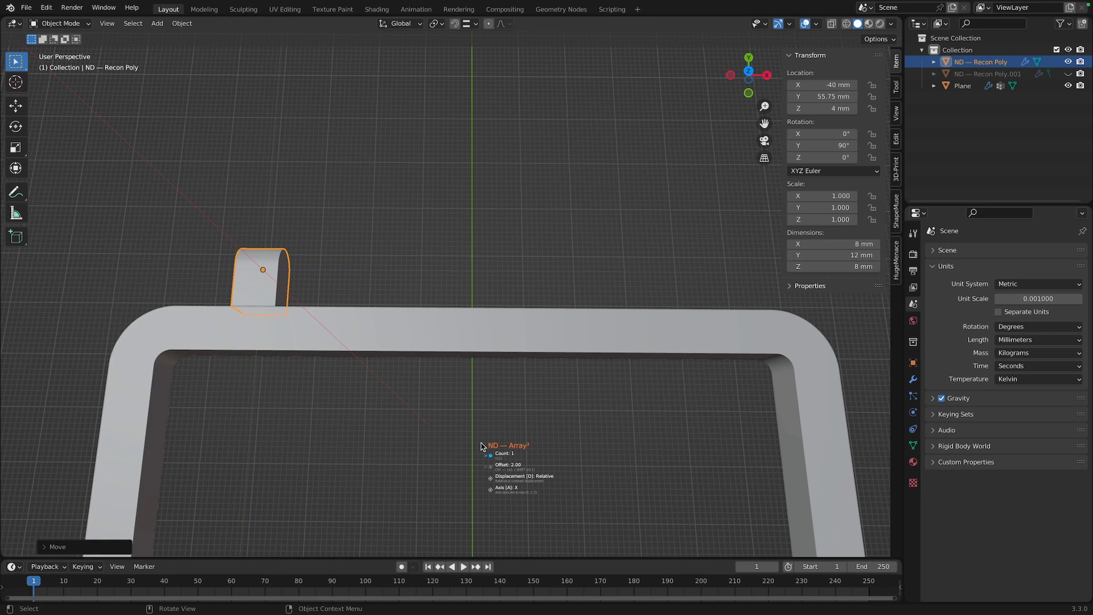
{"action": "key", "text": "a"}
{"action": "key", "text": "a"}
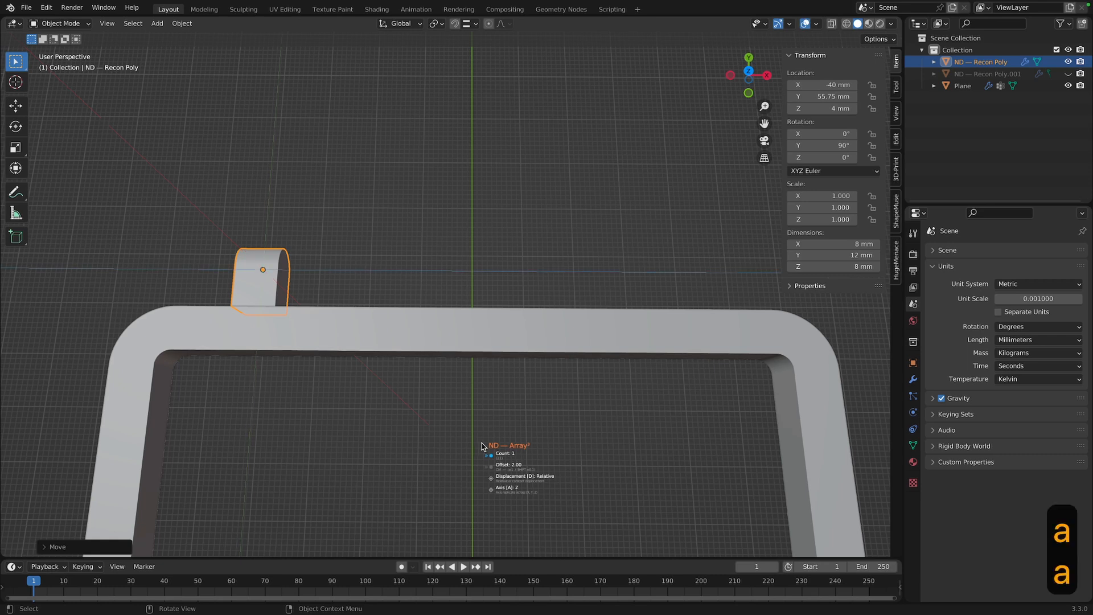
{"action": "scroll", "coordinate": [482, 446], "scroll_direction": "up", "scroll_amount": 6}
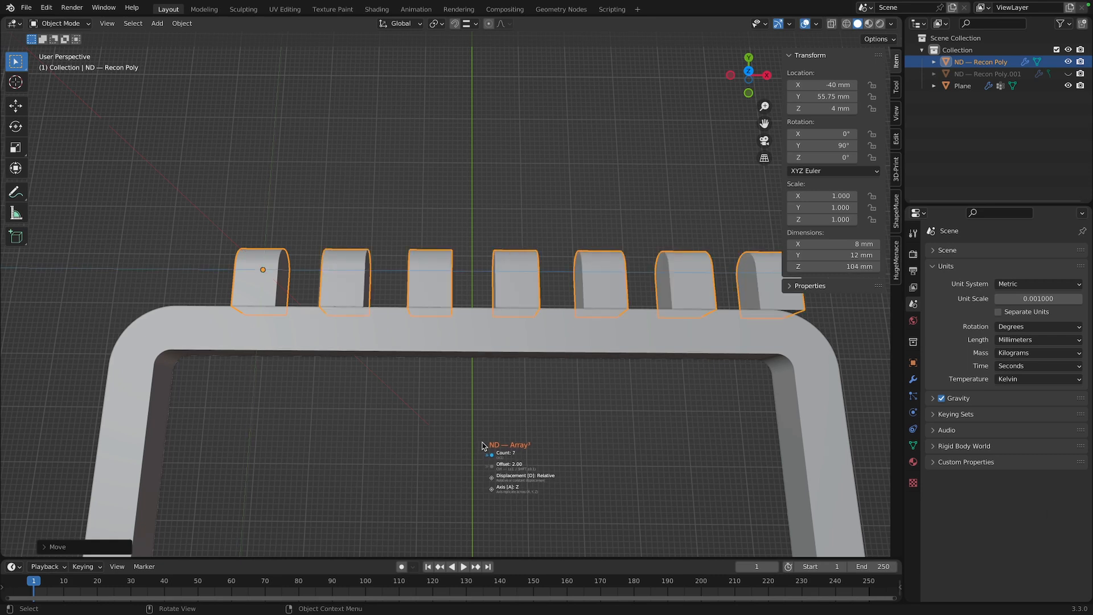
{"action": "scroll", "coordinate": [481, 447], "scroll_direction": "down", "scroll_amount": 1}
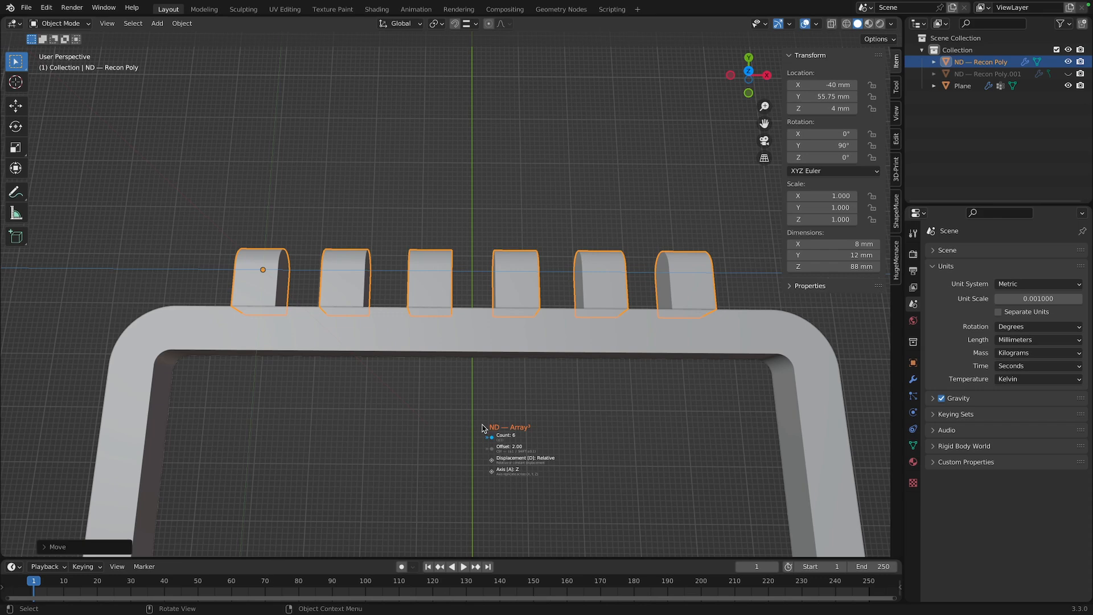
{"action": "left_click", "coordinate": [482, 427]}
Unhide the rotated duplicate block and move it -48 mm along the global X axis
{"action": "middle_click_drag", "start_coordinate": [480, 427], "coordinate": [393, 398]}
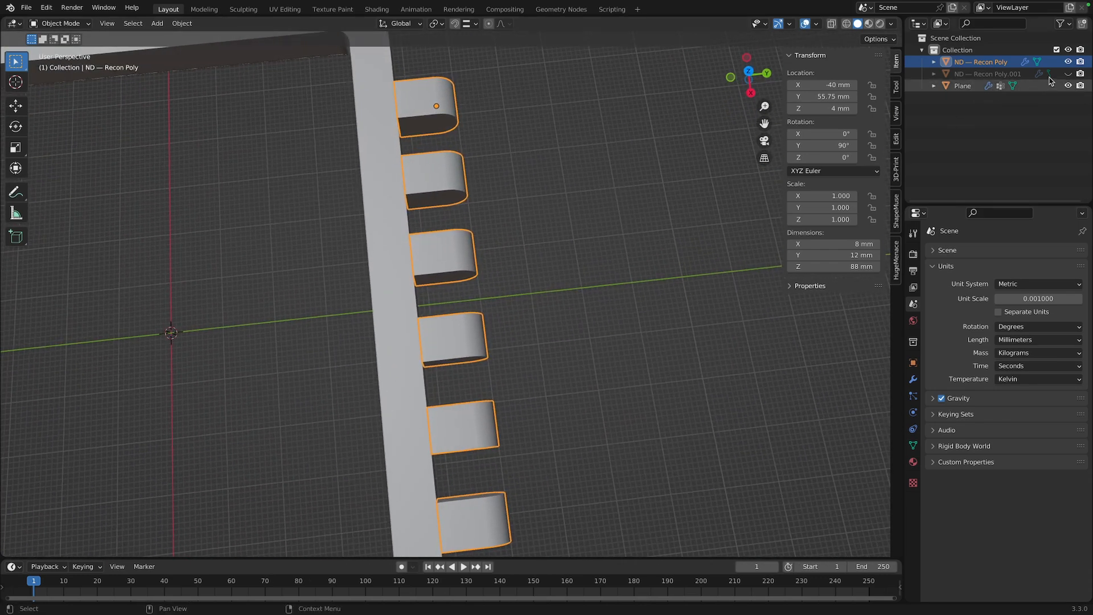
{"action": "left_click", "coordinate": [1068, 74]}
{"action": "middle_click_drag", "start_coordinate": [521, 357], "coordinate": [498, 278]}
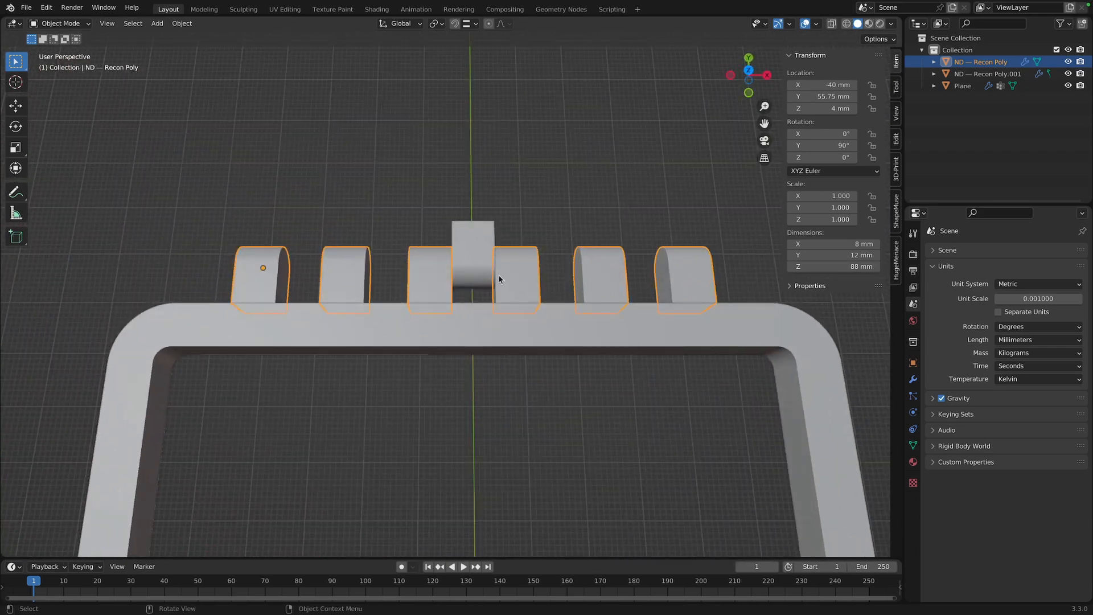
{"action": "left_click", "coordinate": [472, 253]}
{"action": "key", "text": "g"}
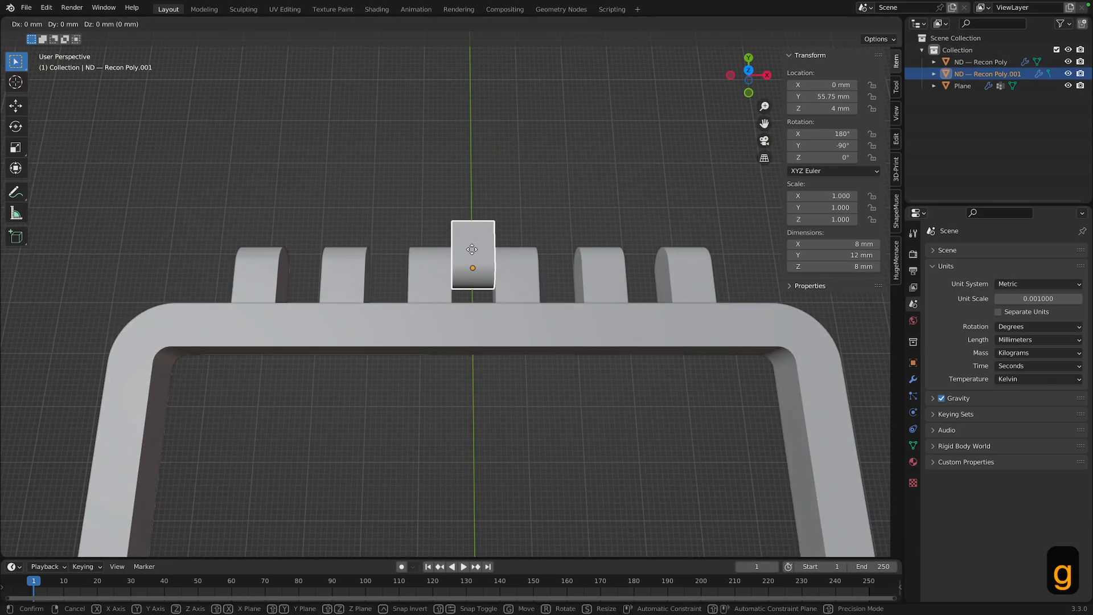
{"action": "key", "text": "x"}
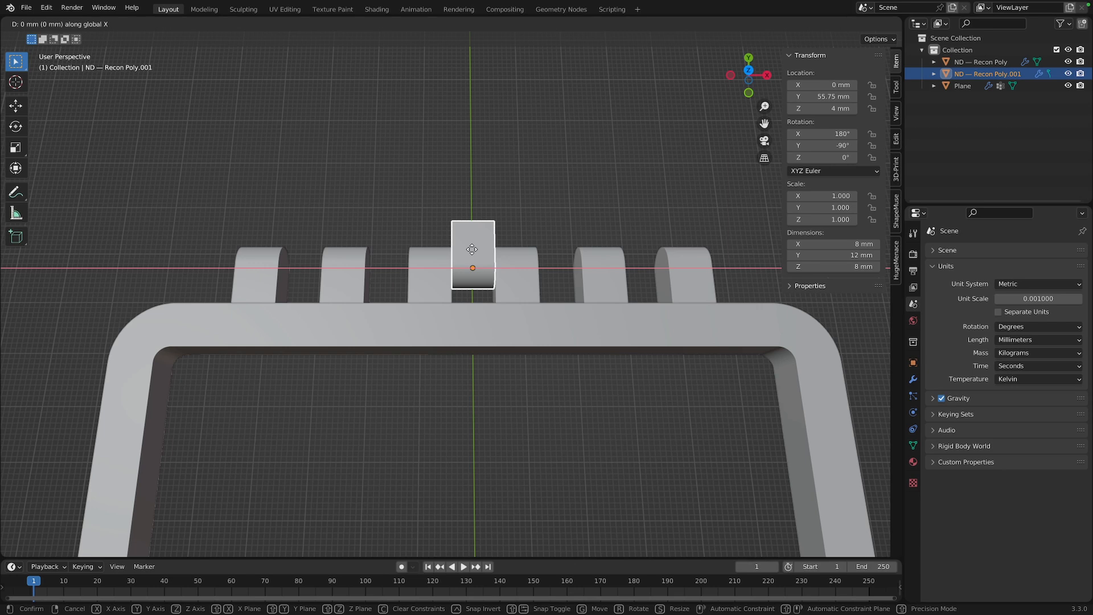
{"action": "type", "text": "40"}
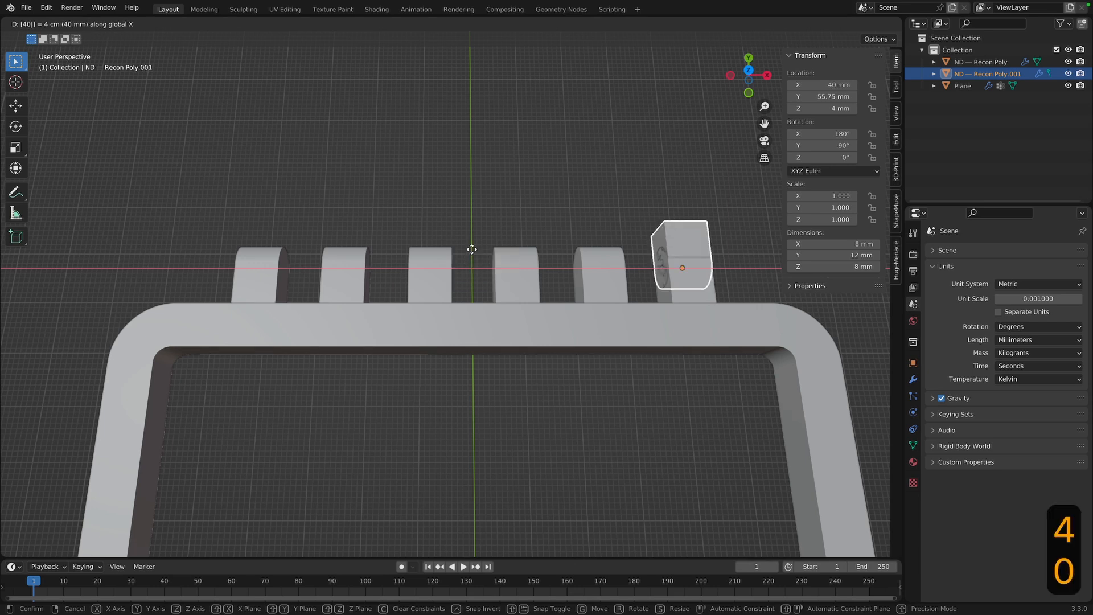
{"action": "key", "text": "minus"}
{"action": "key", "text": "BackSpace"}
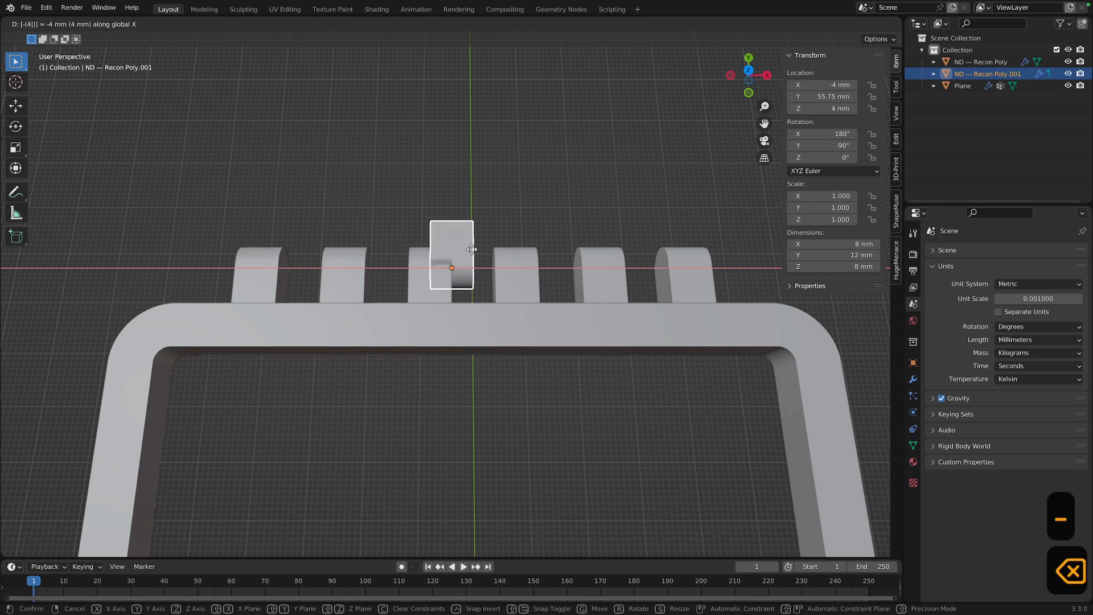
{"action": "type", "text": "8"}
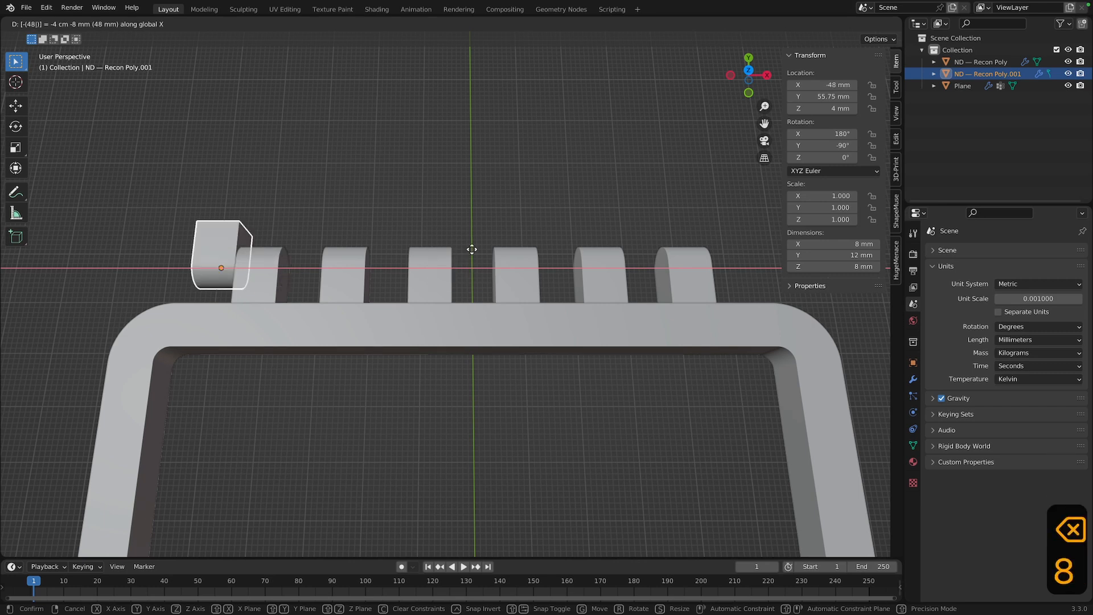
{"action": "key", "text": "Return"}
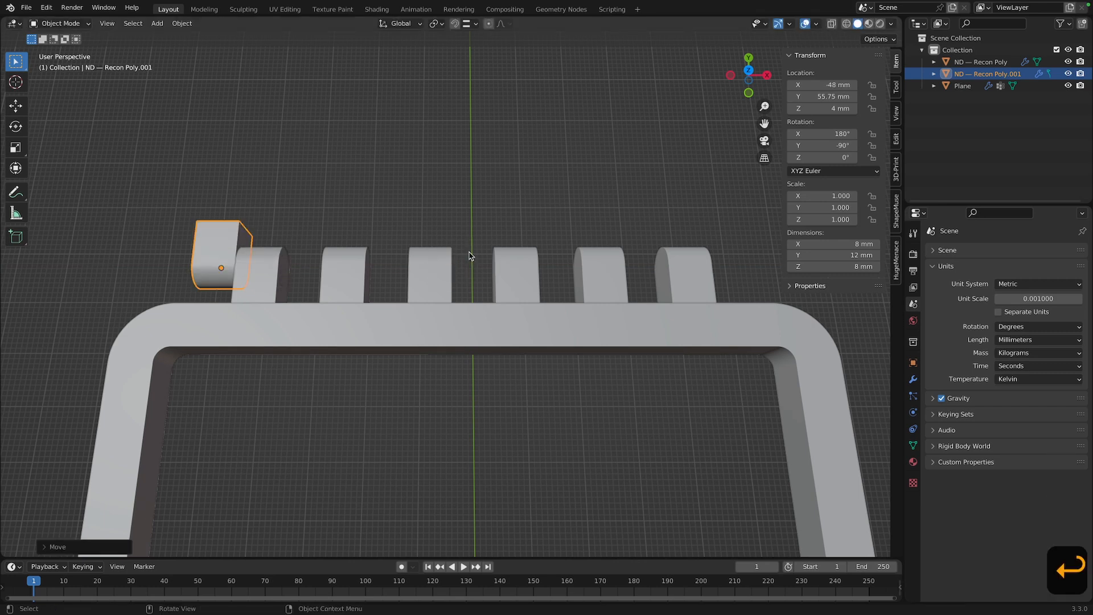
Array the rotated block along its Z axis with a count of 7 and a relative offset of 2
{"action": "key", "text": "f"}
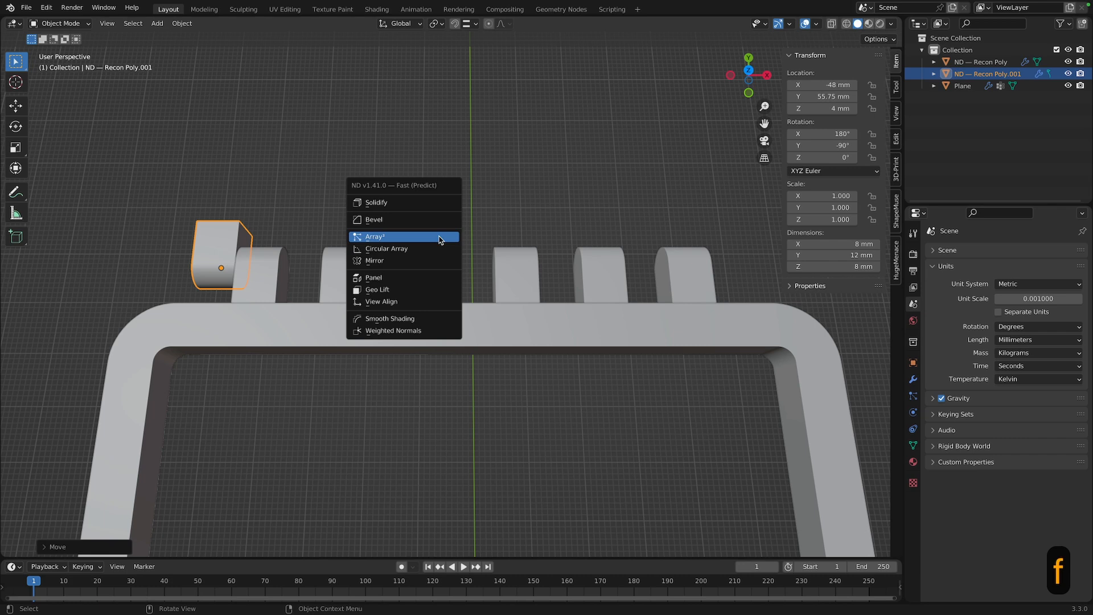
{"action": "left_click", "coordinate": [439, 240]}
{"action": "key", "text": "a"}
{"action": "key", "text": "a"}
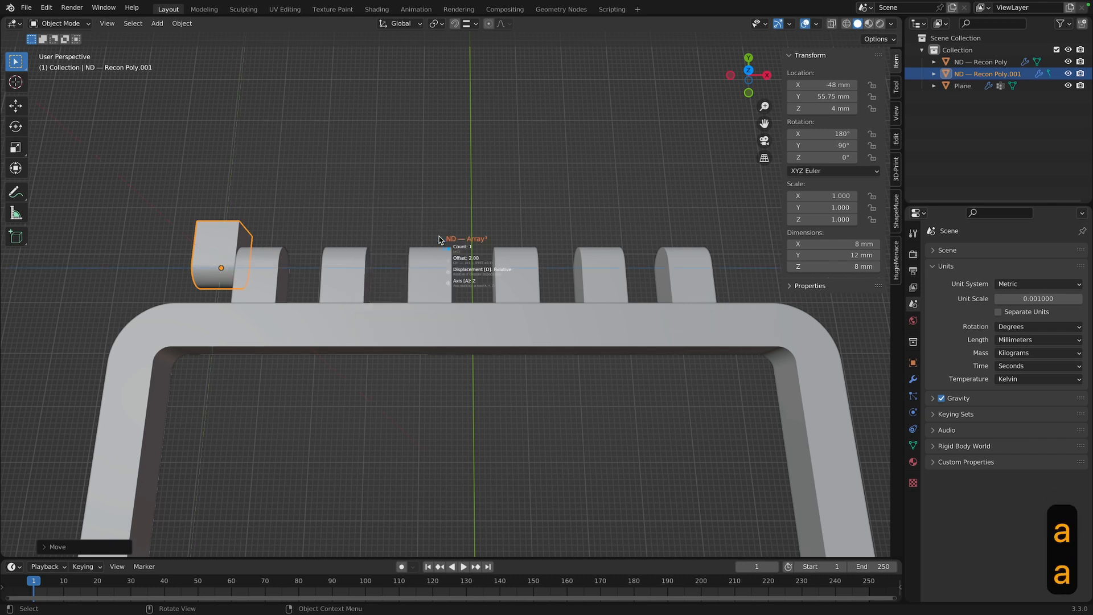
{"action": "scroll", "coordinate": [438, 240], "scroll_direction": "up", "scroll_amount": 5}
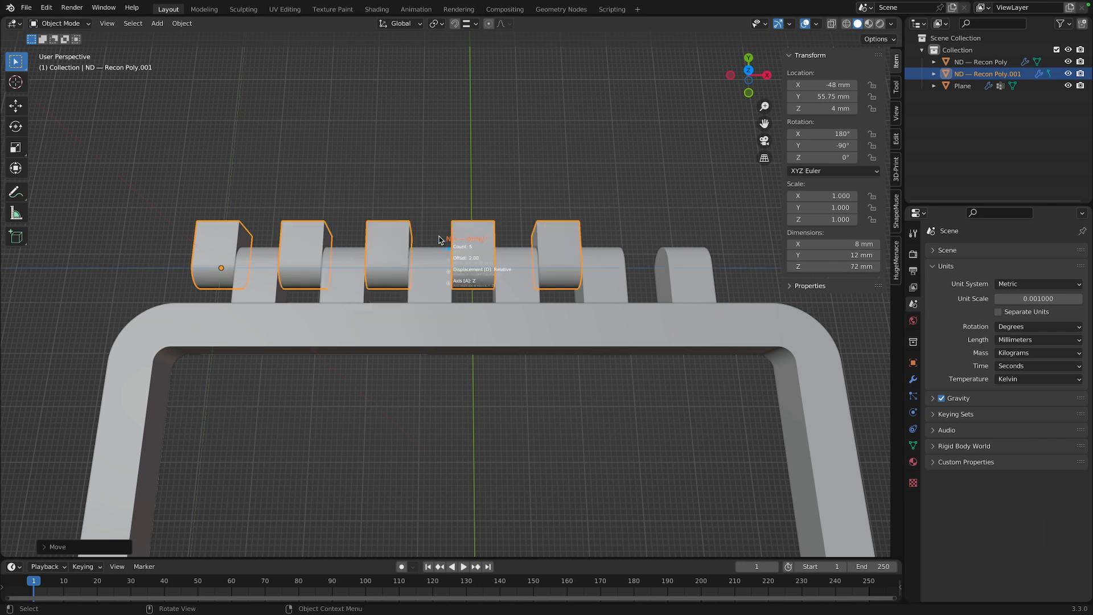
{"action": "scroll", "coordinate": [440, 239], "scroll_direction": "up", "scroll_amount": 1}
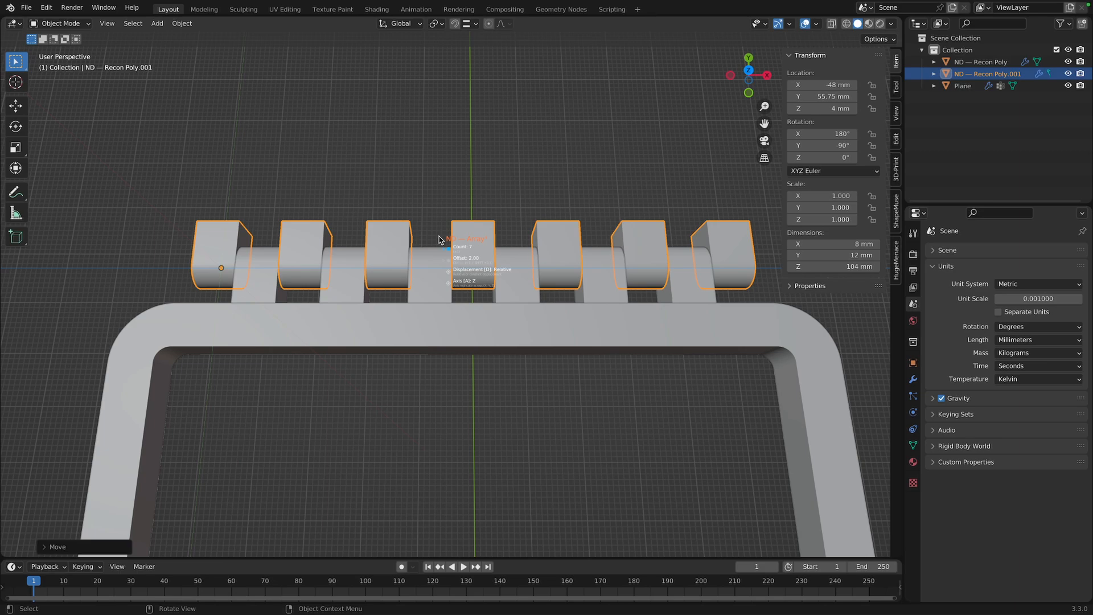
{"action": "left_click", "coordinate": [438, 239]}
Deselect the row of seven rotated blocks and hide it
{"action": "middle_click_drag", "start_coordinate": [564, 350], "coordinate": [511, 322]}
{"action": "left_click", "coordinate": [598, 378]}
{"action": "middle_click_drag", "start_coordinate": [598, 378], "coordinate": [650, 417]}
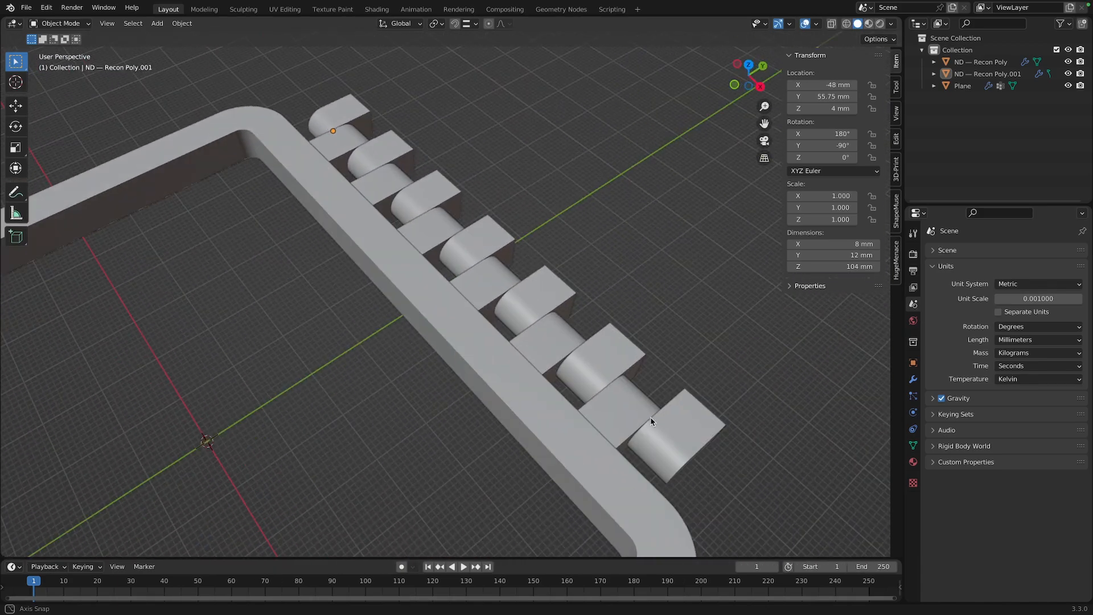
{"action": "left_click", "coordinate": [1068, 73]}
Snap the 3D cursor to the origin of the block row attached to the frame, and clear the selection
{"action": "middle_click_drag", "start_coordinate": [625, 175], "coordinate": [517, 341]}
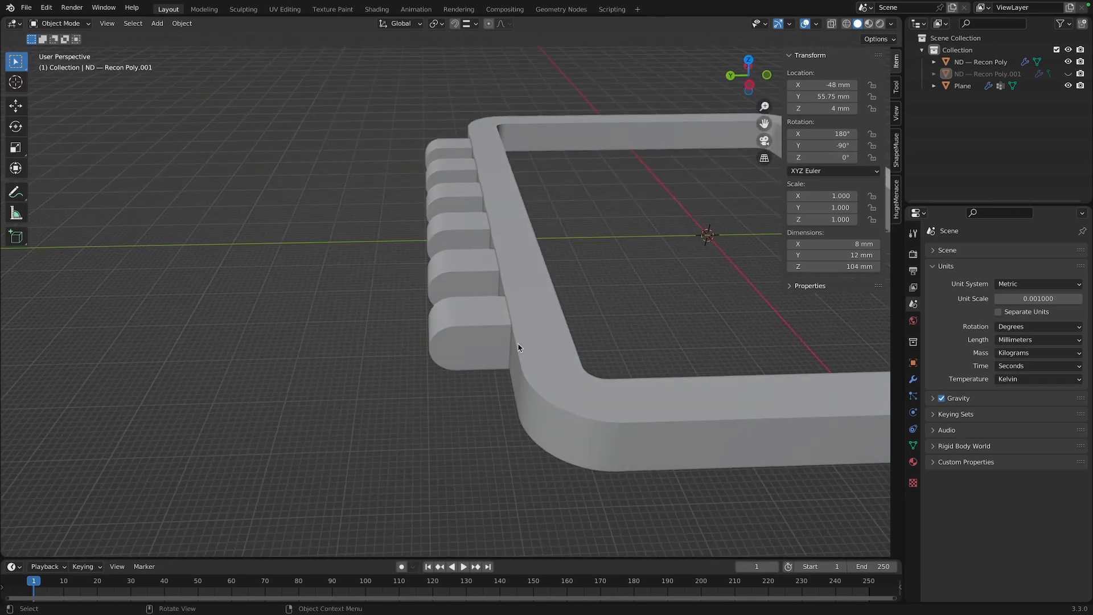
{"action": "left_click", "coordinate": [459, 354]}
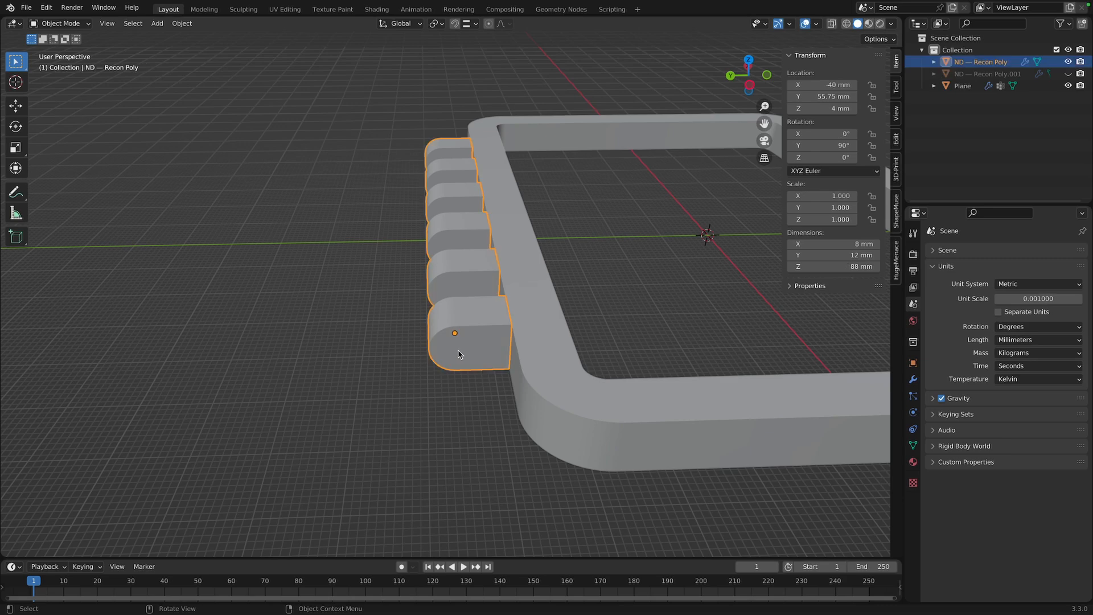
{"action": "middle_click_drag", "start_coordinate": [456, 347], "coordinate": [436, 332]}
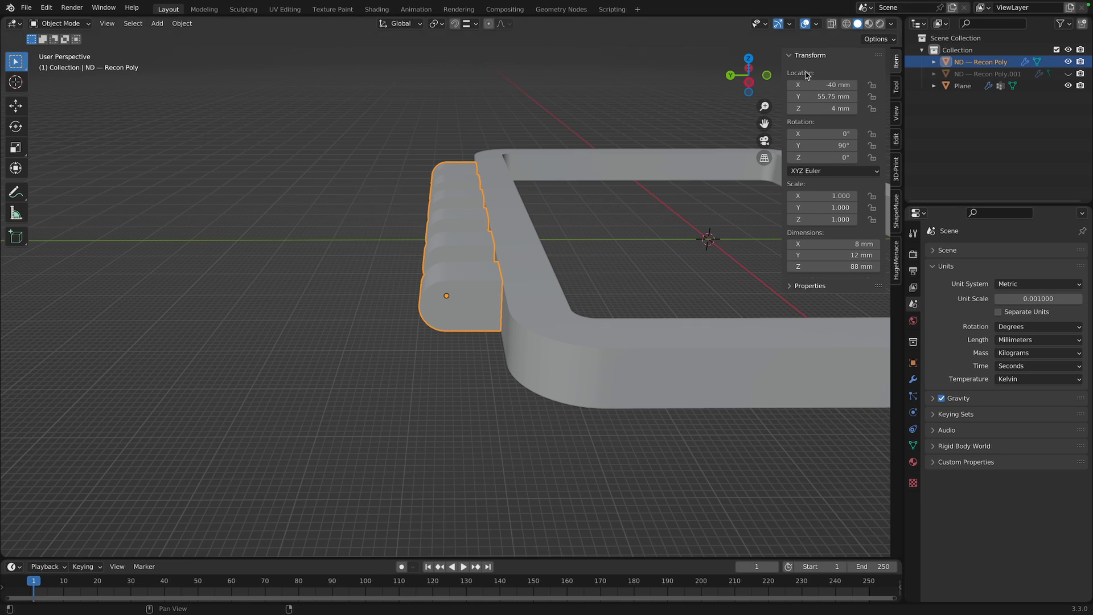
{"action": "left_click", "coordinate": [749, 82]}
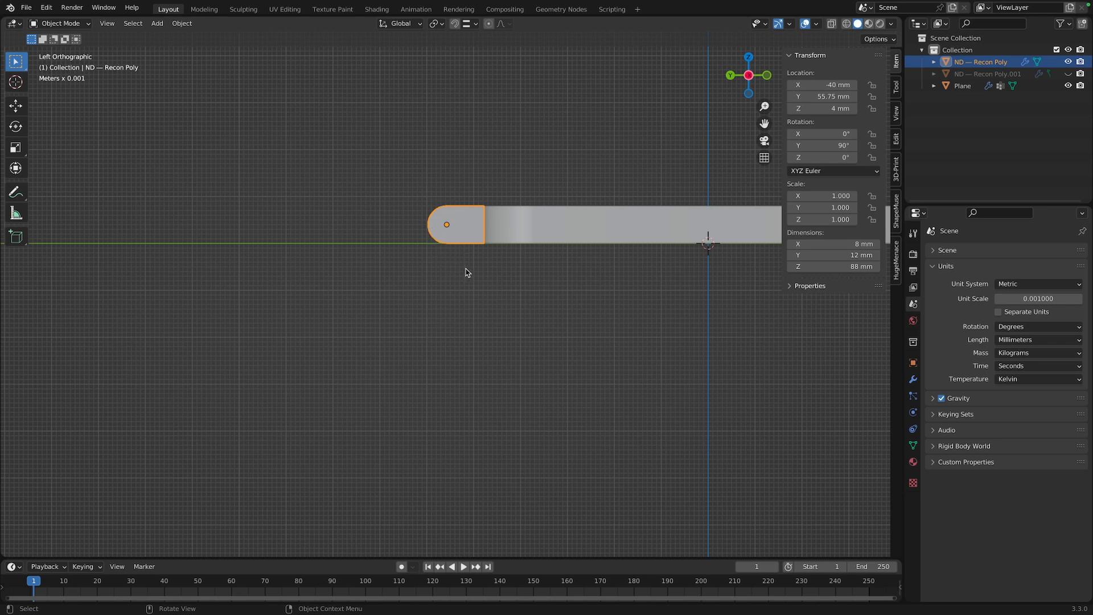
{"action": "middle_click_drag", "start_coordinate": [466, 268], "coordinate": [461, 312]}
{"action": "scroll", "coordinate": [524, 303], "scroll_direction": "down", "scroll_amount": 1}
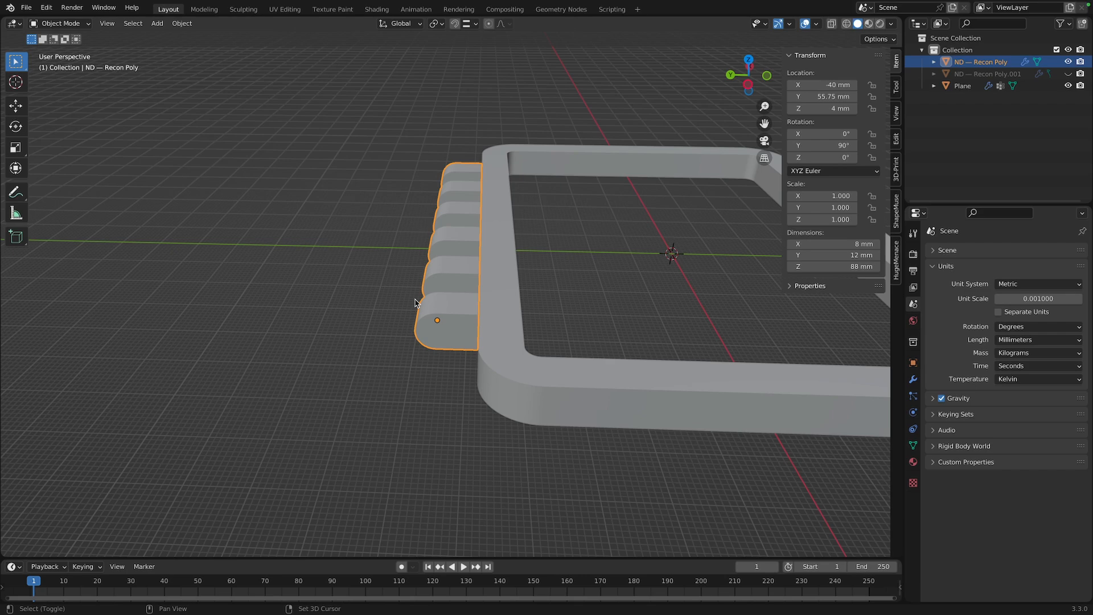
{"action": "key", "text": "shift+s"}
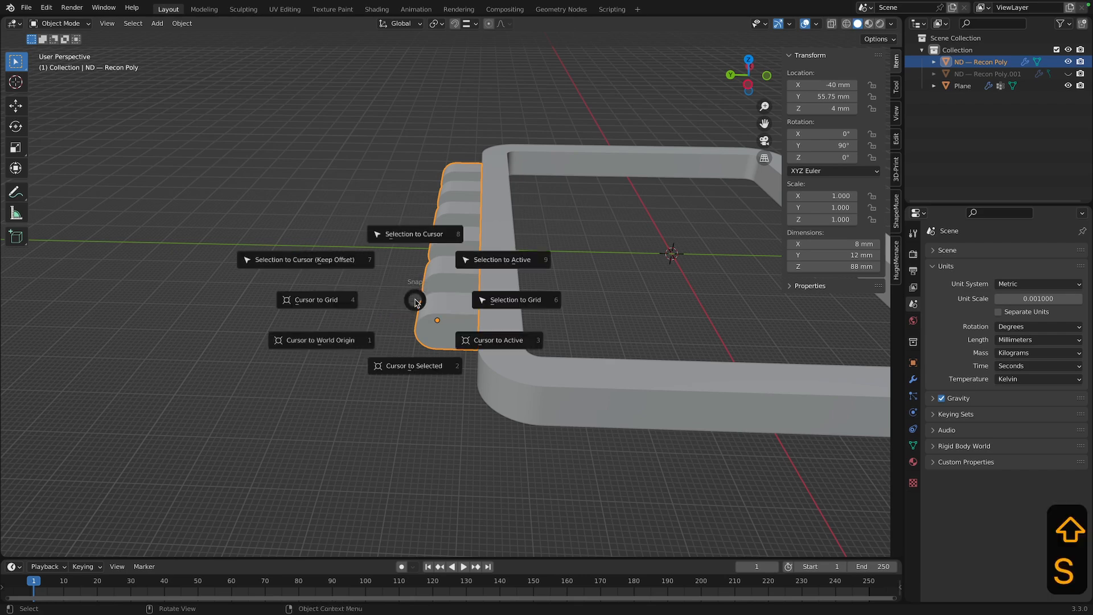
{"action": "left_click", "coordinate": [418, 367]}
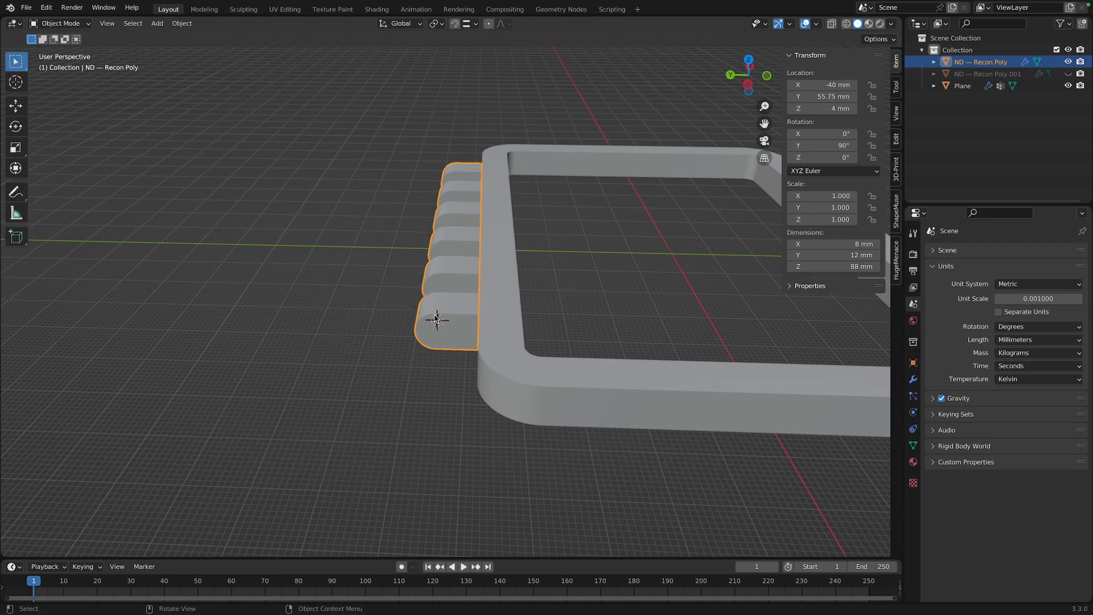
{"action": "middle_click_drag", "start_coordinate": [400, 375], "coordinate": [427, 359]}
{"action": "left_click", "coordinate": [380, 359]}
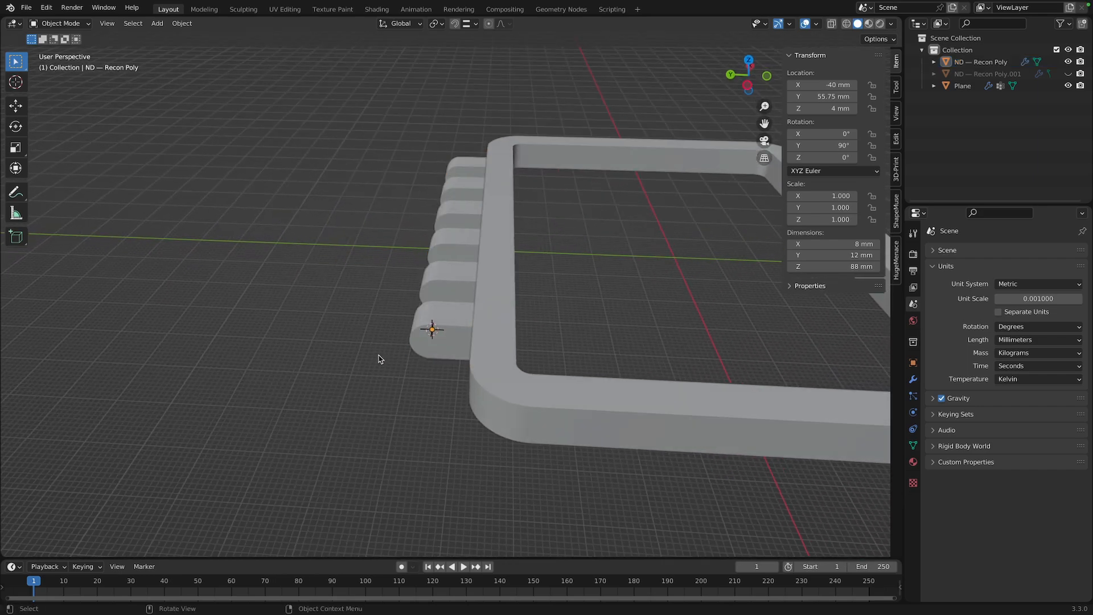
Add a Recon Poly circle with a 2 mm radius and 32 segments at the 3D cursor
{"action": "key", "text": "f"}
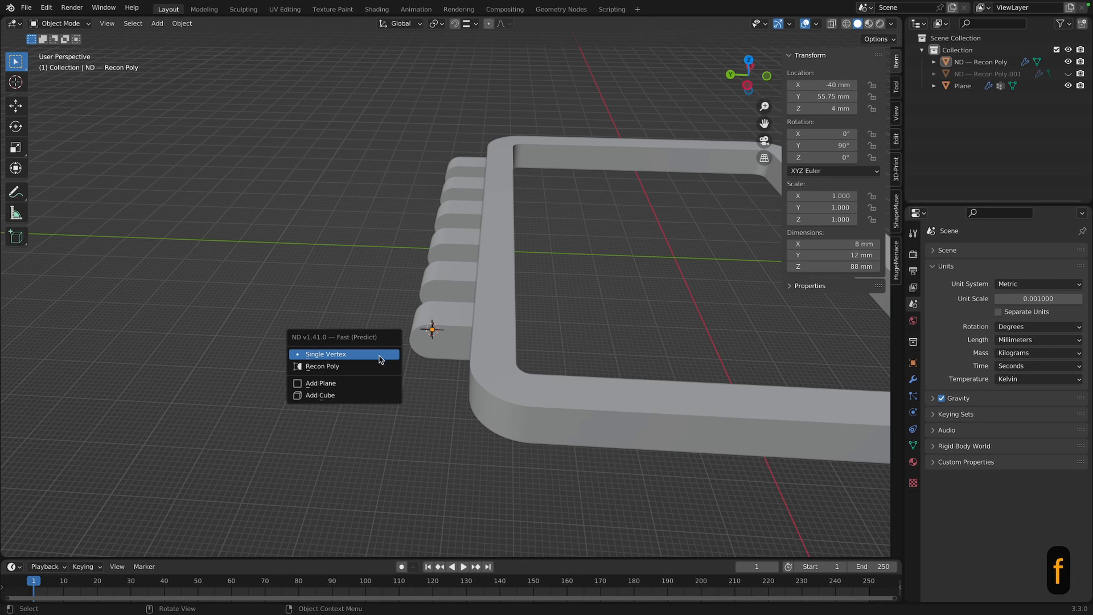
{"action": "left_click", "coordinate": [378, 366]}
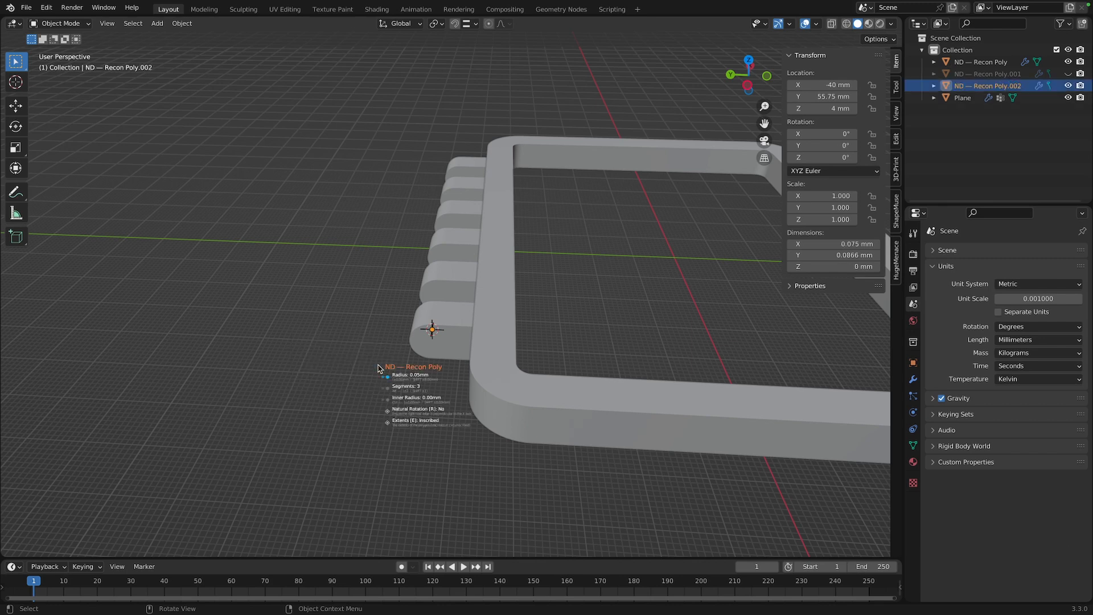
{"action": "key", "text": "2"}
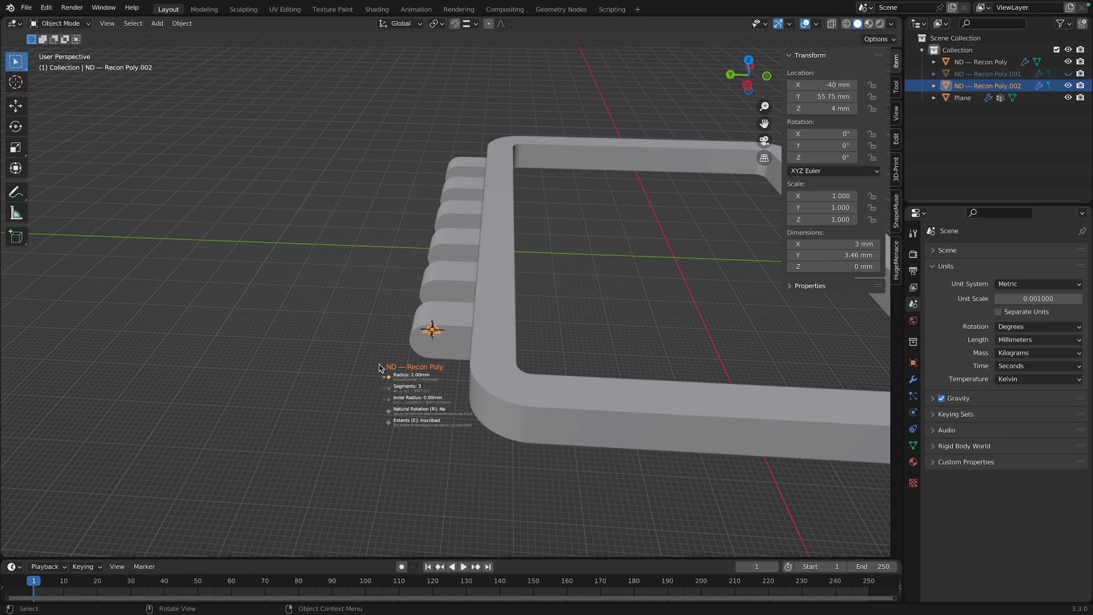
{"action": "scroll", "coordinate": [380, 367], "scroll_direction": "up", "scroll_amount": 6, "text": "alt"}
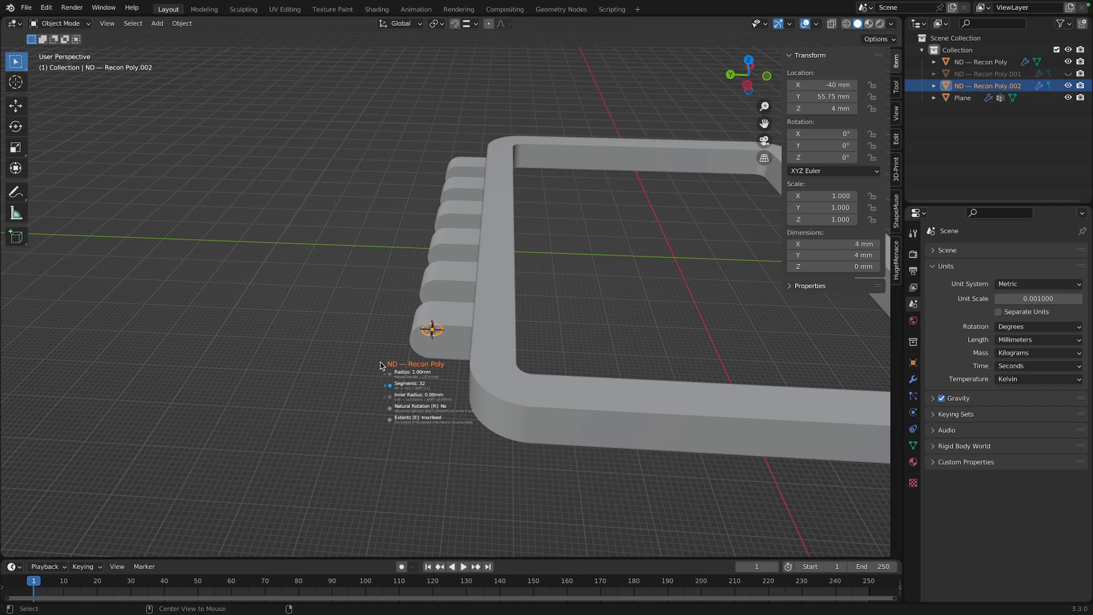
{"action": "scroll", "coordinate": [381, 365], "scroll_direction": "up", "scroll_amount": 1}
{"action": "key", "text": "Return"}
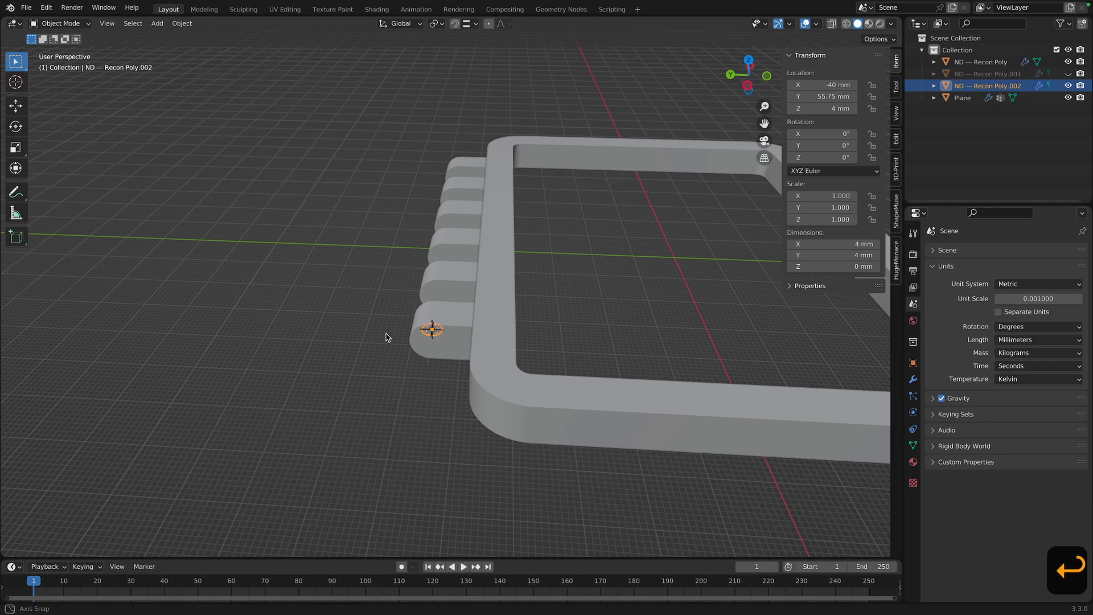
Rotate the new circle 90° about the Y axis
{"action": "middle_click_drag", "start_coordinate": [385, 337], "coordinate": [342, 349]}
{"action": "type", "text": "r"}
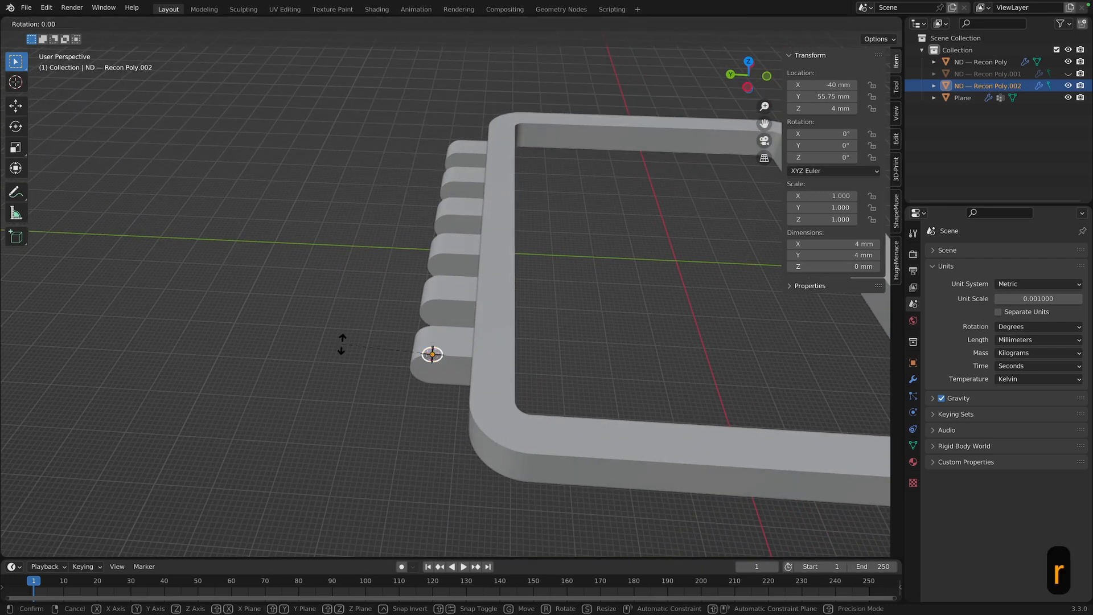
{"action": "type", "text": "y"}
{"action": "type", "text": "90"}
{"action": "key", "text": "Return"}
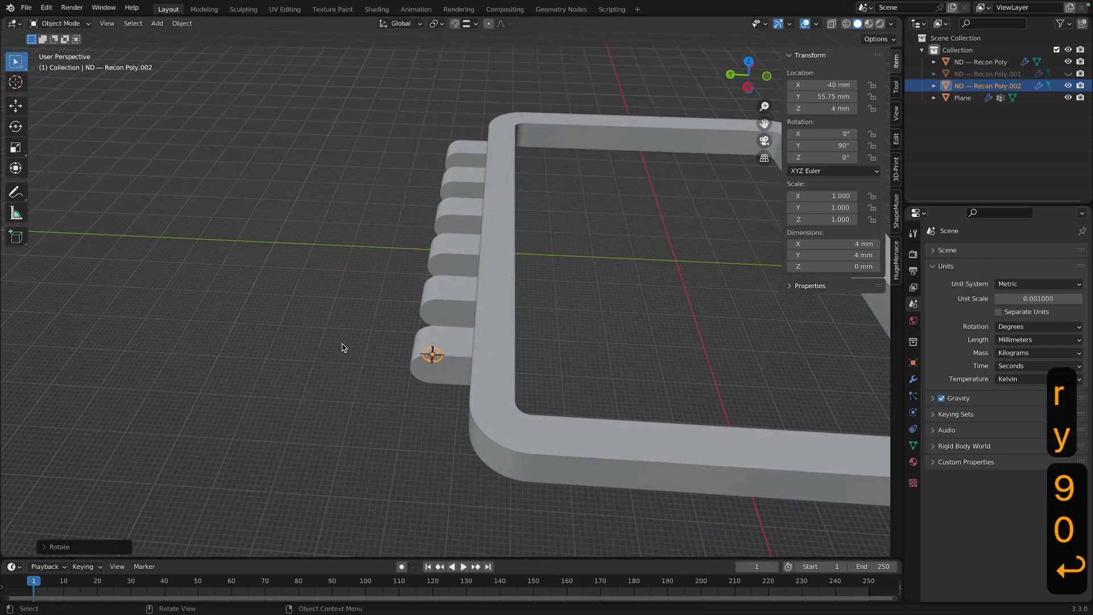
Solidify the circle with neutral weighting into a pin about 14.5 mm thick through the end block, and deselect it
{"action": "middle_click_drag", "start_coordinate": [395, 358], "coordinate": [520, 336]}
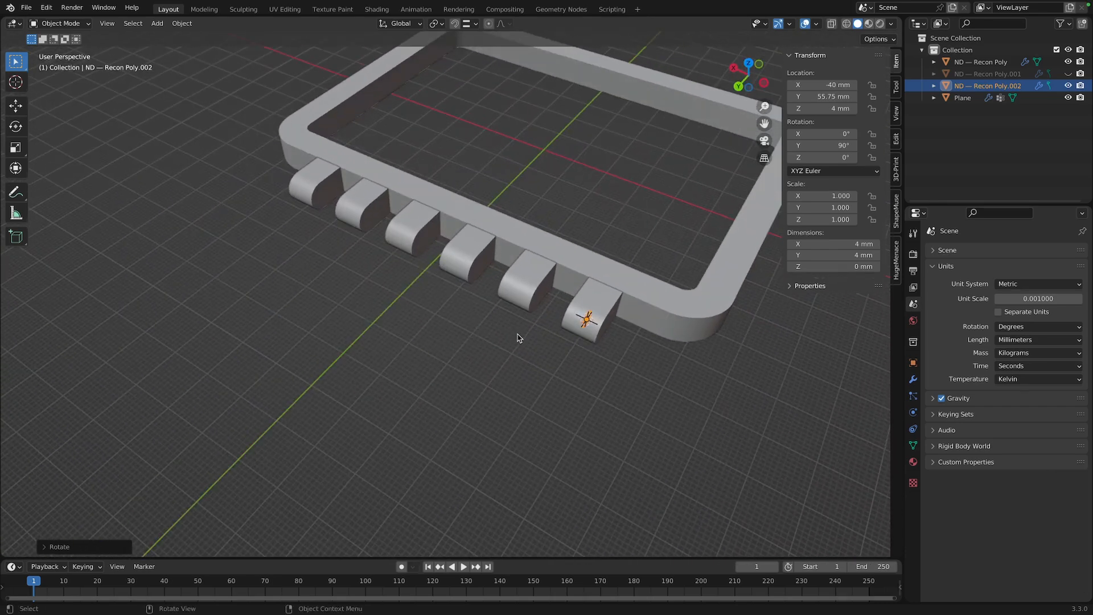
{"action": "key", "text": "f"}
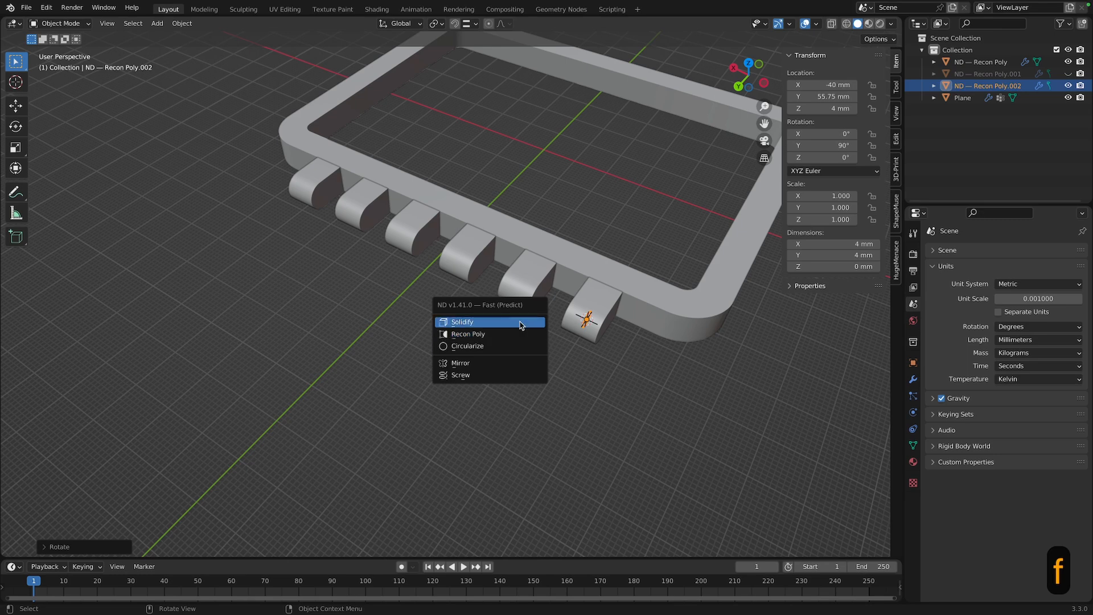
{"action": "left_click", "coordinate": [522, 323]}
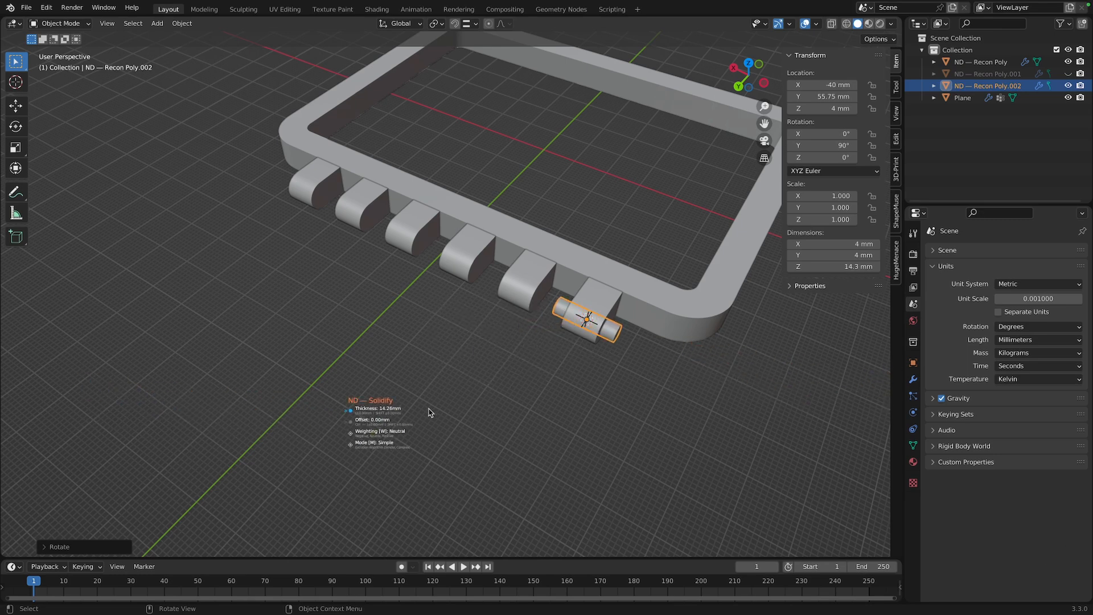
{"action": "left_click", "coordinate": [365, 403]}
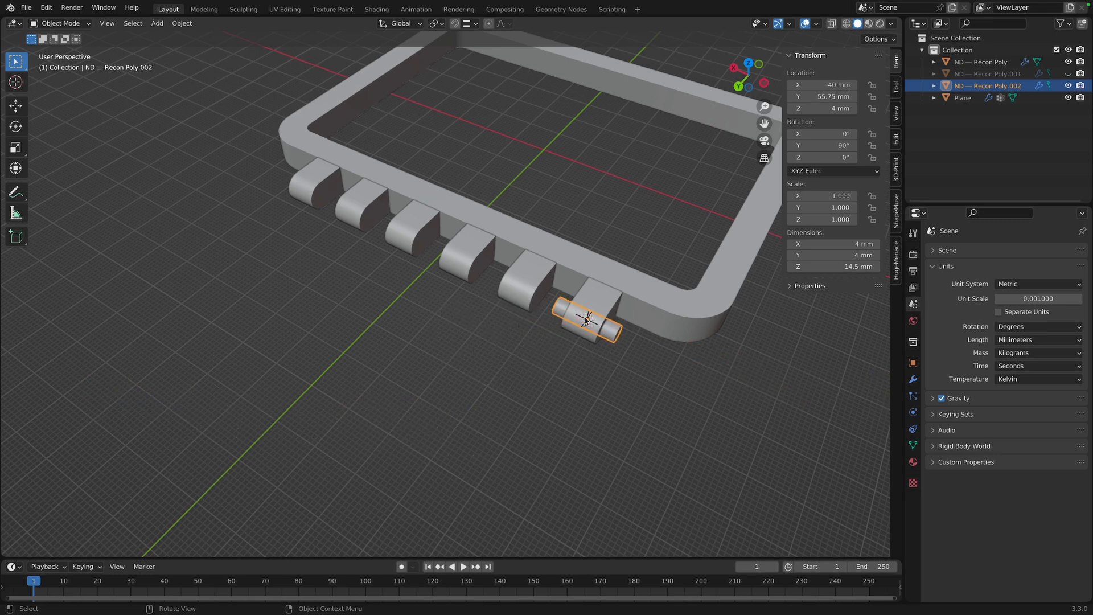
{"action": "middle_click_drag", "start_coordinate": [595, 316], "coordinate": [549, 298]}
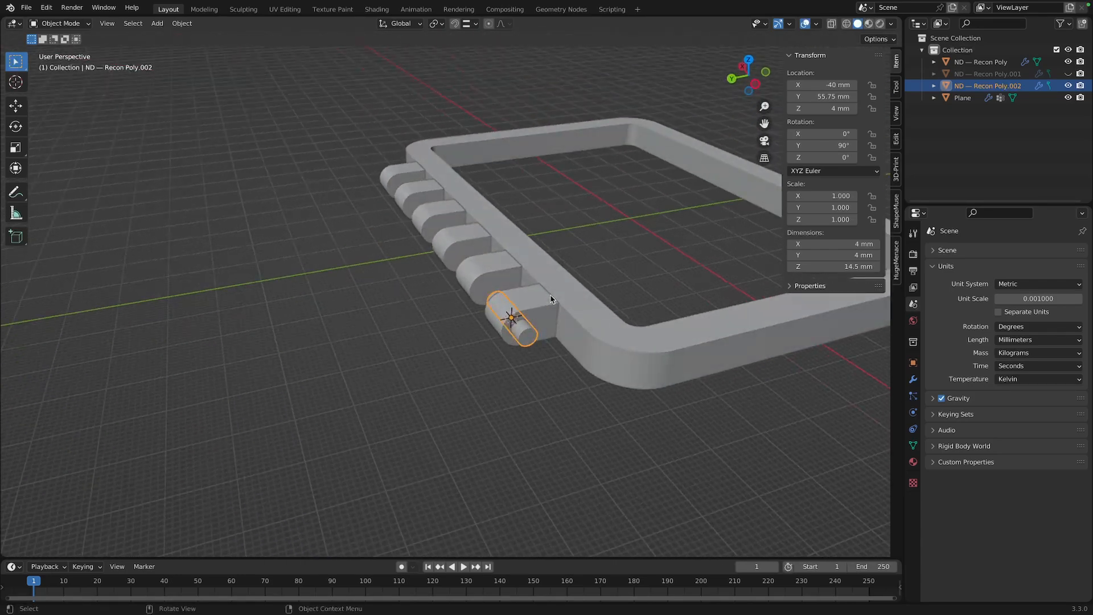
{"action": "left_click", "coordinate": [459, 426]}
Set the Recon Poly radius of the pin cylinder to 2.2 mm
{"action": "middle_click_drag", "start_coordinate": [471, 410], "coordinate": [451, 400]}
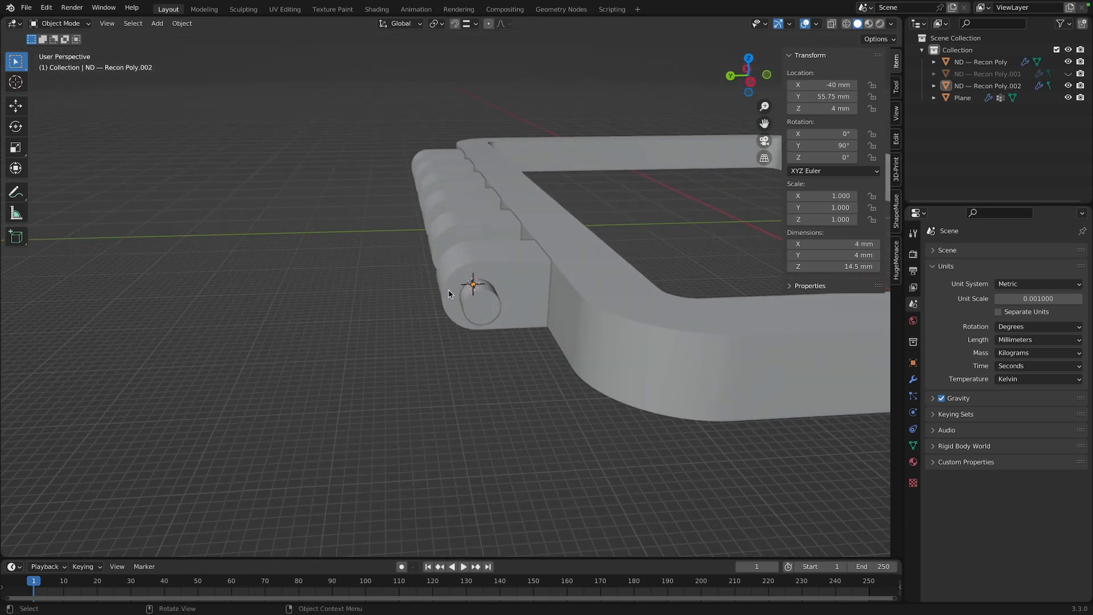
{"action": "middle_click_drag", "start_coordinate": [390, 358], "coordinate": [450, 386]}
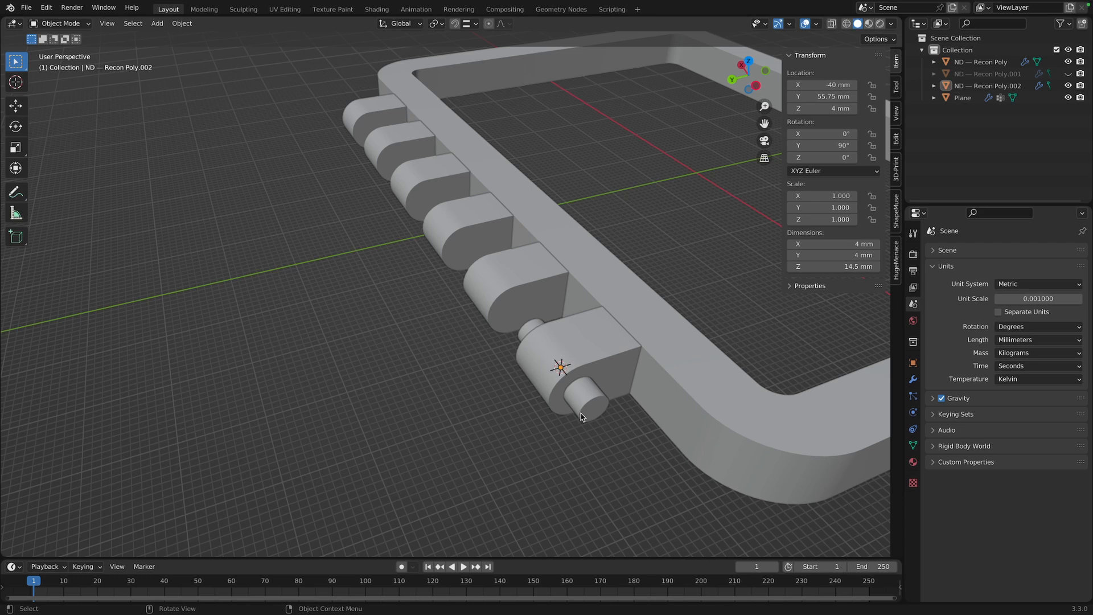
{"action": "scroll", "coordinate": [515, 437], "scroll_direction": "up", "scroll_amount": 1}
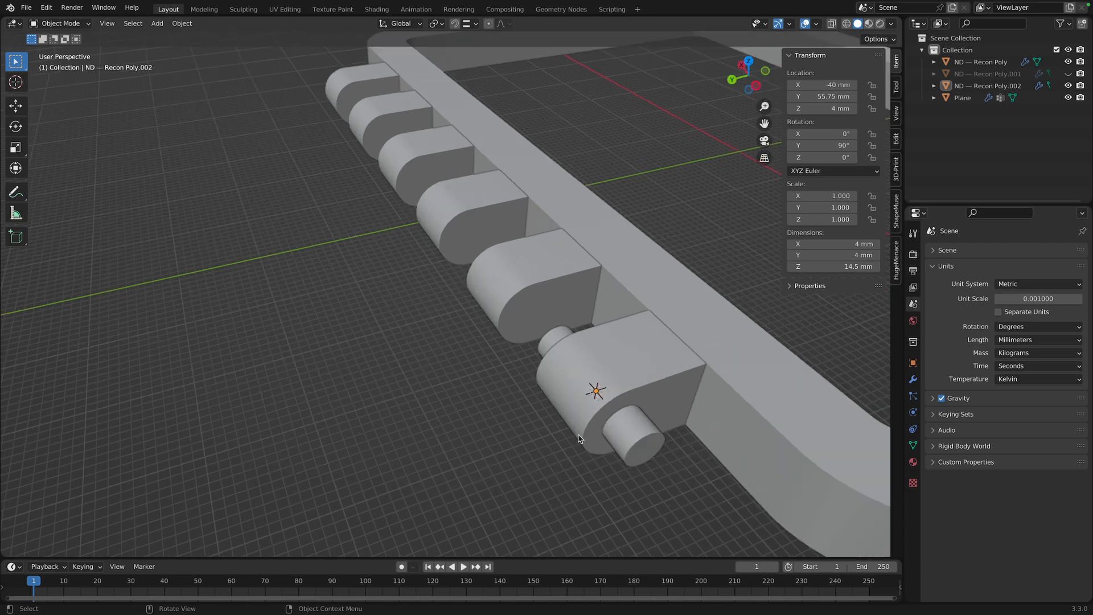
{"action": "middle_click_drag", "start_coordinate": [650, 465], "coordinate": [646, 450]}
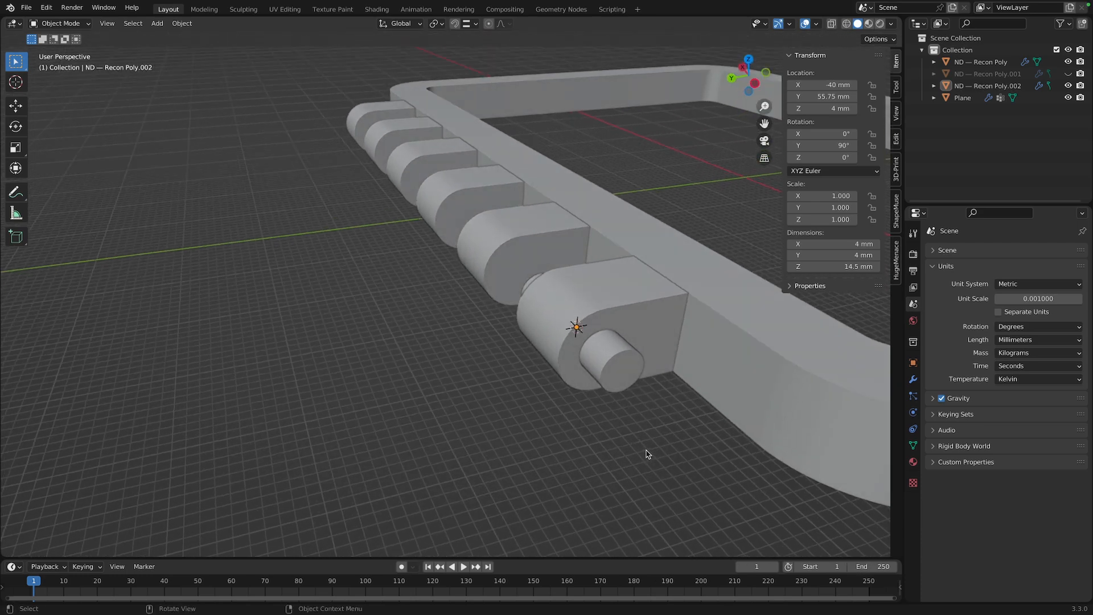
{"action": "left_click", "coordinate": [621, 371]}
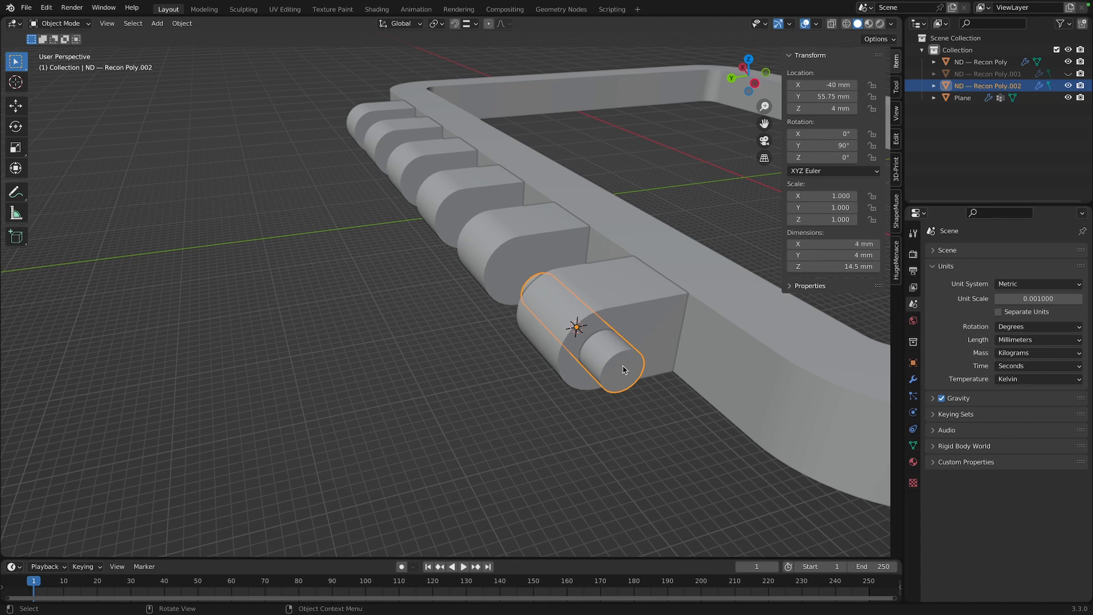
{"action": "middle_click_drag", "start_coordinate": [629, 424], "coordinate": [623, 424]}
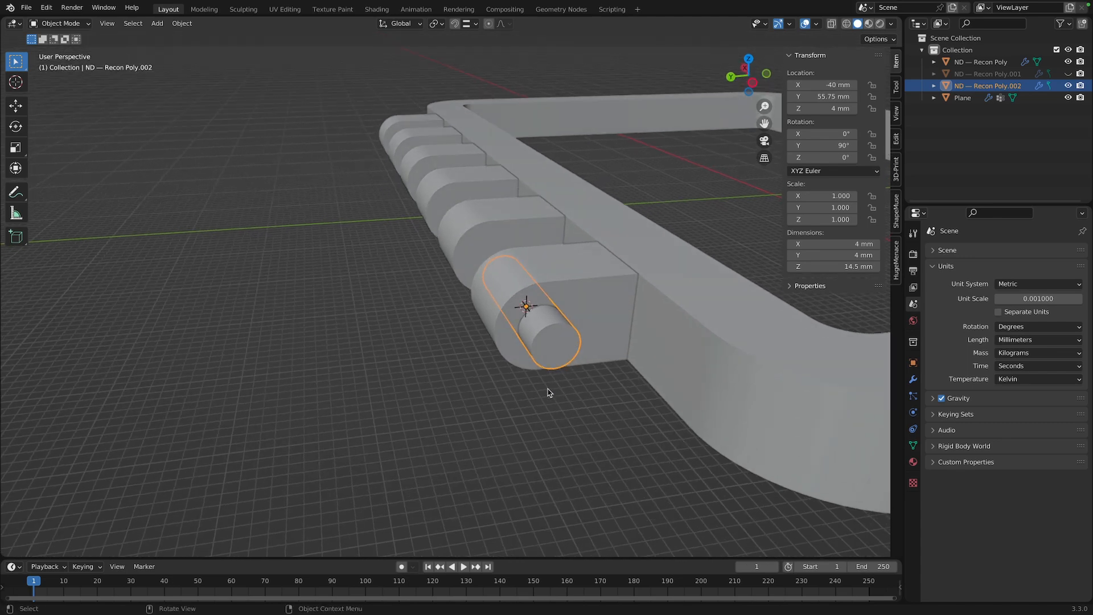
{"action": "middle_click_drag", "start_coordinate": [548, 420], "coordinate": [542, 419]}
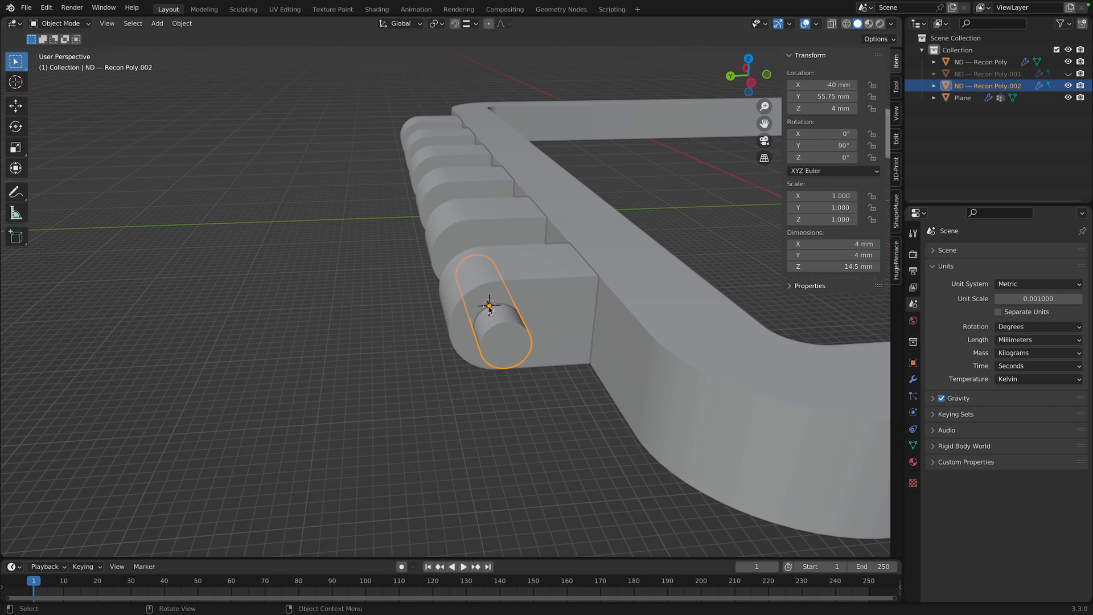
{"action": "key", "text": "f"}
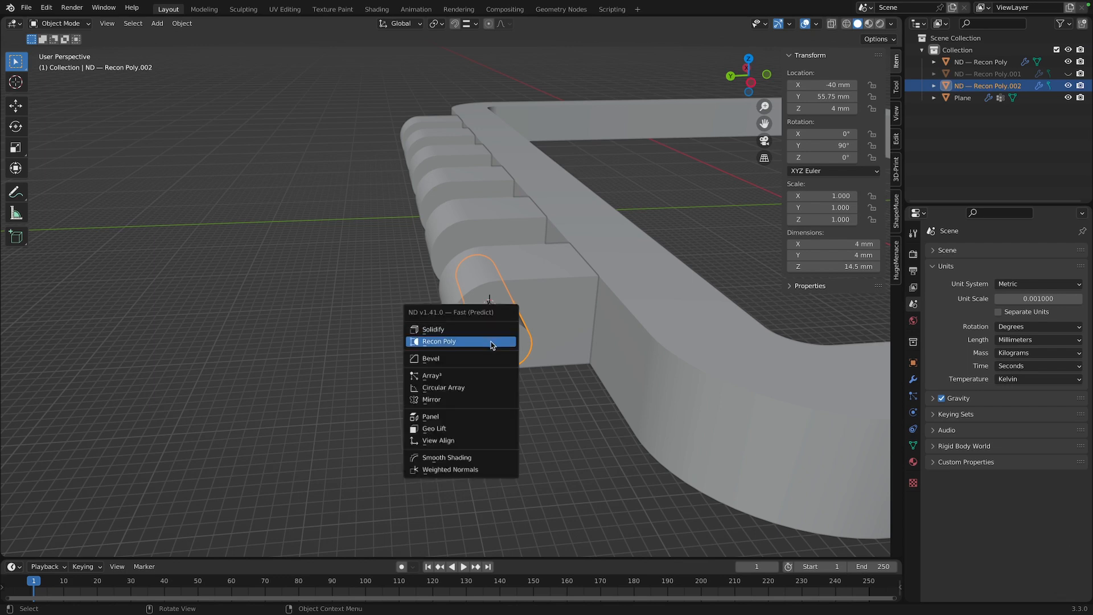
{"action": "left_click", "coordinate": [492, 341]}
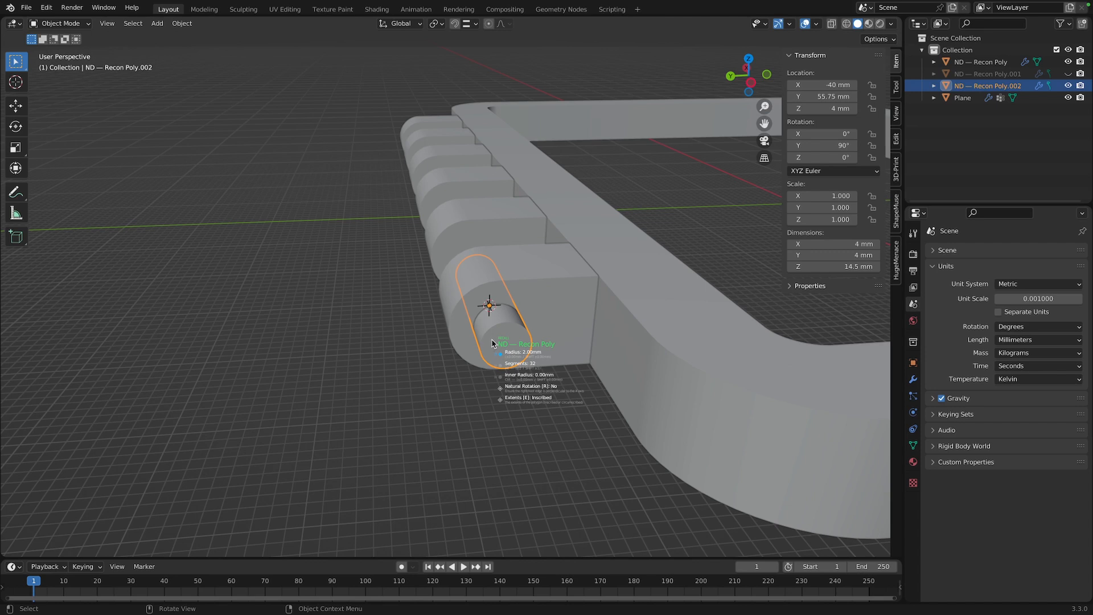
{"action": "type", "text": "2.2"}
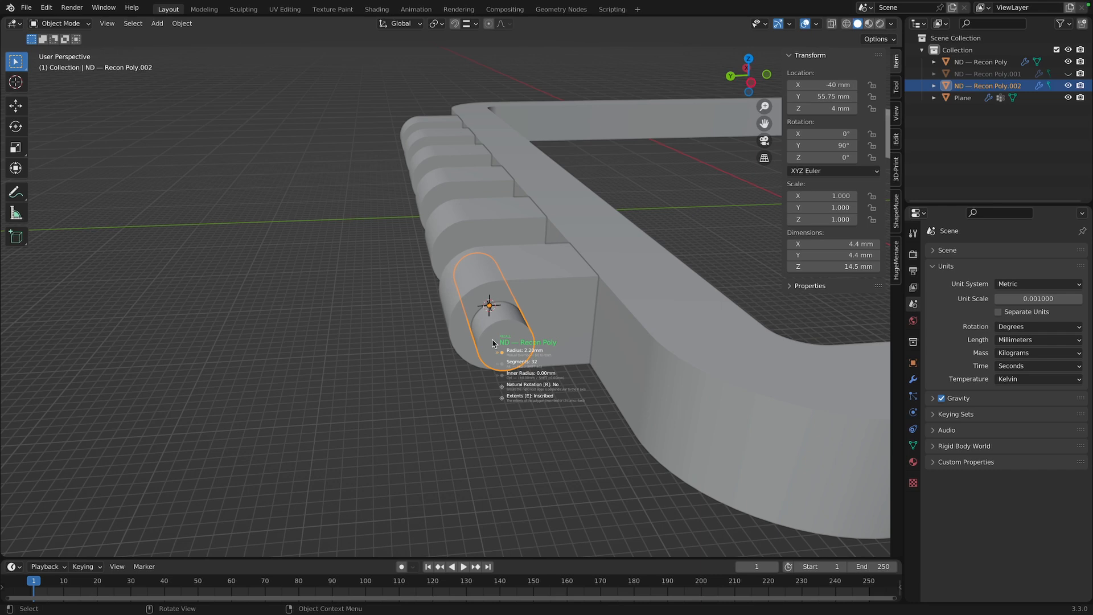
{"action": "key", "text": "Return"}
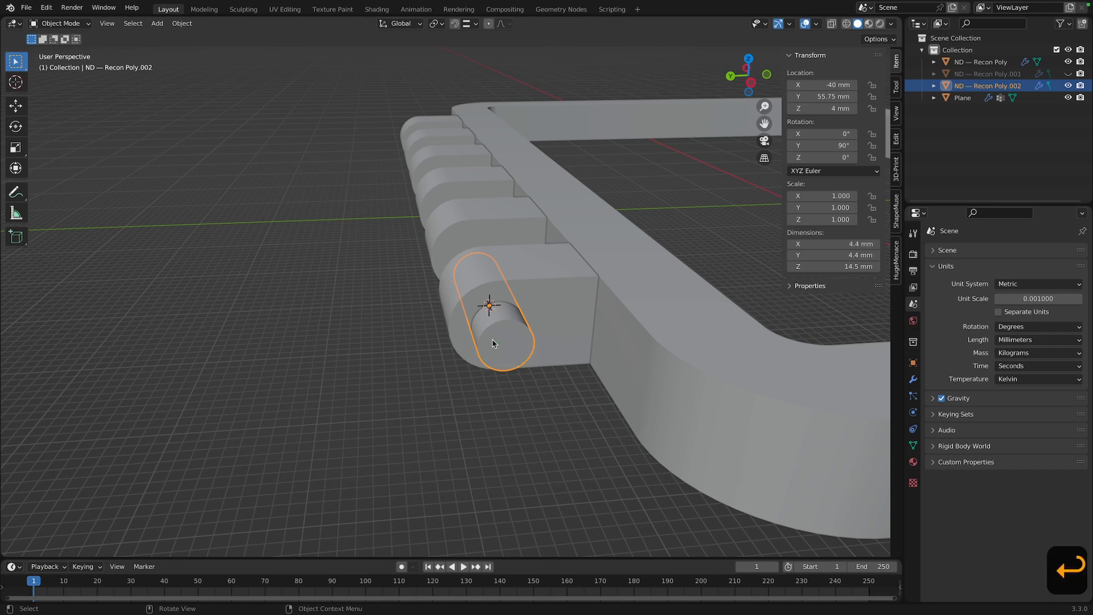
Subtract the cylinder from the frame's block row with a boolean difference, and hide the cutter
{"action": "left_click", "coordinate": [562, 312], "text": "shift"}
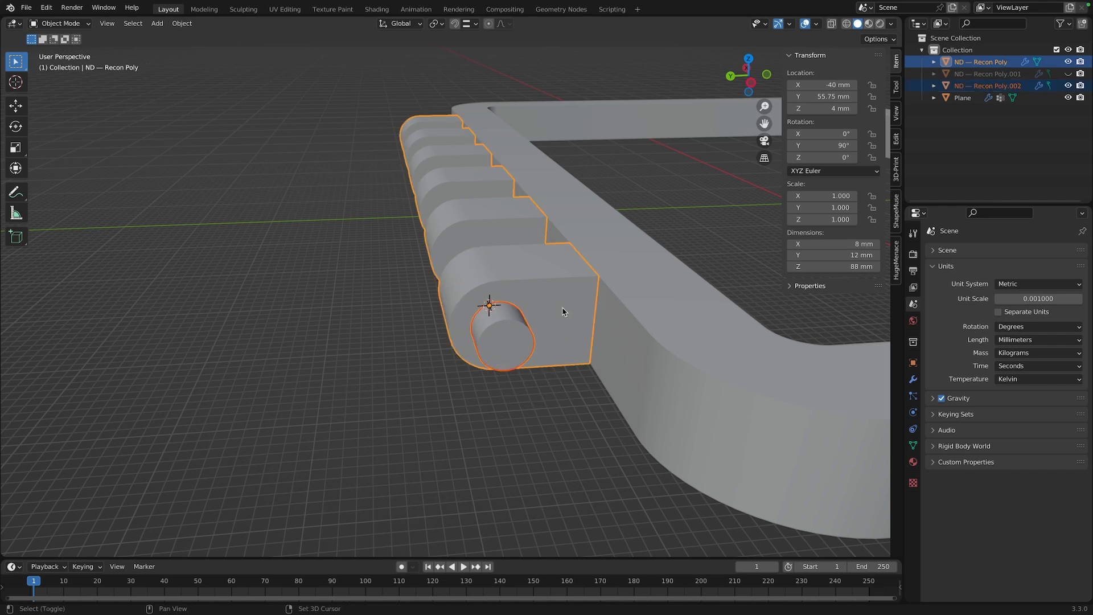
{"action": "key", "text": "f"}
{"action": "left_click", "coordinate": [562, 311]}
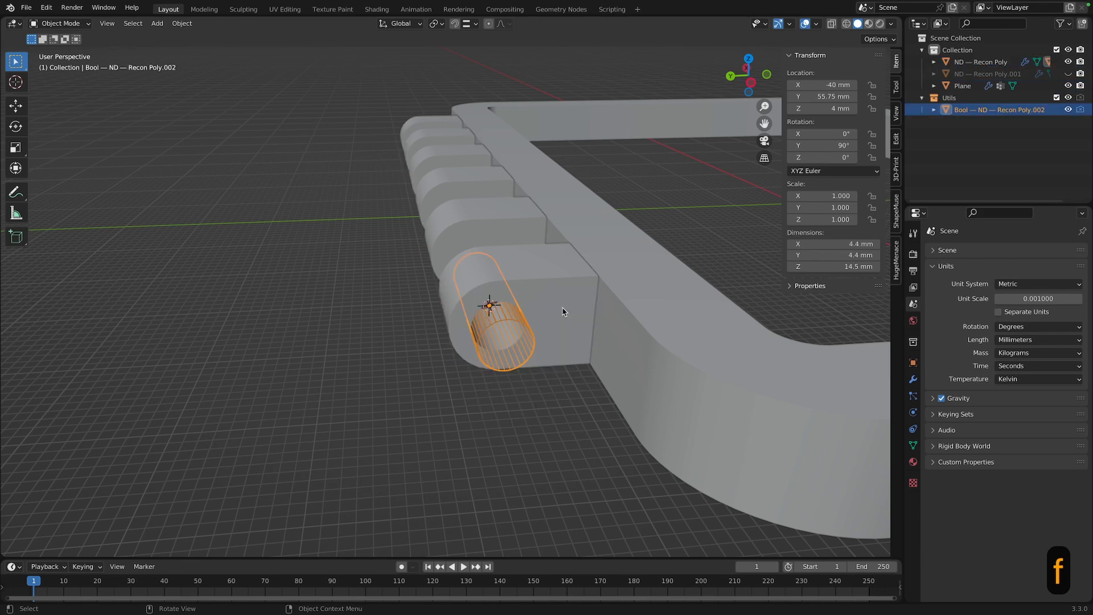
{"action": "key", "text": "h"}
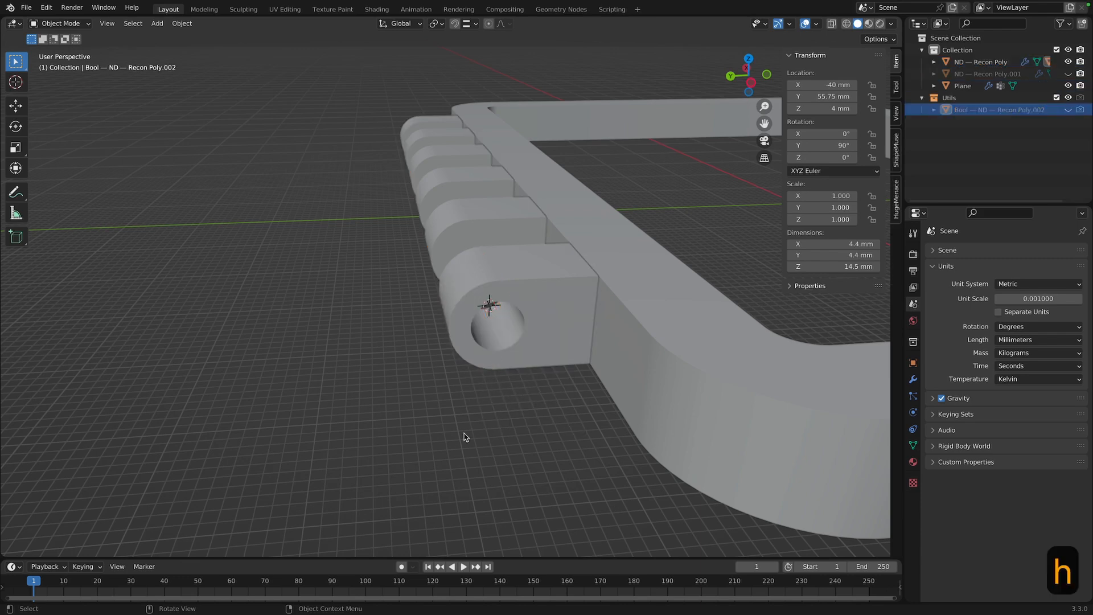
Move the block row's Difference modifier above its three Array modifiers so every block gets the hole, and clear the selection
{"action": "middle_click_drag", "start_coordinate": [463, 434], "coordinate": [446, 451]}
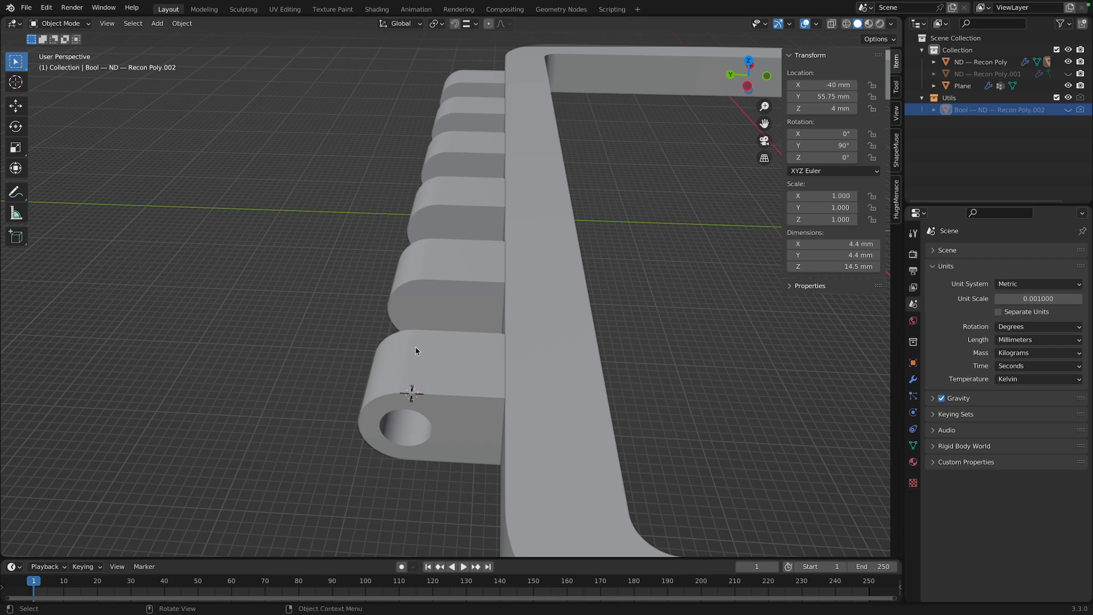
{"action": "middle_click_drag", "start_coordinate": [707, 367], "coordinate": [678, 370]}
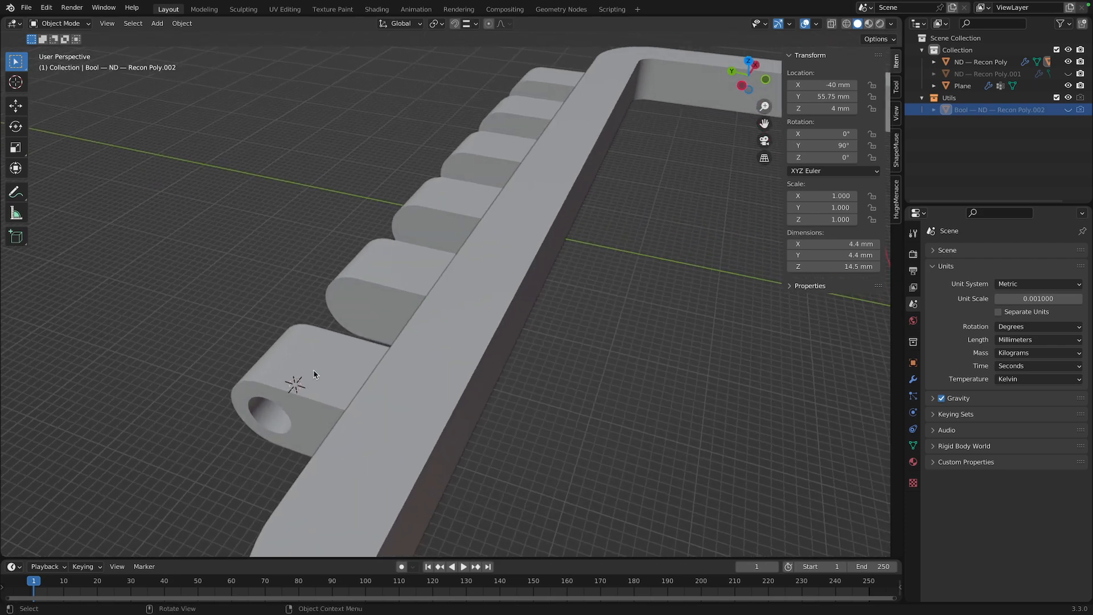
{"action": "left_click", "coordinate": [344, 374]}
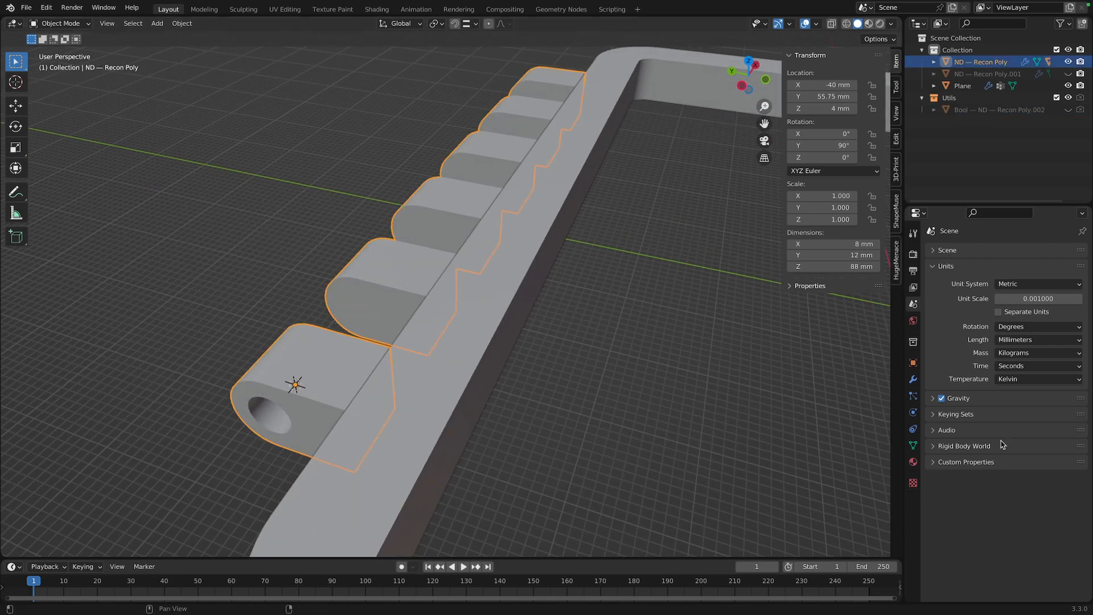
{"action": "left_click", "coordinate": [913, 378]}
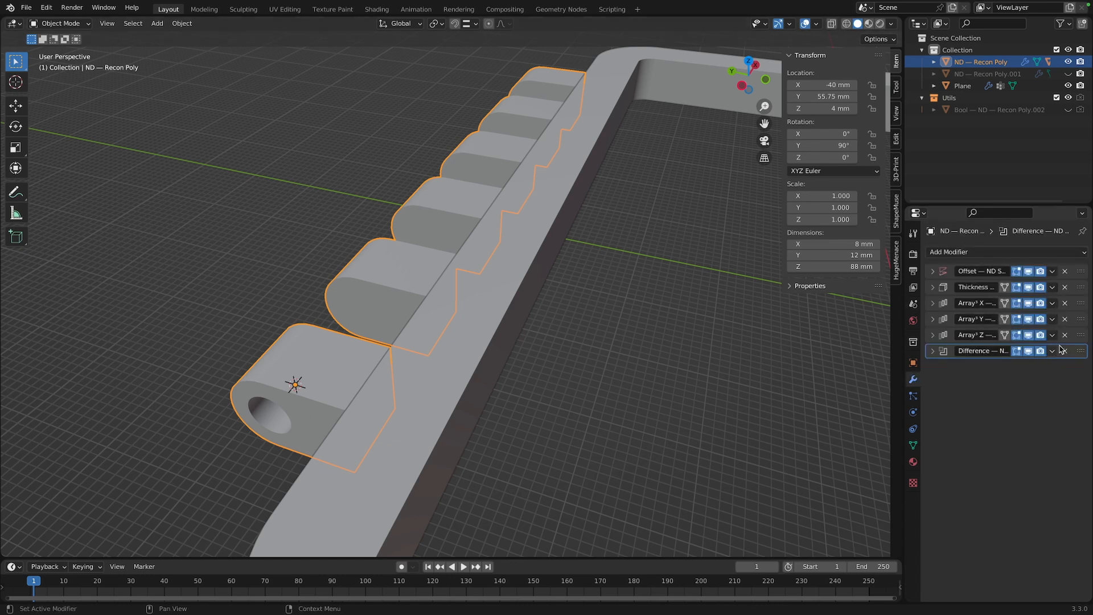
{"action": "left_click_drag", "start_coordinate": [1077, 354], "coordinate": [1068, 302]}
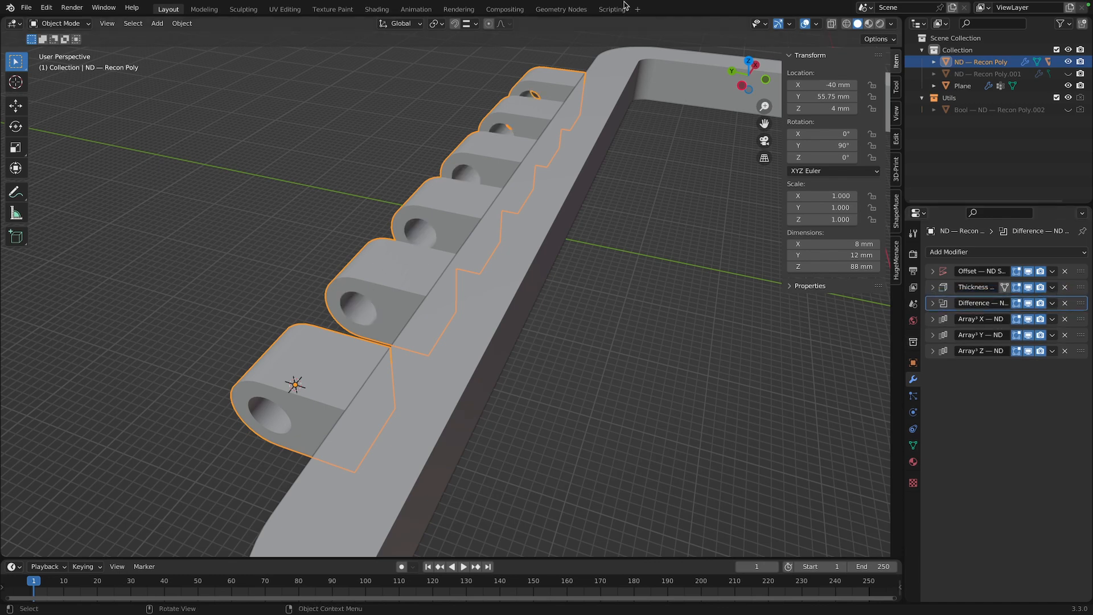
{"action": "left_click", "coordinate": [634, 358]}
Unhide the row of seven rotated blocks, and hide the frame and the drilled block row
{"action": "middle_click_drag", "start_coordinate": [647, 339], "coordinate": [431, 355]}
{"action": "scroll", "coordinate": [523, 342], "scroll_direction": "down", "scroll_amount": 2}
{"action": "middle_click_drag", "start_coordinate": [545, 356], "coordinate": [625, 339]}
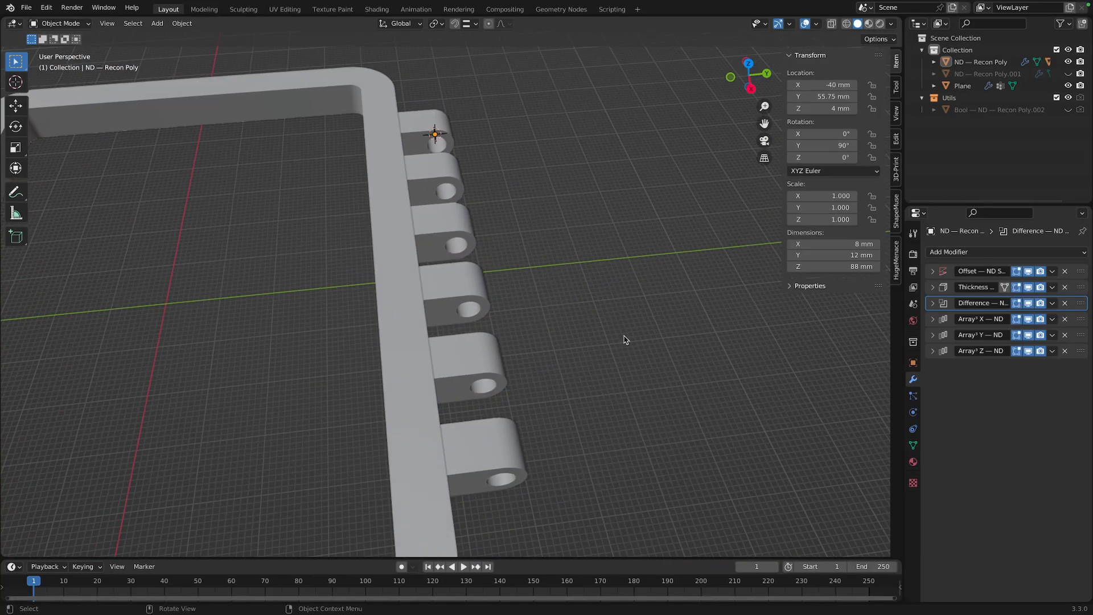
{"action": "left_click", "coordinate": [1070, 74]}
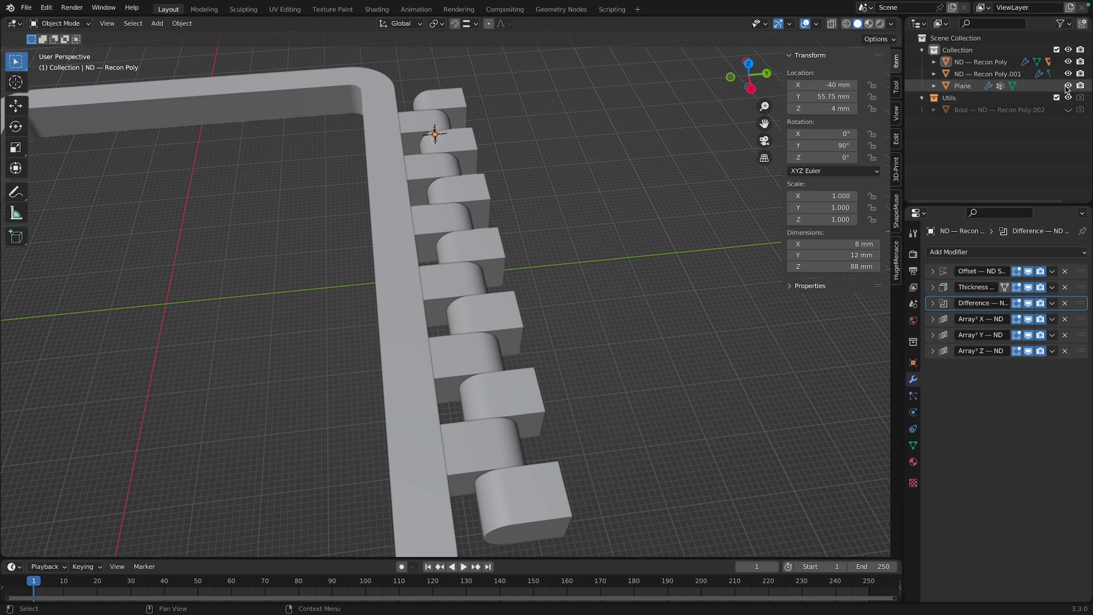
{"action": "left_click", "coordinate": [1068, 85]}
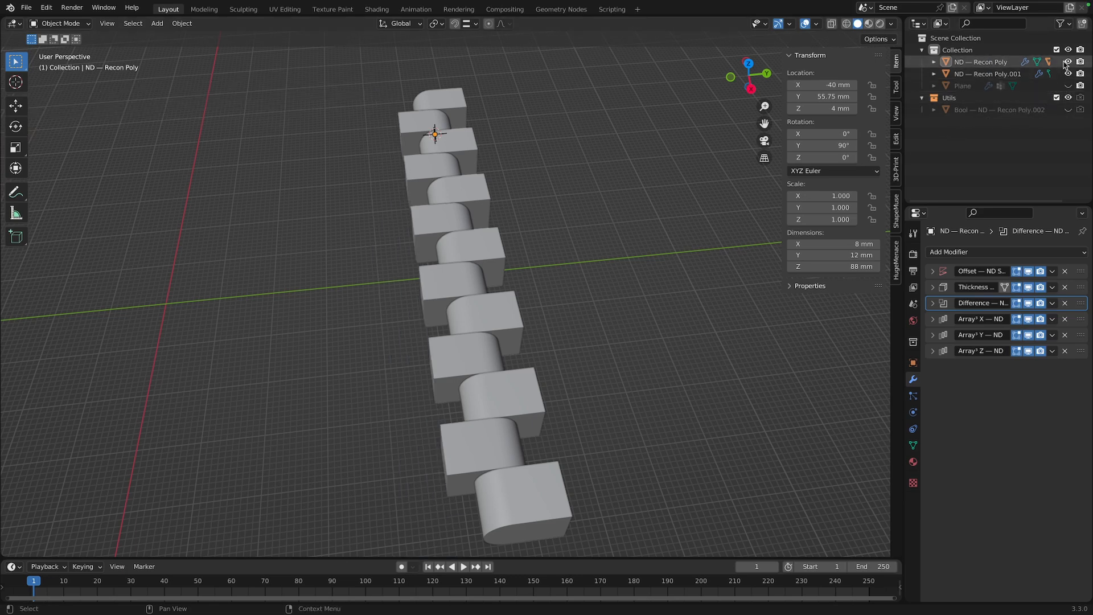
{"action": "left_click", "coordinate": [1068, 62]}
{"action": "middle_click_drag", "start_coordinate": [617, 325], "coordinate": [258, 277]}
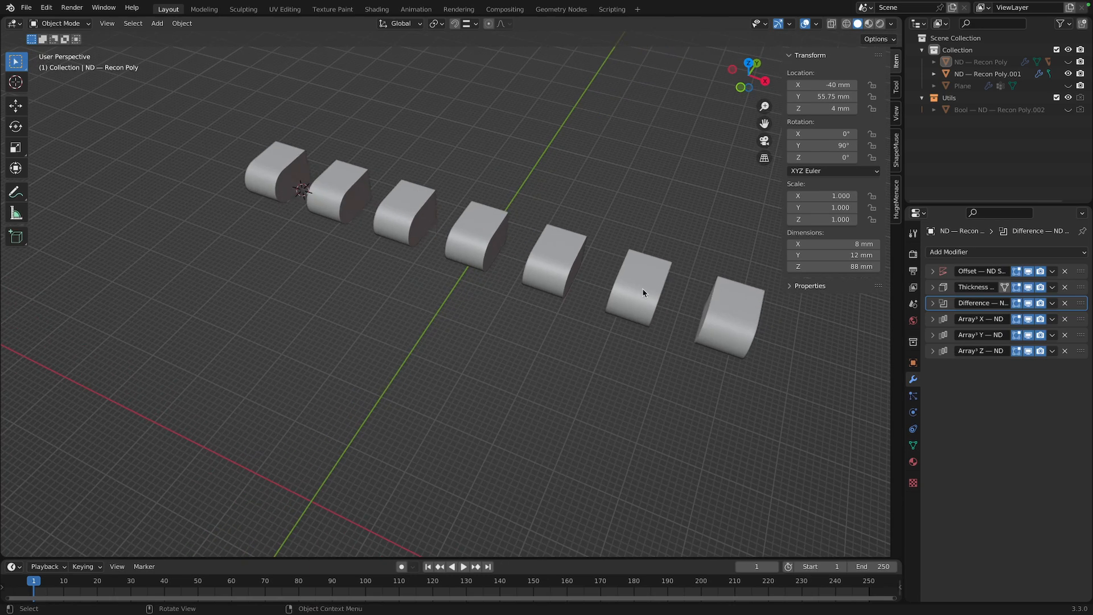
Select the row of seven rotated blocks and snap the 3D cursor to its origin in the end block
{"action": "middle_click_drag", "start_coordinate": [447, 342], "coordinate": [325, 327]}
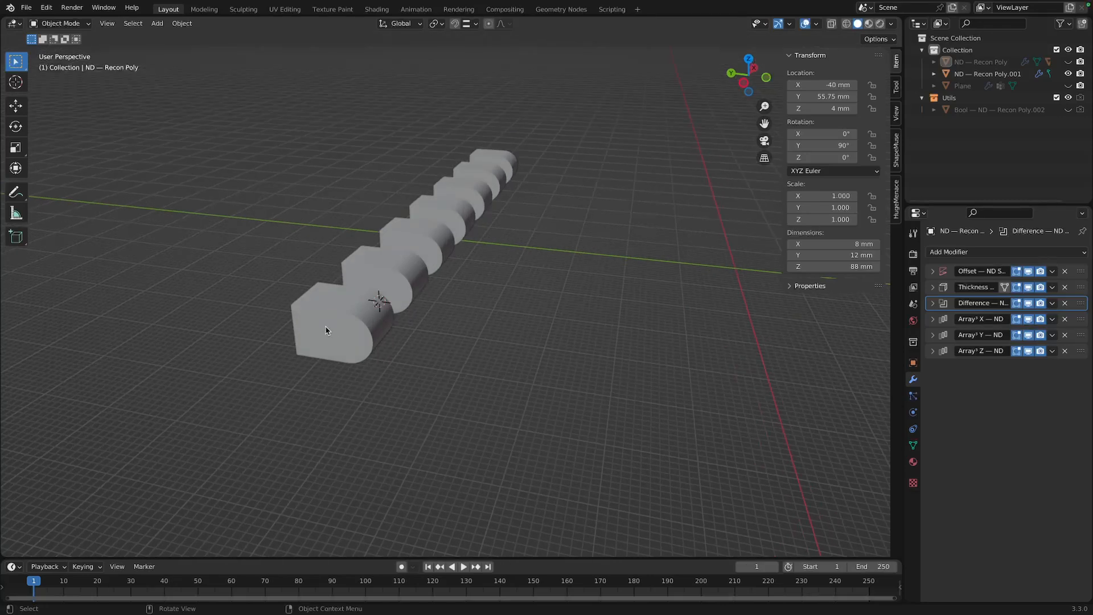
{"action": "left_click", "coordinate": [326, 330]}
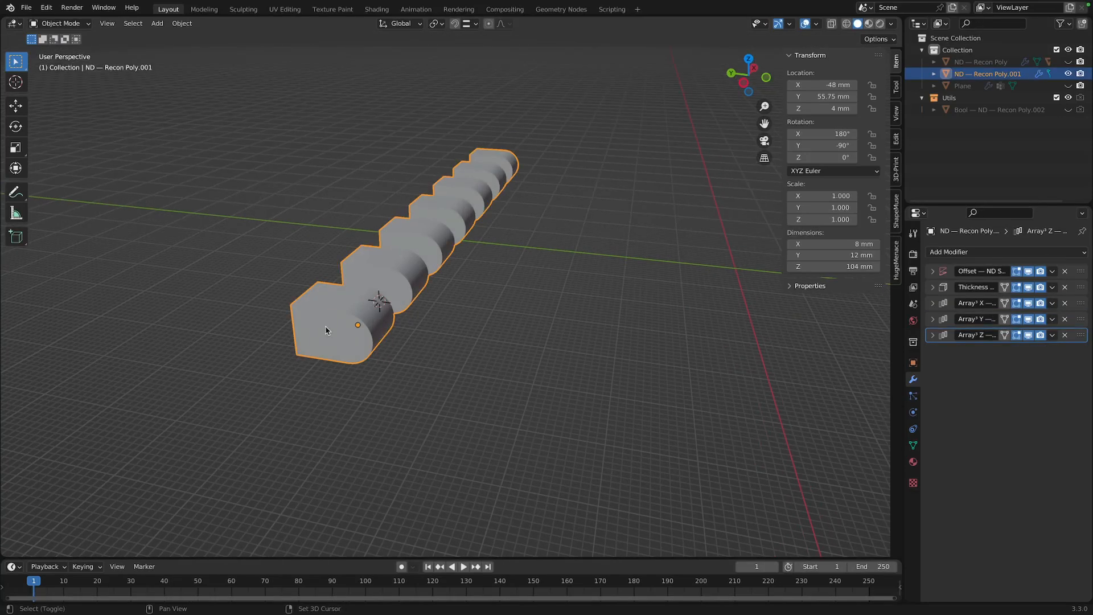
{"action": "key", "text": "shift+s"}
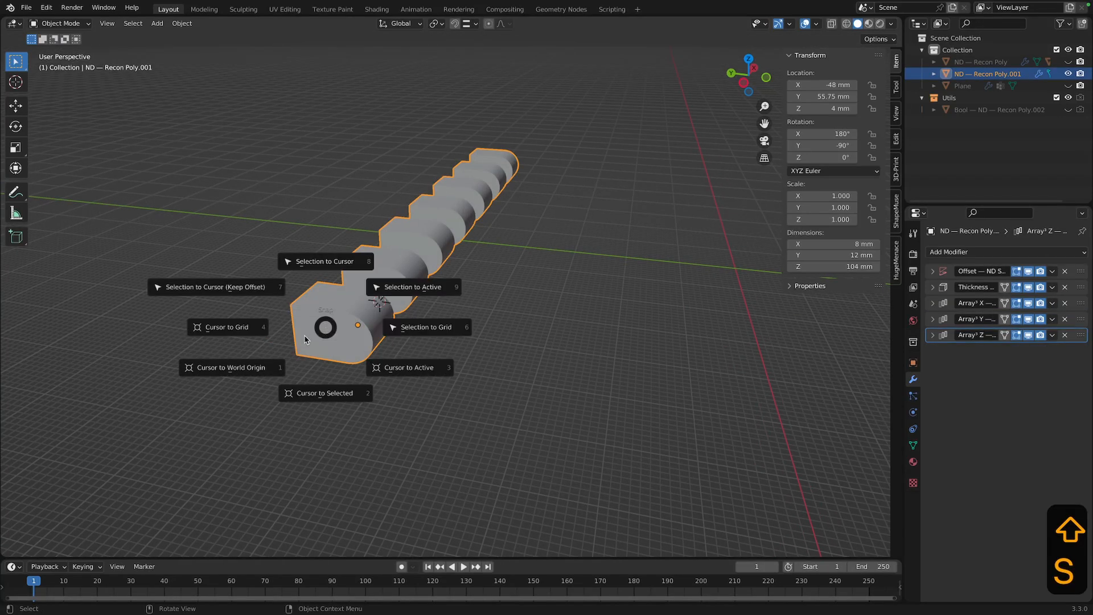
{"action": "left_click", "coordinate": [323, 394]}
{"action": "middle_click_drag", "start_coordinate": [362, 323], "coordinate": [383, 410]}
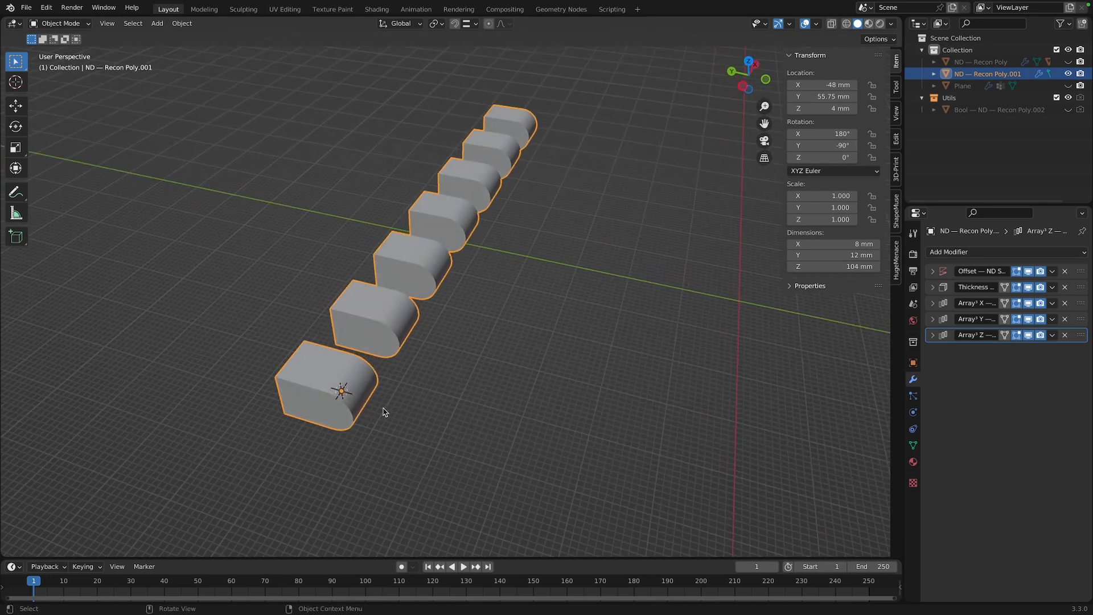
Add a Recon Poly circle at the 3D cursor with a 2 mm radius and 32 segments
{"action": "left_click", "coordinate": [440, 414]}
{"action": "key", "text": "f"}
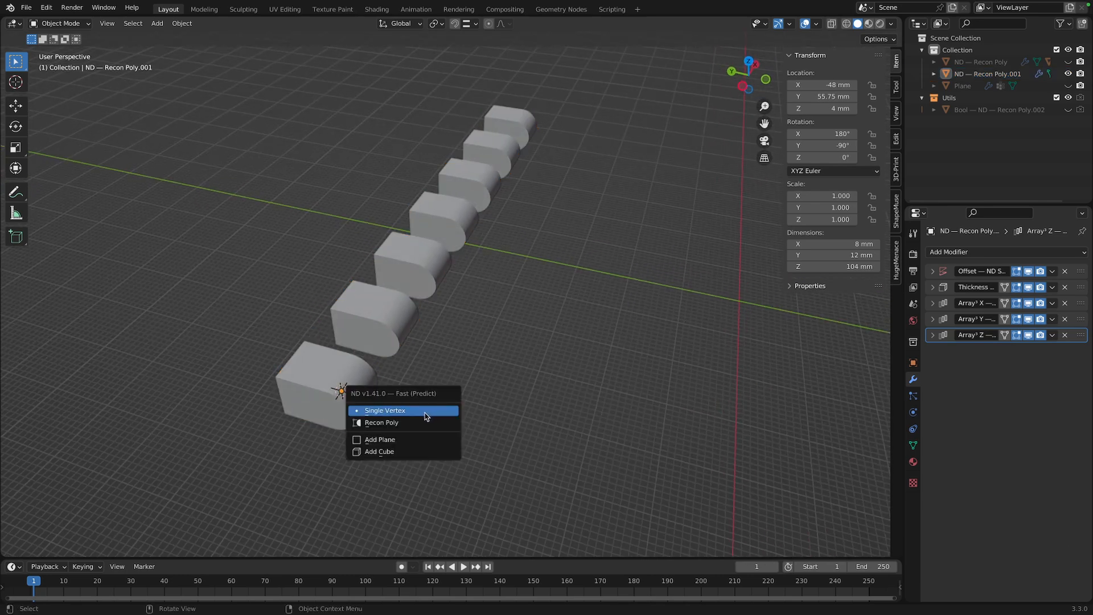
{"action": "left_click", "coordinate": [415, 423]}
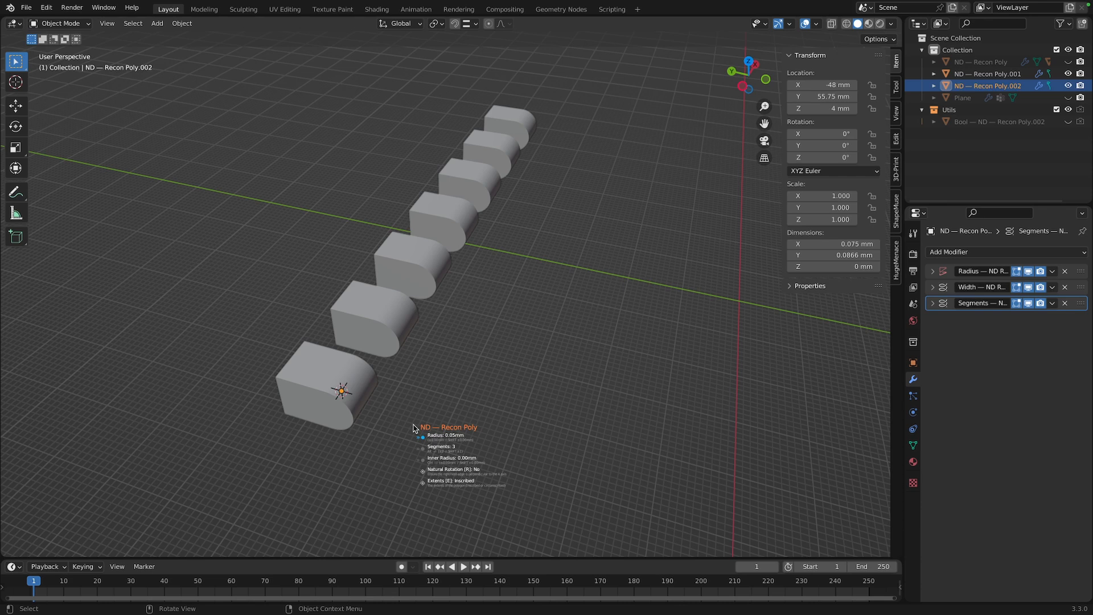
{"action": "key", "text": "2"}
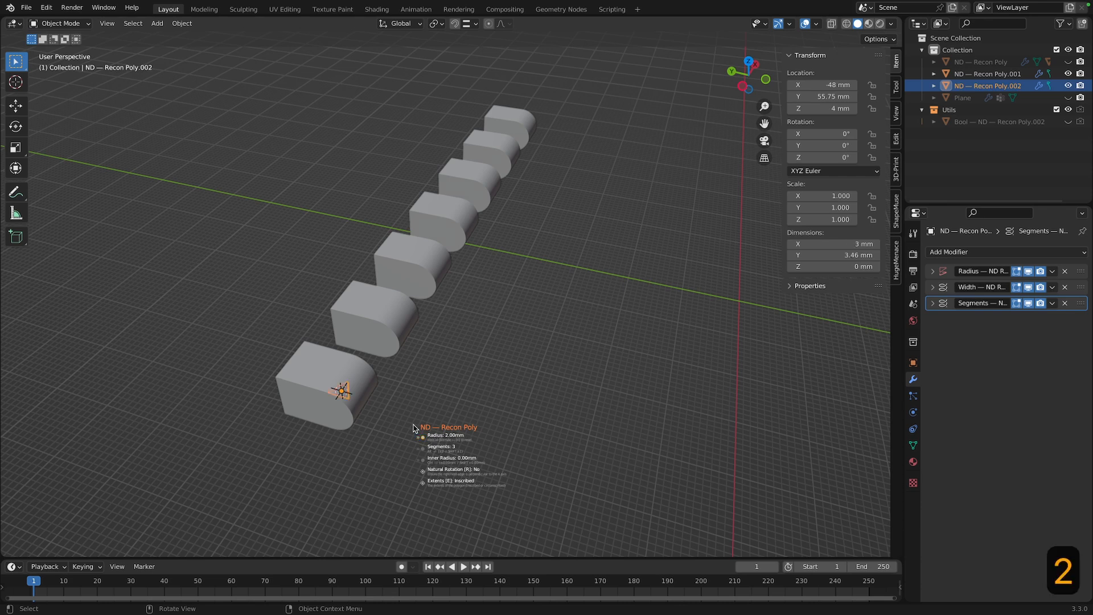
{"action": "scroll", "coordinate": [415, 428], "scroll_direction": "up", "scroll_amount": 3, "text": "alt"}
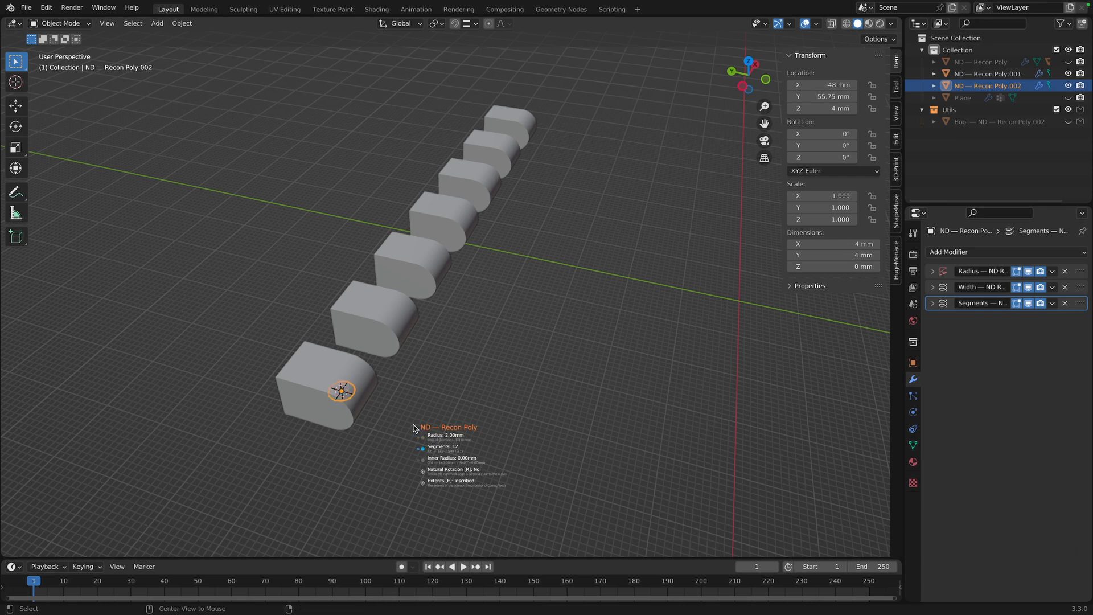
{"action": "scroll", "coordinate": [414, 428], "scroll_direction": "up", "scroll_amount": 8, "text": "alt"}
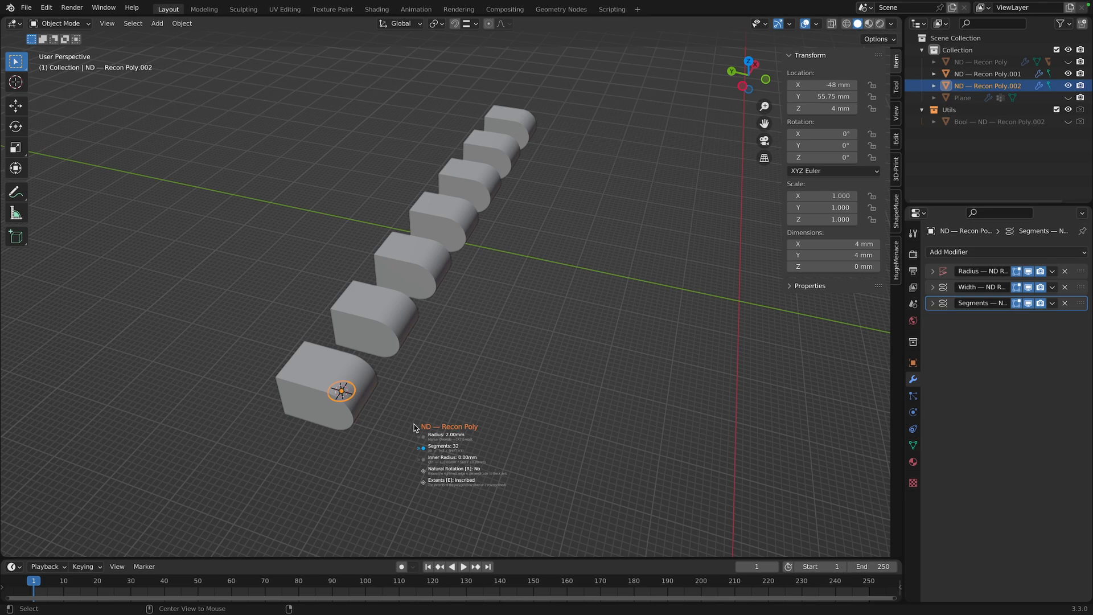
{"action": "key", "text": "Return"}
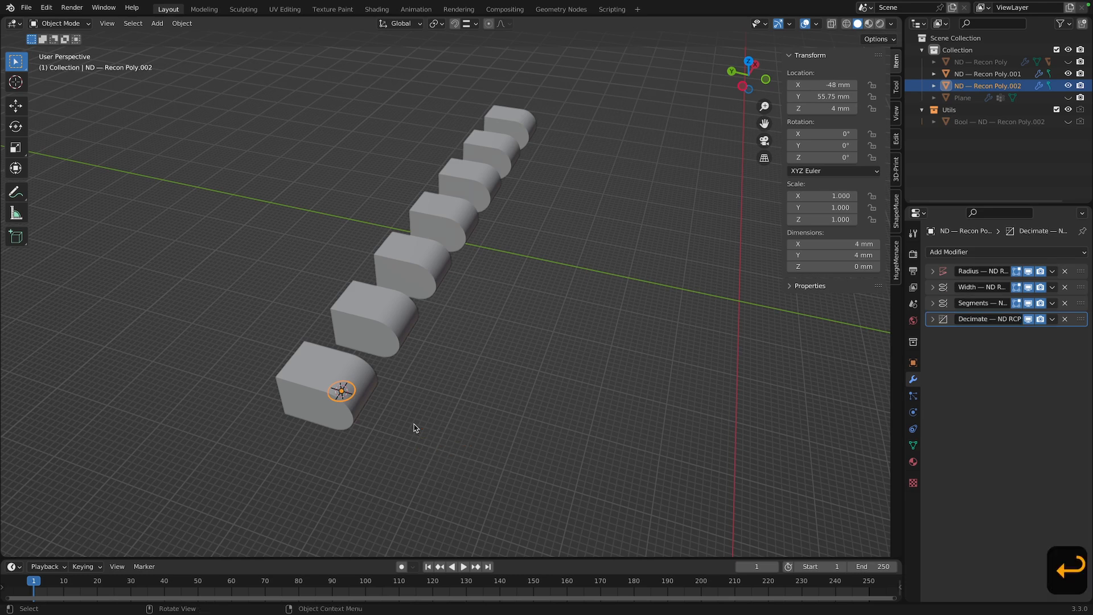
Rotate the new circle 90° about the global Y axis
{"action": "key", "text": "r"}
{"action": "key", "text": "y"}
{"action": "key", "text": "9"}
{"action": "key", "text": "0"}
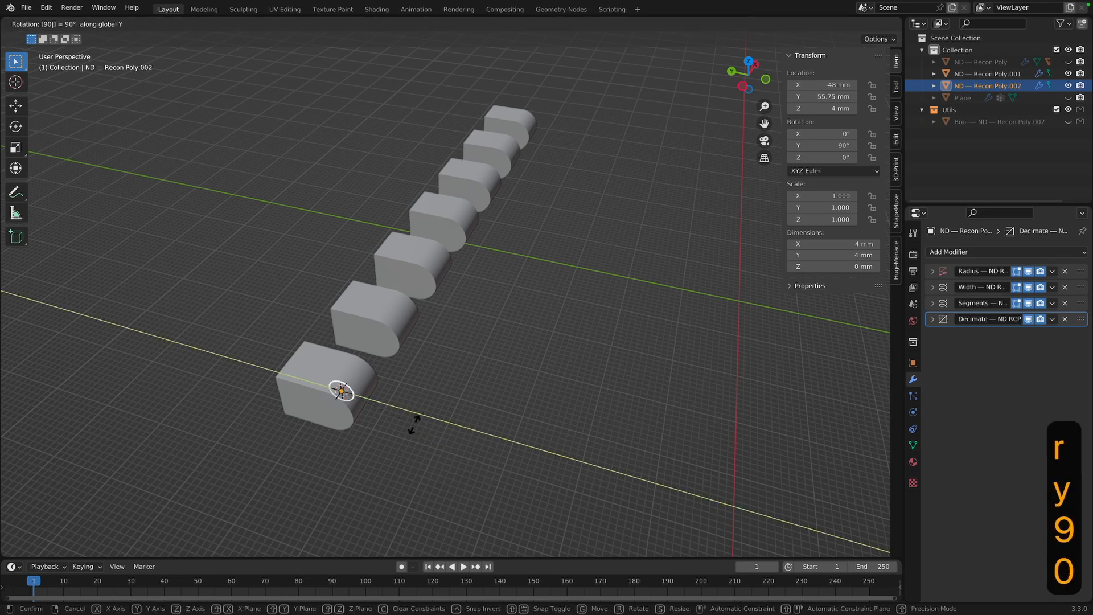
{"action": "key", "text": "Return"}
Set snapping to Face Project and move the circle along X onto the end block's outer face
{"action": "middle_click_drag", "start_coordinate": [415, 429], "coordinate": [337, 342]}
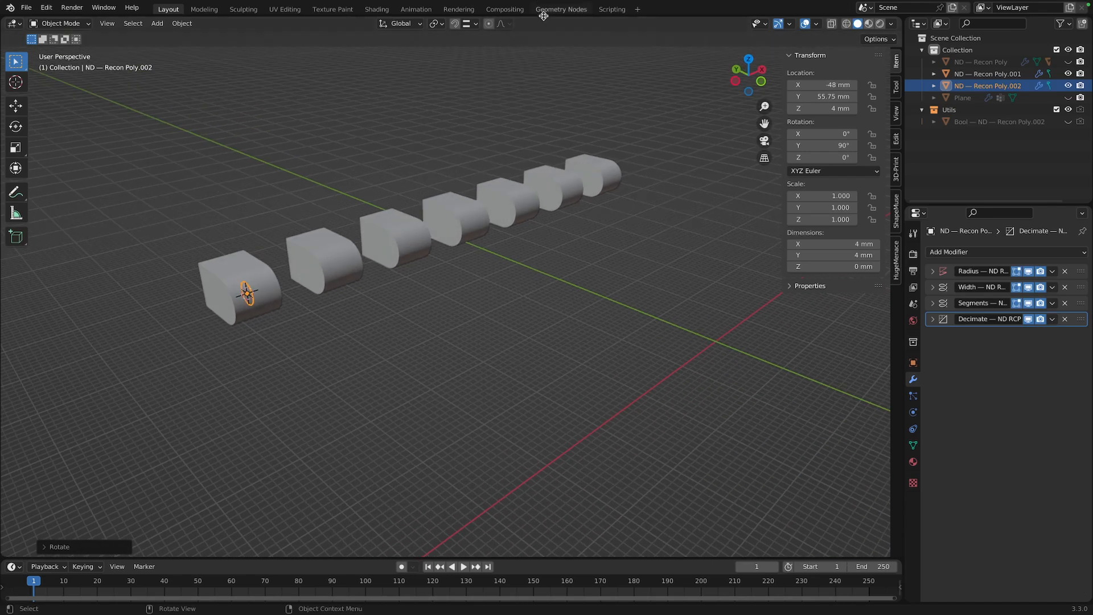
{"action": "left_click", "coordinate": [476, 24]}
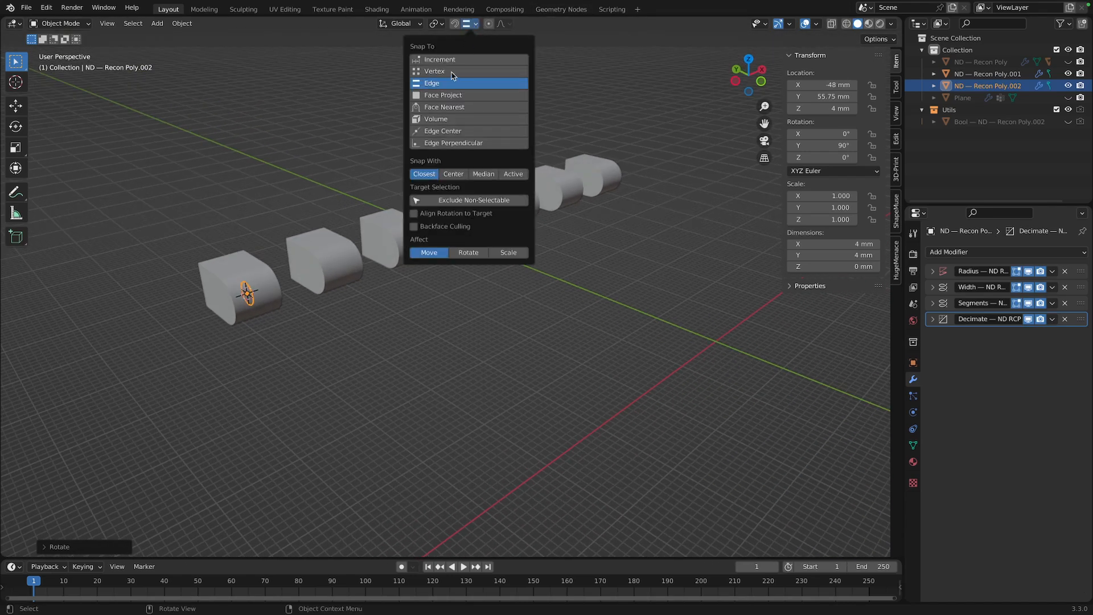
{"action": "left_click", "coordinate": [449, 95]}
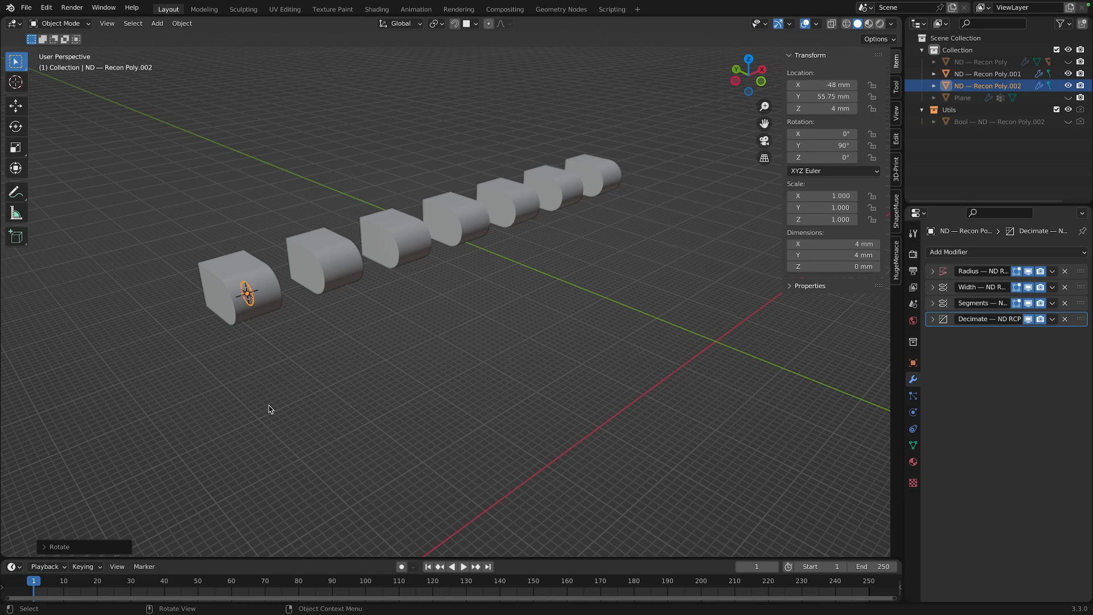
{"action": "key", "text": "g"}
{"action": "key", "text": "x"}
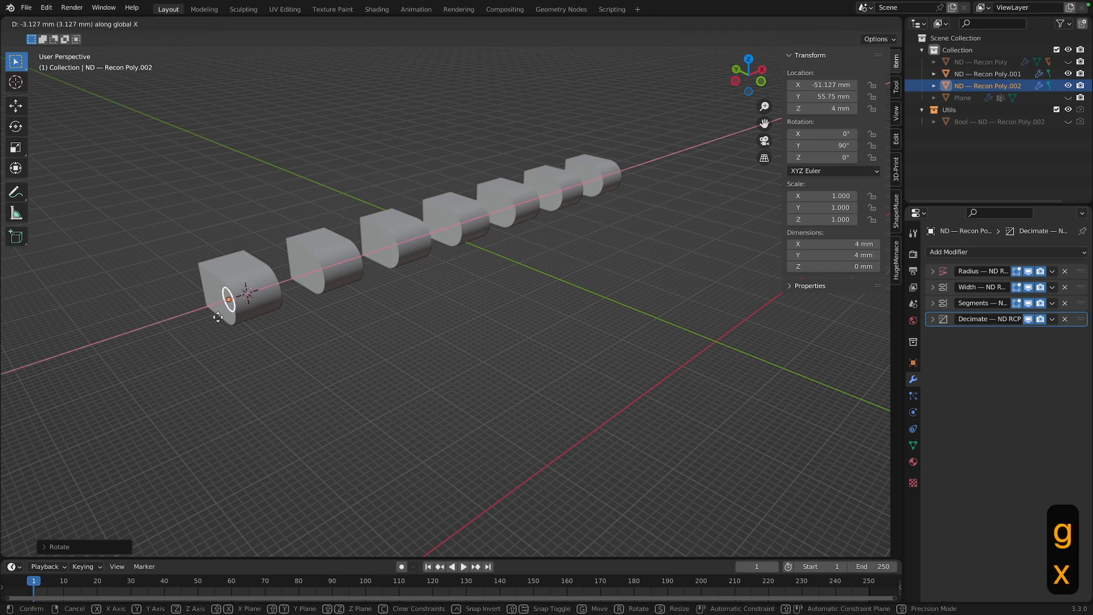
{"action": "left_click", "coordinate": [218, 293]}
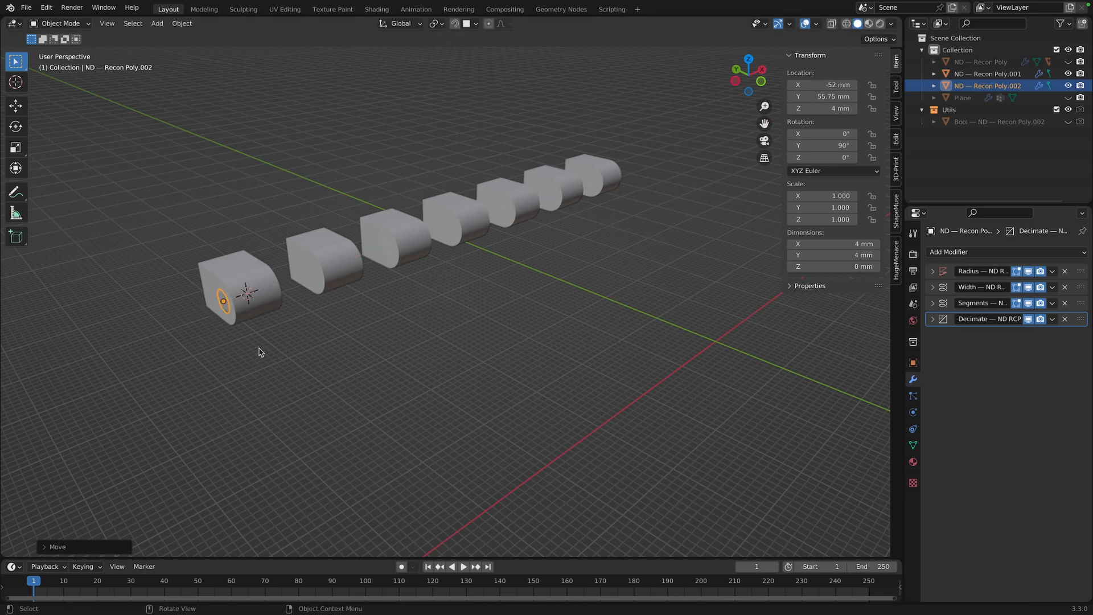
Solidify the circle into a hinge pin 102 mm thick with Positive weighting, running through the block row
{"action": "middle_click_drag", "start_coordinate": [259, 349], "coordinate": [238, 375]}
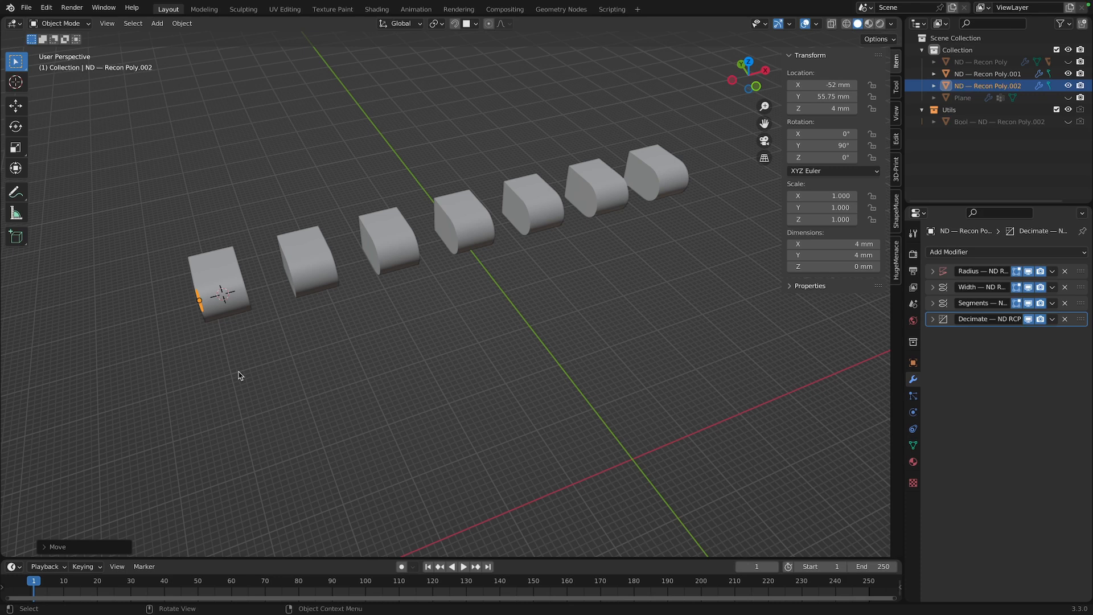
{"action": "key", "text": "f"}
{"action": "left_click", "coordinate": [239, 371]}
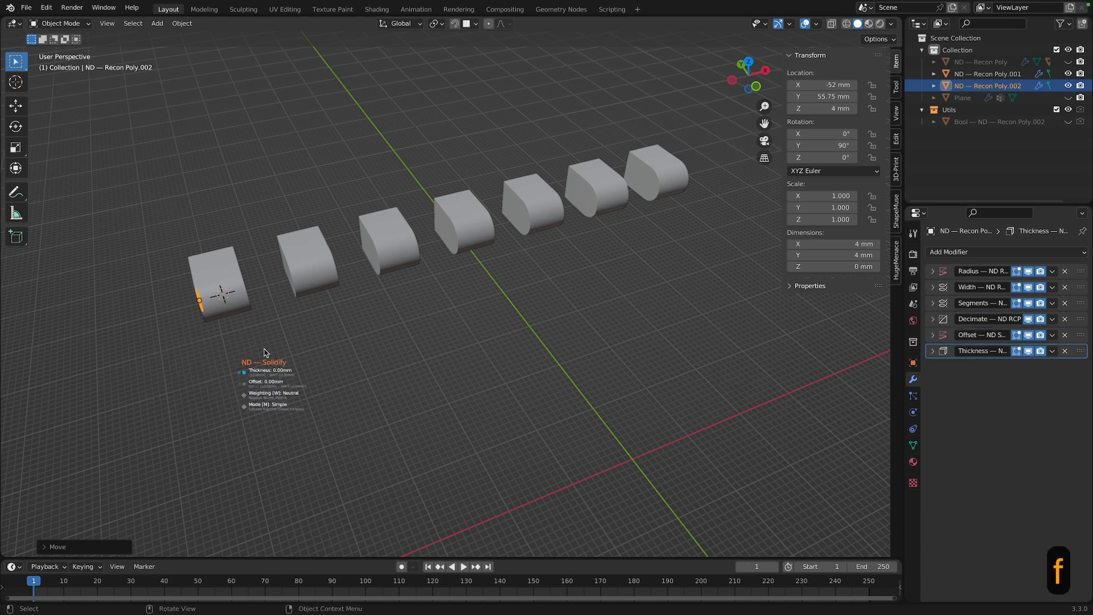
{"action": "key", "text": "w"}
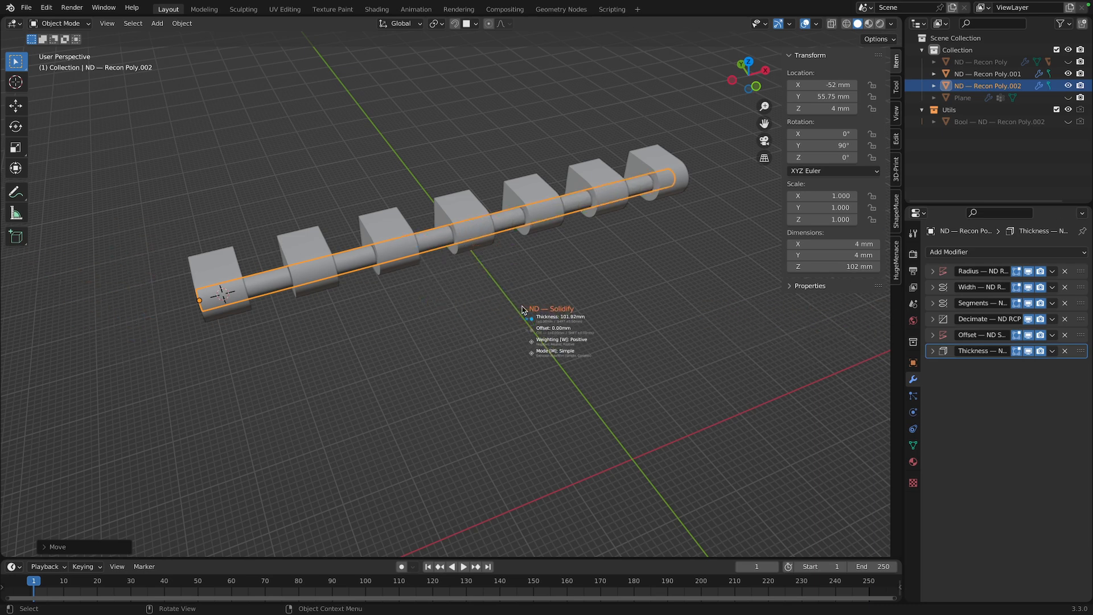
{"action": "type", "text": "102"}
{"action": "key", "text": "Return"}
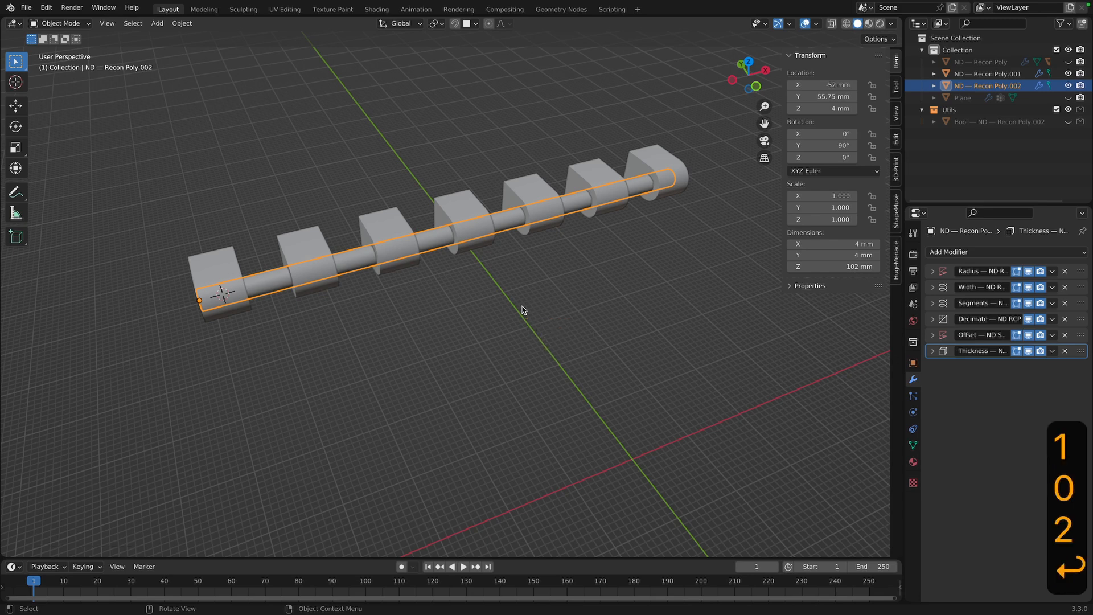
In top view, move the pin 1 mm along X to centre it within the block row
{"action": "left_click", "coordinate": [750, 63]}
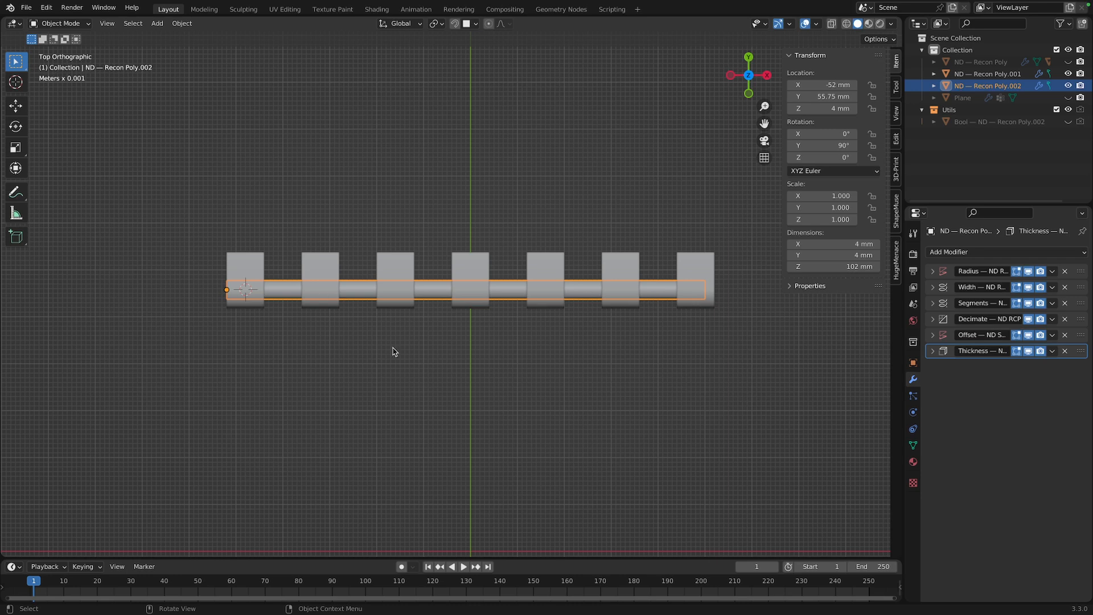
{"action": "key", "text": "g"}
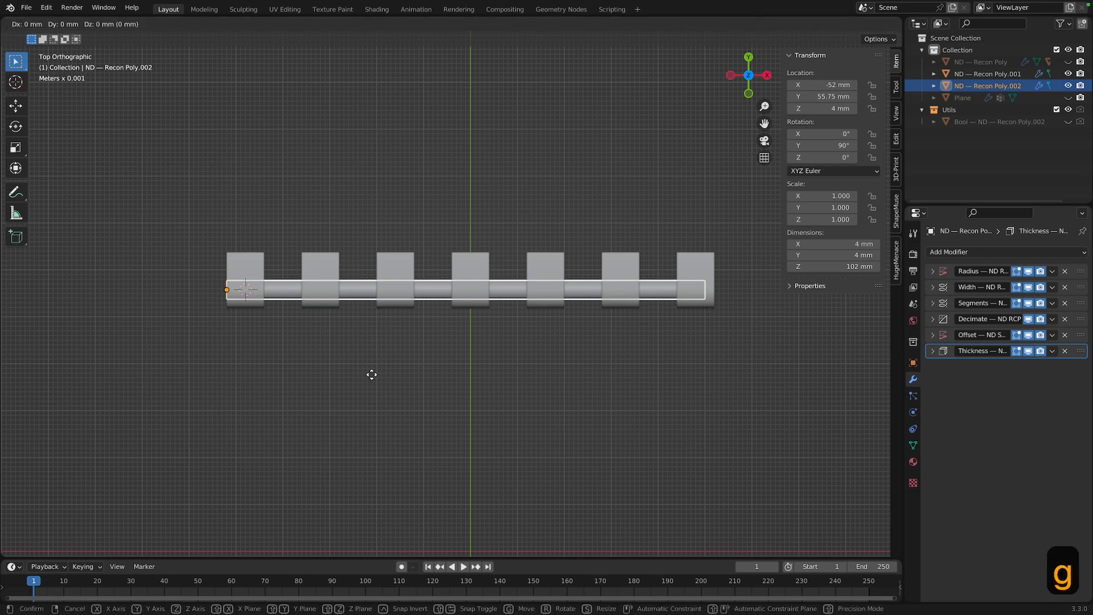
{"action": "key", "text": "x"}
{"action": "key", "text": "1"}
{"action": "key", "text": "Return"}
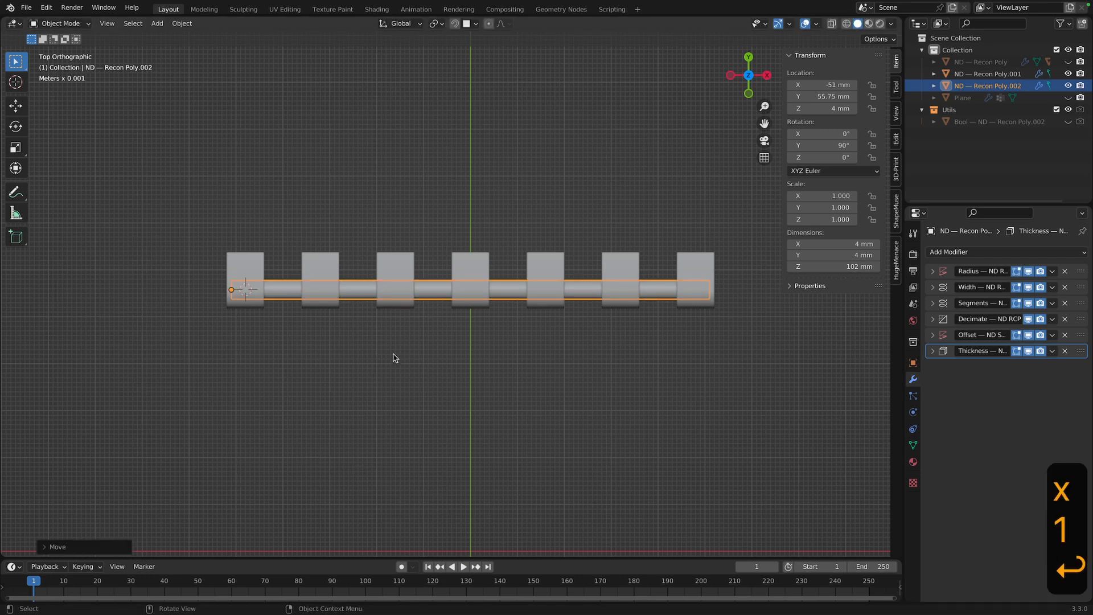
Clear the selection and unhide the drilled block row between the rotated blocks
{"action": "middle_click_drag", "start_coordinate": [500, 383], "coordinate": [383, 334]}
{"action": "left_click", "coordinate": [405, 336]}
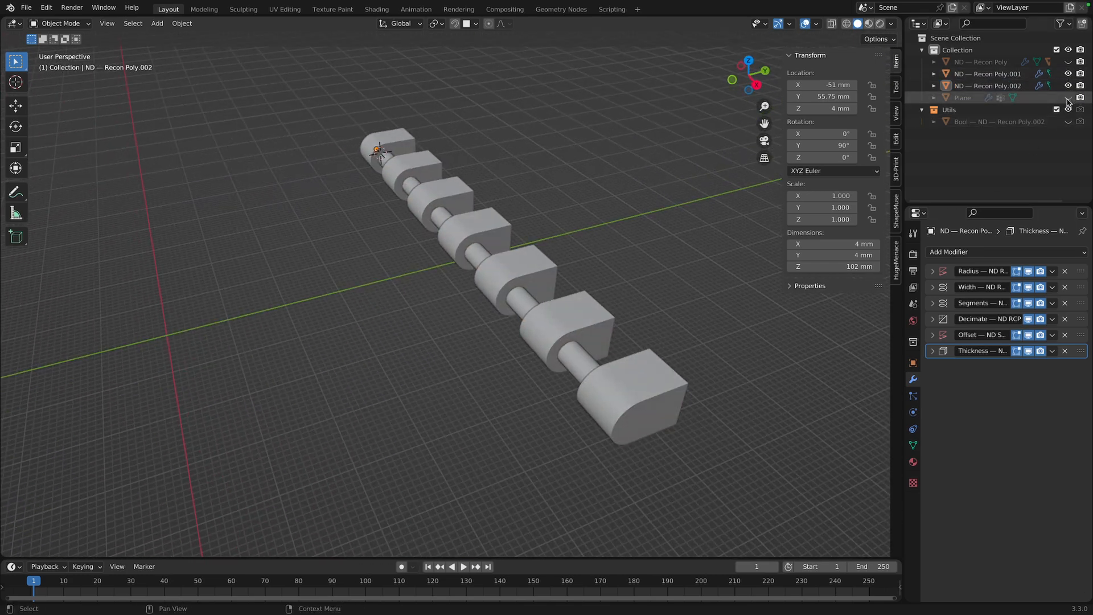
{"action": "left_click", "coordinate": [1068, 62]}
{"action": "middle_click_drag", "start_coordinate": [744, 248], "coordinate": [674, 318]}
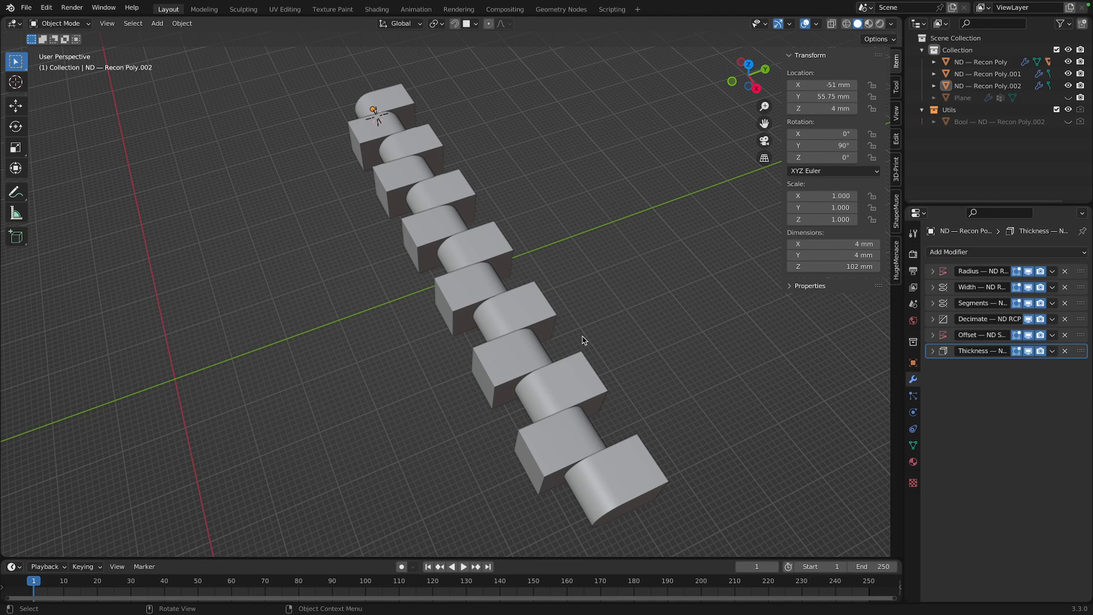
Examine in X-ray display how the pin sits inside the interlocking blocks and their holes, and return to solid display
{"action": "key", "text": "alt+z"}
{"action": "middle_click_drag", "start_coordinate": [586, 341], "coordinate": [563, 290], "text": "alt"}
{"action": "scroll", "coordinate": [481, 315], "scroll_direction": "up", "scroll_amount": 8}
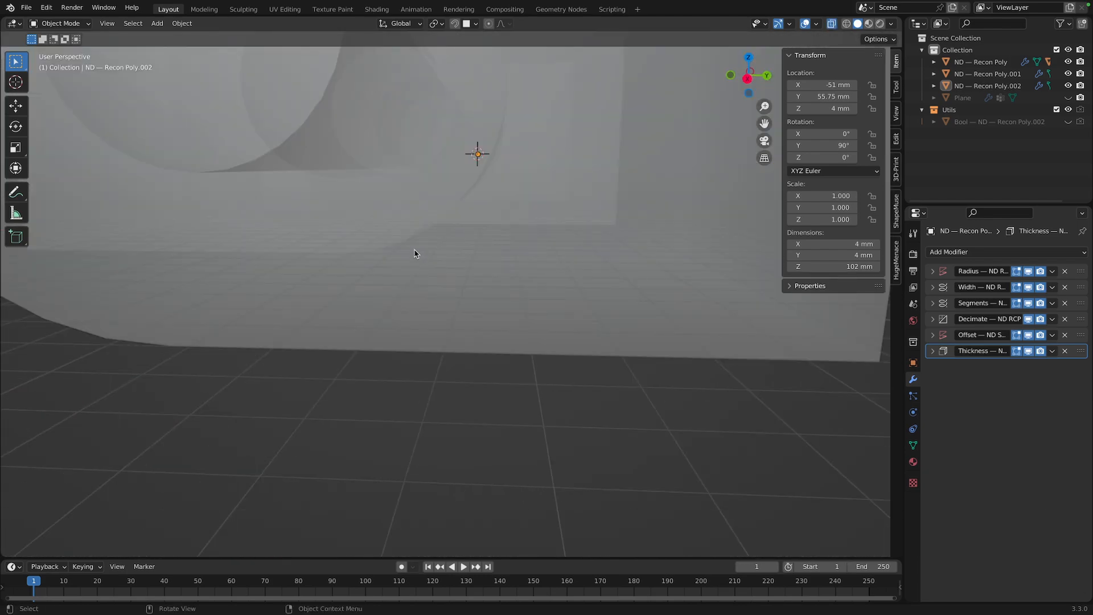
{"action": "scroll", "coordinate": [527, 361], "scroll_direction": "down", "scroll_amount": 6}
{"action": "scroll", "coordinate": [514, 337], "scroll_direction": "up", "scroll_amount": 4}
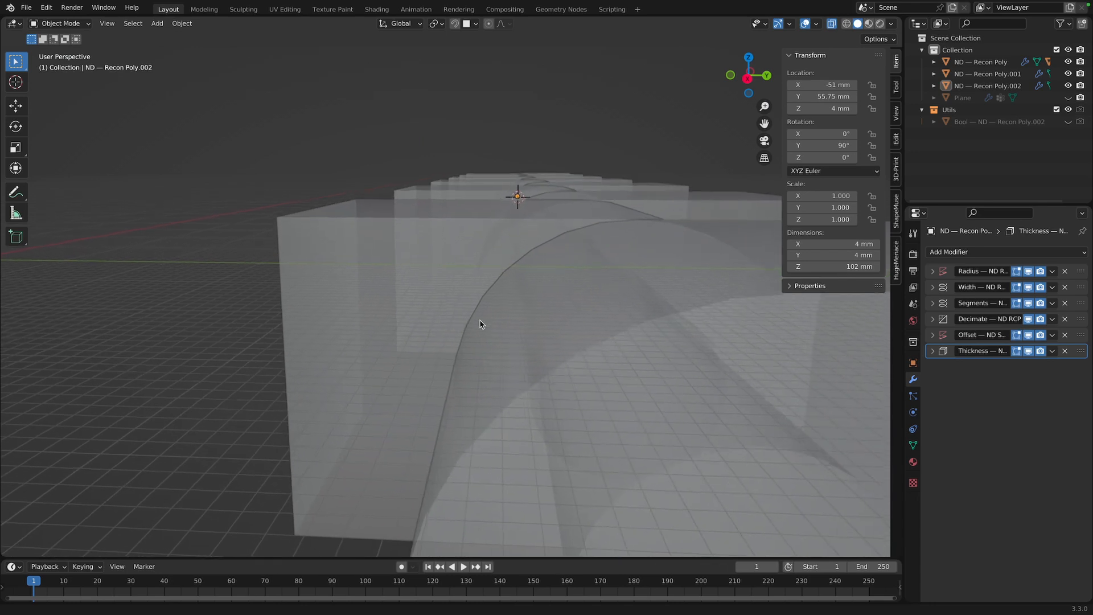
{"action": "scroll", "coordinate": [481, 318], "scroll_direction": "down", "scroll_amount": 3}
{"action": "middle_click_drag", "start_coordinate": [486, 331], "coordinate": [491, 334]}
{"action": "scroll", "coordinate": [491, 334], "scroll_direction": "up", "scroll_amount": 2}
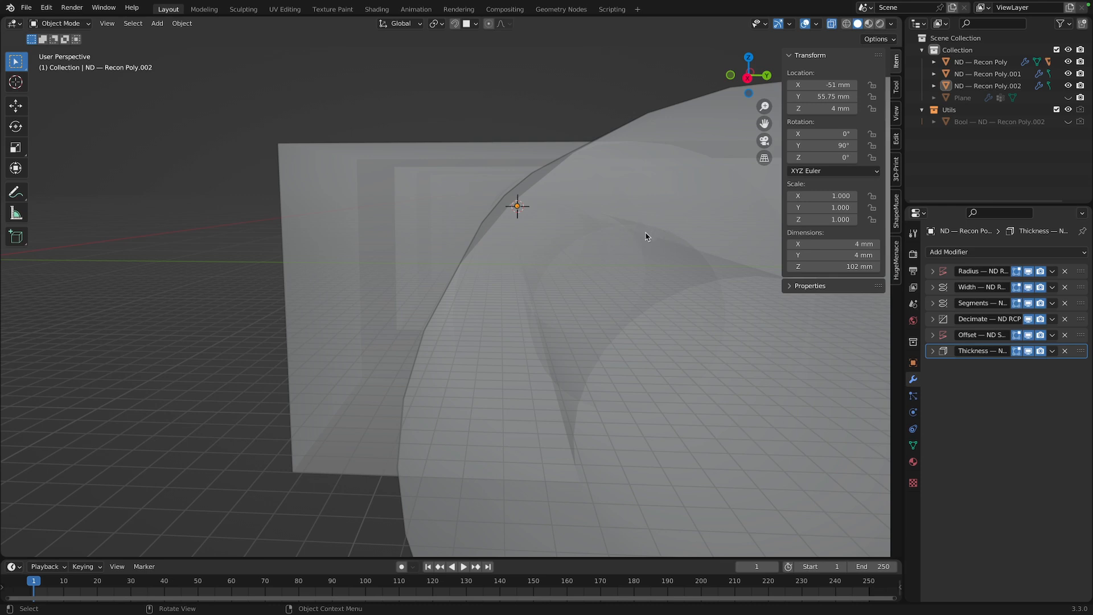
{"action": "scroll", "coordinate": [645, 255], "scroll_direction": "down", "scroll_amount": 8}
{"action": "middle_click_drag", "start_coordinate": [610, 271], "coordinate": [621, 284]}
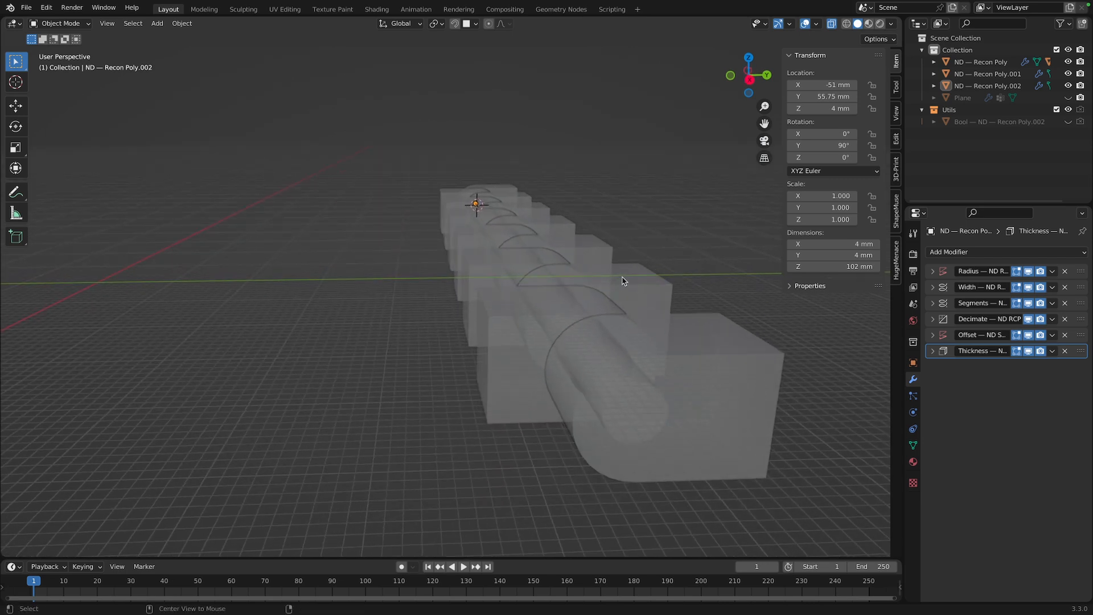
{"action": "key", "text": "alt+z"}
{"action": "middle_click_drag", "start_coordinate": [575, 295], "coordinate": [912, 107], "text": "shift"}
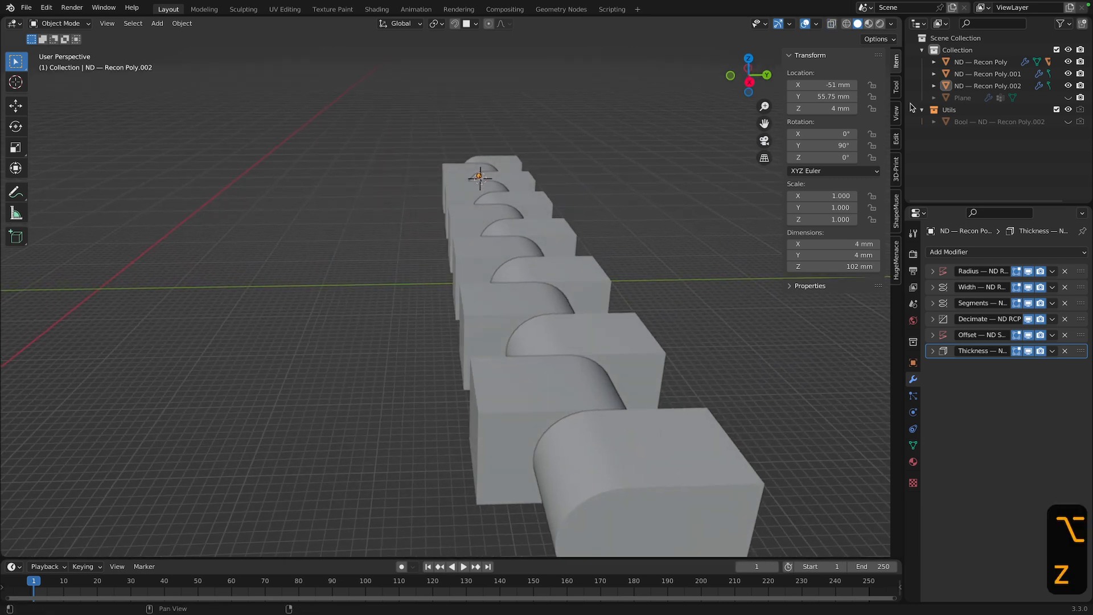
Unhide the rounded rectangular frame and set snapping to Vertex
{"action": "left_click", "coordinate": [1067, 97]}
{"action": "scroll", "coordinate": [697, 313], "scroll_direction": "down", "scroll_amount": 2}
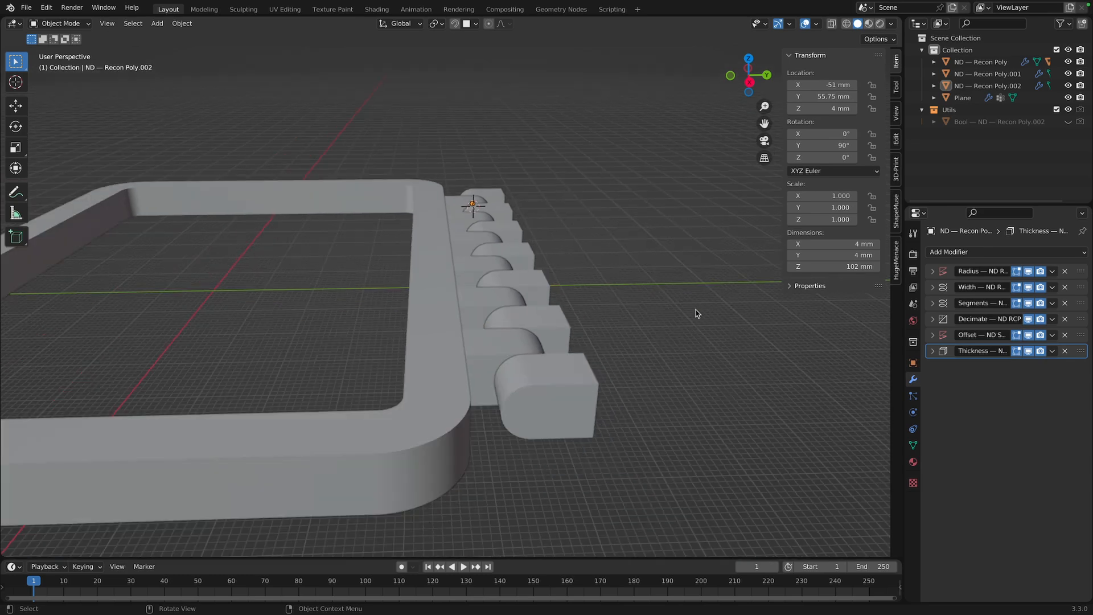
{"action": "middle_click_drag", "start_coordinate": [697, 313], "coordinate": [685, 324]}
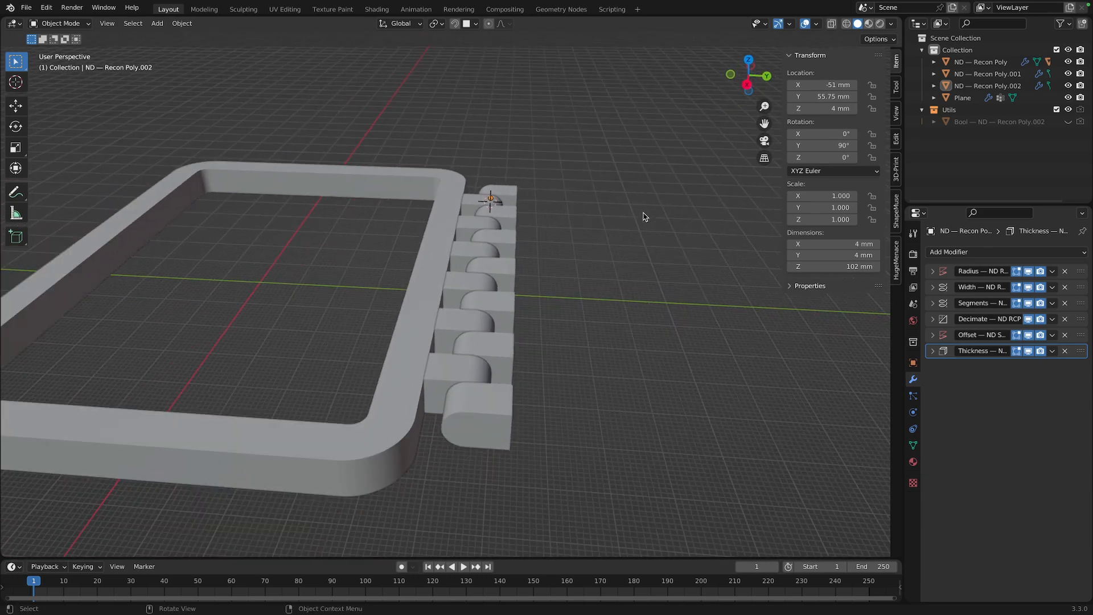
{"action": "middle_click_drag", "start_coordinate": [618, 354], "coordinate": [600, 359]}
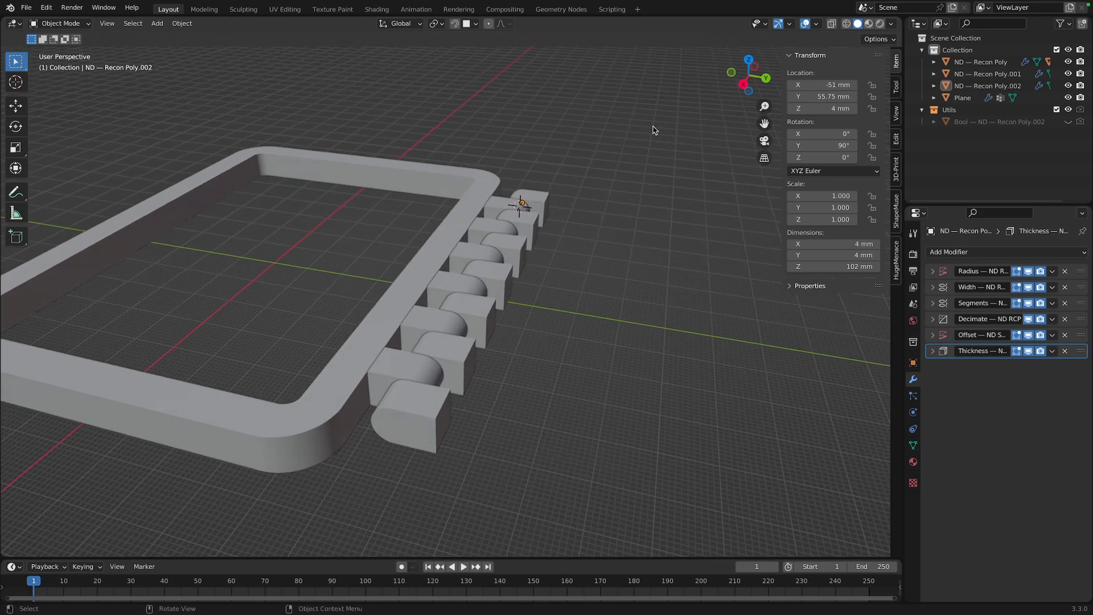
{"action": "left_click", "coordinate": [476, 24]}
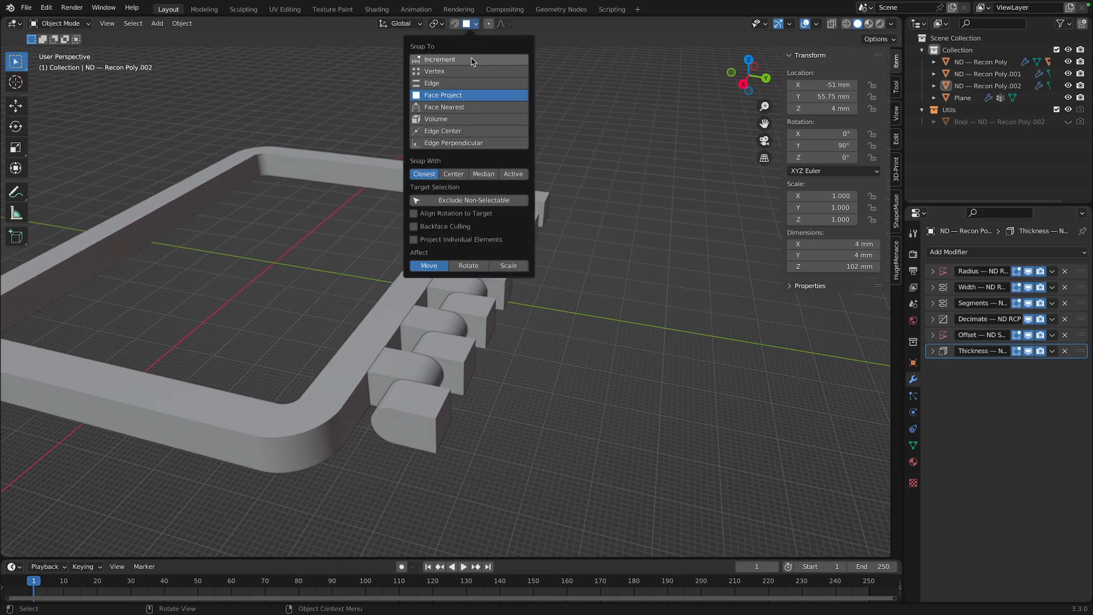
{"action": "left_click", "coordinate": [456, 72]}
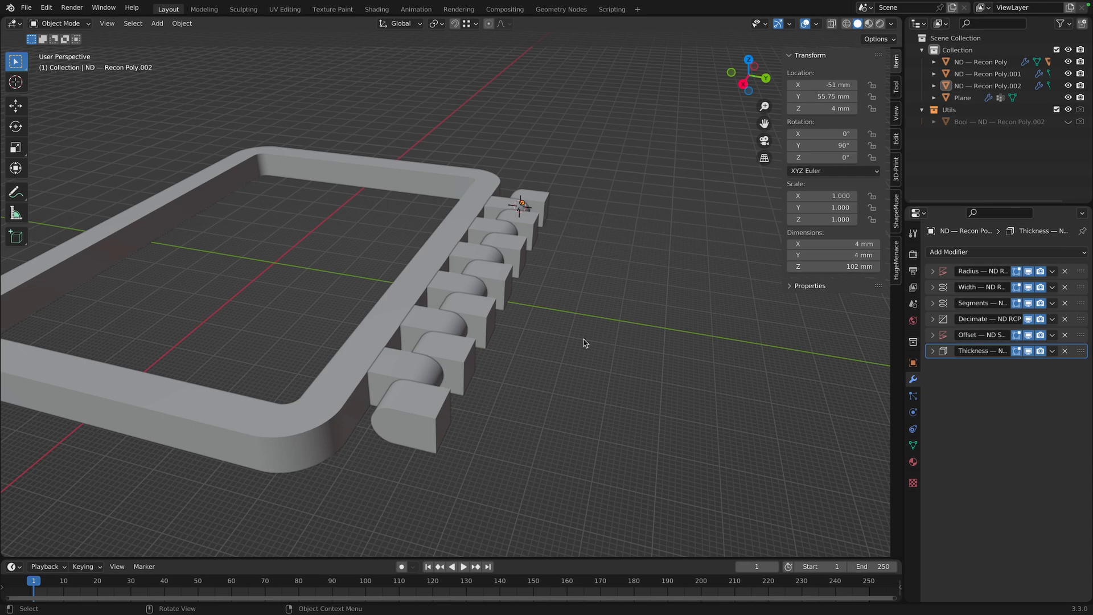
Add an ND single-vertex sketch and snap its vertex to the lower outer corner of the end hinge block
{"action": "key", "text": "f"}
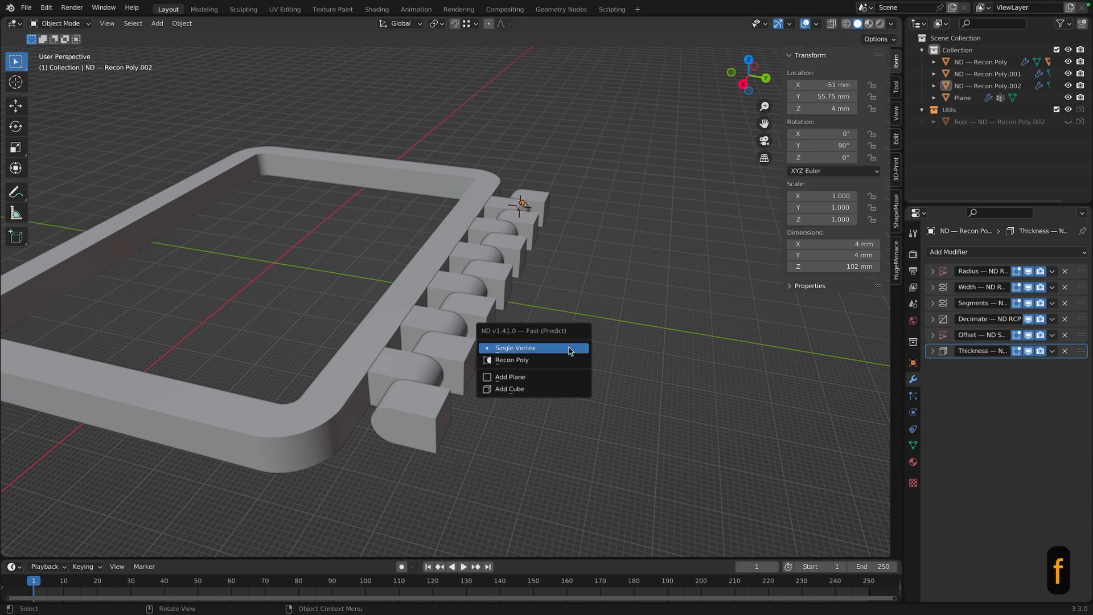
{"action": "left_click", "coordinate": [567, 348]}
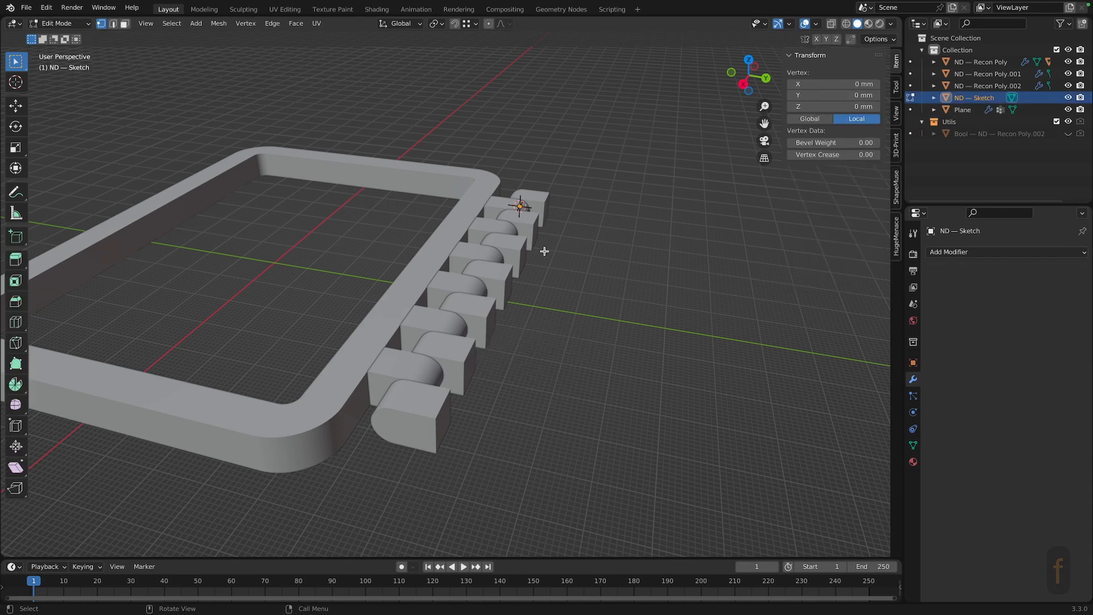
{"action": "key", "text": "g"}
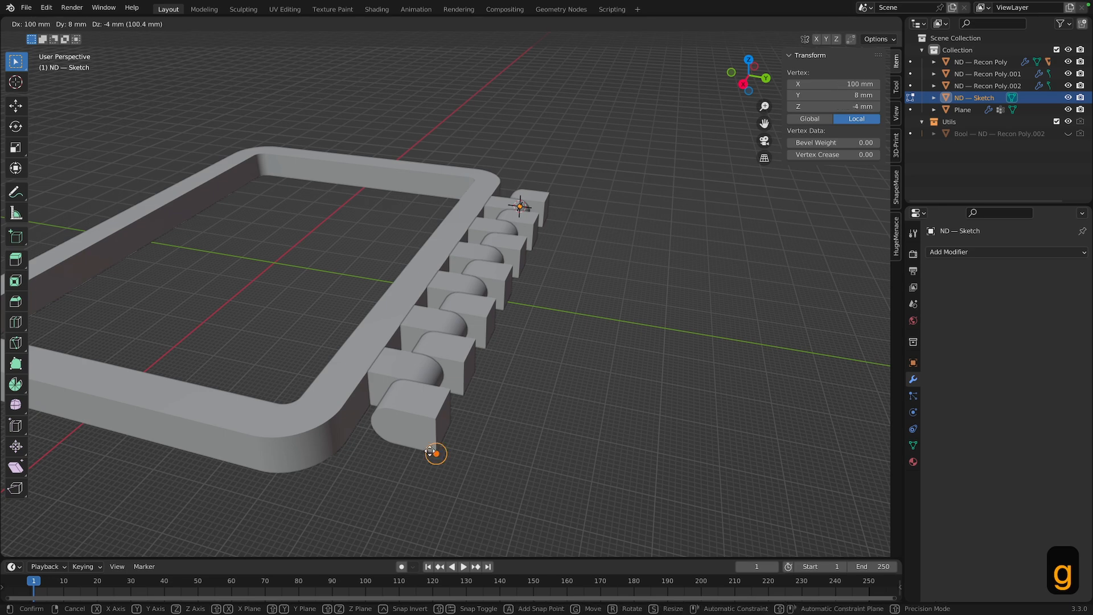
{"action": "left_click", "coordinate": [436, 454], "text": "ctrl"}
{"action": "middle_click_drag", "start_coordinate": [504, 473], "coordinate": [447, 479]}
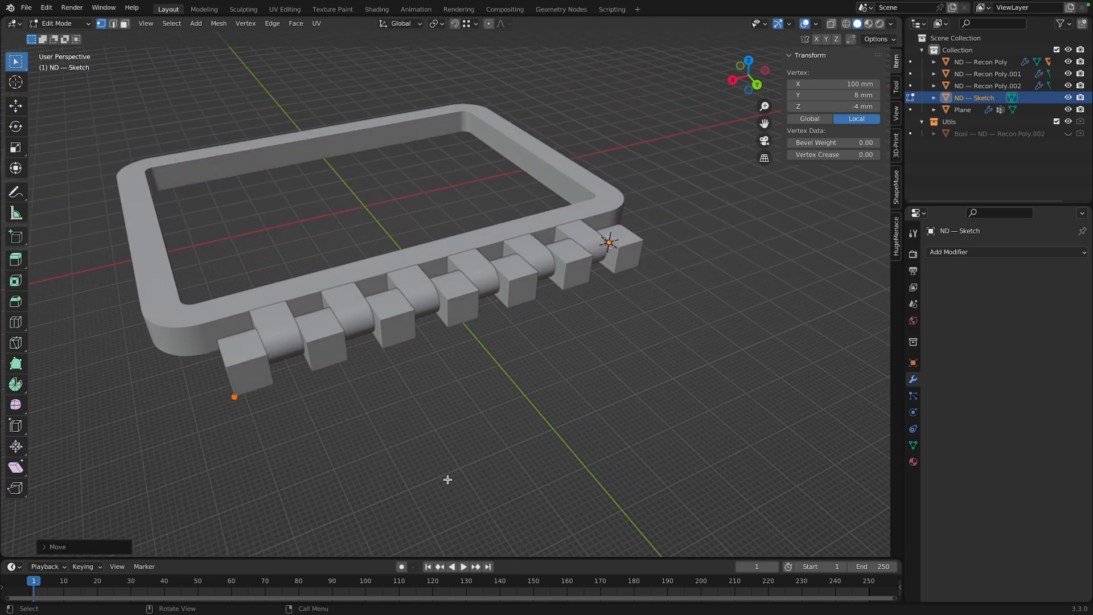
Extrude the vertex 104 mm along negative X, snapping it to the matching corner of the block at the far end
{"action": "key", "text": "e"}
{"action": "key", "text": "x"}
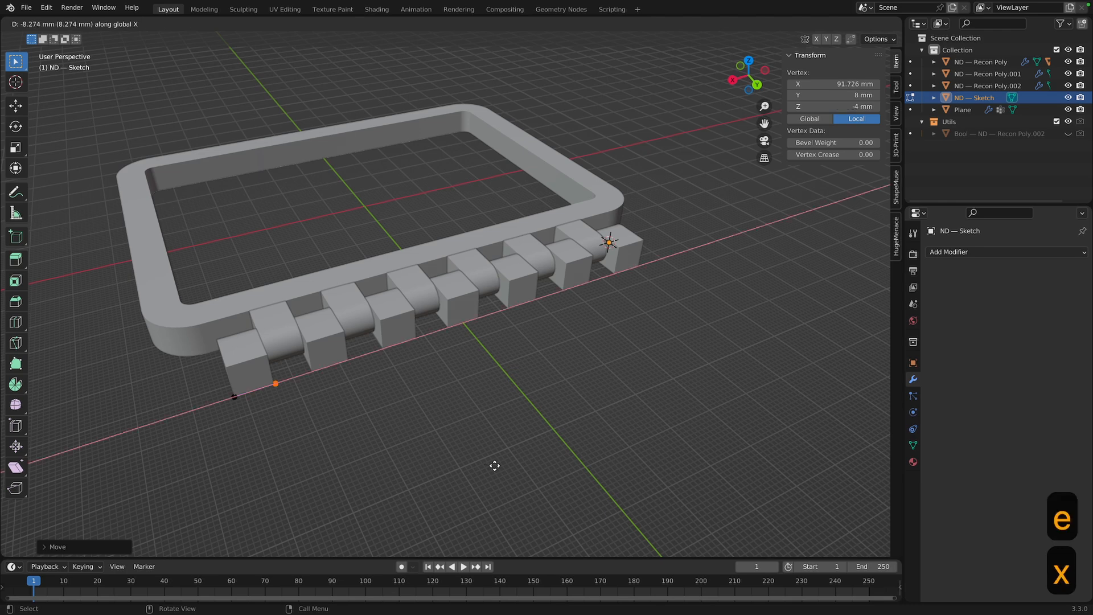
{"action": "key", "text": "ctrl"}
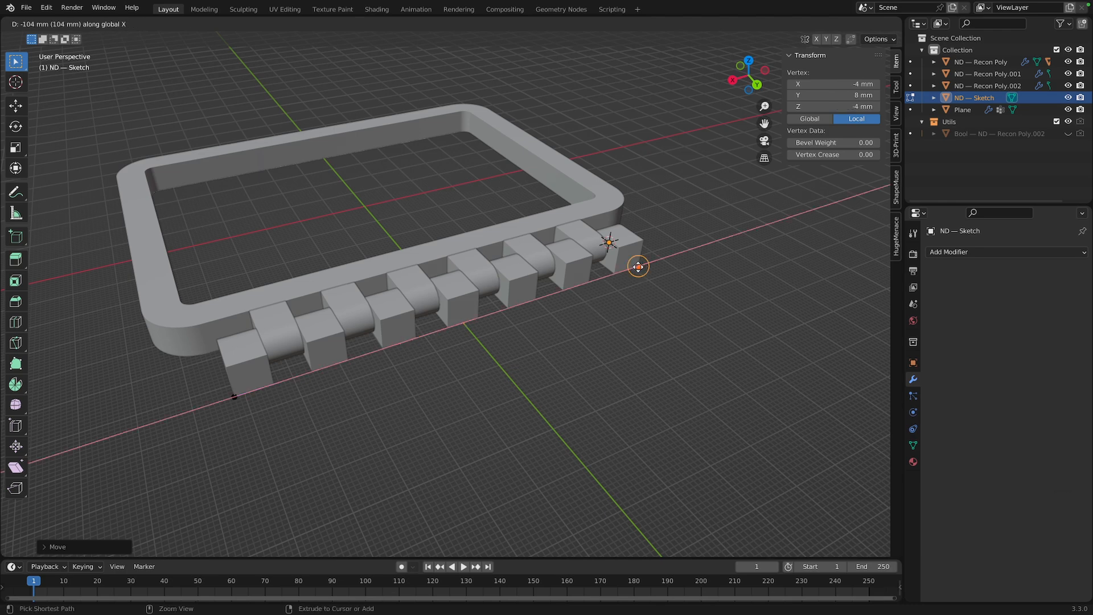
{"action": "left_click", "coordinate": [638, 266]}
{"action": "middle_click_drag", "start_coordinate": [624, 323], "coordinate": [642, 319]}
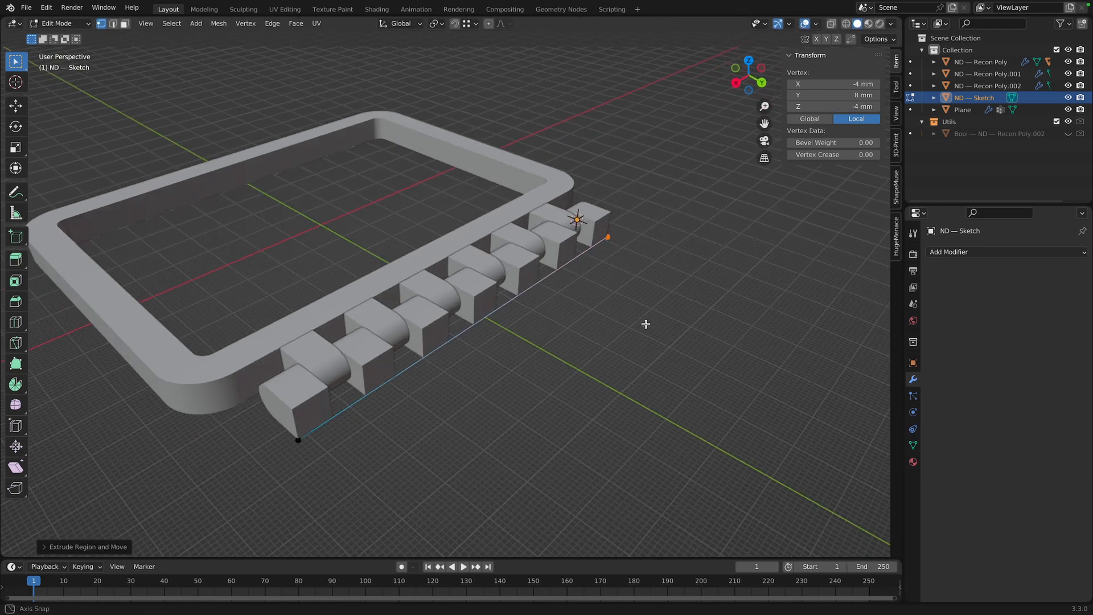
Extrude the whole edge 32 mm along Y into a flat plate beside the hinge and return to Object Mode
{"action": "left_click", "coordinate": [298, 439], "text": "shift"}
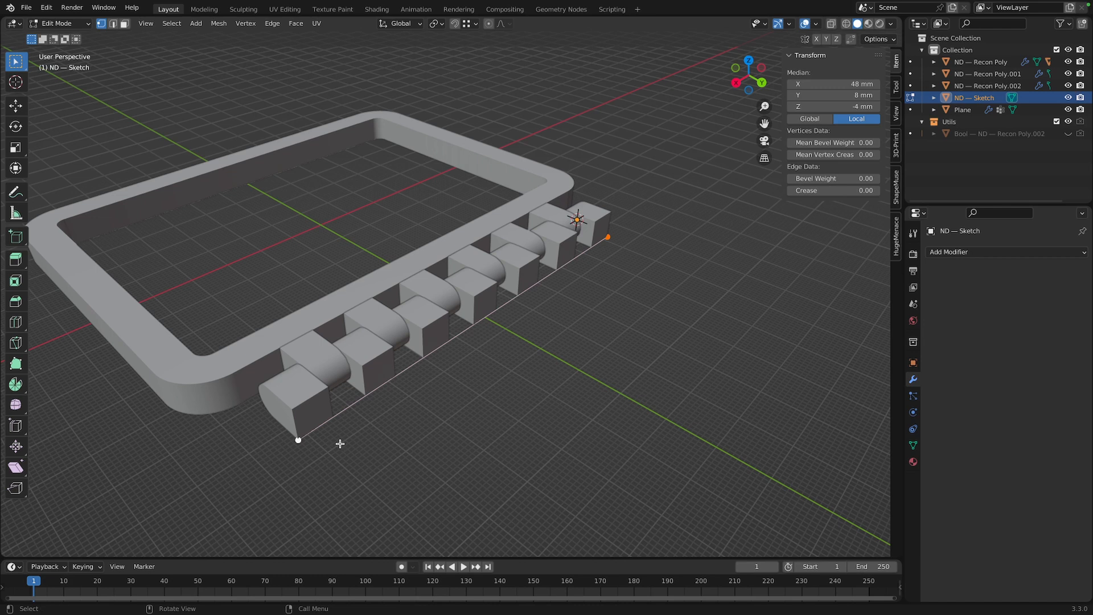
{"action": "key", "text": "e"}
{"action": "key", "text": "y"}
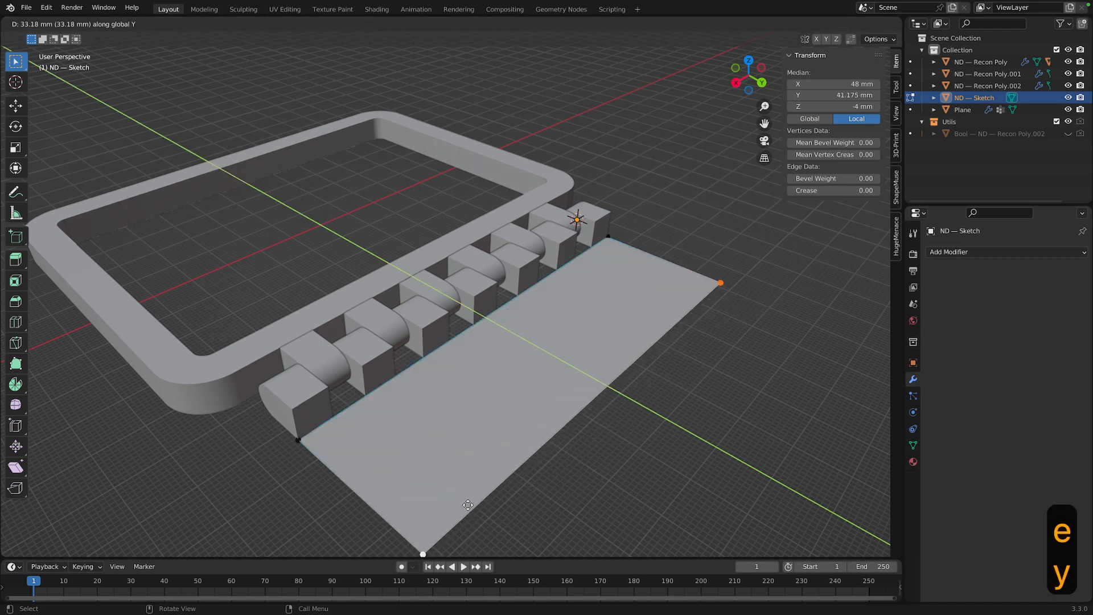
{"action": "type", "text": "32"}
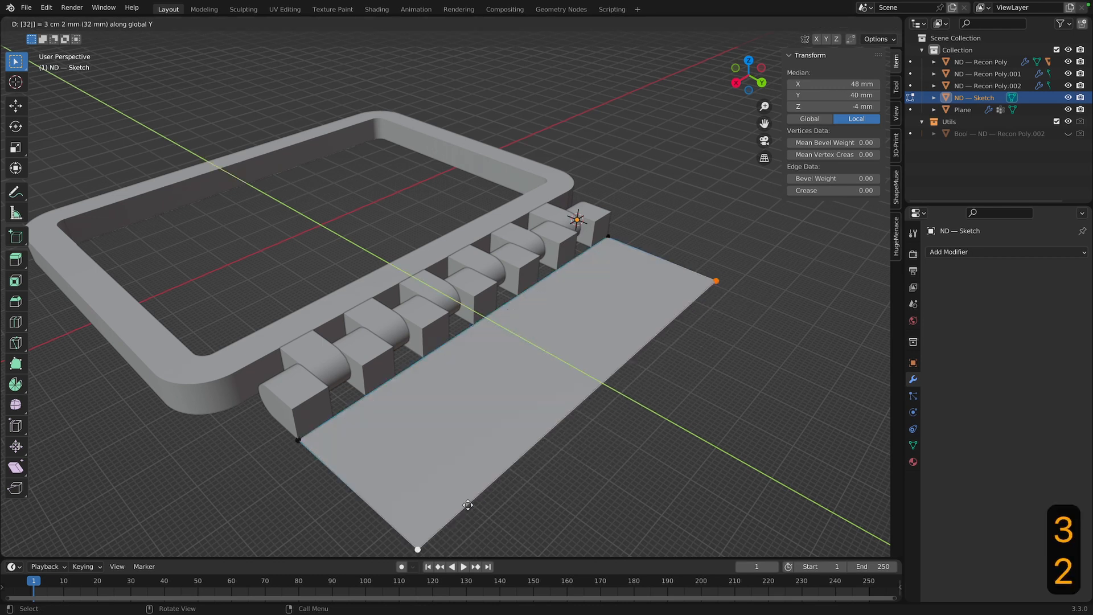
{"action": "key", "text": "BackSpace"}
{"action": "key", "text": "BackSpace"}
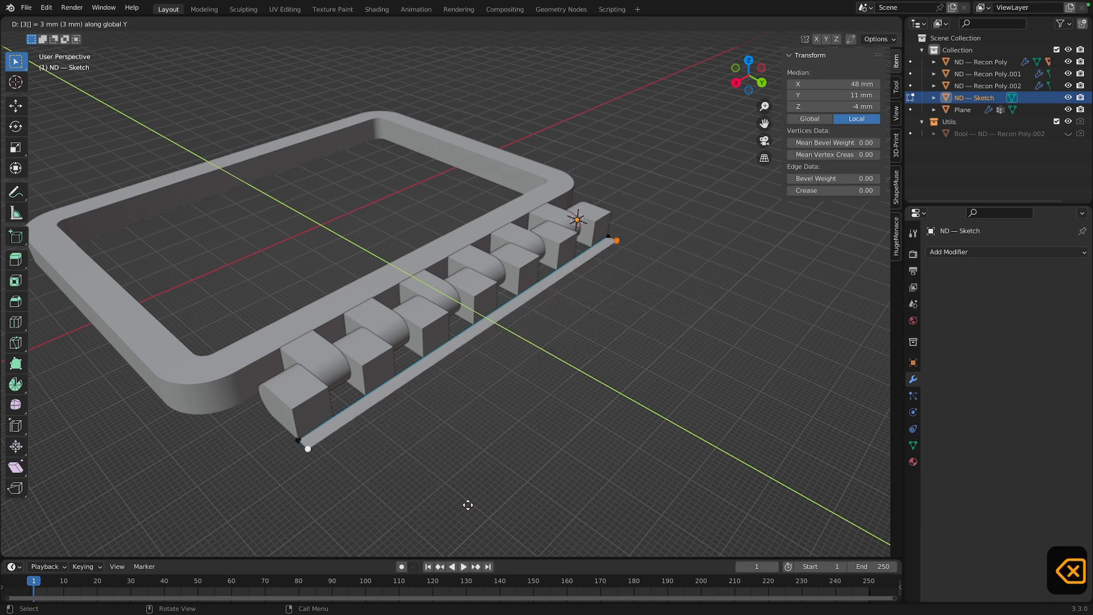
{"action": "type", "text": "24"}
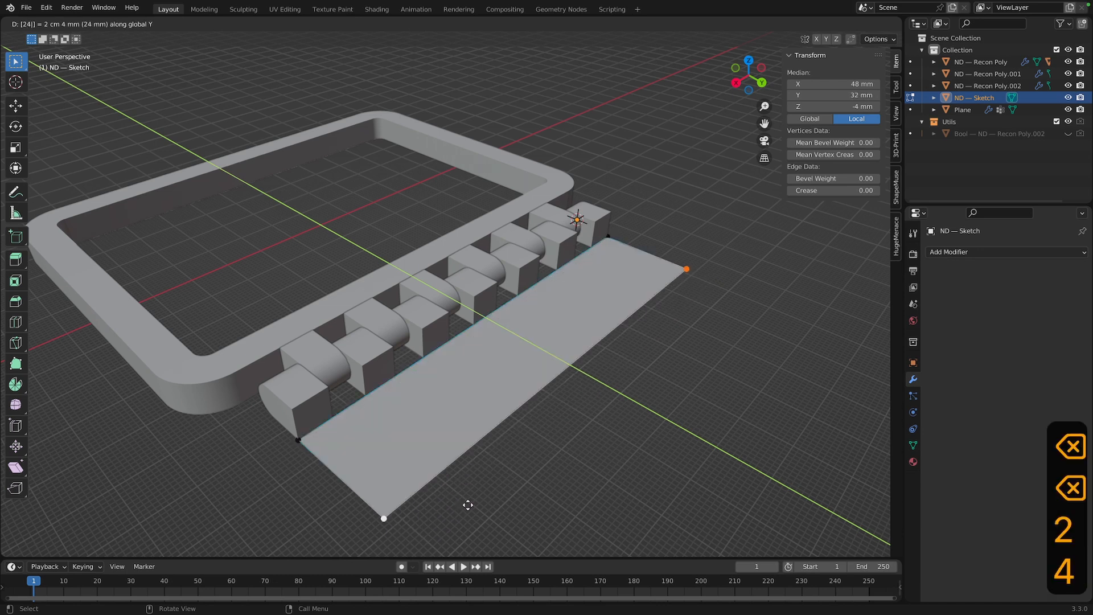
{"action": "key", "text": "BackSpace"}
{"action": "key", "text": "BackSpace"}
{"action": "type", "text": "32"}
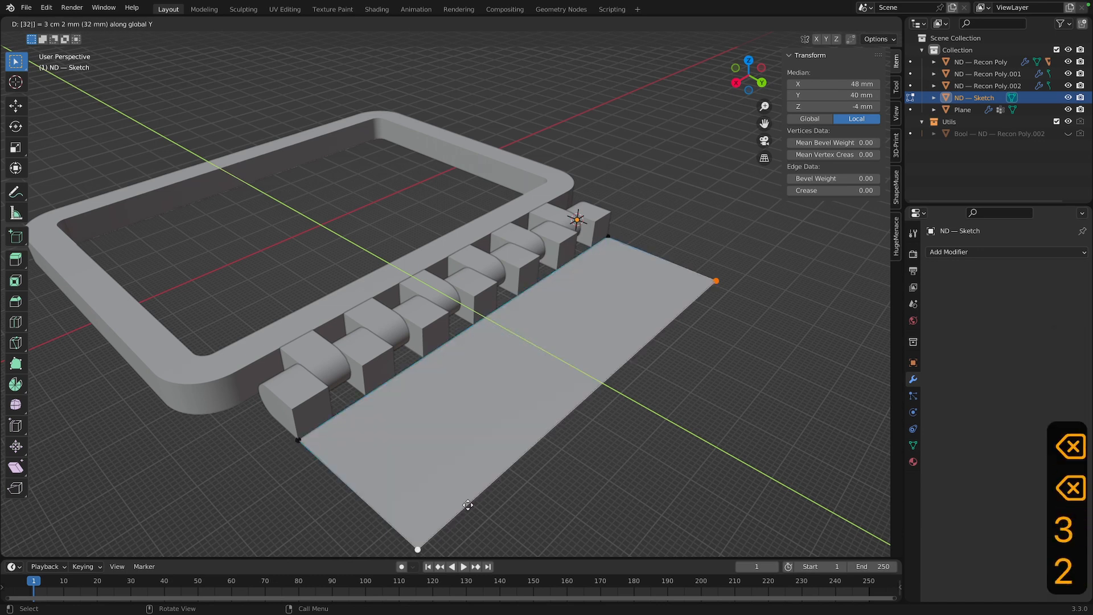
{"action": "key", "text": "Return"}
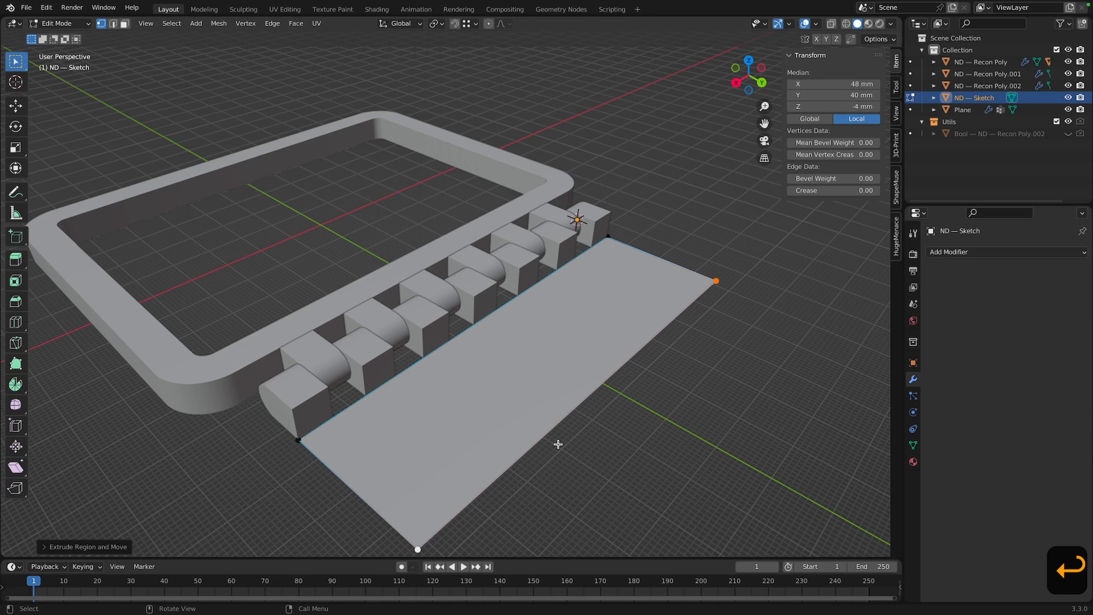
{"action": "middle_click_drag", "start_coordinate": [613, 454], "coordinate": [641, 442]}
{"action": "key", "text": "Tab"}
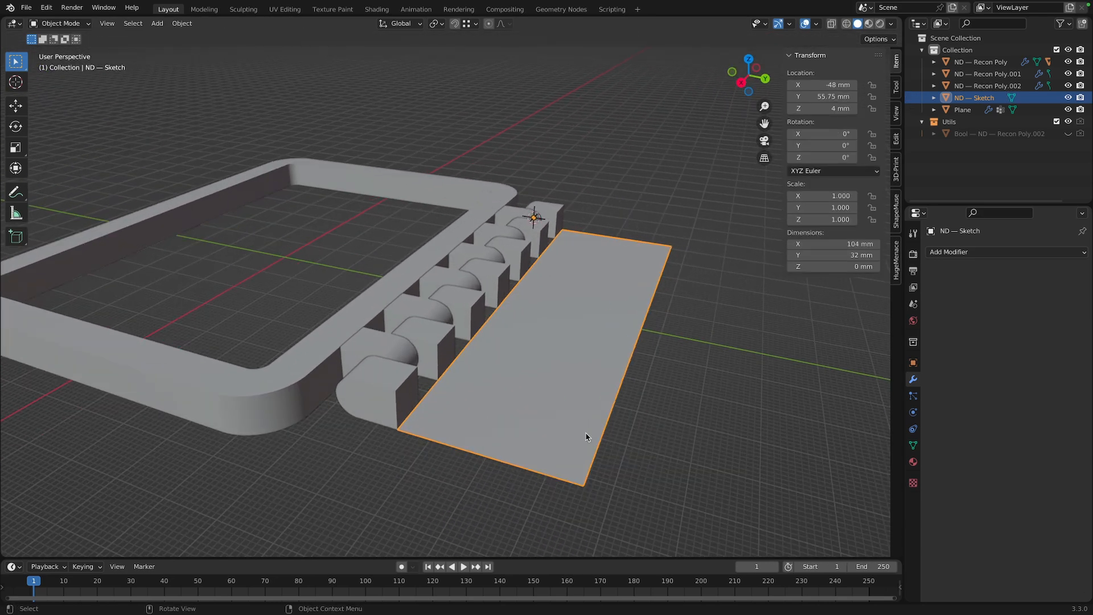
Solidify the plate with ND to 8 mm thickness with Negative weighting, then deselect it
{"action": "key", "text": "f"}
{"action": "left_click", "coordinate": [580, 433]}
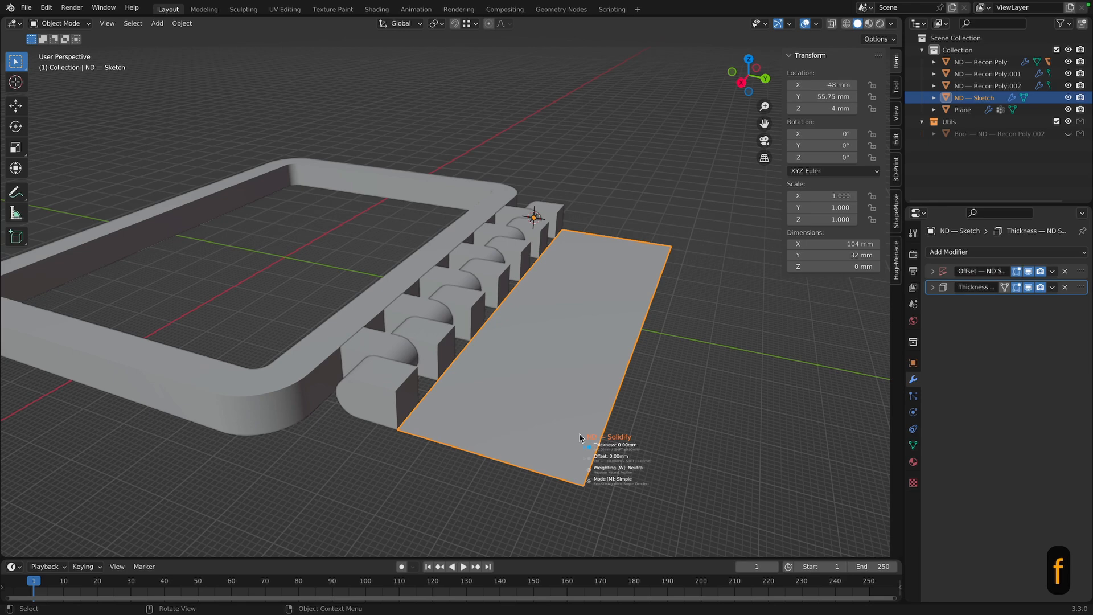
{"action": "type", "text": "8"}
{"action": "key", "text": "w"}
{"action": "key", "text": "w"}
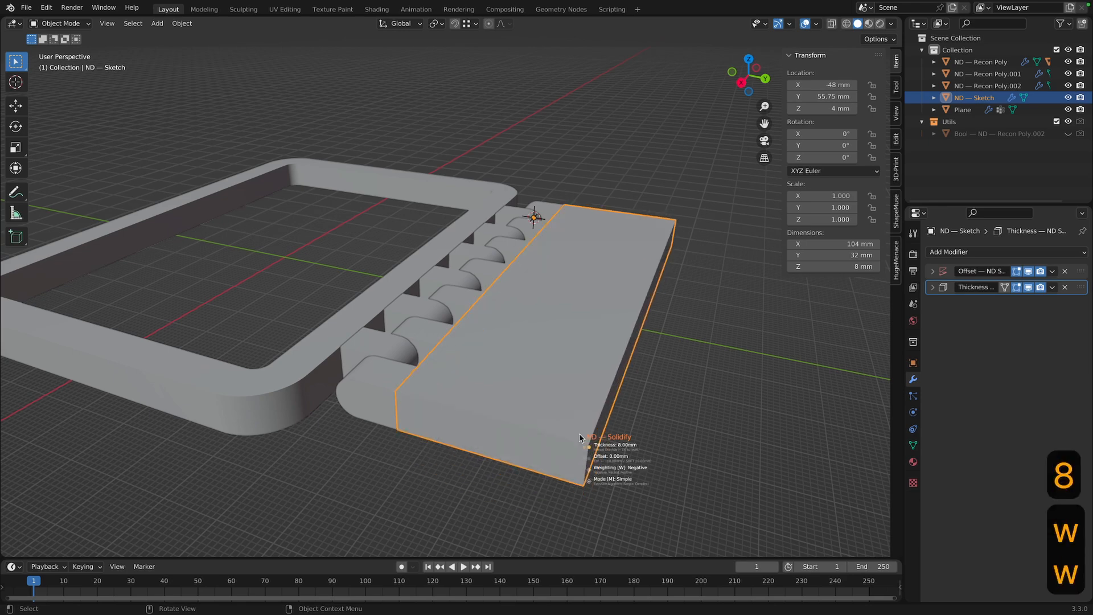
{"action": "key", "text": "Return"}
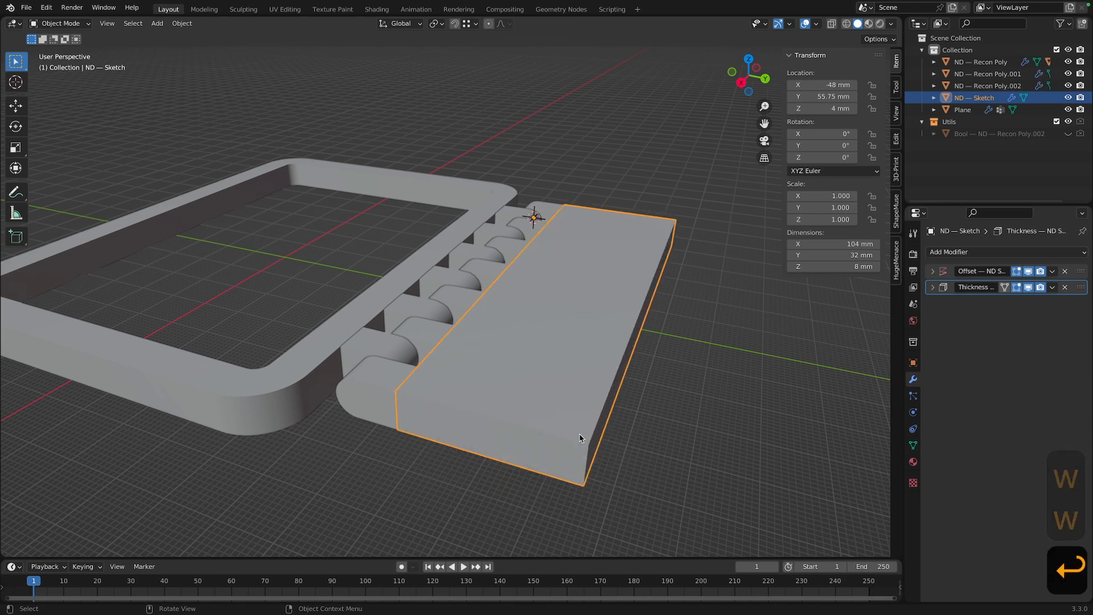
{"action": "middle_click_drag", "start_coordinate": [607, 442], "coordinate": [666, 450]}
{"action": "left_click", "coordinate": [626, 488]}
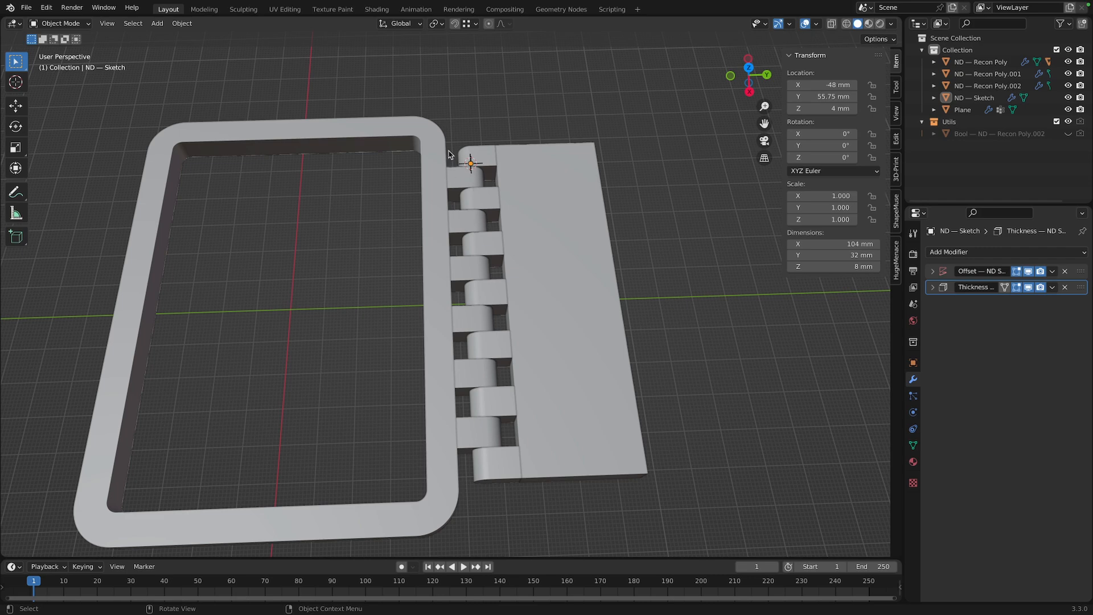
Add a second ND single-vertex sketch and snap its vertex to the lower corner where the end block meets the plate
{"action": "middle_click_drag", "start_coordinate": [532, 499], "coordinate": [521, 472]}
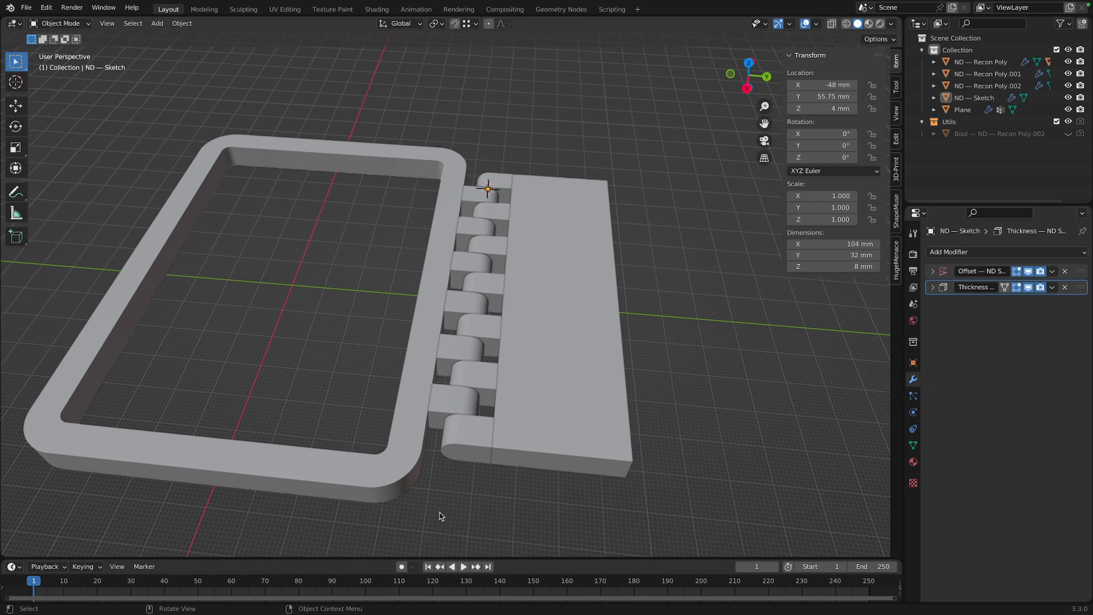
{"action": "key", "text": "f"}
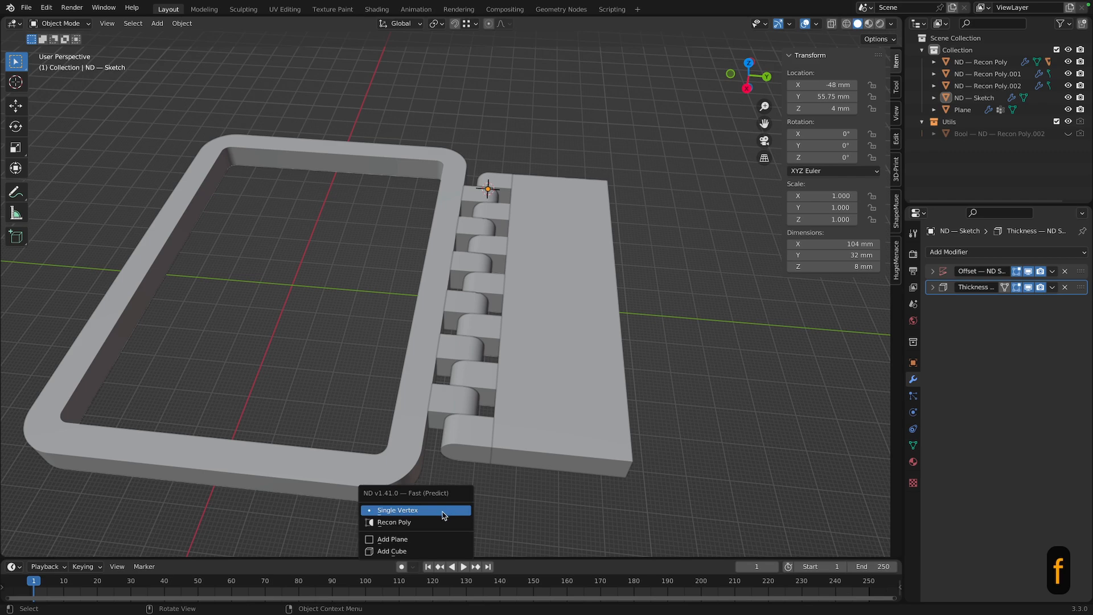
{"action": "left_click", "coordinate": [443, 515]}
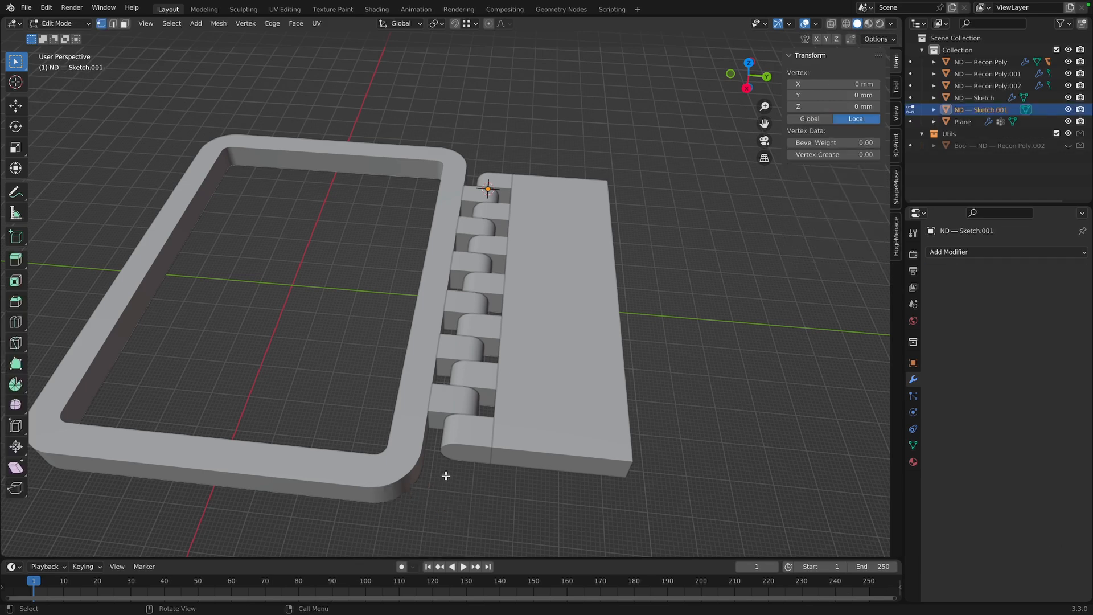
{"action": "key", "text": "g"}
{"action": "left_click", "coordinate": [489, 464]}
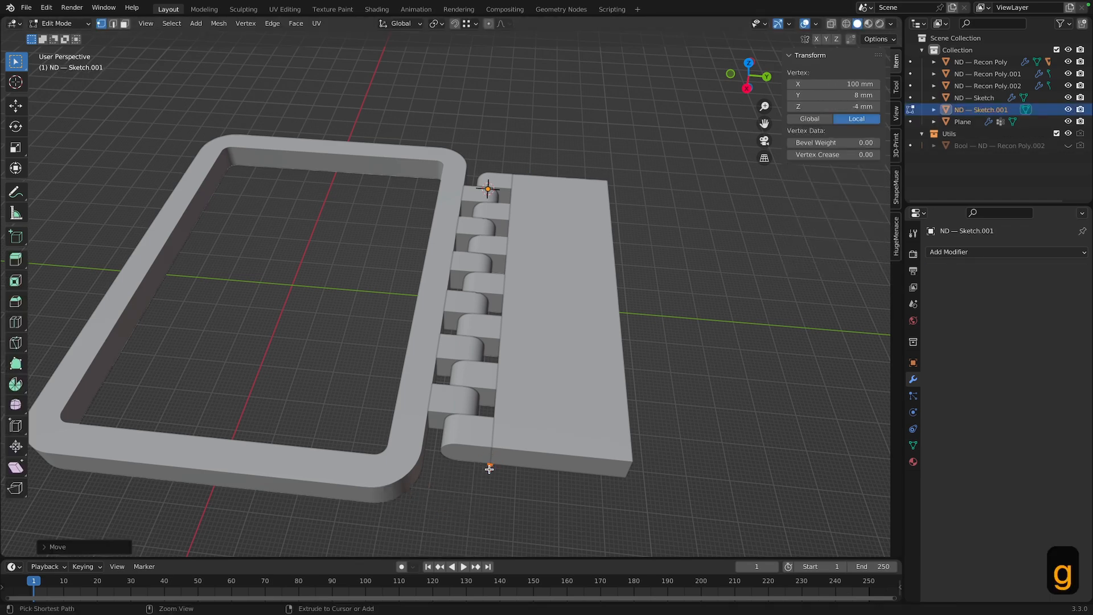
{"action": "mouse_move", "coordinate": [487, 464]}
{"action": "middle_mouse_down"}
{"action": "mouse_move", "coordinate": [473, 486]}
{"action": "mouse_move", "coordinate": [483, 484]}
{"action": "middle_mouse_up"}
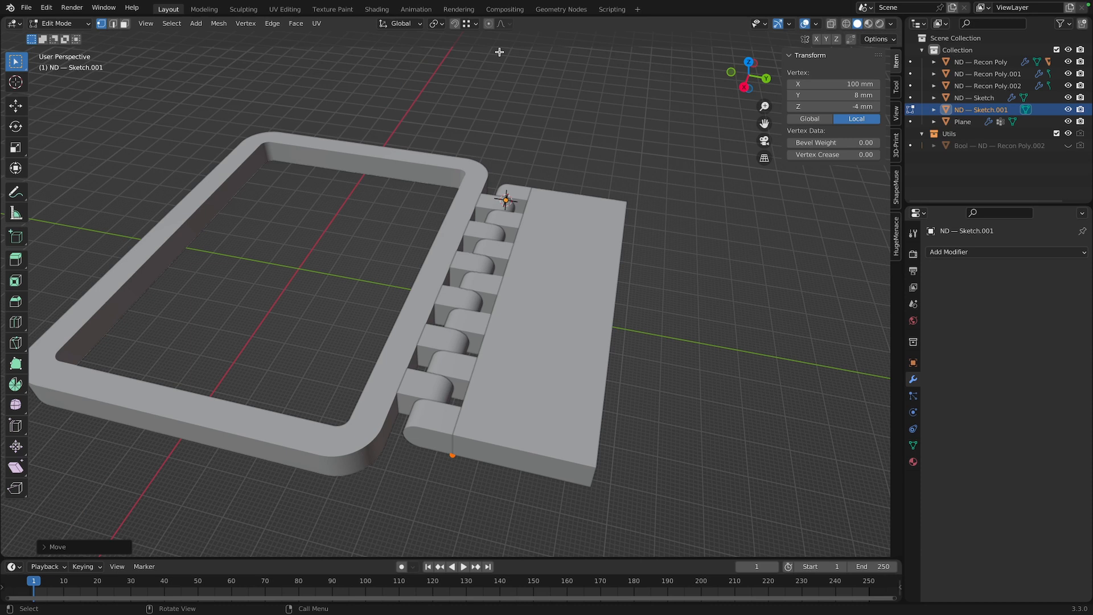
Set snapping to Edge and move the vertex 16 mm along negative Y, in line with the frame's hinge-side edge
{"action": "left_click", "coordinate": [477, 24]}
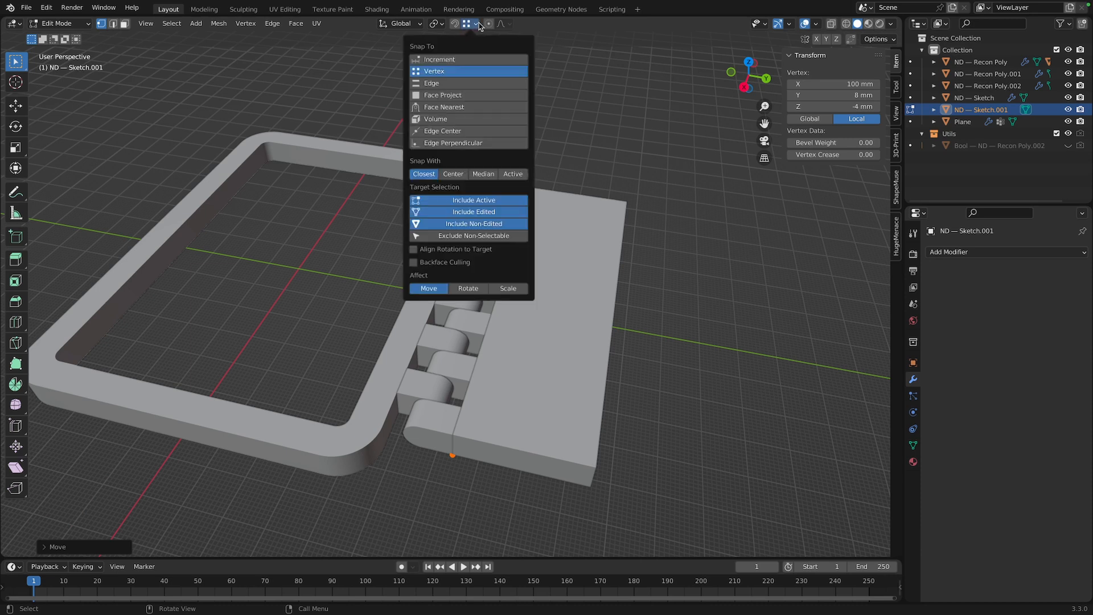
{"action": "left_click", "coordinate": [465, 83]}
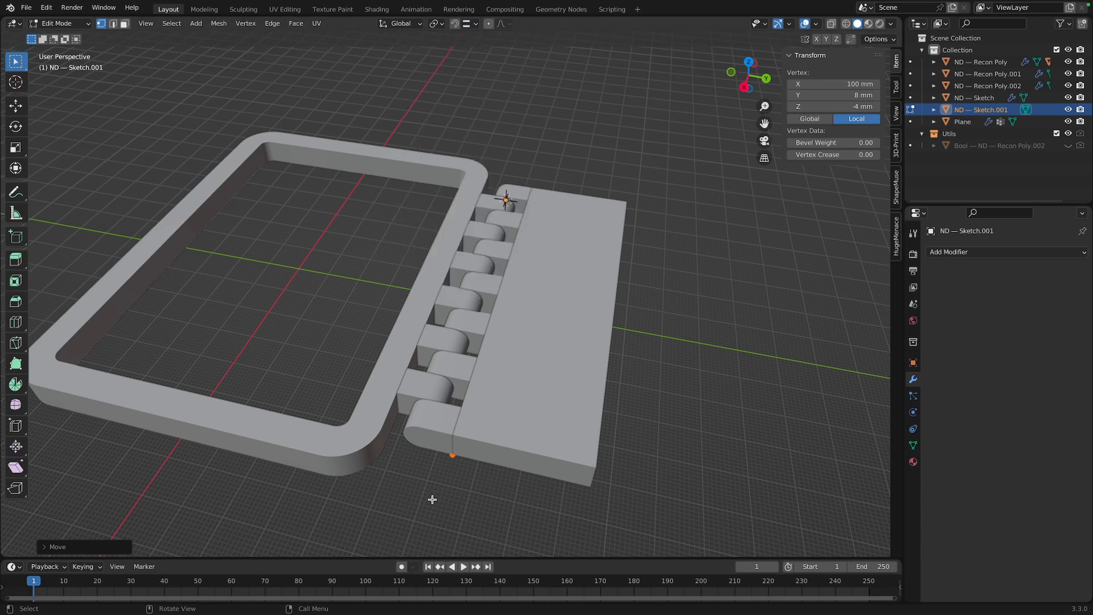
{"action": "key", "text": "g"}
{"action": "key", "text": "y"}
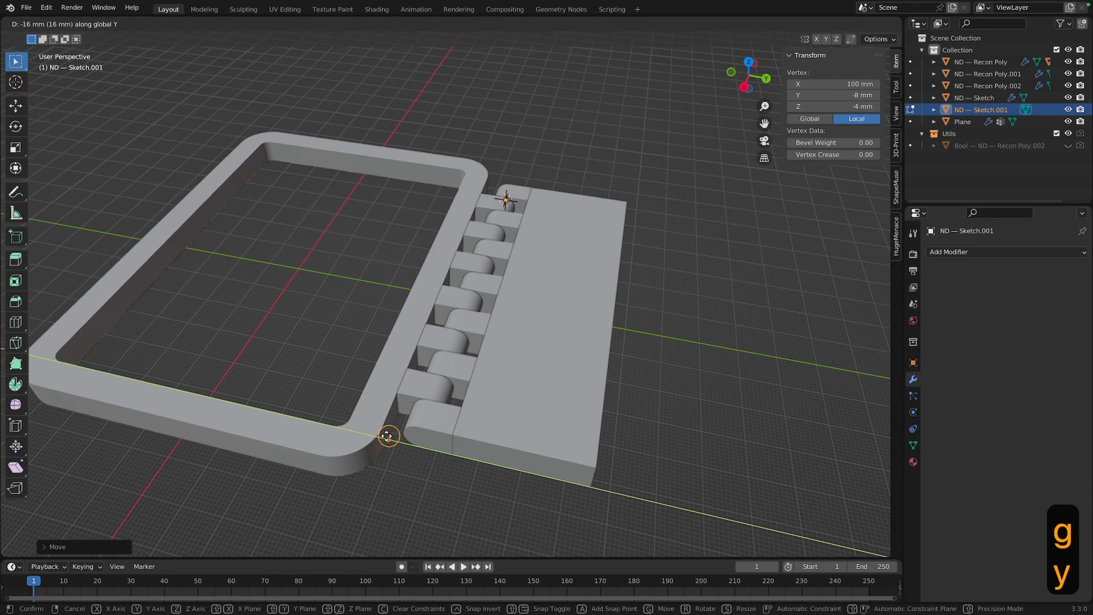
{"action": "left_click", "coordinate": [387, 441]}
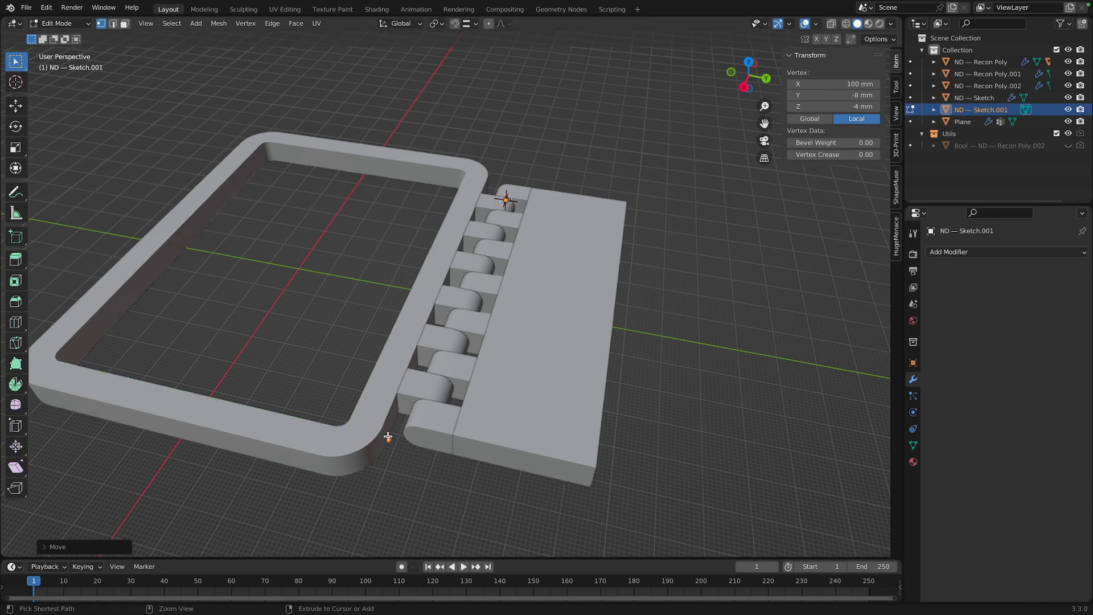
{"action": "middle_click_drag", "start_coordinate": [391, 446], "coordinate": [329, 525]}
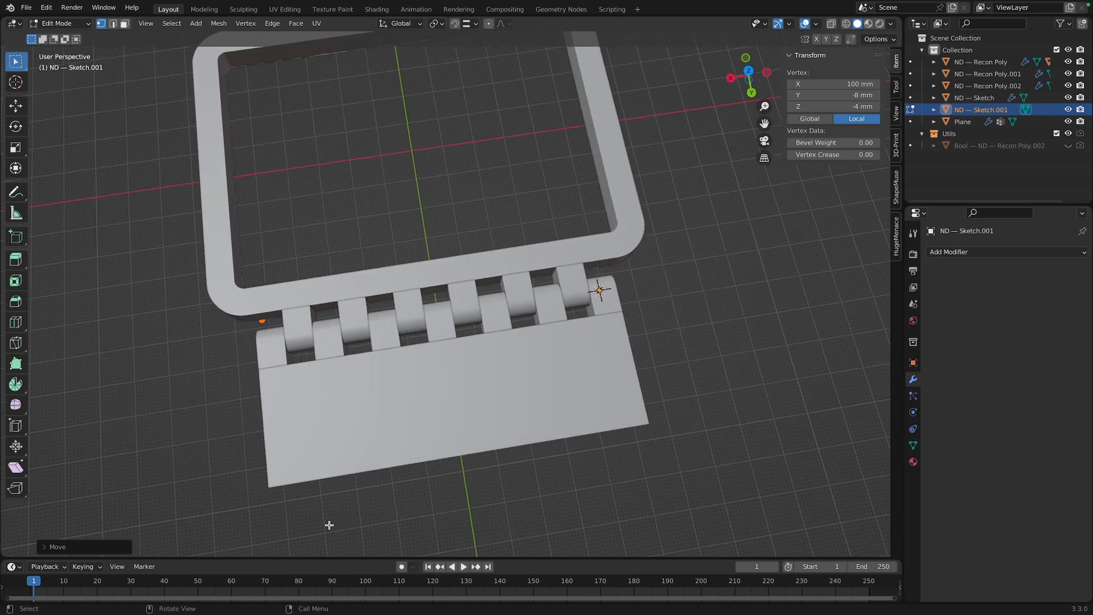
Extrude the vertex 104 mm along negative X beside the frame, aligning its end with the far end of the hinge
{"action": "key", "text": "e"}
{"action": "key", "text": "x"}
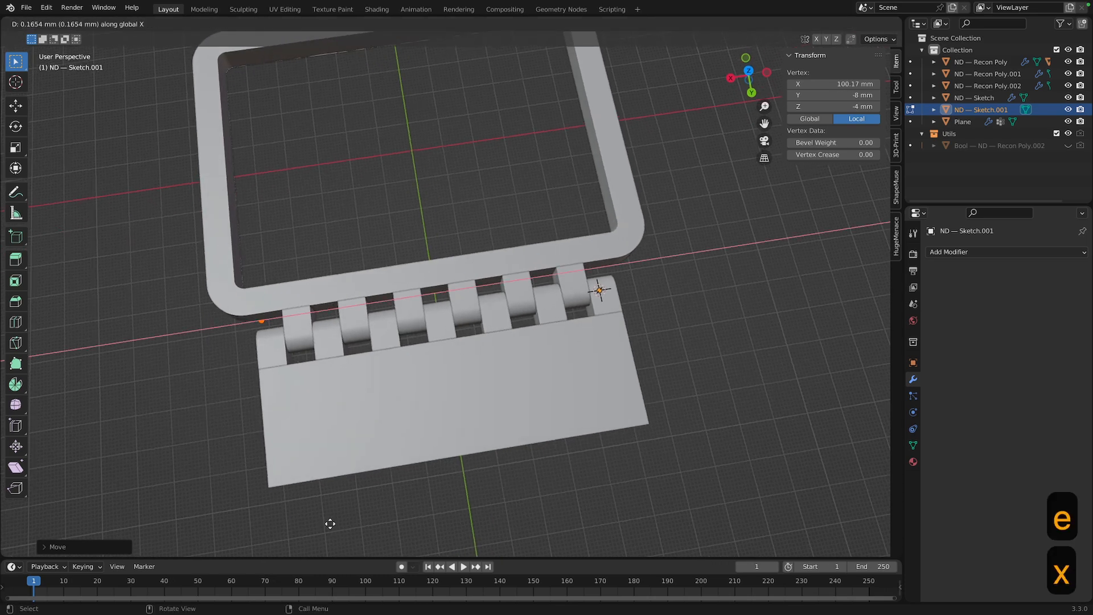
{"action": "left_click", "coordinate": [618, 301]}
{"action": "middle_click_drag", "start_coordinate": [618, 301], "coordinate": [763, 264]}
{"action": "scroll", "coordinate": [450, 430], "scroll_direction": "up", "scroll_amount": 4}
{"action": "middle_click_drag", "start_coordinate": [470, 405], "coordinate": [501, 254], "text": "shift"}
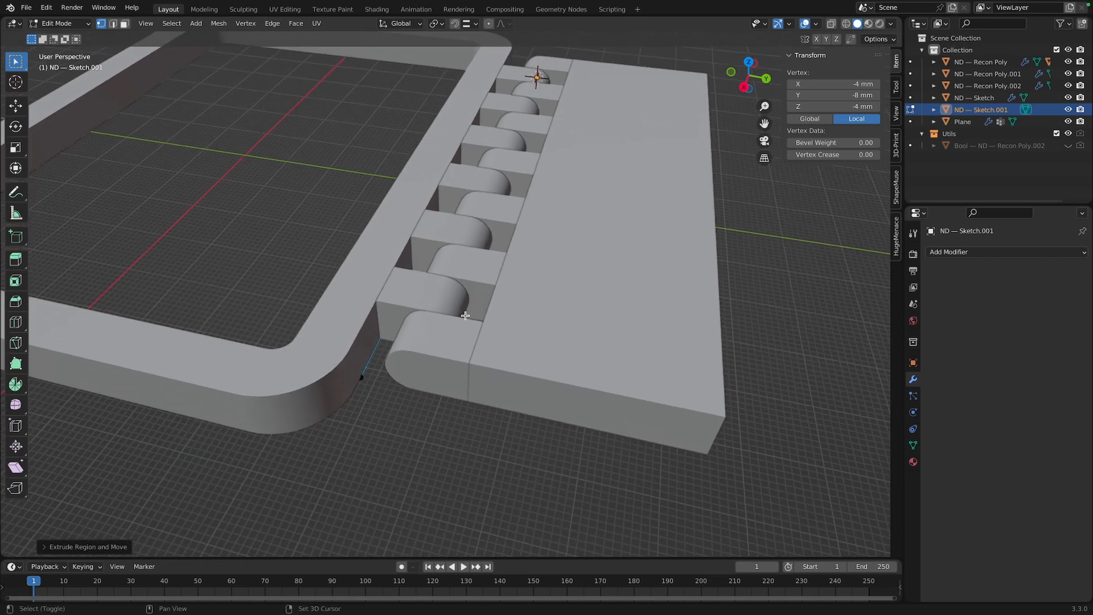
Set snapping to Vertex and select both end vertices of the sketched edge along the frame's hinge side
{"action": "left_click", "coordinate": [742, 89]}
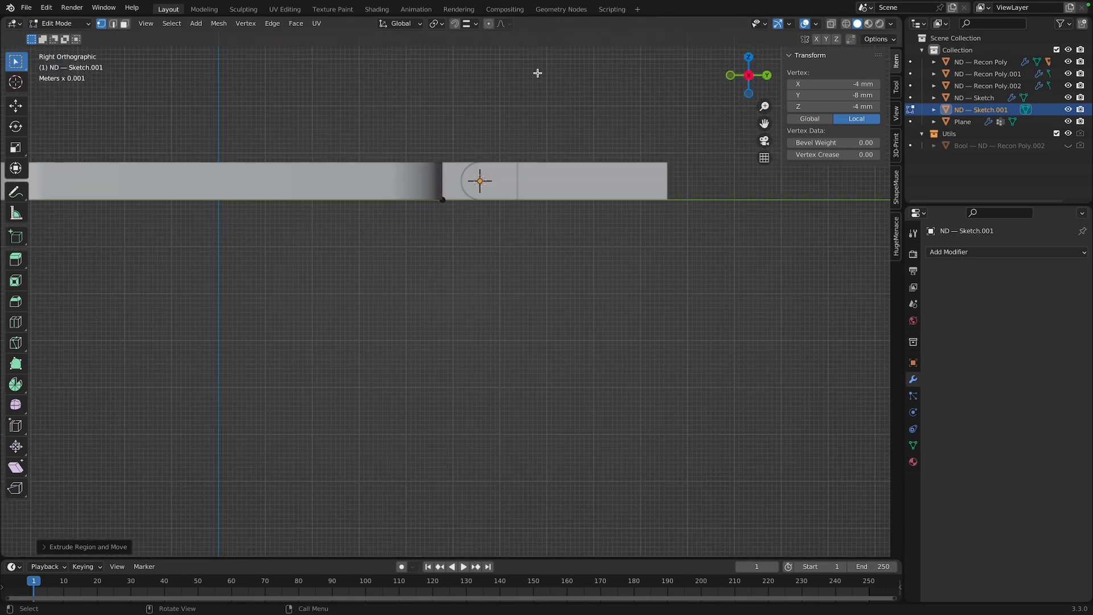
{"action": "left_click", "coordinate": [471, 23]}
{"action": "left_click", "coordinate": [452, 71]}
{"action": "left_click", "coordinate": [442, 199], "text": "shift"}
{"action": "middle_click_drag", "start_coordinate": [449, 214], "coordinate": [454, 283]}
{"action": "key", "text": "alt+z"}
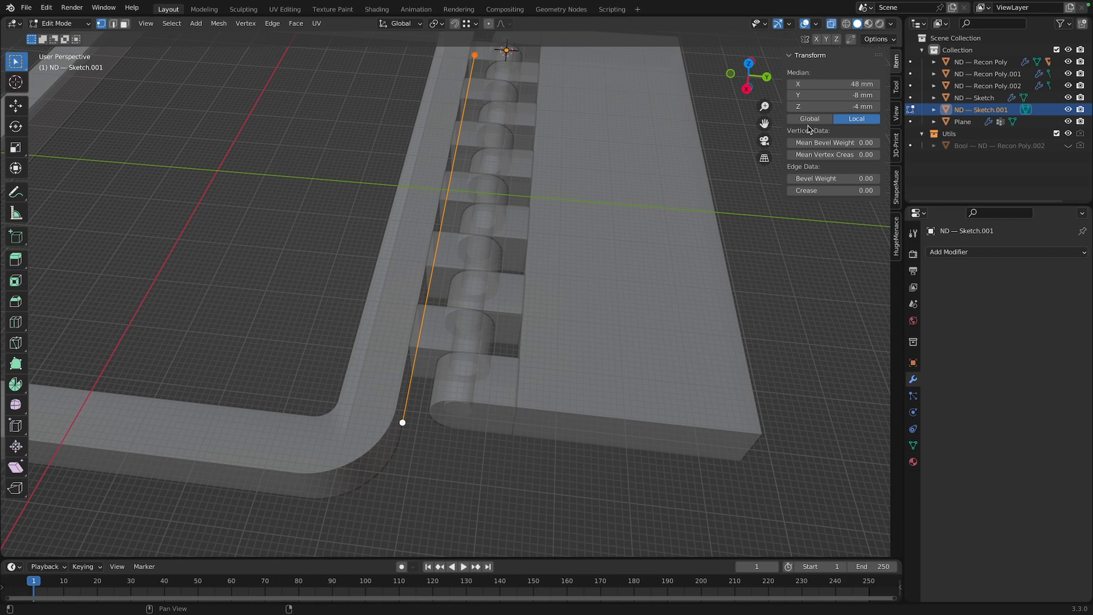
Extrude the edge 4 mm along Y, snapping to the rounded front of the end knuckle, and return to Object Mode
{"action": "left_click", "coordinate": [747, 91]}
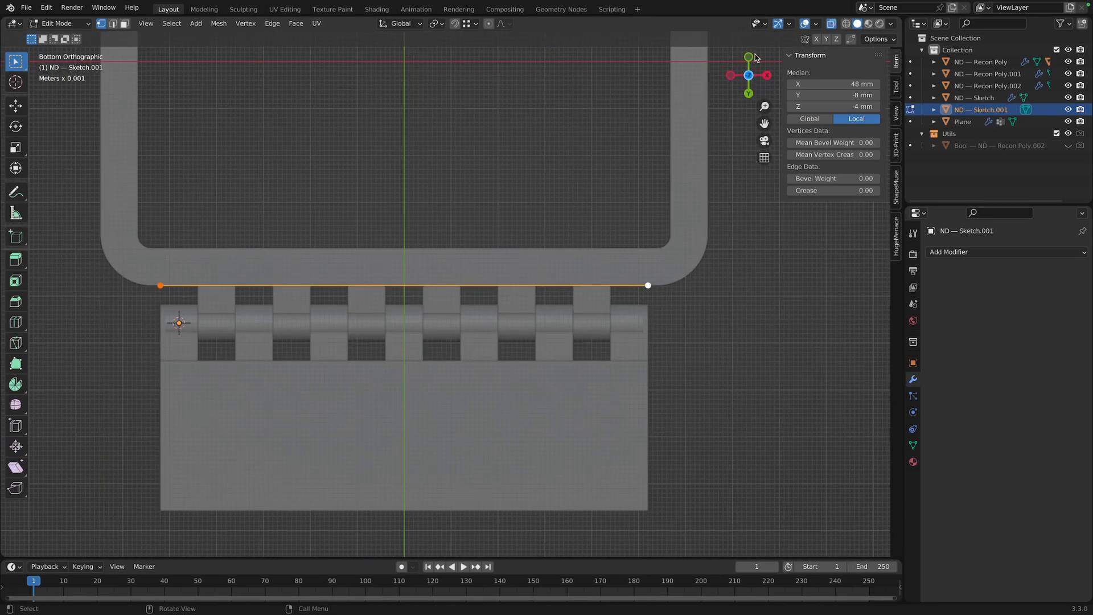
{"action": "left_click", "coordinate": [767, 77]}
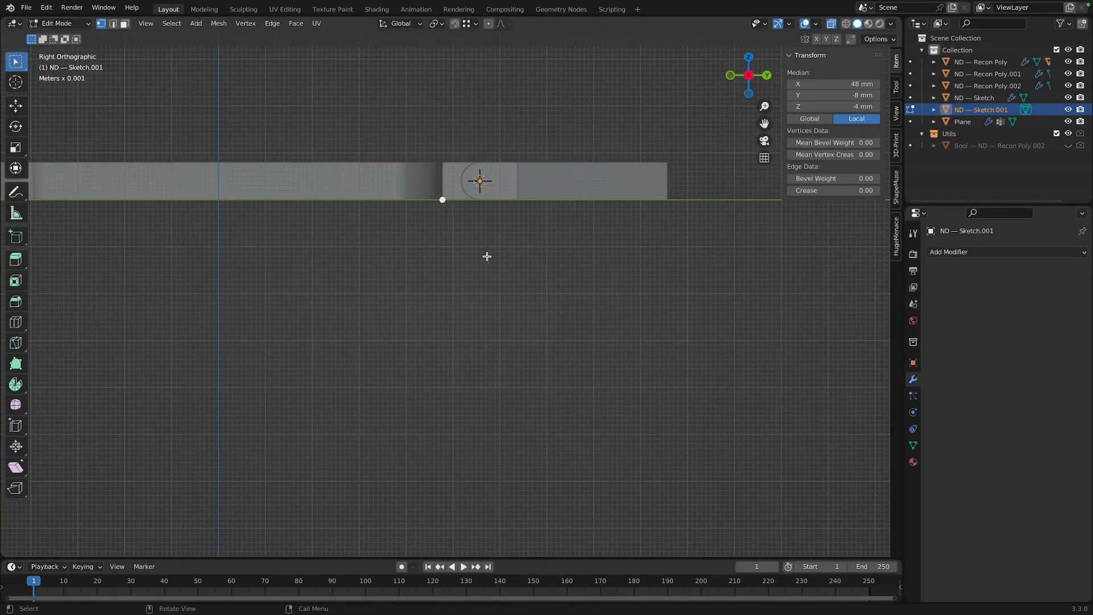
{"action": "scroll", "coordinate": [481, 231], "scroll_direction": "up", "scroll_amount": 3}
{"action": "middle_click_drag", "start_coordinate": [481, 231], "coordinate": [421, 300], "text": "shift"}
{"action": "key", "text": "e"}
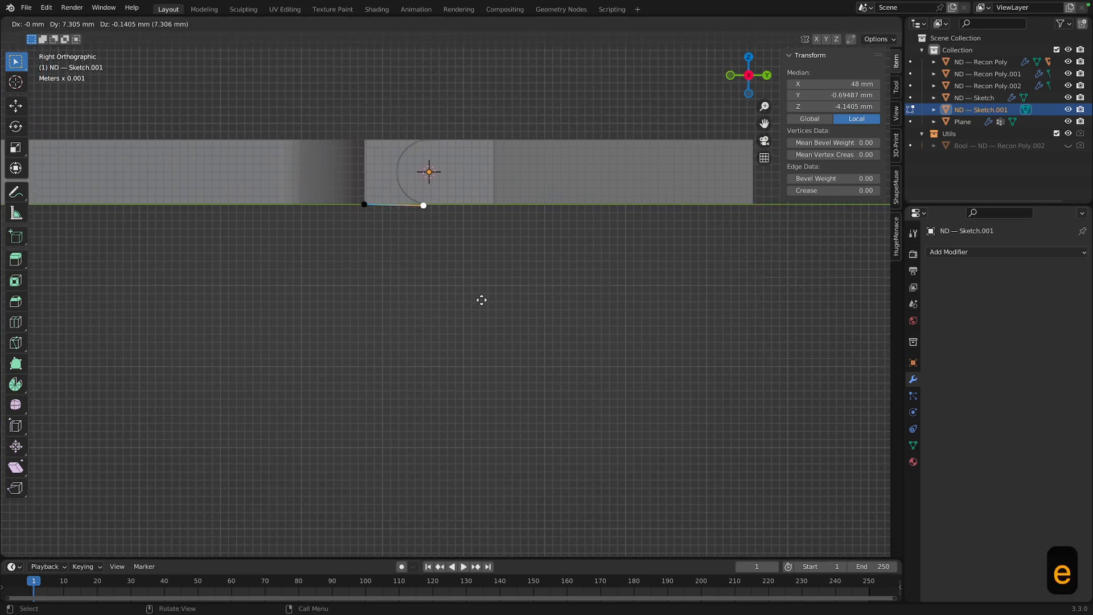
{"action": "key", "text": "y"}
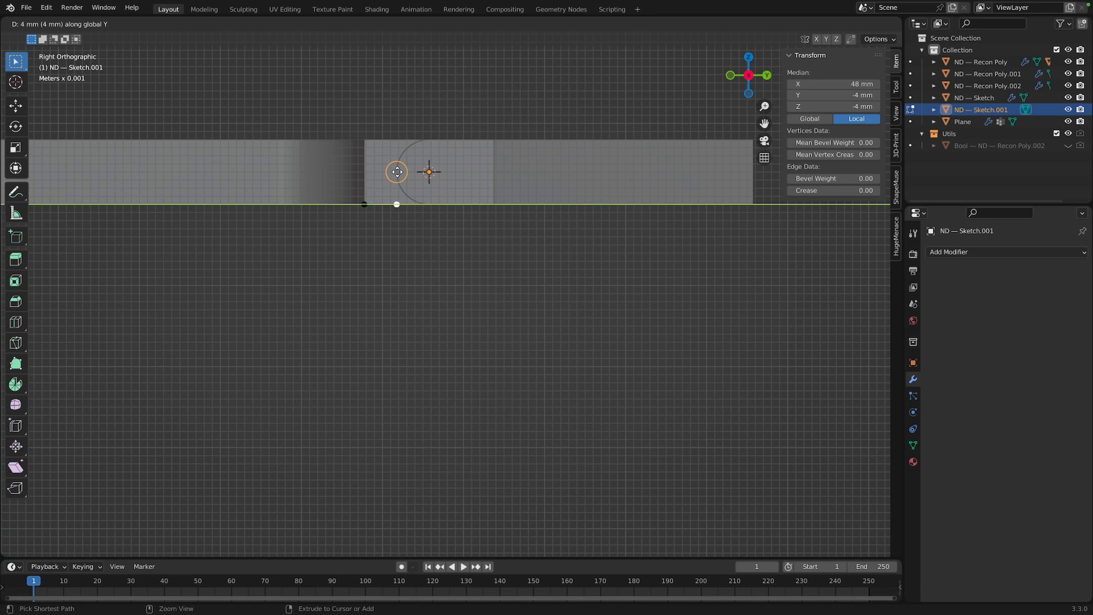
{"action": "left_click", "coordinate": [397, 172]}
{"action": "middle_click_drag", "start_coordinate": [414, 171], "coordinate": [422, 207]}
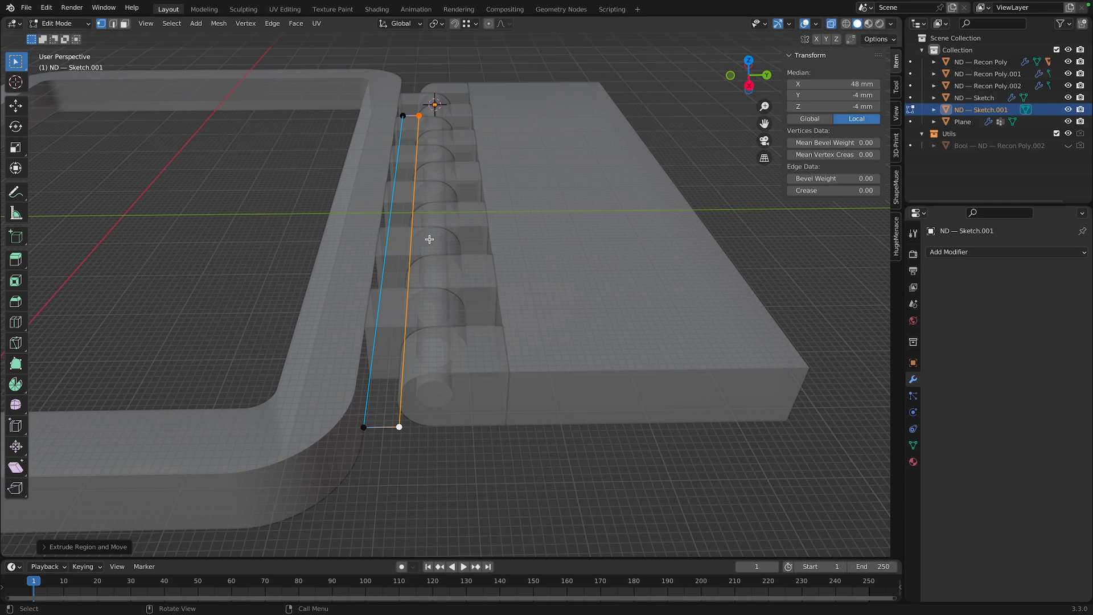
{"action": "key", "text": "Tab"}
{"action": "key", "text": "alt+z"}
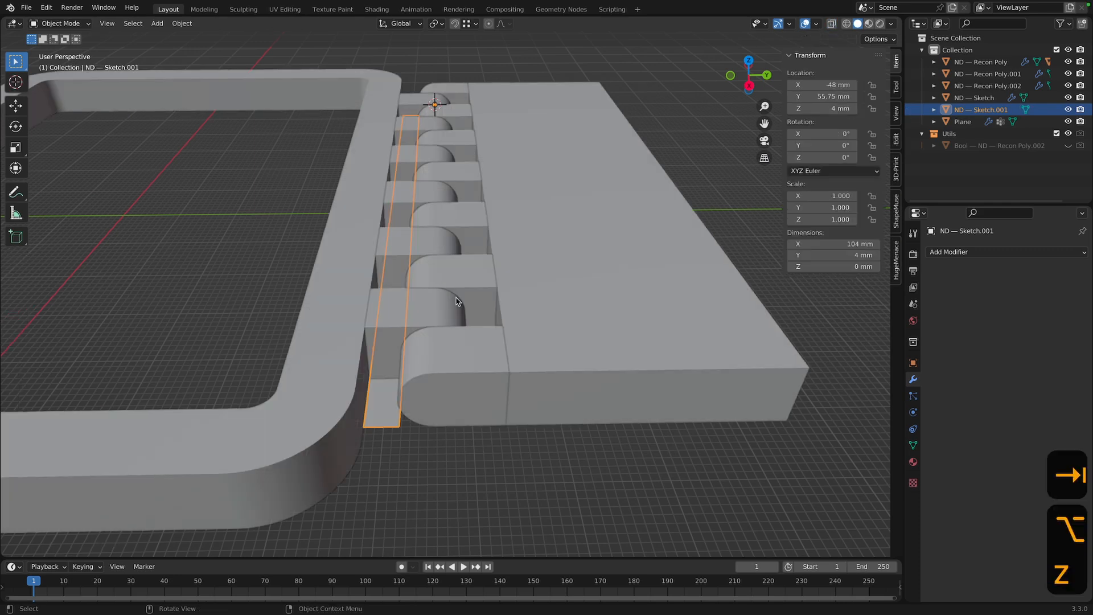
Solidify the narrow strip with ND to 8 mm thickness with Negative weighting
{"action": "key", "text": "f"}
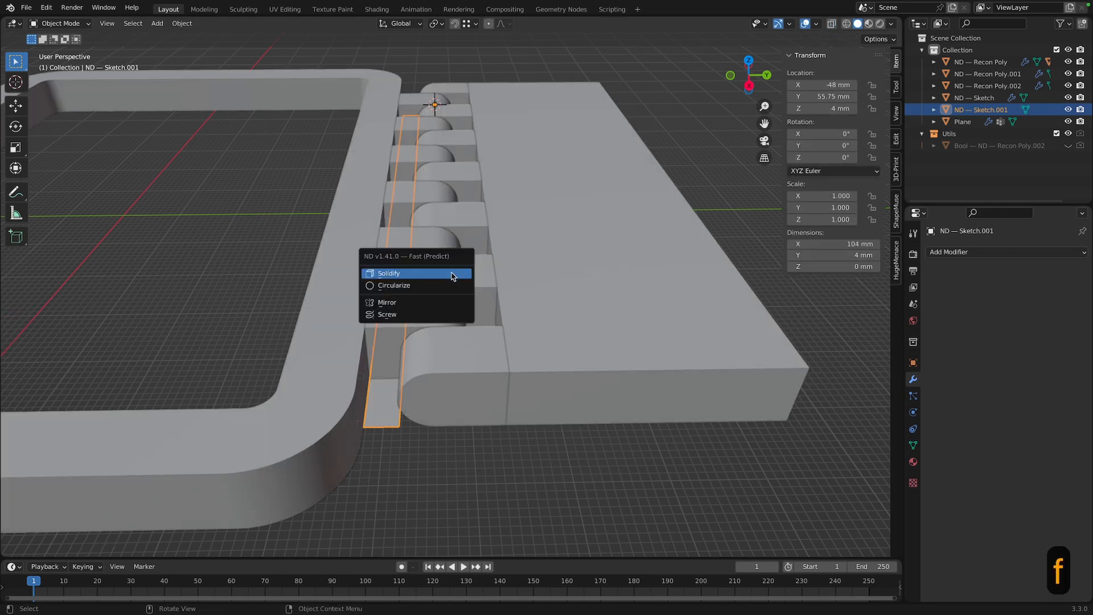
{"action": "left_click", "coordinate": [451, 271]}
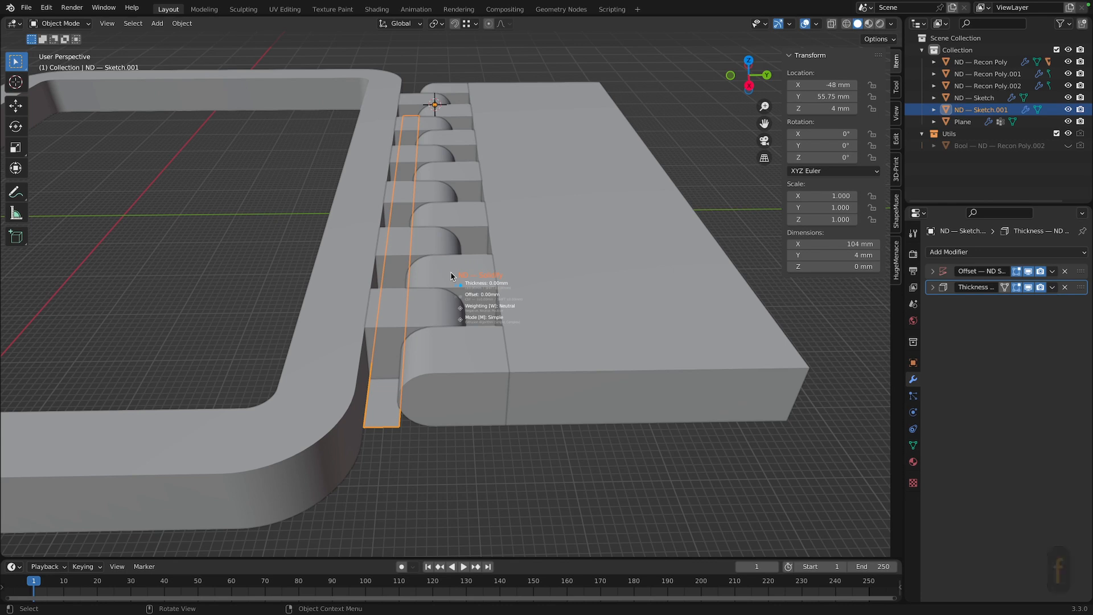
{"action": "key", "text": "8"}
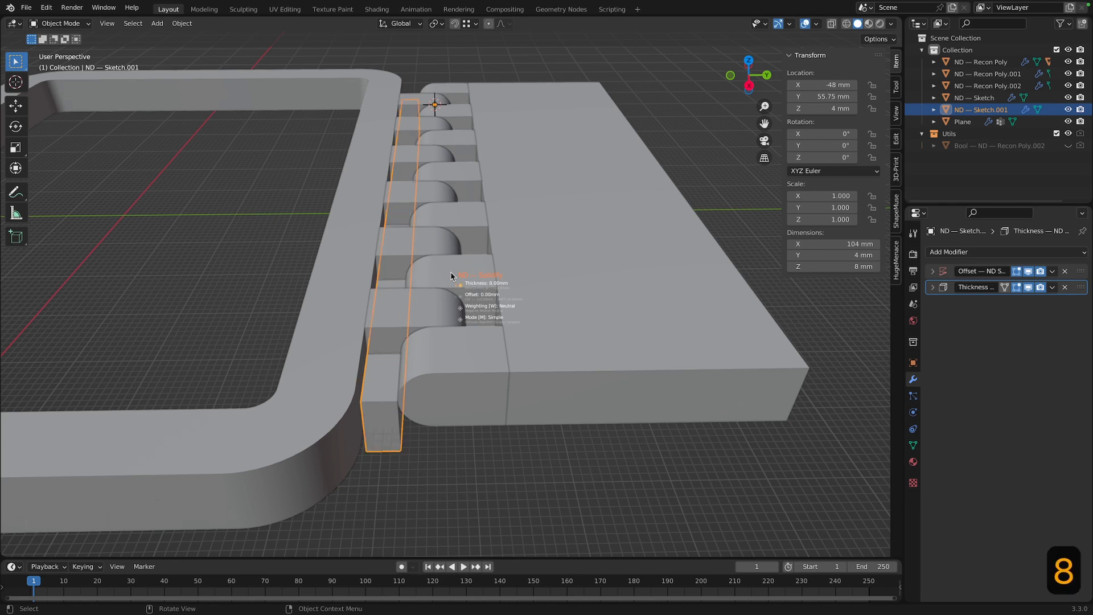
{"action": "key", "text": "w"}
{"action": "key", "text": "w"}
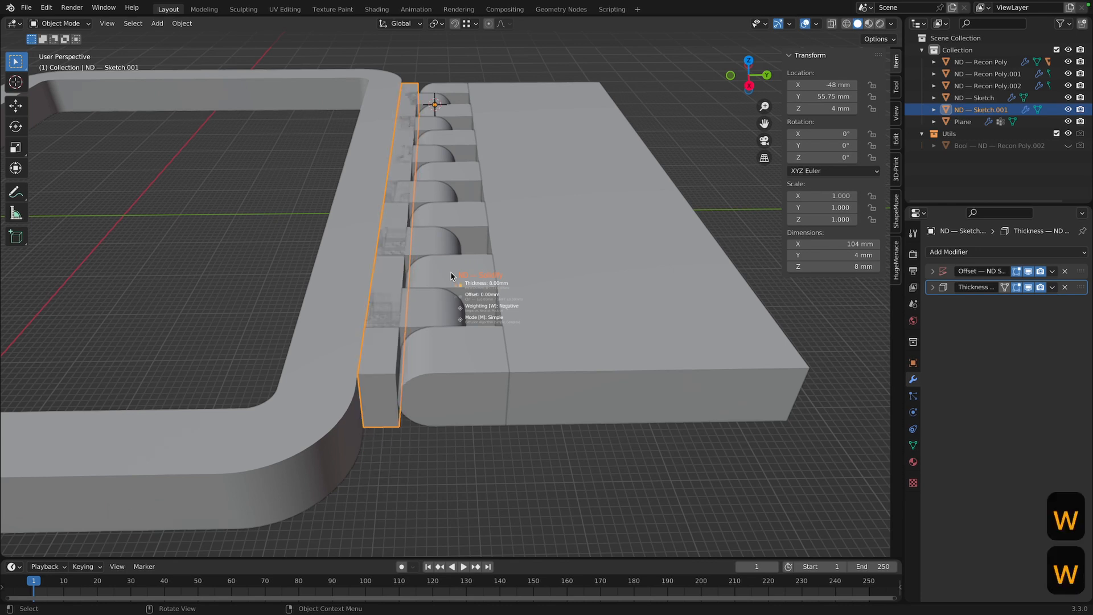
{"action": "key", "text": "Return"}
{"action": "middle_click_drag", "start_coordinate": [451, 276], "coordinate": [467, 335]}
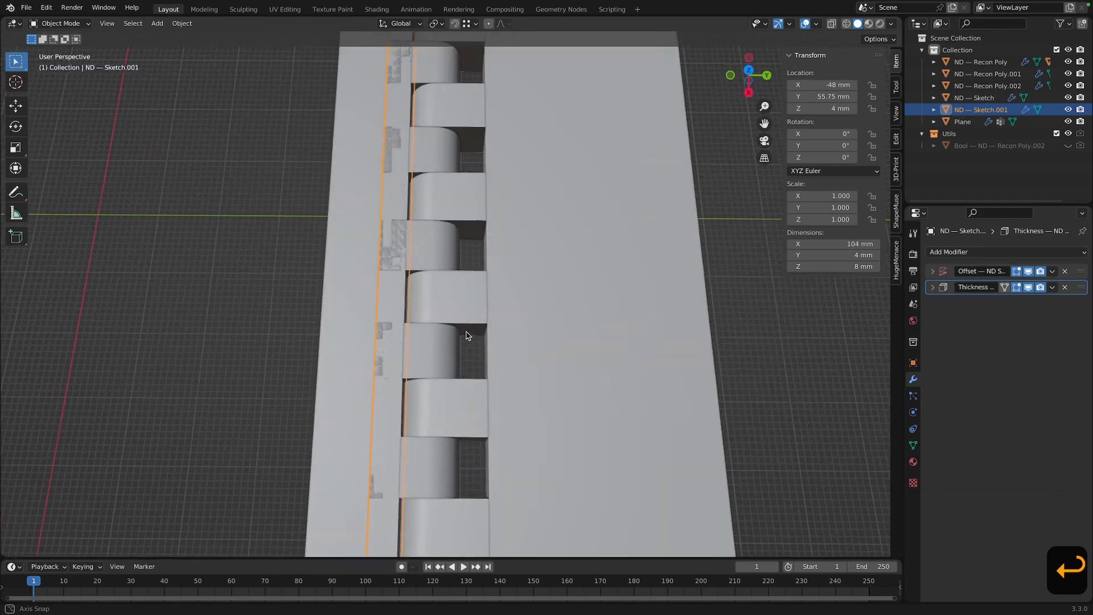
{"action": "mouse_move", "coordinate": [361, 285]}
{"action": "middle_mouse_down"}
{"action": "mouse_move", "coordinate": [414, 254]}
{"action": "mouse_move", "coordinate": [406, 231]}
{"action": "mouse_move", "coordinate": [384, 292]}
{"action": "mouse_move", "coordinate": [414, 331]}
{"action": "mouse_move", "coordinate": [447, 333]}
{"action": "mouse_move", "coordinate": [394, 309]}
{"action": "mouse_move", "coordinate": [418, 414]}
{"action": "middle_mouse_up"}
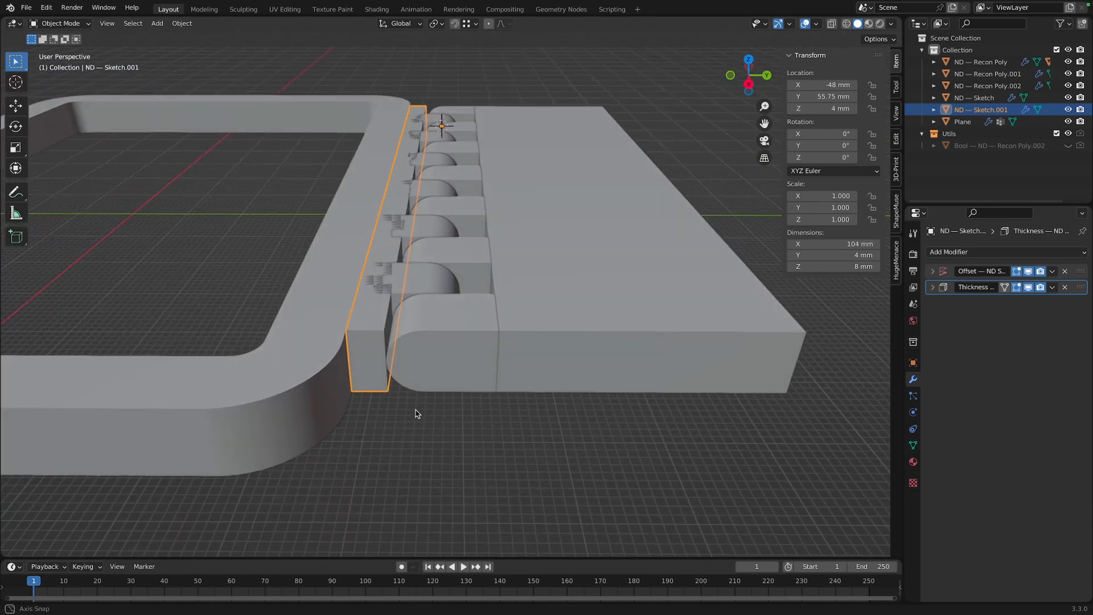
Move the strip's knuckle-side edge -0.2 mm along Y, away from the rounded knuckles, and return to Object Mode
{"action": "key", "text": "Tab"}
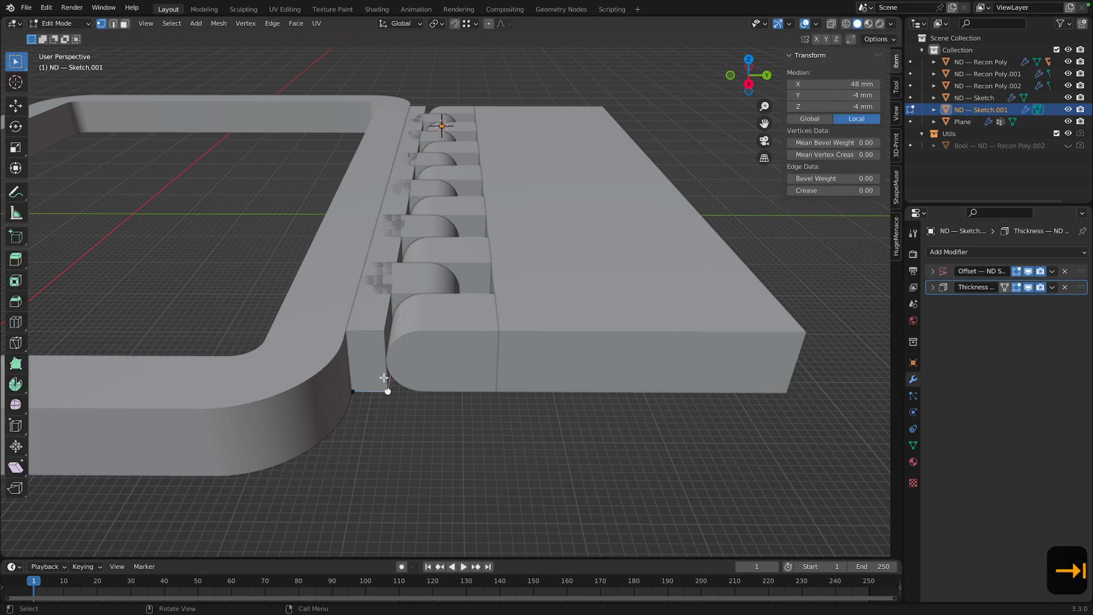
{"action": "left_click", "coordinate": [386, 391]}
{"action": "middle_click_drag", "start_coordinate": [561, 256], "coordinate": [630, 146]}
{"action": "key", "text": "alt+z"}
{"action": "left_click", "coordinate": [584, 51], "text": "shift"}
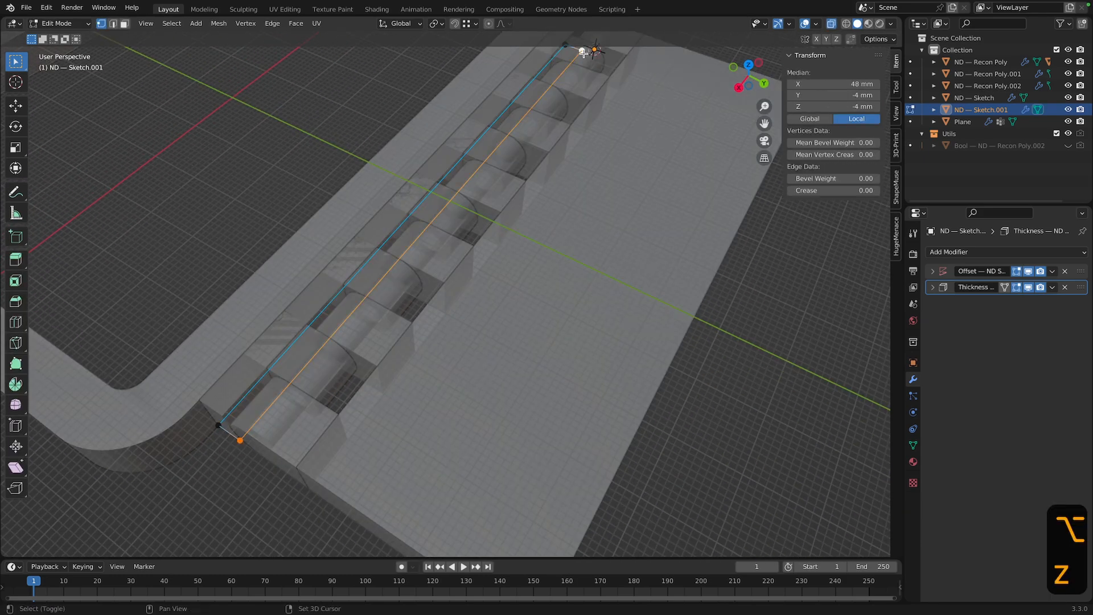
{"action": "middle_click_drag", "start_coordinate": [584, 52], "coordinate": [635, 157]}
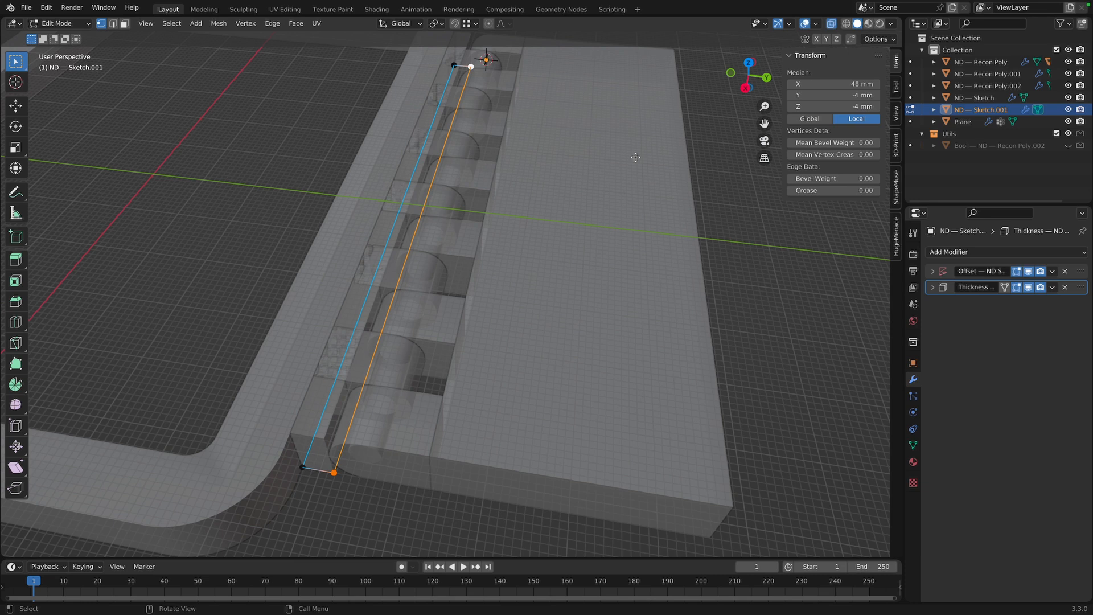
{"action": "key", "text": "g"}
{"action": "key", "text": "y"}
{"action": "key", "text": "0"}
{"action": "key", "text": "period"}
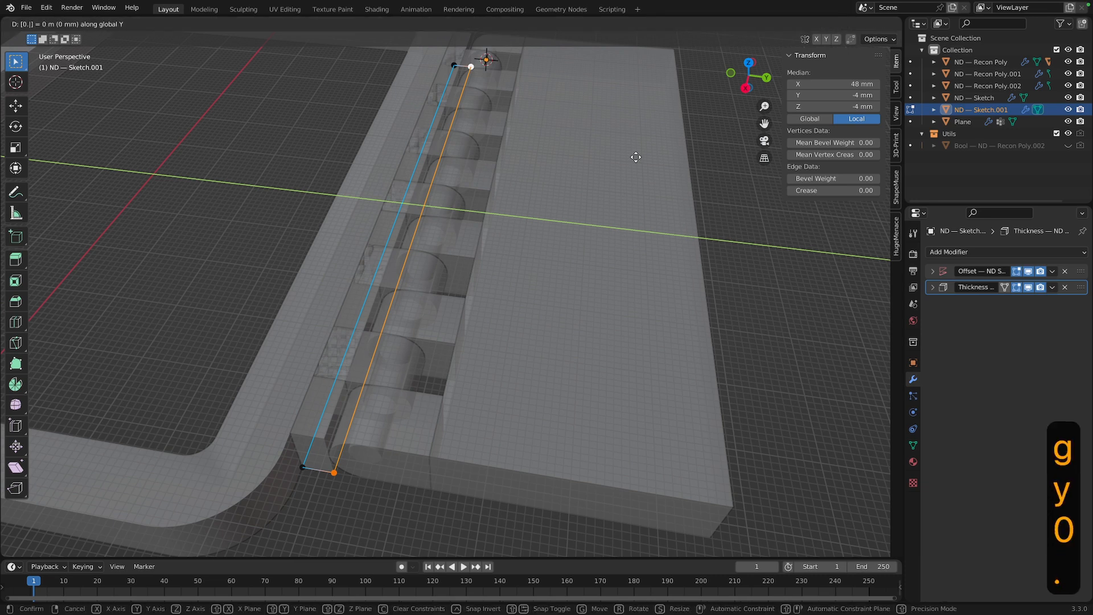
{"action": "key", "text": "2"}
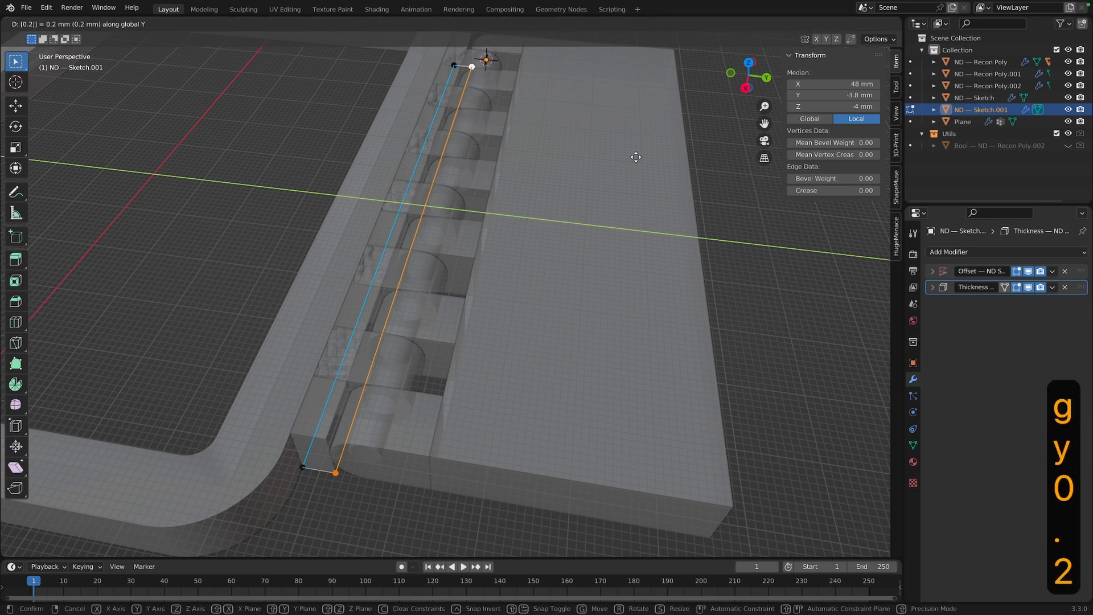
{"action": "key", "text": "minus"}
{"action": "key", "text": "Return"}
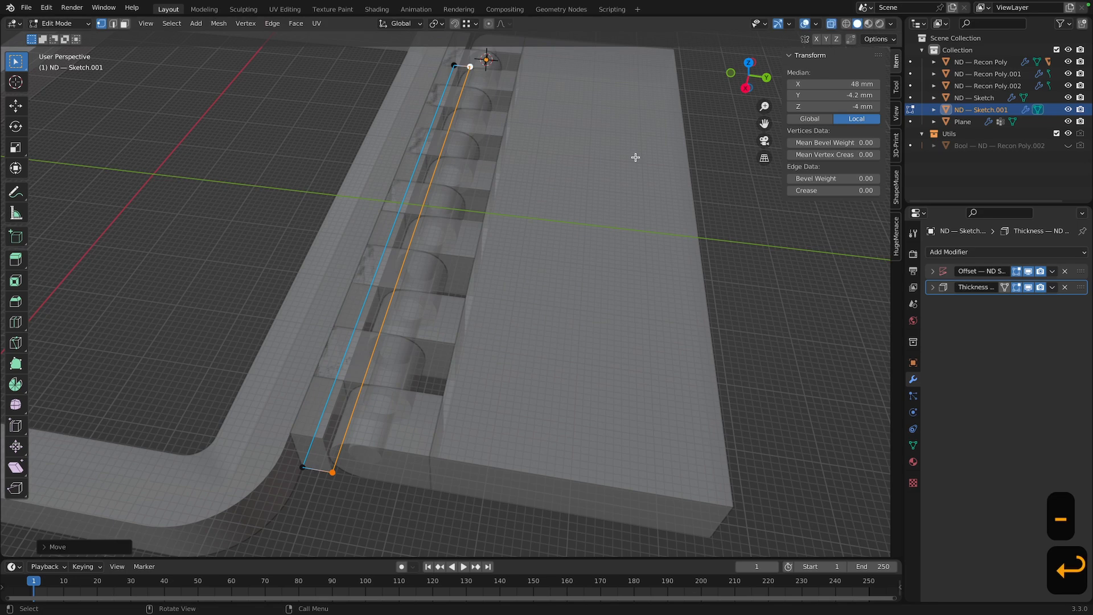
{"action": "key", "text": "alt+z"}
{"action": "middle_click_drag", "start_coordinate": [634, 158], "coordinate": [616, 183]}
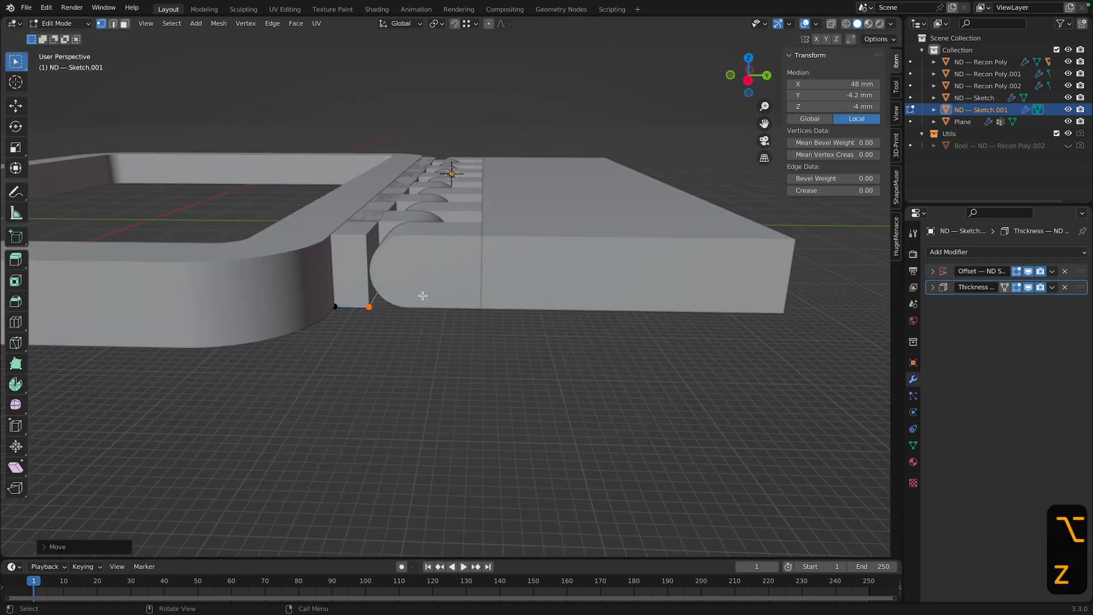
{"action": "middle_click_drag", "start_coordinate": [407, 284], "coordinate": [440, 283]}
{"action": "key", "text": "Tab"}
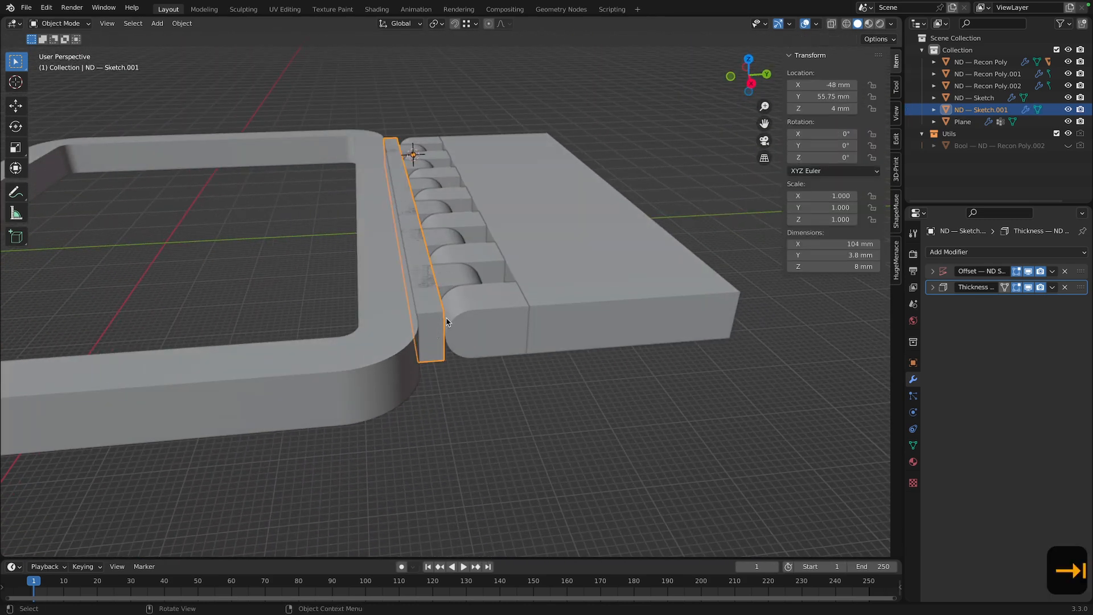
Duplicate the strip and move the copy 12.2 mm along Y to align with the hinge plate's edge, then deselect it
{"action": "middle_click_drag", "start_coordinate": [446, 321], "coordinate": [479, 356]}
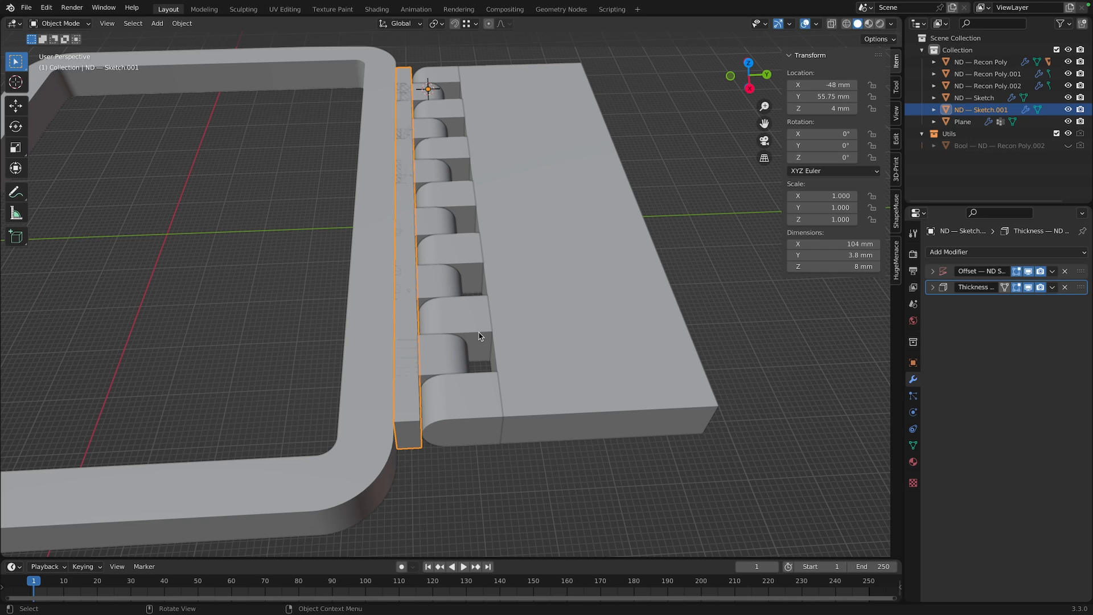
{"action": "key", "text": "shift+d"}
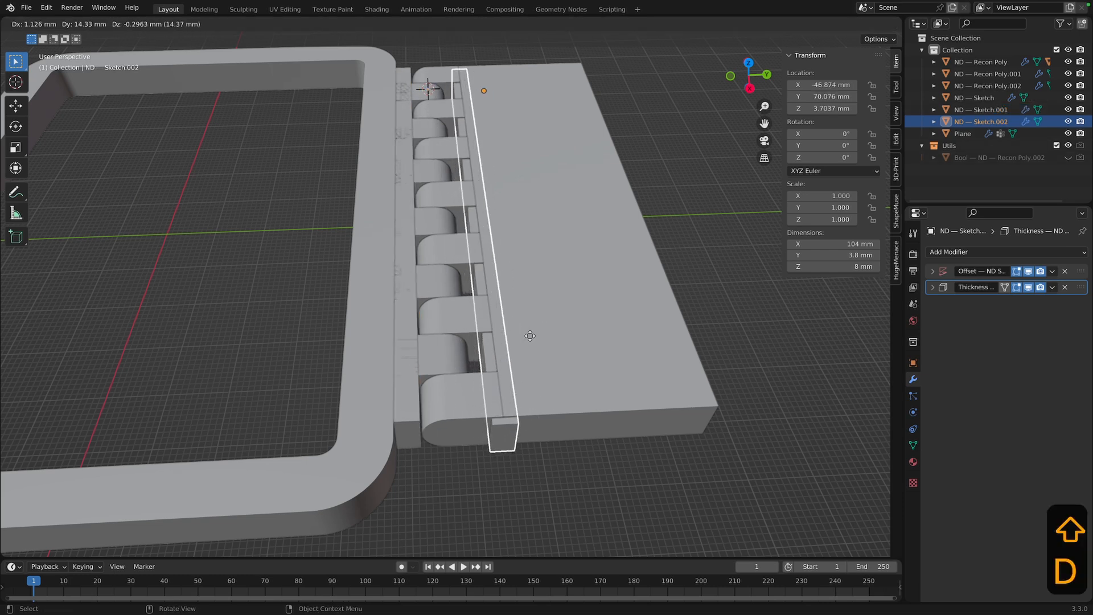
{"action": "right_click", "coordinate": [511, 339]}
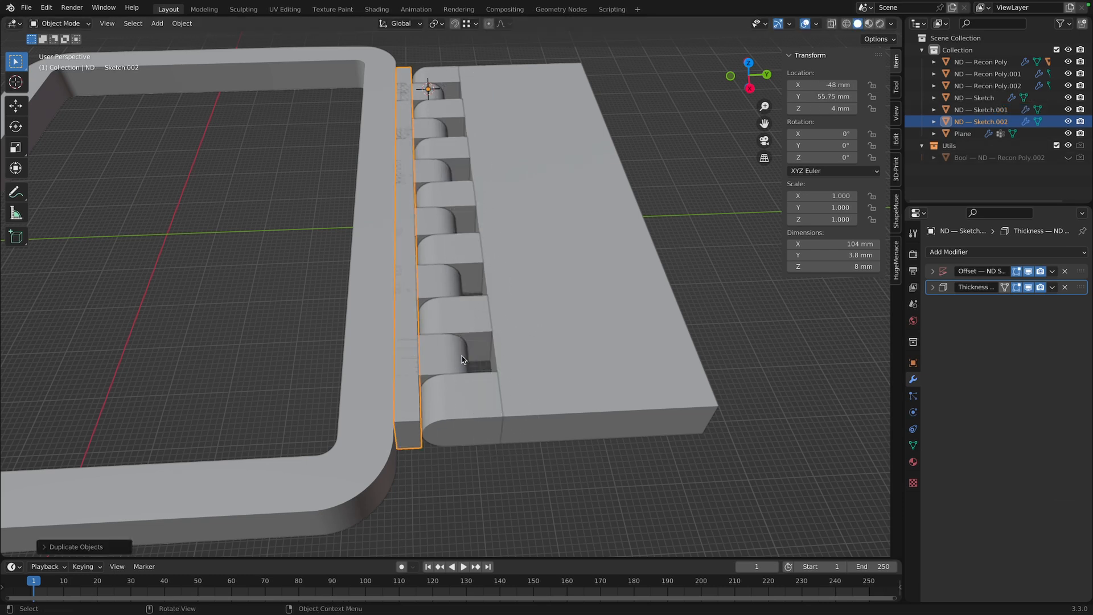
{"action": "key", "text": "g"}
{"action": "key", "text": "y"}
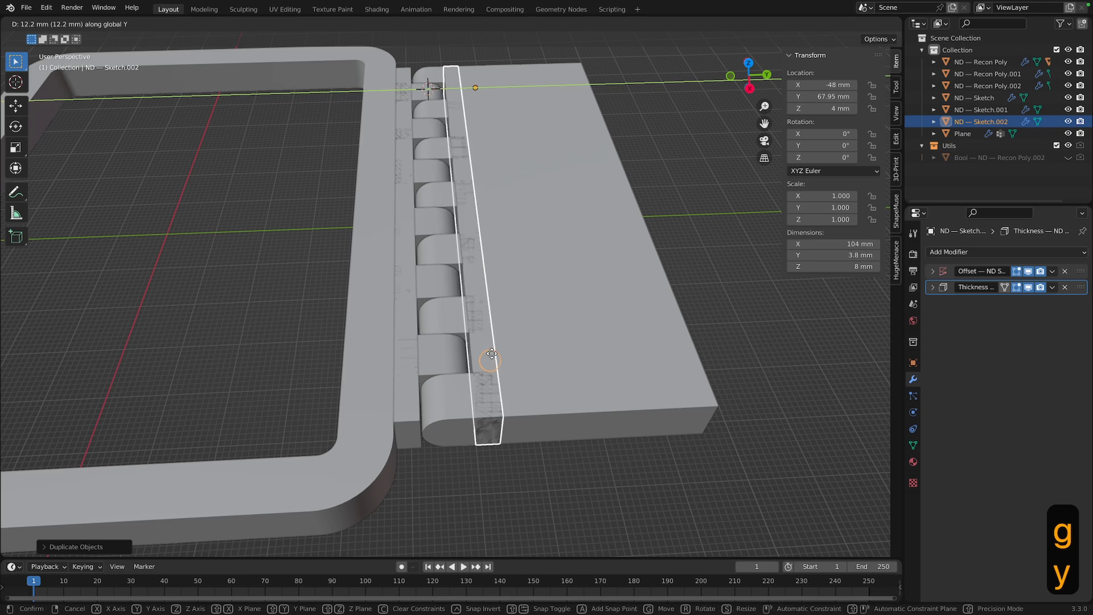
{"action": "left_click", "coordinate": [492, 353]}
{"action": "middle_click_drag", "start_coordinate": [499, 381], "coordinate": [528, 431]}
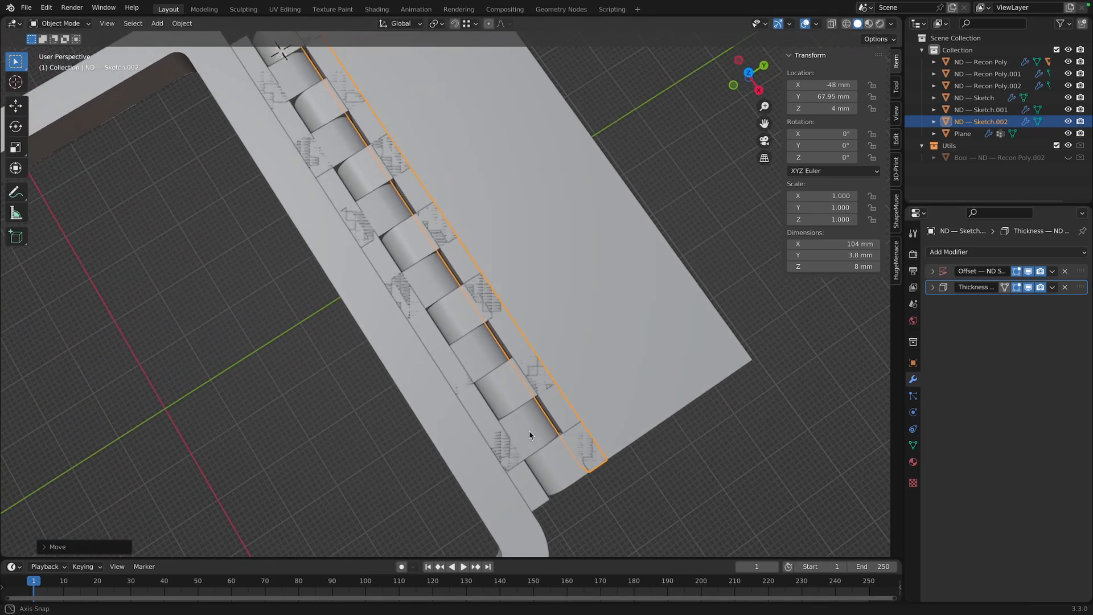
{"action": "key", "text": "alt+a"}
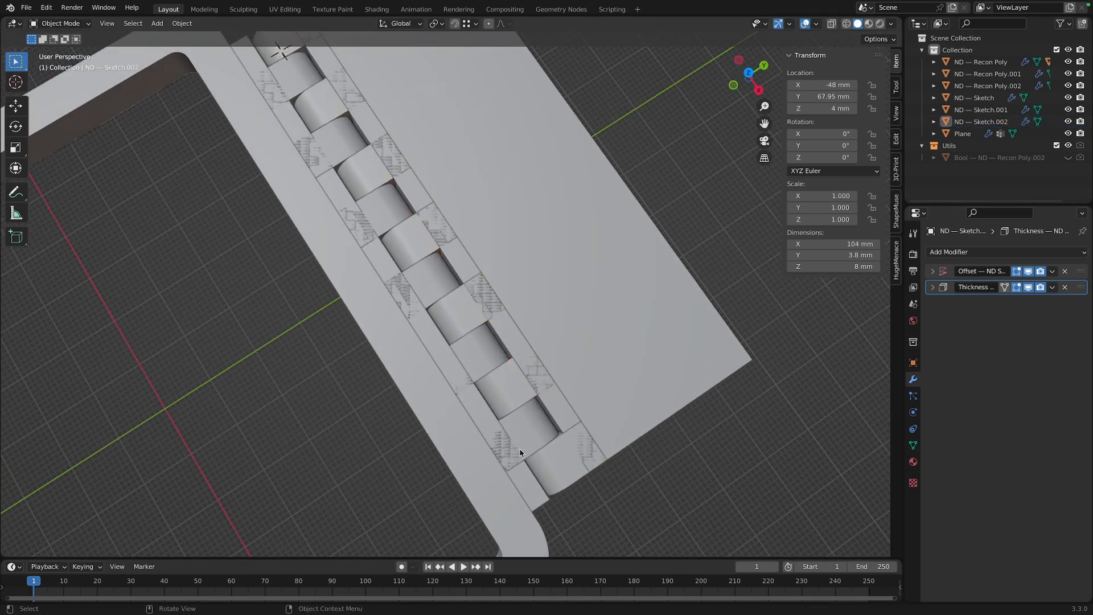
Reduce the solidify thickness of the frame-side hinge knuckles to 7.8 mm with ND Solidify
{"action": "middle_click_drag", "start_coordinate": [539, 408], "coordinate": [326, 409]}
{"action": "scroll", "coordinate": [342, 415], "scroll_direction": "down", "scroll_amount": 2}
{"action": "scroll", "coordinate": [312, 415], "scroll_direction": "up", "scroll_amount": 1}
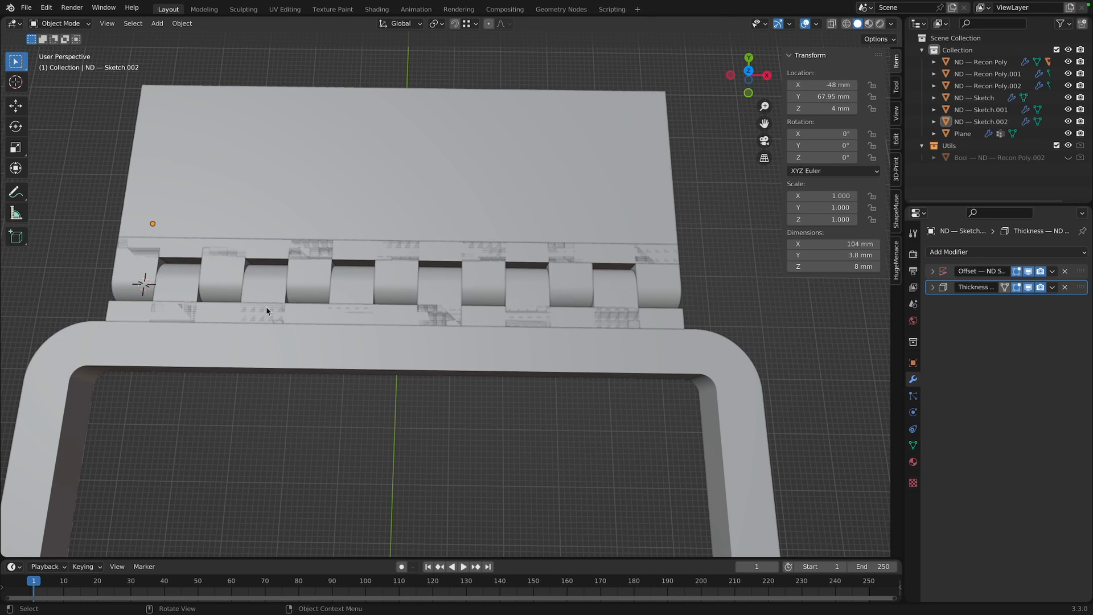
{"action": "middle_click_drag", "start_coordinate": [197, 370], "coordinate": [169, 347]}
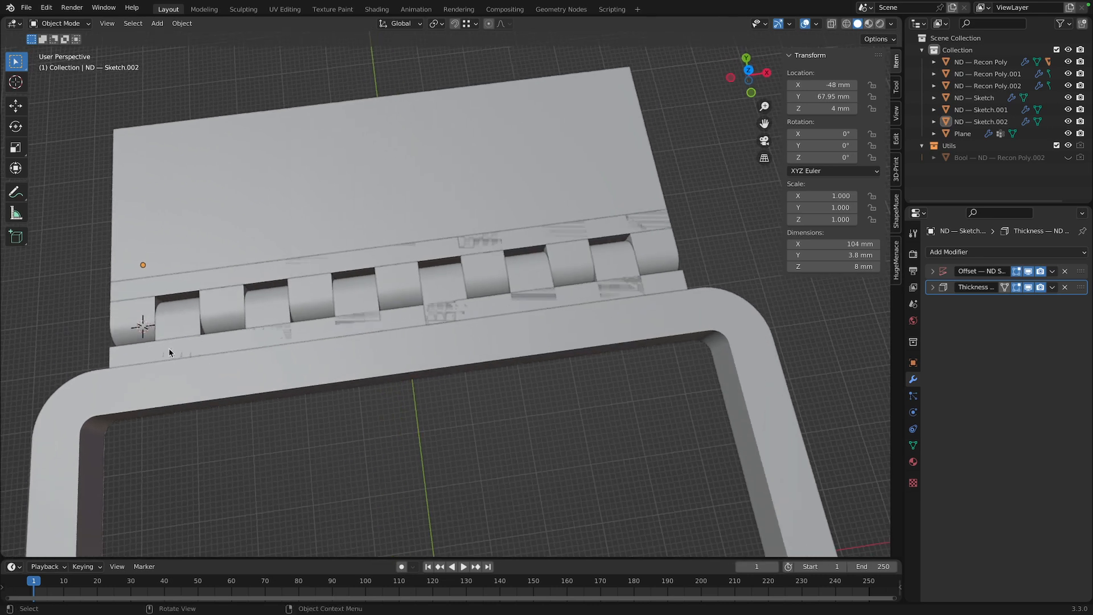
{"action": "left_click", "coordinate": [178, 320]}
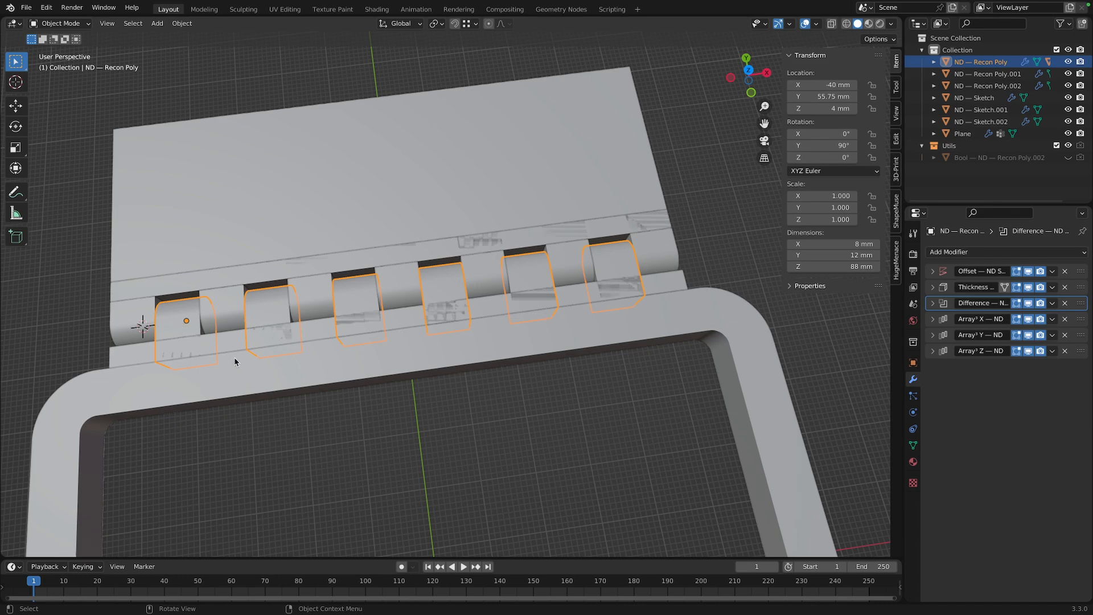
{"action": "scroll", "coordinate": [251, 413], "scroll_direction": "down", "scroll_amount": 1}
{"action": "middle_click_drag", "start_coordinate": [222, 400], "coordinate": [216, 404]}
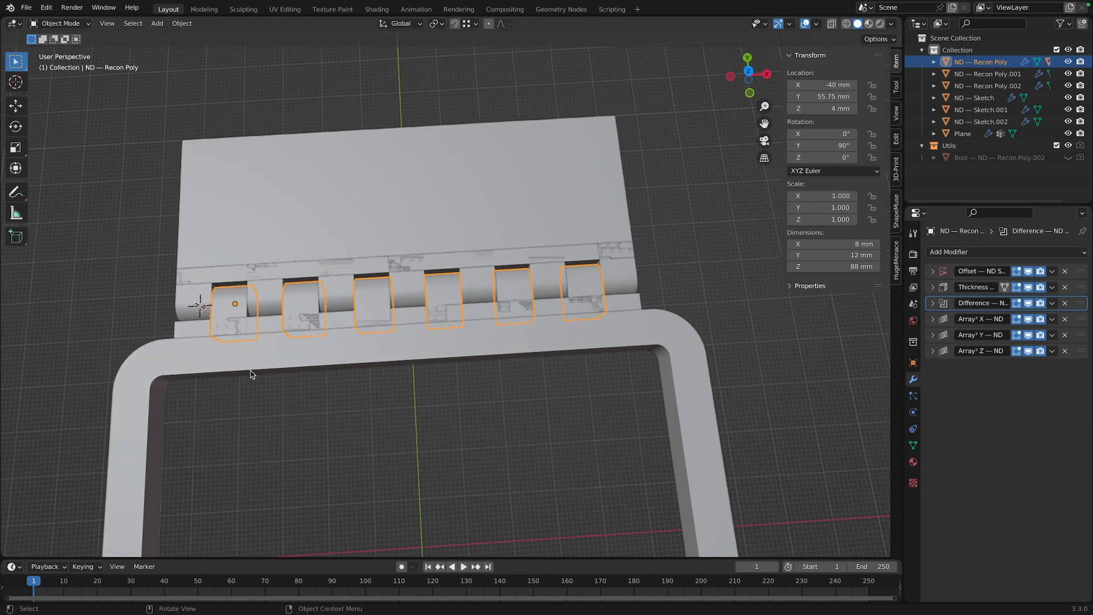
{"action": "key", "text": "f"}
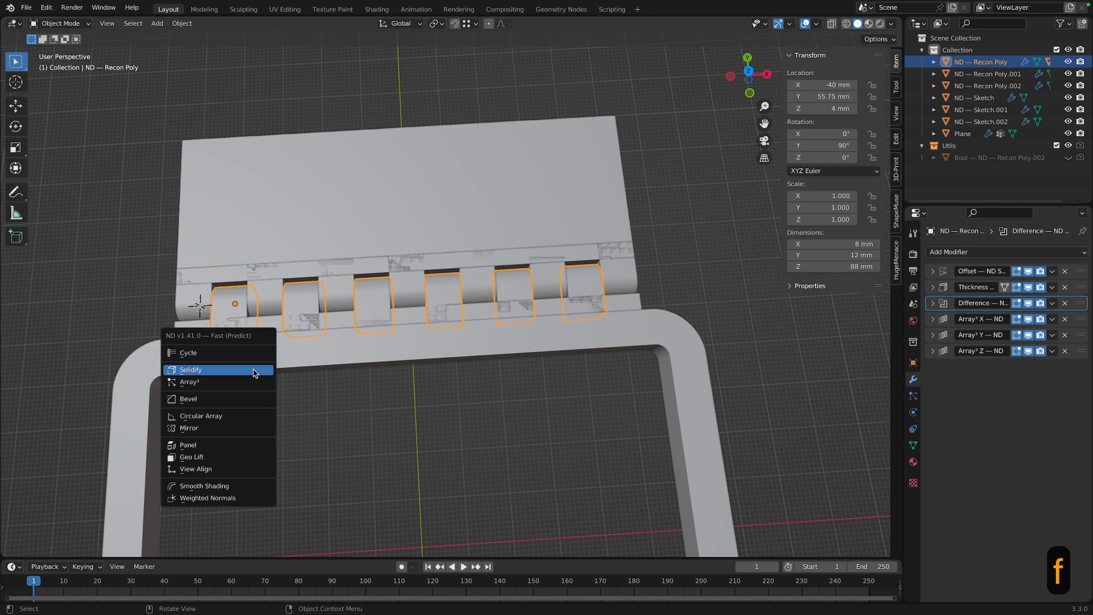
{"action": "left_click", "coordinate": [245, 371]}
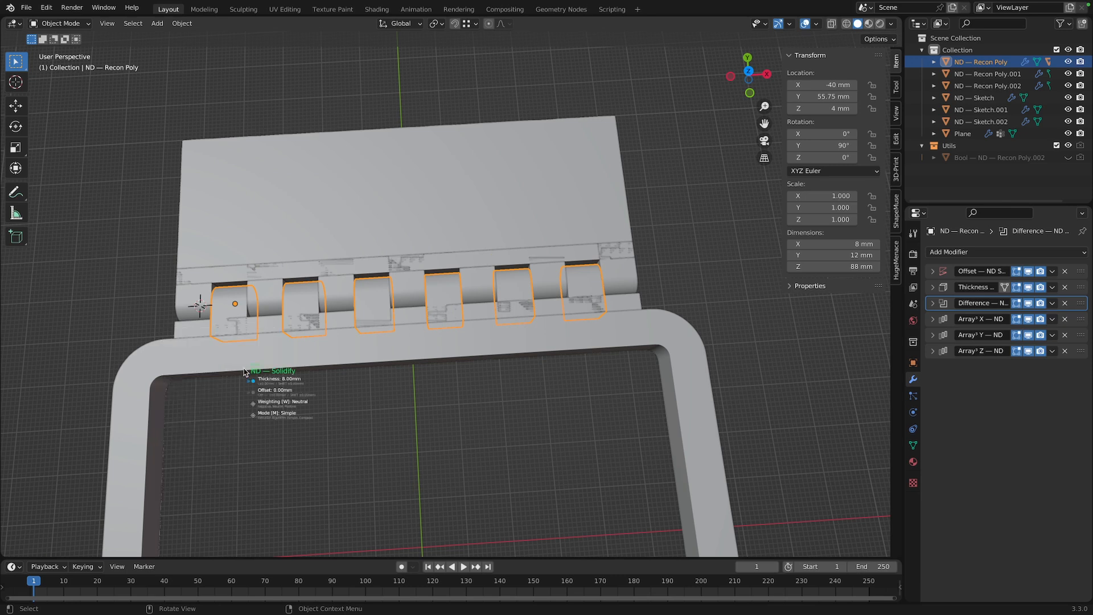
{"action": "type", "text": "7.8"}
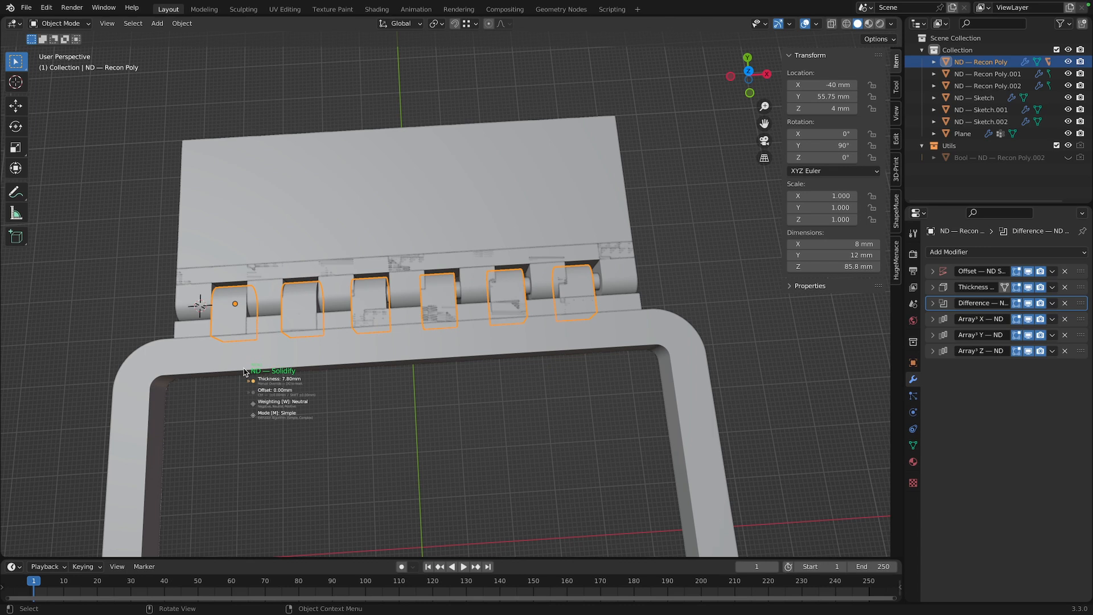
{"action": "key", "text": "Return"}
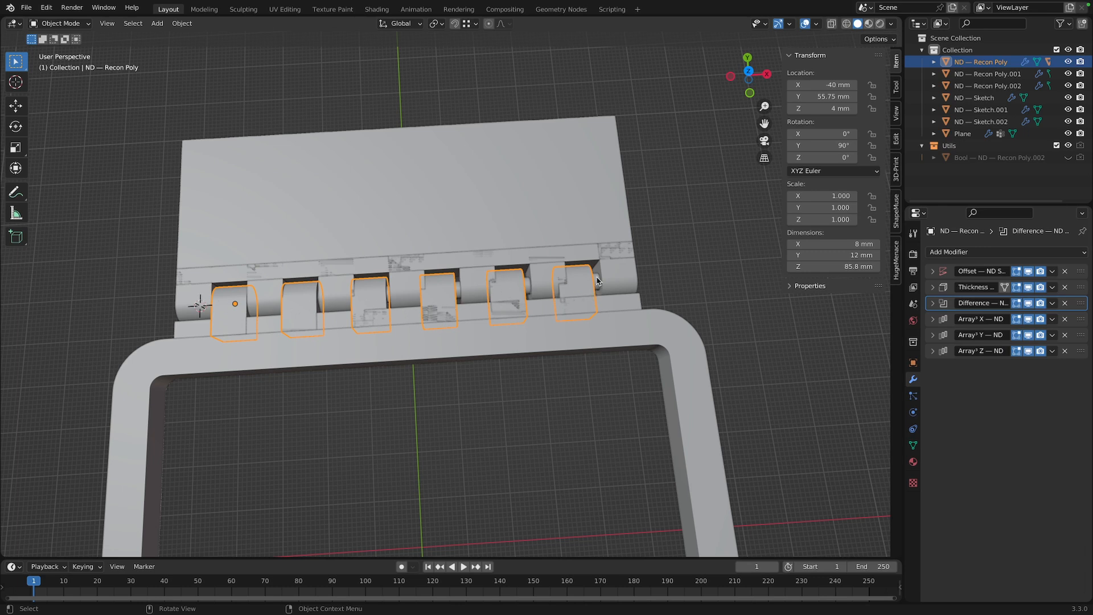
Set the Z-axis relative offset of the frame-side knuckles' ND array to 2.05
{"action": "key", "text": "f"}
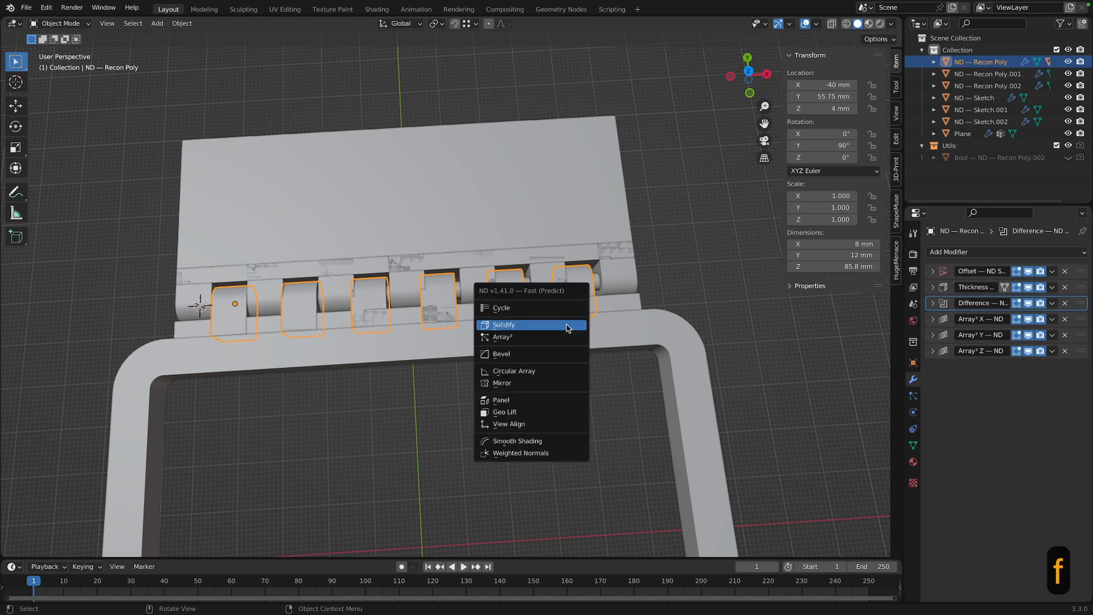
{"action": "left_click", "coordinate": [562, 336]}
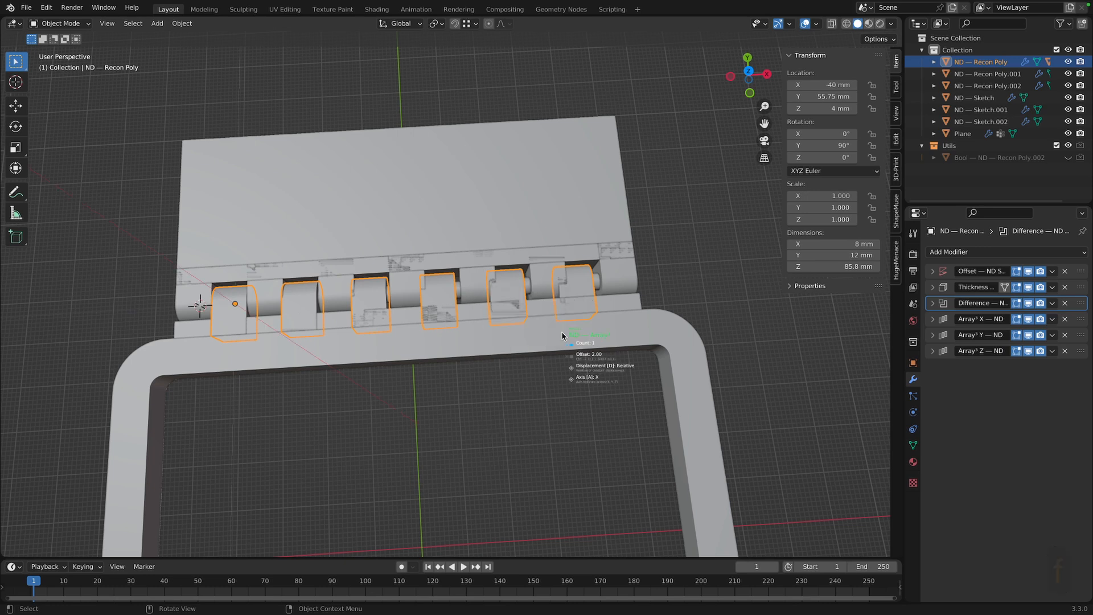
{"action": "key", "text": "a"}
{"action": "key", "text": "a"}
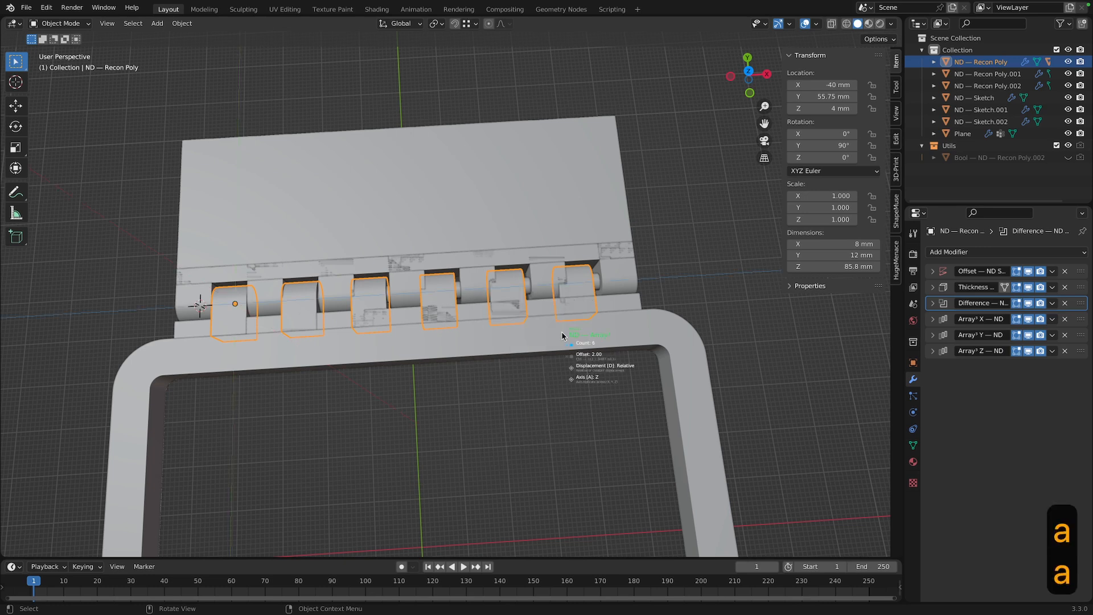
{"action": "key", "text": "ctrl"}
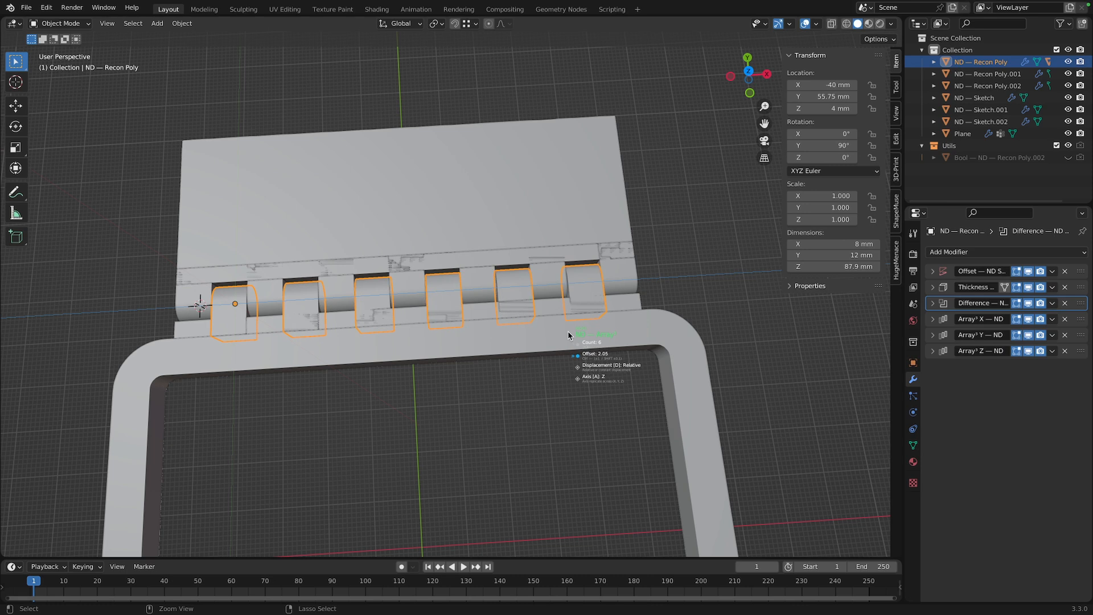
{"action": "key", "text": "2"}
{"action": "key", "text": "1"}
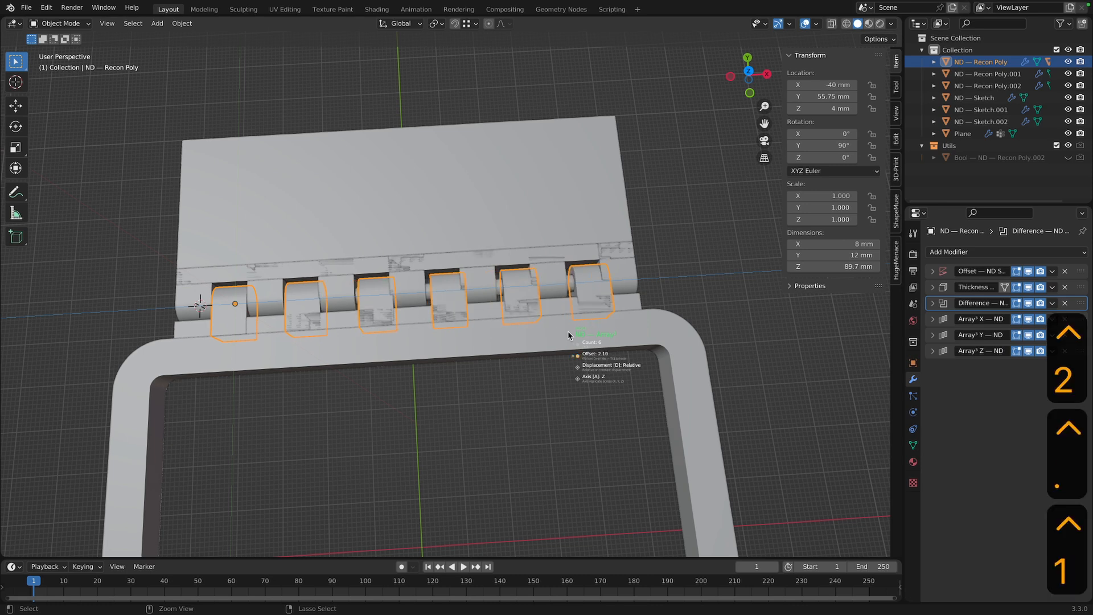
{"action": "key", "text": "BackSpace"}
{"action": "key", "text": "0"}
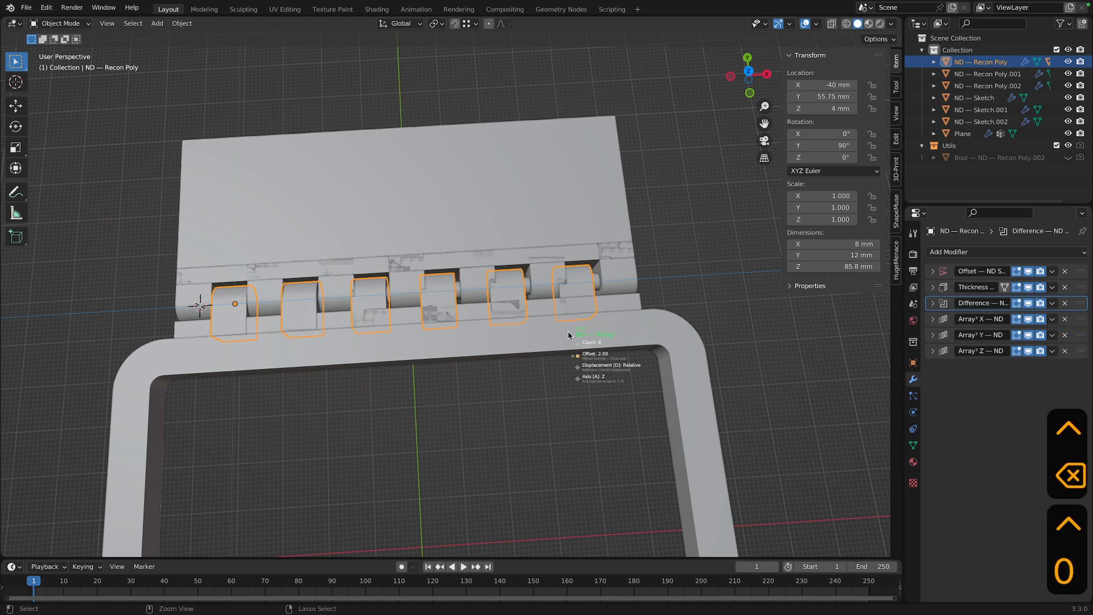
{"action": "key", "text": "5"}
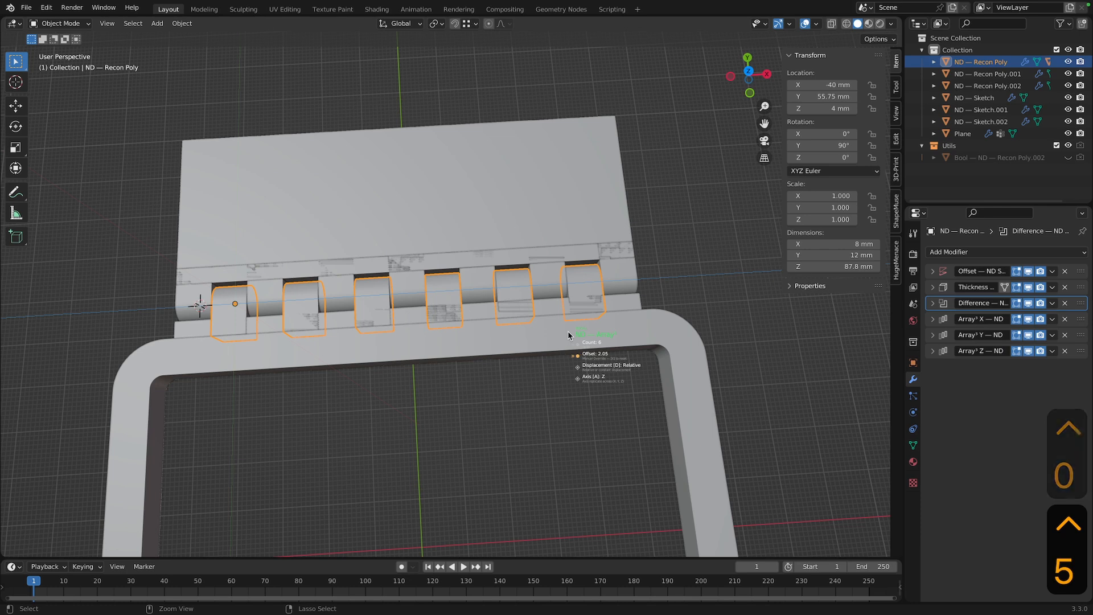
{"action": "key", "text": "Return"}
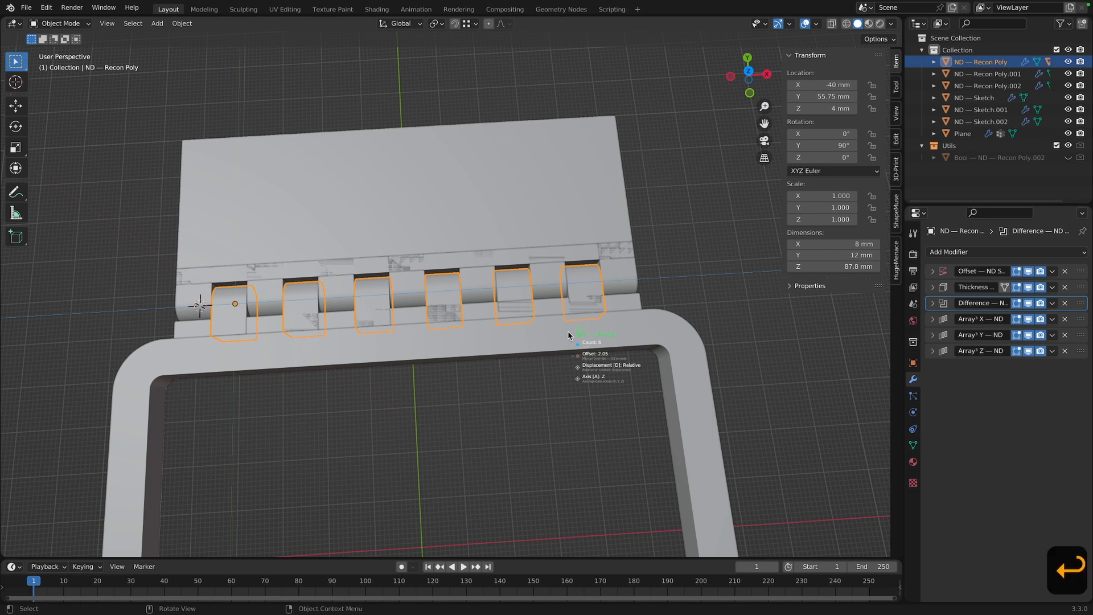
Reduce the solidify thickness of the plate-side hinge knuckles to 7.8 mm with ND Solidify
{"action": "left_click", "coordinate": [197, 298]}
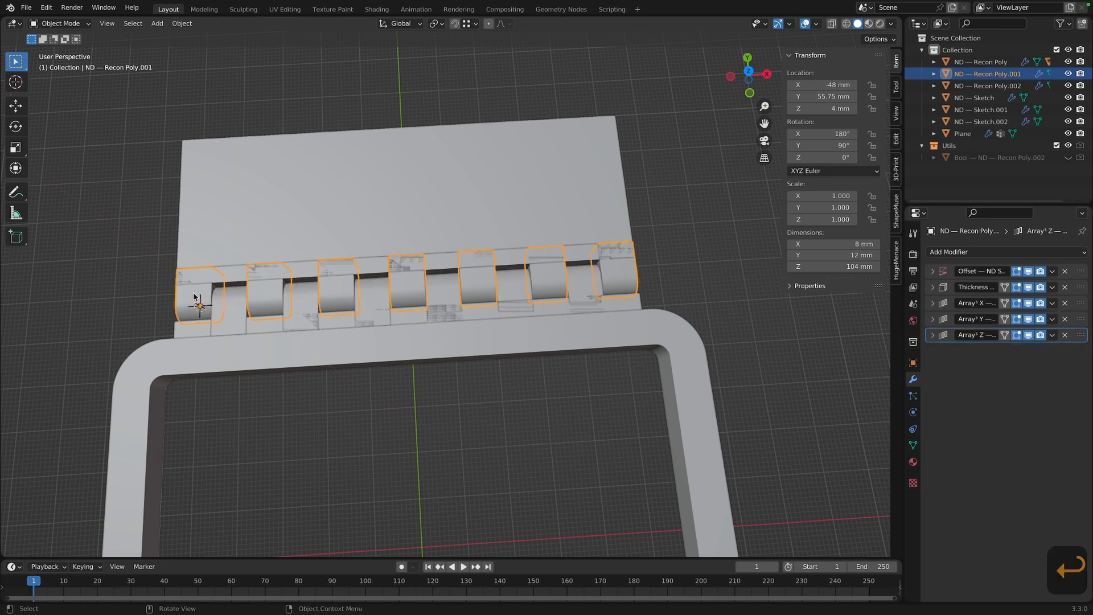
{"action": "key", "text": "f"}
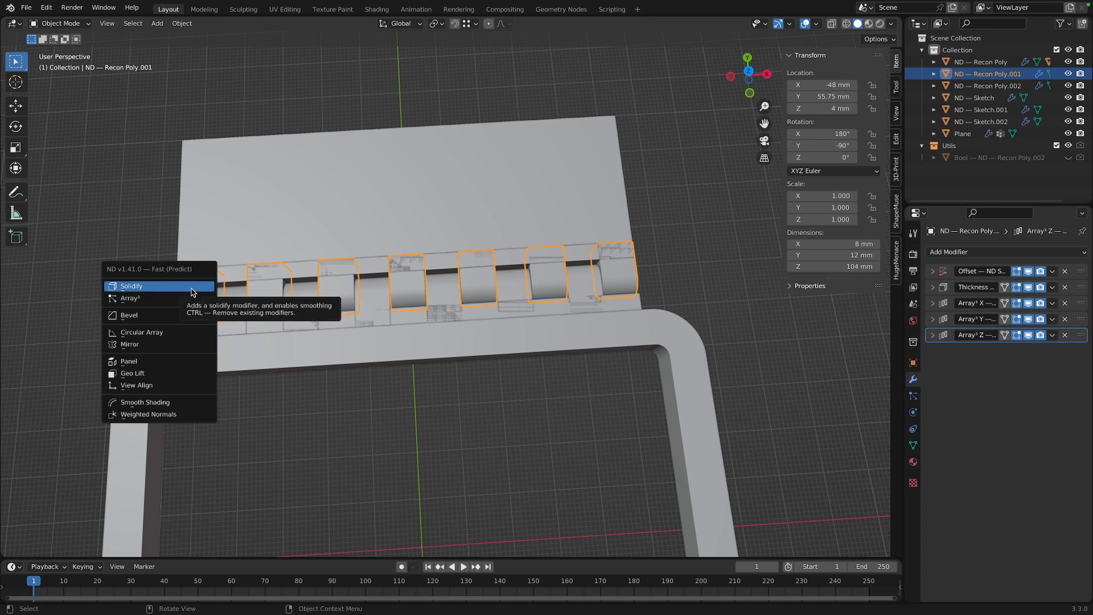
{"action": "left_click", "coordinate": [191, 287]}
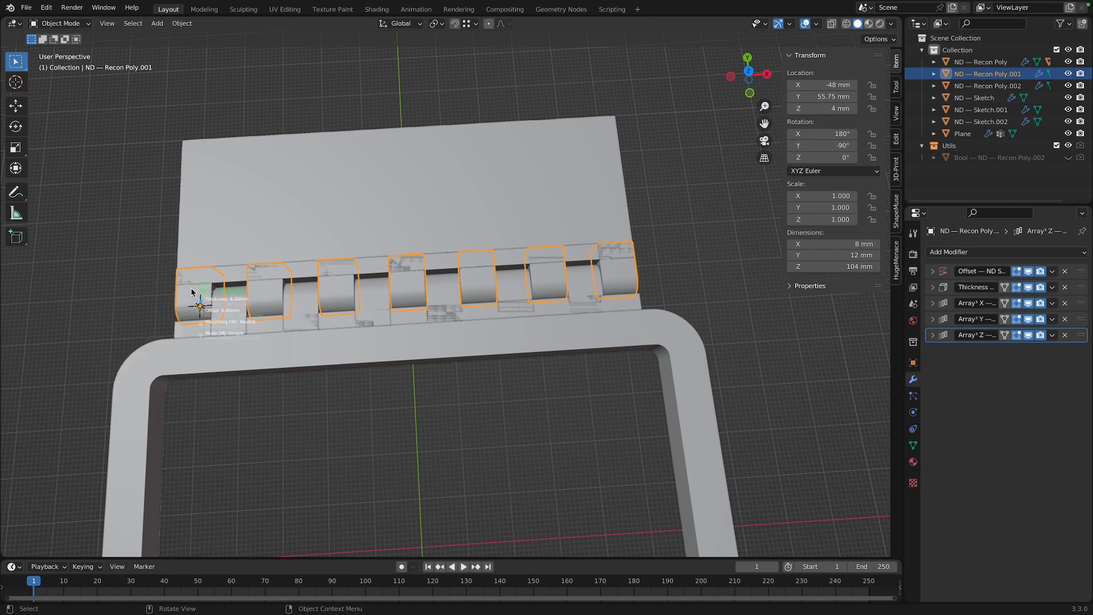
{"action": "type", "text": "7.8"}
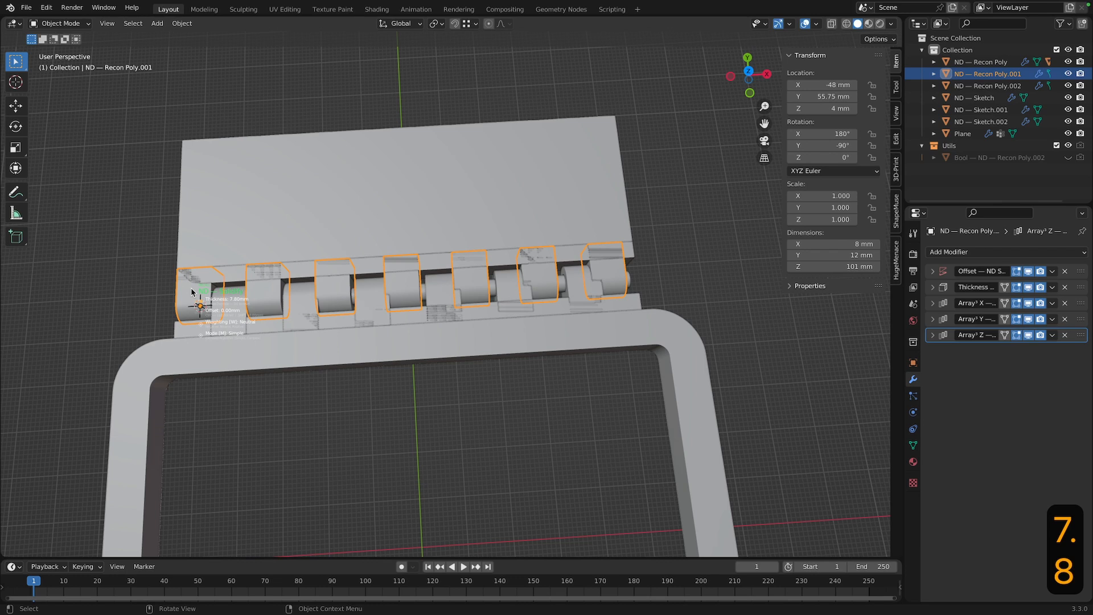
{"action": "key", "text": "Return"}
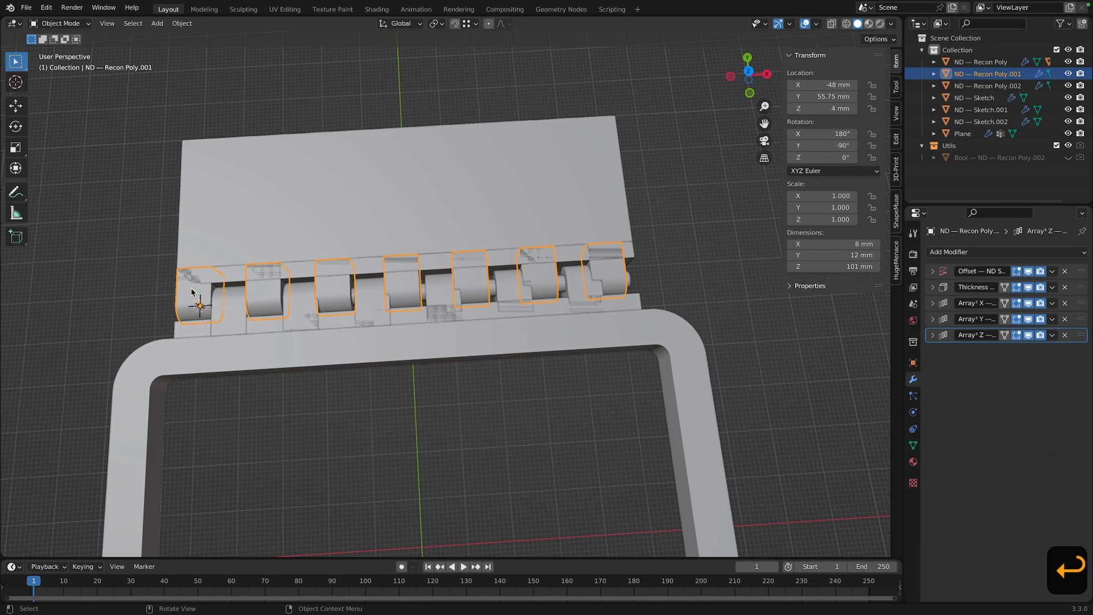
Set the plate-side knuckles' ND array to a Z-axis relative offset of 2.05, then deselect them
{"action": "key", "text": "f"}
{"action": "left_click", "coordinate": [190, 300]}
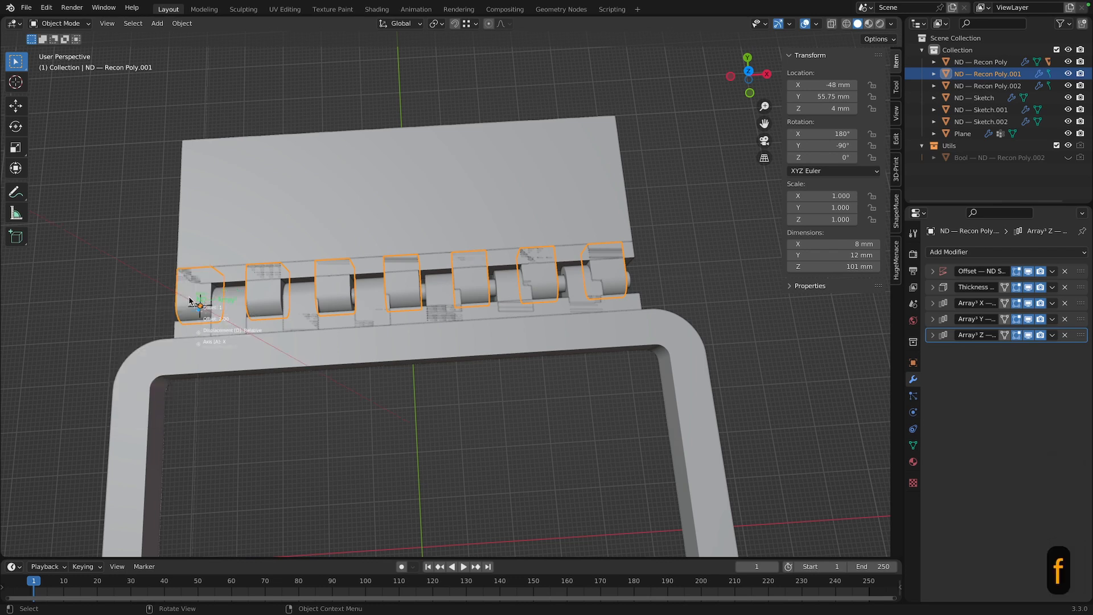
{"action": "key", "text": "a"}
{"action": "key", "text": "a"}
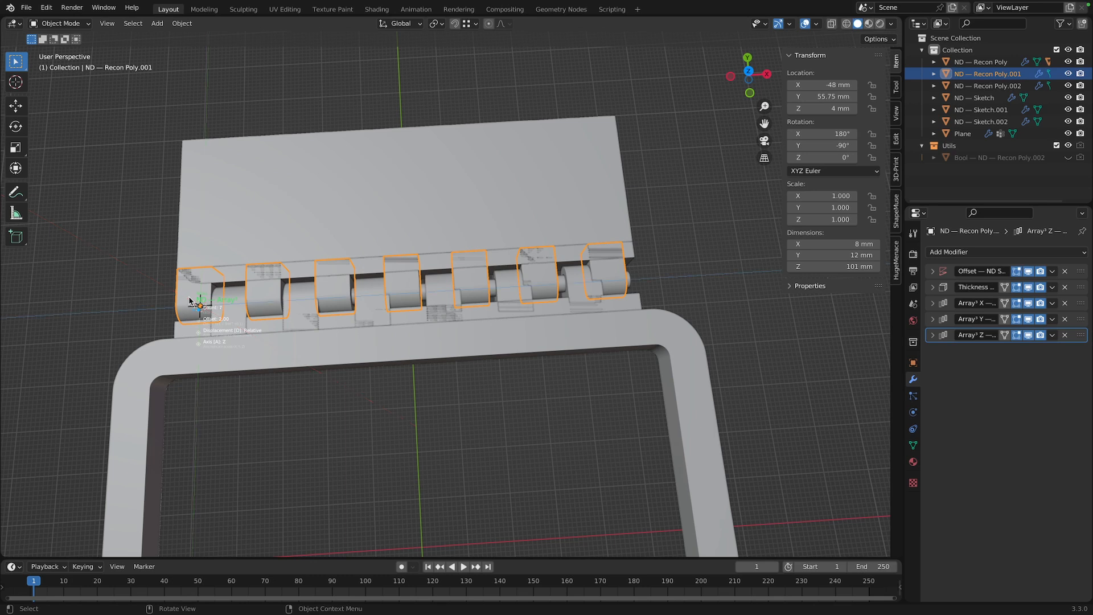
{"action": "key", "text": "ctrl"}
{"action": "key", "text": "ctrl+2"}
{"action": "key", "text": "ctrl+period"}
{"action": "key", "text": "ctrl+0"}
{"action": "key", "text": "ctrl+5"}
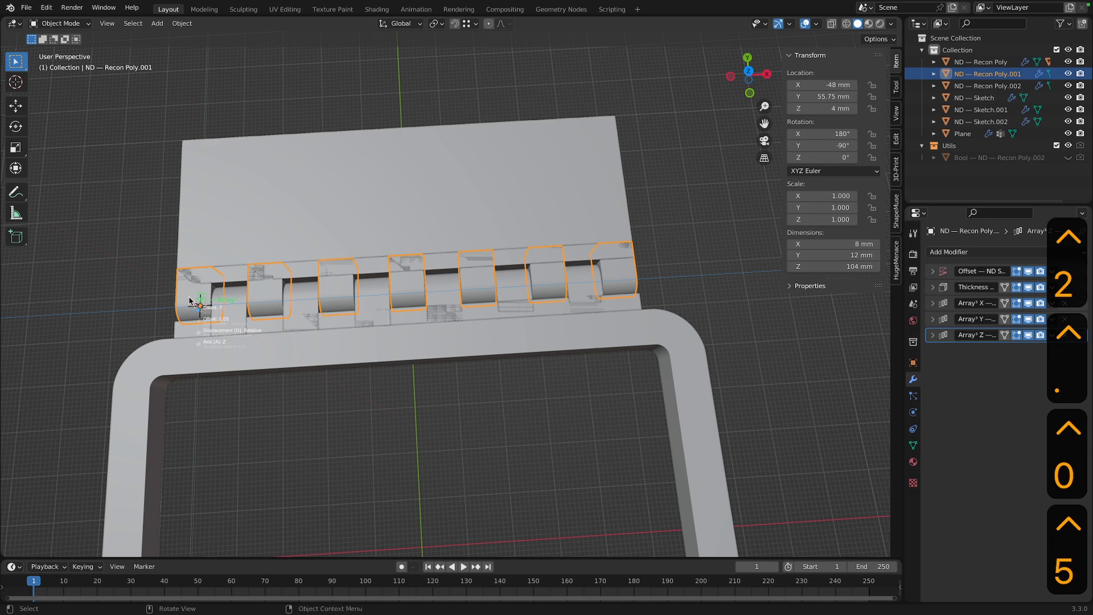
{"action": "key", "text": "Return"}
{"action": "left_click", "coordinate": [394, 422]}
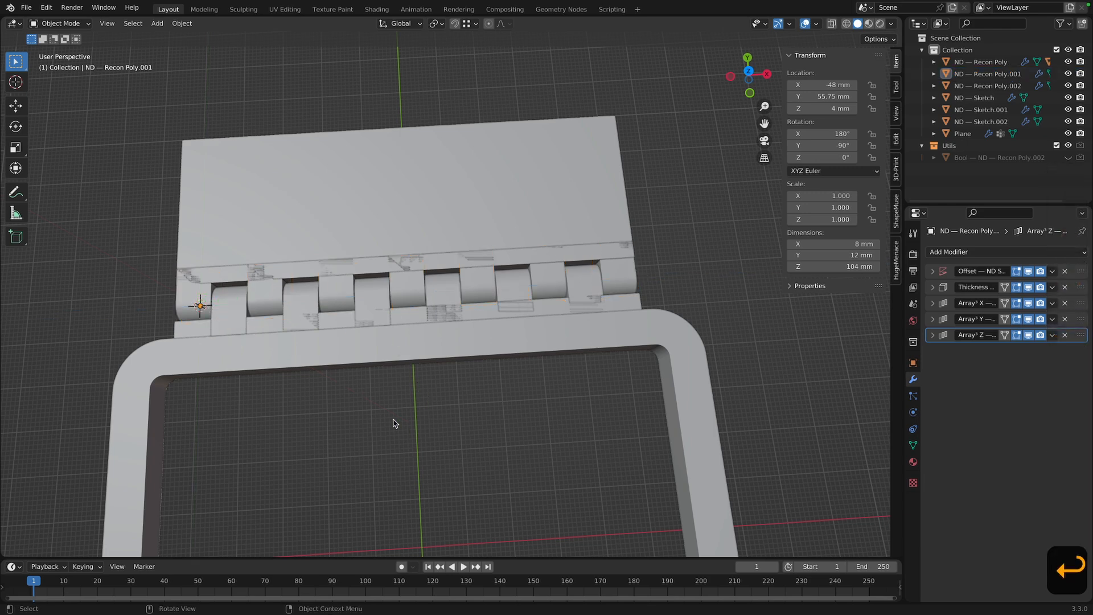
Move the frame-side strip's end edge -0.16 mm along X to align with the end knuckle's outer face, and return to Object Mode
{"action": "middle_click_drag", "start_coordinate": [394, 422], "coordinate": [371, 449]}
{"action": "scroll", "coordinate": [497, 414], "scroll_direction": "up", "scroll_amount": 3}
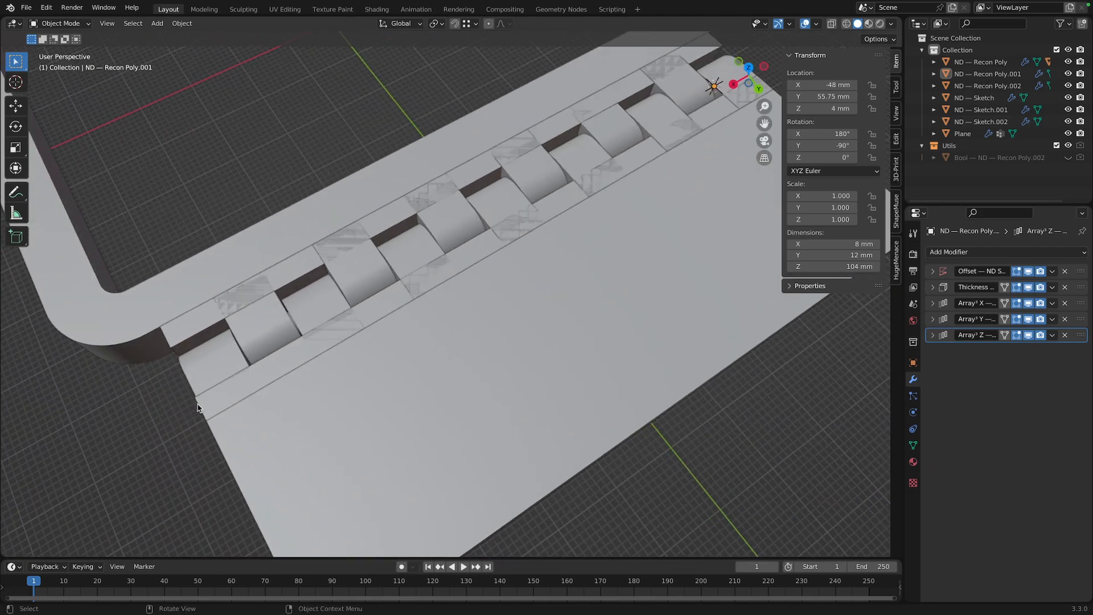
{"action": "middle_click_drag", "start_coordinate": [179, 417], "coordinate": [227, 381]}
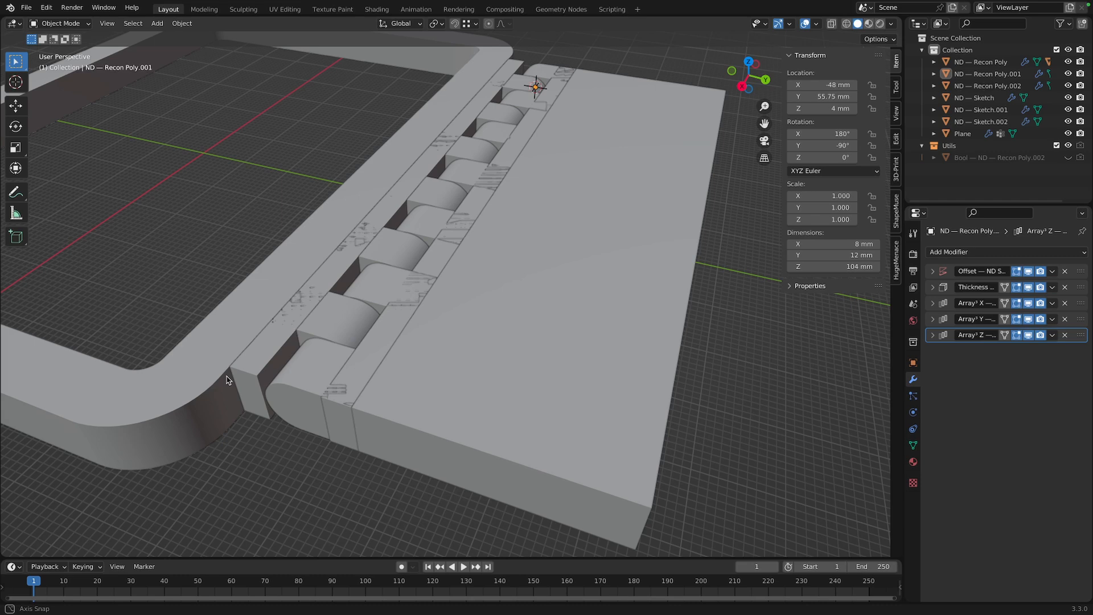
{"action": "middle_click_drag", "start_coordinate": [227, 380], "coordinate": [270, 394]}
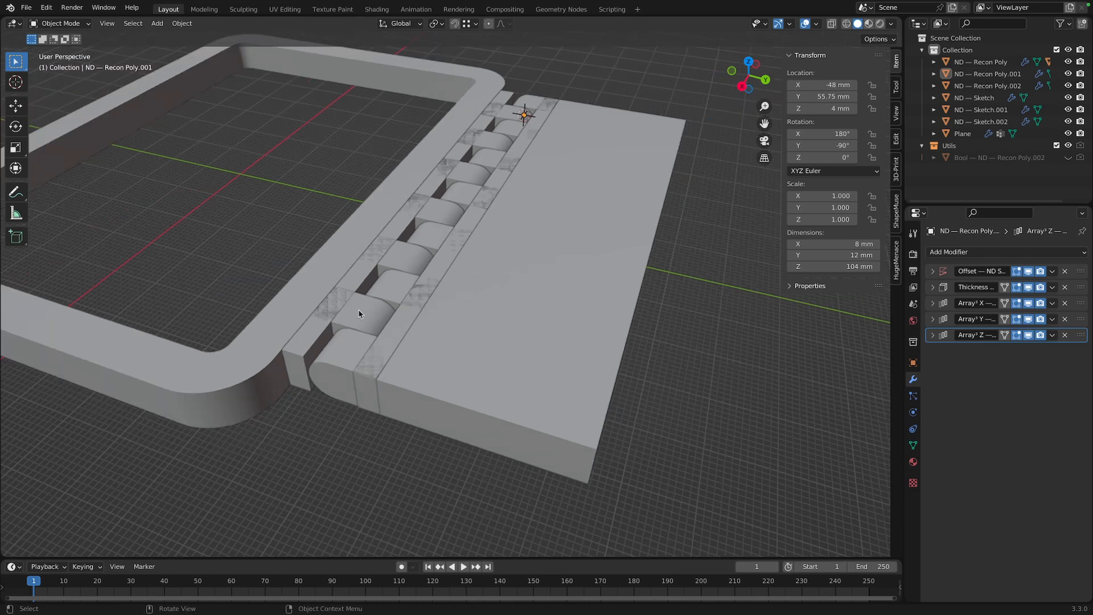
{"action": "left_click", "coordinate": [297, 357]}
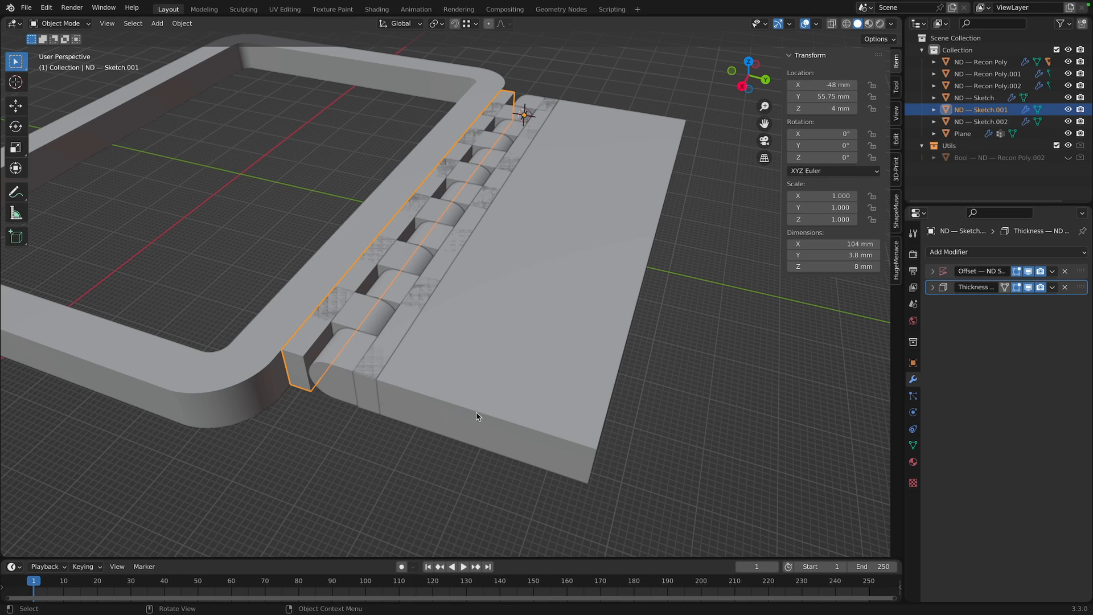
{"action": "key", "text": "Tab"}
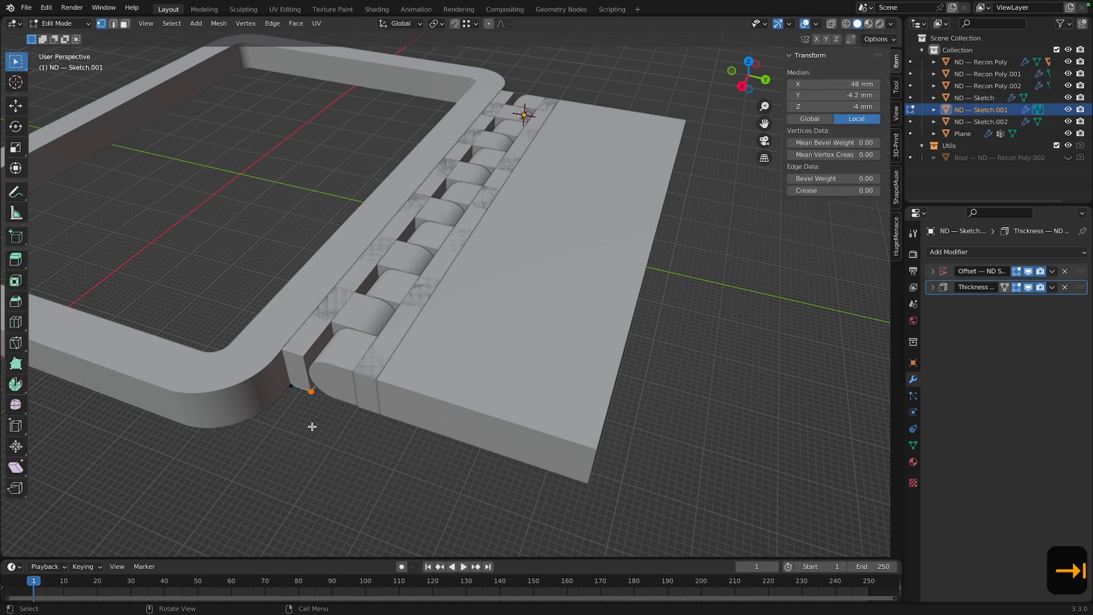
{"action": "left_click", "coordinate": [292, 386], "text": "shift"}
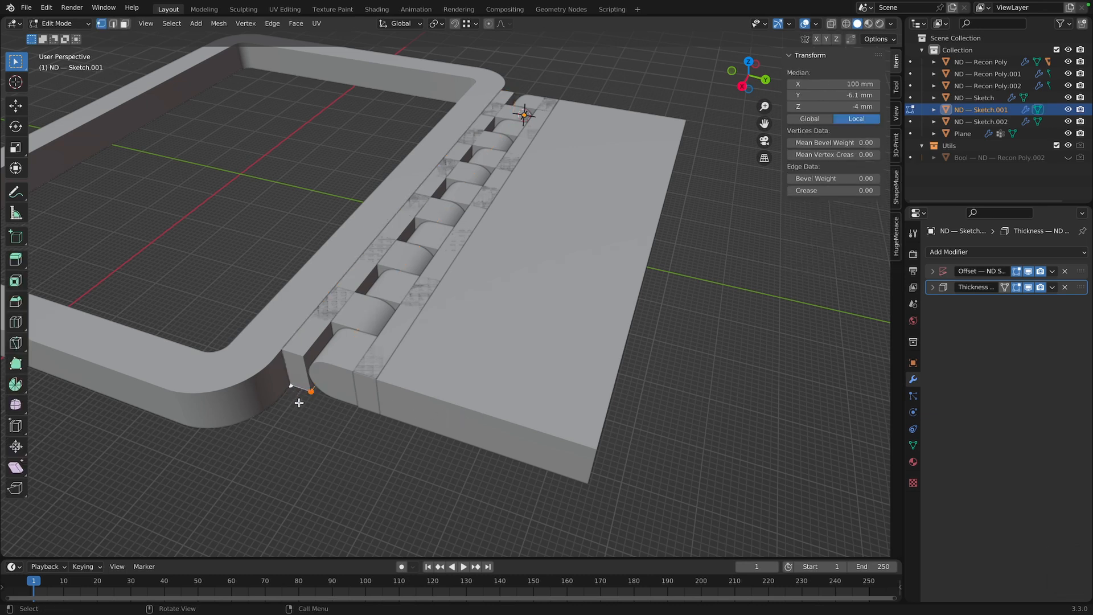
{"action": "key", "text": "g"}
{"action": "key", "text": "x"}
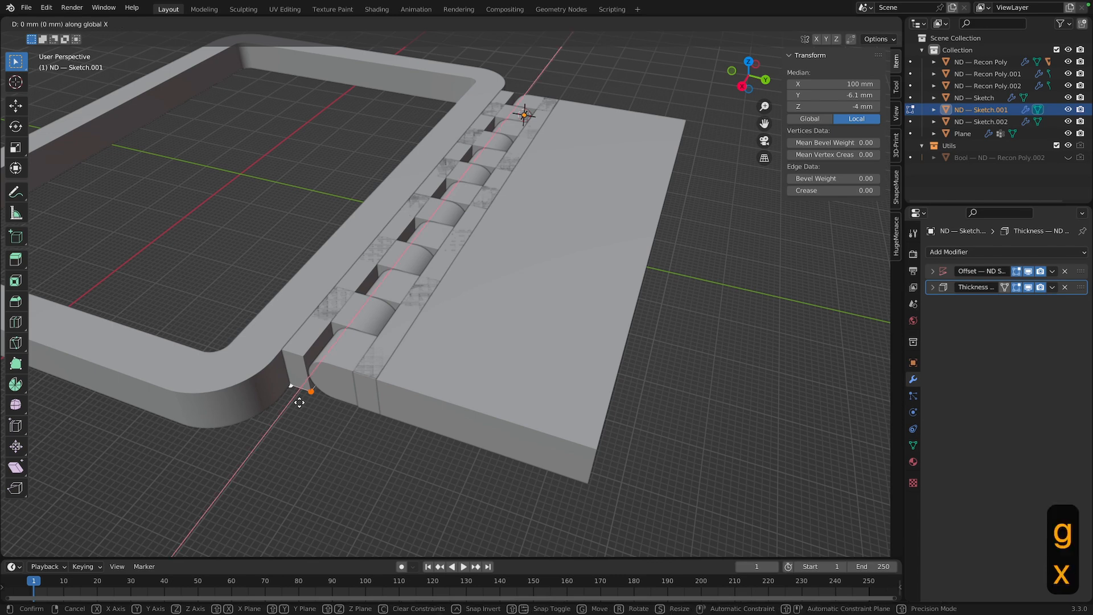
{"action": "left_click", "coordinate": [326, 395]}
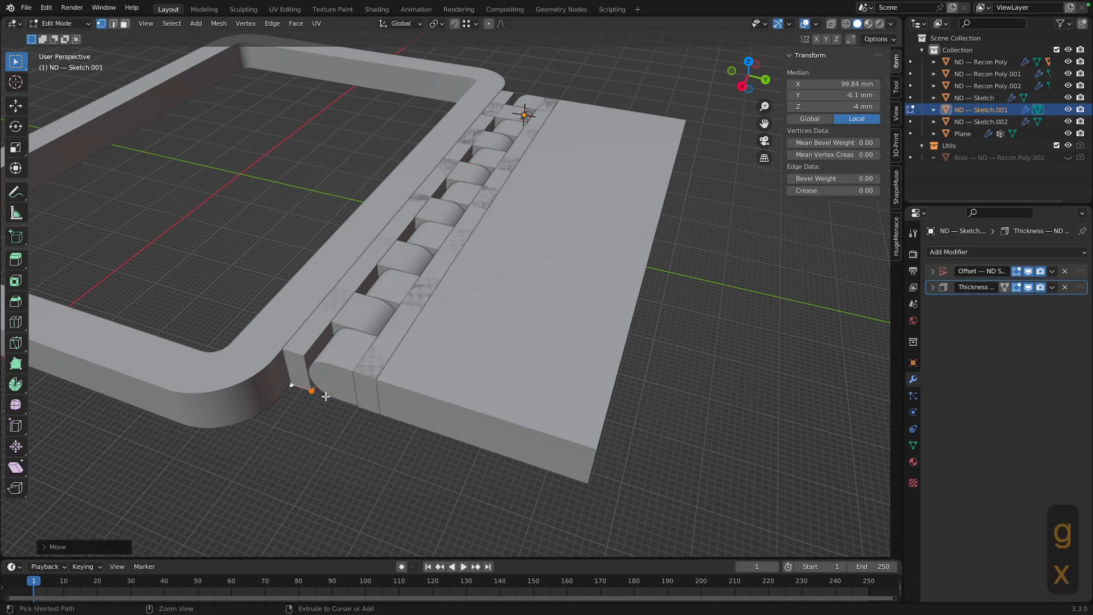
{"action": "key", "text": "Tab"}
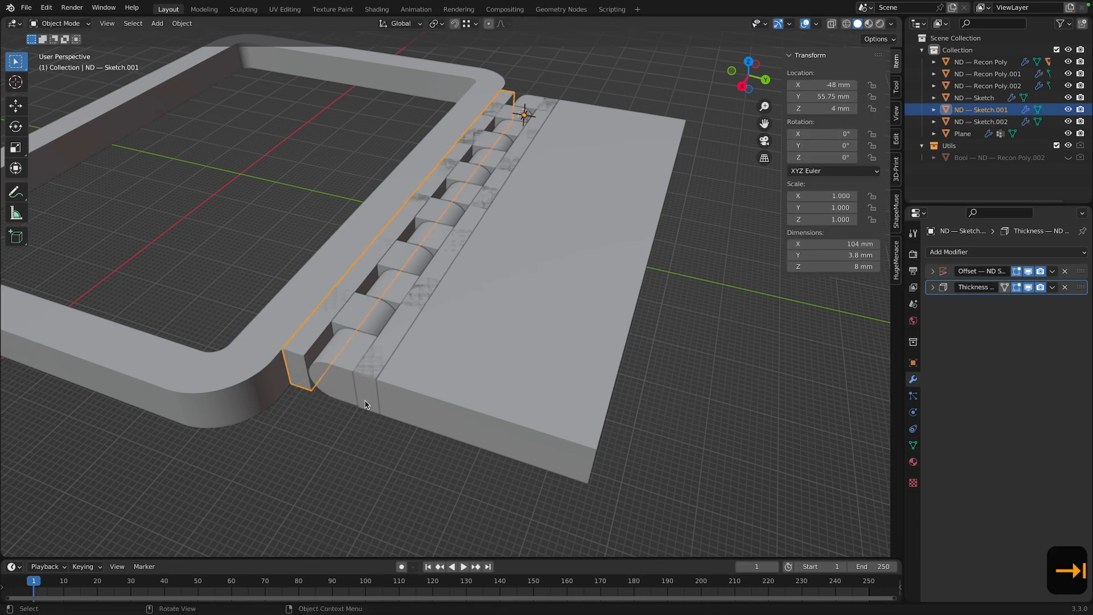
Move the plate-side strip's matching end edge -0.16 mm along X, snapping it to the end knuckle's outer face
{"action": "left_click", "coordinate": [361, 410]}
{"action": "key", "text": "Tab"}
{"action": "left_click", "coordinate": [358, 408]}
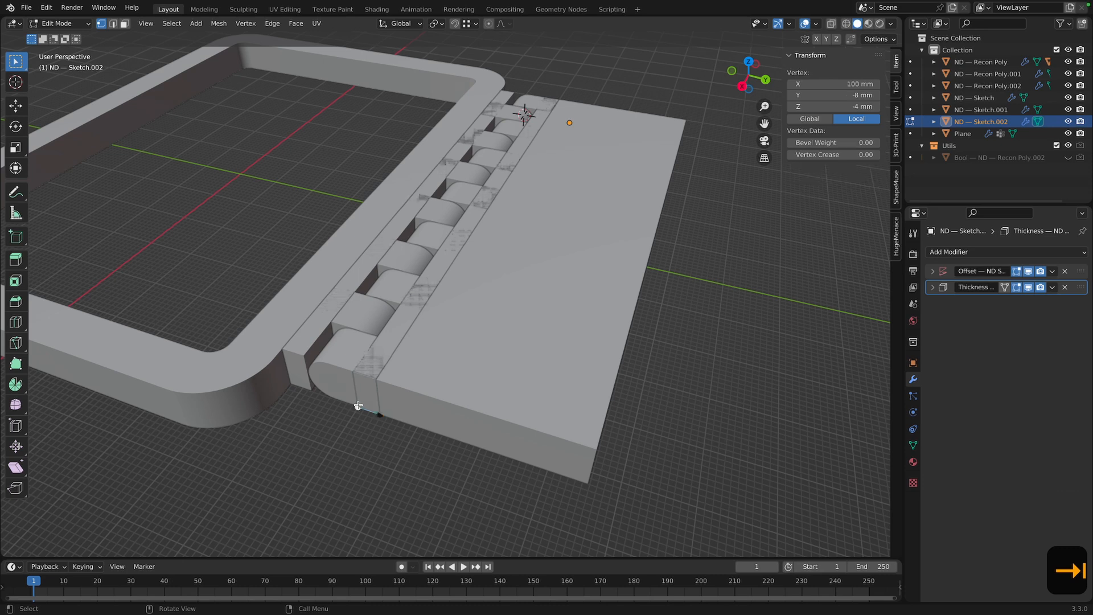
{"action": "key", "text": "g"}
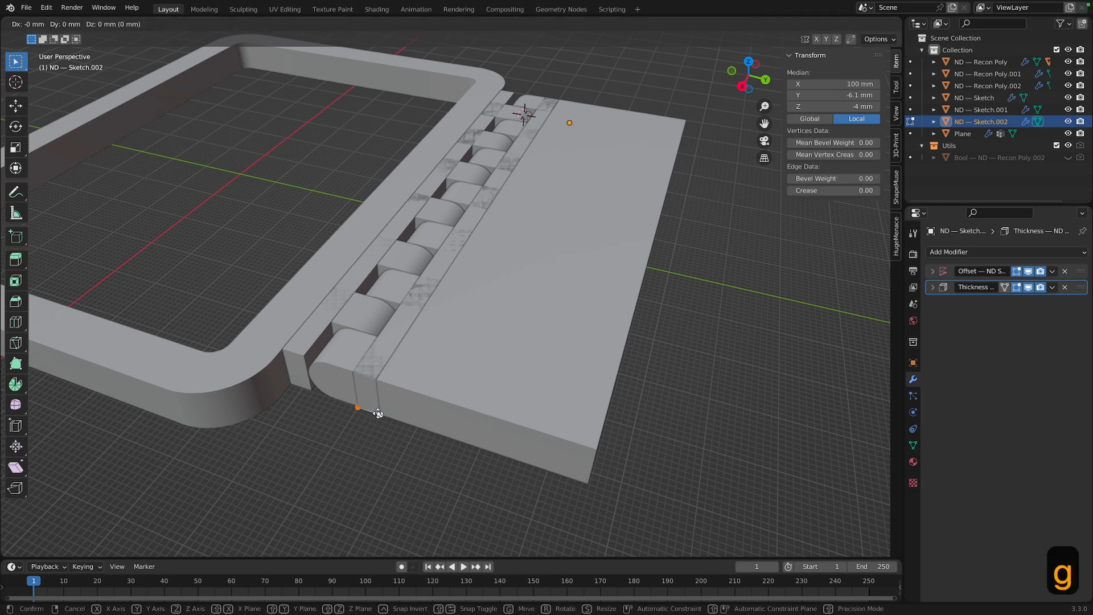
{"action": "key", "text": "x"}
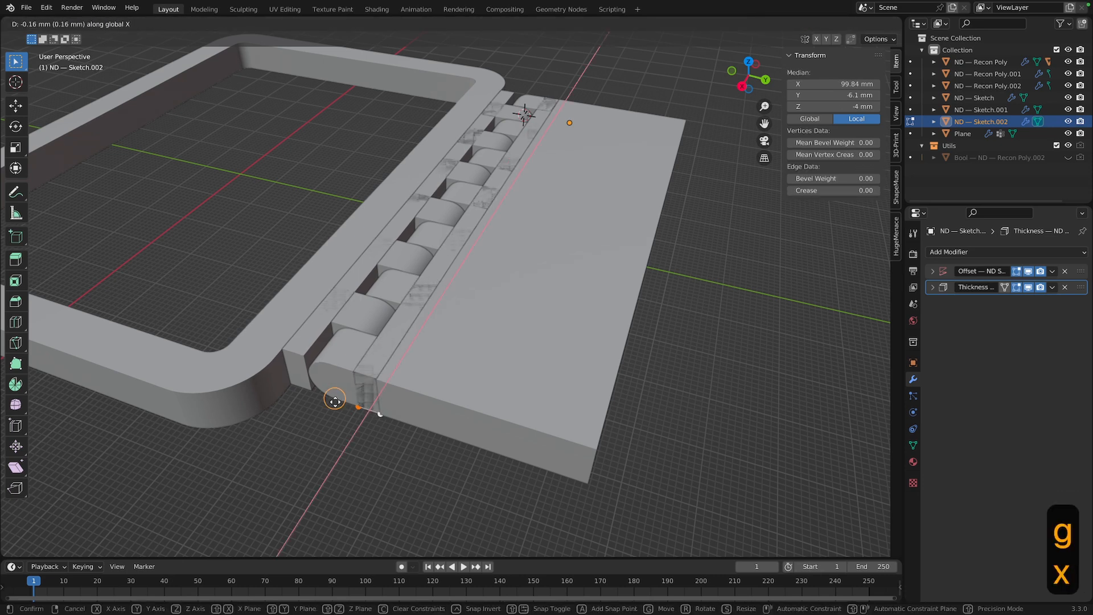
{"action": "left_click", "coordinate": [359, 419]}
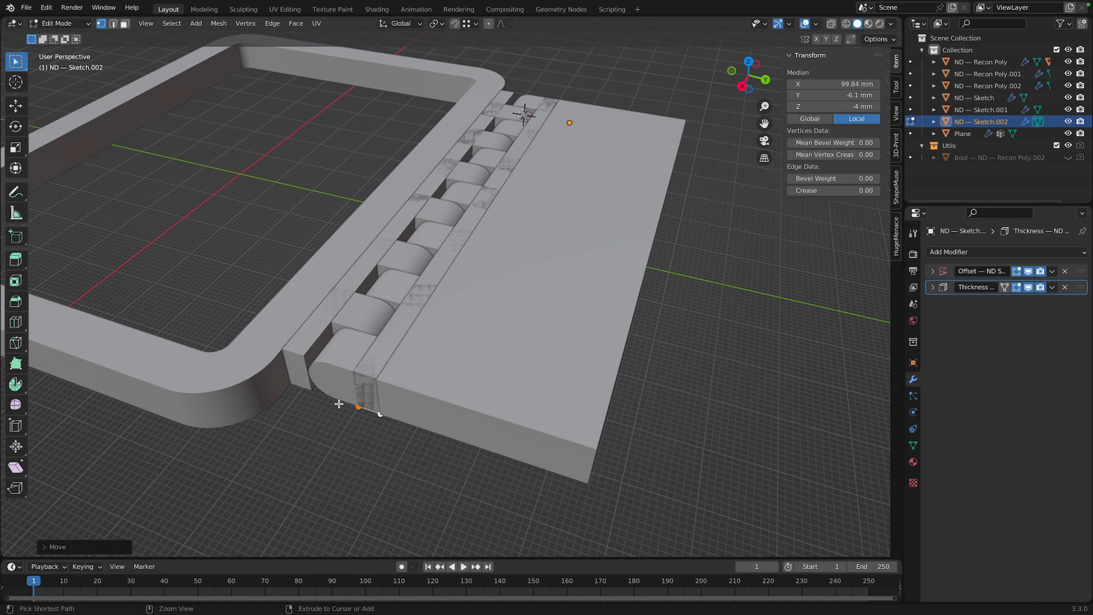
Move the wide plate's two end vertices along X to local 99.84 mm, snapping them in line with the hinge end
{"action": "key", "text": "Tab"}
{"action": "left_click", "coordinate": [397, 414]}
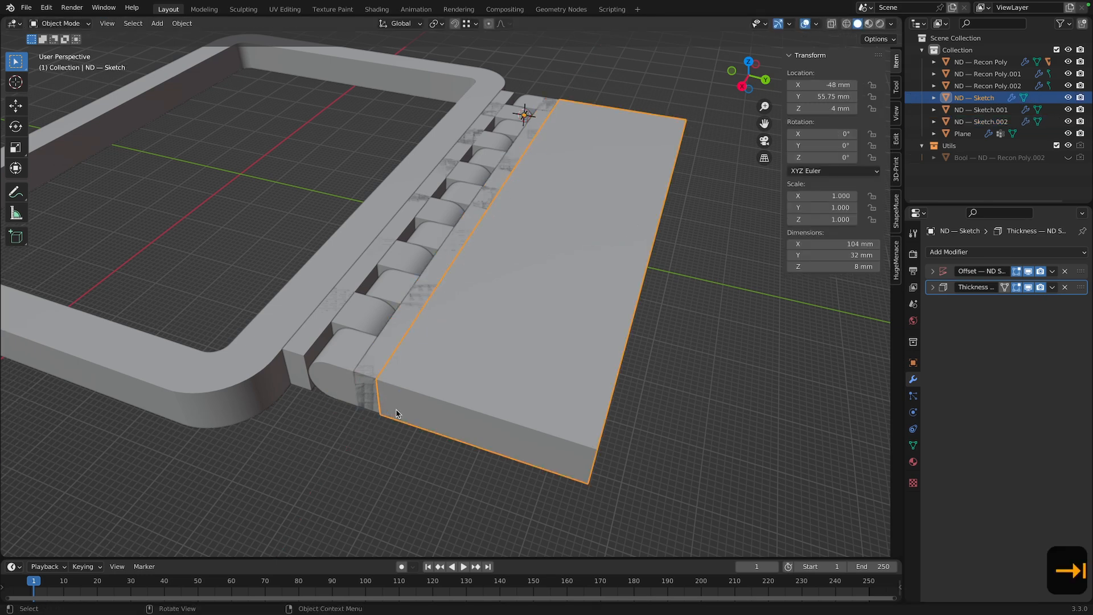
{"action": "key", "text": "Tab"}
{"action": "left_click", "coordinate": [377, 416]}
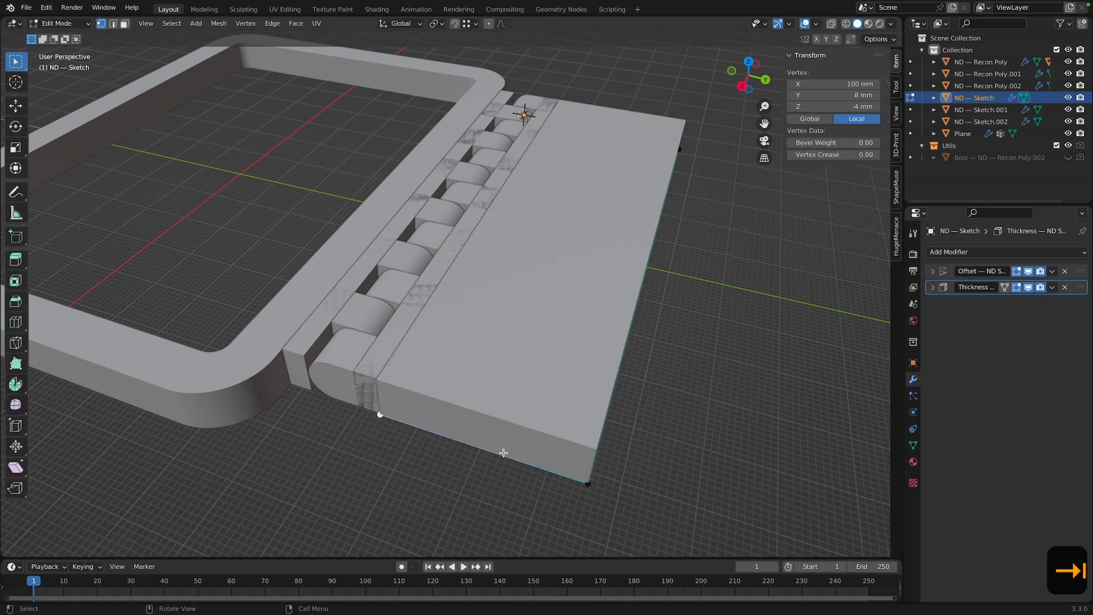
{"action": "left_click", "coordinate": [586, 483], "text": "shift"}
{"action": "key", "text": "g"}
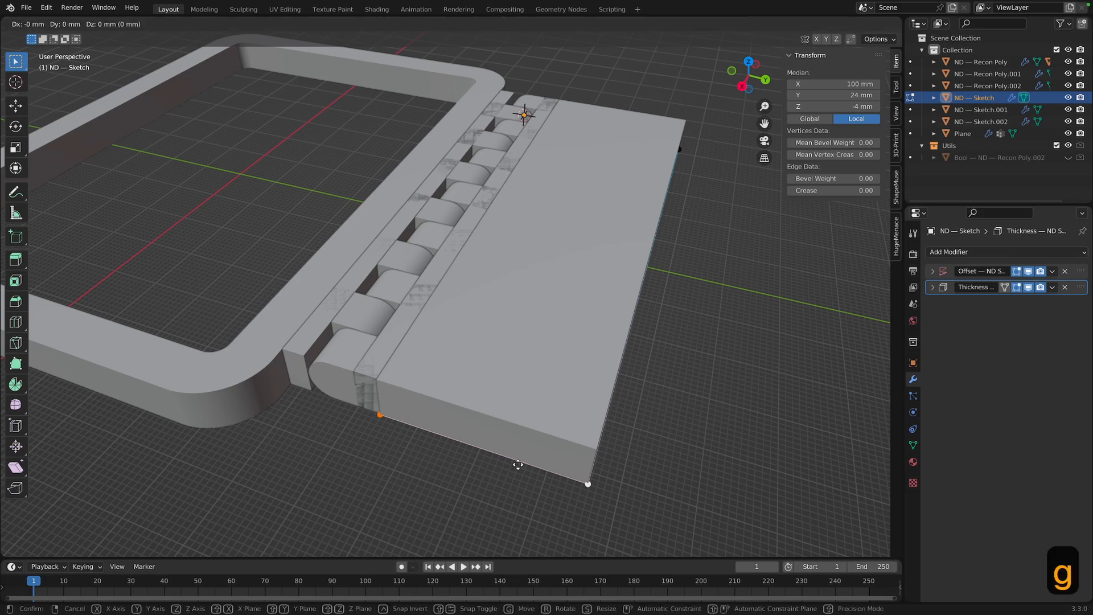
{"action": "key", "text": "x"}
{"action": "left_click", "coordinate": [426, 447]}
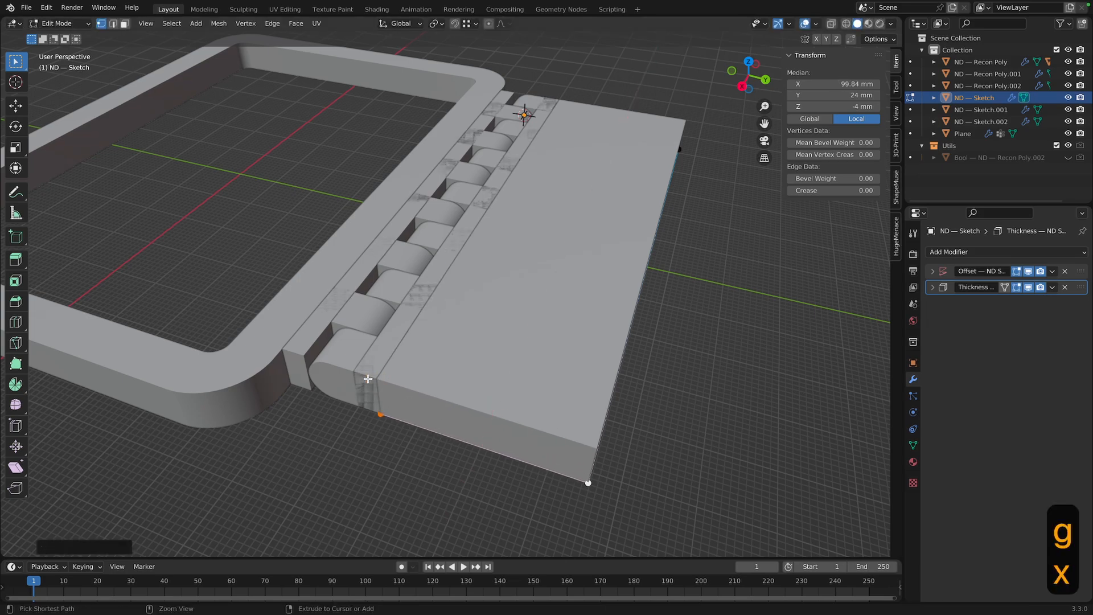
{"action": "key", "text": "Tab"}
At the opposite hinge end, snap the end vertices of the narrow strip beside the frame along X to local -3.9 mm
{"action": "middle_click_drag", "start_coordinate": [512, 476], "coordinate": [354, 452]}
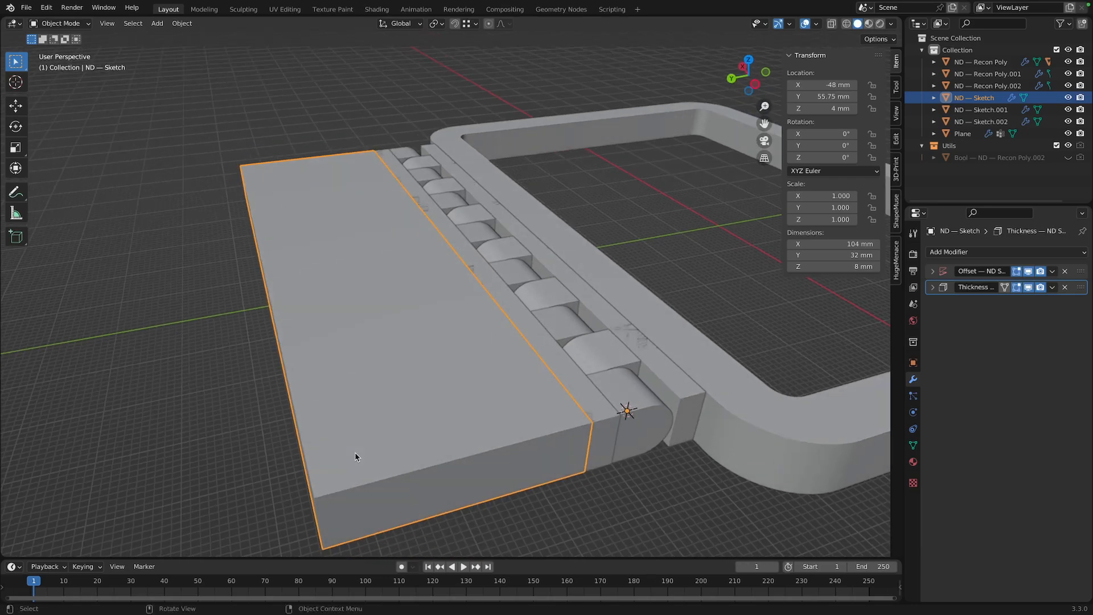
{"action": "left_click", "coordinate": [680, 433]}
{"action": "key", "text": "Tab"}
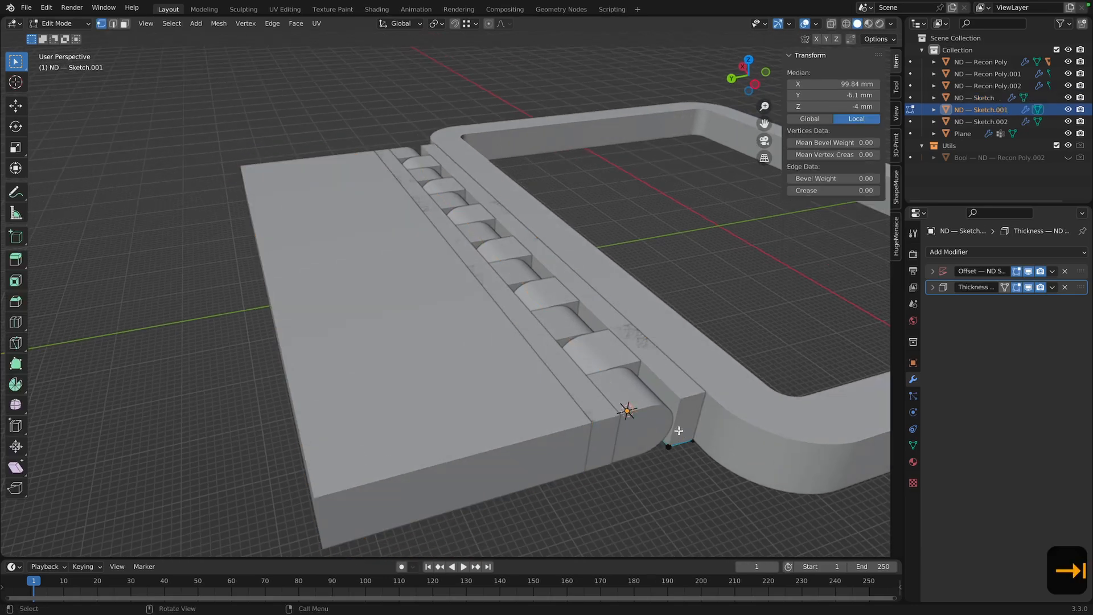
{"action": "left_click", "coordinate": [670, 447]}
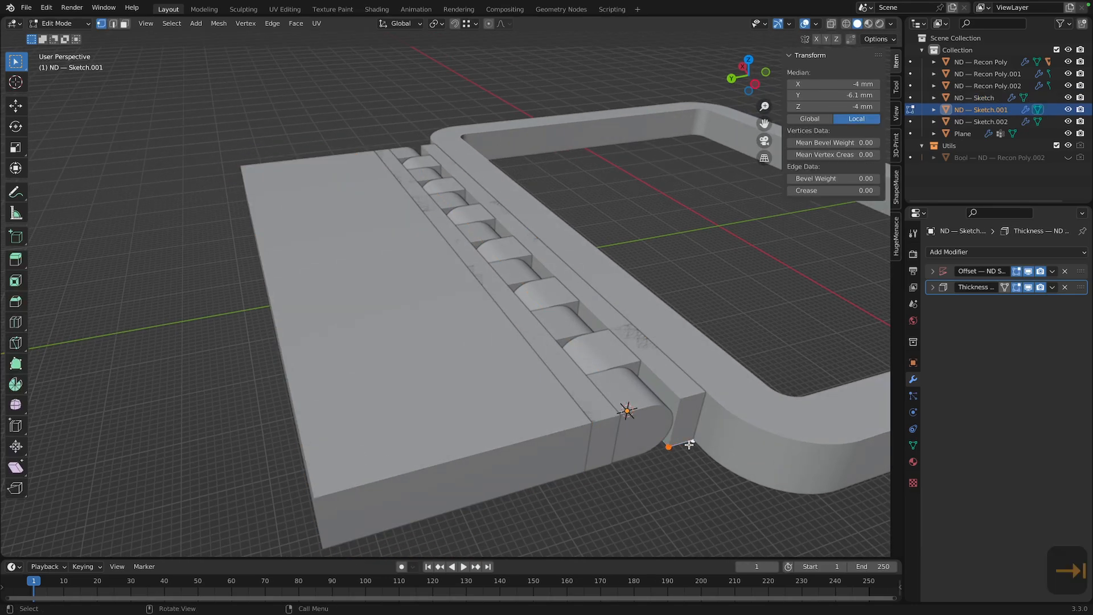
{"action": "key", "text": "g"}
{"action": "key", "text": "x"}
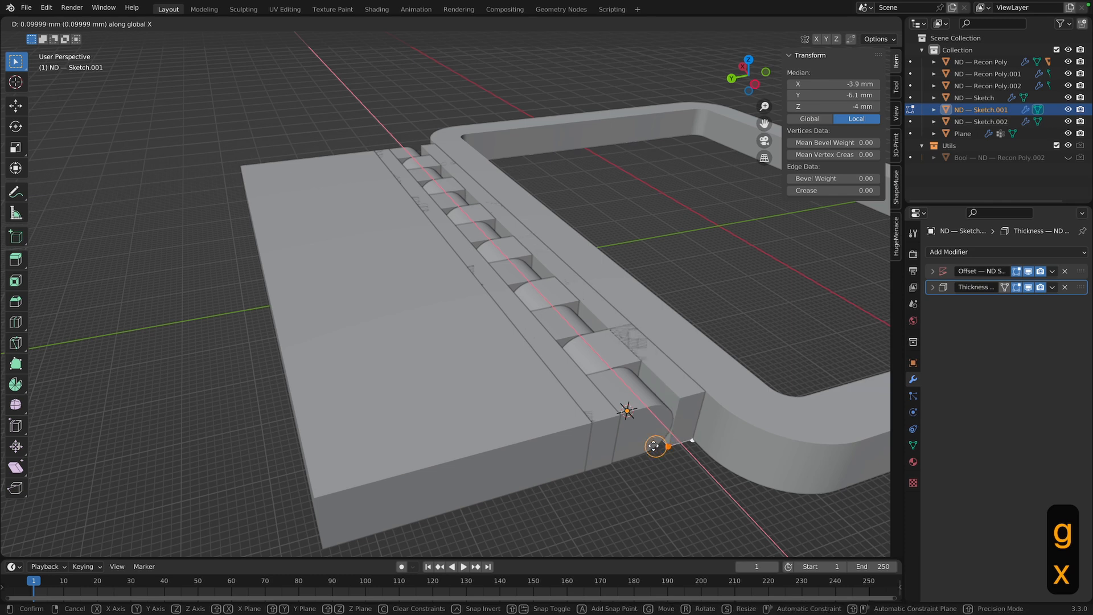
{"action": "left_click", "coordinate": [640, 453]}
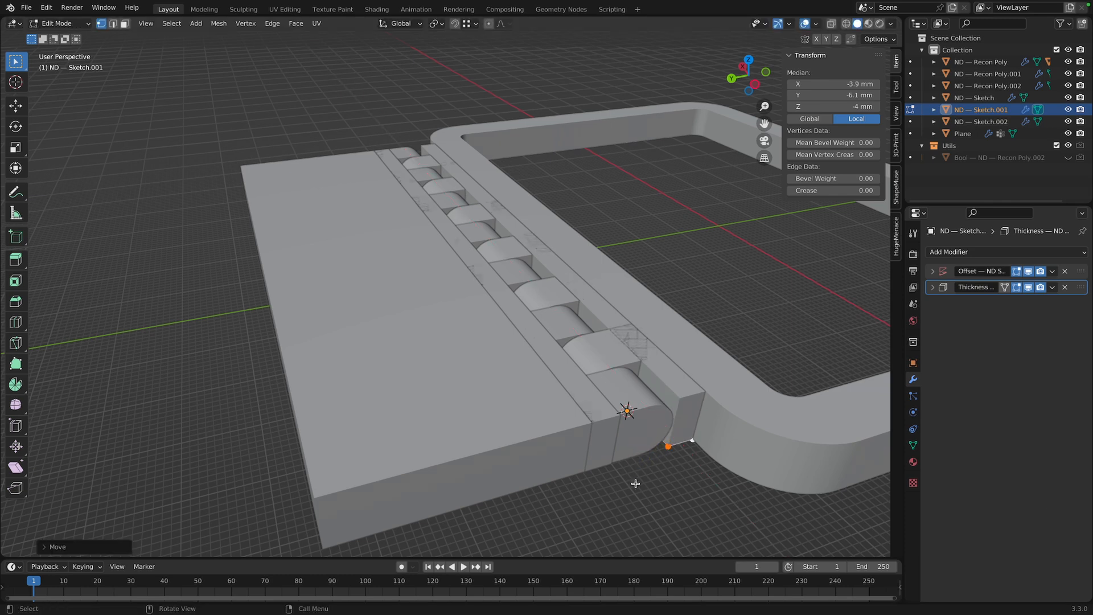
{"action": "key", "text": "Tab"}
Snap the same-end vertices of the narrow strip between the wide plate and hinge along X to local -3.9 mm
{"action": "left_click", "coordinate": [603, 456]}
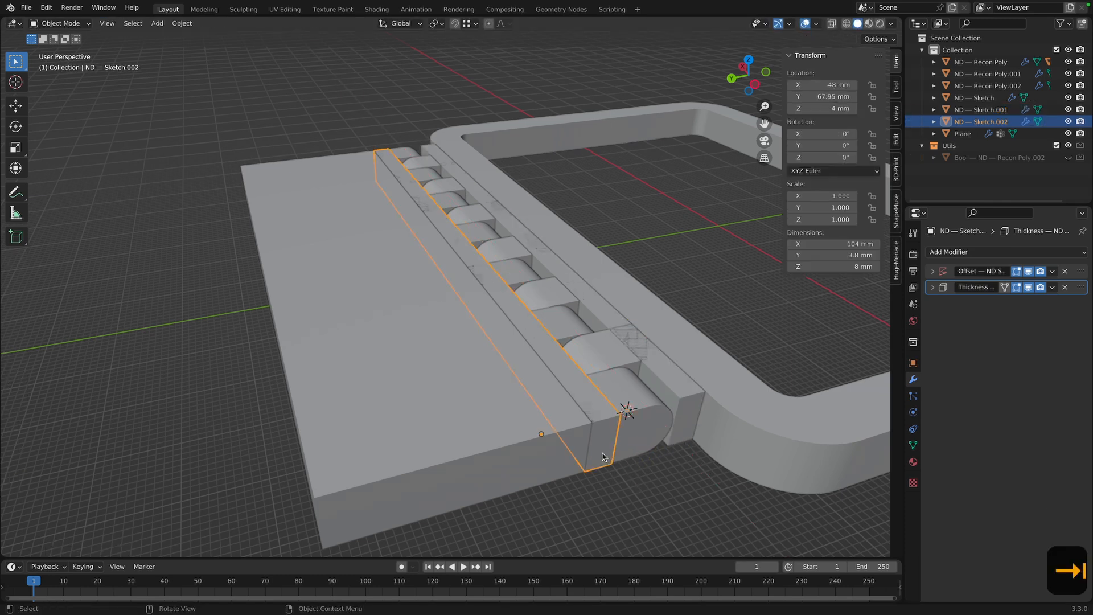
{"action": "key", "text": "Tab"}
{"action": "left_click", "coordinate": [607, 468]}
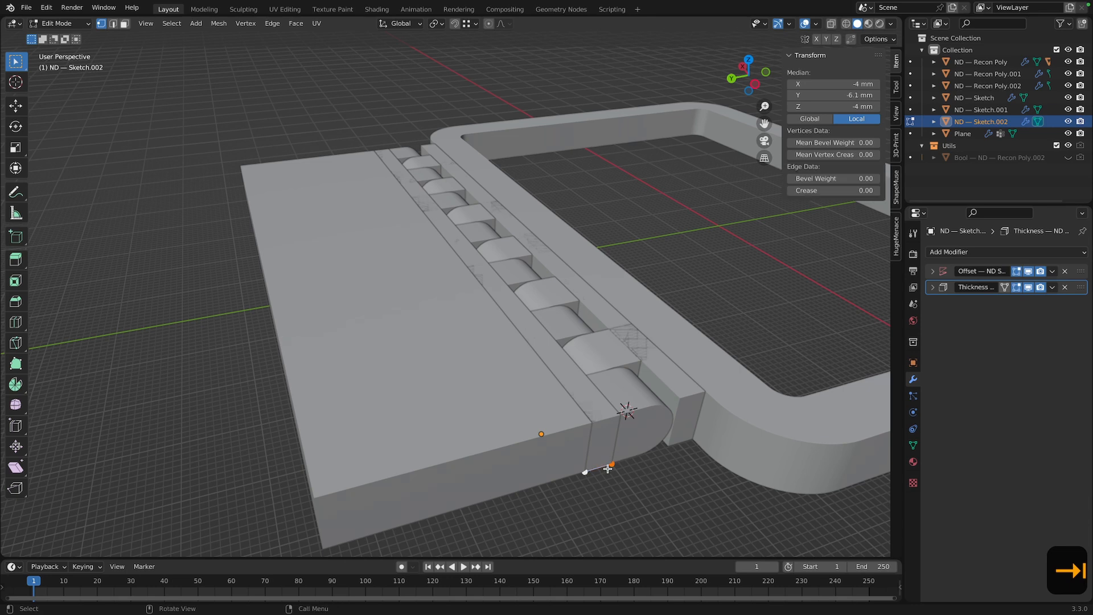
{"action": "key", "text": "g"}
{"action": "key", "text": "x"}
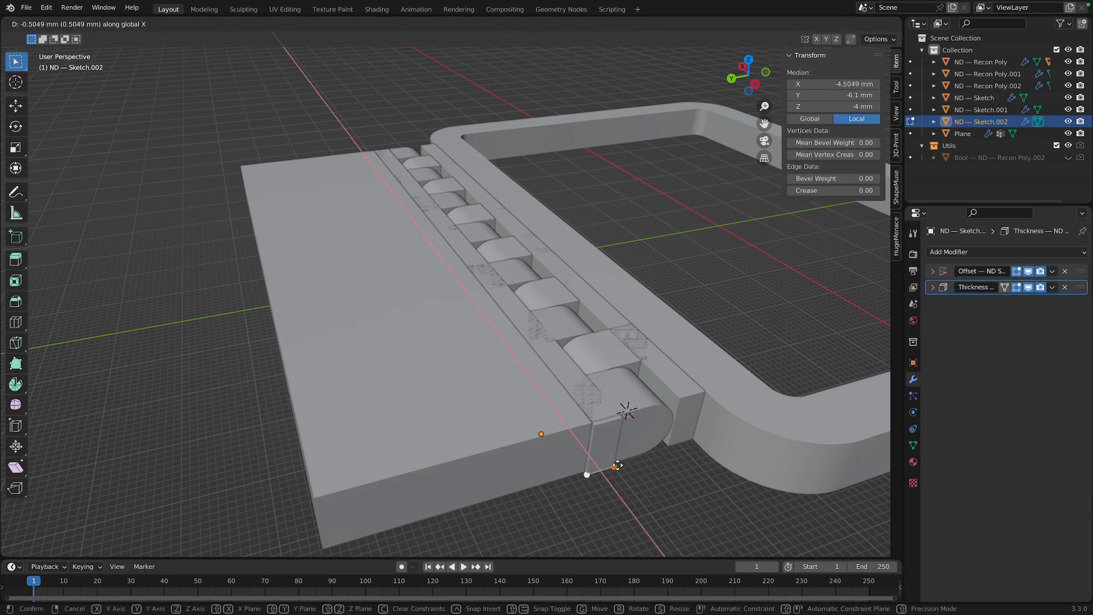
{"action": "key", "text": "ctrl"}
{"action": "key", "text": "ctrl"}
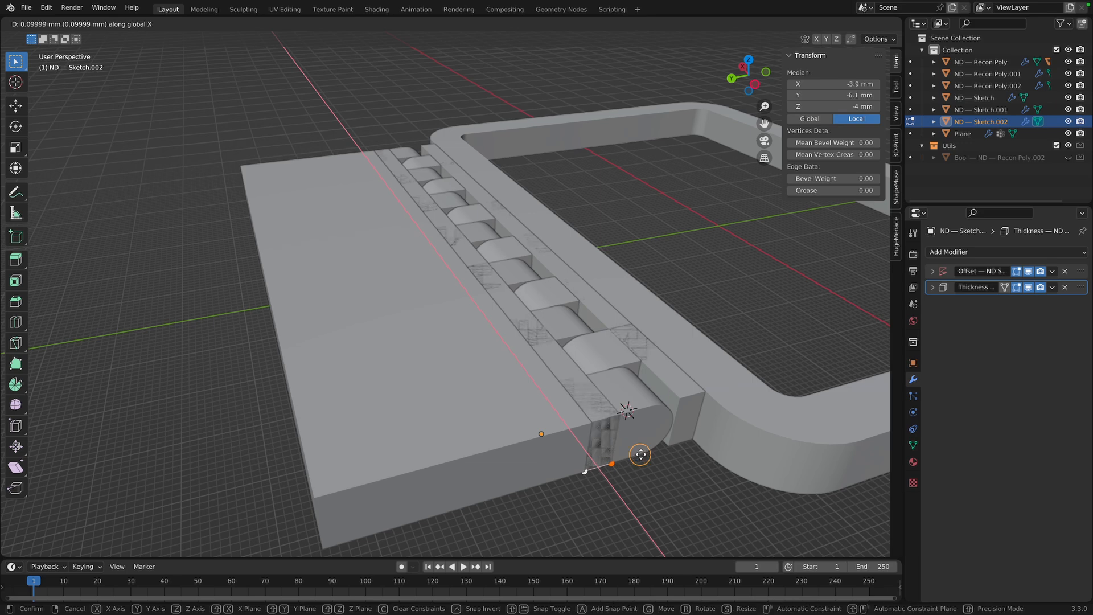
{"action": "left_click", "coordinate": [639, 454]}
{"action": "key", "text": "Tab"}
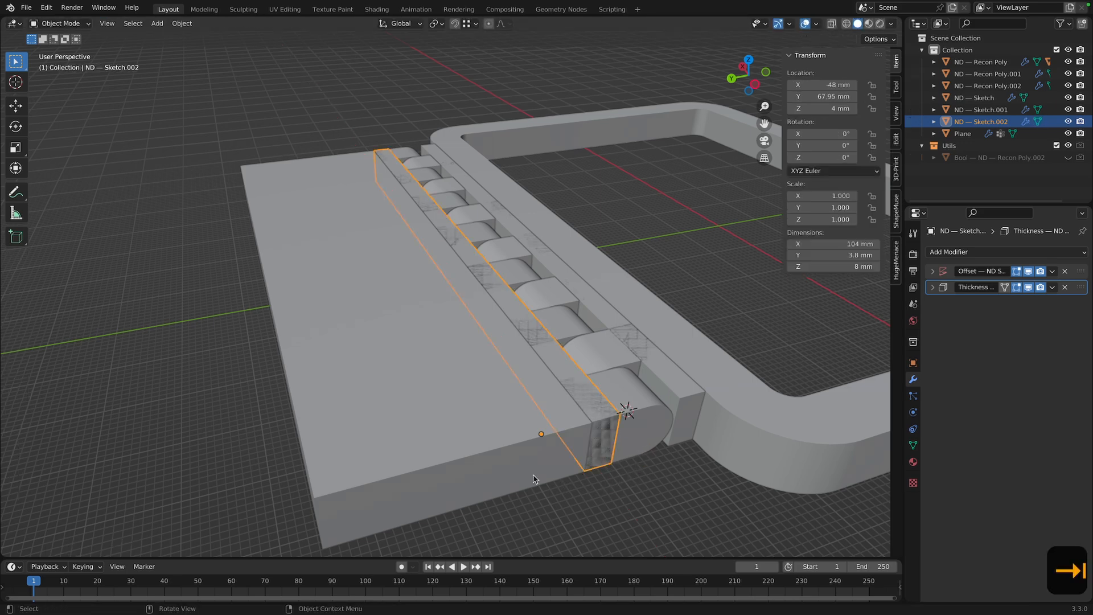
Snap the wide plate's two vertices at this end along X to local -3.9 mm, then deselect everything
{"action": "left_click", "coordinate": [533, 478]}
{"action": "key", "text": "Tab"}
{"action": "left_click", "coordinate": [581, 473]}
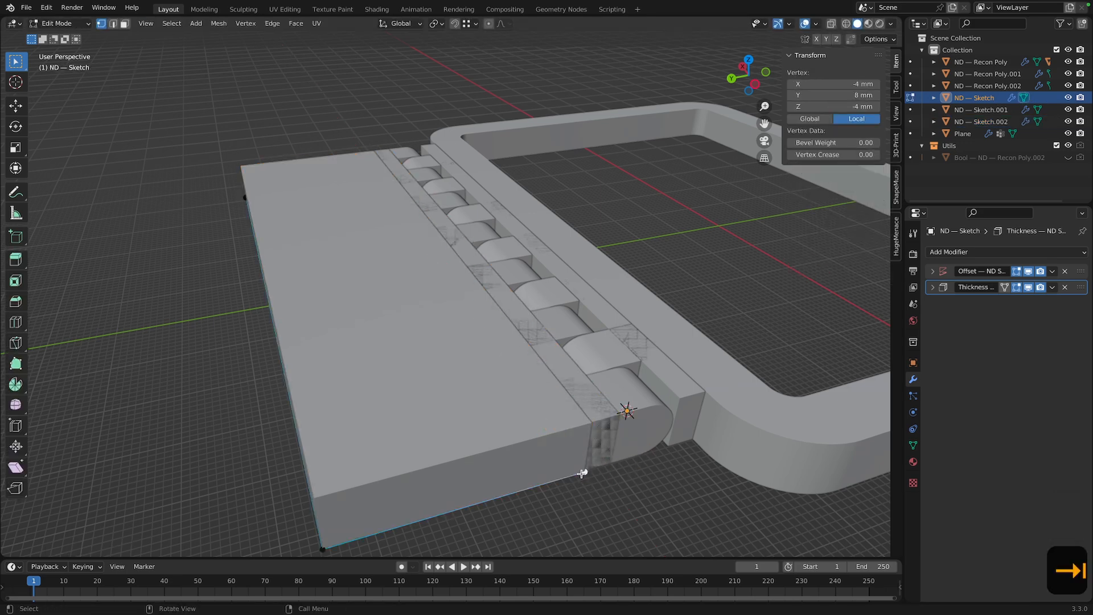
{"action": "left_click", "coordinate": [322, 548], "text": "shift"}
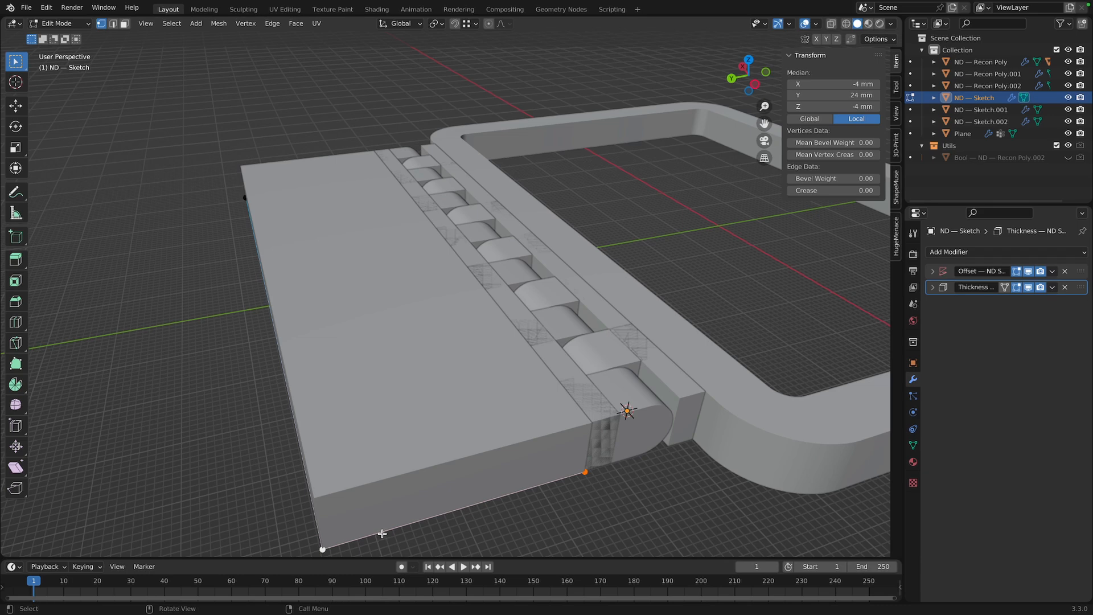
{"action": "key", "text": "g"}
{"action": "key", "text": "x"}
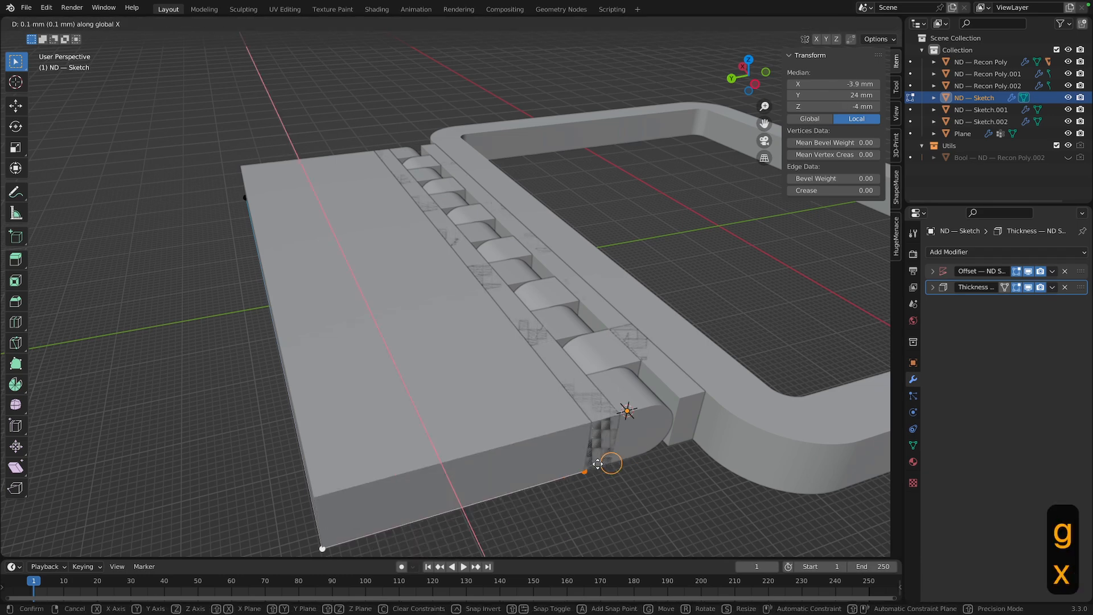
{"action": "left_click", "coordinate": [614, 477]}
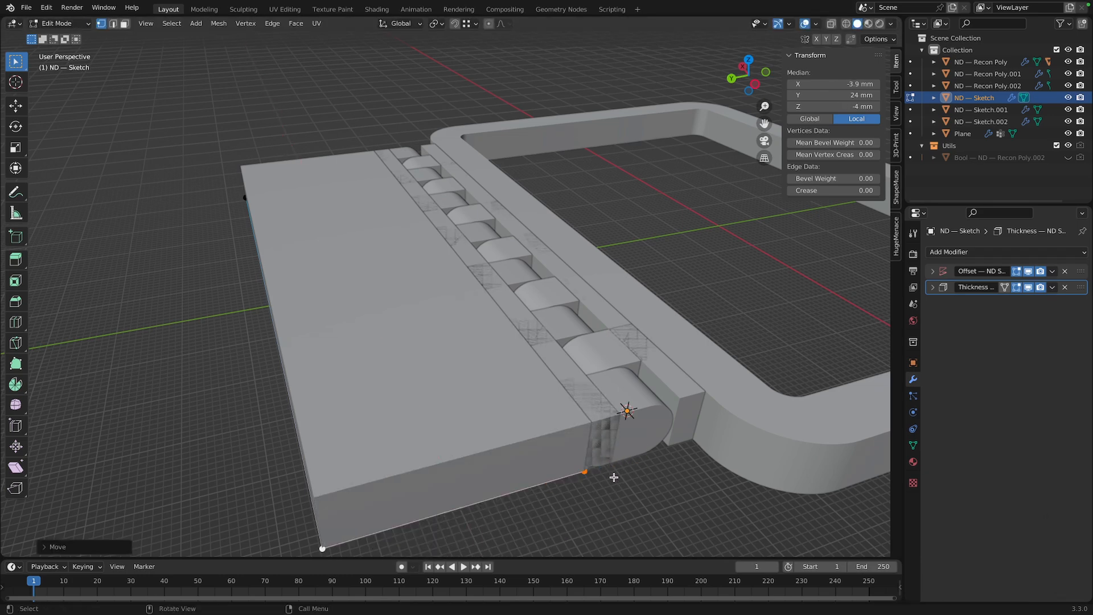
{"action": "key", "text": "Tab"}
{"action": "left_click", "coordinate": [633, 499]}
Inspect the hinge knuckles, connecting strips and plate alignment from above and in perspective
{"action": "scroll", "coordinate": [630, 498], "scroll_direction": "down", "scroll_amount": 3}
{"action": "middle_click_drag", "start_coordinate": [631, 498], "coordinate": [505, 40]}
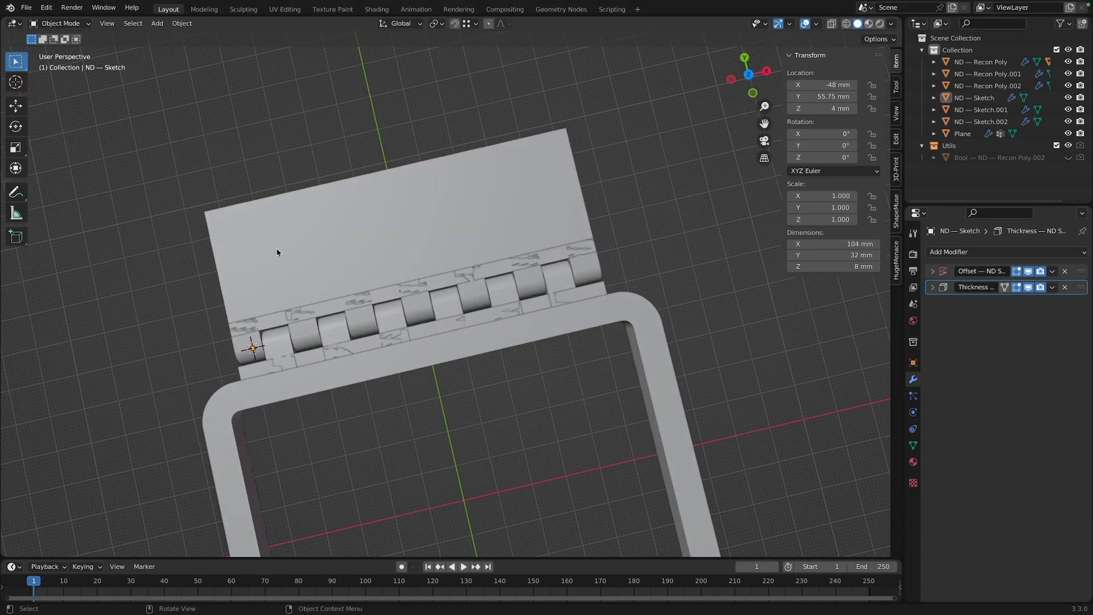
{"action": "scroll", "coordinate": [327, 327], "scroll_direction": "up", "scroll_amount": 2}
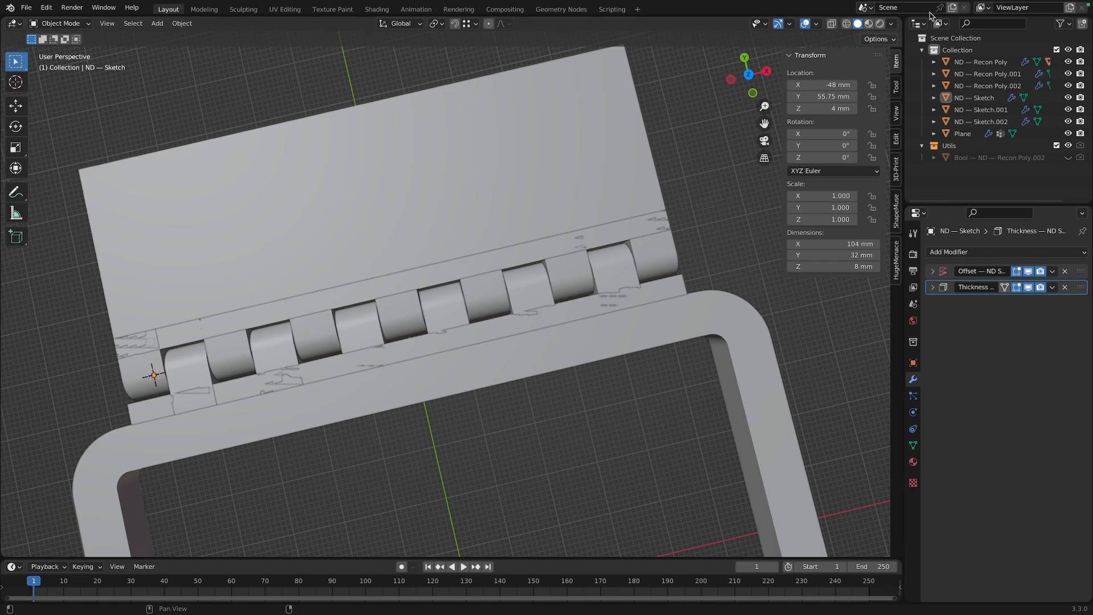
{"action": "left_click", "coordinate": [749, 74]}
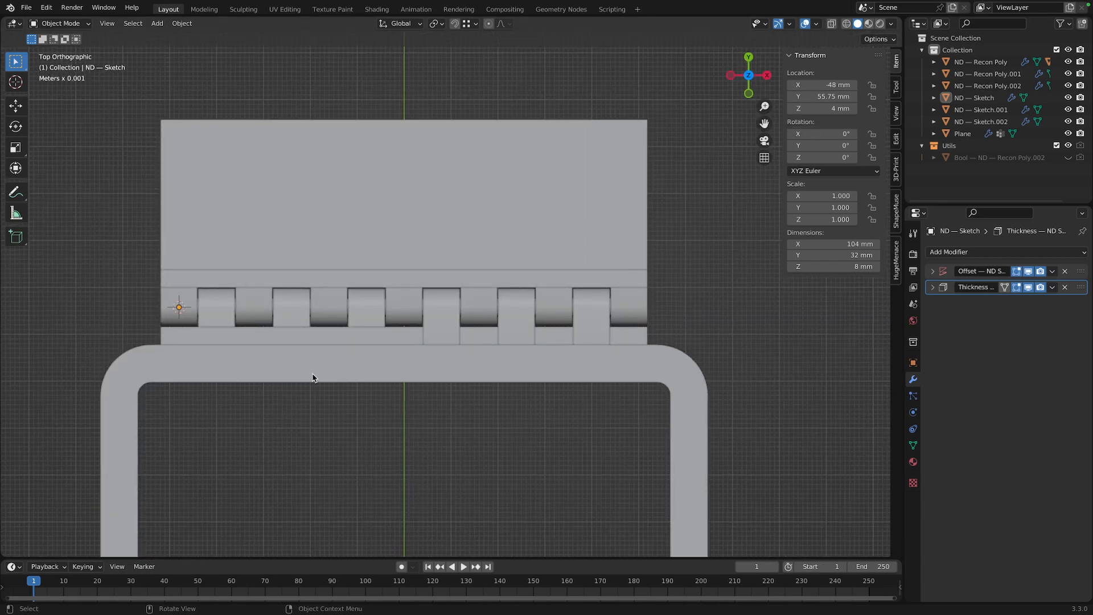
{"action": "scroll", "coordinate": [313, 373], "scroll_direction": "up", "scroll_amount": 5}
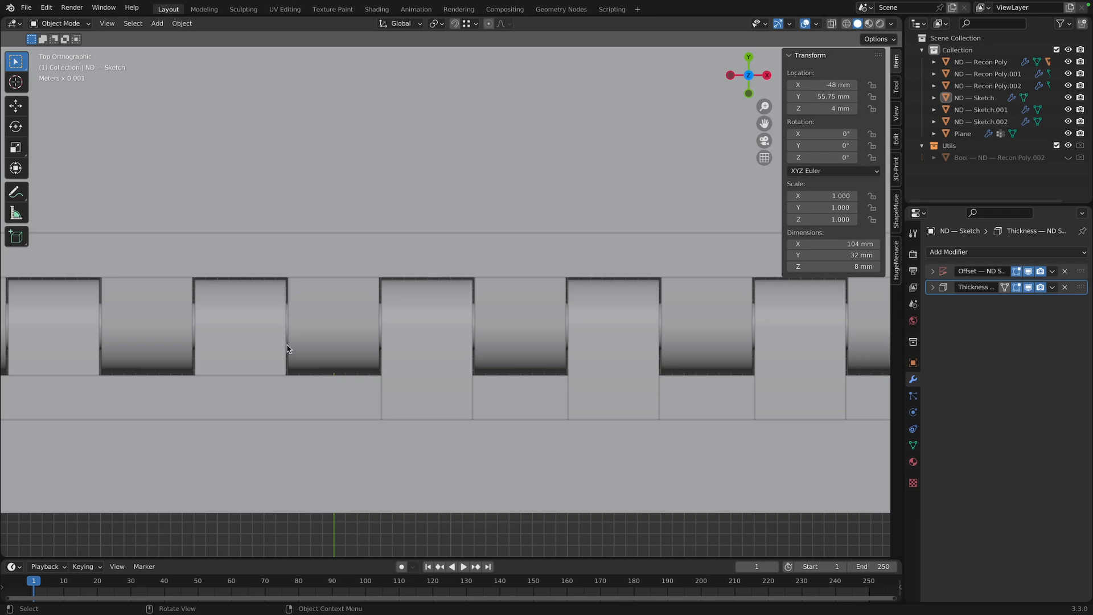
{"action": "scroll", "coordinate": [286, 348], "scroll_direction": "down", "scroll_amount": 3}
{"action": "scroll", "coordinate": [253, 324], "scroll_direction": "down", "scroll_amount": 1}
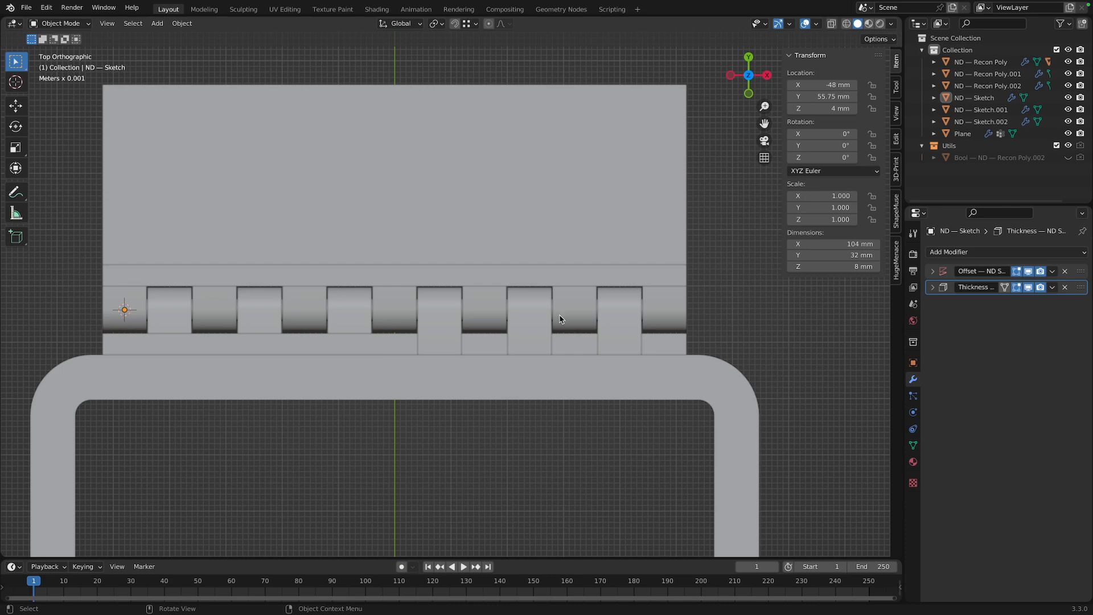
{"action": "middle_click_drag", "start_coordinate": [466, 459], "coordinate": [449, 390]}
{"action": "scroll", "coordinate": [450, 390], "scroll_direction": "down", "scroll_amount": 2}
{"action": "middle_click_drag", "start_coordinate": [588, 386], "coordinate": [565, 417]}
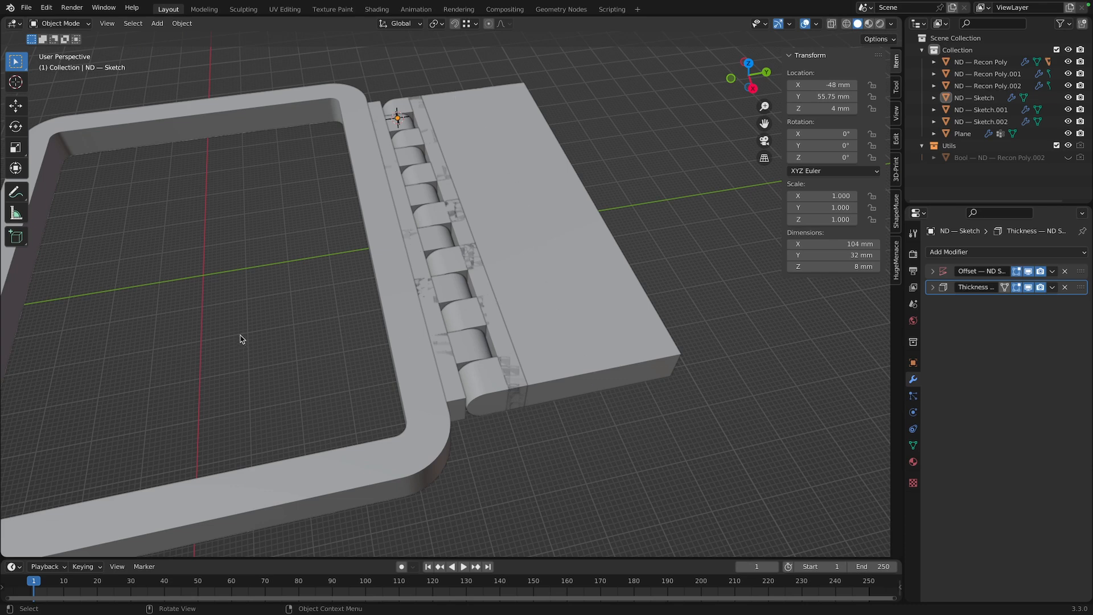
{"action": "middle_click_drag", "start_coordinate": [241, 339], "coordinate": [300, 334]}
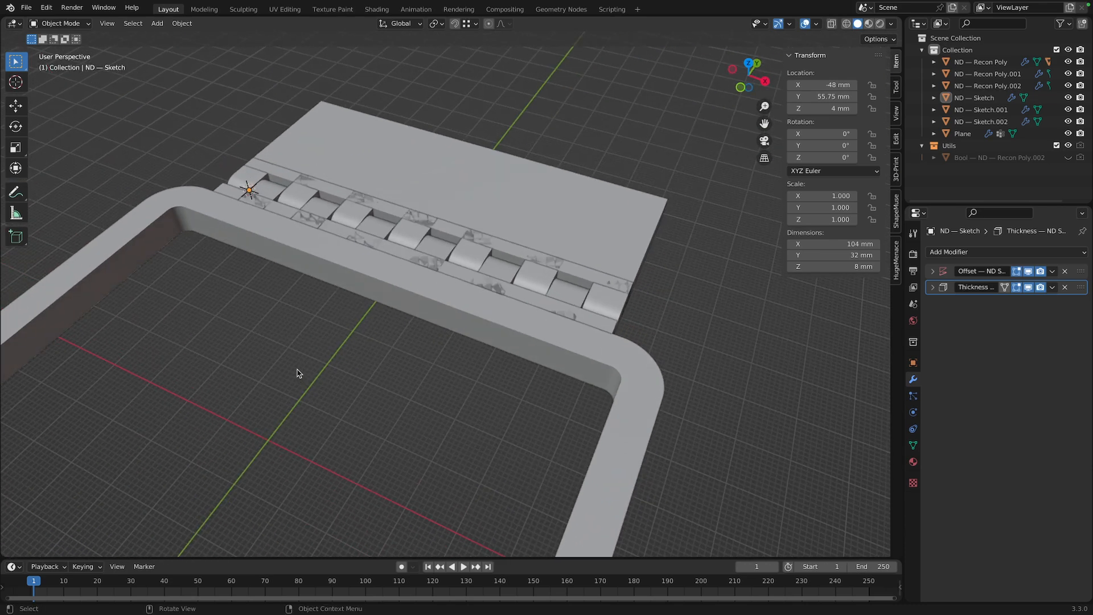
Reset the 3D cursor to the world origin and add a Recon Poly disc there with 2 mm radius and 16 segments
{"action": "key", "text": "shift+s"}
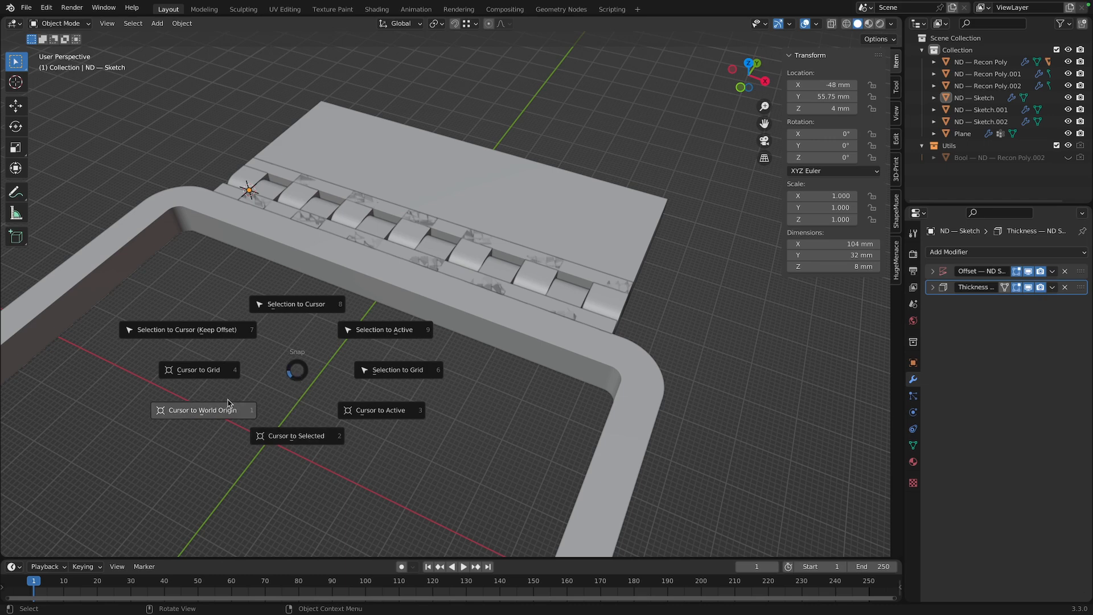
{"action": "left_click", "coordinate": [216, 418]}
{"action": "middle_click_drag", "start_coordinate": [327, 449], "coordinate": [410, 317], "text": "shift"}
{"action": "scroll", "coordinate": [411, 407], "scroll_direction": "up", "scroll_amount": 2}
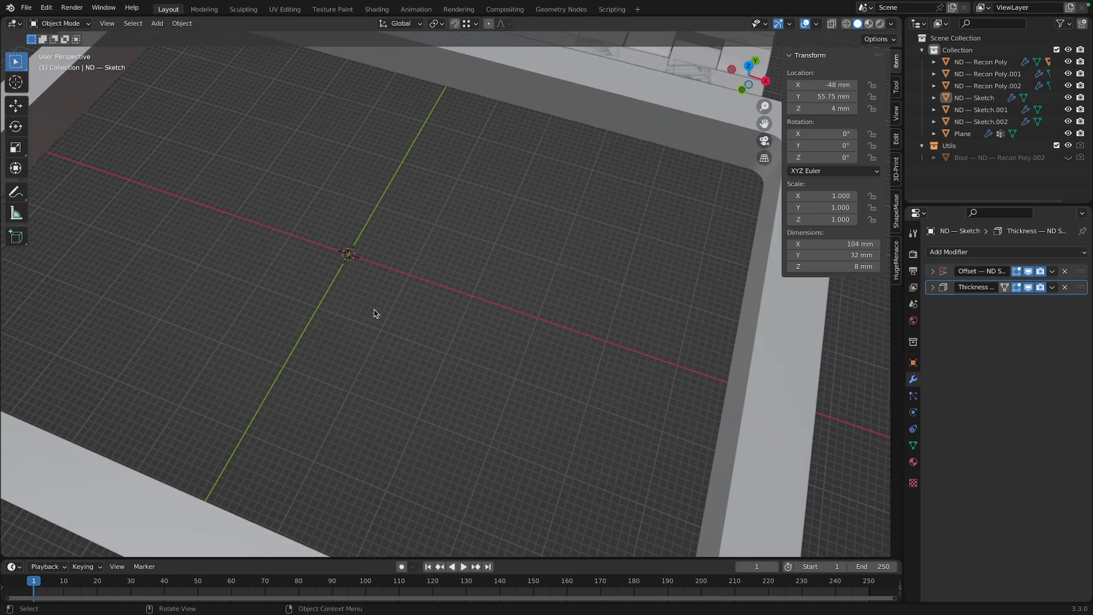
{"action": "key", "text": "f"}
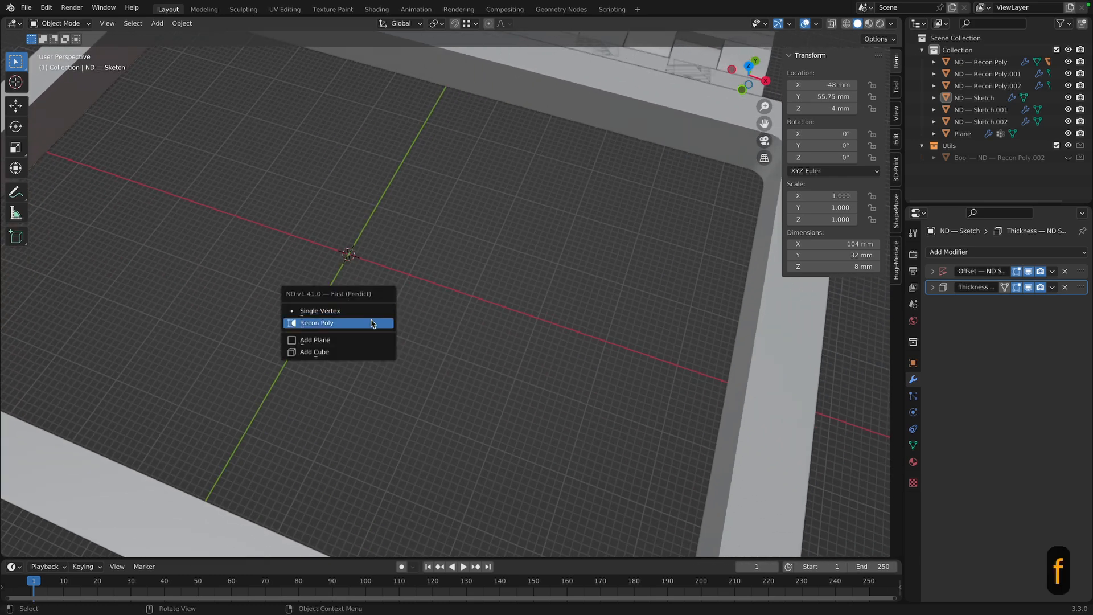
{"action": "left_click", "coordinate": [371, 323]}
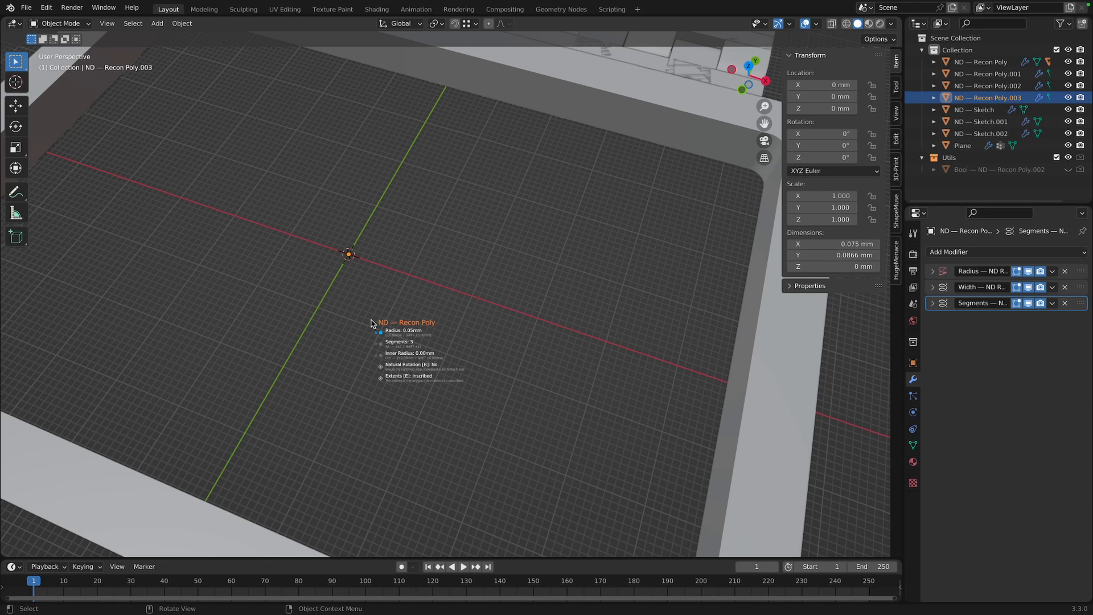
{"action": "key", "text": "2"}
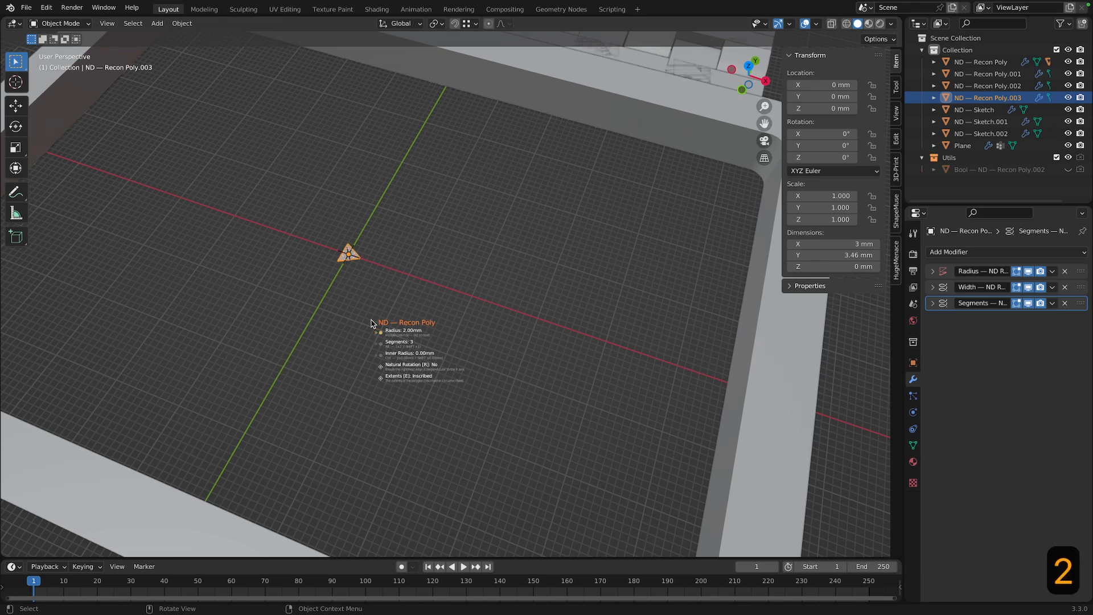
{"action": "scroll", "coordinate": [372, 322], "scroll_direction": "up", "scroll_amount": 7, "text": "alt"}
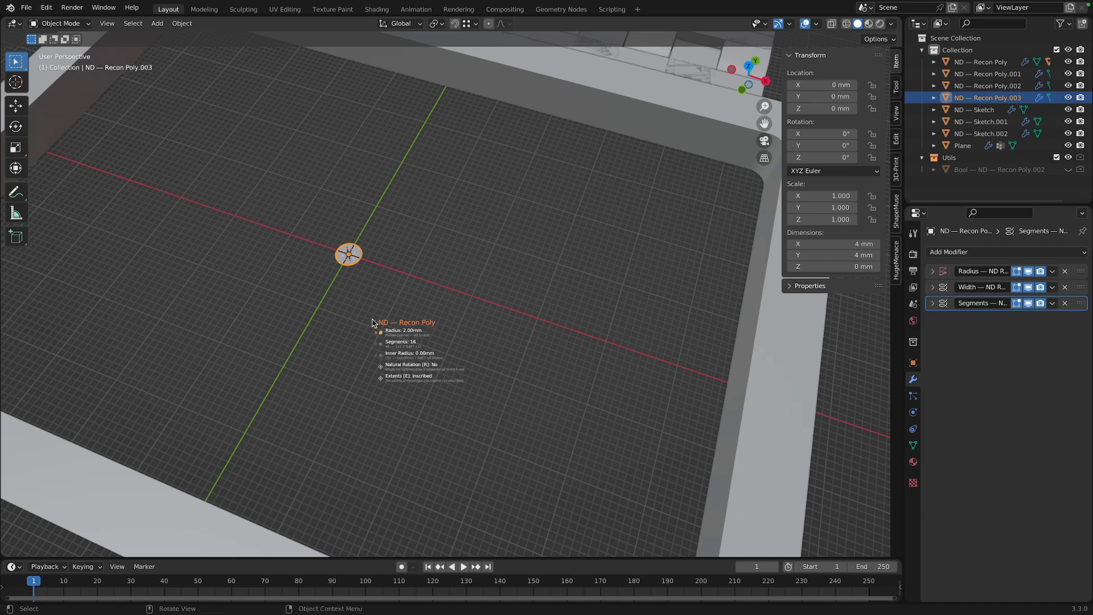
{"action": "left_click", "coordinate": [373, 322]}
Solidify the disc at the world origin to 6 mm thickness with Positive weighting so it builds upward
{"action": "mouse_move", "coordinate": [368, 322]}
{"action": "middle_mouse_down"}
{"action": "mouse_move", "coordinate": [354, 320]}
{"action": "mouse_move", "coordinate": [381, 300]}
{"action": "mouse_move", "coordinate": [374, 309]}
{"action": "middle_mouse_up"}
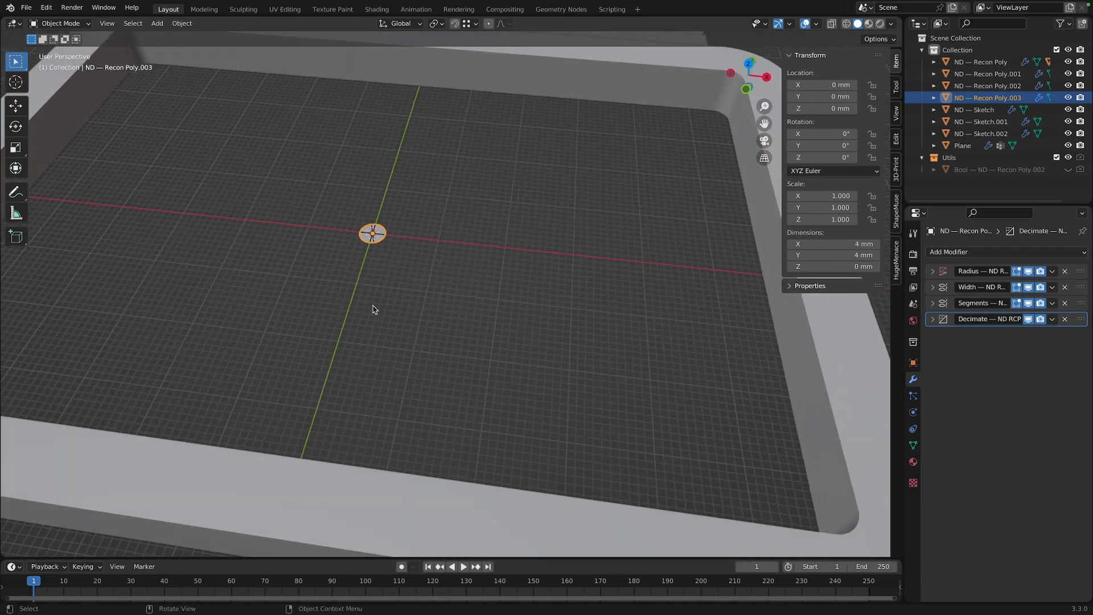
{"action": "key", "text": "f"}
{"action": "left_click", "coordinate": [371, 295]}
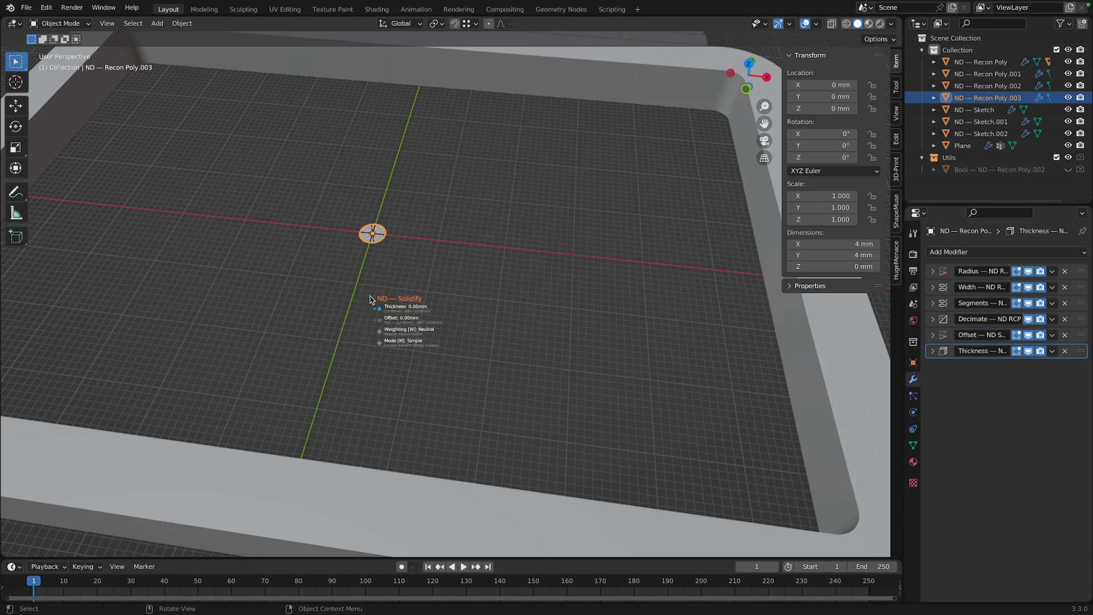
{"action": "key", "text": "6"}
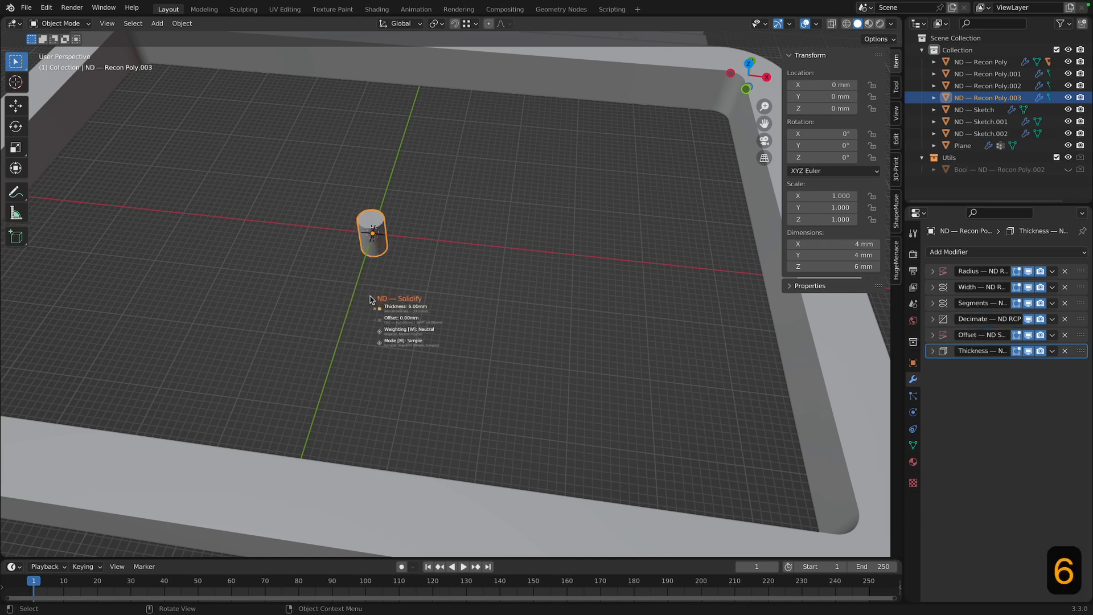
{"action": "key", "text": "w"}
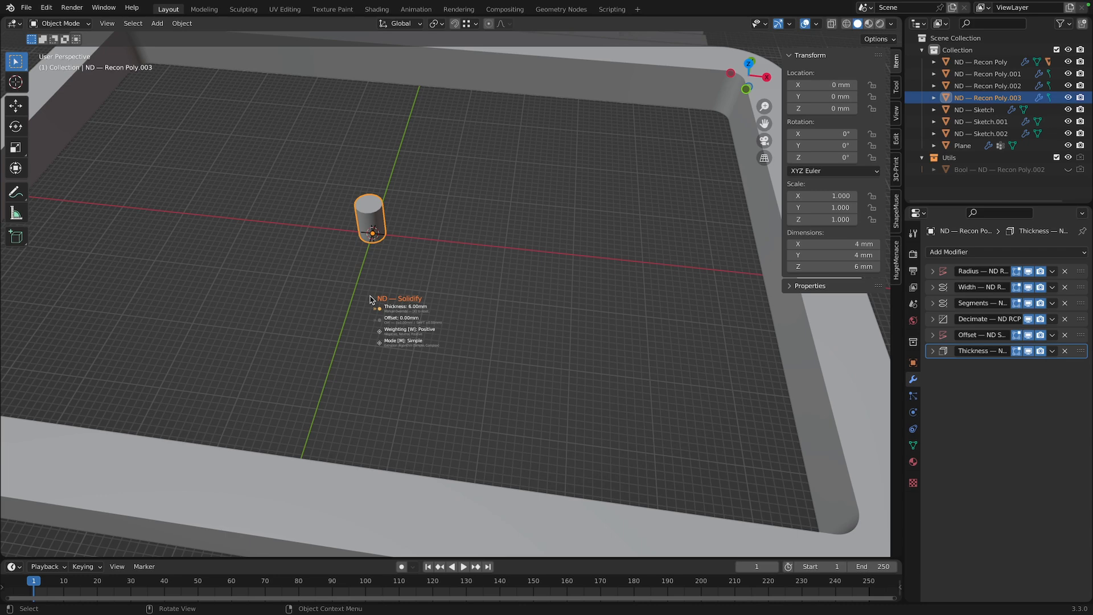
{"action": "left_click", "coordinate": [370, 299]}
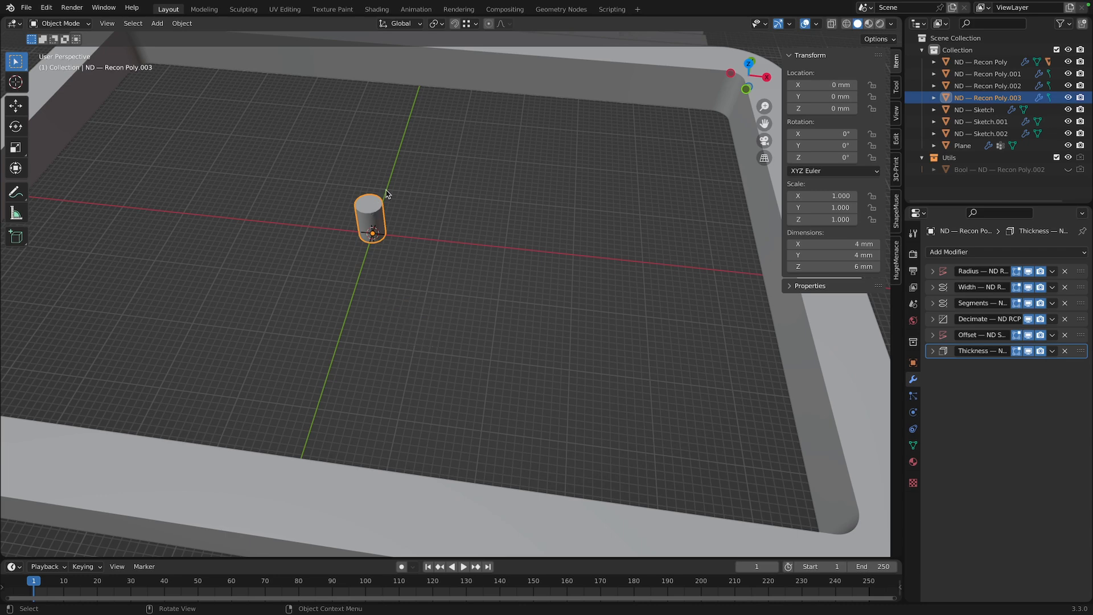
Apply all of the small cylinder's modifiers with the ND Apply Modifiers utility
{"action": "scroll", "coordinate": [383, 283], "scroll_direction": "up", "scroll_amount": 2}
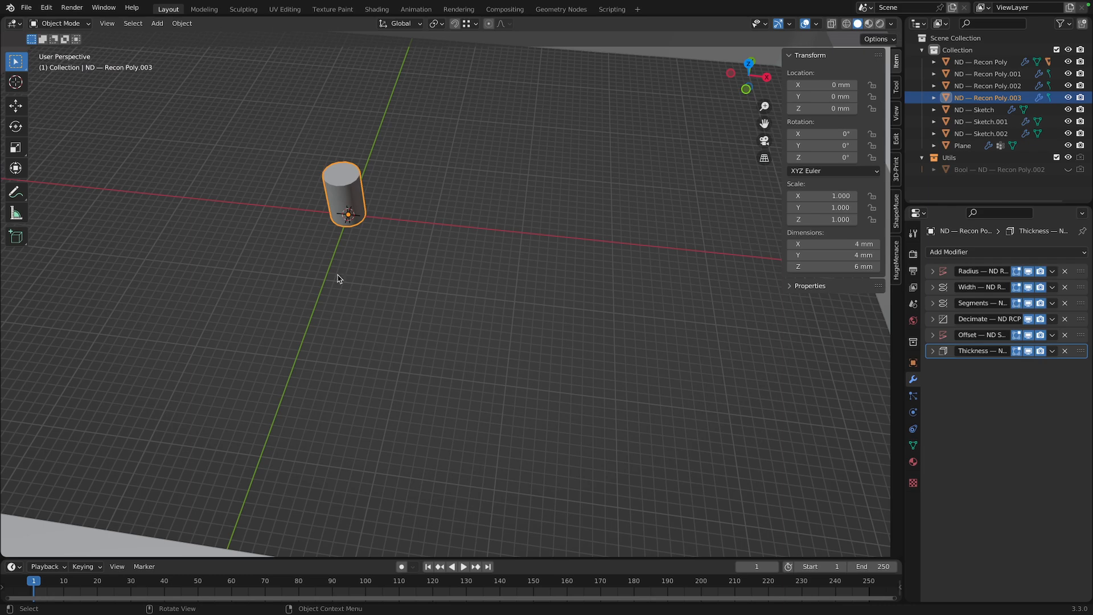
{"action": "key", "text": "KP_Decimal"}
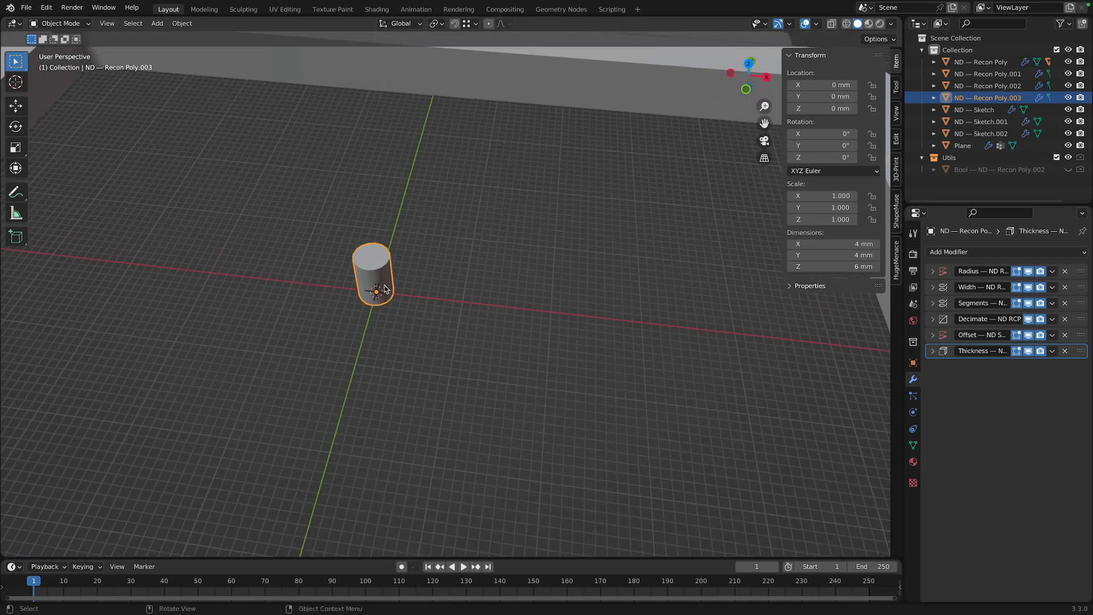
{"action": "key", "text": "shift+2"}
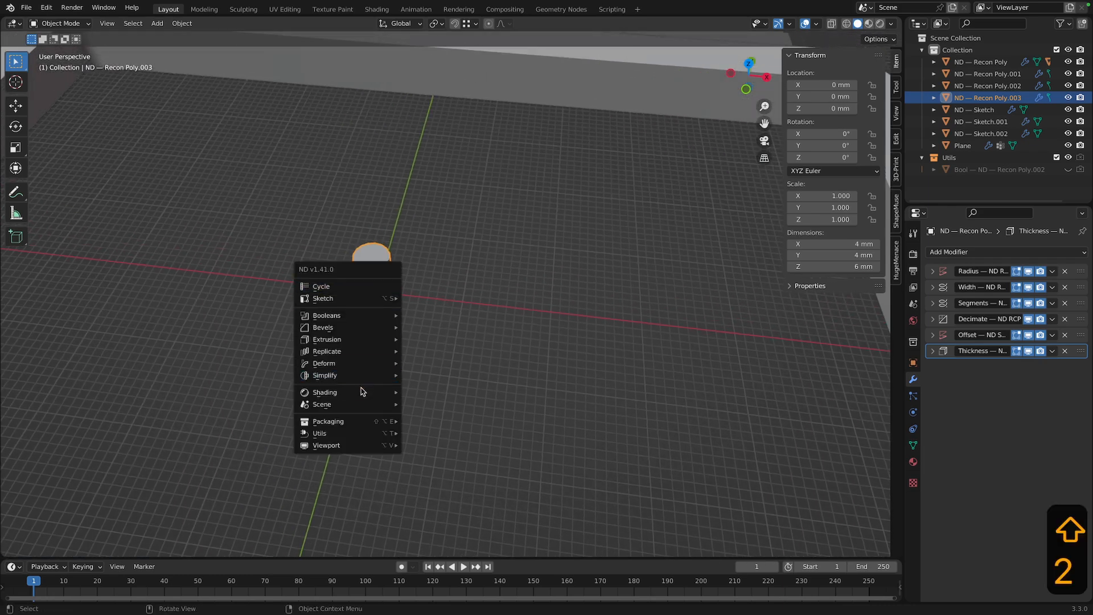
{"action": "mouse_move", "coordinate": [376, 426]}
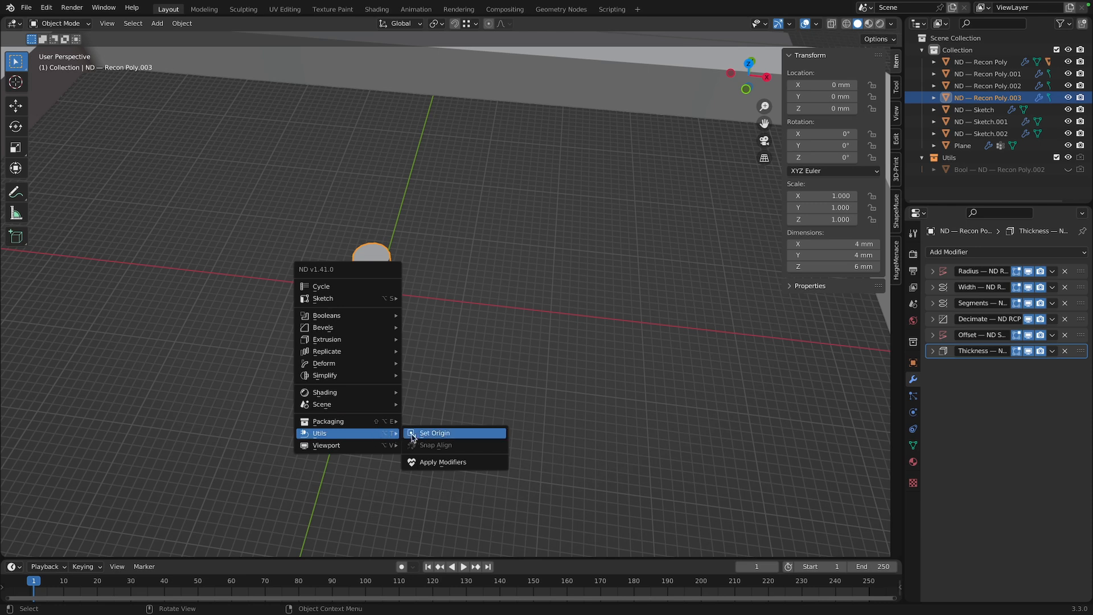
{"action": "left_click", "coordinate": [429, 463]}
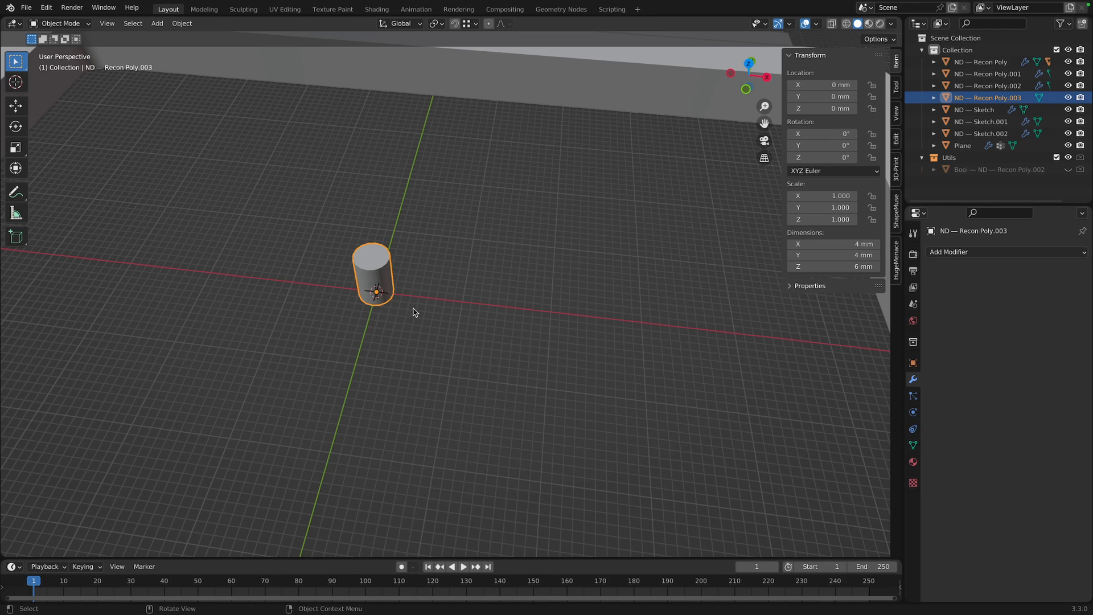
Enter Edit Mode on the cylinder and select all the vertices around its upper face
{"action": "mouse_move", "coordinate": [415, 309]}
{"action": "middle_mouse_down"}
{"action": "mouse_move", "coordinate": [397, 315]}
{"action": "mouse_move", "coordinate": [407, 315]}
{"action": "middle_mouse_up"}
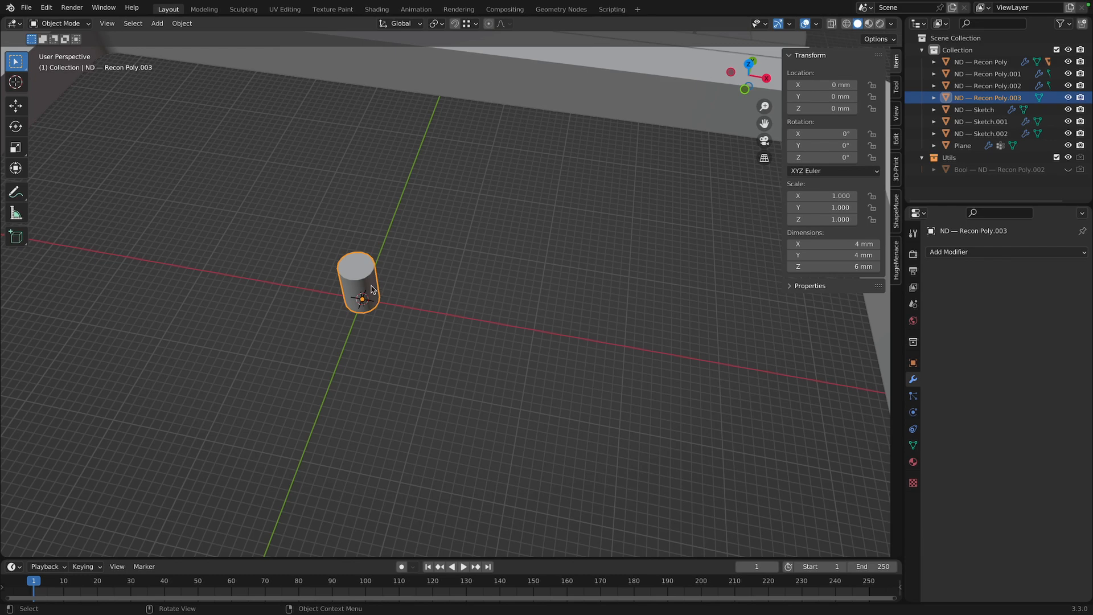
{"action": "key", "text": "Tab"}
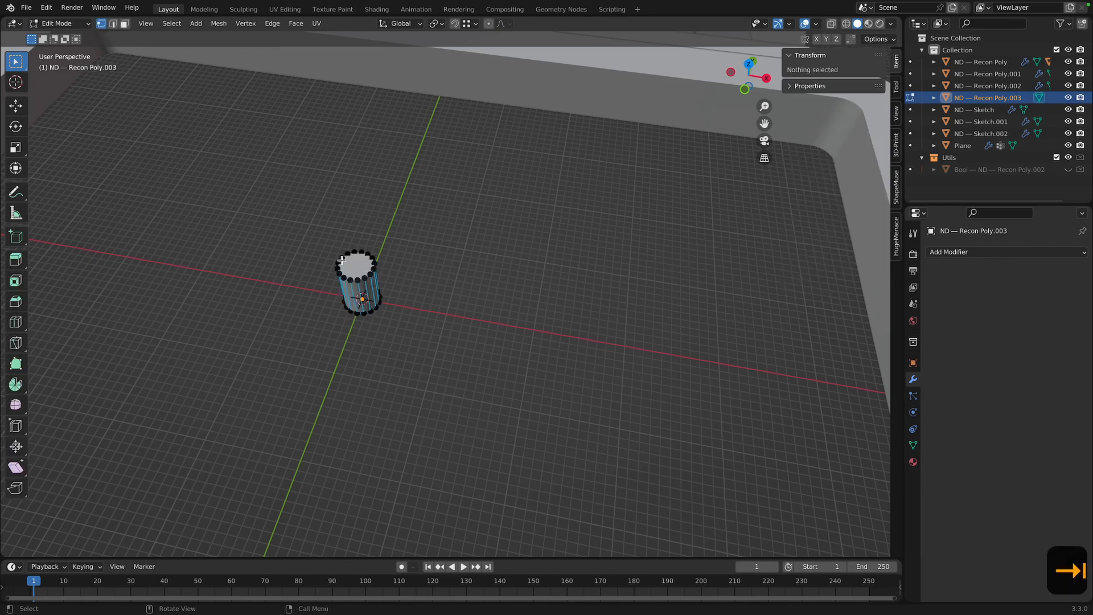
{"action": "scroll", "coordinate": [336, 267], "scroll_direction": "up", "scroll_amount": 2}
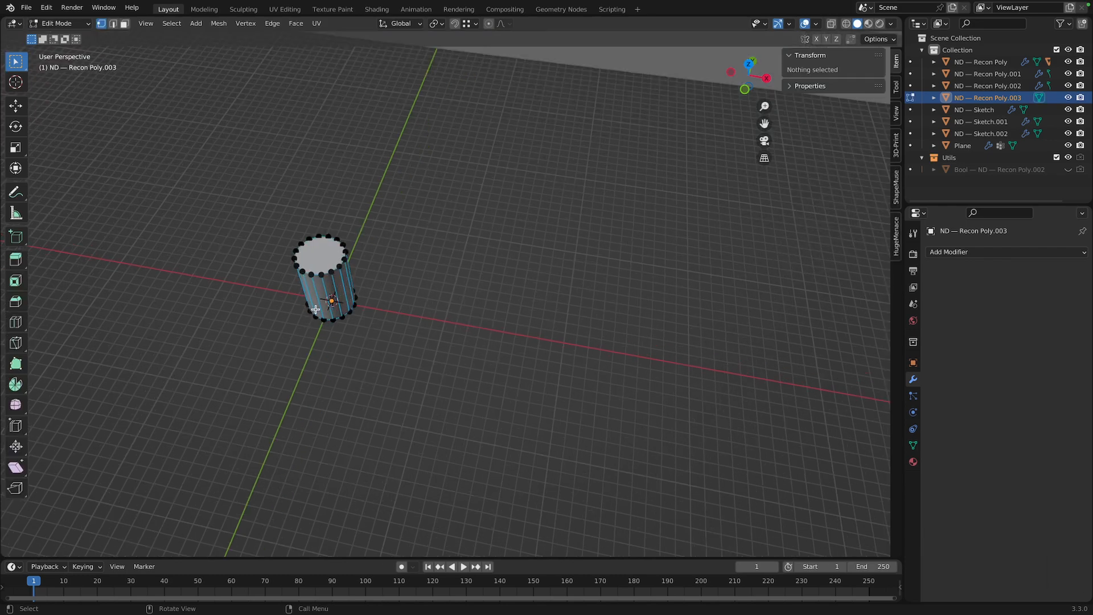
{"action": "left_click_drag", "start_coordinate": [288, 227], "coordinate": [360, 281]}
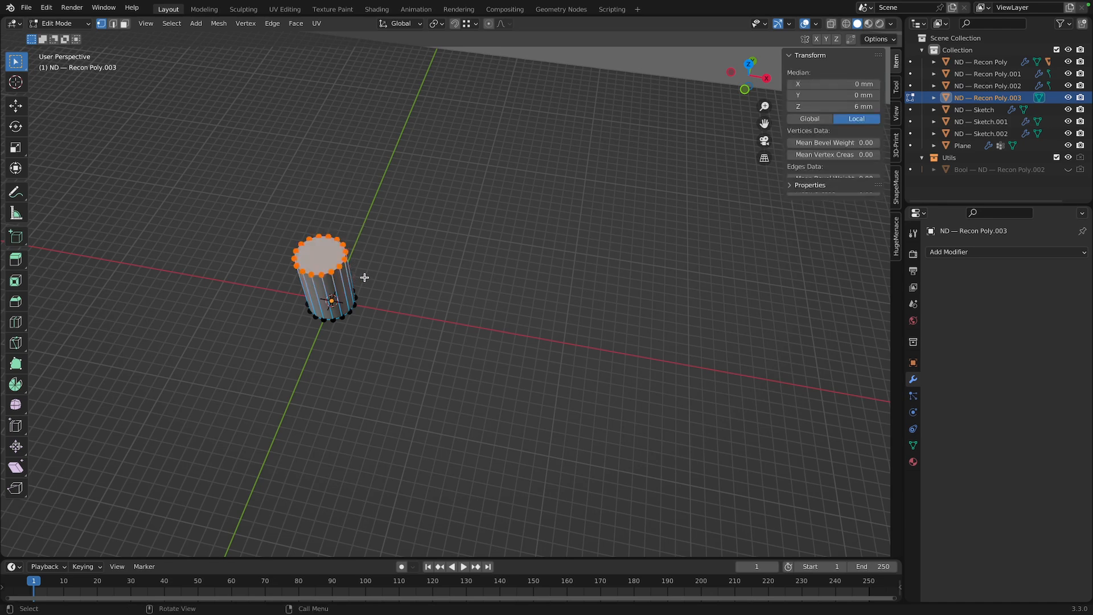
{"action": "mouse_move", "coordinate": [392, 269]}
{"action": "middle_mouse_down"}
{"action": "mouse_move", "coordinate": [337, 271]}
{"action": "mouse_move", "coordinate": [394, 272]}
{"action": "middle_mouse_up"}
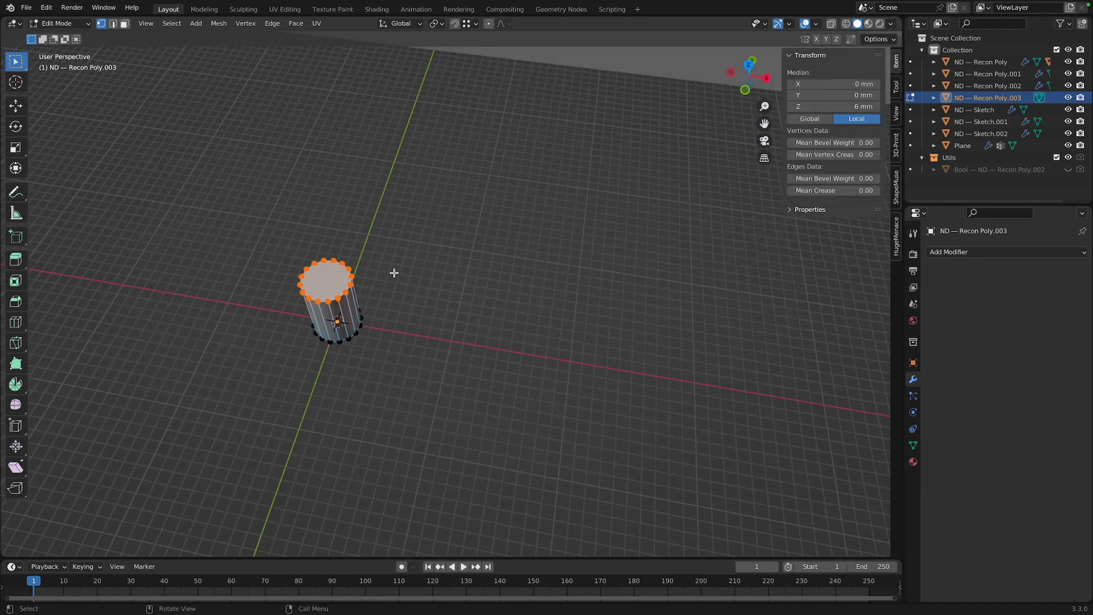
{"action": "key", "text": "e"}
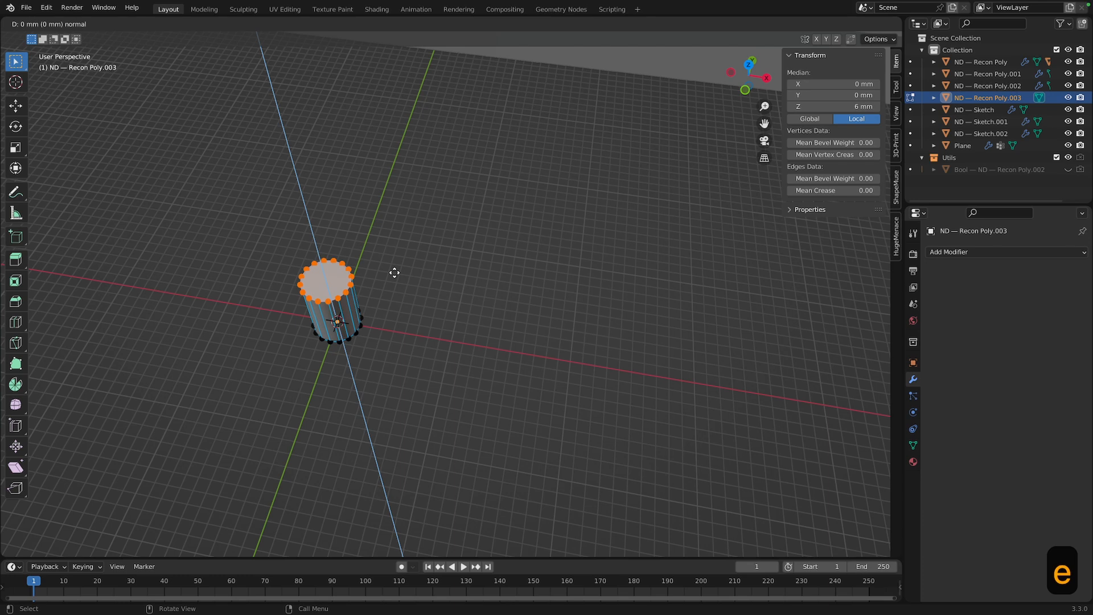
{"action": "type", "text": "z"}
{"action": "type", "text": "2"}
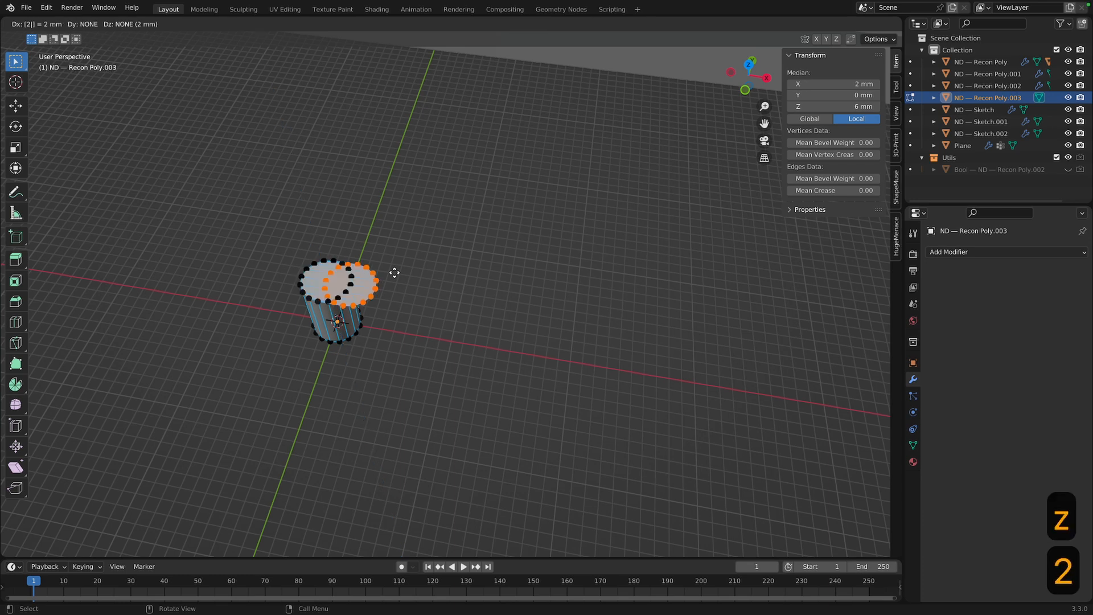
{"action": "type", "text": "z"}
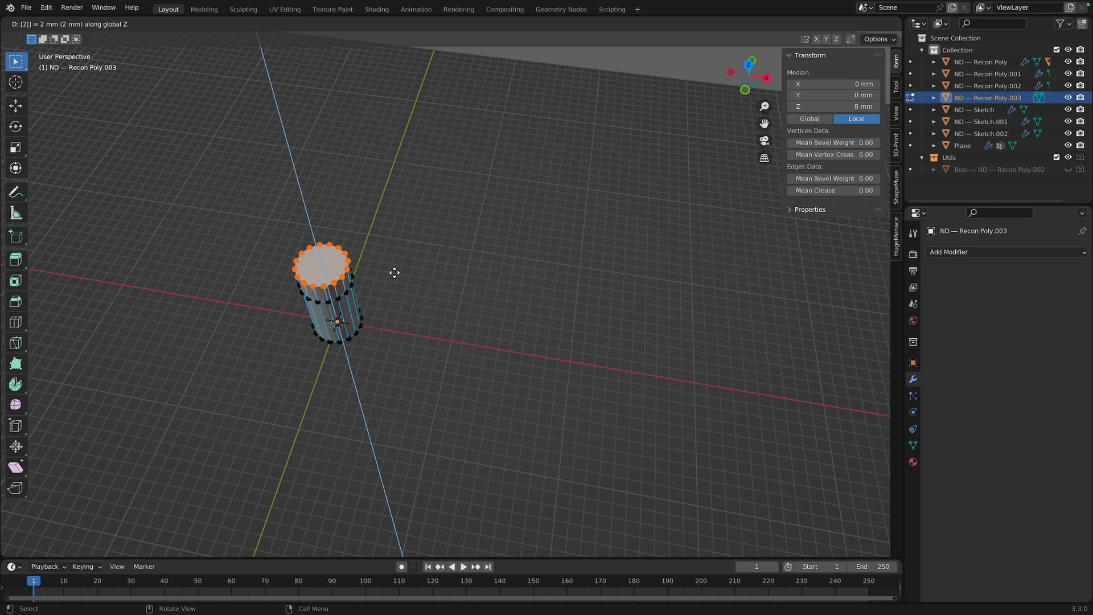
{"action": "type", "text": "s2"}
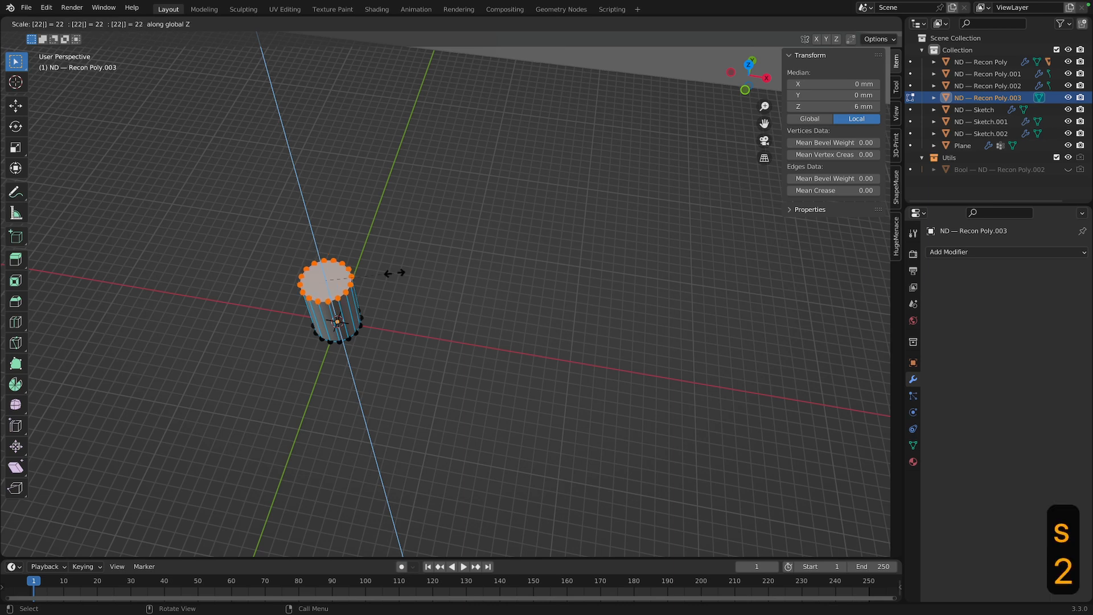
{"action": "key", "text": "Return"}
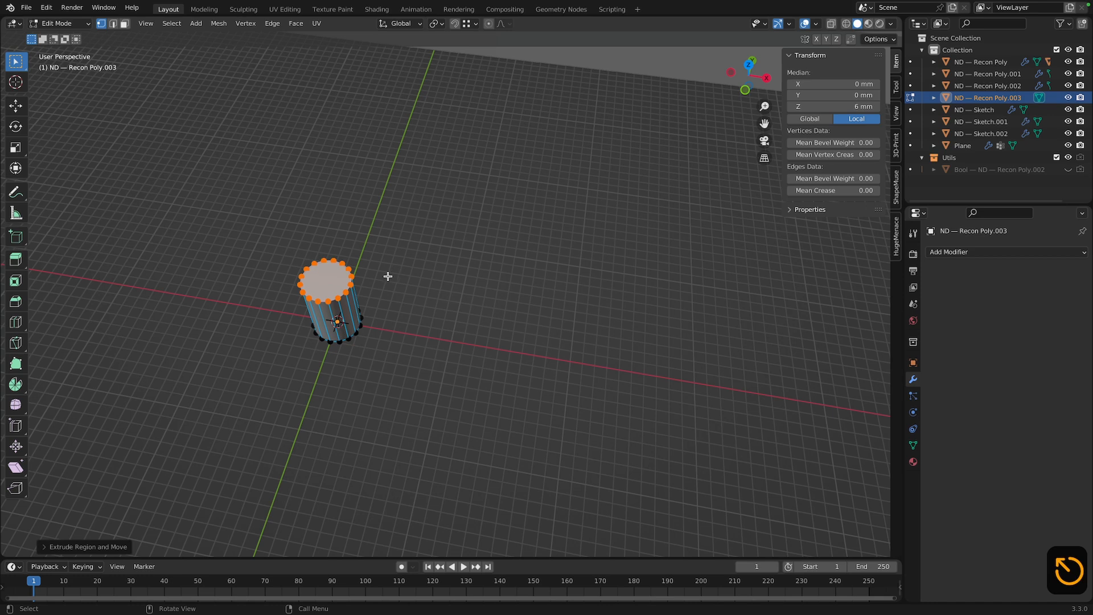
Extrude the cylinder's upper face 2 mm upward and scale it by 2 to form a flared head
{"action": "key", "text": "e"}
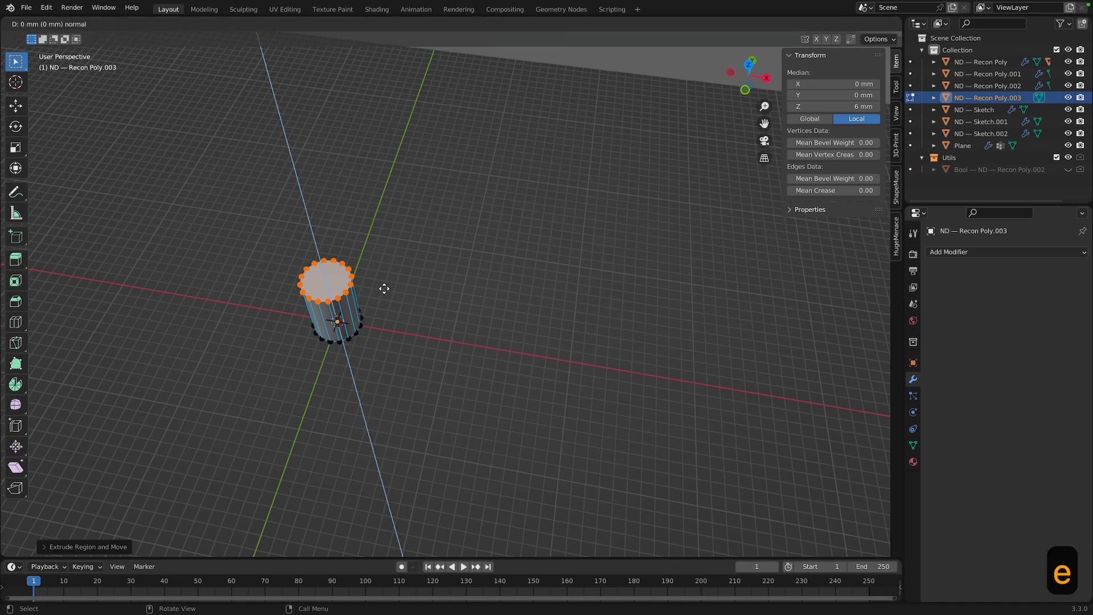
{"action": "key", "text": "2"}
{"action": "key", "text": "Return"}
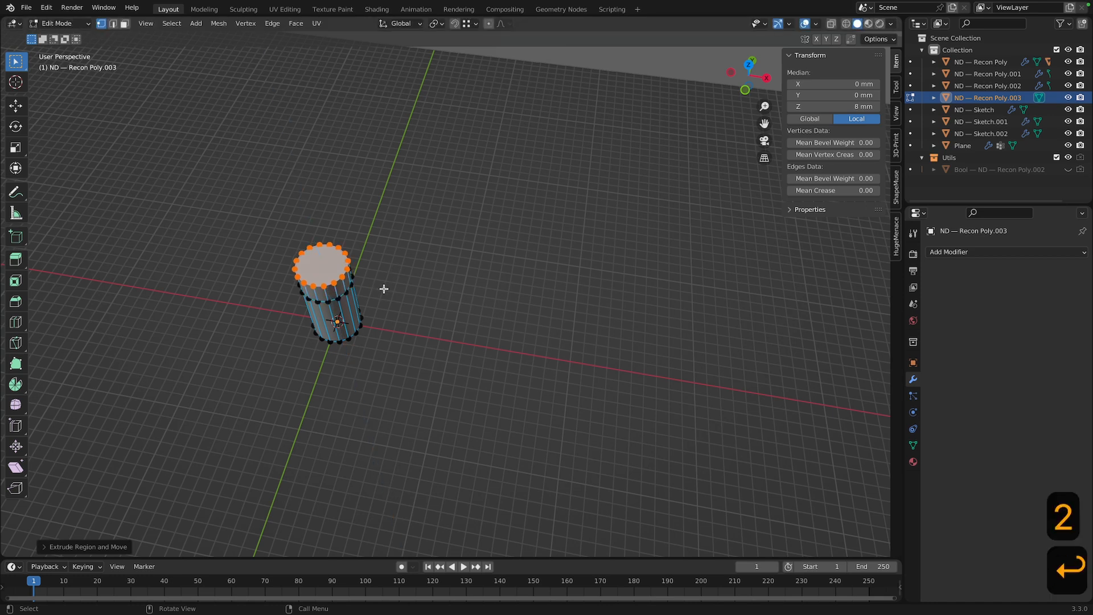
{"action": "key", "text": "s"}
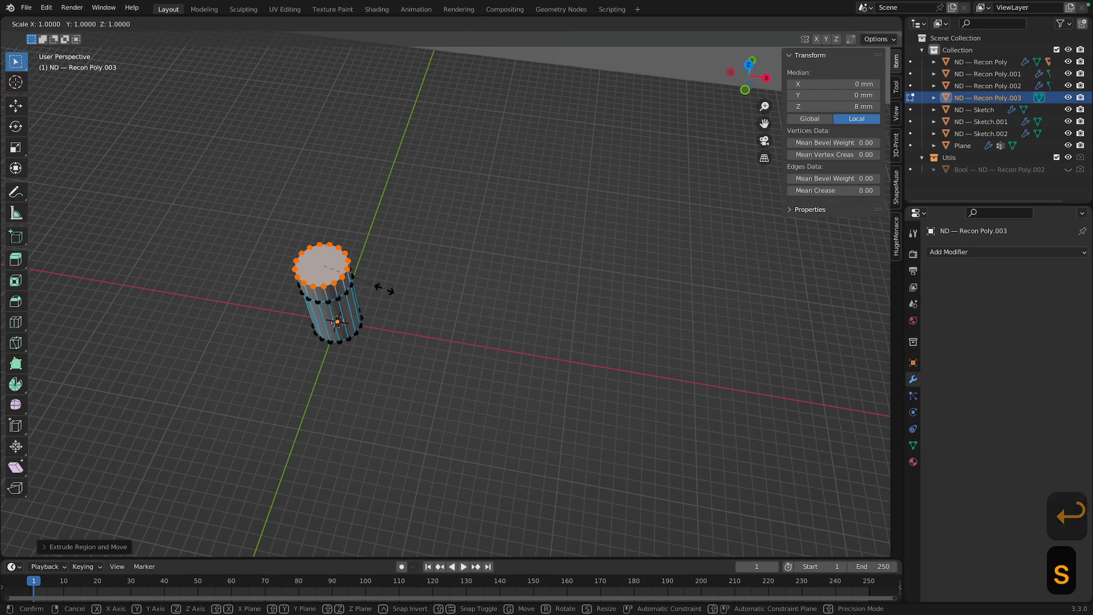
{"action": "key", "text": "2"}
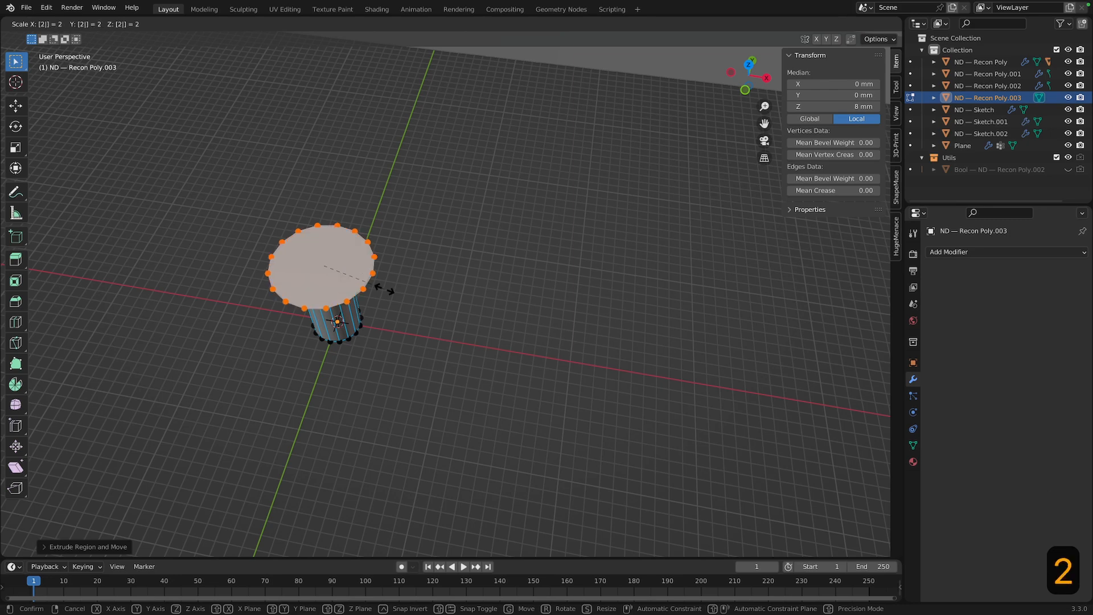
{"action": "key", "text": "Return"}
Extrude the widened upper face another 1 mm upward to give the head a straight rim
{"action": "mouse_move", "coordinate": [384, 288]}
{"action": "middle_mouse_down"}
{"action": "mouse_move", "coordinate": [383, 279]}
{"action": "mouse_move", "coordinate": [376, 291]}
{"action": "middle_mouse_up"}
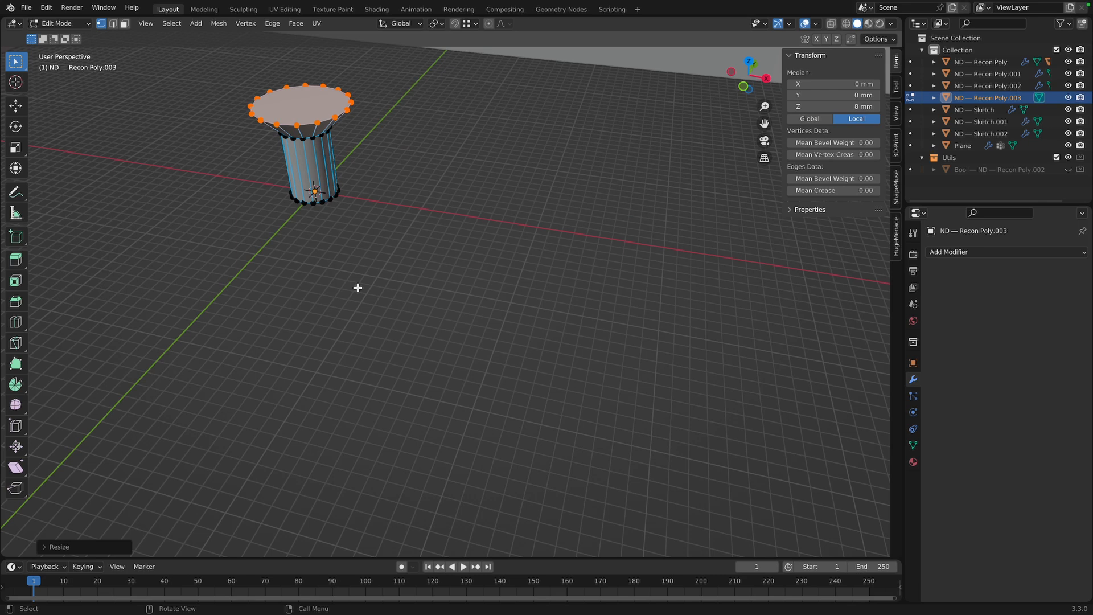
{"action": "key", "text": "e"}
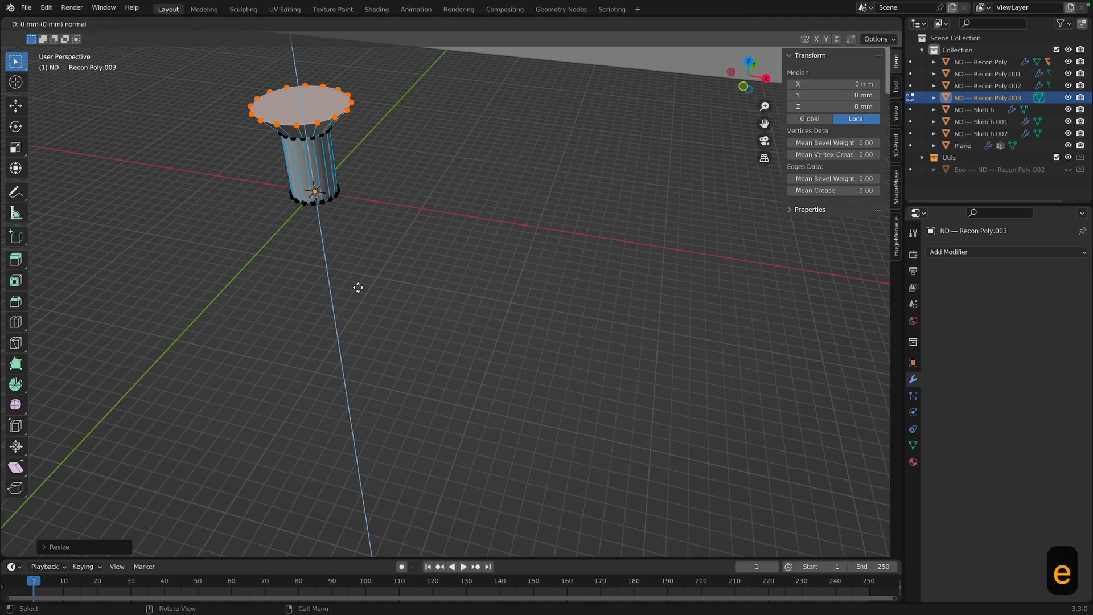
{"action": "key", "text": "1"}
{"action": "key", "text": "Return"}
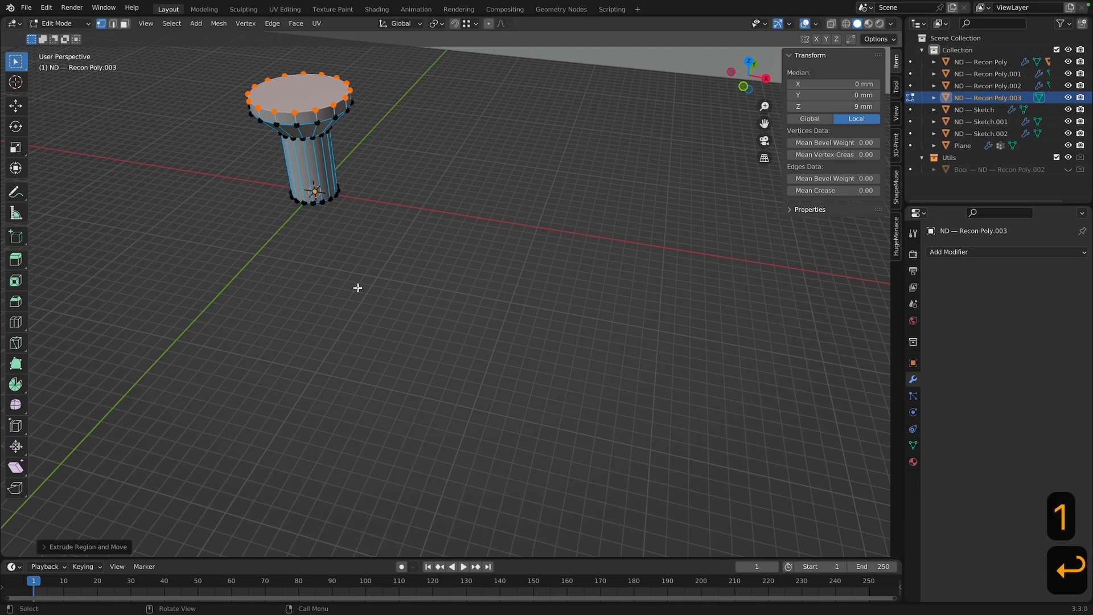
Turn on X-ray, select the vertex loop at the cylinder's base and extrude it 1 mm downward
{"action": "middle_click_drag", "start_coordinate": [358, 288], "coordinate": [355, 119]}
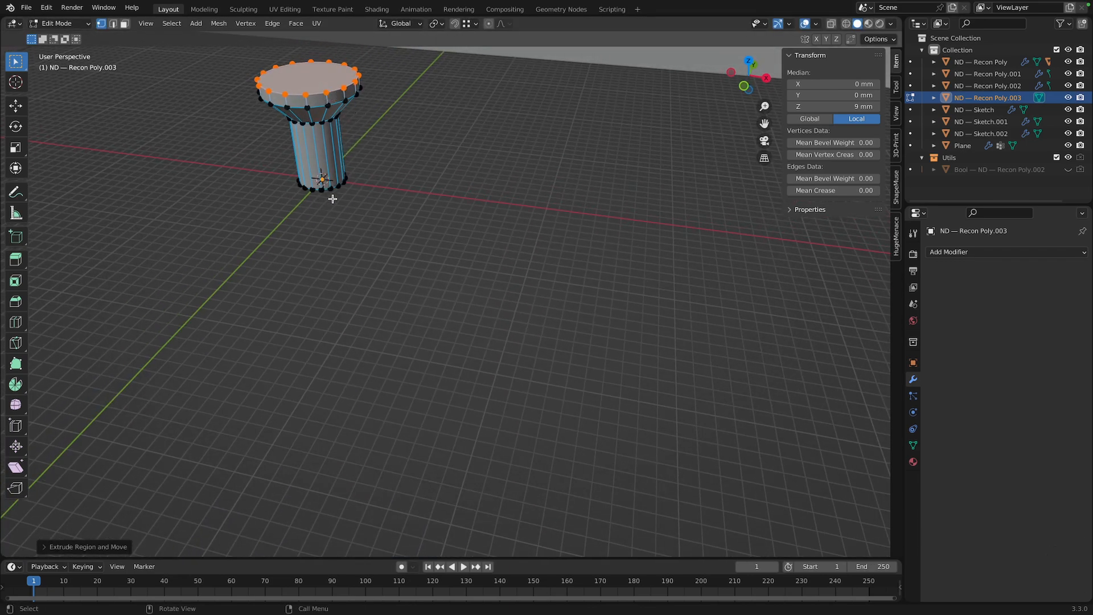
{"action": "middle_click_drag", "start_coordinate": [332, 195], "coordinate": [319, 176]}
{"action": "key", "text": "alt+z"}
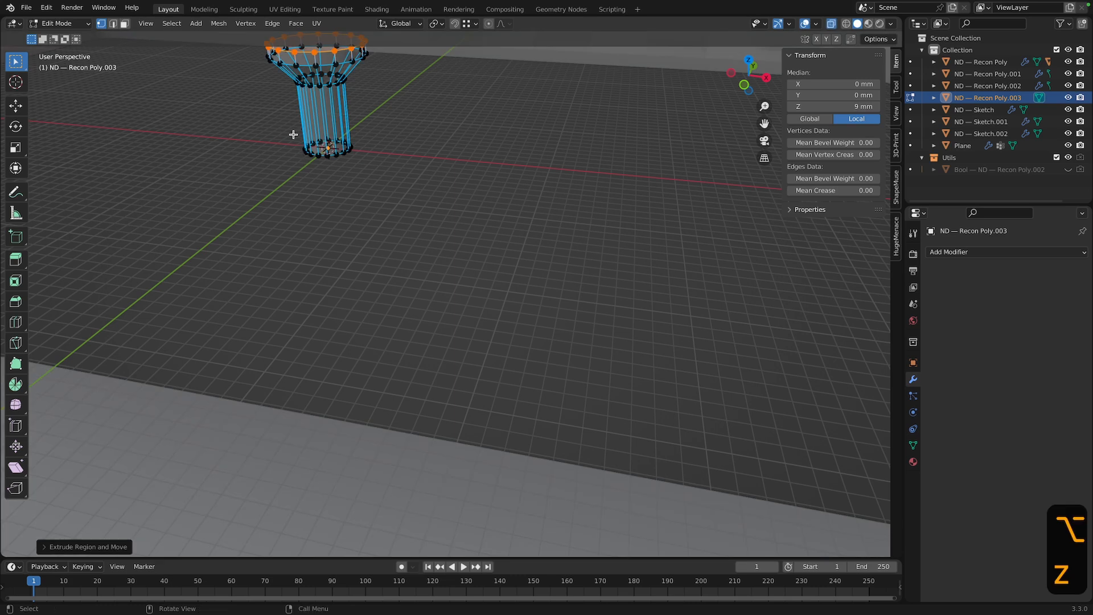
{"action": "left_click", "coordinate": [306, 149], "text": "alt"}
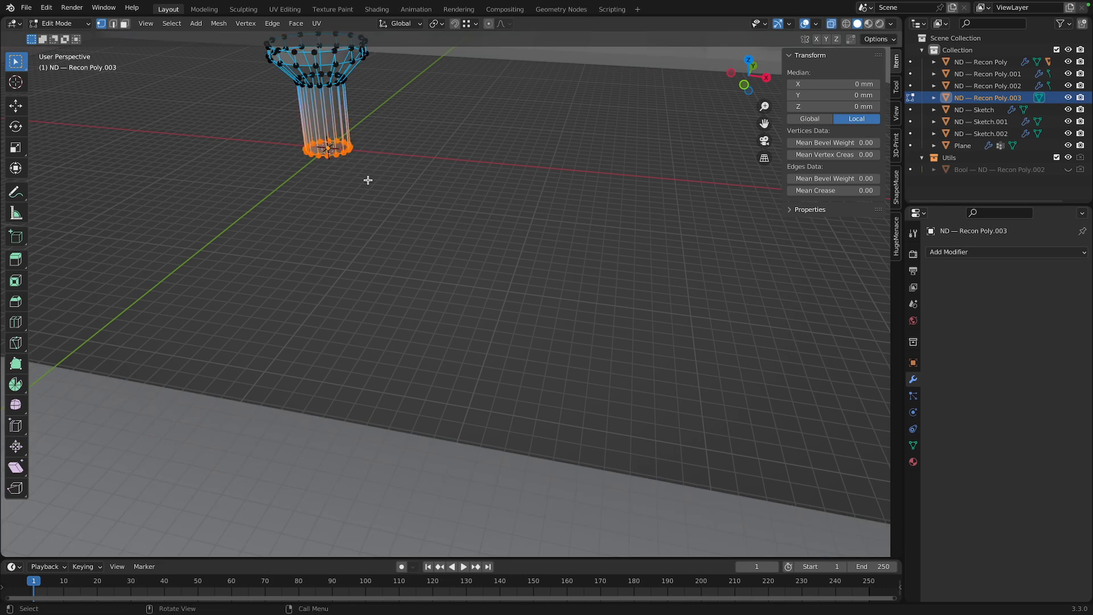
{"action": "key", "text": "e"}
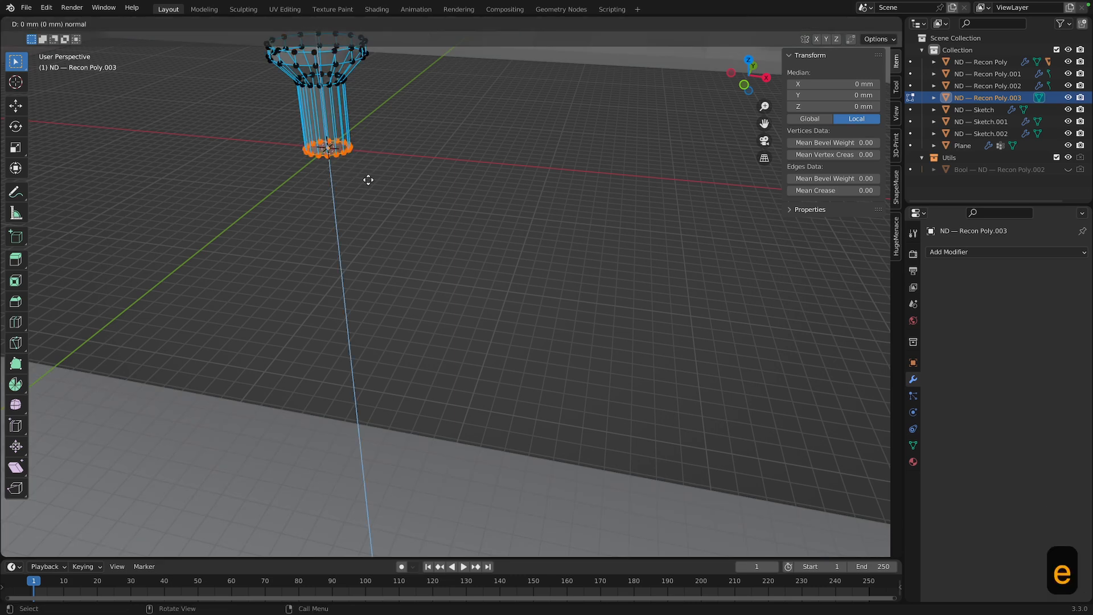
{"action": "key", "text": "1"}
{"action": "key", "text": "Return"}
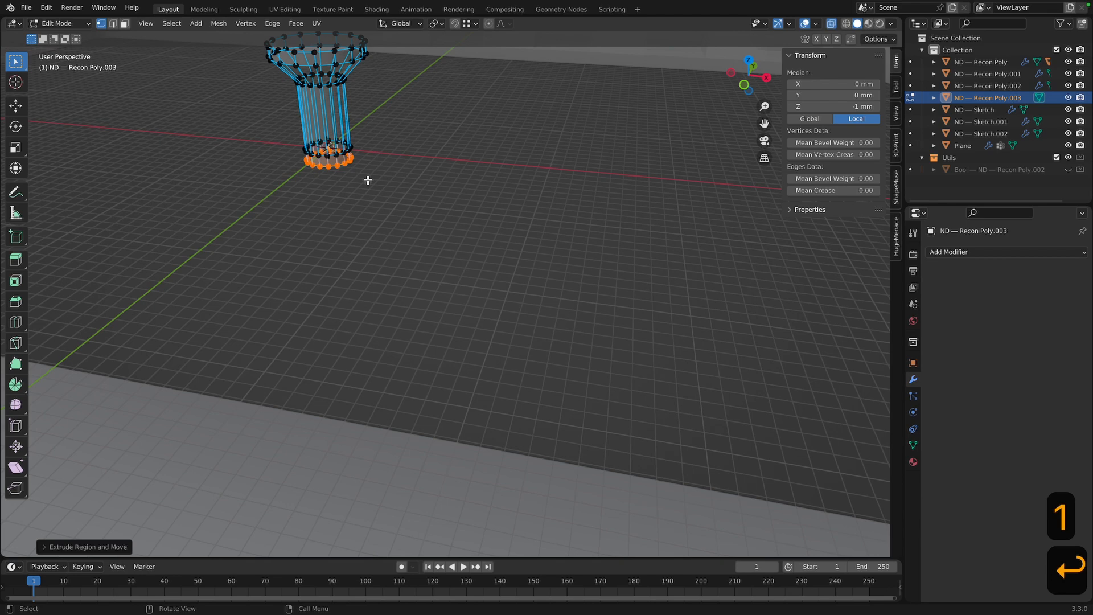
Return to Object Mode with X-ray off and show the countersunk peg, frame and hinged plate from the top
{"action": "key", "text": "Tab"}
{"action": "mouse_move", "coordinate": [383, 180]}
{"action": "middle_mouse_down"}
{"action": "mouse_move", "coordinate": [381, 205]}
{"action": "mouse_move", "coordinate": [380, 193]}
{"action": "middle_mouse_up"}
{"action": "key", "text": "alt+z"}
{"action": "scroll", "coordinate": [380, 191], "scroll_direction": "down", "scroll_amount": 5}
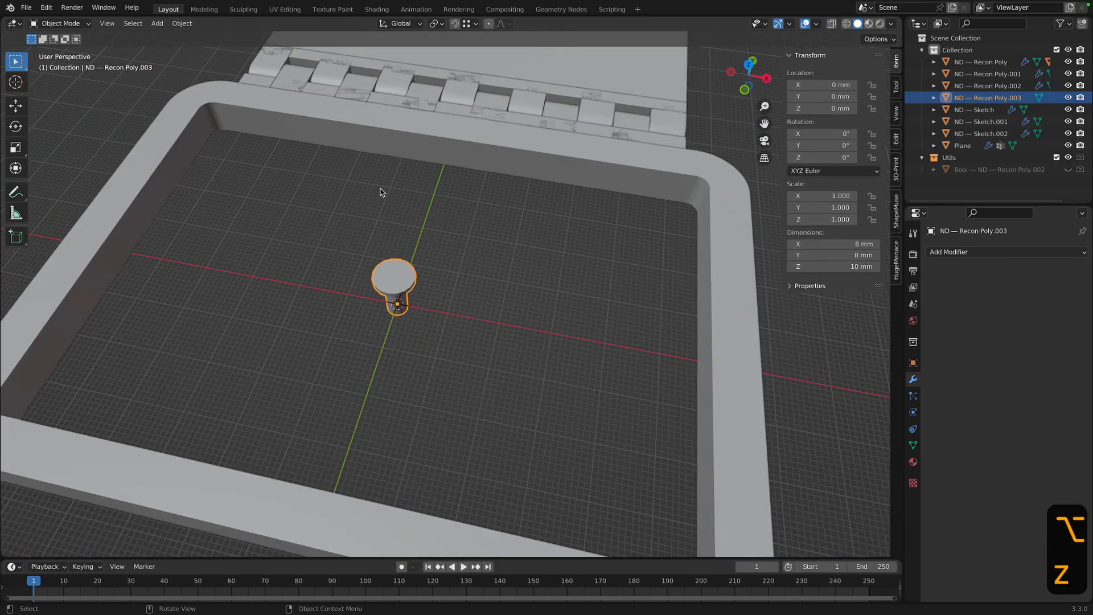
{"action": "left_click", "coordinate": [749, 65]}
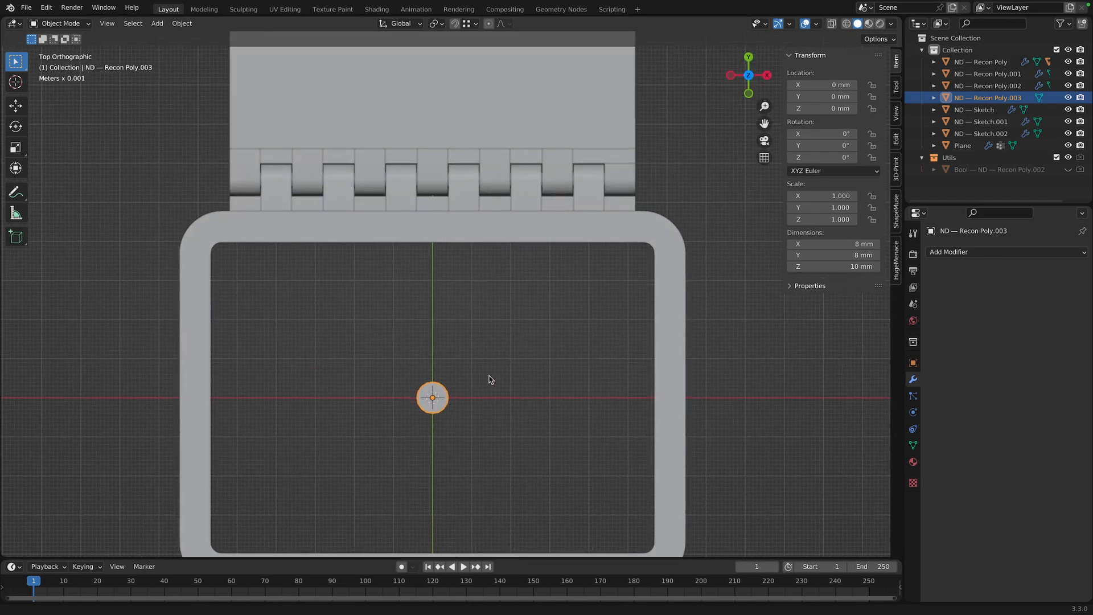
{"action": "middle_click_drag", "start_coordinate": [490, 378], "coordinate": [451, 445], "text": "shift"}
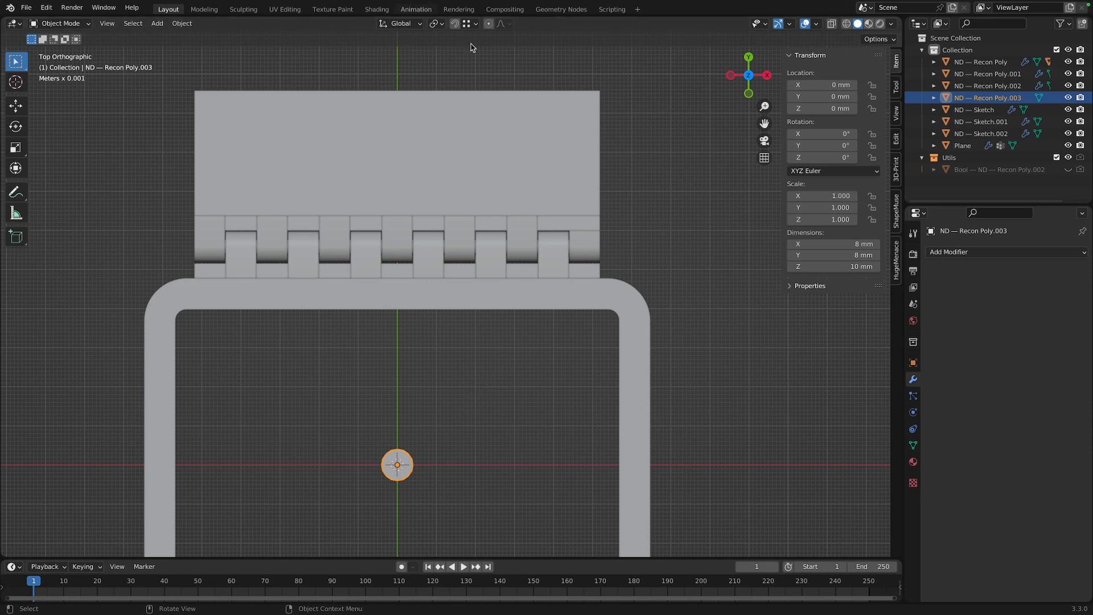
Set snapping to Edge Center and move the peg along Y onto the midpoint of the plate's side edge
{"action": "left_click", "coordinate": [476, 25]}
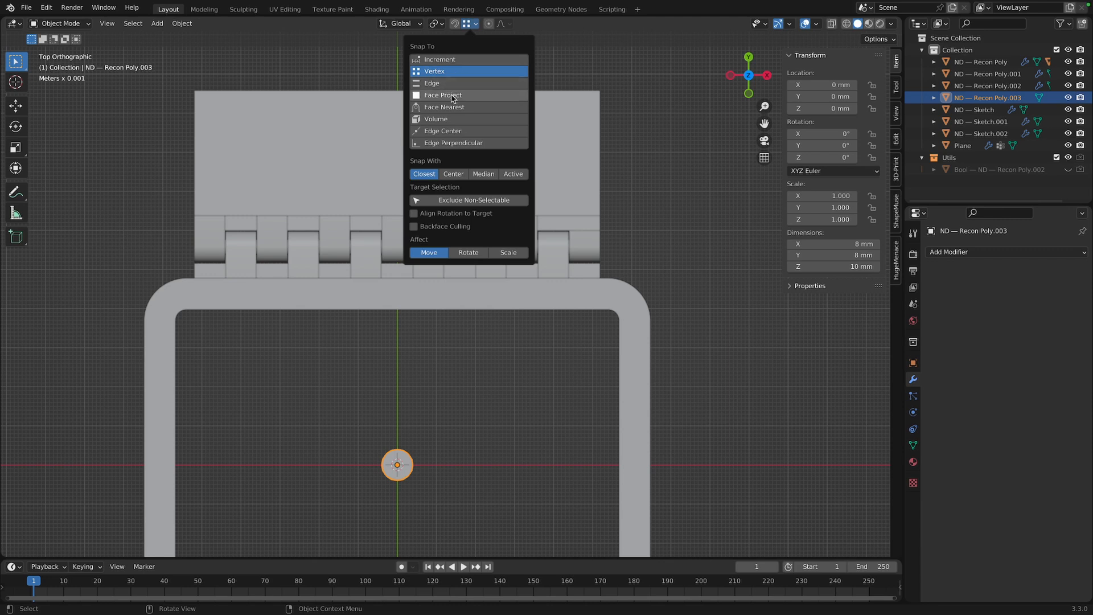
{"action": "left_click", "coordinate": [446, 131]}
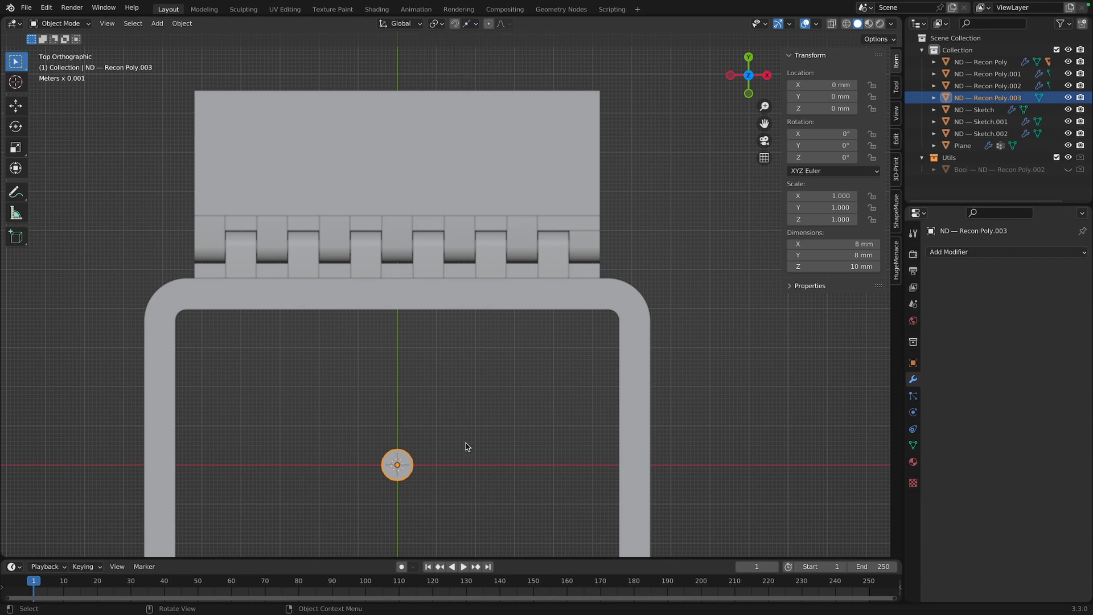
{"action": "key", "text": "g"}
{"action": "key", "text": "y"}
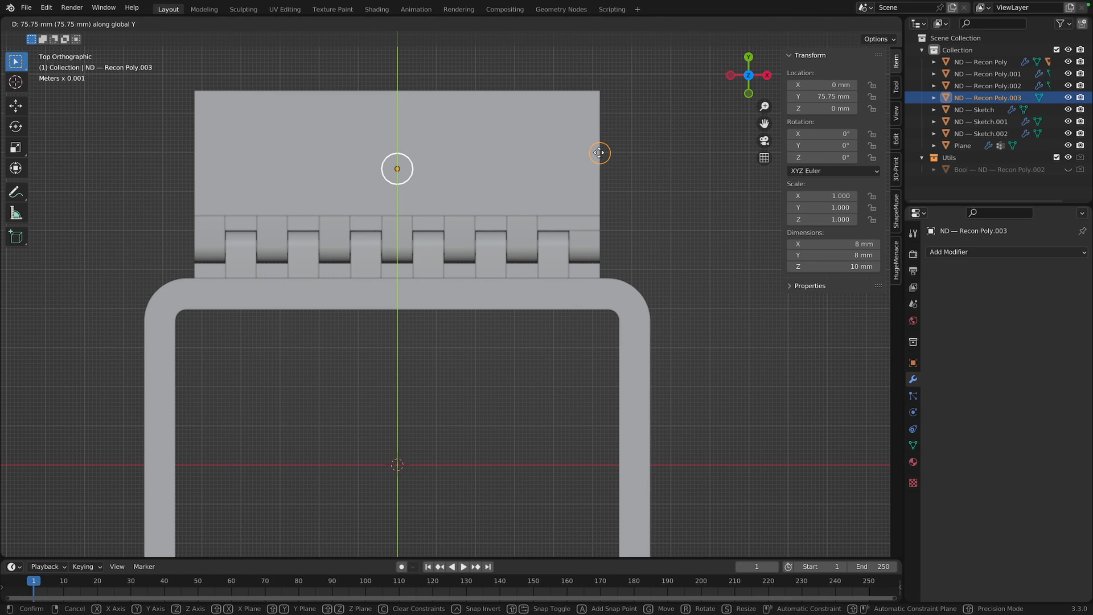
{"action": "left_click", "coordinate": [599, 158]}
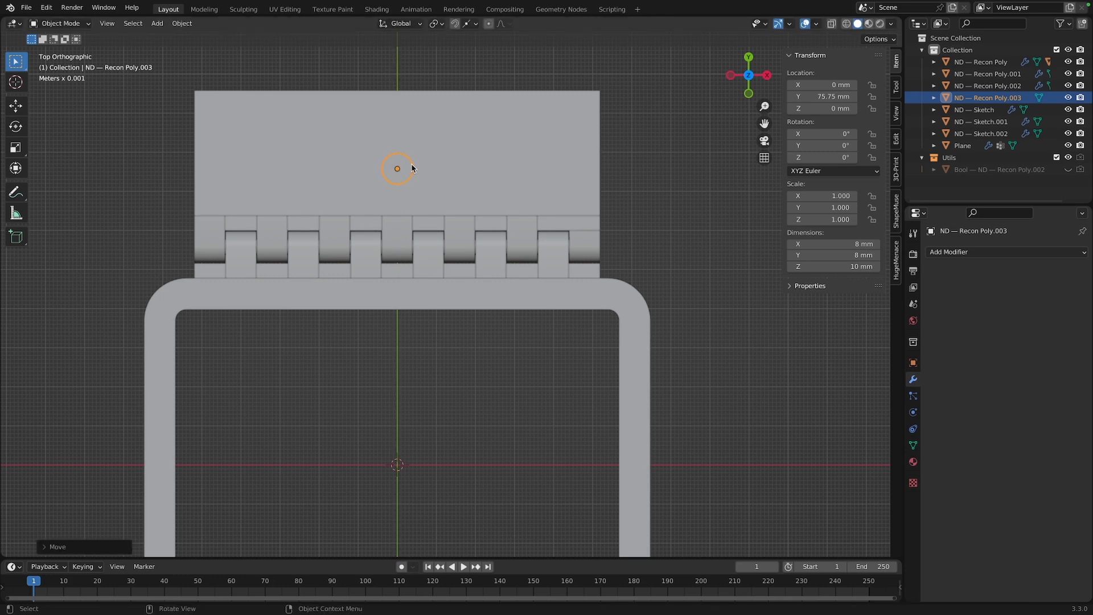
Move the peg another 3 mm along Y, away from the hinge
{"action": "key", "text": "g"}
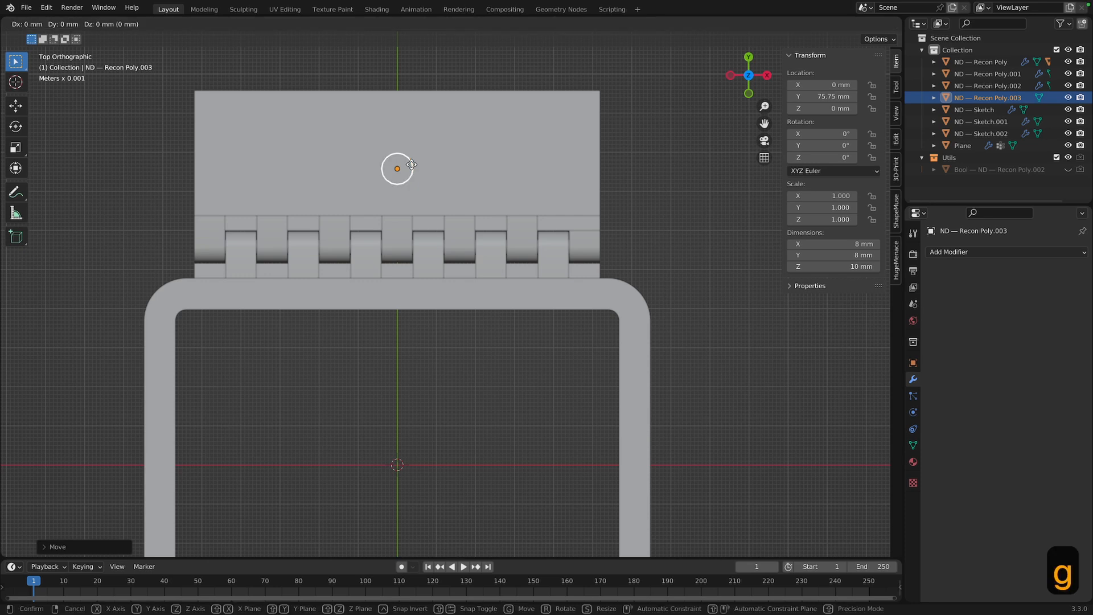
{"action": "key", "text": "y"}
{"action": "key", "text": "2"}
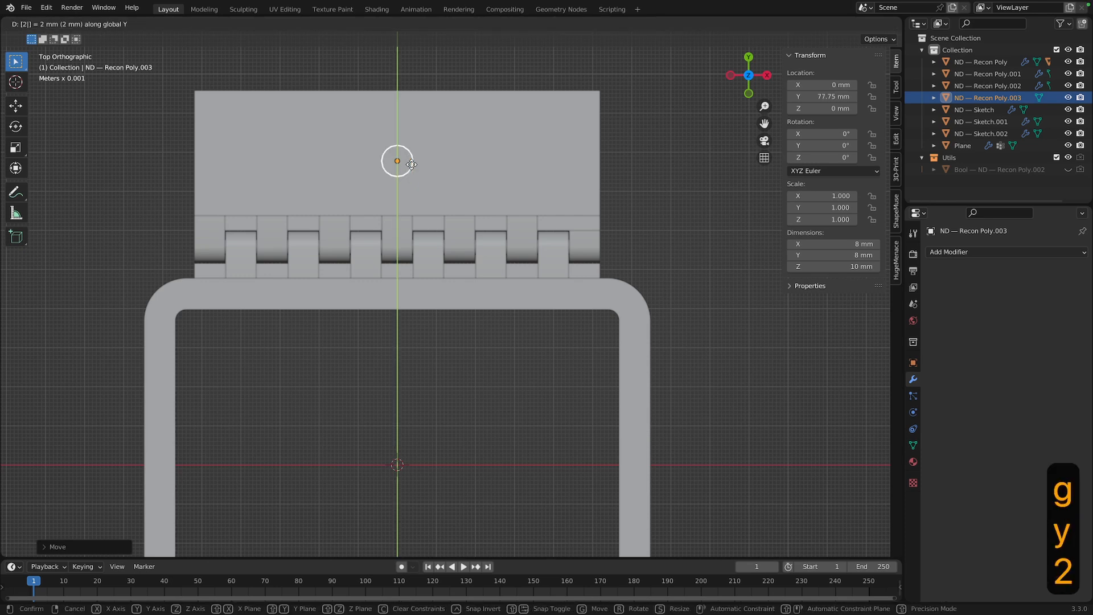
{"action": "key", "text": "BackSpace"}
{"action": "key", "text": "3"}
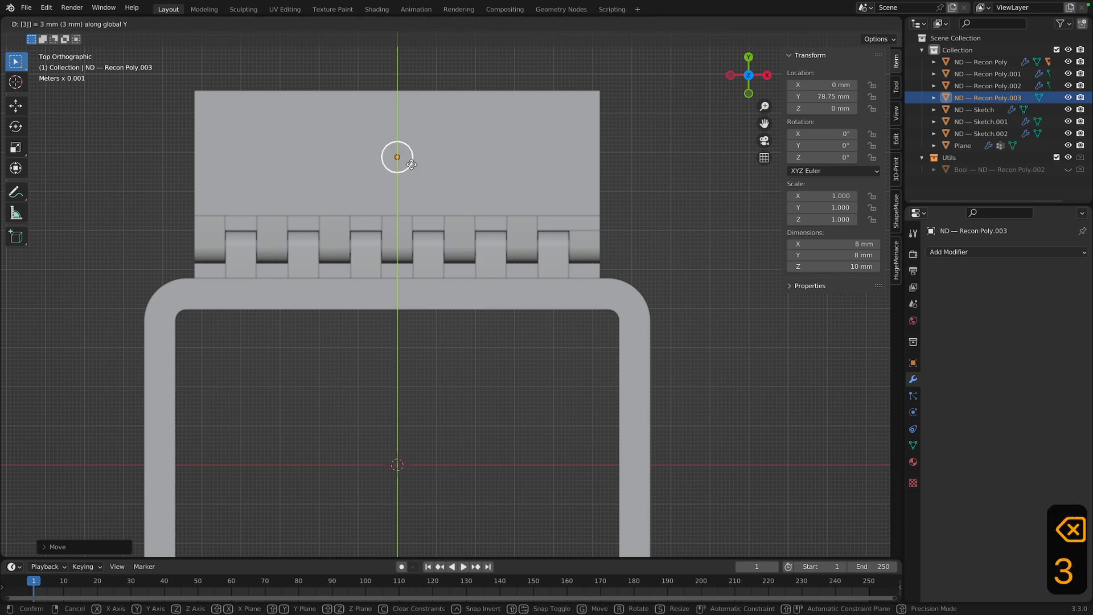
{"action": "key", "text": "Return"}
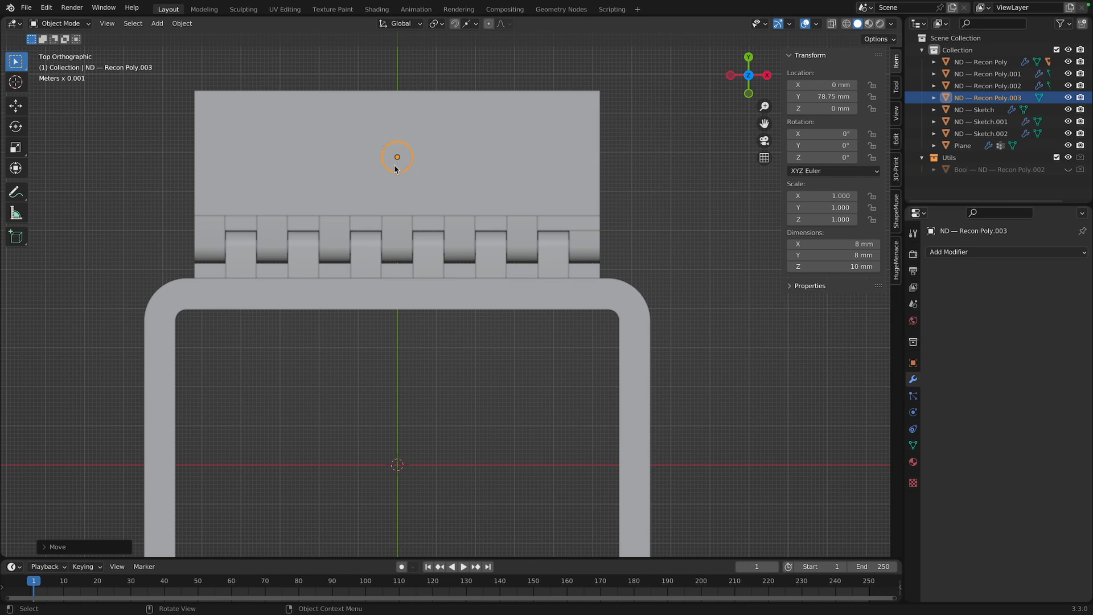
Move the peg about 25 mm in the negative X direction, partway towards the plate's side edge
{"action": "key", "text": "g"}
{"action": "key", "text": "x"}
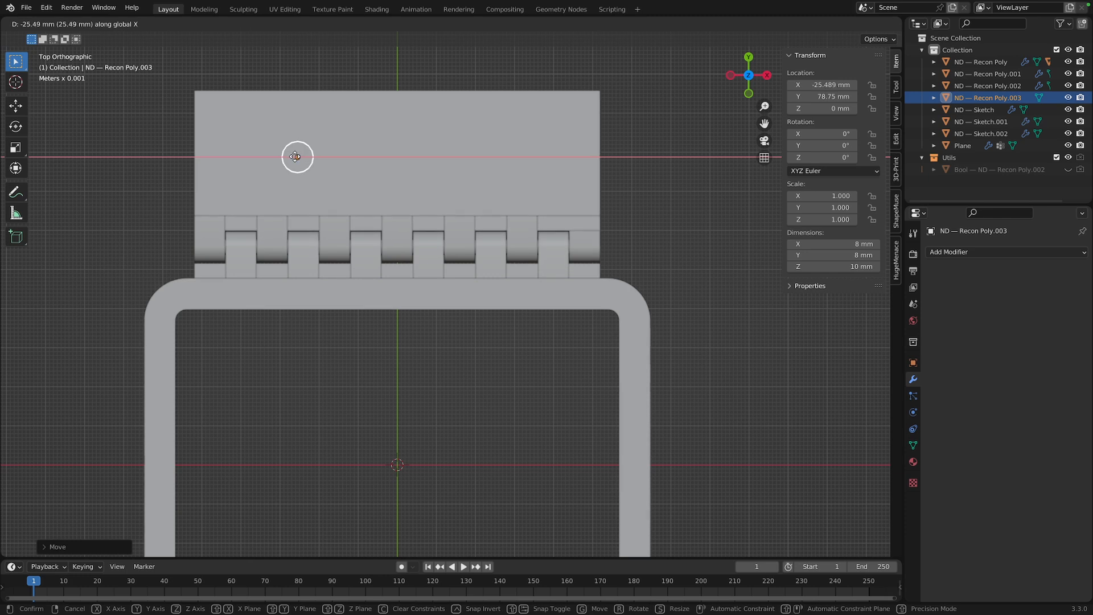
{"action": "left_click", "coordinate": [298, 159]}
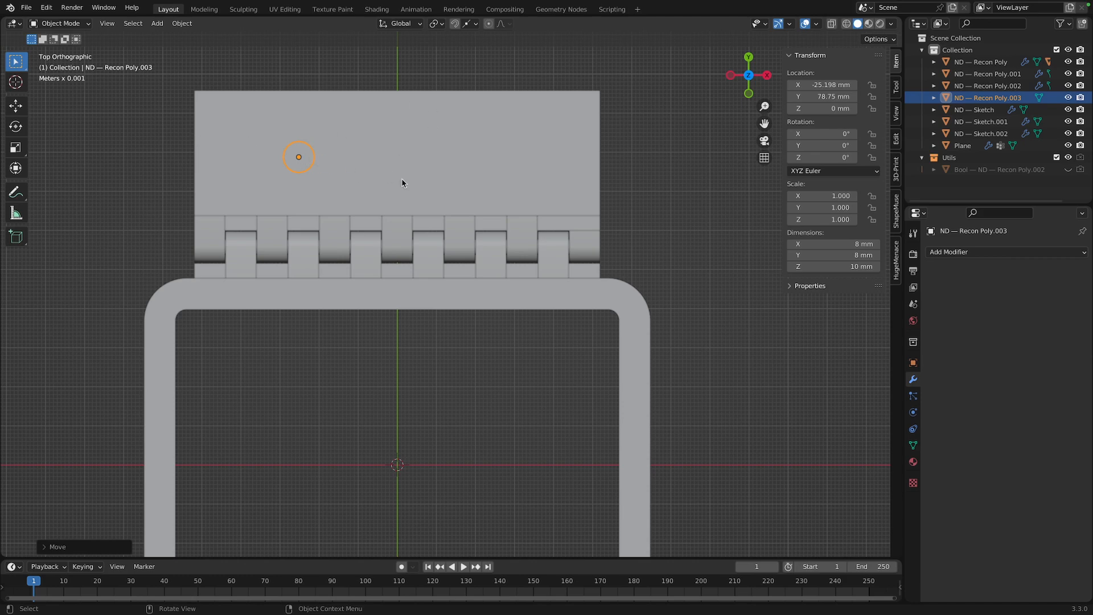
Set the peg's origin to the 3D cursor at the frame's centre
{"action": "middle_click_drag", "start_coordinate": [402, 181], "coordinate": [388, 135]}
{"action": "right_click", "coordinate": [336, 106]}
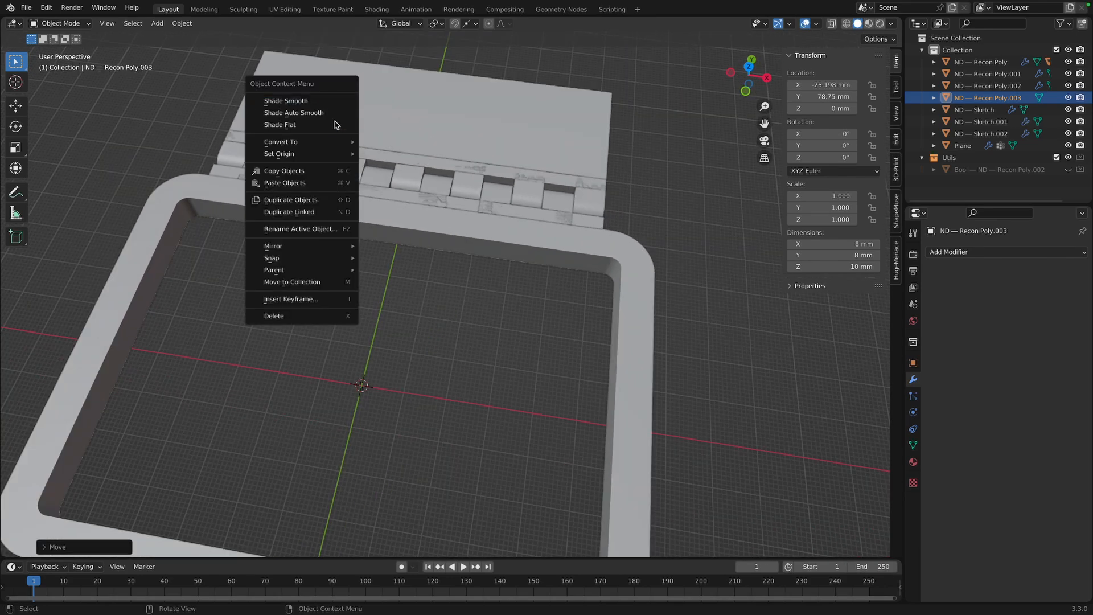
{"action": "mouse_move", "coordinate": [331, 154]}
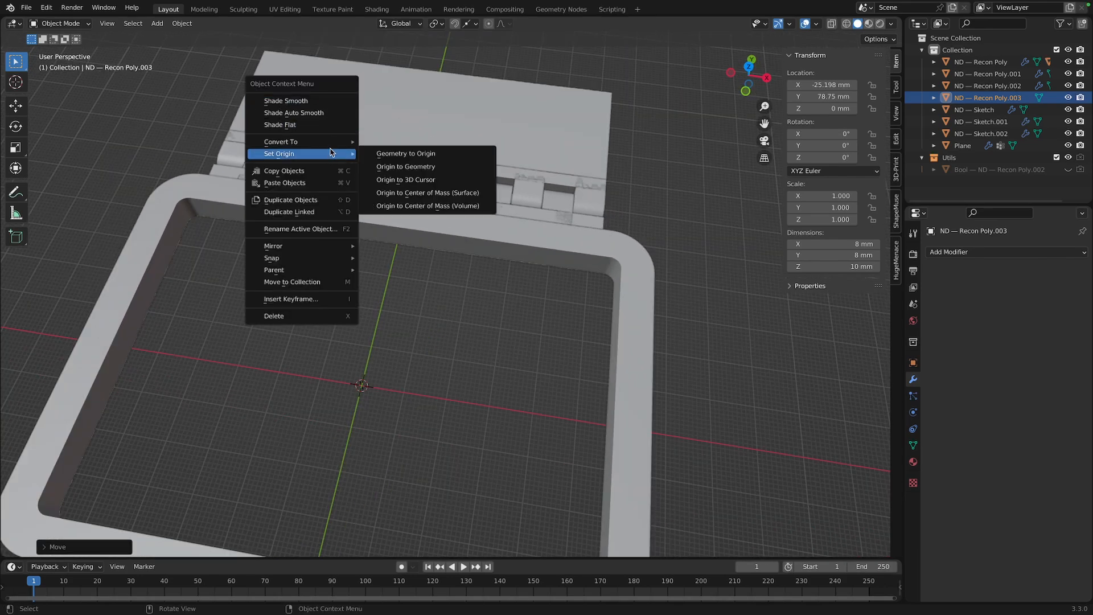
{"action": "left_click", "coordinate": [406, 167]}
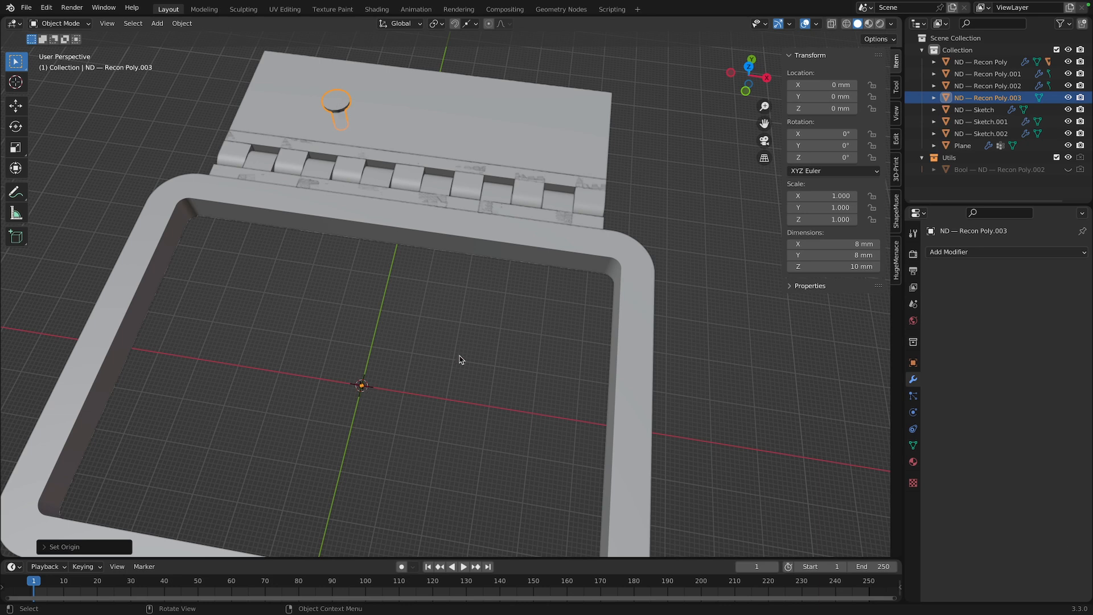
Mirror the peg across the X axis with the ND Mirror tool, using the flipped direction
{"action": "key", "text": "shift+2"}
{"action": "left_click", "coordinate": [443, 402]}
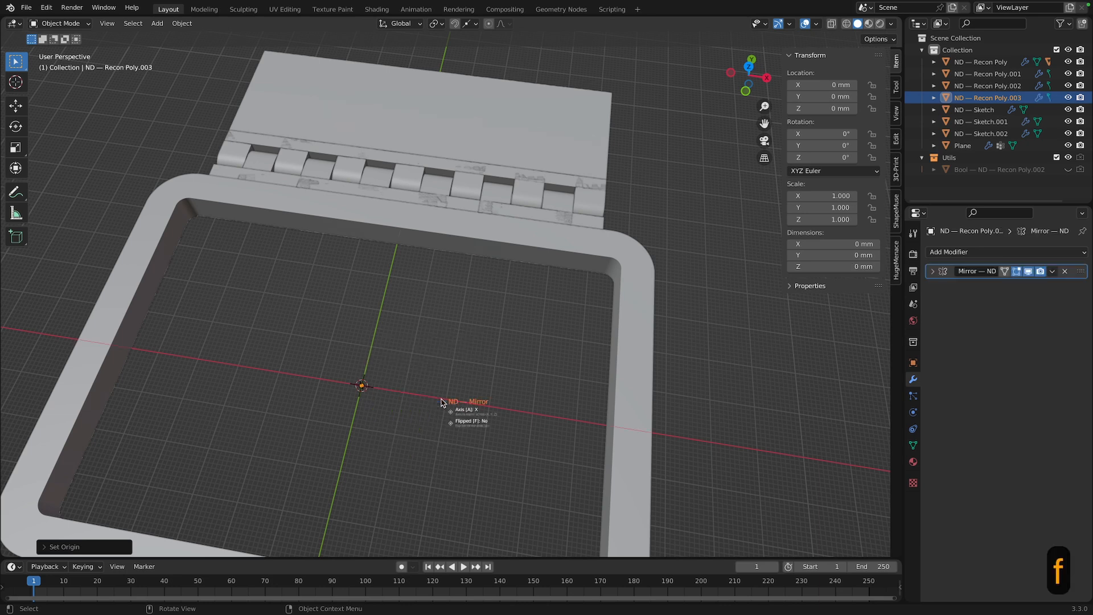
{"action": "key", "text": "f"}
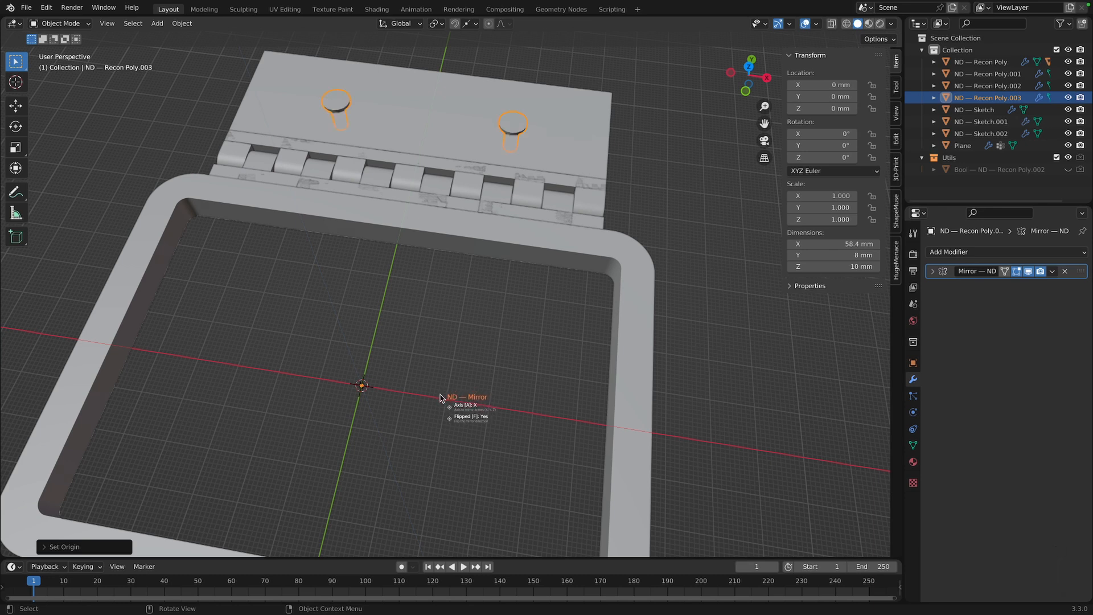
{"action": "left_click", "coordinate": [442, 397]}
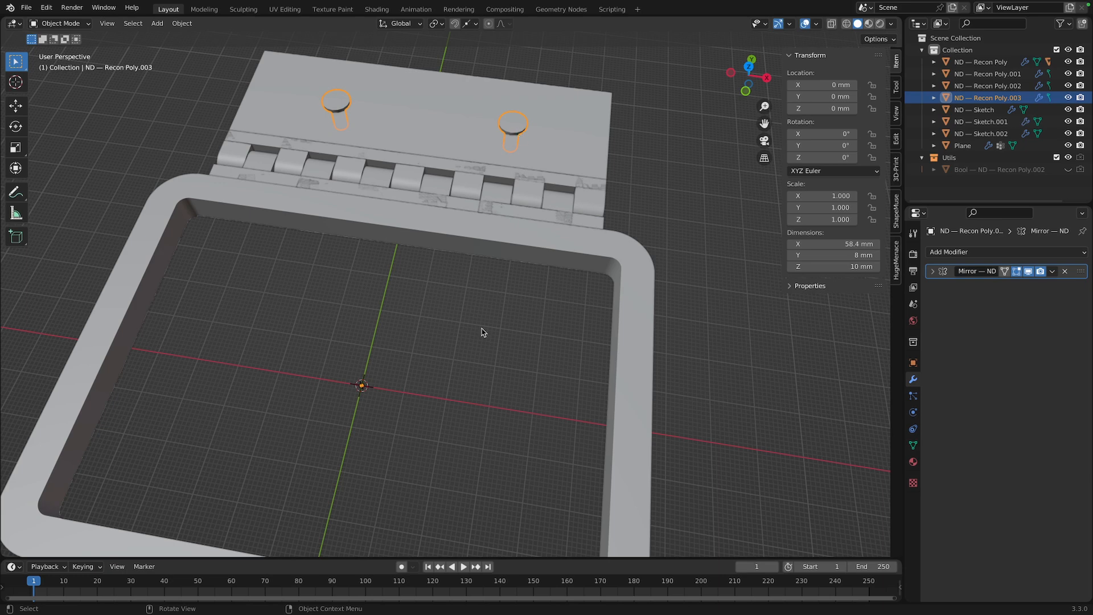
Subtract the mirrored pegs from the hinged plate with a Difference boolean
{"action": "middle_click_drag", "start_coordinate": [495, 371], "coordinate": [357, 324]}
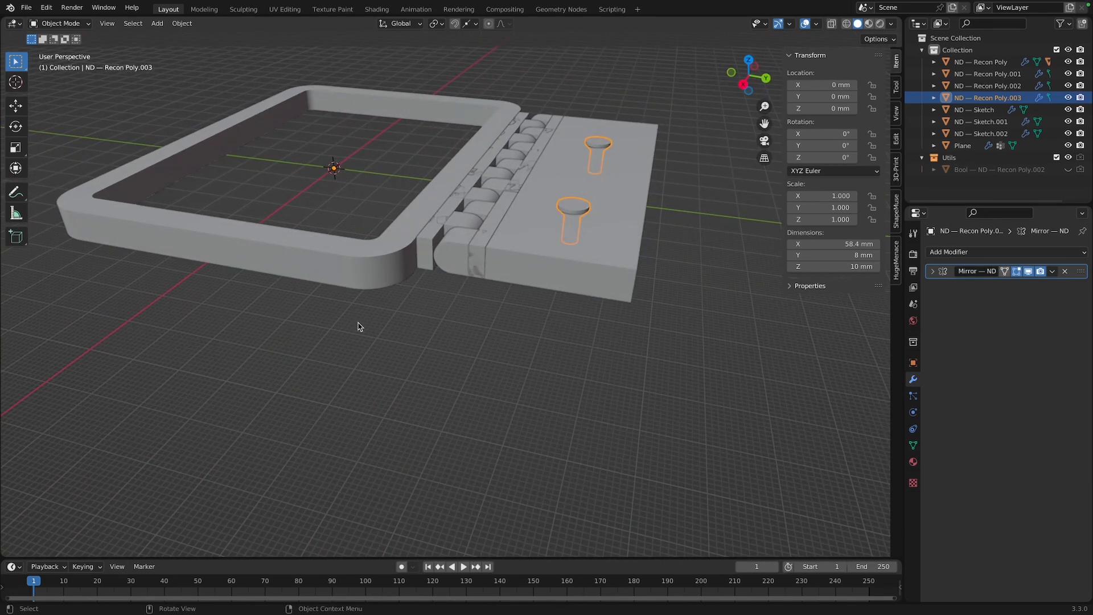
{"action": "left_click", "coordinate": [611, 246]}
{"action": "key", "text": "f"}
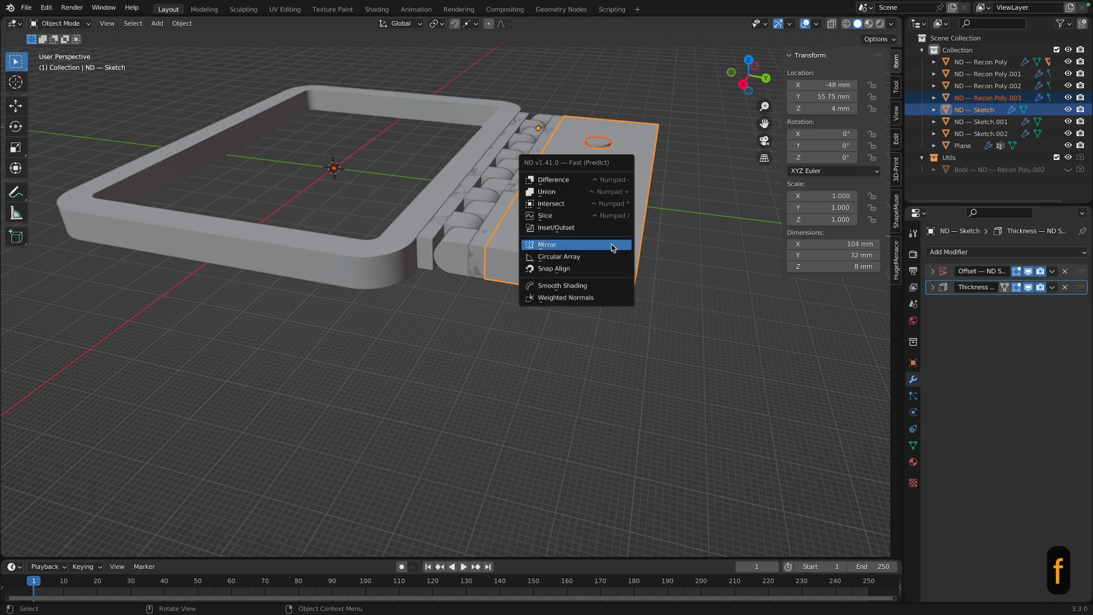
{"action": "left_click", "coordinate": [605, 179]}
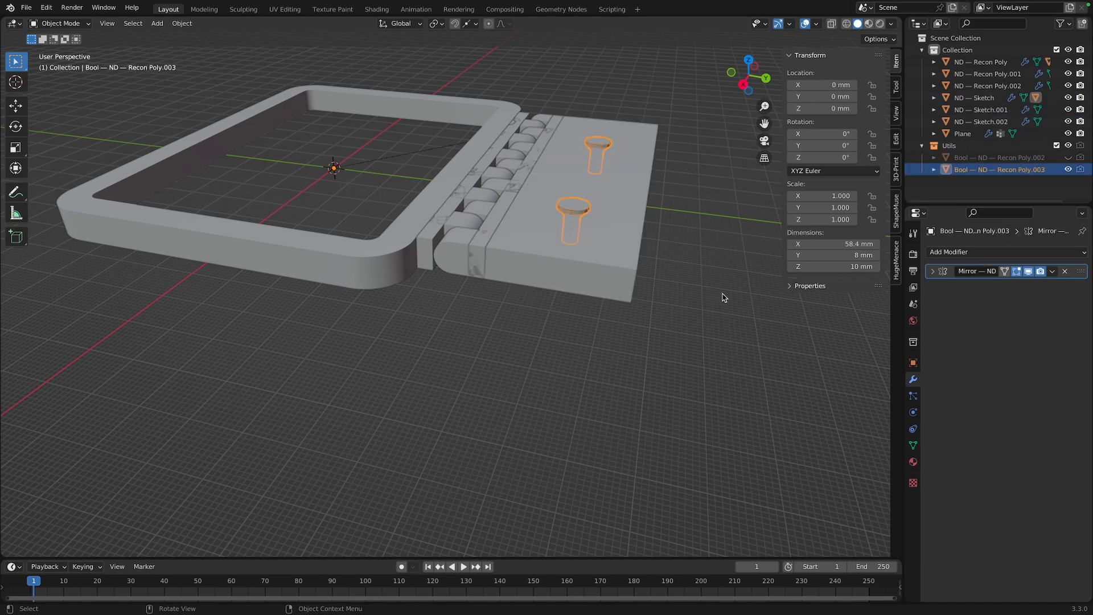
Swap the pegs' boolean solver to Exact and hide the cutter object
{"action": "middle_click_drag", "start_coordinate": [695, 276], "coordinate": [700, 305]}
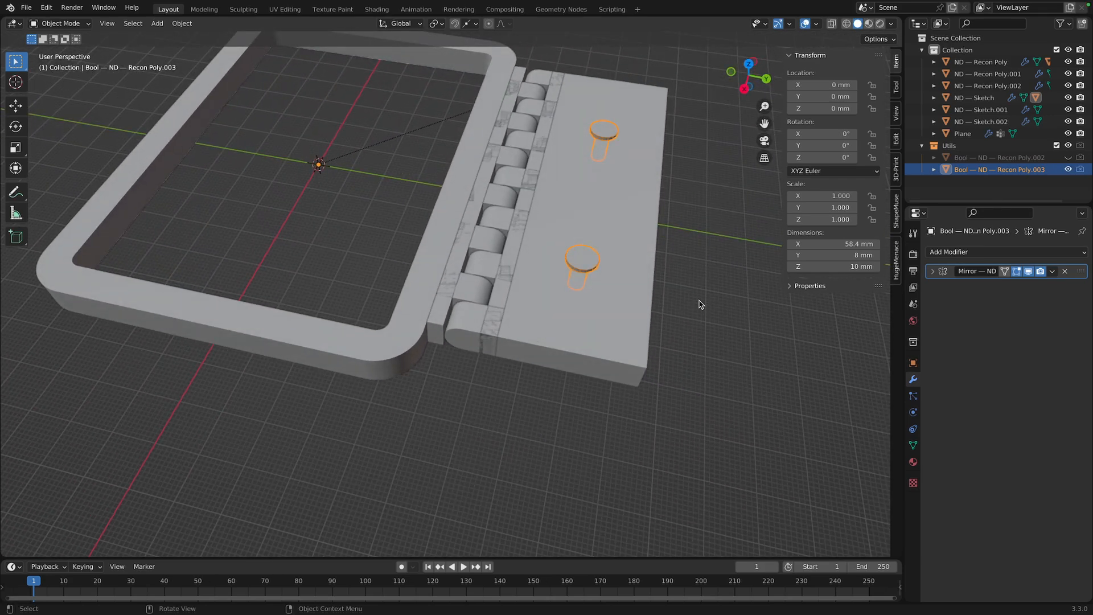
{"action": "key", "text": "f"}
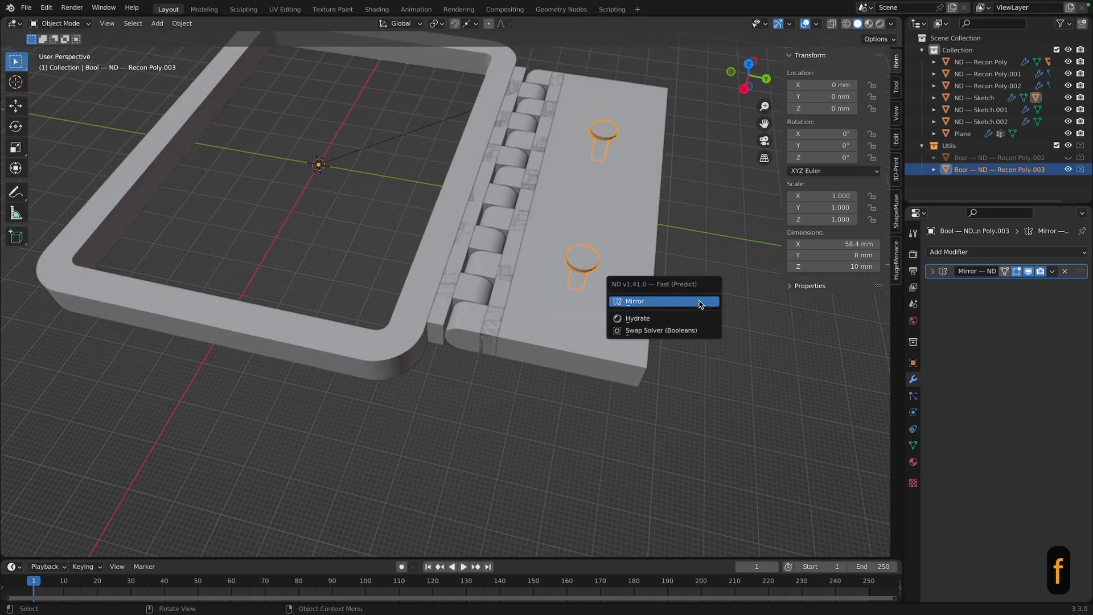
{"action": "left_click", "coordinate": [681, 332]}
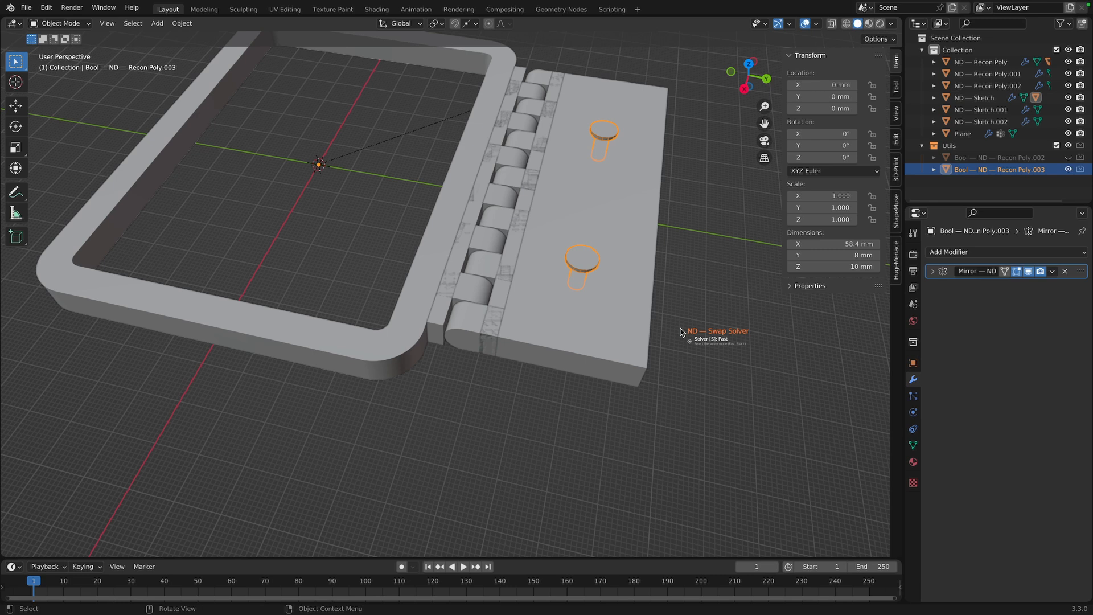
{"action": "key", "text": "s"}
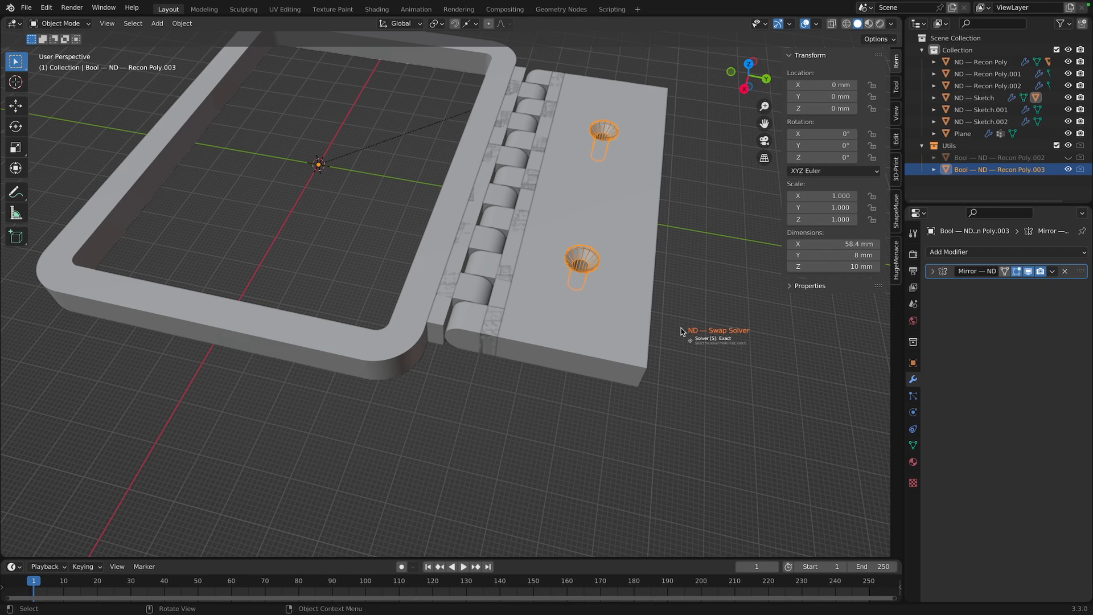
{"action": "left_click", "coordinate": [681, 328]}
{"action": "key", "text": "h"}
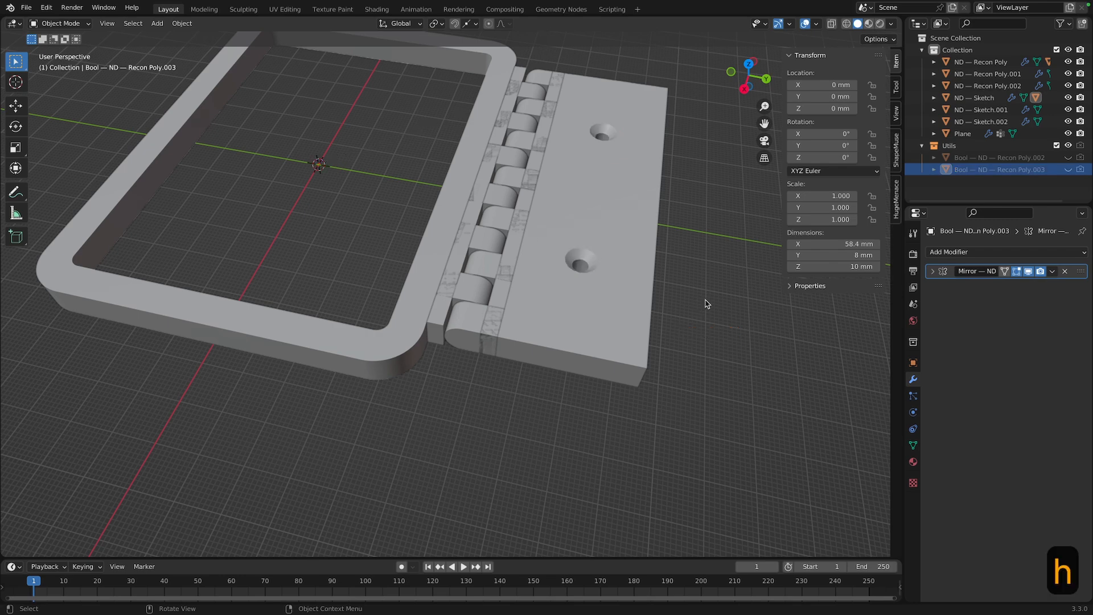
Examine the countersunk holes in the plate and the hinge joint to the frame from several angles
{"action": "middle_click_drag", "start_coordinate": [706, 302], "coordinate": [728, 250]}
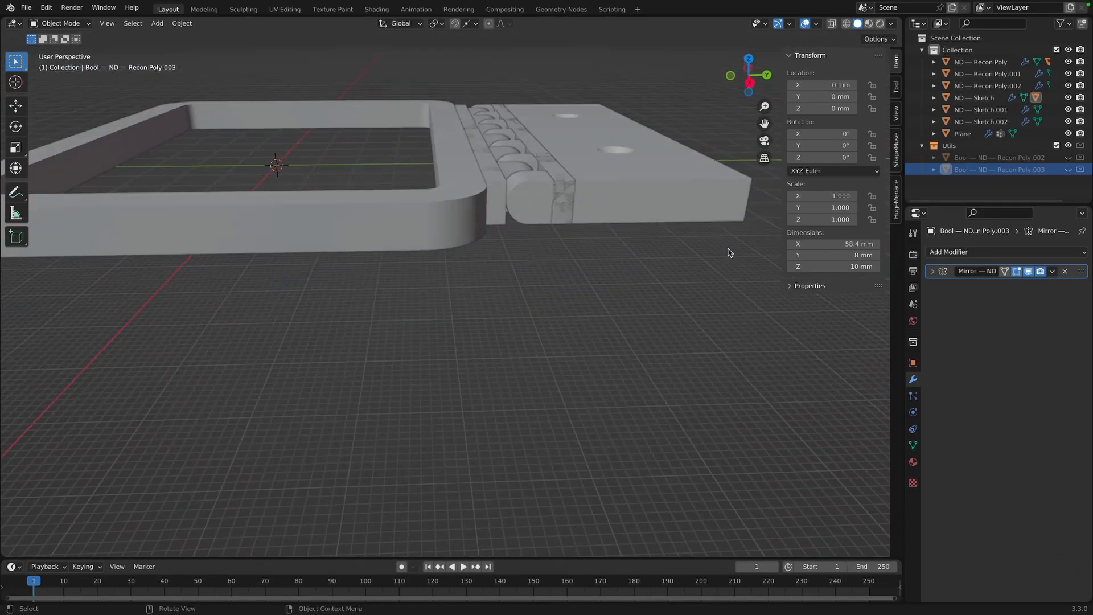
{"action": "scroll", "coordinate": [728, 249], "scroll_direction": "down", "scroll_amount": 2}
{"action": "middle_click_drag", "start_coordinate": [664, 274], "coordinate": [613, 315]}
{"action": "scroll", "coordinate": [665, 331], "scroll_direction": "down", "scroll_amount": 1}
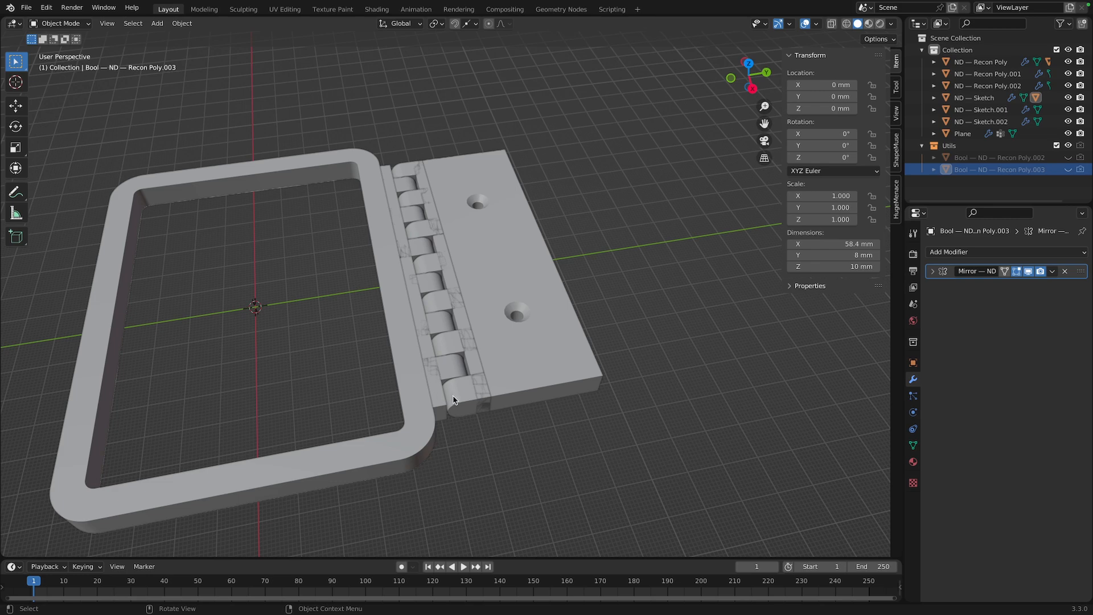
{"action": "middle_click_drag", "start_coordinate": [454, 400], "coordinate": [481, 363]}
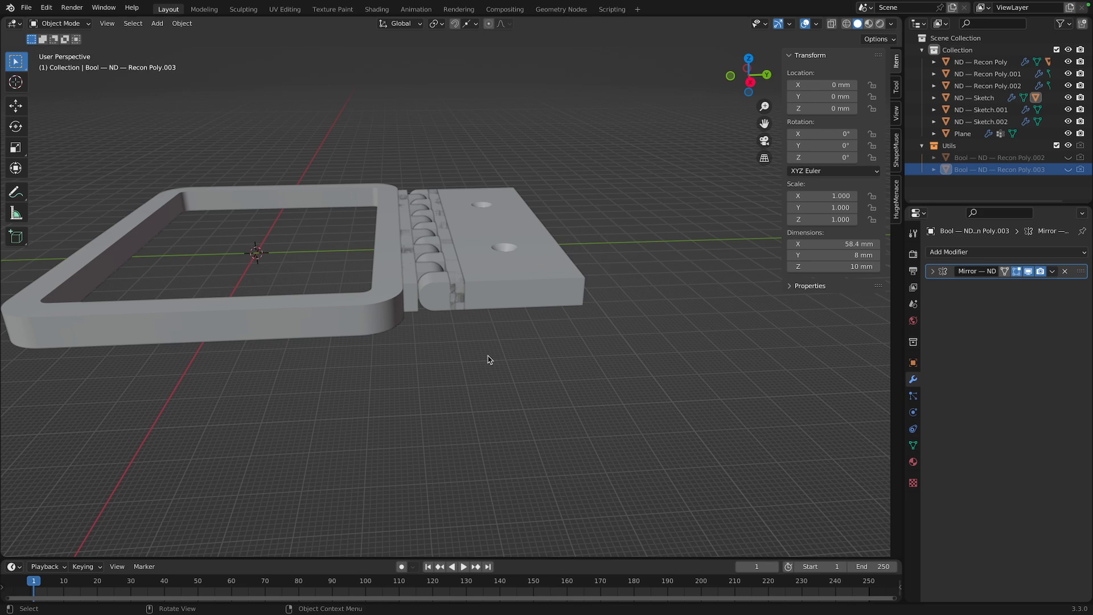
{"action": "middle_click_drag", "start_coordinate": [437, 357], "coordinate": [429, 374]}
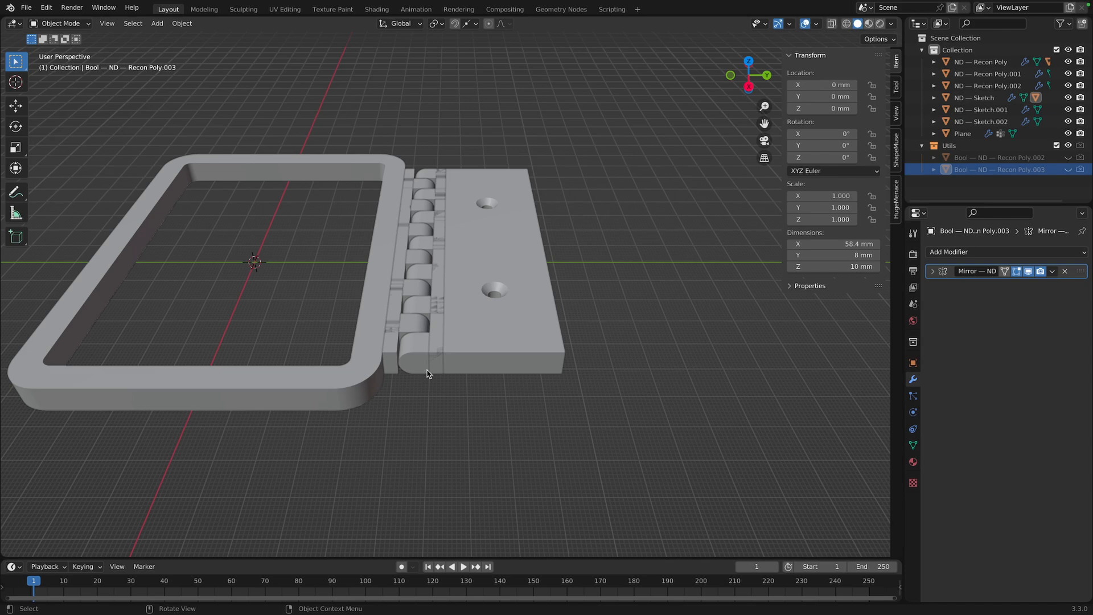
{"action": "middle_click_drag", "start_coordinate": [320, 236], "coordinate": [565, 234]}
{"action": "scroll", "coordinate": [458, 329], "scroll_direction": "up", "scroll_amount": 2}
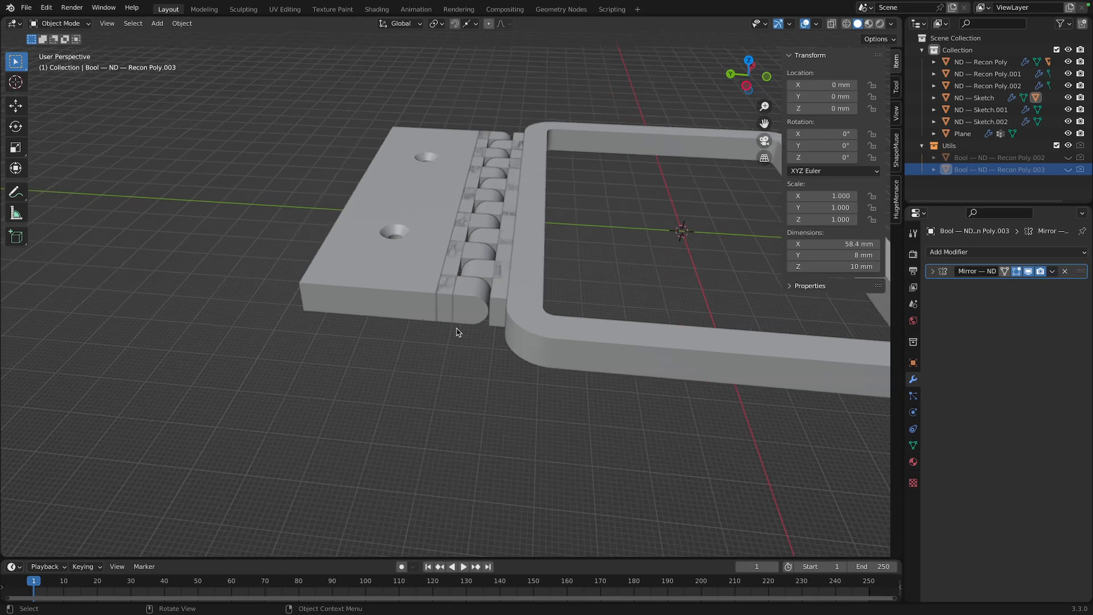
{"action": "scroll", "coordinate": [459, 331], "scroll_direction": "up", "scroll_amount": 1}
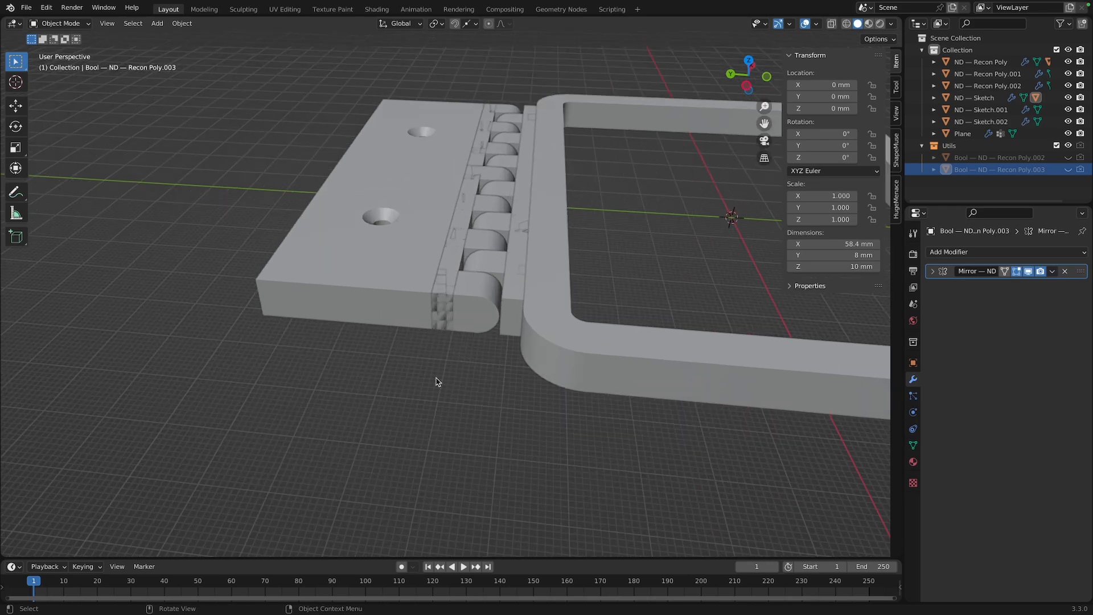
{"action": "middle_click_drag", "start_coordinate": [443, 375], "coordinate": [443, 378]}
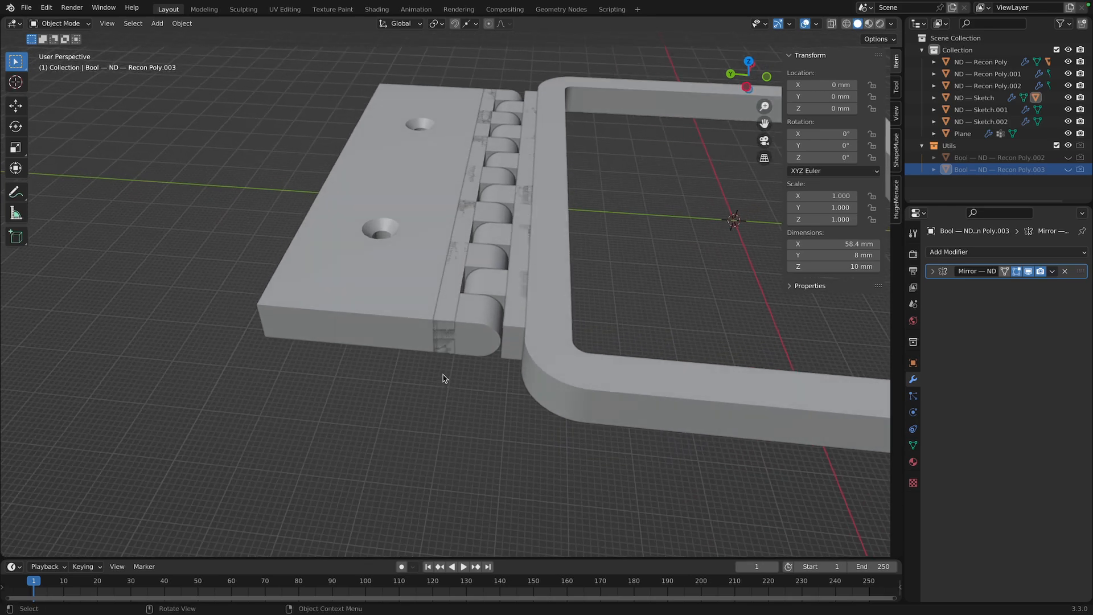
Set snapping to Vertex, add a Single Vertex sketch and snap it to the upper outer corner of the strip between hinge and frame
{"action": "left_click", "coordinate": [475, 24]}
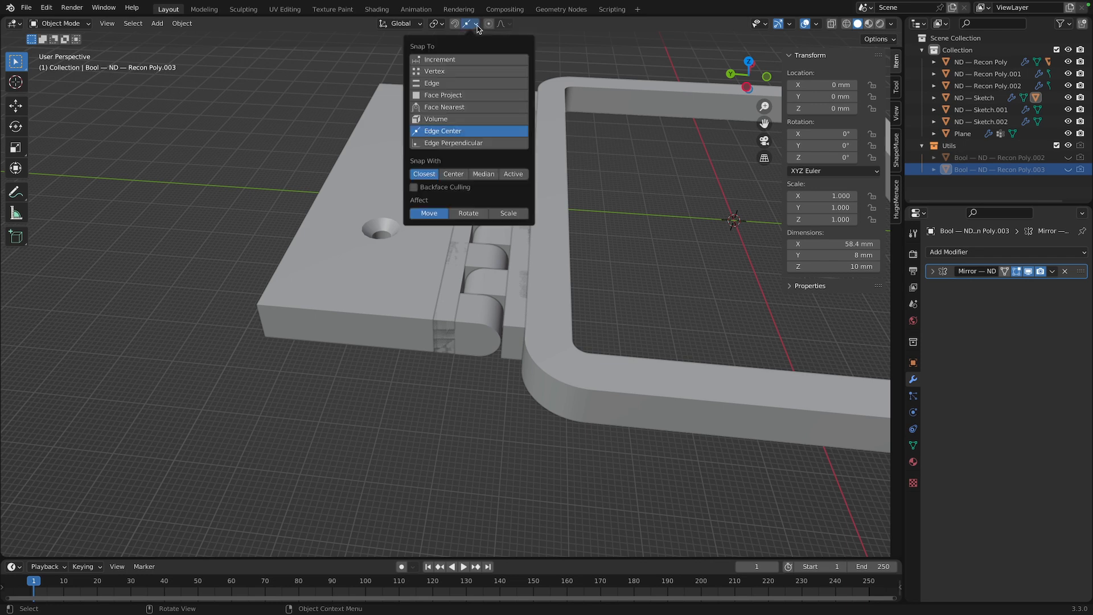
{"action": "left_click", "coordinate": [456, 72]}
{"action": "key", "text": "f"}
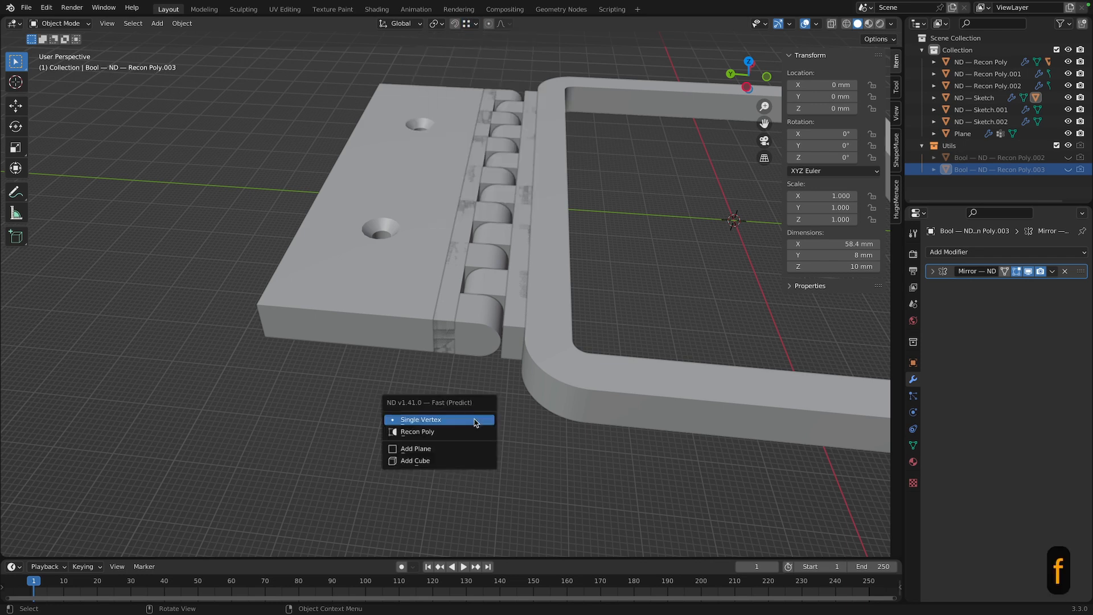
{"action": "left_click", "coordinate": [475, 422]}
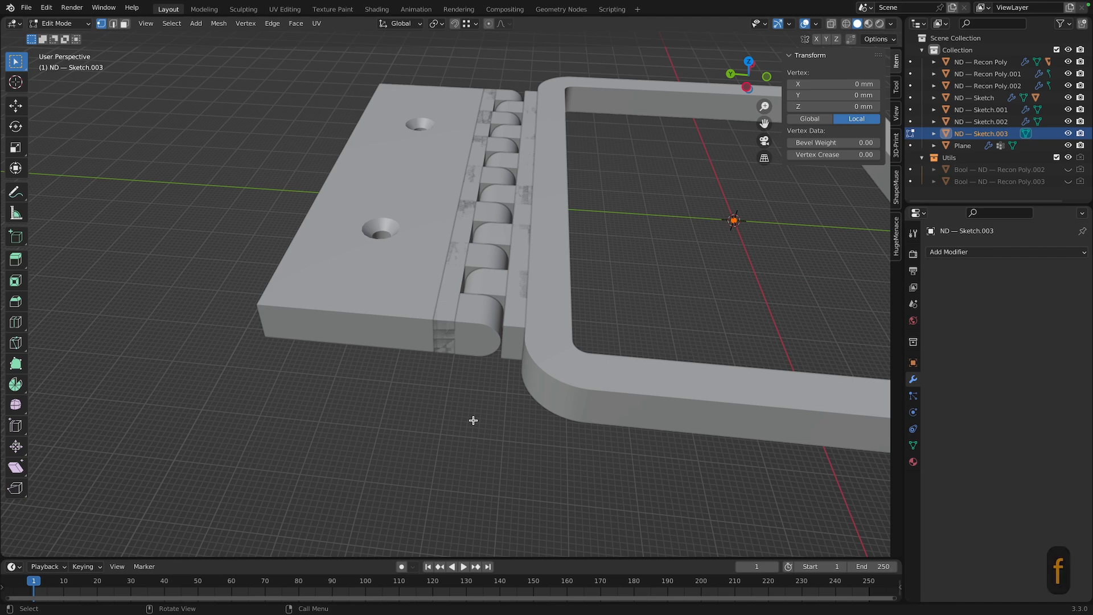
{"action": "key", "text": "g"}
{"action": "left_click", "coordinate": [504, 325]}
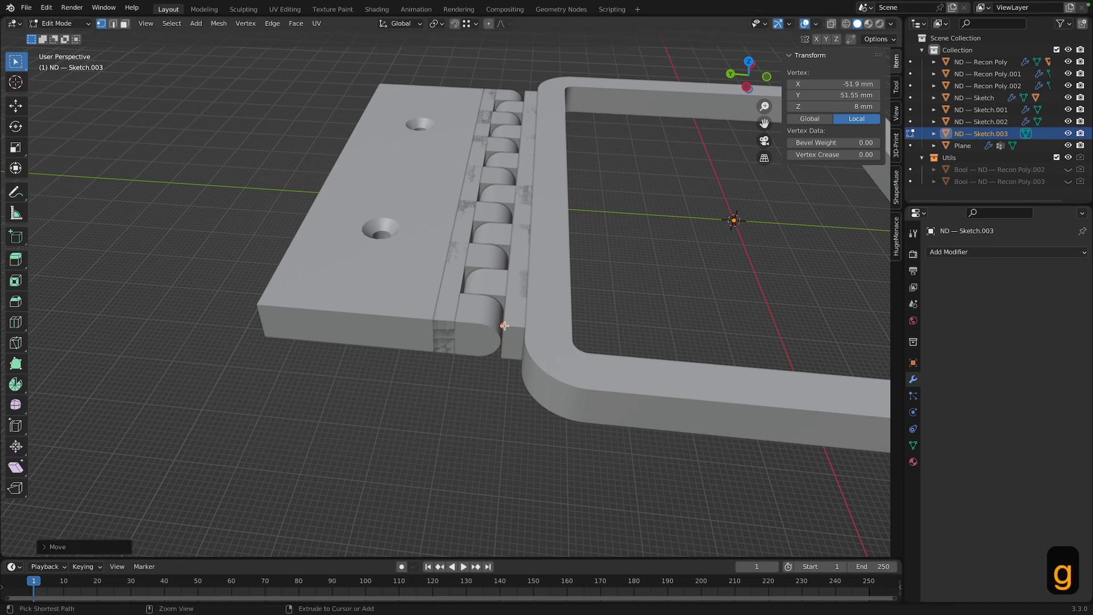
Extrude the single vertex 7.8 mm along the global X axis to form an edge on the strip beside the hinge
{"action": "middle_click_drag", "start_coordinate": [460, 435], "coordinate": [426, 451]}
{"action": "key", "text": "g"}
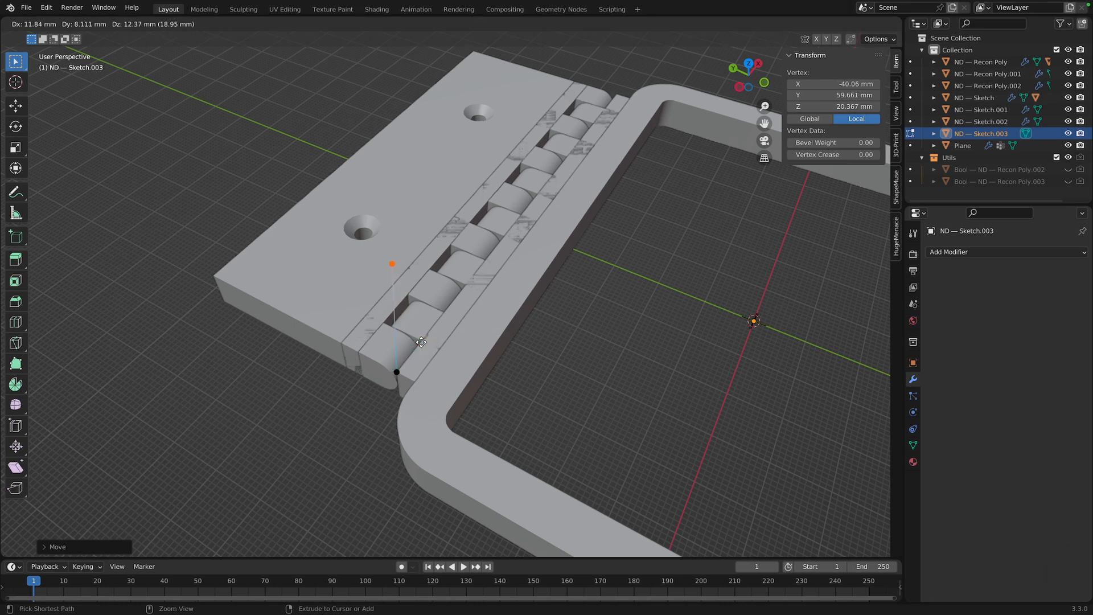
{"action": "key", "text": "x"}
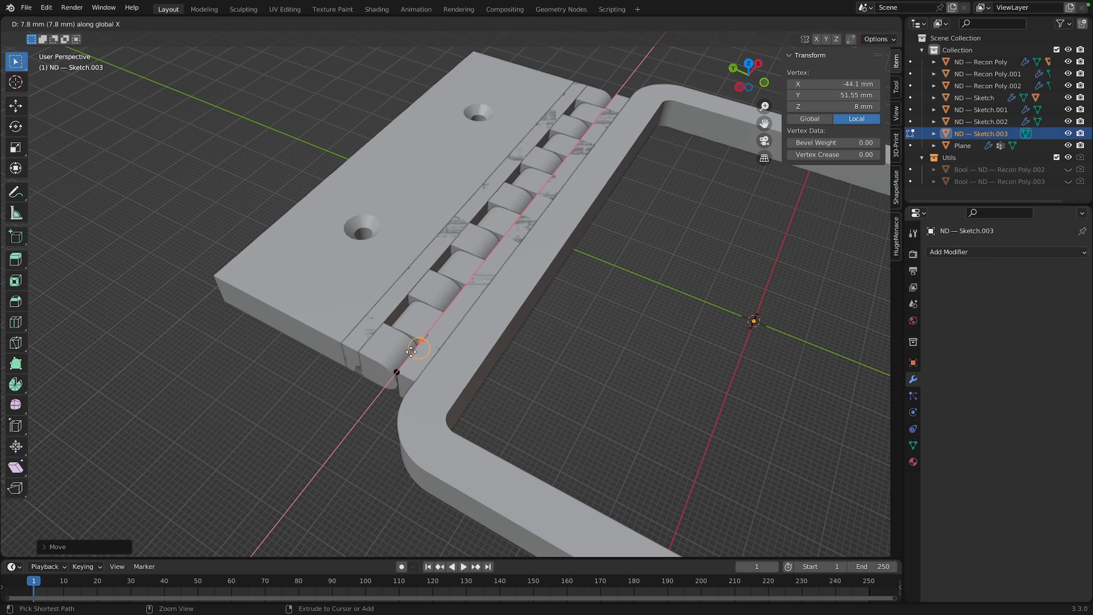
{"action": "left_click", "coordinate": [414, 344], "text": "ctrl"}
{"action": "middle_click_drag", "start_coordinate": [439, 371], "coordinate": [480, 373]}
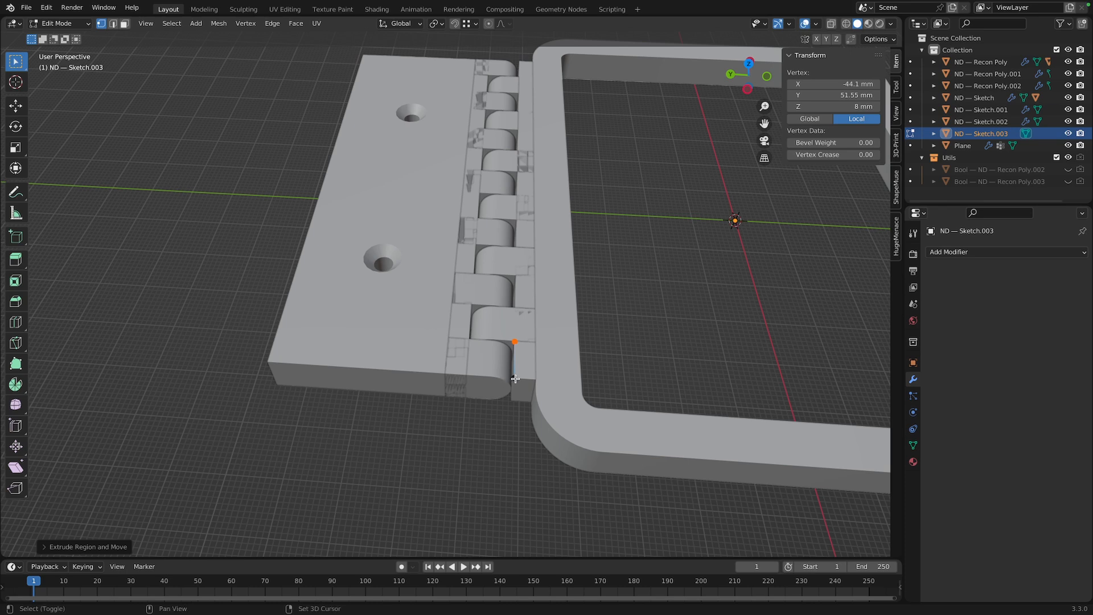
Extrude the edge -8 mm along the global Y axis toward the frame to form a flat face
{"action": "left_click", "coordinate": [514, 378], "text": "shift"}
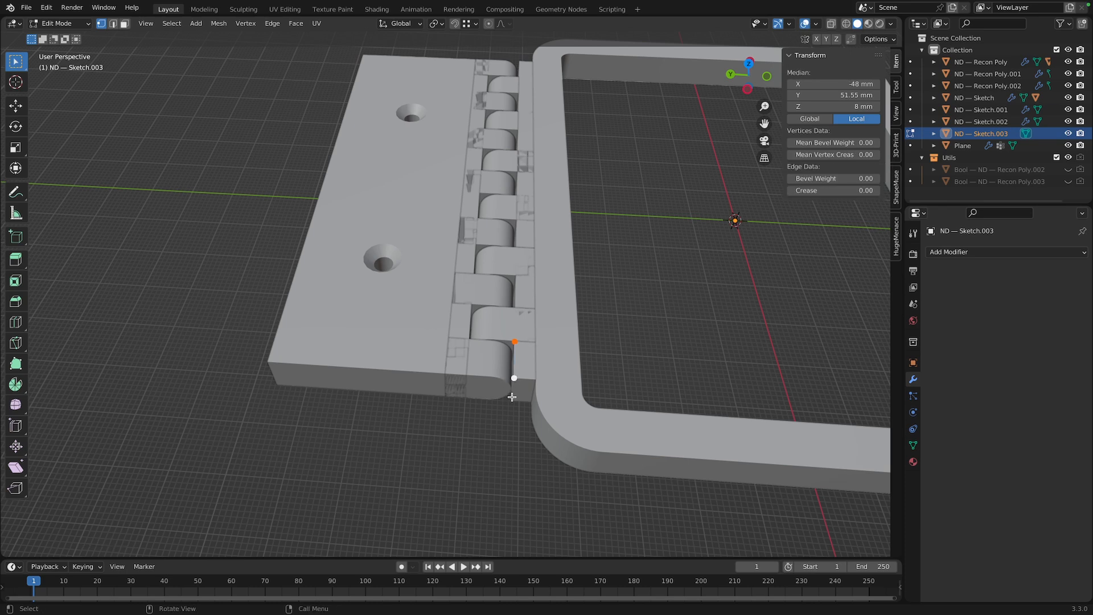
{"action": "key", "text": "e"}
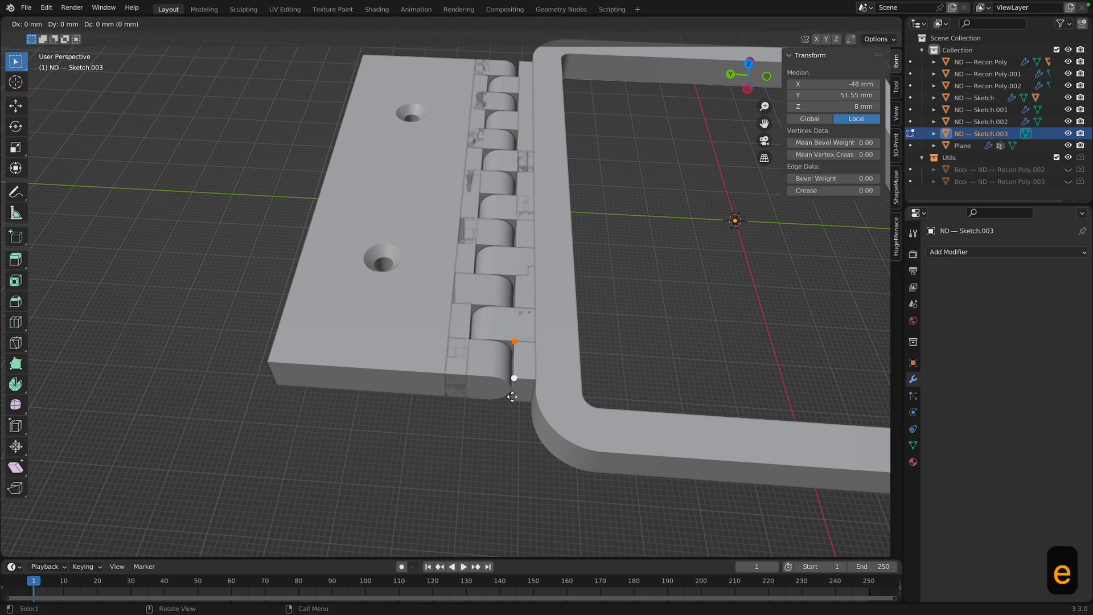
{"action": "key", "text": "y"}
{"action": "key", "text": "8"}
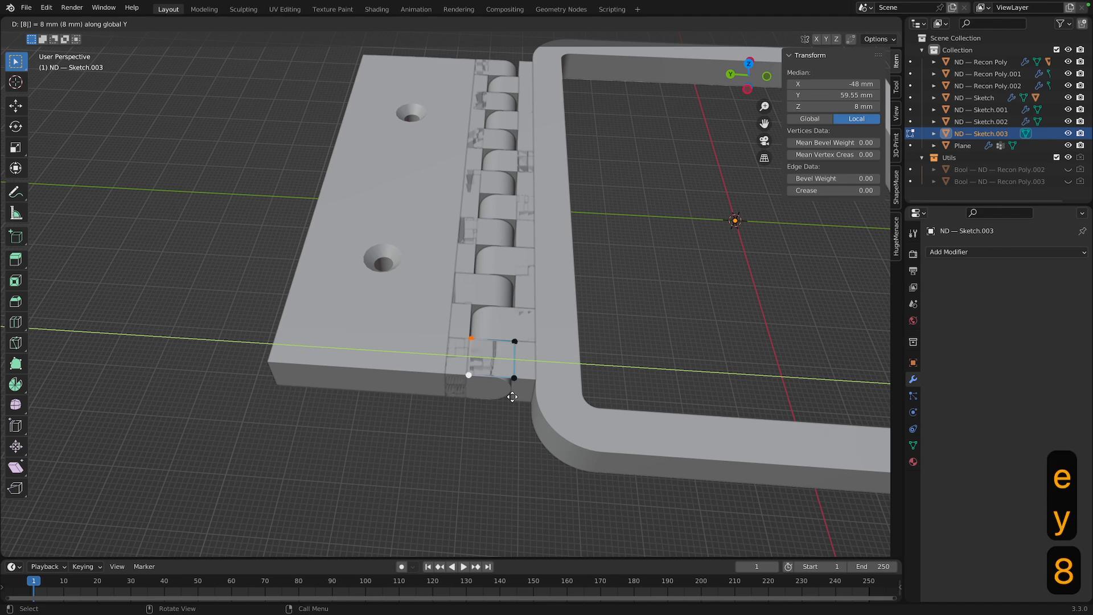
{"action": "key", "text": "minus"}
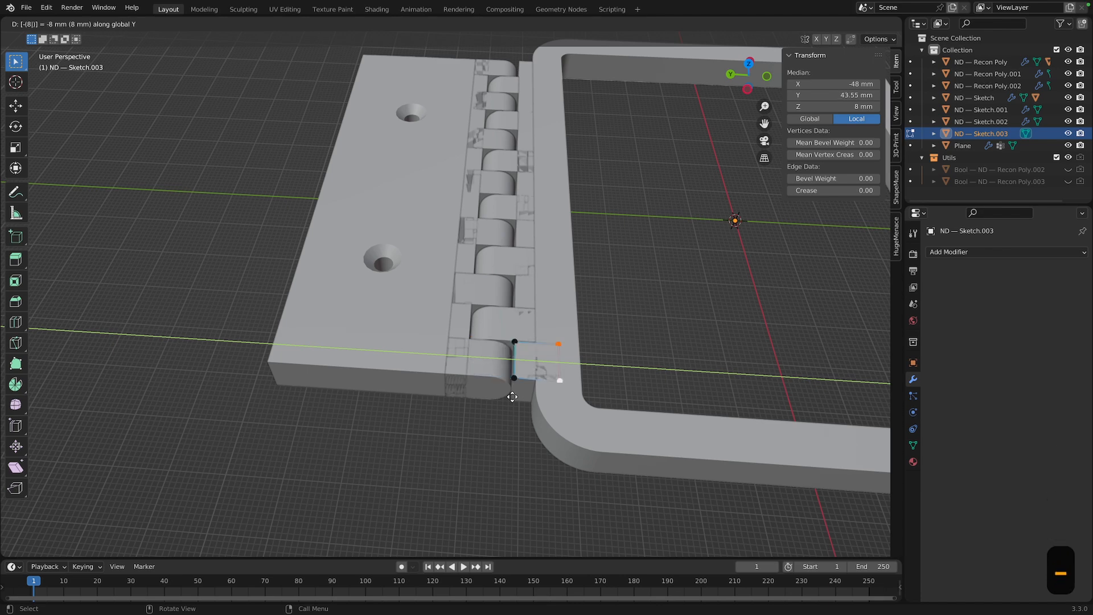
{"action": "key", "text": "Return"}
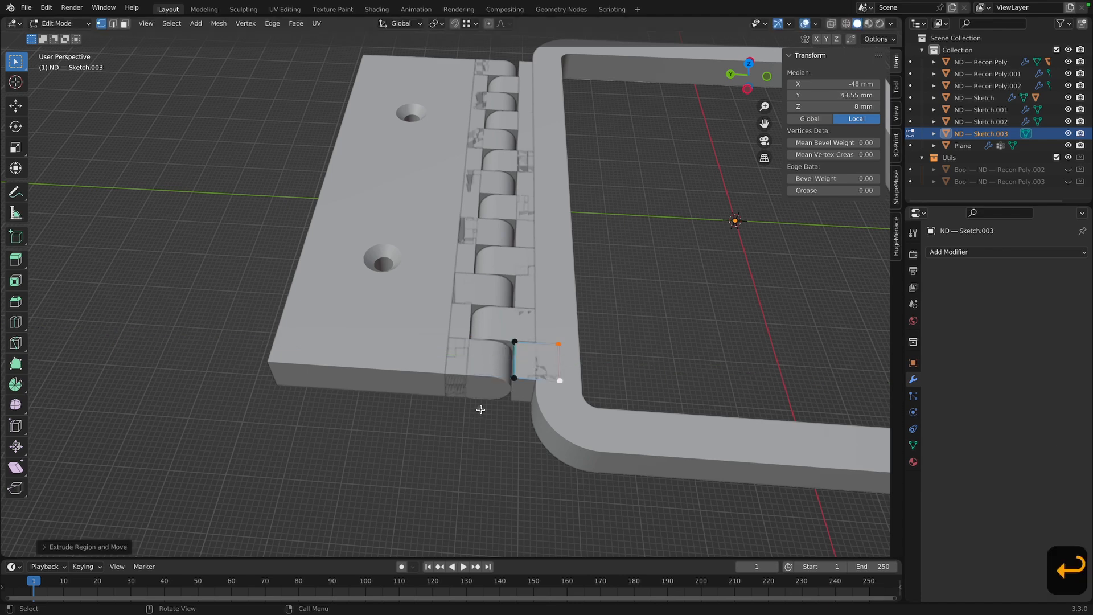
Extrude the face's hinge-side edge 8 mm upward along the global Z axis
{"action": "middle_click_drag", "start_coordinate": [488, 411], "coordinate": [501, 401]}
{"action": "left_click", "coordinate": [558, 318]}
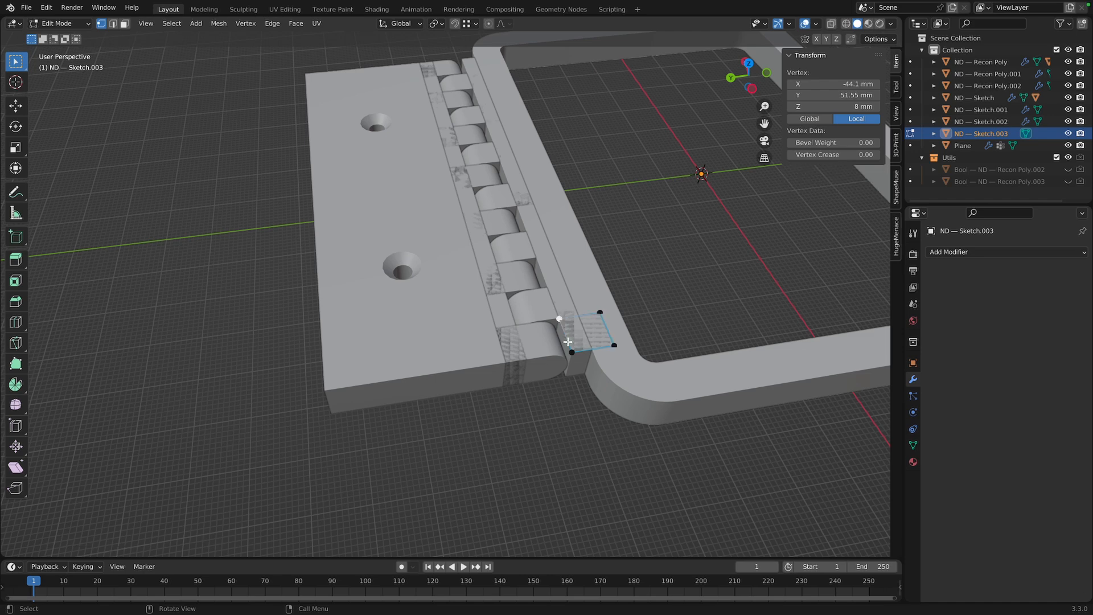
{"action": "left_click", "coordinate": [572, 351], "text": "shift"}
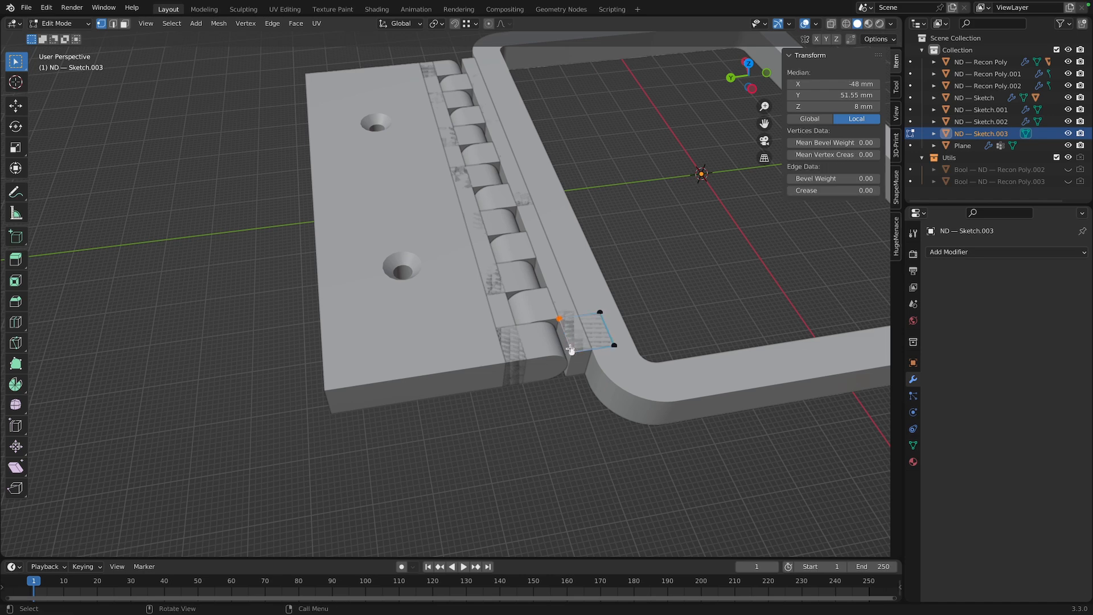
{"action": "key", "text": "e"}
{"action": "key", "text": "z"}
{"action": "key", "text": "8"}
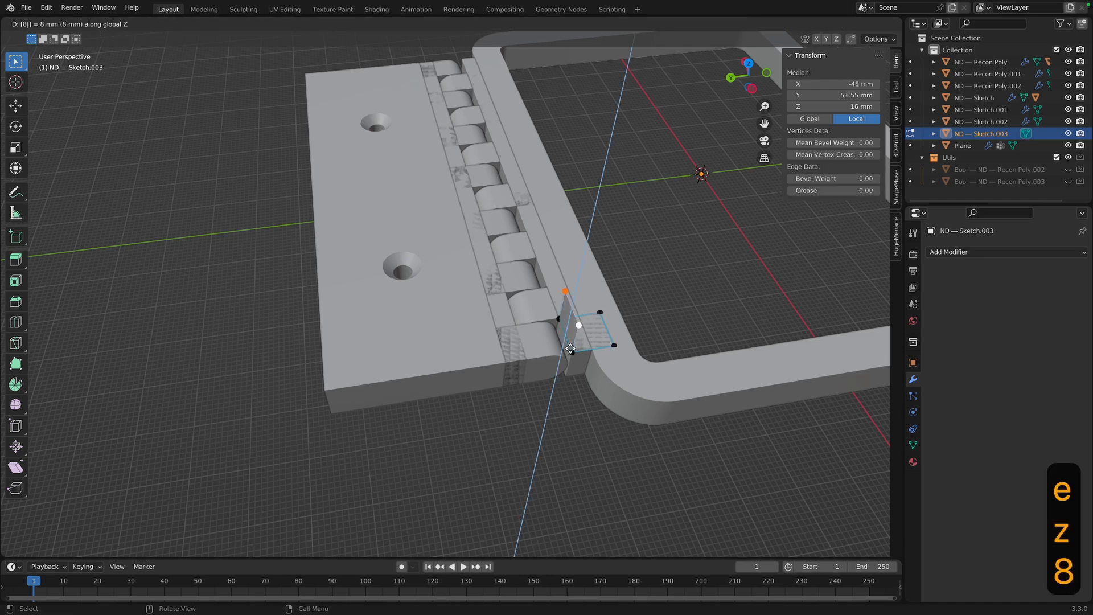
{"action": "key", "text": "Return"}
Fill a sloped face between the raised upper edge and the frame-side edge of the base
{"action": "middle_click_drag", "start_coordinate": [570, 348], "coordinate": [537, 207]}
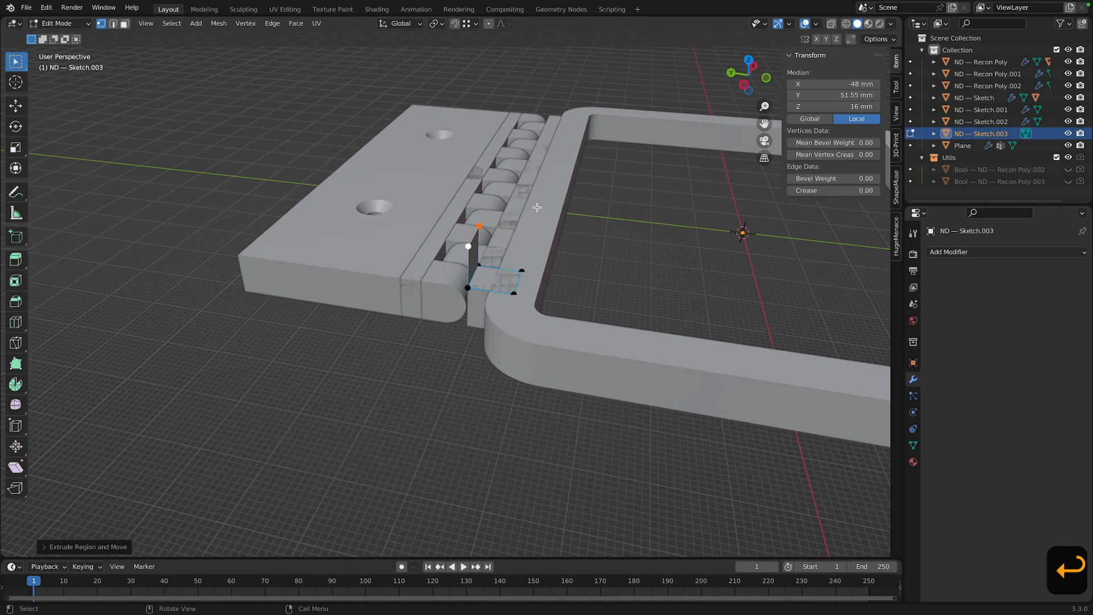
{"action": "left_click", "coordinate": [520, 269], "text": "shift"}
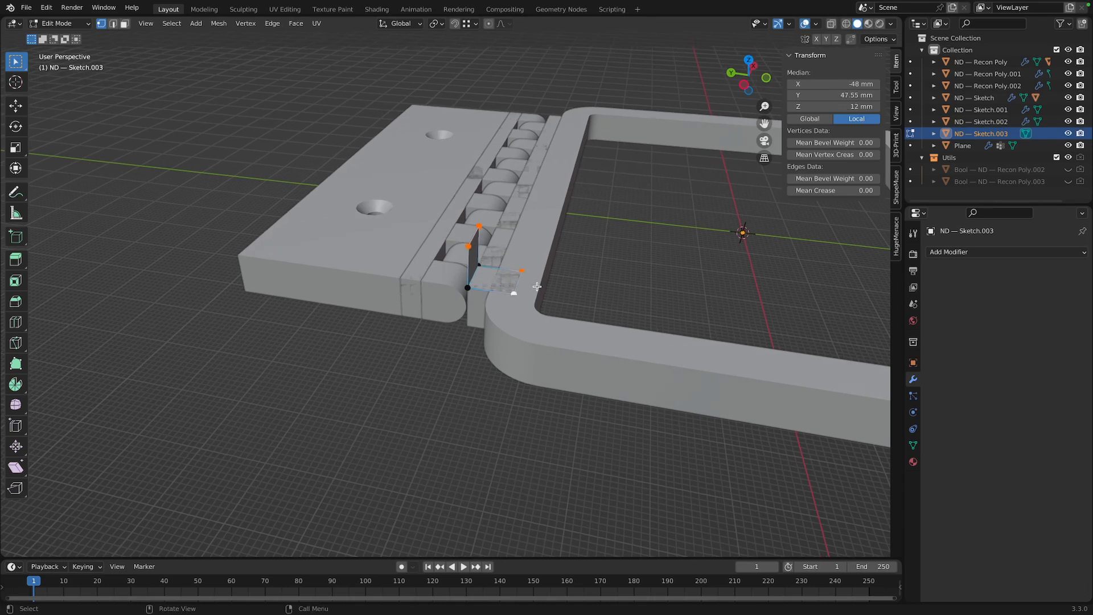
{"action": "key", "text": "f"}
{"action": "left_click", "coordinate": [538, 289]}
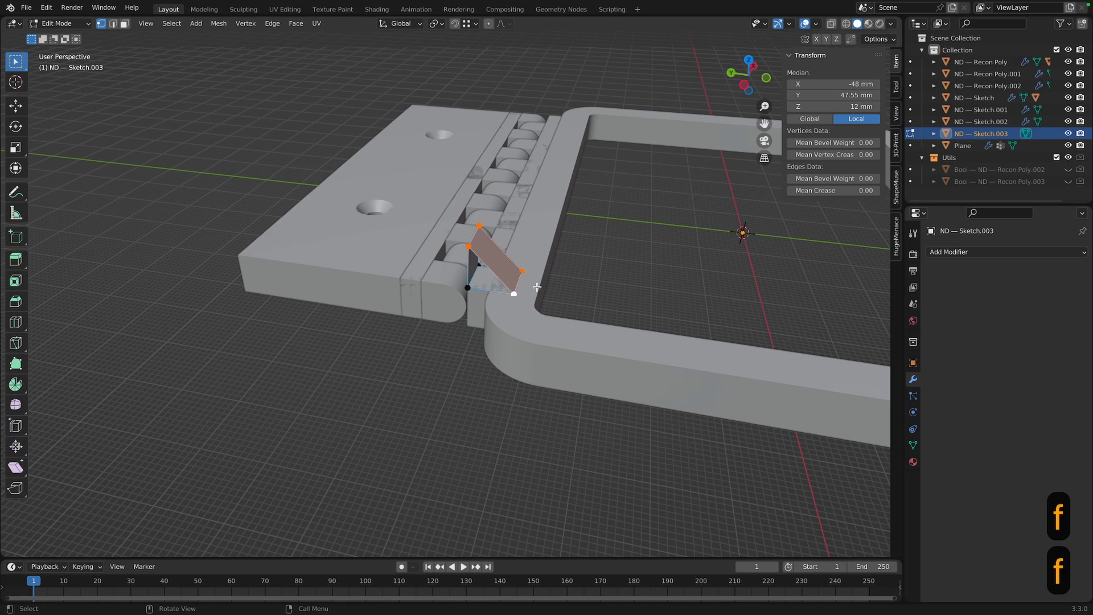
Fill the triangular face closing the wedge's outer end
{"action": "middle_click_drag", "start_coordinate": [537, 289], "coordinate": [501, 265]}
{"action": "left_click", "coordinate": [501, 265]}
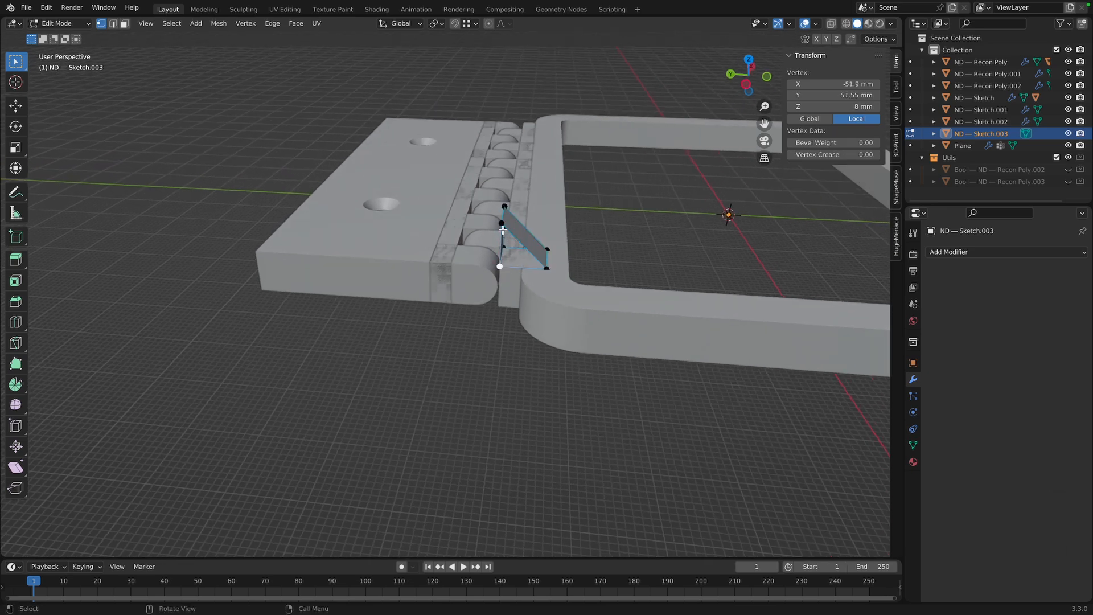
{"action": "left_click", "coordinate": [501, 223]}
{"action": "left_click", "coordinate": [499, 268], "text": "shift"}
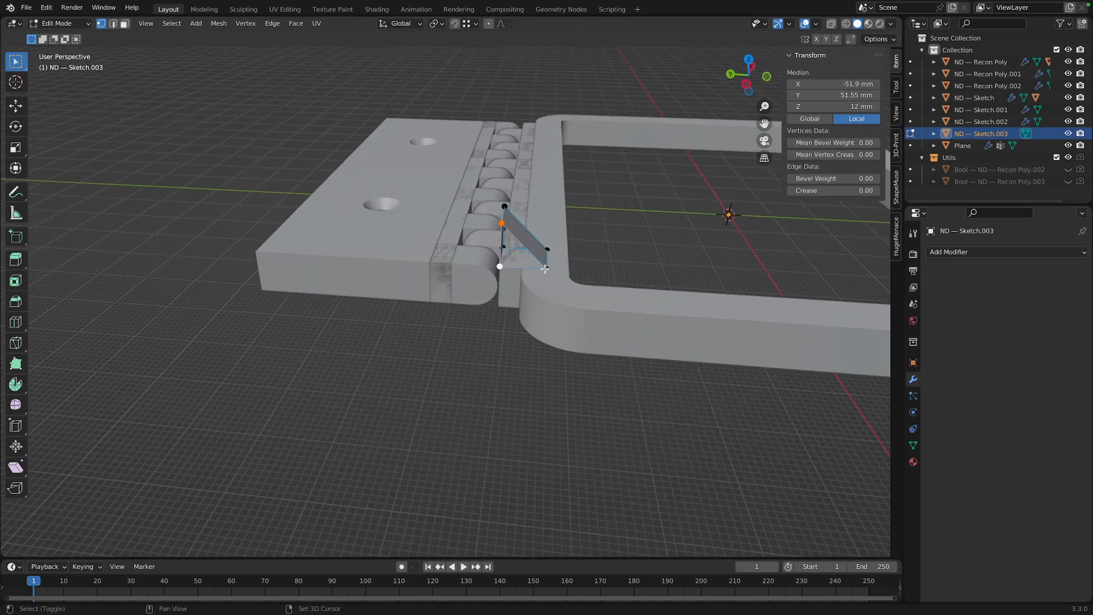
{"action": "key", "text": "f"}
{"action": "key", "text": "f"}
Fill the triangular face at the wedge's inner end and return to Object Mode
{"action": "middle_click_drag", "start_coordinate": [545, 268], "coordinate": [373, 264]}
{"action": "left_click", "coordinate": [345, 110]}
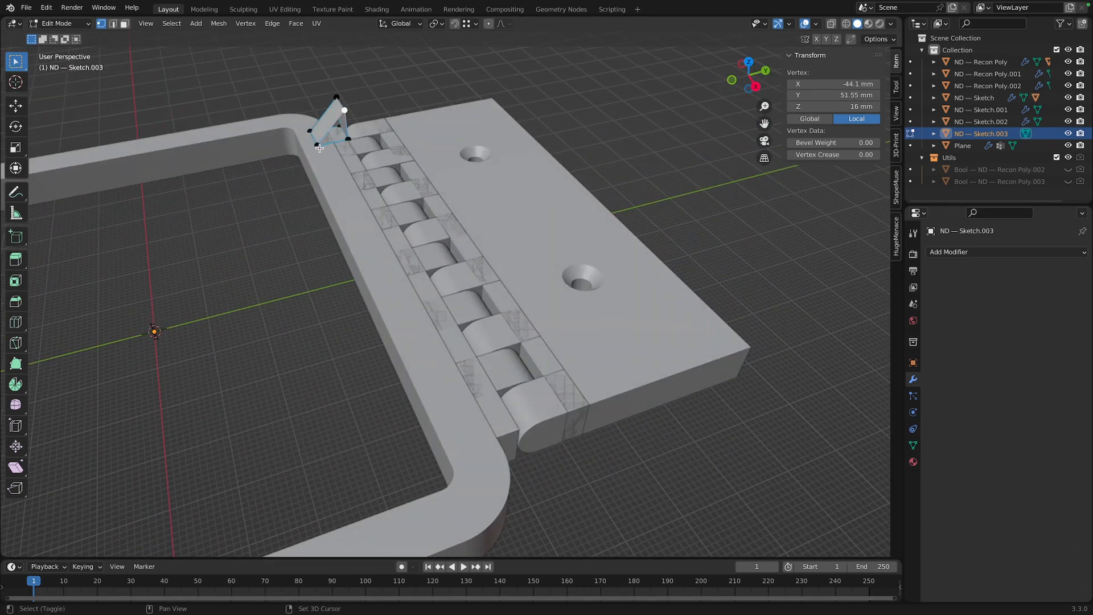
{"action": "left_click", "coordinate": [318, 145], "text": "shift"}
{"action": "left_click", "coordinate": [347, 139], "text": "shift"}
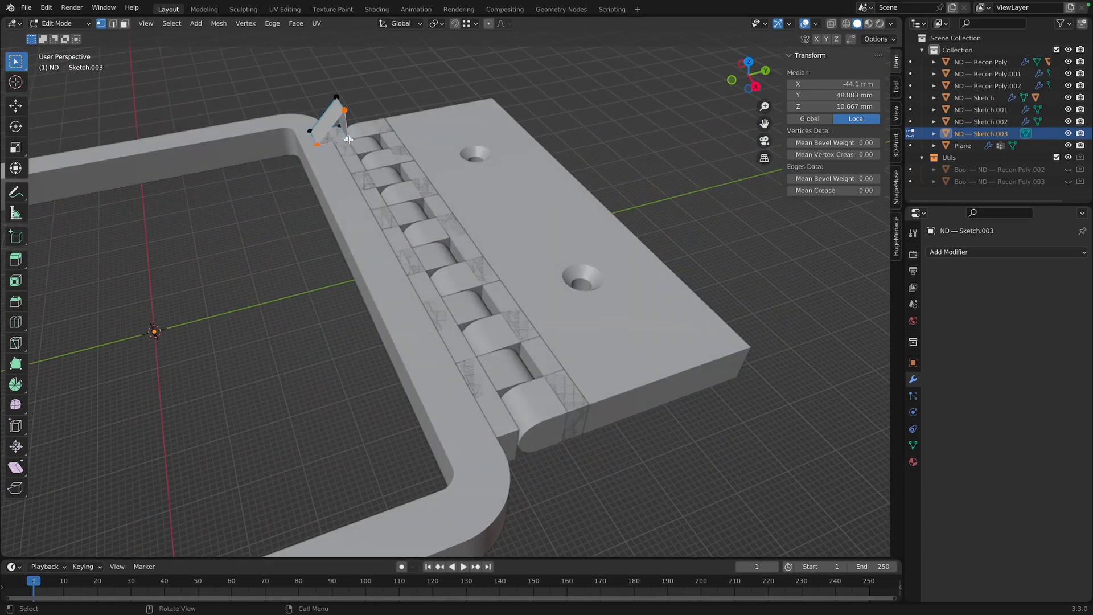
{"action": "key", "text": "f"}
{"action": "mouse_move", "coordinate": [347, 139]}
{"action": "middle_mouse_down"}
{"action": "mouse_move", "coordinate": [391, 327]}
{"action": "mouse_move", "coordinate": [434, 371]}
{"action": "mouse_move", "coordinate": [572, 323]}
{"action": "mouse_move", "coordinate": [532, 310]}
{"action": "middle_mouse_up"}
{"action": "key", "text": "Tab"}
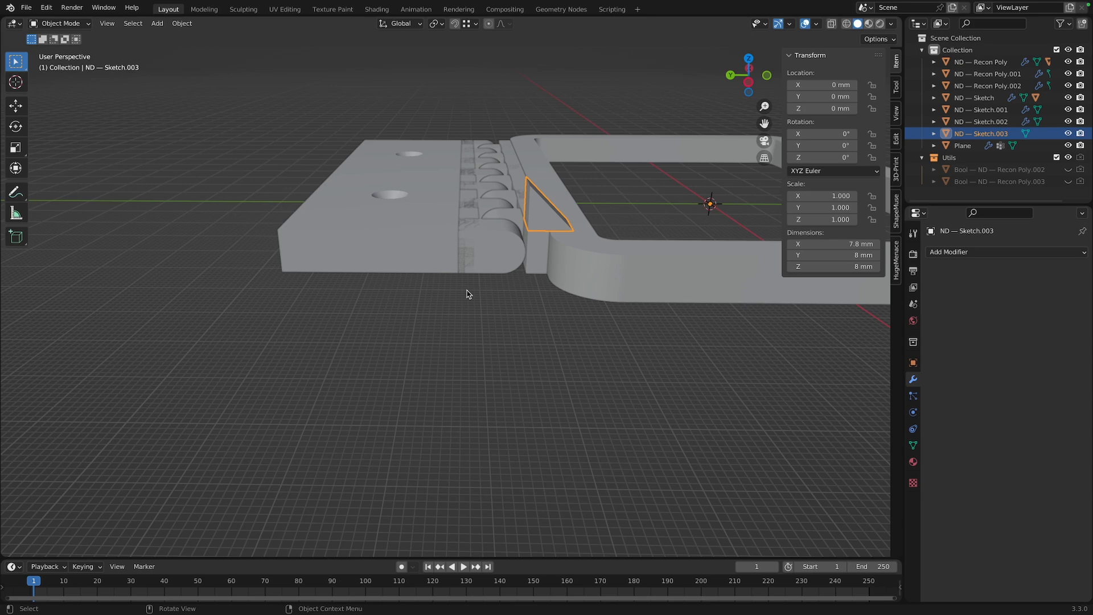
Duplicate the wedge and move the copy 12.2 mm along Y, snapping it onto the plate behind the end knuckle
{"action": "middle_click_drag", "start_coordinate": [470, 289], "coordinate": [468, 298]}
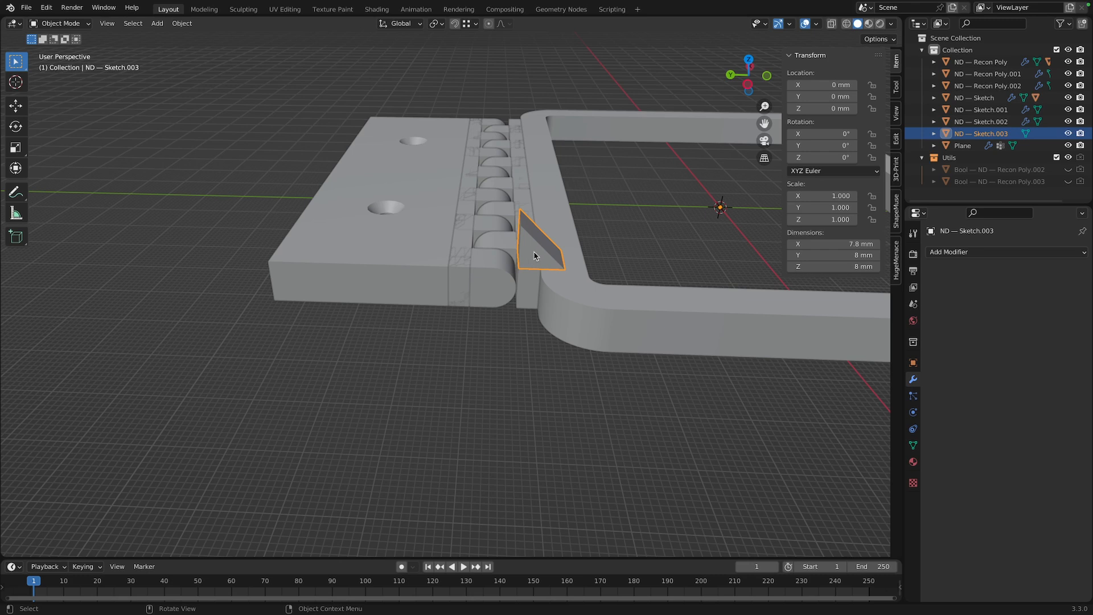
{"action": "key", "text": "shift+d"}
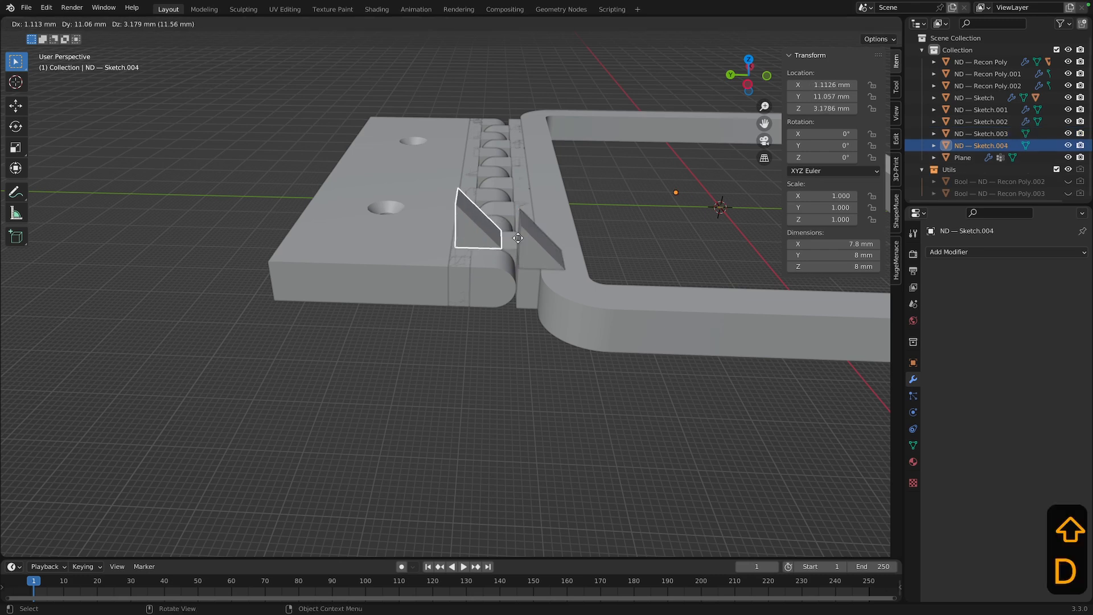
{"action": "right_click", "coordinate": [517, 263]}
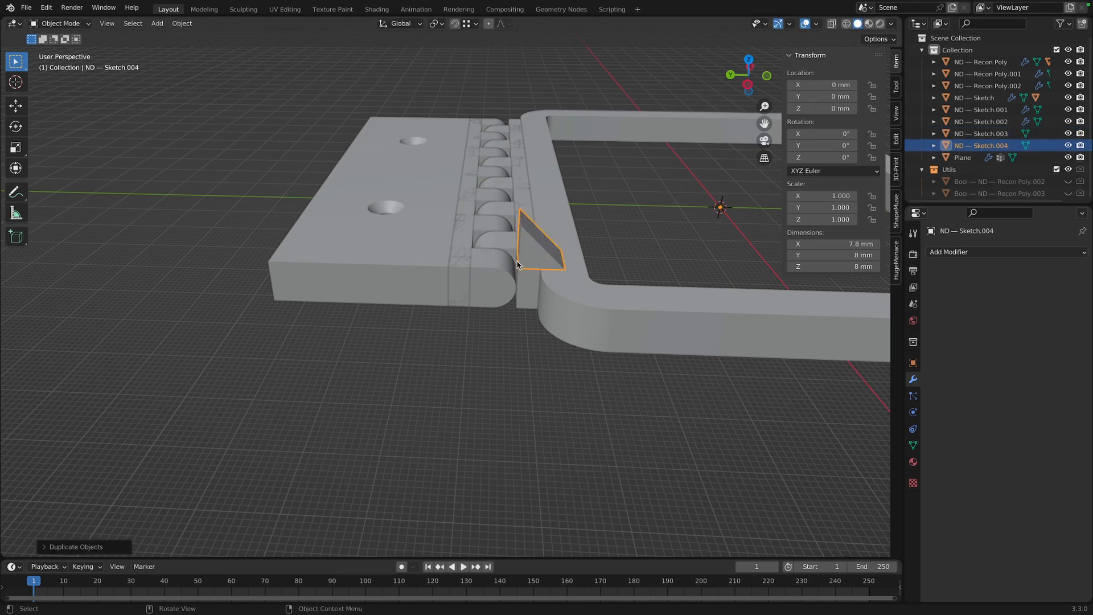
{"action": "key", "text": "g"}
{"action": "key", "text": "y"}
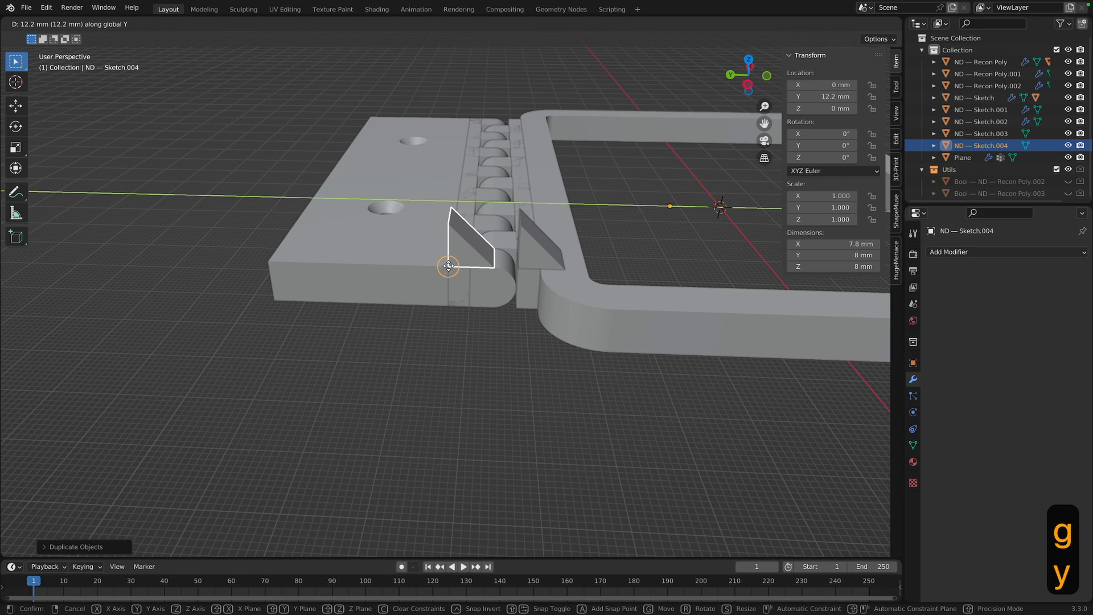
{"action": "left_click", "coordinate": [448, 268]}
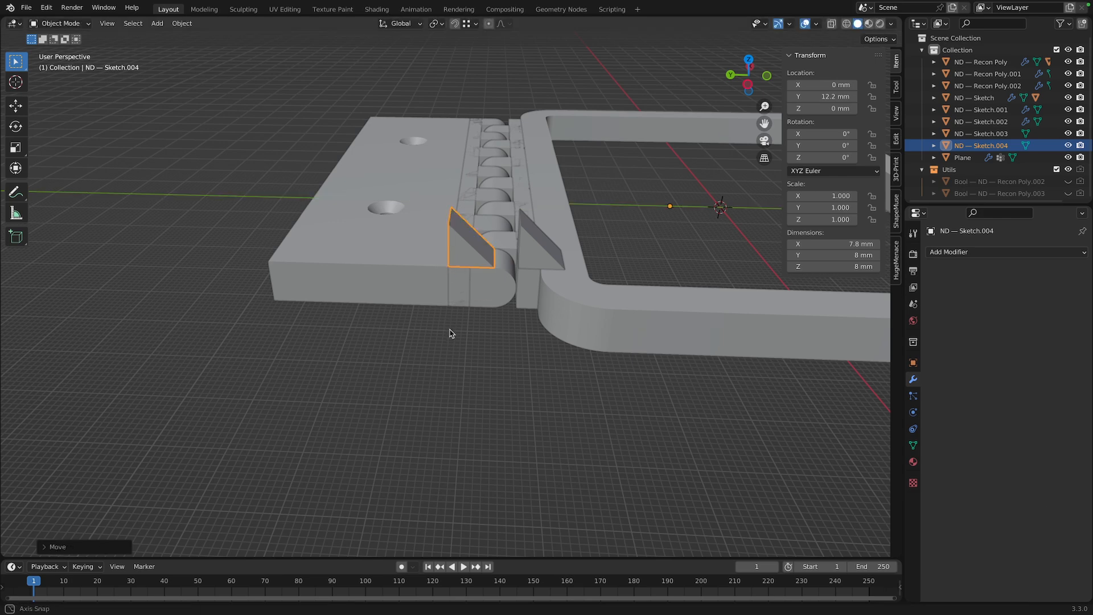
{"action": "middle_click_drag", "start_coordinate": [449, 329], "coordinate": [451, 320]}
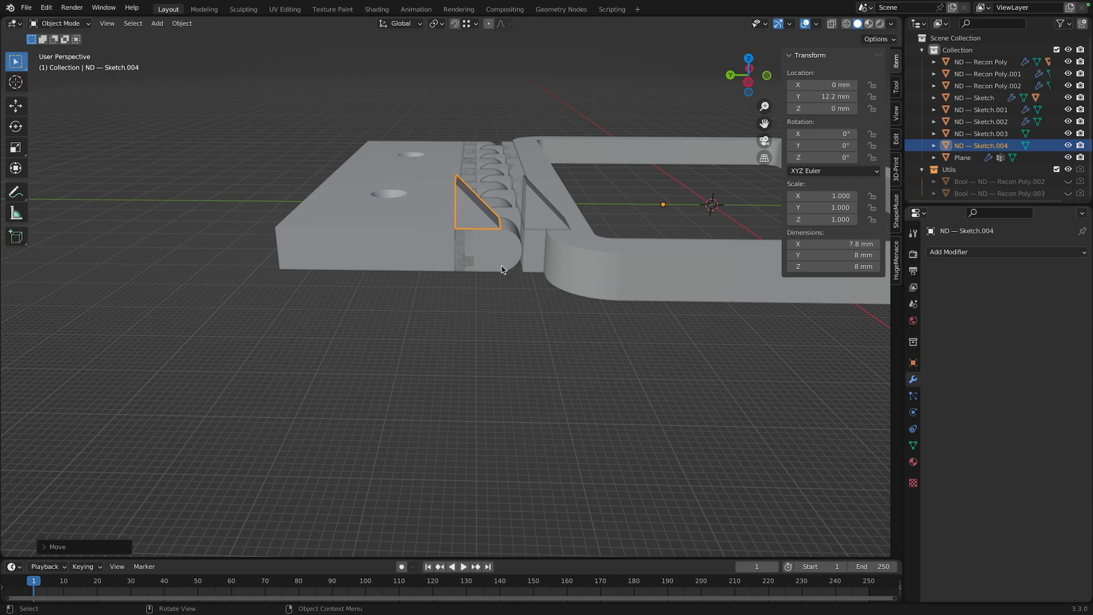
{"action": "middle_click_drag", "start_coordinate": [501, 269], "coordinate": [493, 271]}
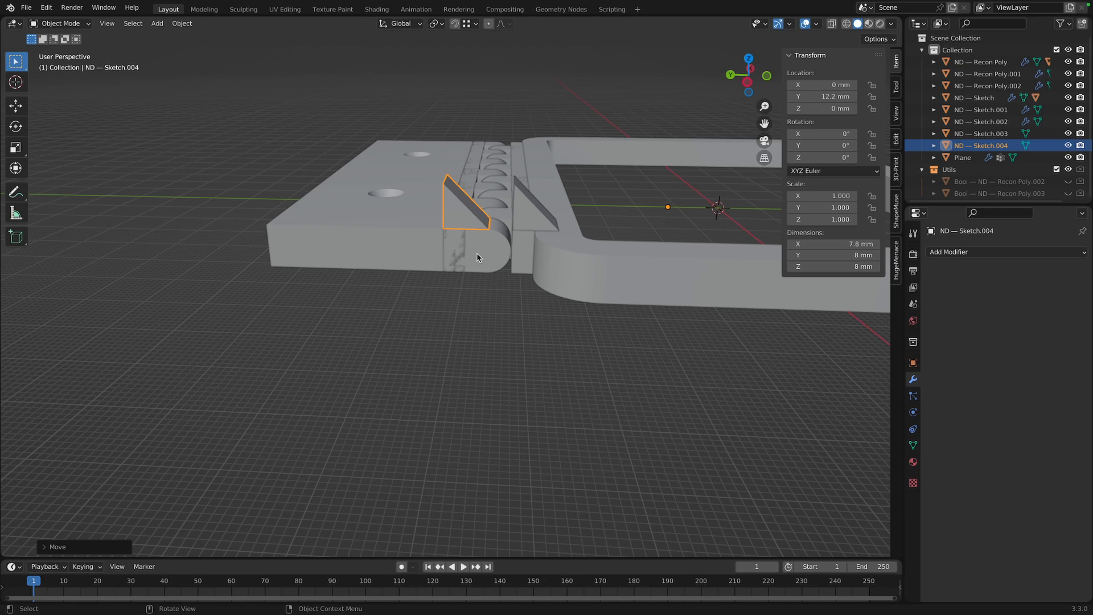
{"action": "middle_click_drag", "start_coordinate": [478, 252], "coordinate": [475, 263]}
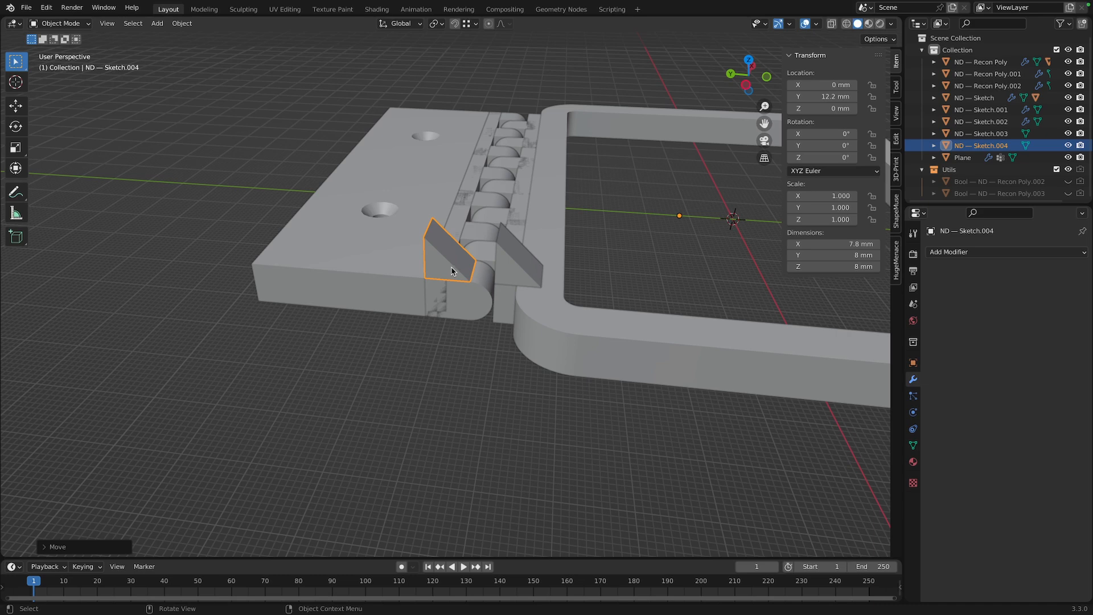
{"action": "mouse_move", "coordinate": [451, 270]}
{"action": "middle_mouse_down"}
{"action": "mouse_move", "coordinate": [422, 267]}
{"action": "mouse_move", "coordinate": [457, 270]}
{"action": "middle_mouse_up"}
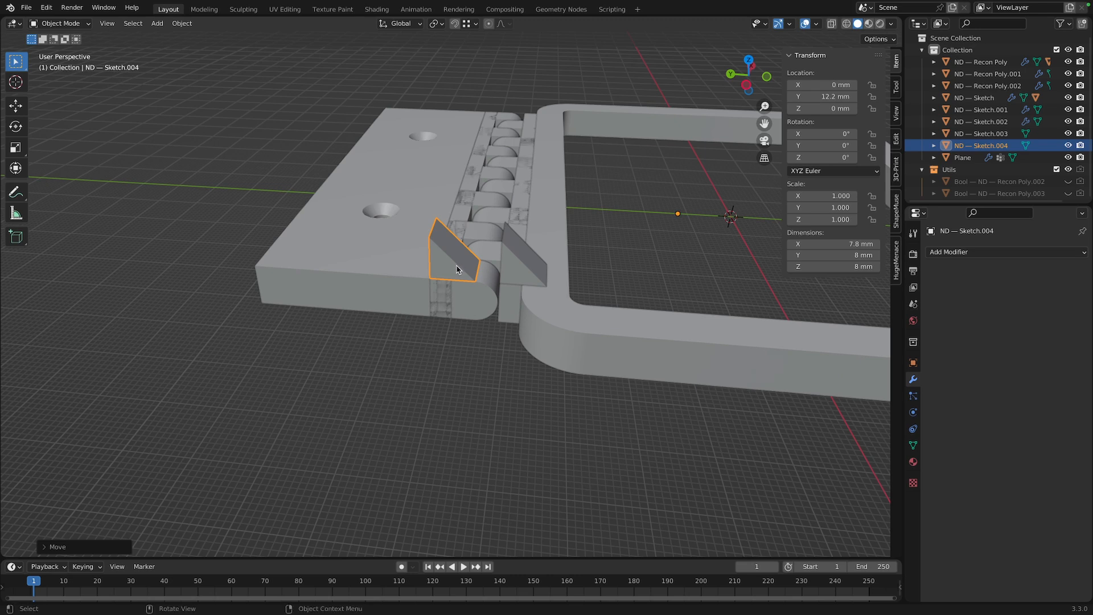
Reverse the copied wedge's slope by moving its upper edge 8 mm along negative Y, snapped above the hinge-side base edge
{"action": "key", "text": "Tab"}
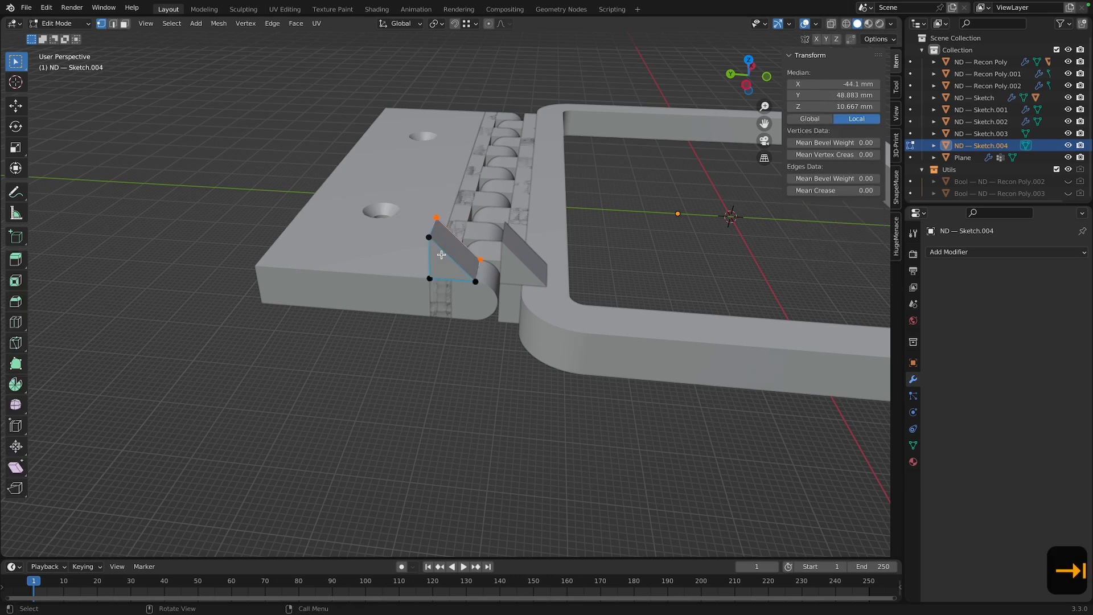
{"action": "left_click", "coordinate": [430, 238]}
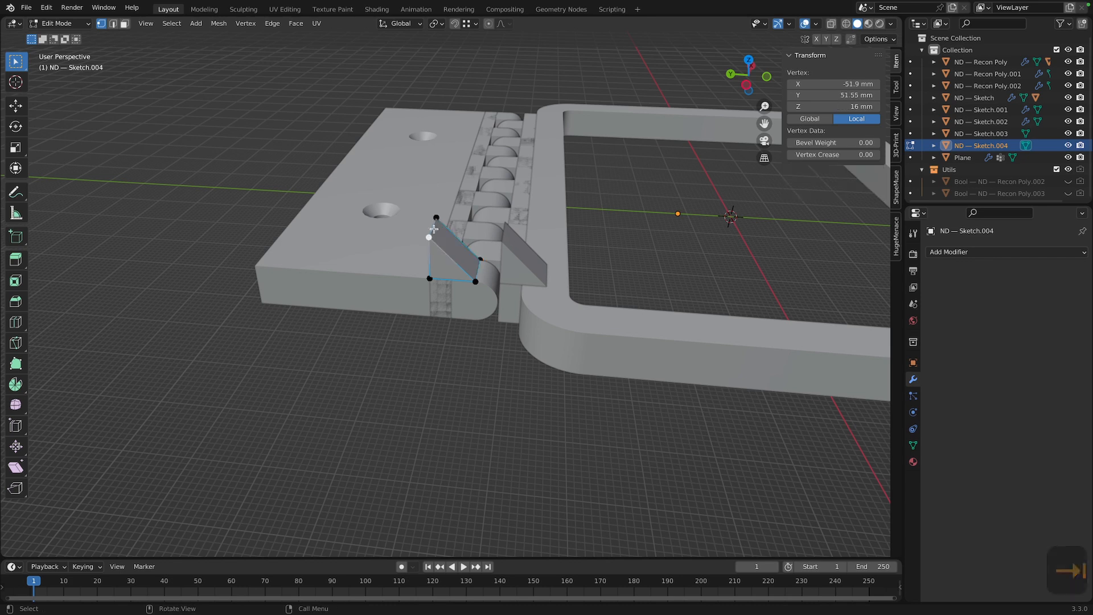
{"action": "left_click", "coordinate": [436, 217], "text": "shift"}
{"action": "key", "text": "g"}
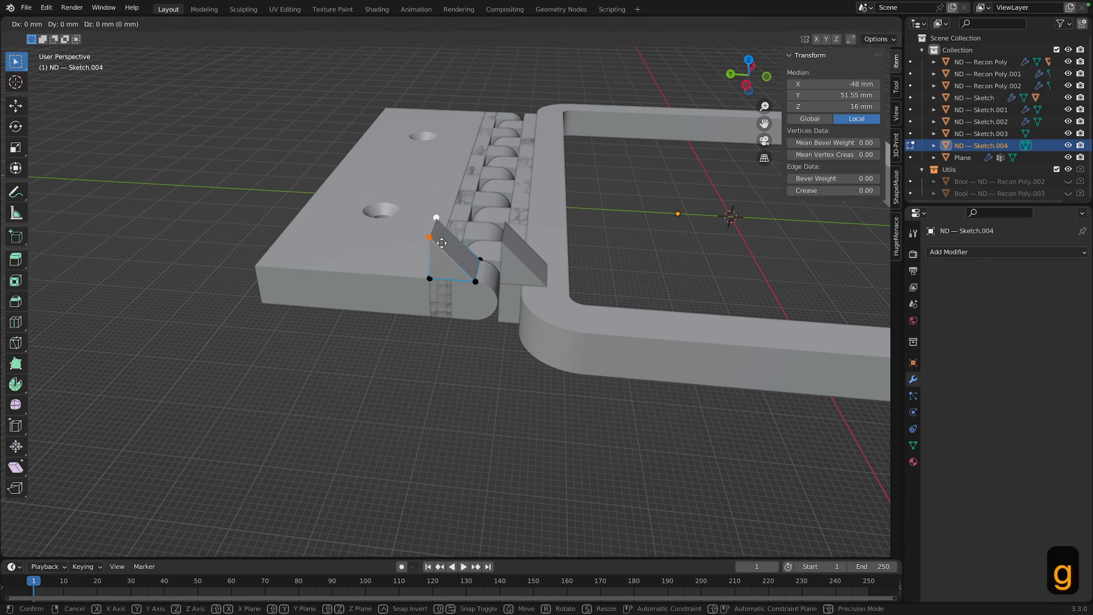
{"action": "key", "text": "y"}
{"action": "left_click", "coordinate": [474, 283]}
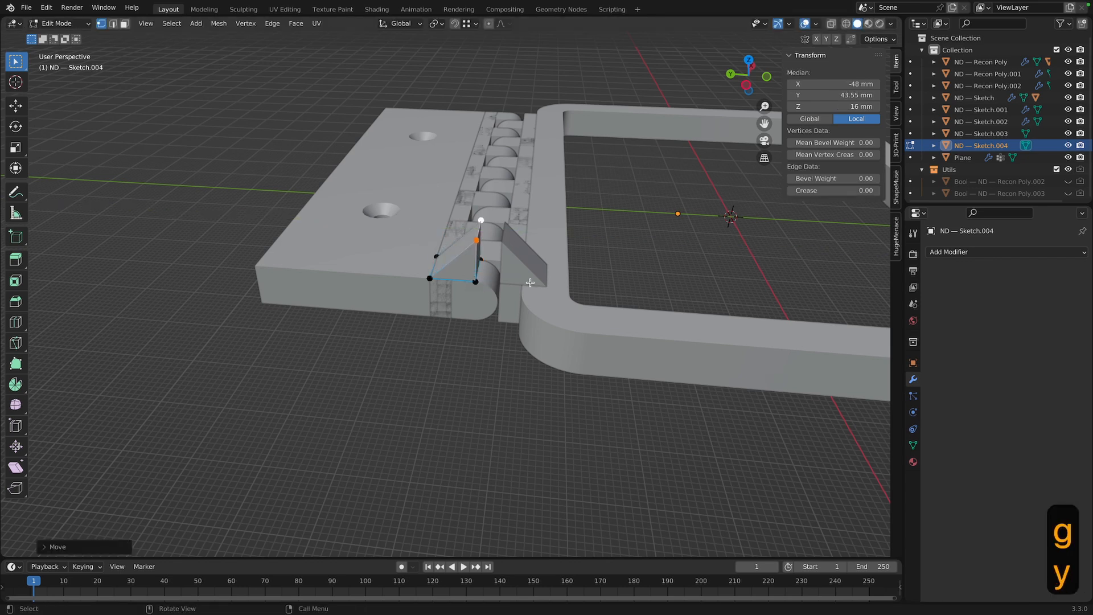
{"action": "key", "text": "Tab"}
Move the frame-side wedge's upper edge 8 mm along negative Y to stand above its base edge nearest the frame opening
{"action": "left_click", "coordinate": [515, 254]}
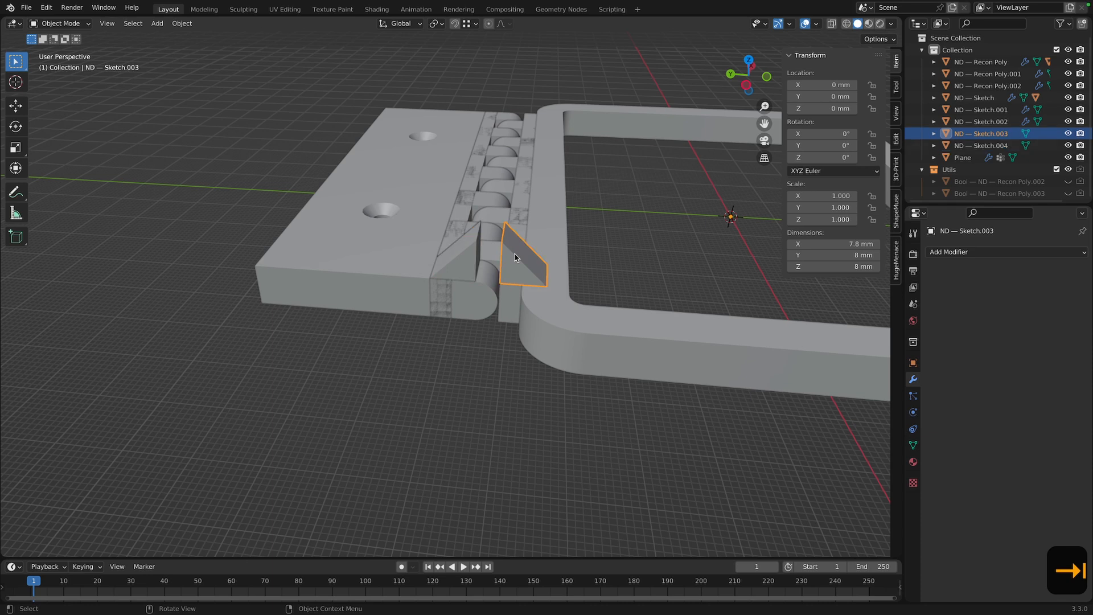
{"action": "key", "text": "Tab"}
{"action": "left_click", "coordinate": [502, 222]}
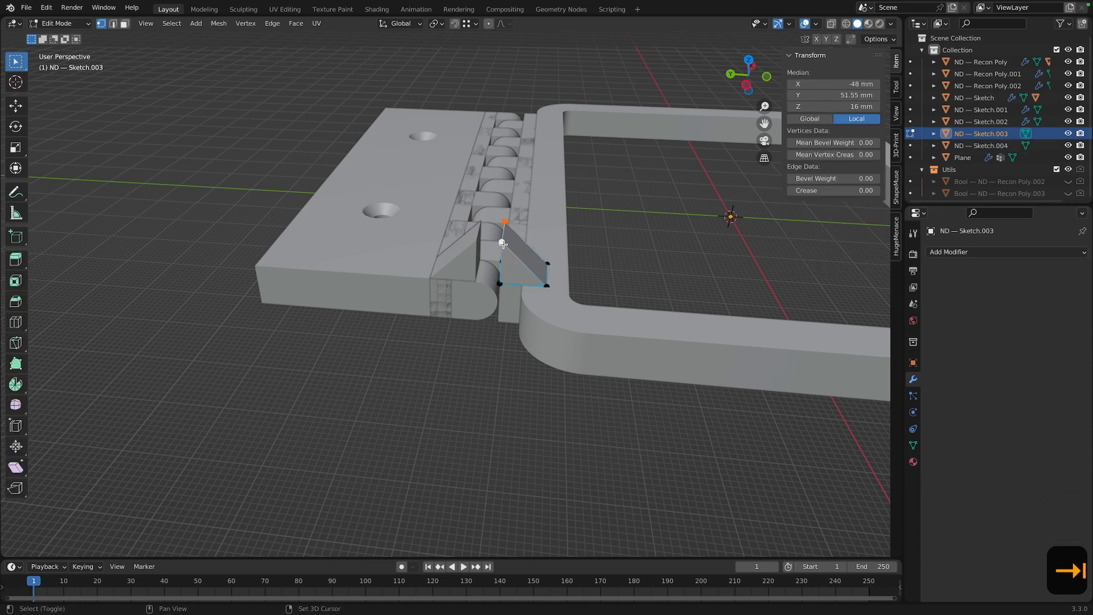
{"action": "key", "text": "g"}
{"action": "key", "text": "y"}
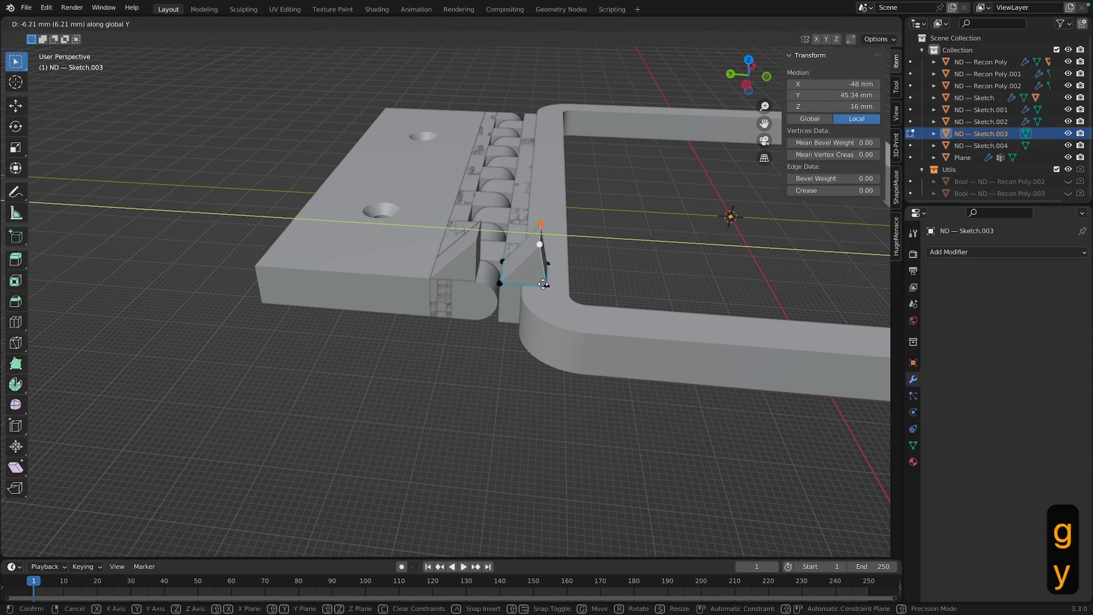
{"action": "left_click", "coordinate": [539, 286]}
{"action": "key", "text": "Tab"}
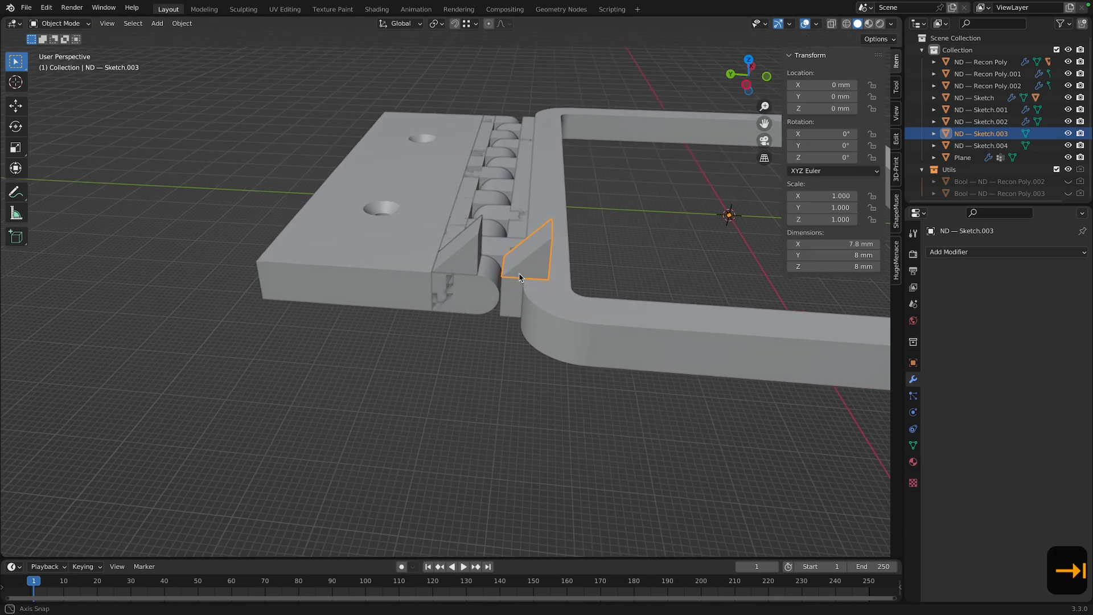
Reopen the frame-side wedge in Edit Mode and select its upper edge
{"action": "middle_click_drag", "start_coordinate": [520, 274], "coordinate": [526, 278]}
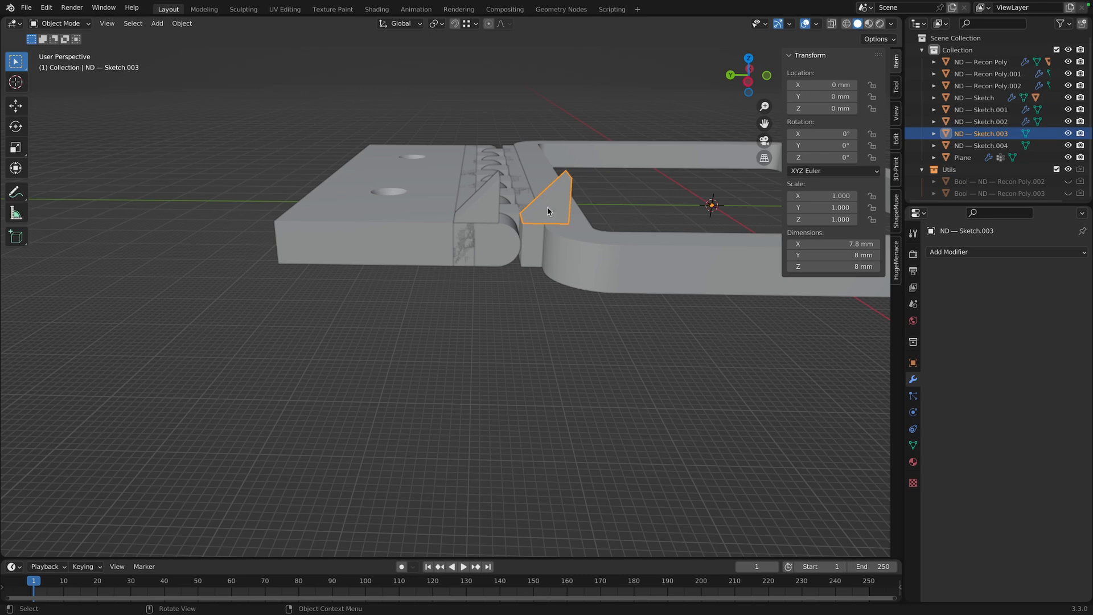
{"action": "middle_click_drag", "start_coordinate": [547, 212], "coordinate": [529, 222]}
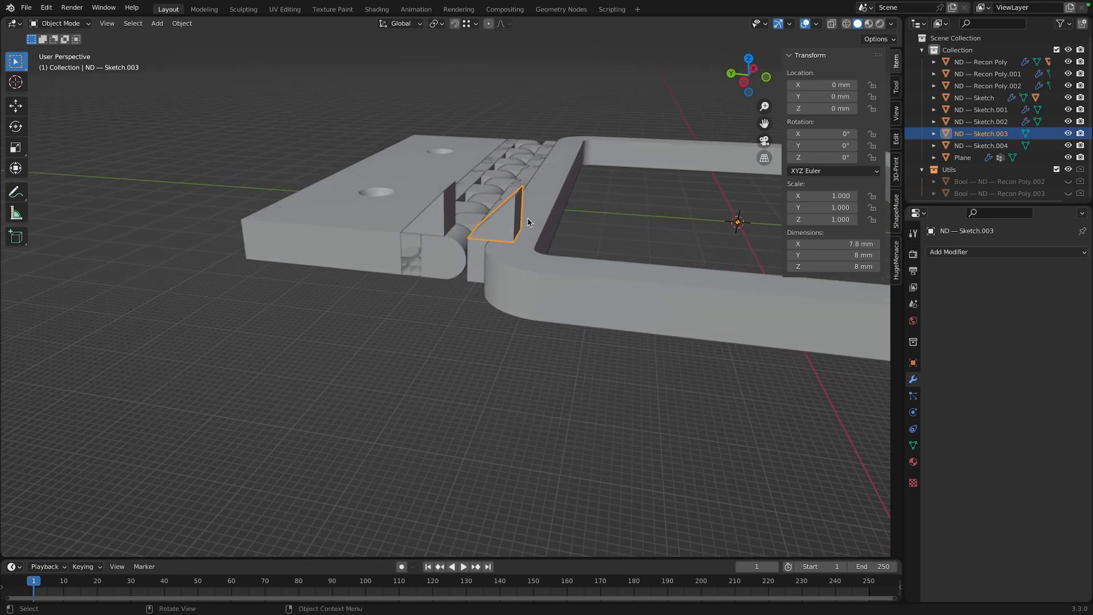
{"action": "key", "text": "Tab"}
{"action": "left_click", "coordinate": [522, 184]}
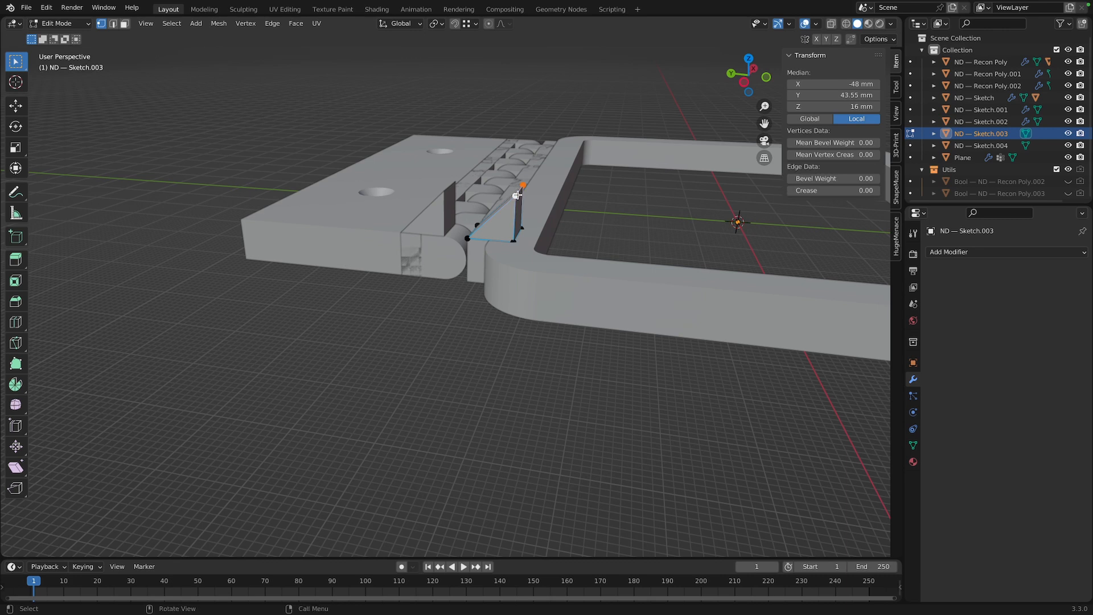
{"action": "key", "text": "g"}
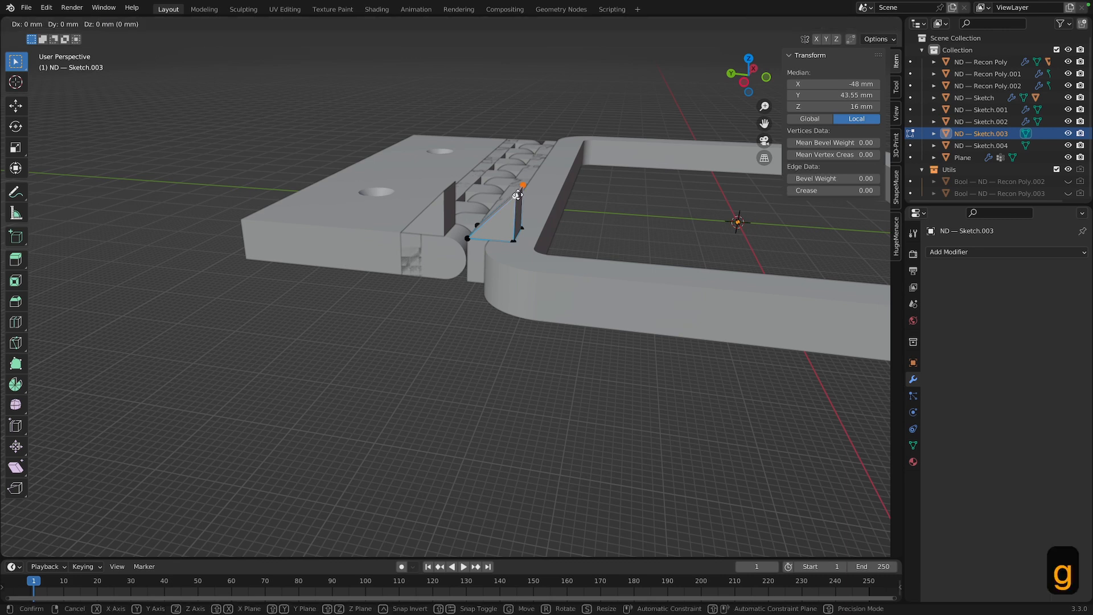
{"action": "type", "text": "z"}
{"action": "type", "text": "2"}
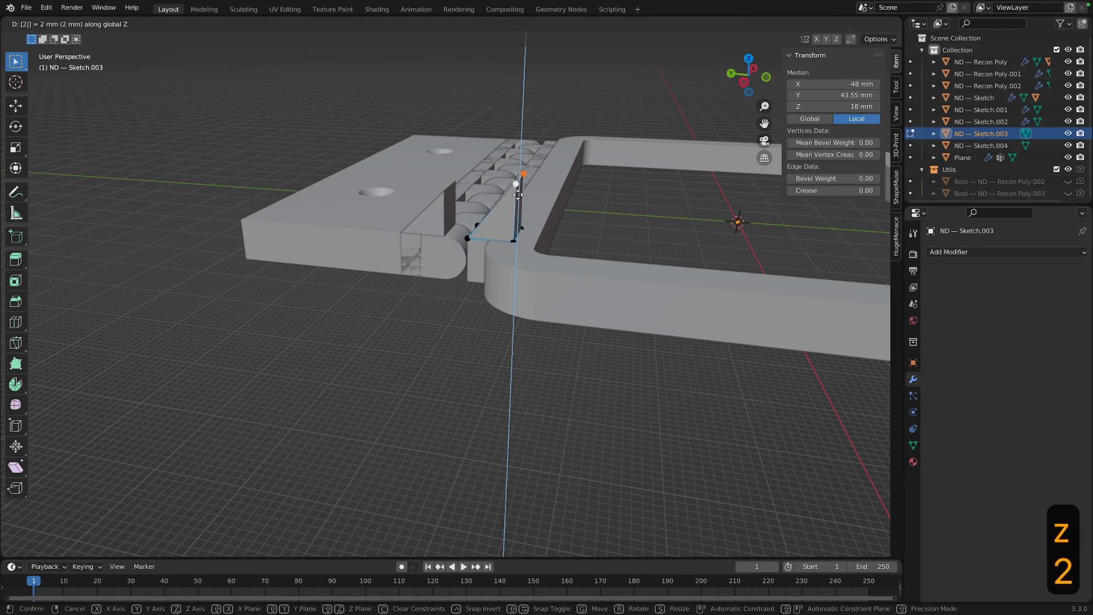
{"action": "key", "text": "minus"}
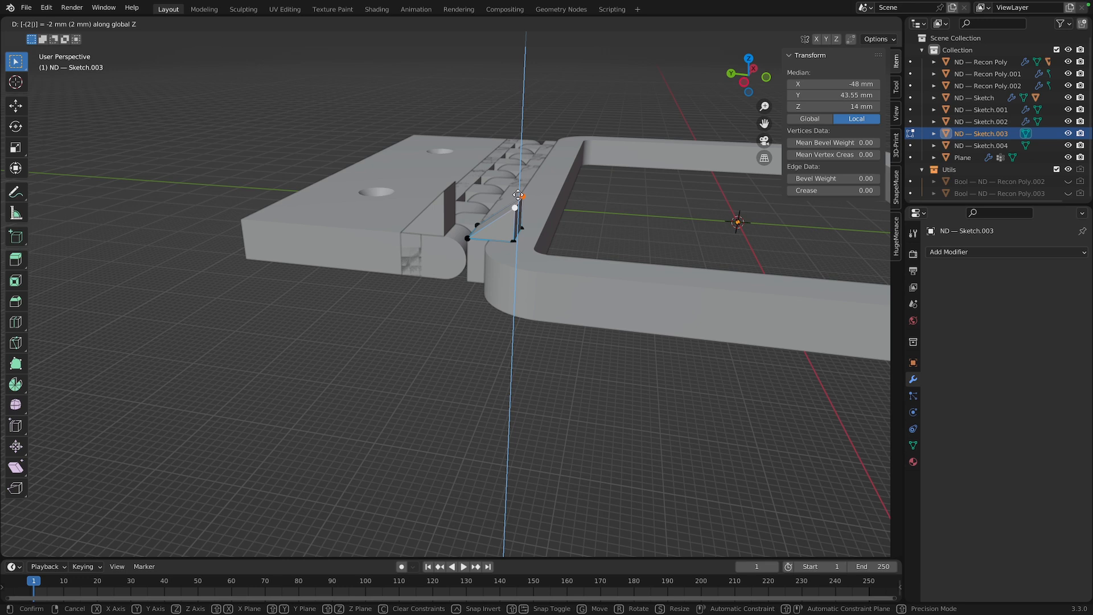
{"action": "key", "text": "BackSpace"}
{"action": "type", "text": "4"}
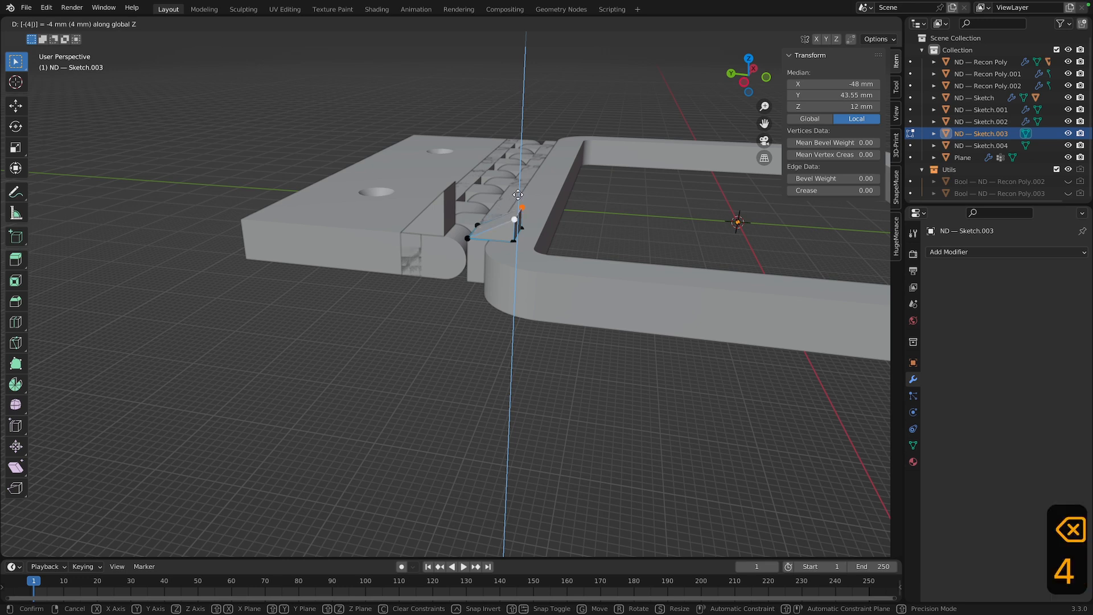
{"action": "key", "text": "BackSpace"}
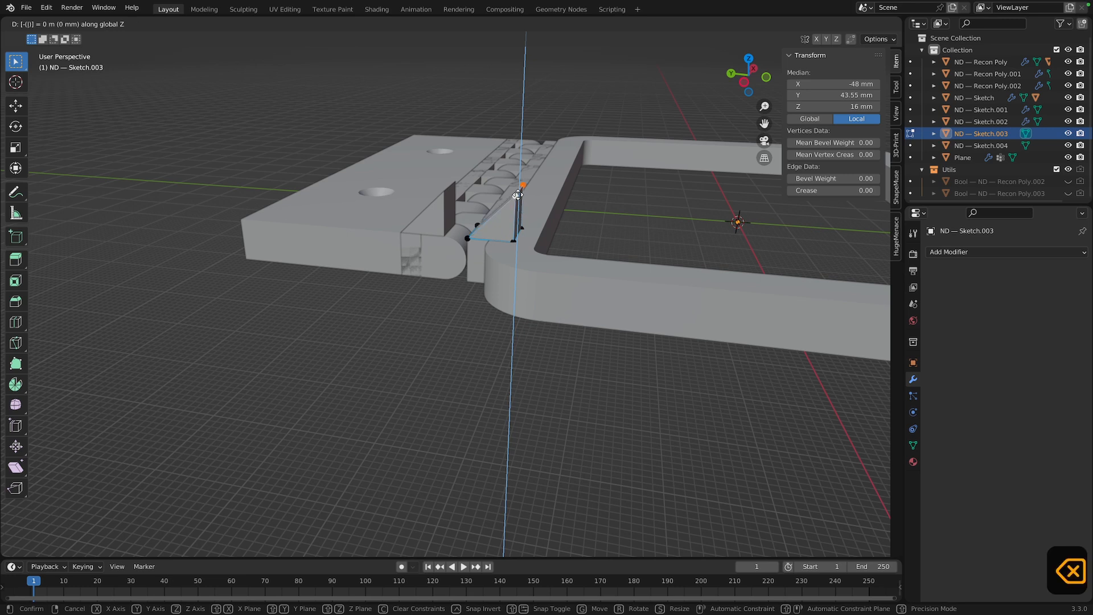
{"action": "key", "text": "g"}
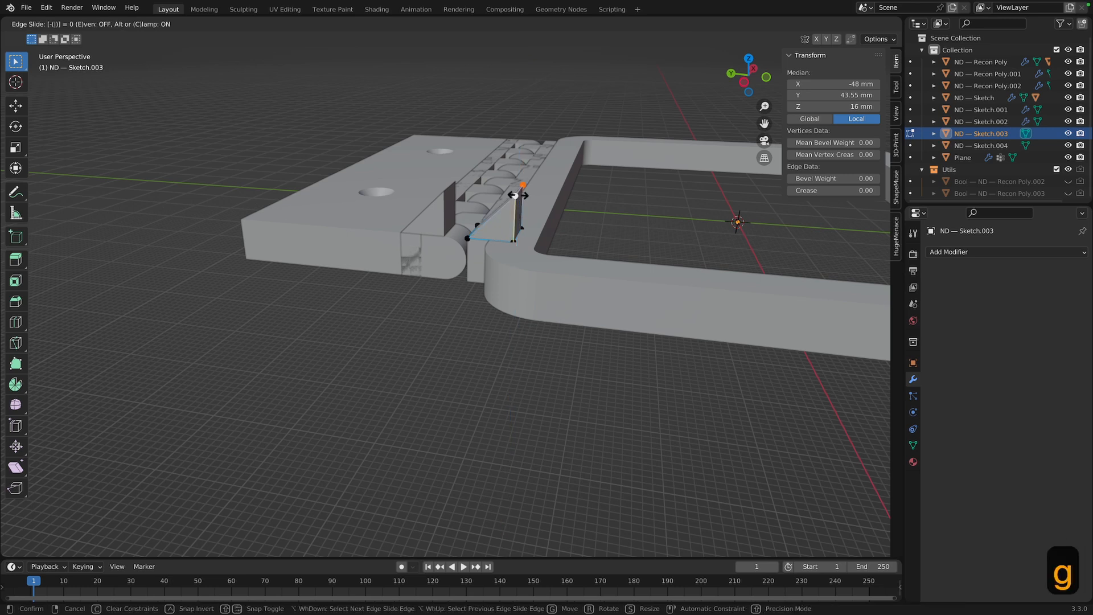
{"action": "key", "text": "z"}
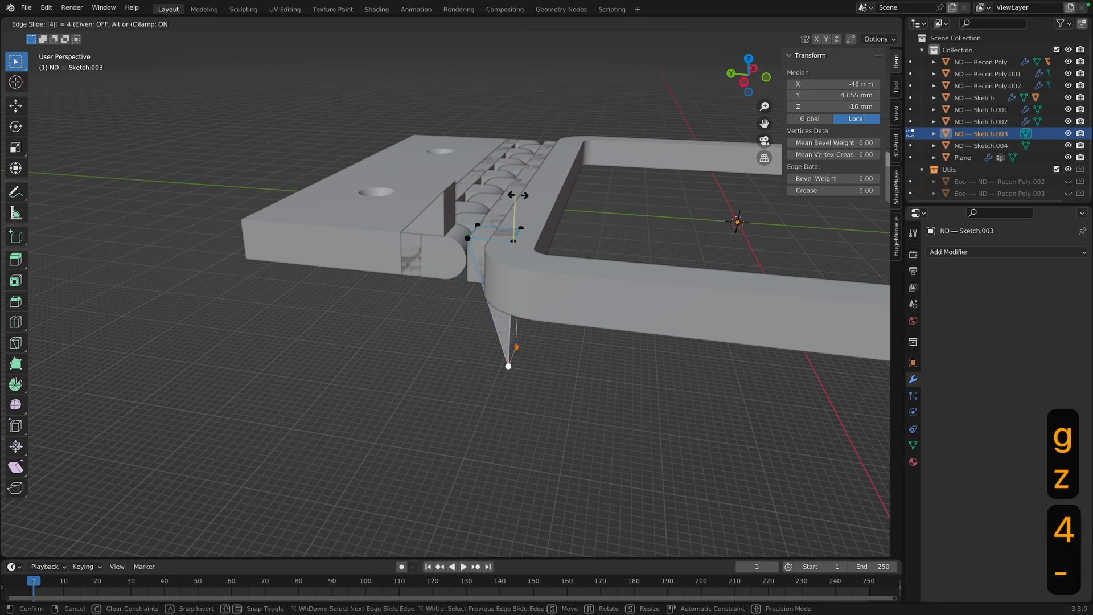
{"action": "key", "text": "minus"}
{"action": "key", "text": "BackSpace"}
{"action": "key", "text": "BackSpace"}
{"action": "key", "text": "BackSpace"}
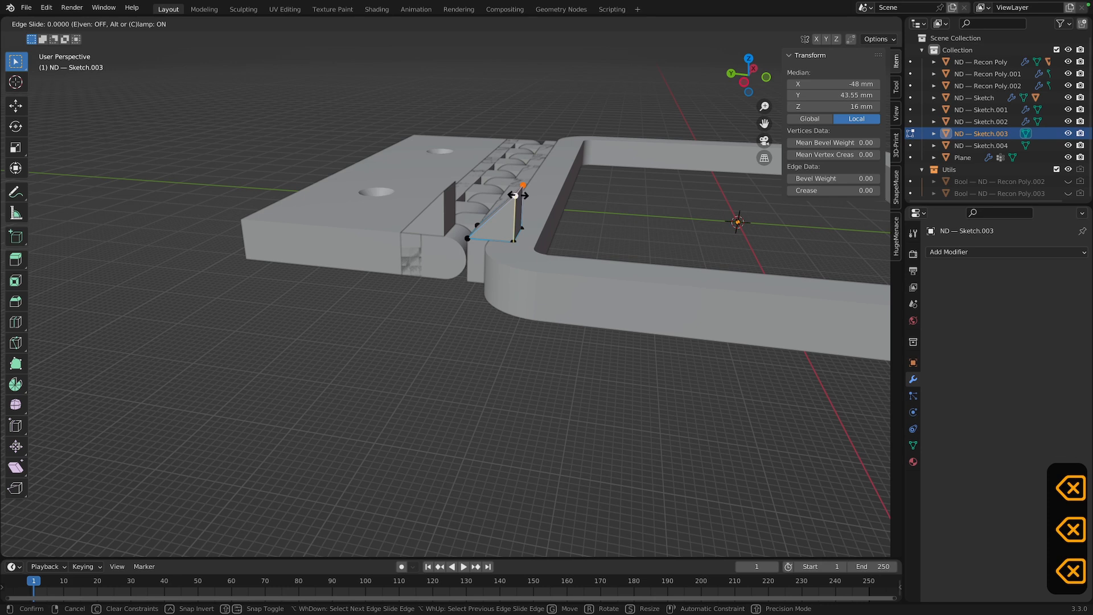
{"action": "key", "text": "4"}
{"action": "key", "text": "BackSpace"}
{"action": "key", "text": "BackSpace"}
{"action": "key", "text": "BackSpace"}
{"action": "left_click", "coordinate": [517, 196]}
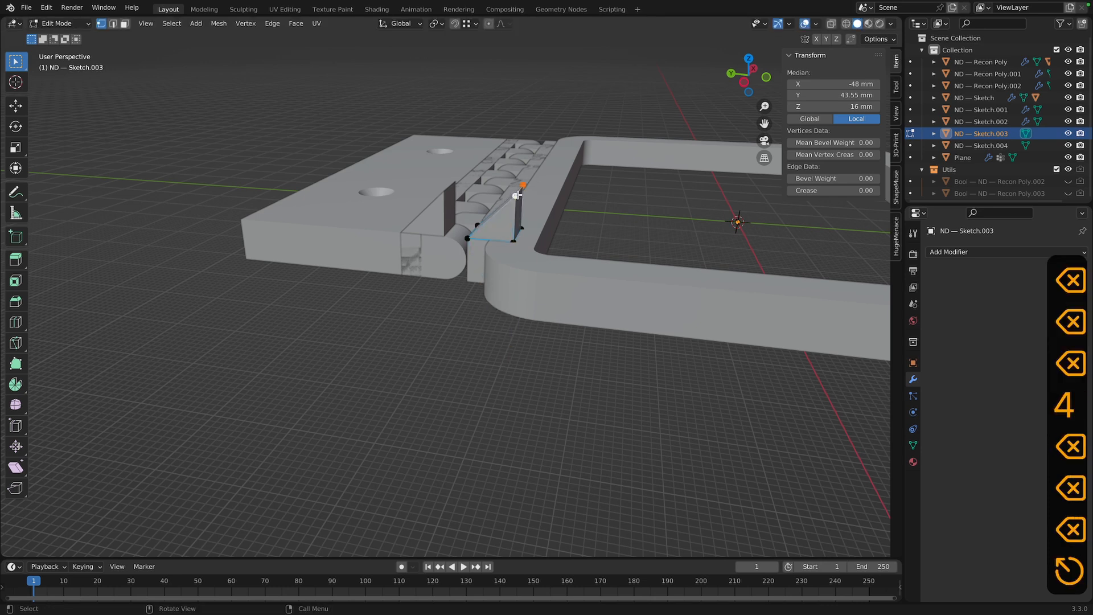
Lower the frame-side wedge's upper edge by 4 mm along Z
{"action": "key", "text": "g"}
{"action": "key", "text": "z"}
{"action": "key", "text": "4"}
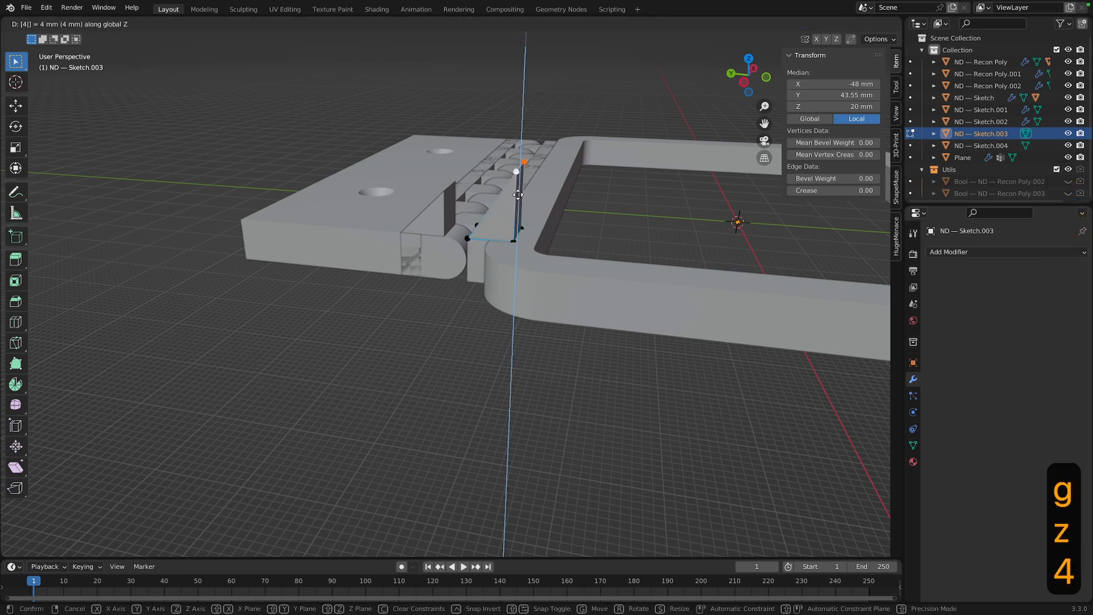
{"action": "key", "text": "minus"}
{"action": "key", "text": "Return"}
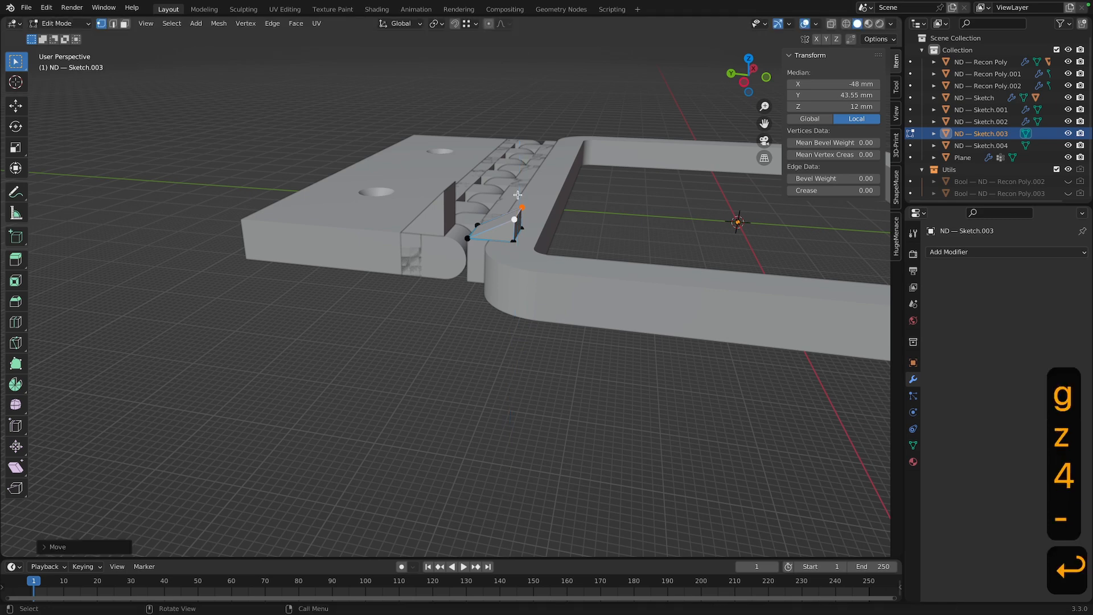
Set snapping to Edge Center, move the upper edge along Y to the base edge's midpoint, and return to Object Mode
{"action": "middle_click_drag", "start_coordinate": [518, 195], "coordinate": [538, 143]}
{"action": "left_click", "coordinate": [472, 23]}
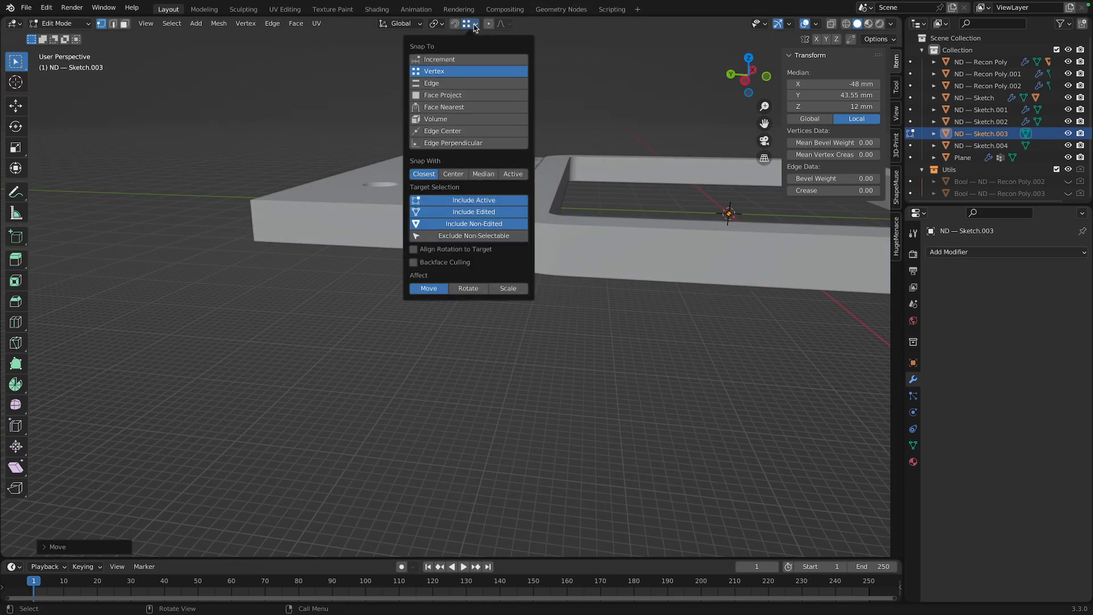
{"action": "left_click", "coordinate": [447, 130]}
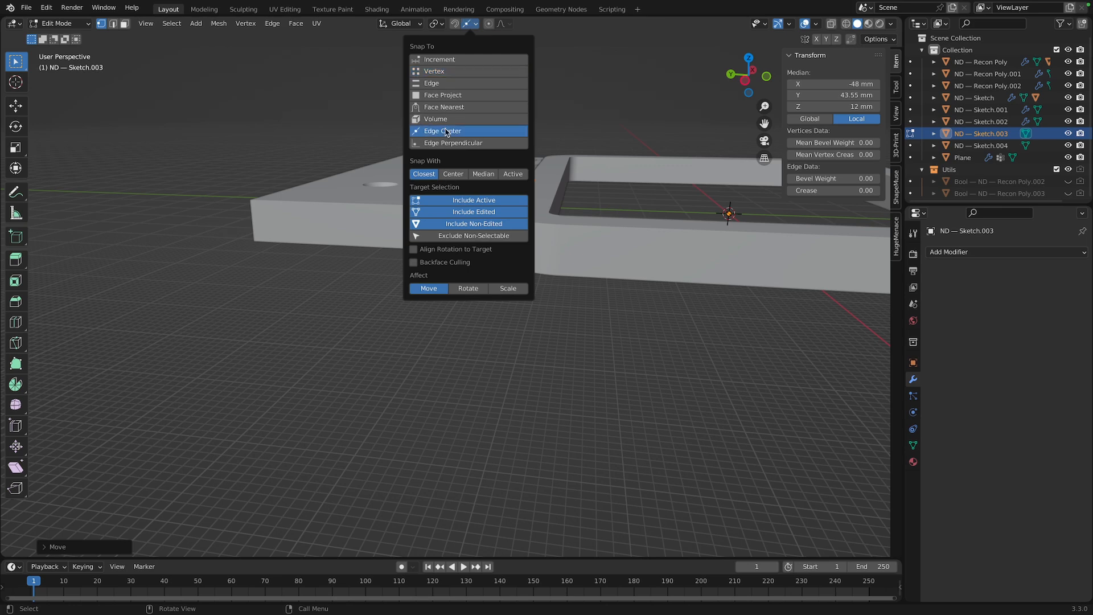
{"action": "key", "text": "g"}
{"action": "key", "text": "y"}
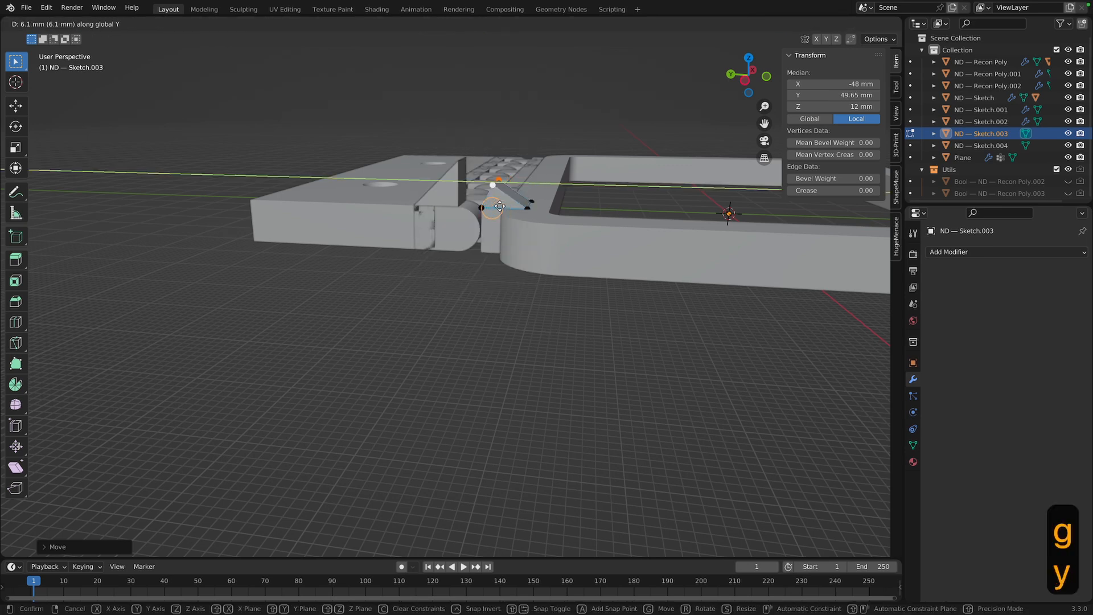
{"action": "left_click", "coordinate": [501, 208]}
{"action": "mouse_move", "coordinate": [501, 208]}
{"action": "middle_mouse_down"}
{"action": "mouse_move", "coordinate": [470, 336]}
{"action": "mouse_move", "coordinate": [422, 374]}
{"action": "middle_mouse_up"}
{"action": "key", "text": "Tab"}
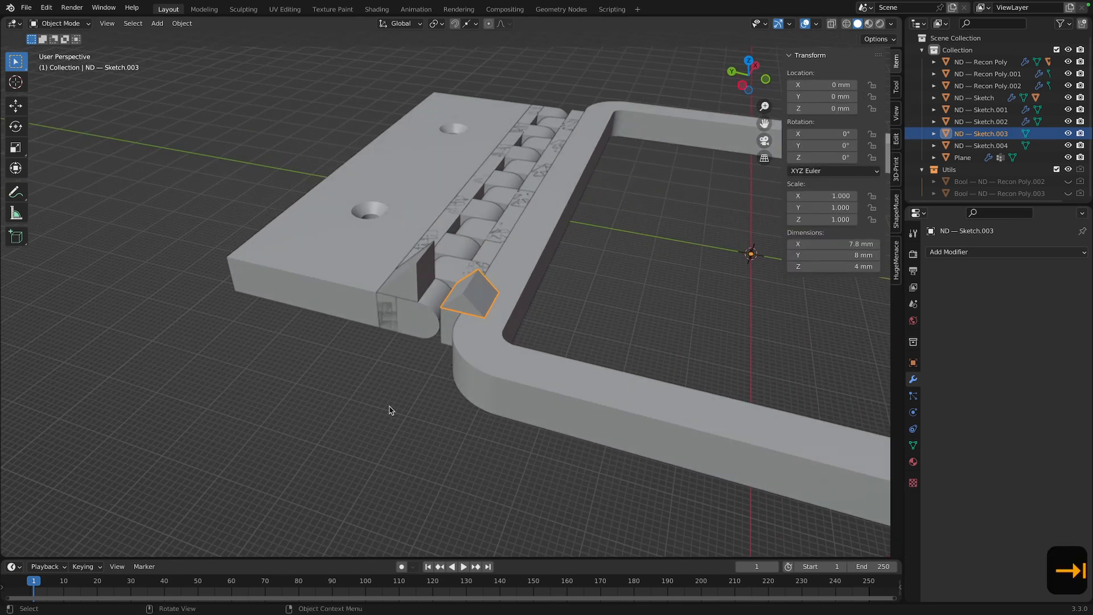
{"action": "scroll", "coordinate": [388, 405], "scroll_direction": "up", "scroll_amount": 1}
{"action": "mouse_move", "coordinate": [373, 419]}
{"action": "middle_mouse_down", "text": "shift"}
{"action": "mouse_move", "coordinate": [363, 441]}
{"action": "mouse_move", "coordinate": [385, 432]}
{"action": "mouse_move", "coordinate": [383, 416]}
{"action": "middle_mouse_up", "text": "shift"}
{"action": "left_click", "coordinate": [432, 390]}
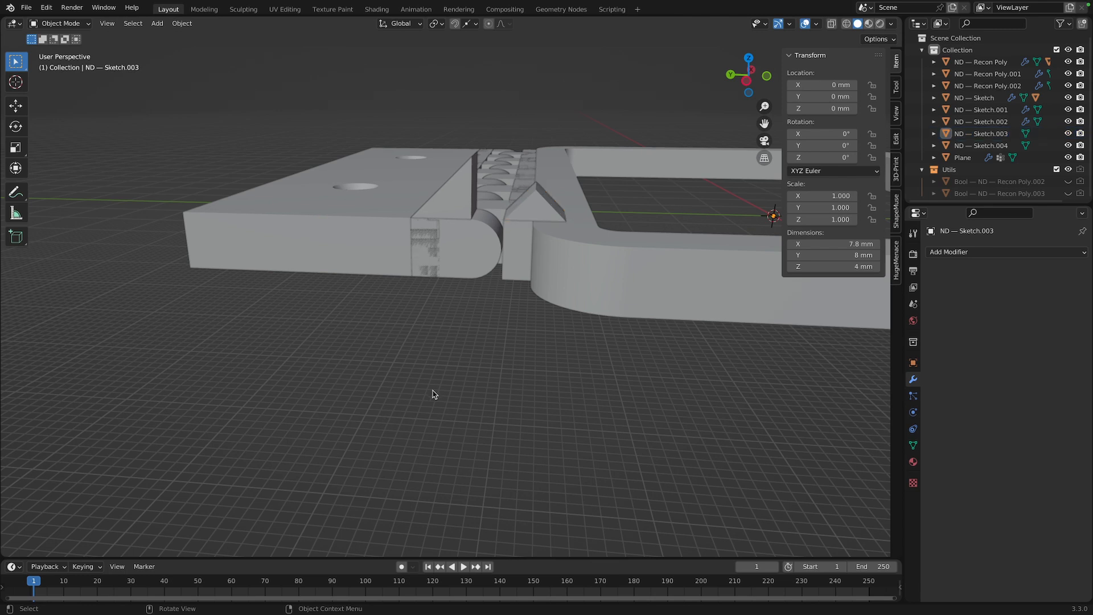
{"action": "middle_click_drag", "start_coordinate": [454, 374], "coordinate": [452, 389]}
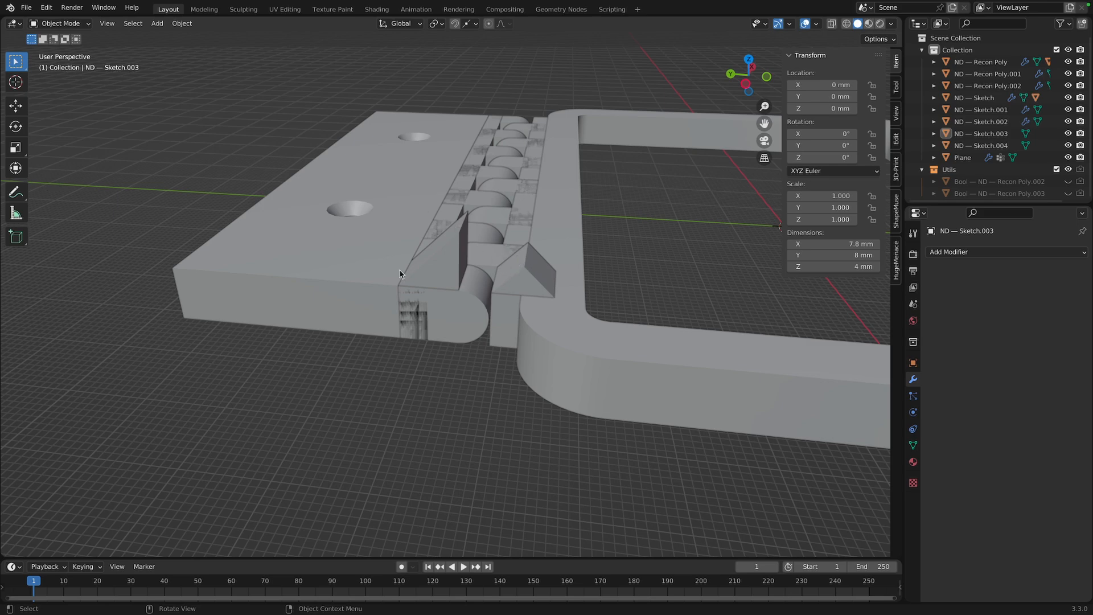
Select the frame-side ridge block and start the ND Array³ operation on it
{"action": "middle_click_drag", "start_coordinate": [429, 435], "coordinate": [379, 449]}
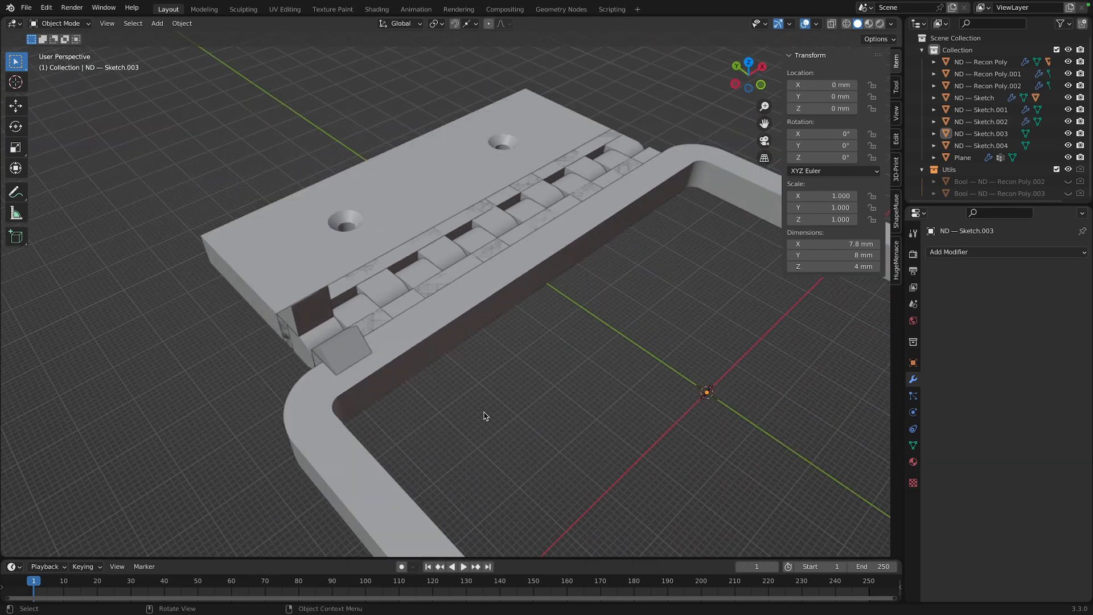
{"action": "middle_click_drag", "start_coordinate": [492, 406], "coordinate": [463, 418]}
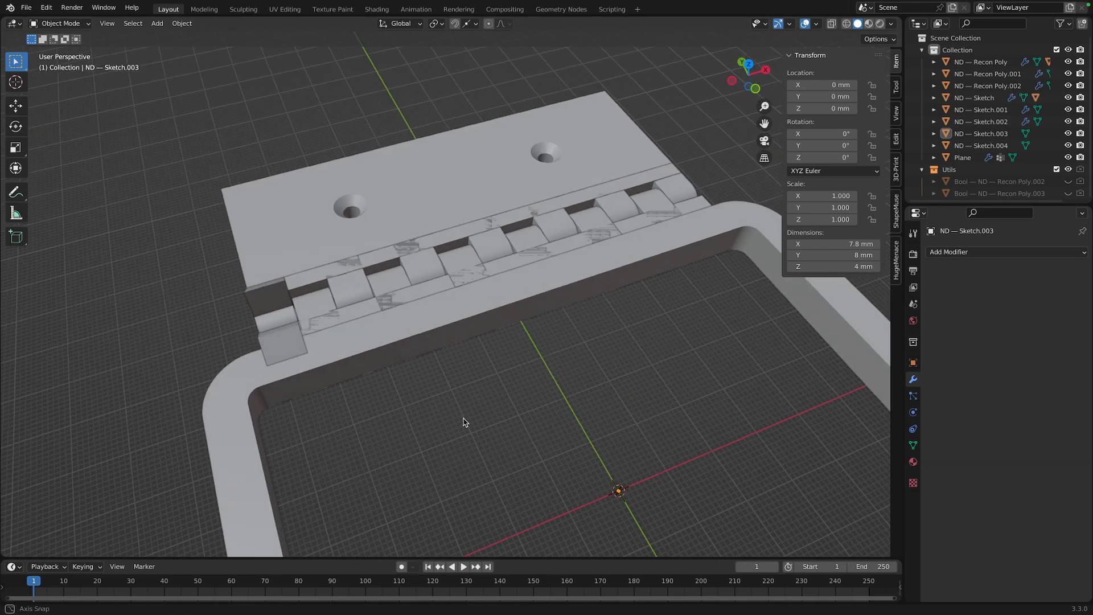
{"action": "left_click", "coordinate": [284, 342]}
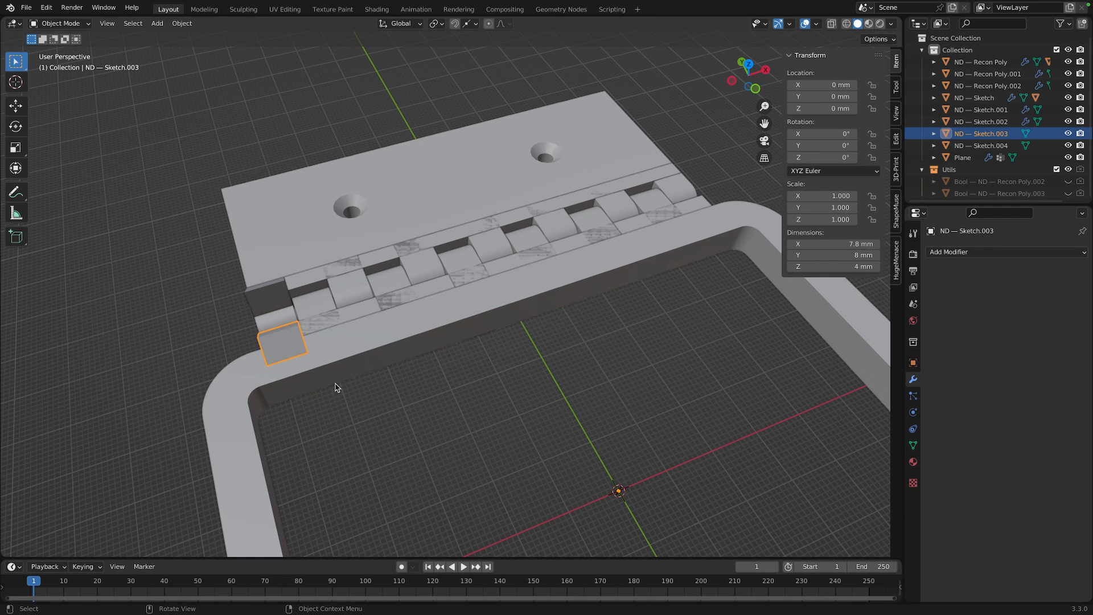
{"action": "key", "text": "f"}
{"action": "left_click", "coordinate": [327, 400]}
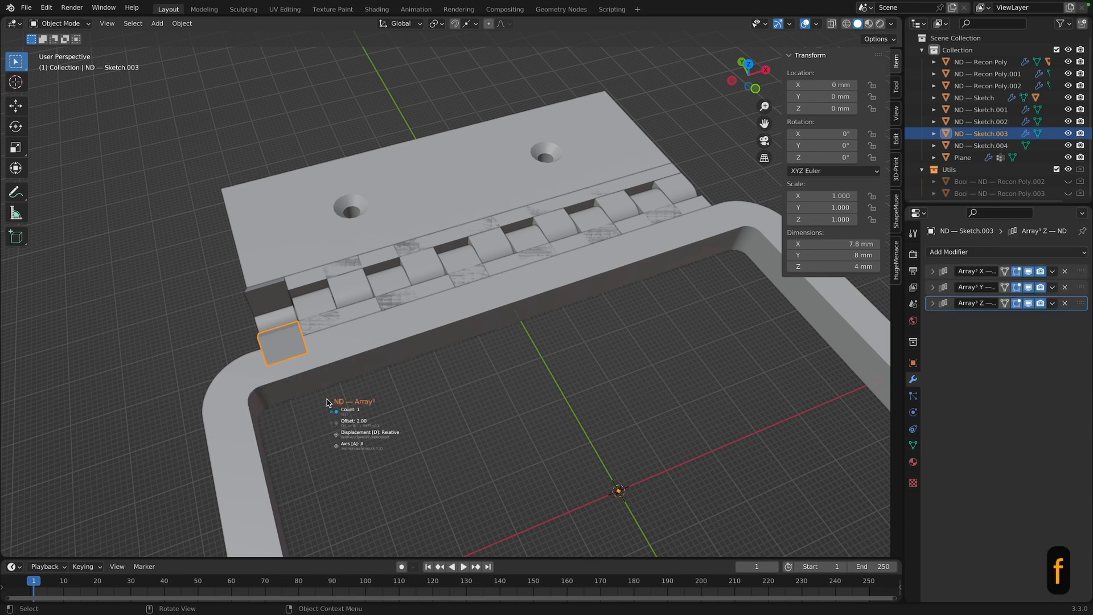
{"action": "key", "text": "a"}
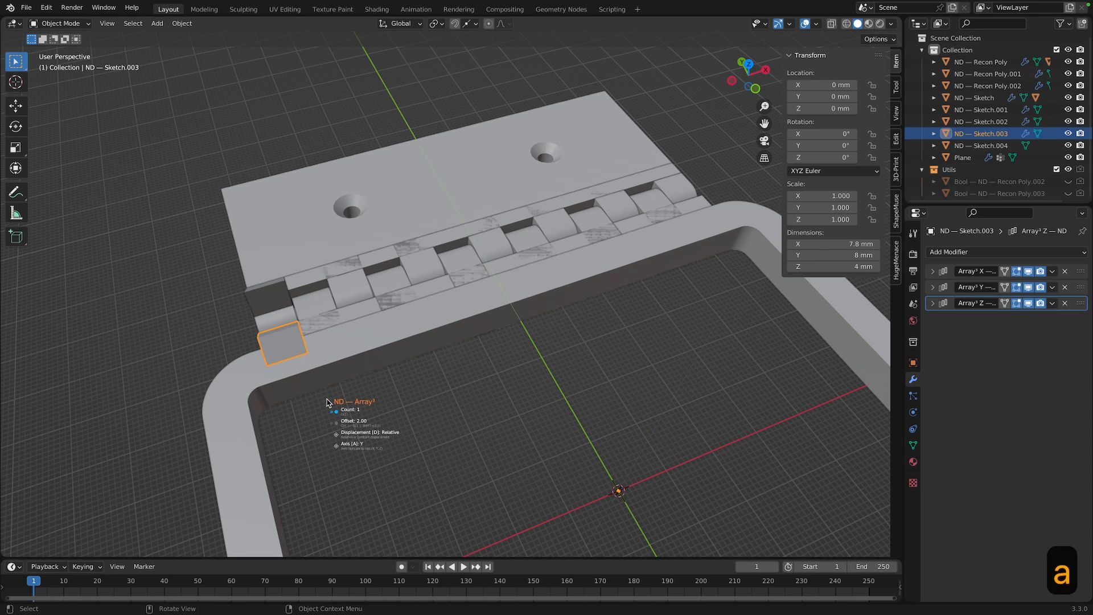
{"action": "key", "text": "a"}
{"action": "key", "text": "a"}
{"action": "key", "text": "a"}
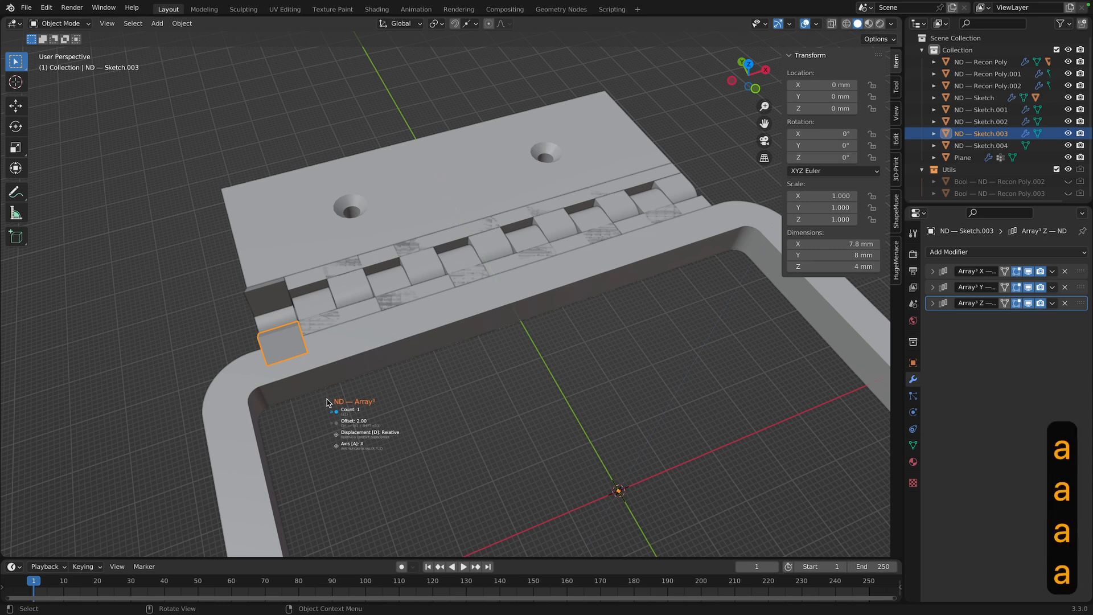
{"action": "scroll", "coordinate": [328, 402], "scroll_direction": "up", "scroll_amount": 3}
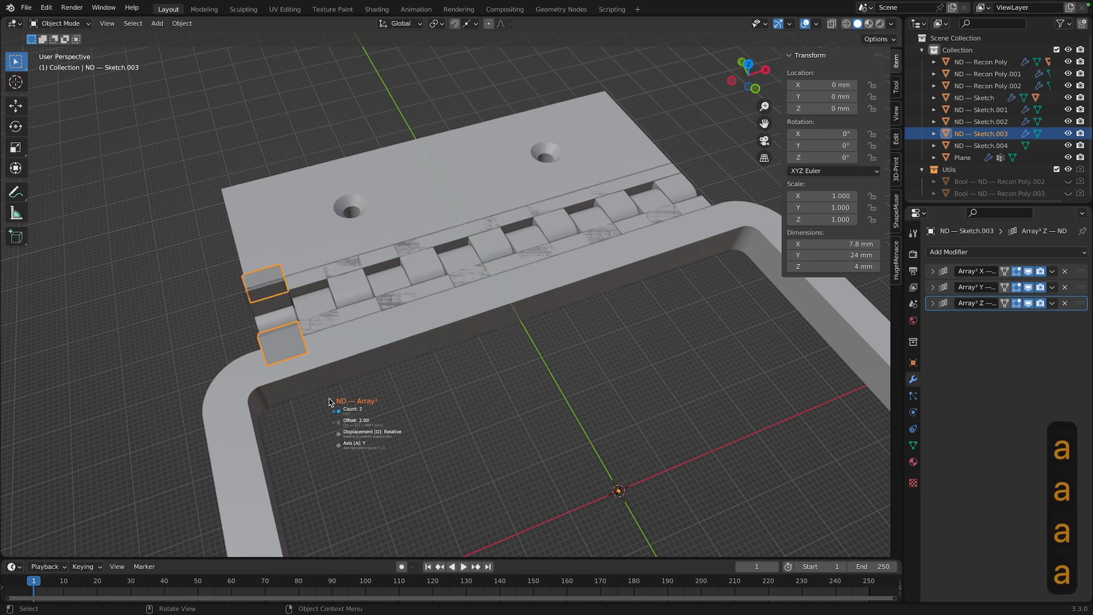
{"action": "scroll", "coordinate": [329, 401], "scroll_direction": "down", "scroll_amount": 3}
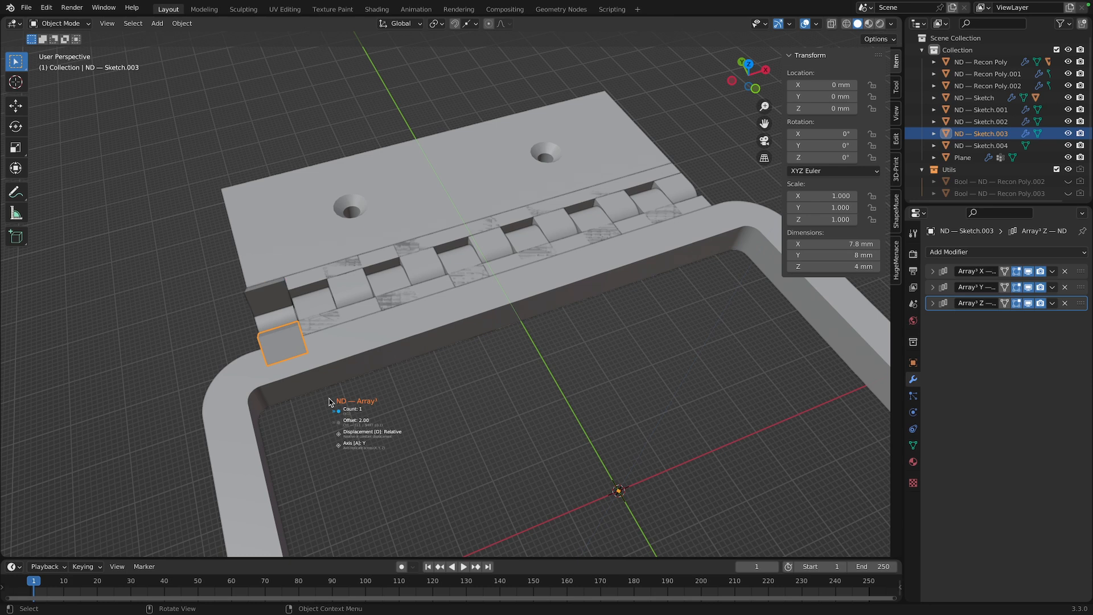
Set the array's axis to X with a count of 7, repeating the block along the hinge
{"action": "key", "text": "a"}
{"action": "scroll", "coordinate": [329, 402], "scroll_direction": "up", "scroll_amount": 1}
{"action": "scroll", "coordinate": [329, 402], "scroll_direction": "down", "scroll_amount": 1}
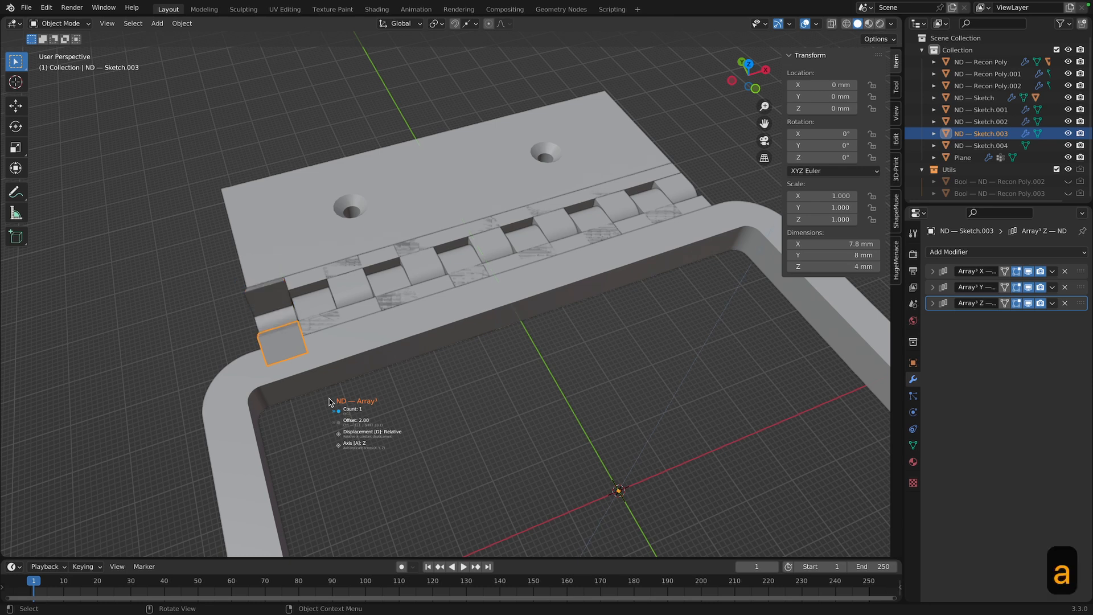
{"action": "scroll", "coordinate": [329, 402], "scroll_direction": "up", "scroll_amount": 3}
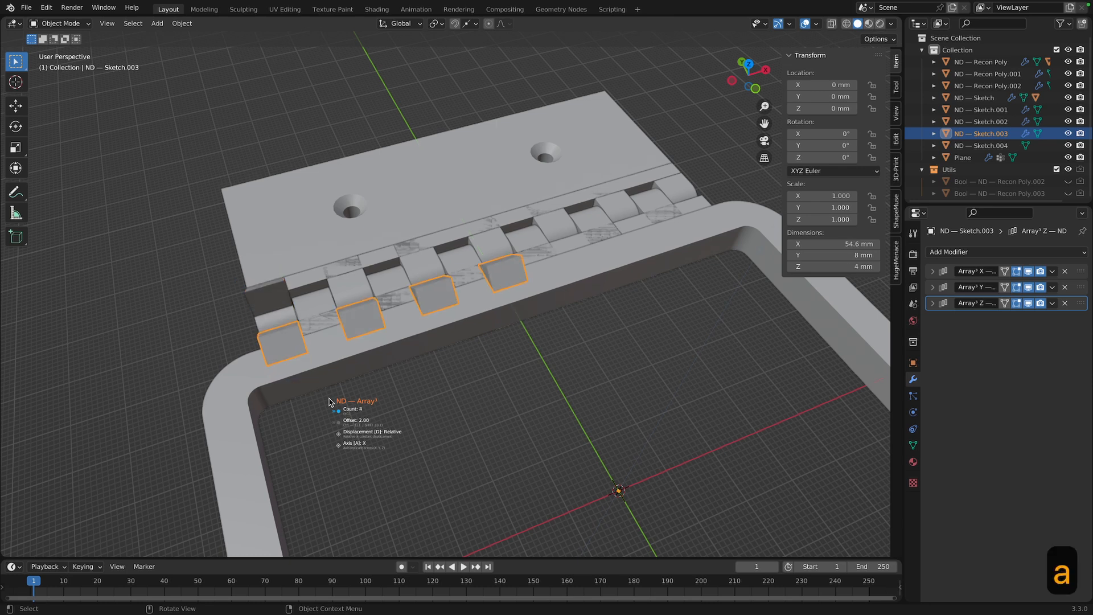
{"action": "scroll", "coordinate": [329, 402], "scroll_direction": "up", "scroll_amount": 3}
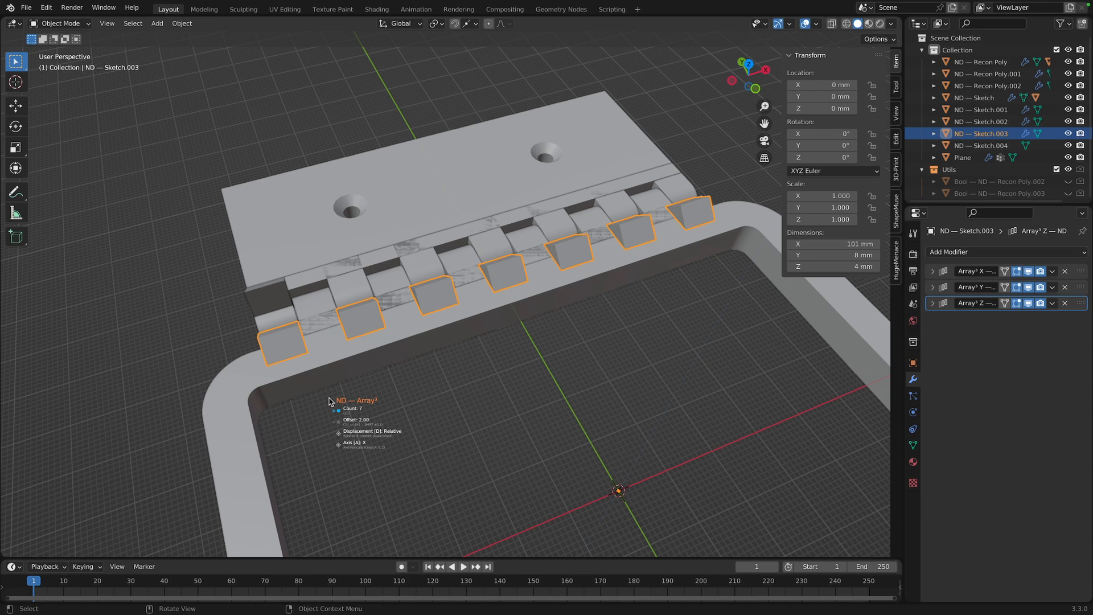
Set the frame-side wedge array's relative offset to 2.05 and apply the array operation
{"action": "key", "text": "ctrl+2"}
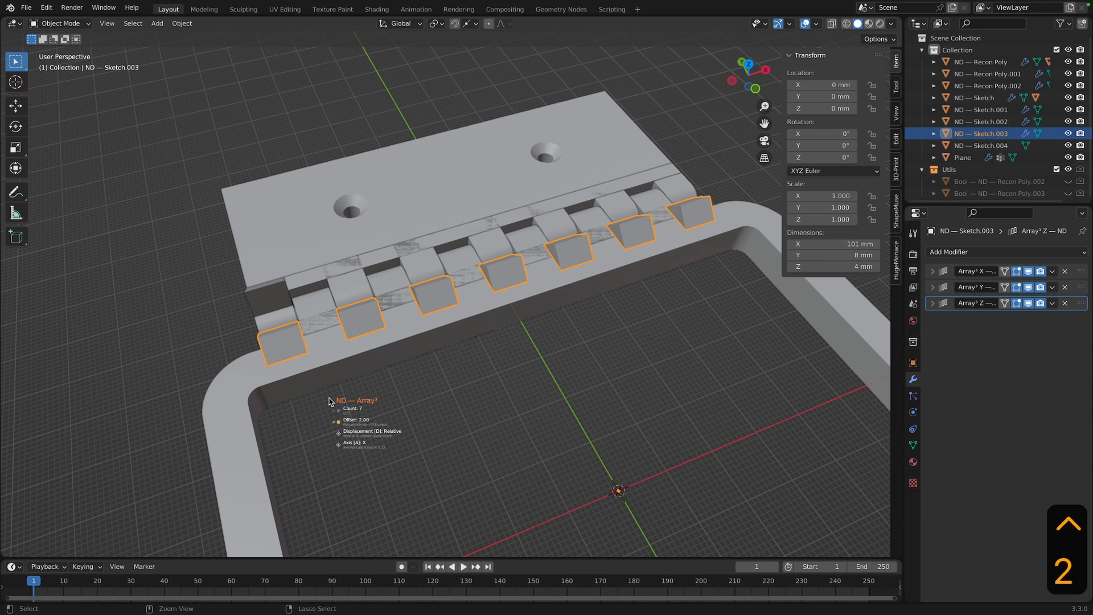
{"action": "key", "text": "ctrl+slash"}
{"action": "key", "text": "ctrl+0"}
{"action": "key", "text": "ctrl+5"}
{"action": "key", "text": "ctrl+BackSpace"}
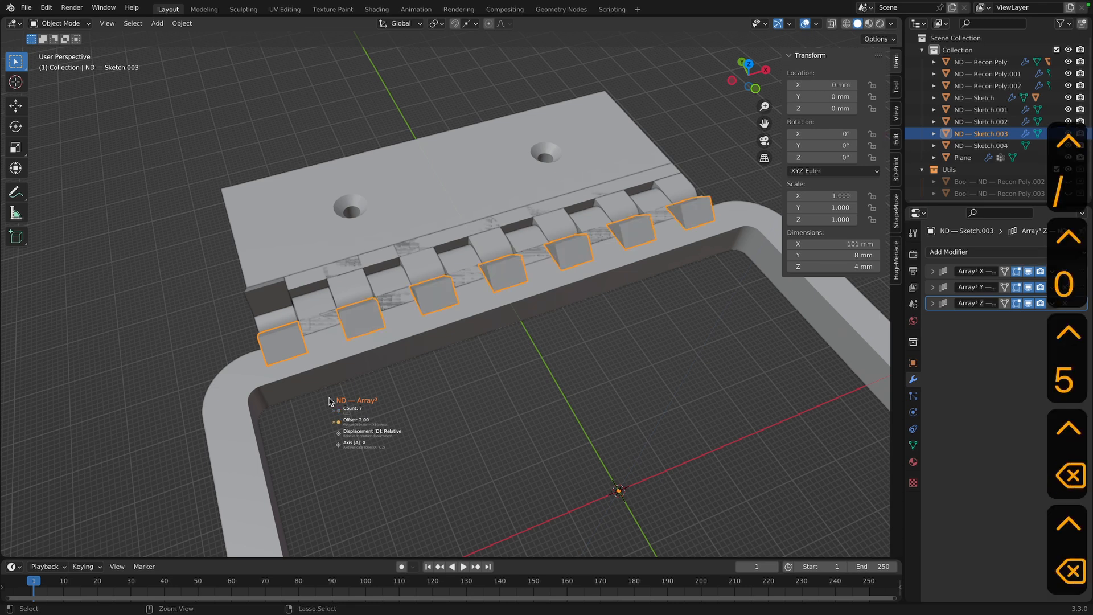
{"action": "key", "text": "ctrl+BackSpace"}
{"action": "key", "text": "ctrl+0"}
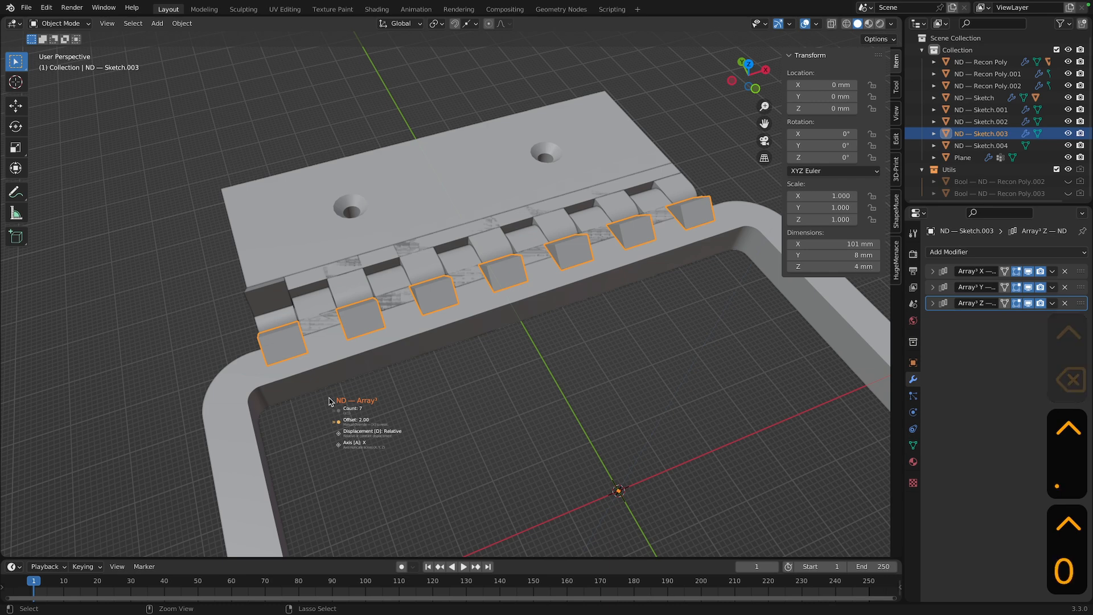
{"action": "key", "text": "ctrl+5"}
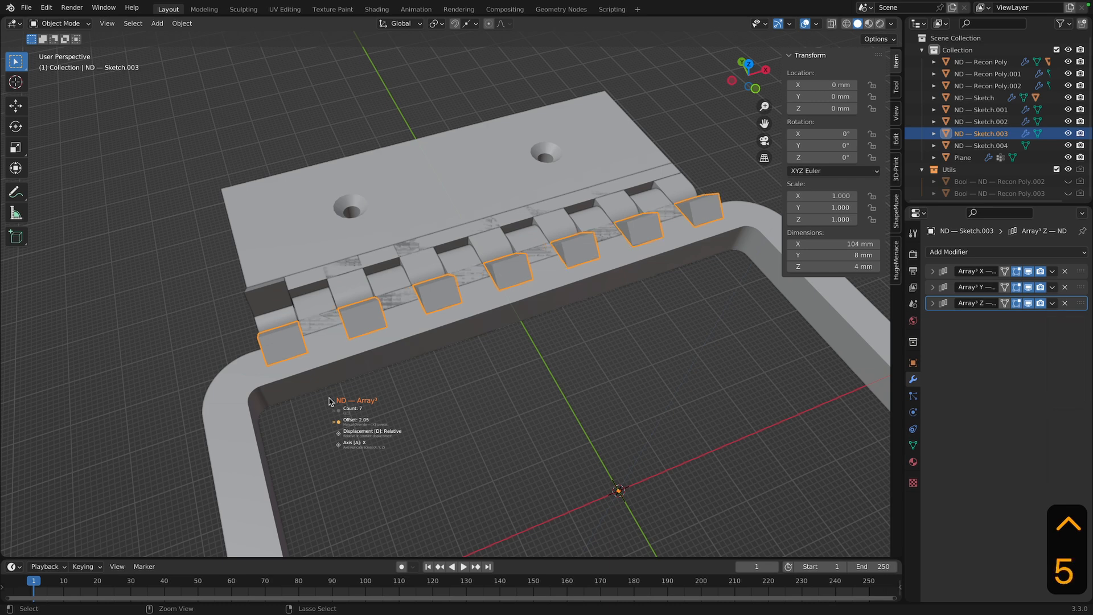
{"action": "key", "text": "Return"}
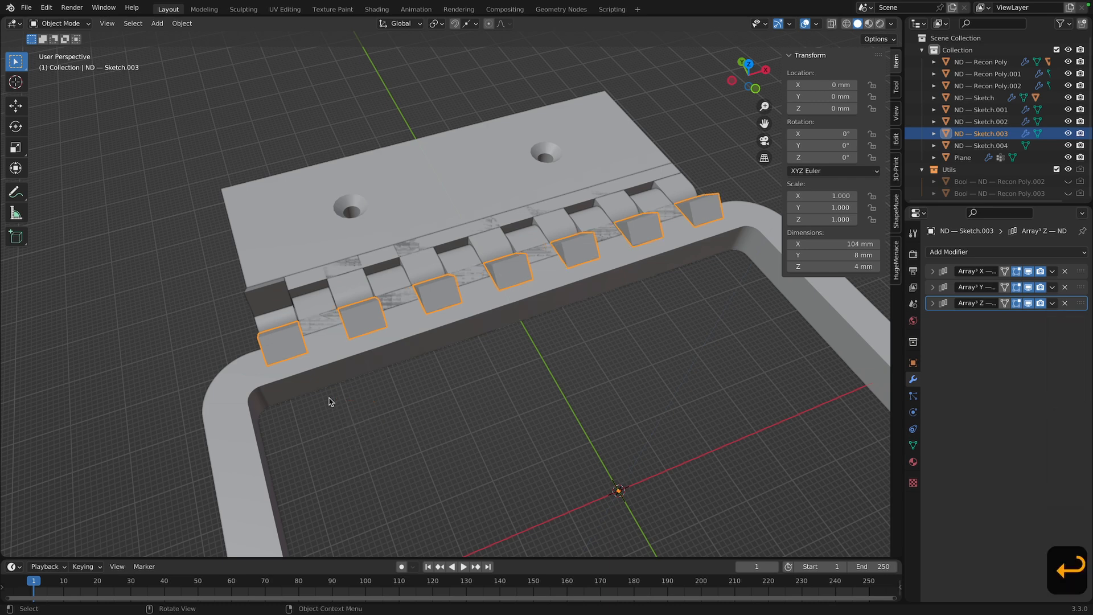
Start the ND Array³ operation on the plate-side wedge, repeating it along X with a count of 7
{"action": "mouse_move", "coordinate": [361, 414]}
{"action": "middle_mouse_down"}
{"action": "mouse_move", "coordinate": [447, 385]}
{"action": "mouse_move", "coordinate": [373, 415]}
{"action": "middle_mouse_up"}
{"action": "left_click", "coordinate": [292, 342]}
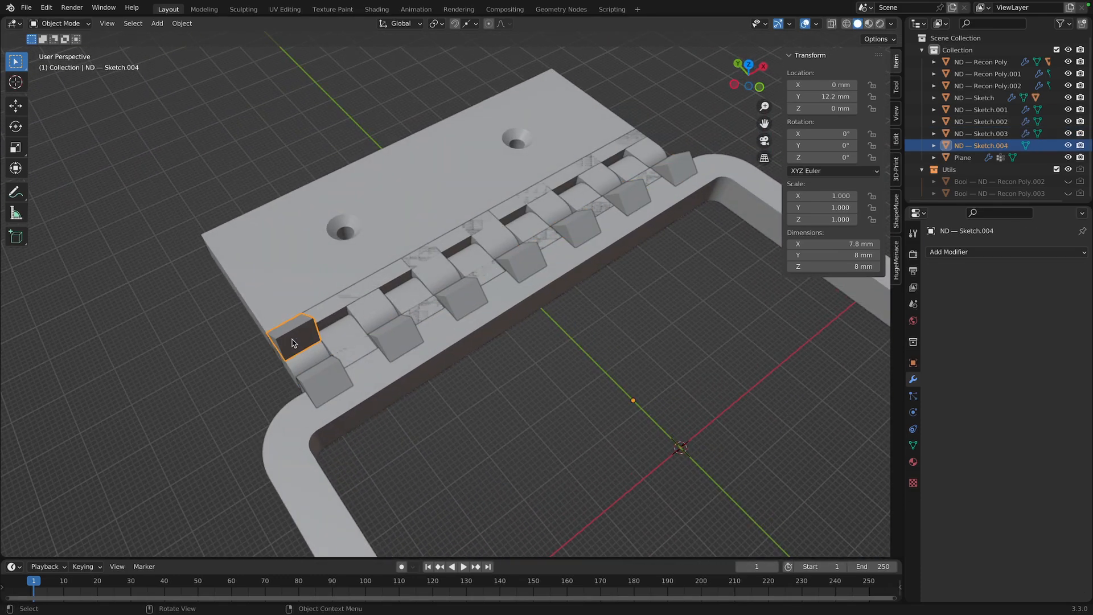
{"action": "key", "text": "f"}
{"action": "left_click", "coordinate": [292, 340]}
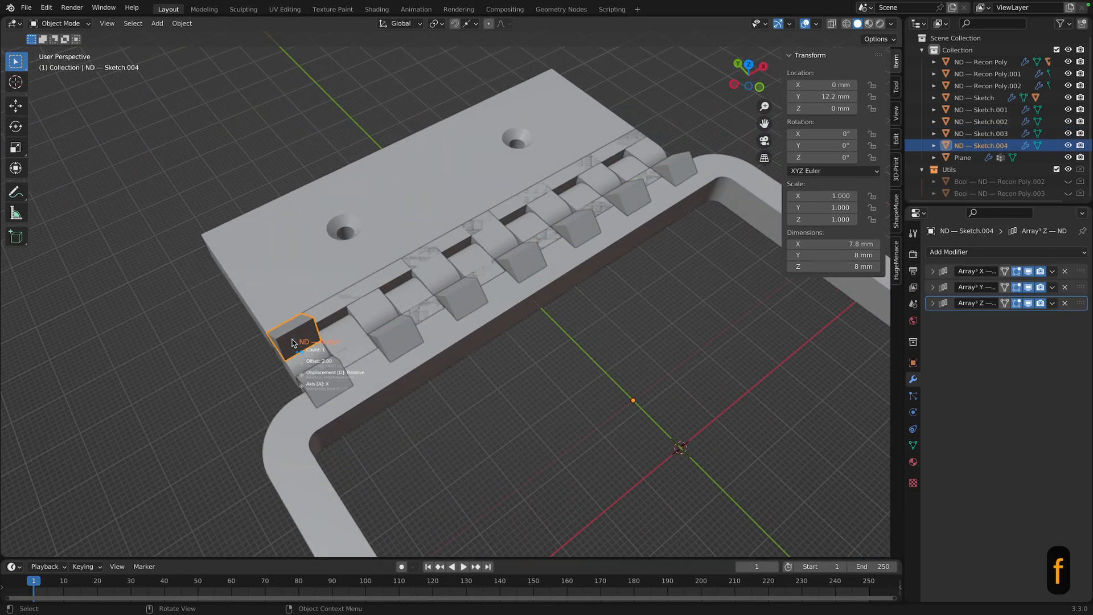
{"action": "scroll", "coordinate": [292, 342], "scroll_direction": "up", "scroll_amount": 3}
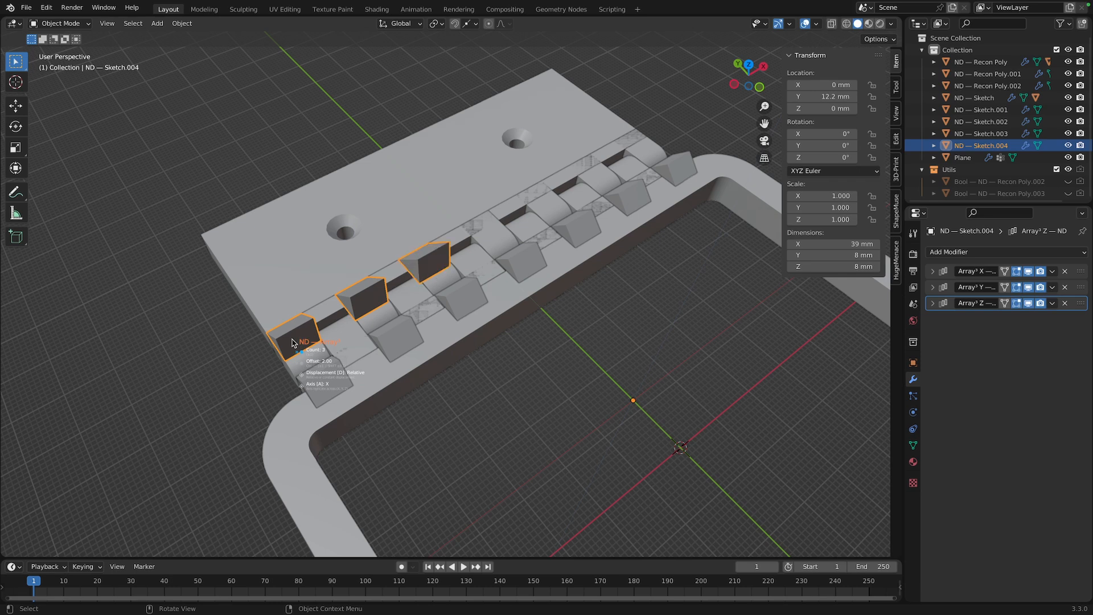
{"action": "scroll", "coordinate": [292, 342], "scroll_direction": "up", "scroll_amount": 3}
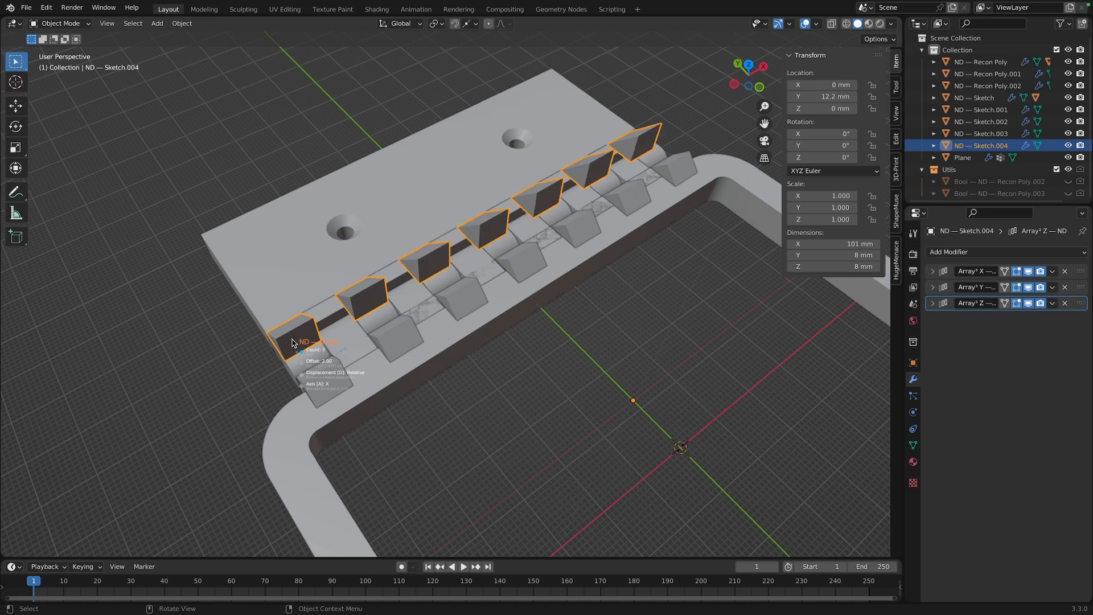
Set the plate-side wedge array's relative offset to 2.05 and finish the array
{"action": "key", "text": "ctrl+2"}
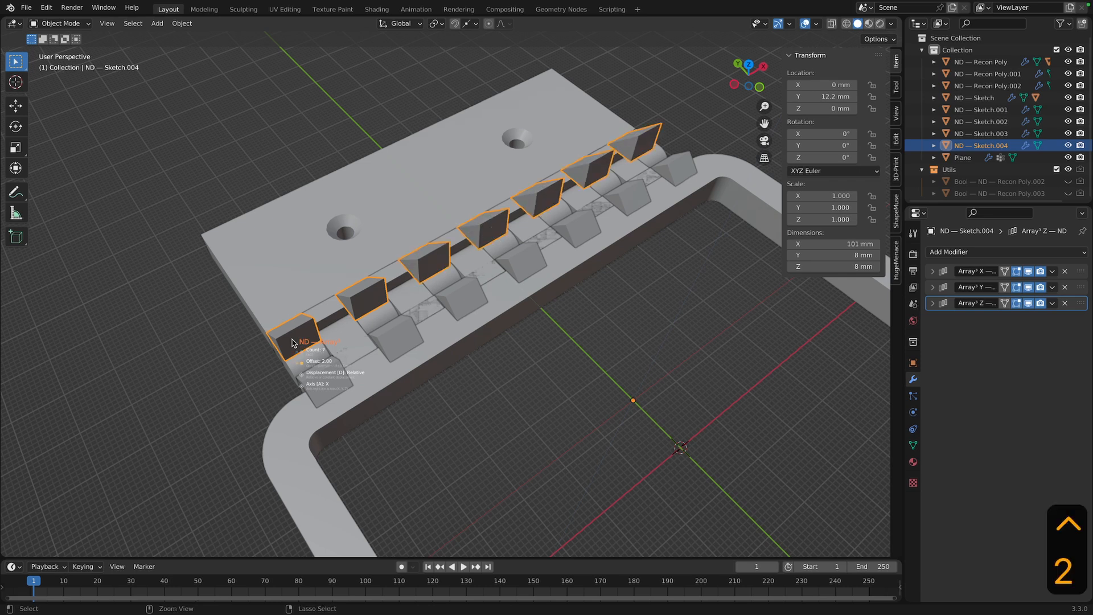
{"action": "key", "text": "ctrl+period"}
{"action": "key", "text": "ctrl+0"}
{"action": "key", "text": "ctrl+5"}
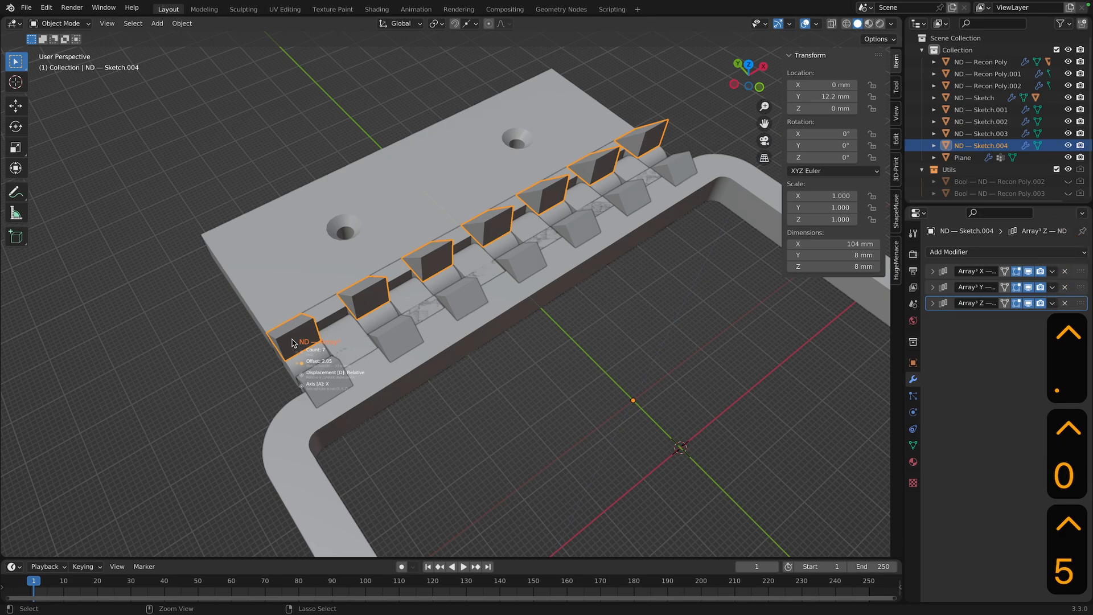
{"action": "key", "text": "Return"}
Reopen the plate-side wedges' Array³ operation and reduce its count to 3
{"action": "mouse_move", "coordinate": [569, 390]}
{"action": "middle_mouse_down"}
{"action": "mouse_move", "coordinate": [551, 378]}
{"action": "mouse_move", "coordinate": [507, 411]}
{"action": "mouse_move", "coordinate": [527, 429]}
{"action": "mouse_move", "coordinate": [658, 409]}
{"action": "mouse_move", "coordinate": [585, 432]}
{"action": "mouse_move", "coordinate": [516, 436]}
{"action": "middle_mouse_up"}
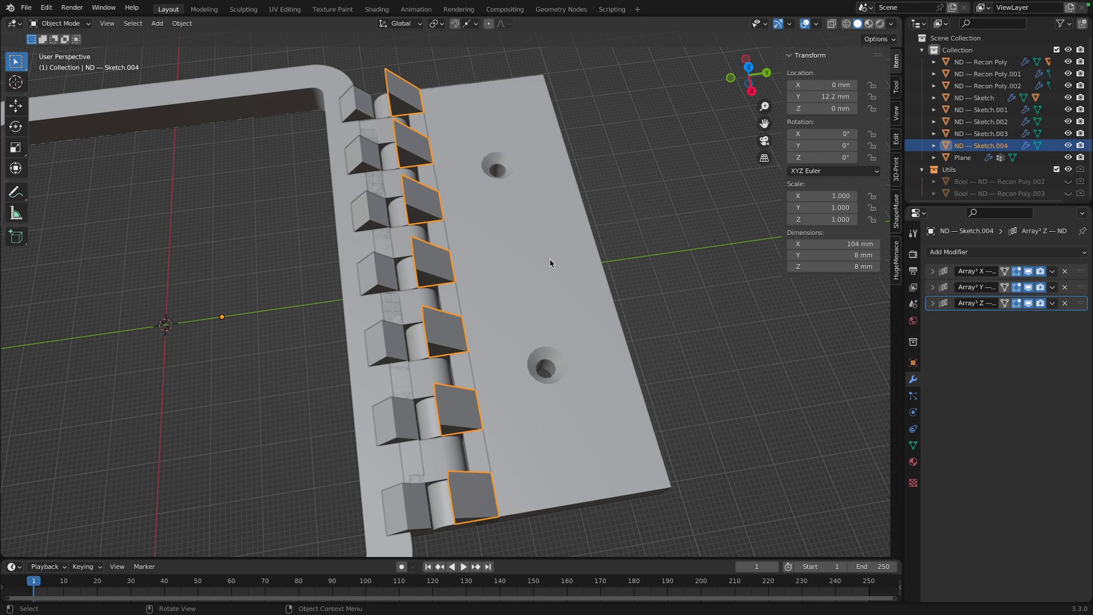
{"action": "middle_click_drag", "start_coordinate": [549, 265], "coordinate": [279, 168]}
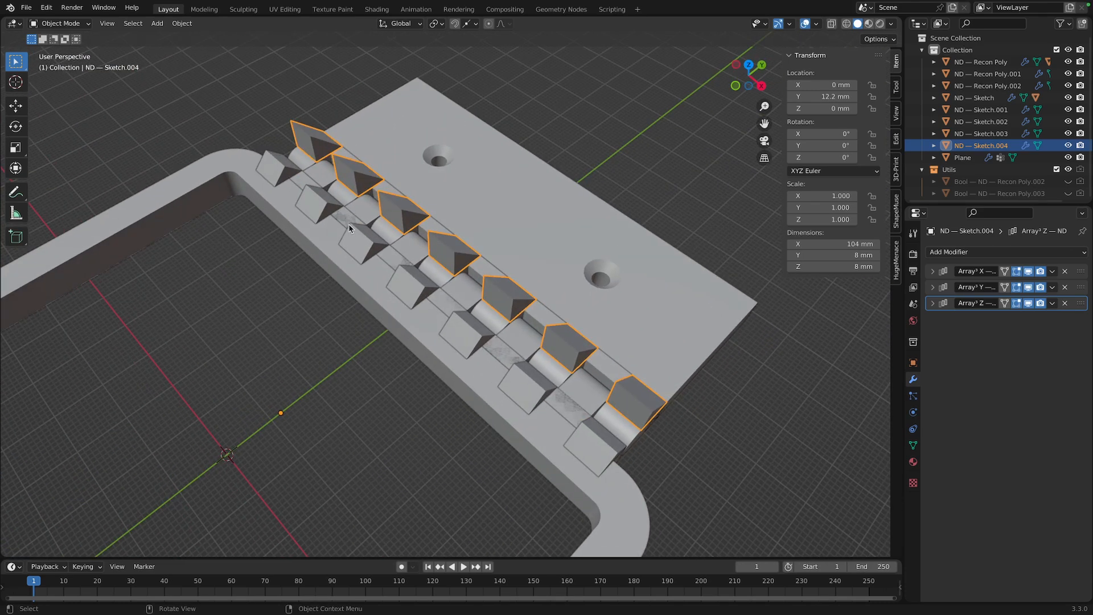
{"action": "middle_click_drag", "start_coordinate": [485, 410], "coordinate": [511, 389]}
{"action": "key", "text": "f"}
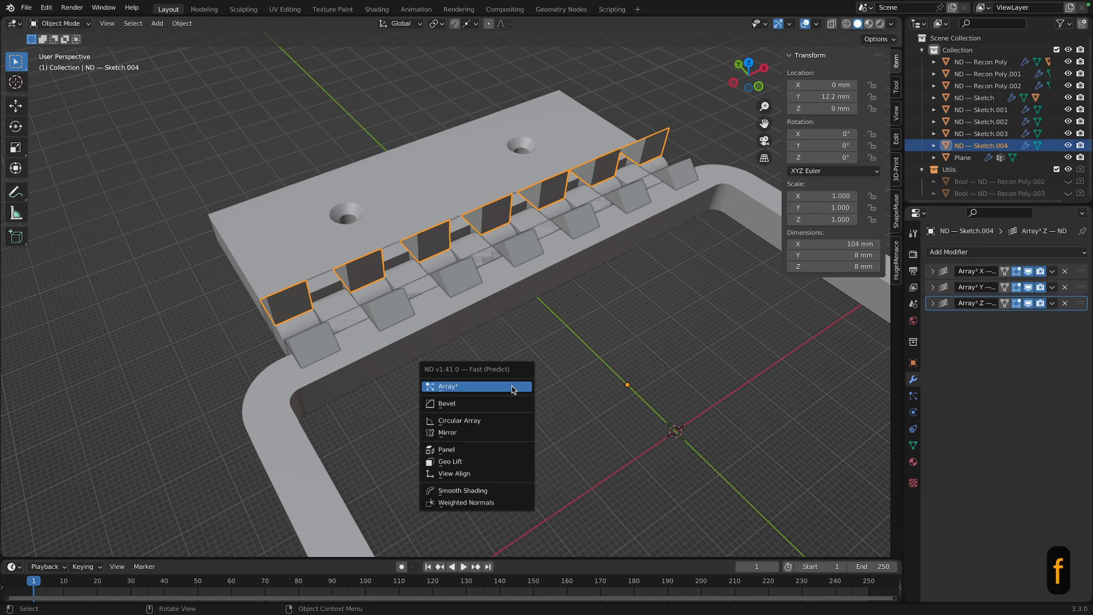
{"action": "left_click", "coordinate": [513, 389]}
{"action": "scroll", "coordinate": [512, 389], "scroll_direction": "down", "scroll_amount": 4}
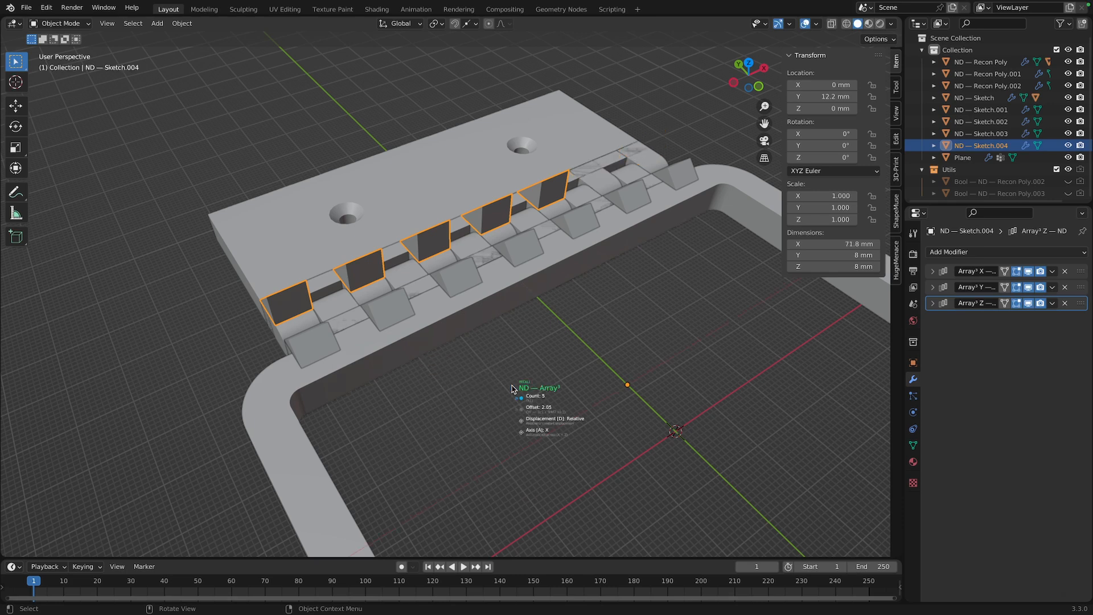
{"action": "left_click", "coordinate": [512, 389]}
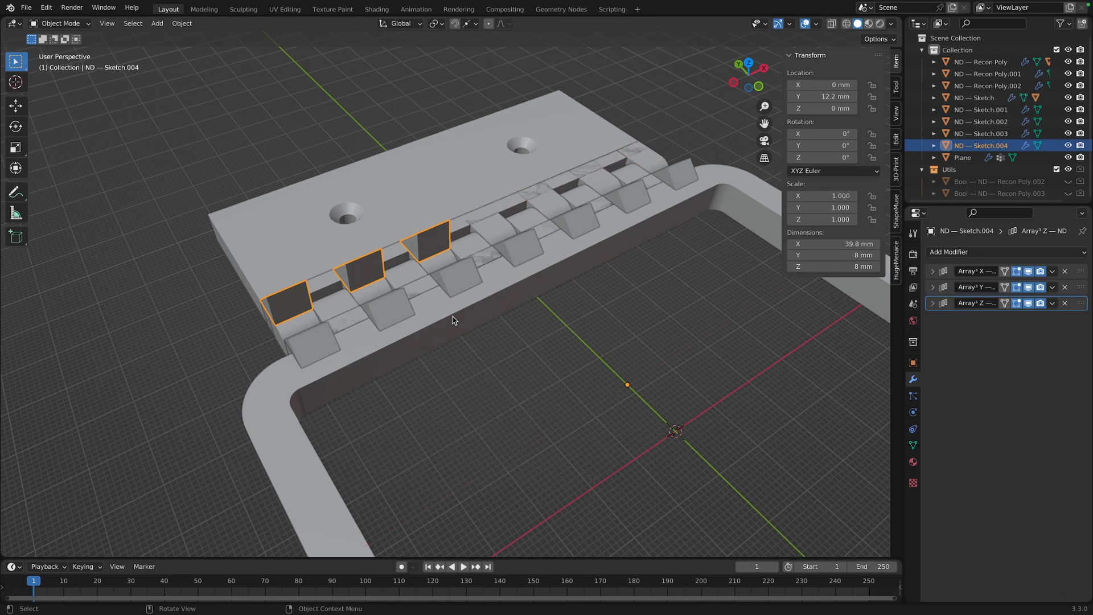
Reopen the frame-side wedges' Array³ operation and reduce its count to 3
{"action": "left_click", "coordinate": [316, 341]}
{"action": "key", "text": "f"}
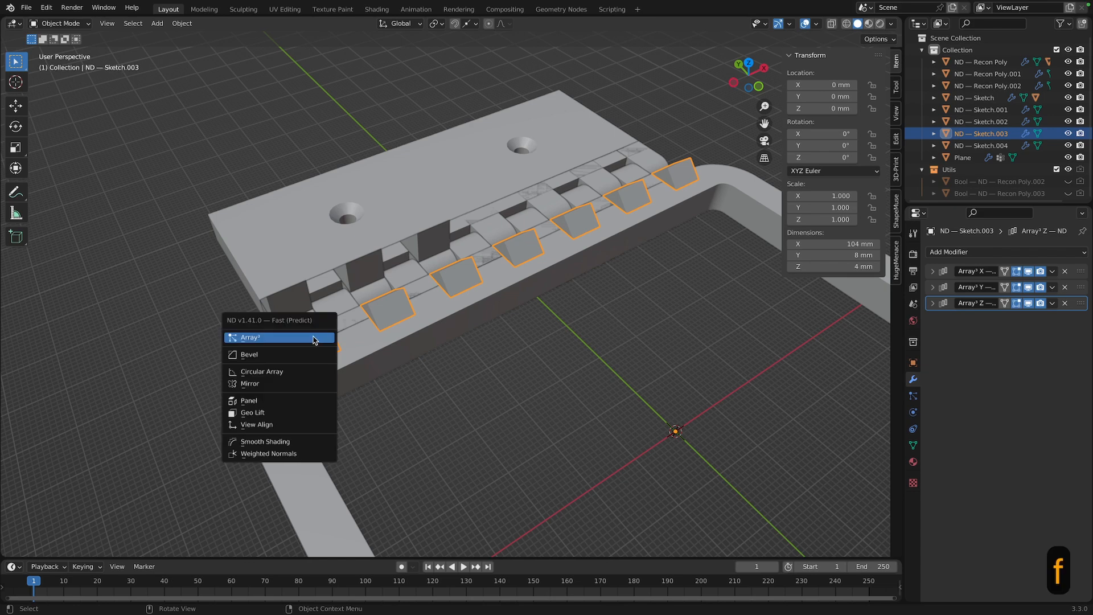
{"action": "left_click", "coordinate": [314, 339]}
{"action": "scroll", "coordinate": [313, 339], "scroll_direction": "down", "scroll_amount": 3}
{"action": "scroll", "coordinate": [314, 340], "scroll_direction": "down", "scroll_amount": 1}
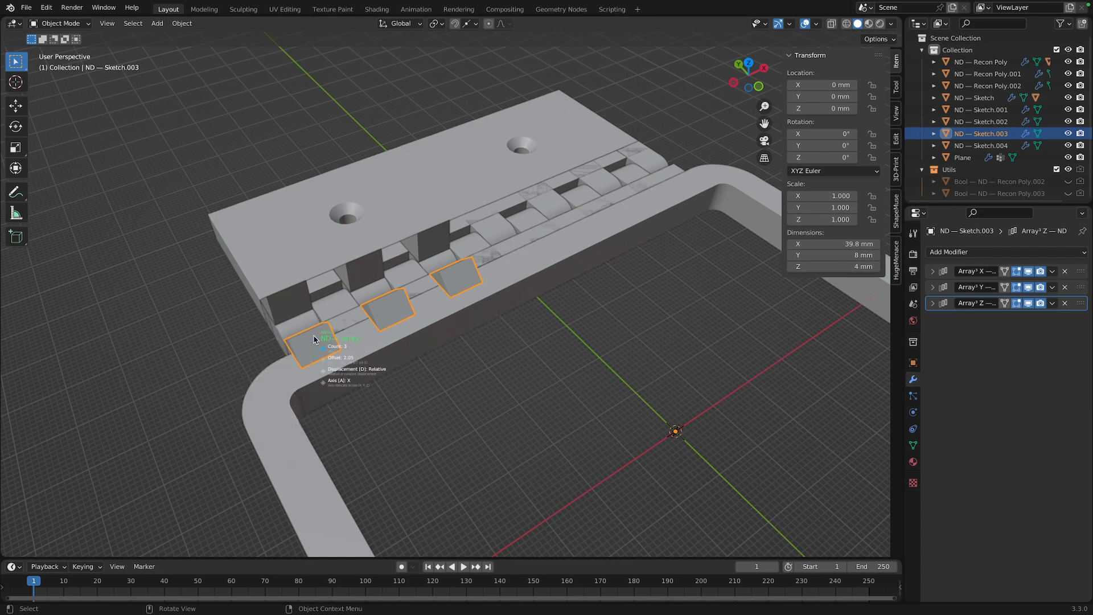
{"action": "left_click", "coordinate": [313, 339]}
Mirror the frame-side wedge array across the X axis with the flipped option on
{"action": "middle_click_drag", "start_coordinate": [314, 339], "coordinate": [504, 403]}
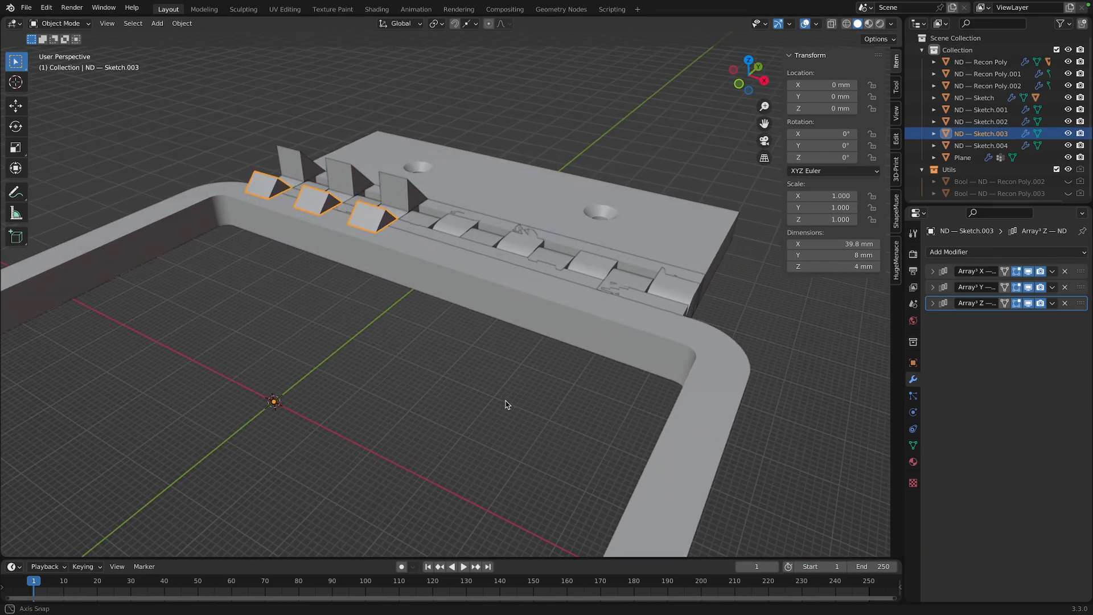
{"action": "middle_click_drag", "start_coordinate": [439, 395], "coordinate": [464, 408]}
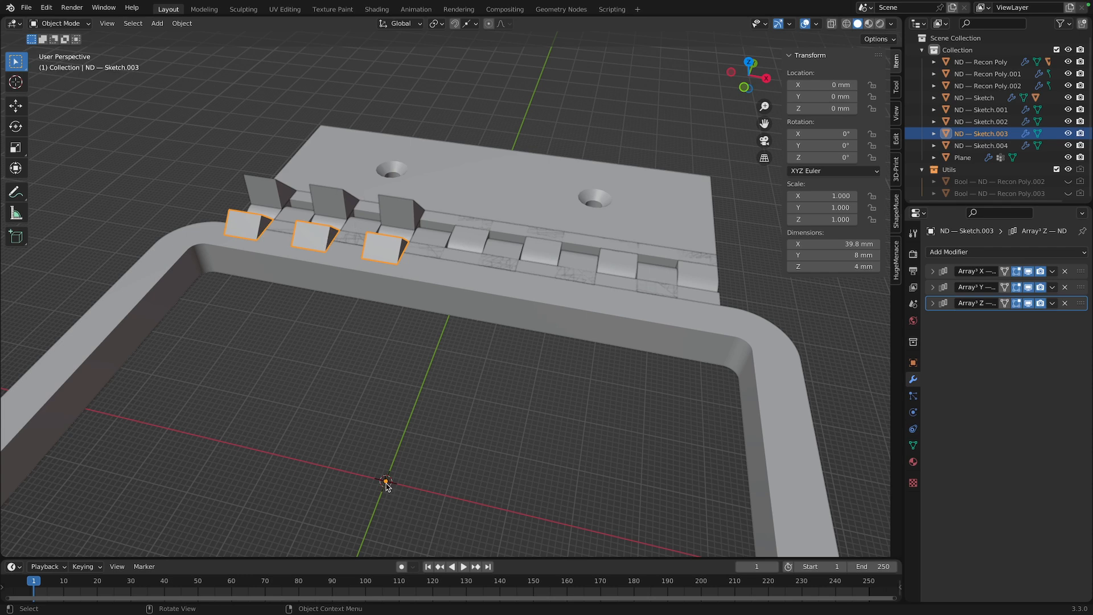
{"action": "left_click", "coordinate": [398, 216]}
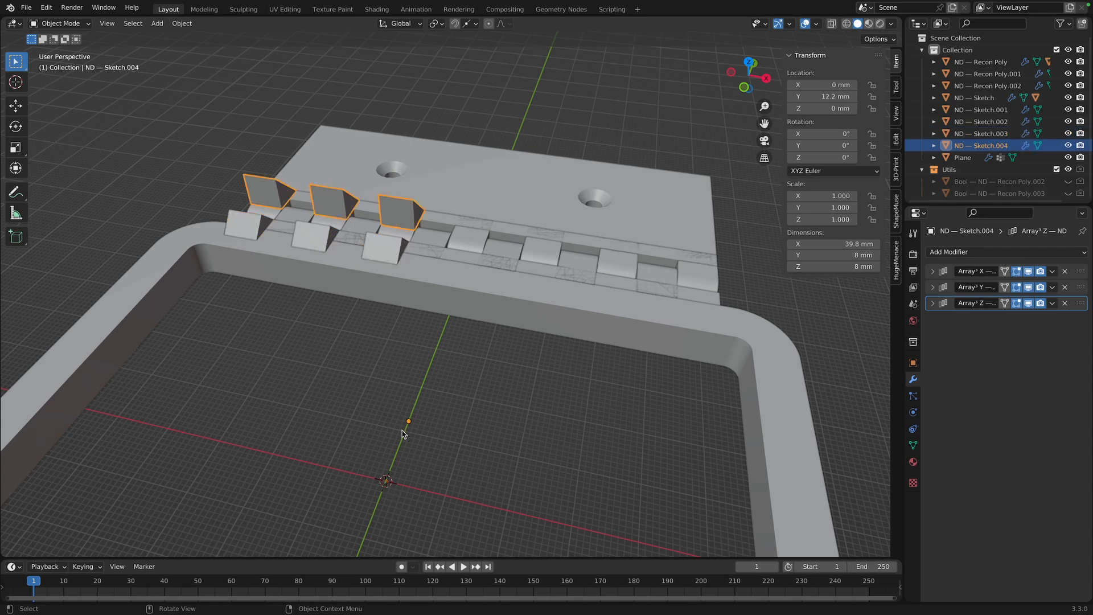
{"action": "left_click", "coordinate": [380, 243]}
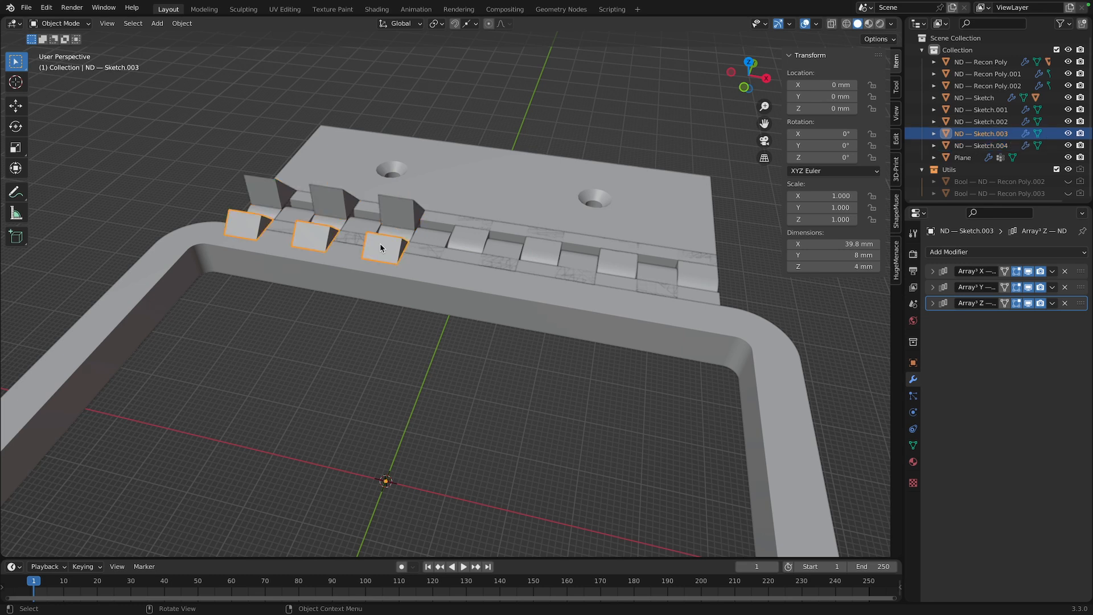
{"action": "key", "text": "f"}
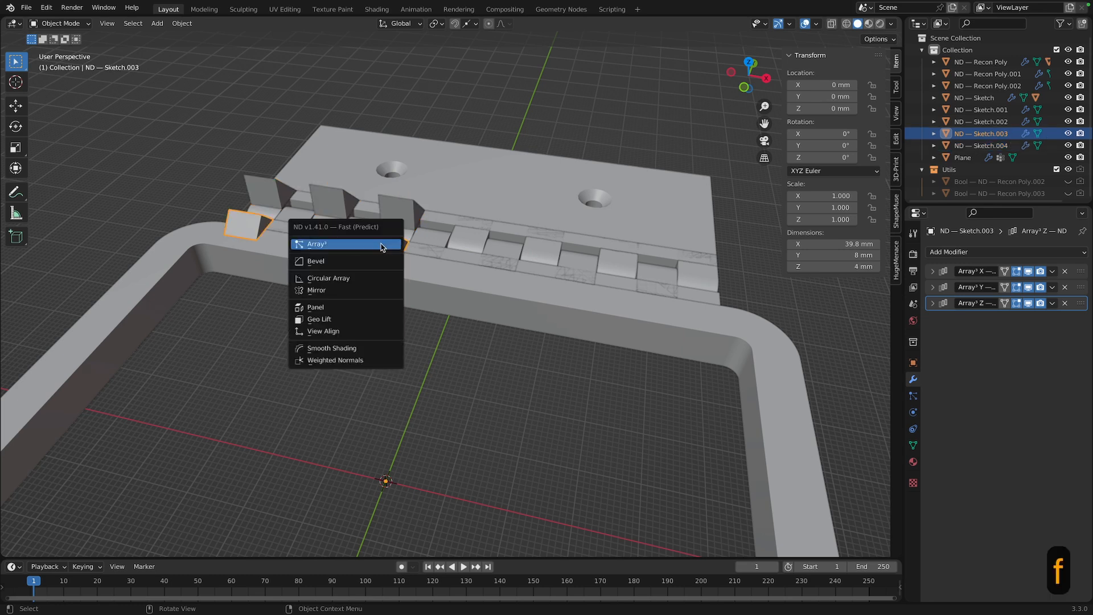
{"action": "left_click", "coordinate": [365, 291]}
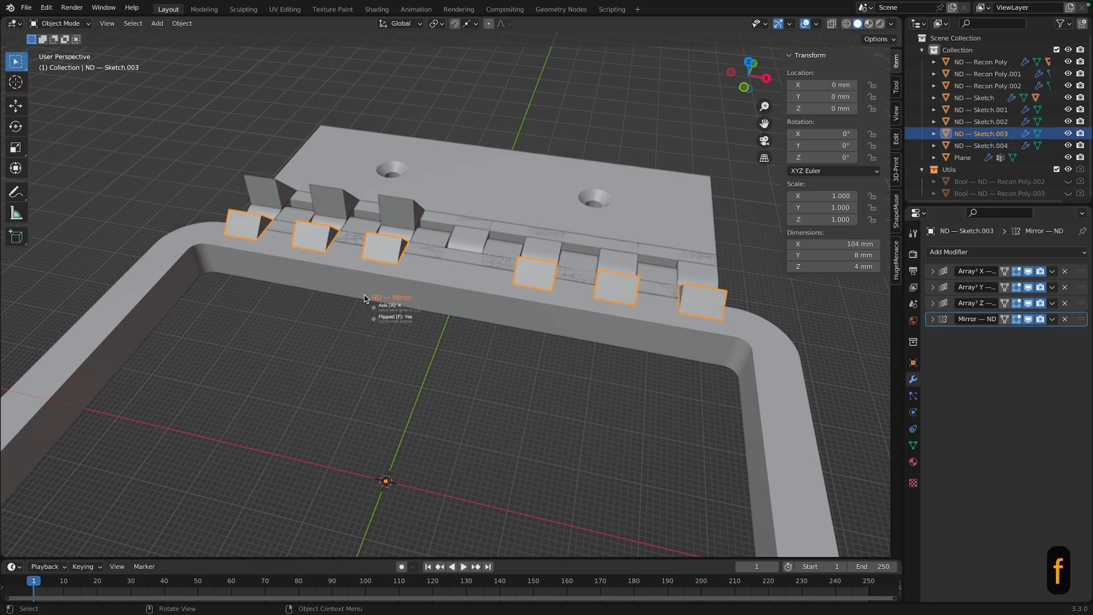
{"action": "left_click", "coordinate": [365, 298]}
Mirror the plate-side wedge array across the X axis with the flipped option on
{"action": "left_click", "coordinate": [398, 213]}
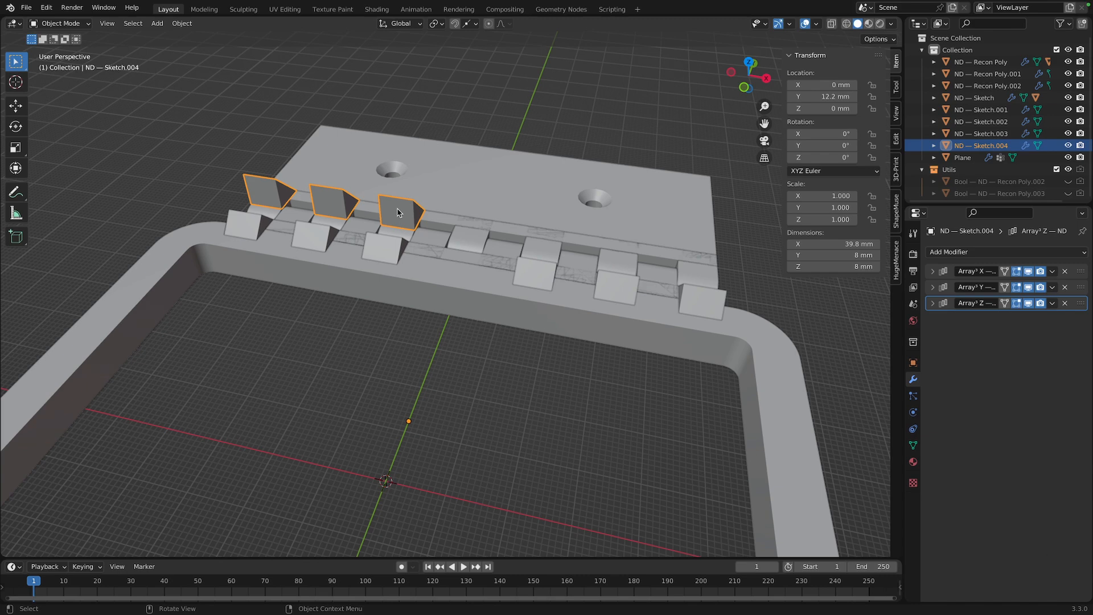
{"action": "key", "text": "f"}
{"action": "left_click", "coordinate": [398, 210]}
{"action": "key", "text": "f"}
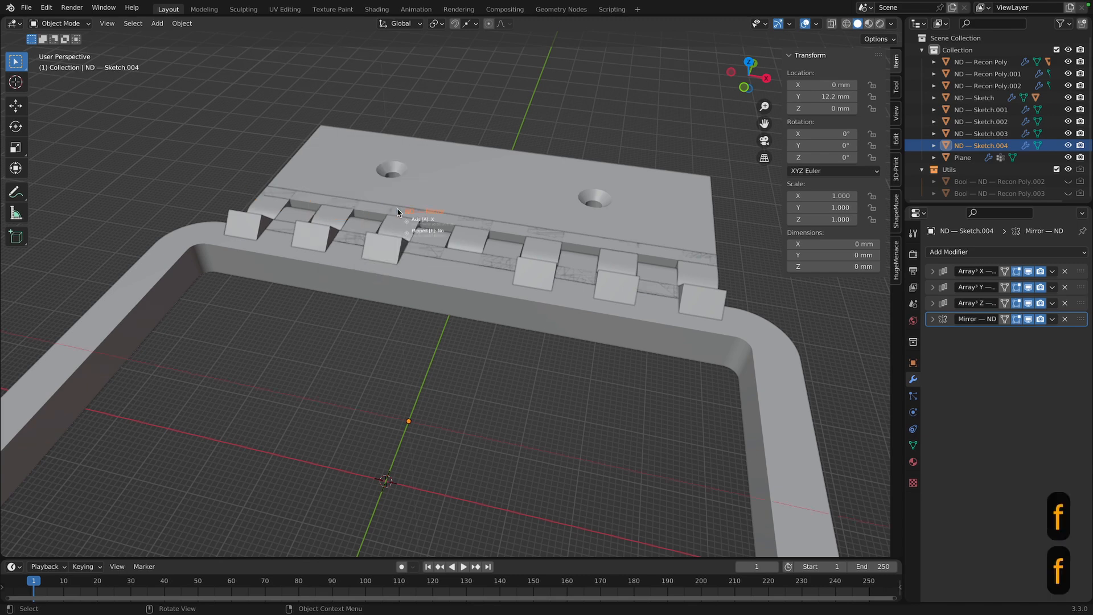
{"action": "left_click", "coordinate": [397, 213]}
With nothing selected, add a Recon Poly disc at the origin with a 2 mm radius and 16 segments
{"action": "middle_click_drag", "start_coordinate": [398, 213], "coordinate": [497, 450]}
{"action": "middle_click_drag", "start_coordinate": [432, 368], "coordinate": [438, 307]}
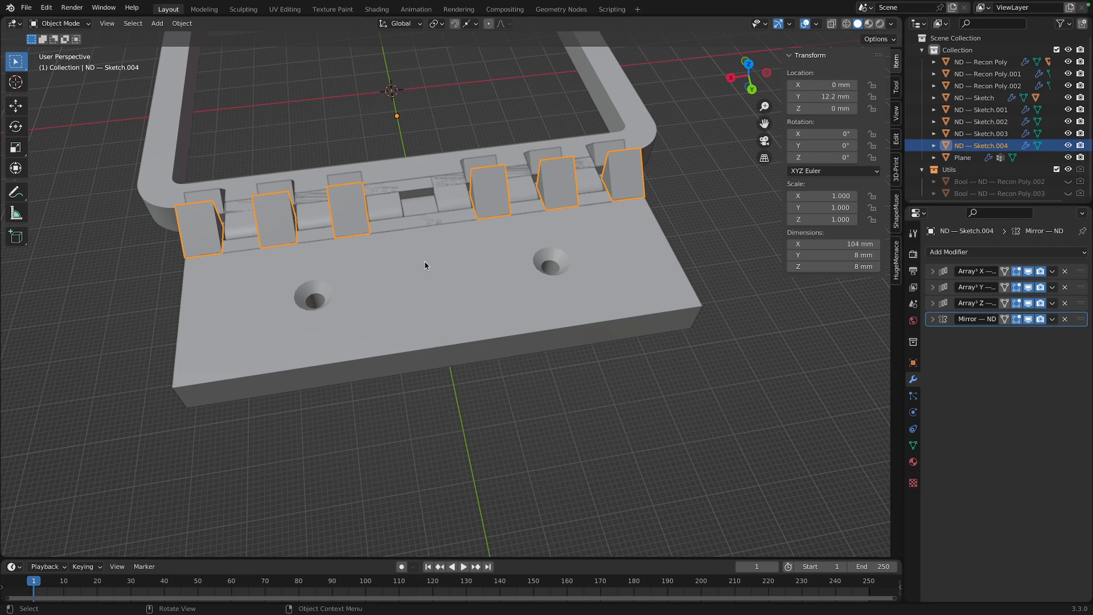
{"action": "middle_click_drag", "start_coordinate": [444, 327], "coordinate": [623, 320]}
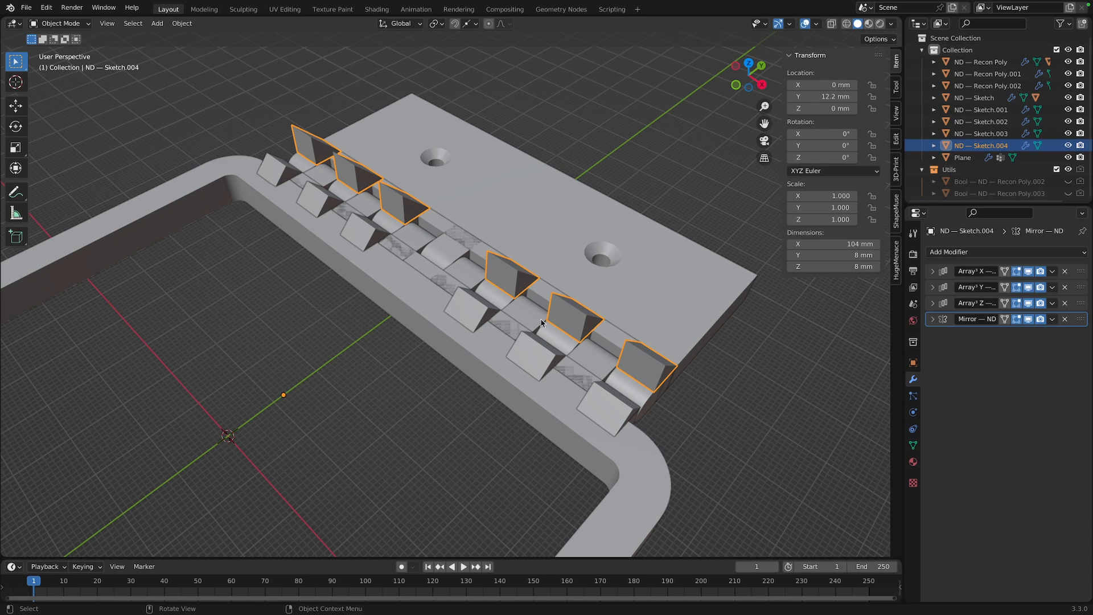
{"action": "scroll", "coordinate": [312, 377], "scroll_direction": "down", "scroll_amount": 2}
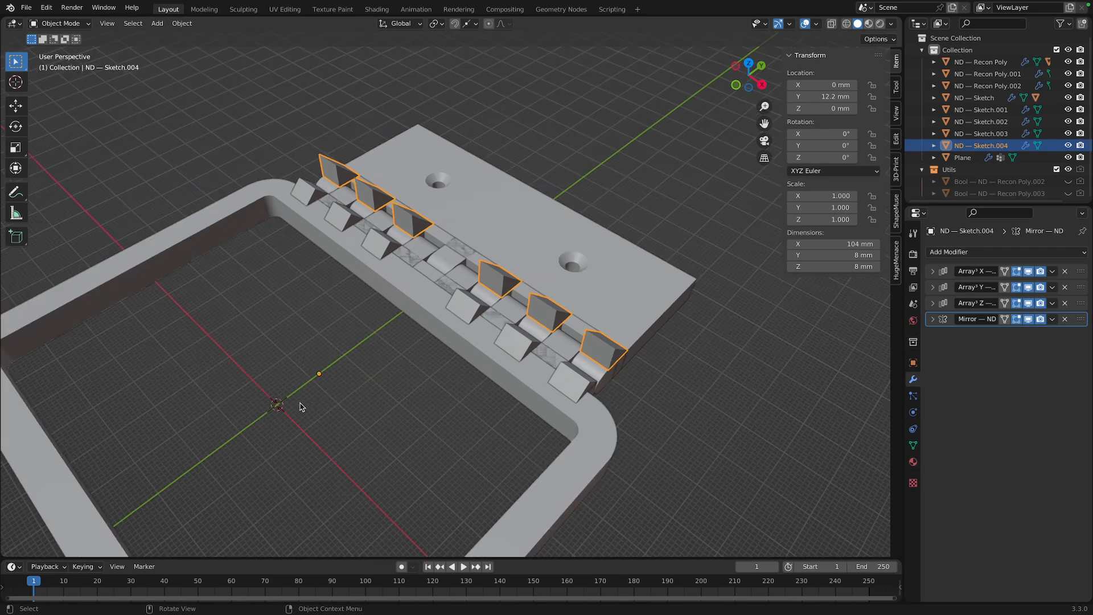
{"action": "mouse_move", "coordinate": [298, 403]}
{"action": "middle_mouse_down"}
{"action": "mouse_move", "coordinate": [327, 398]}
{"action": "mouse_move", "coordinate": [402, 415]}
{"action": "middle_mouse_up"}
{"action": "left_click", "coordinate": [403, 415]}
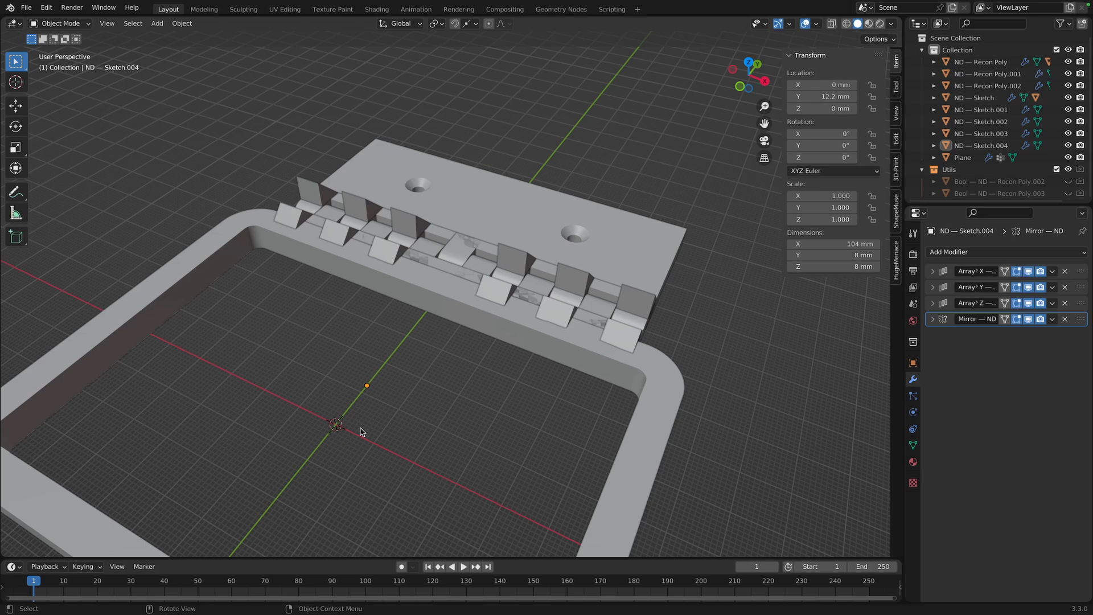
{"action": "scroll", "coordinate": [360, 431], "scroll_direction": "up", "scroll_amount": 1}
{"action": "key", "text": "f"}
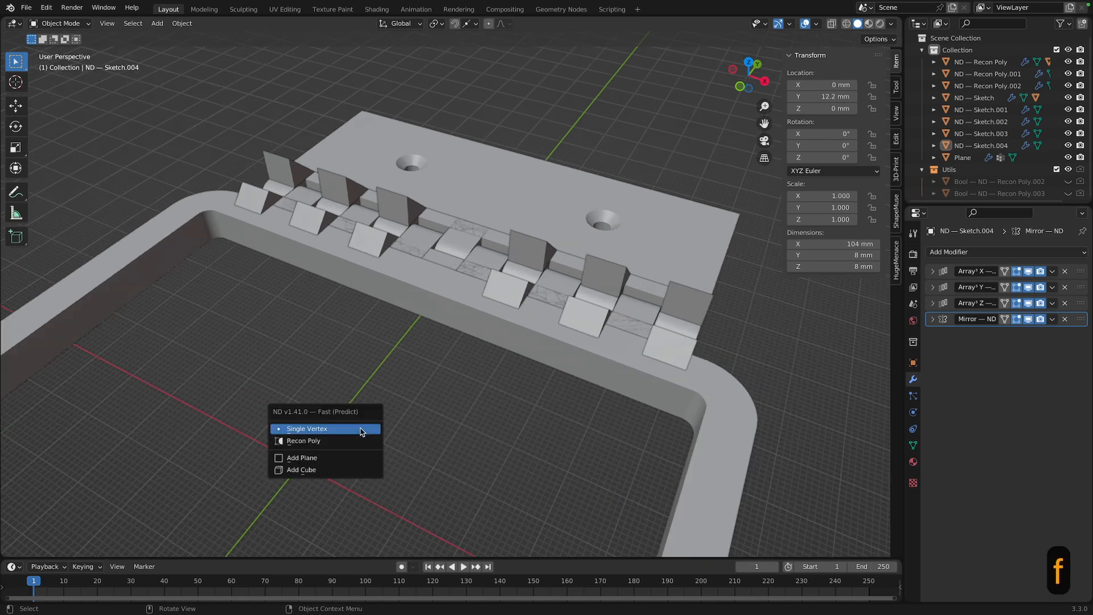
{"action": "left_click", "coordinate": [352, 441]}
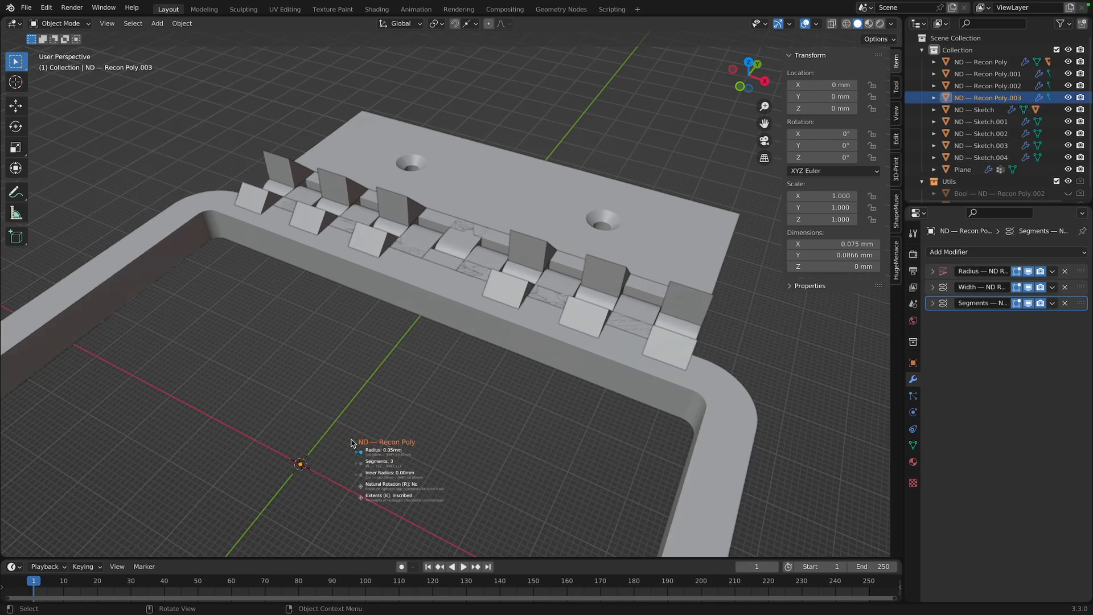
{"action": "key", "text": "2"}
{"action": "scroll", "coordinate": [352, 442], "scroll_direction": "up", "scroll_amount": 7, "text": "alt"}
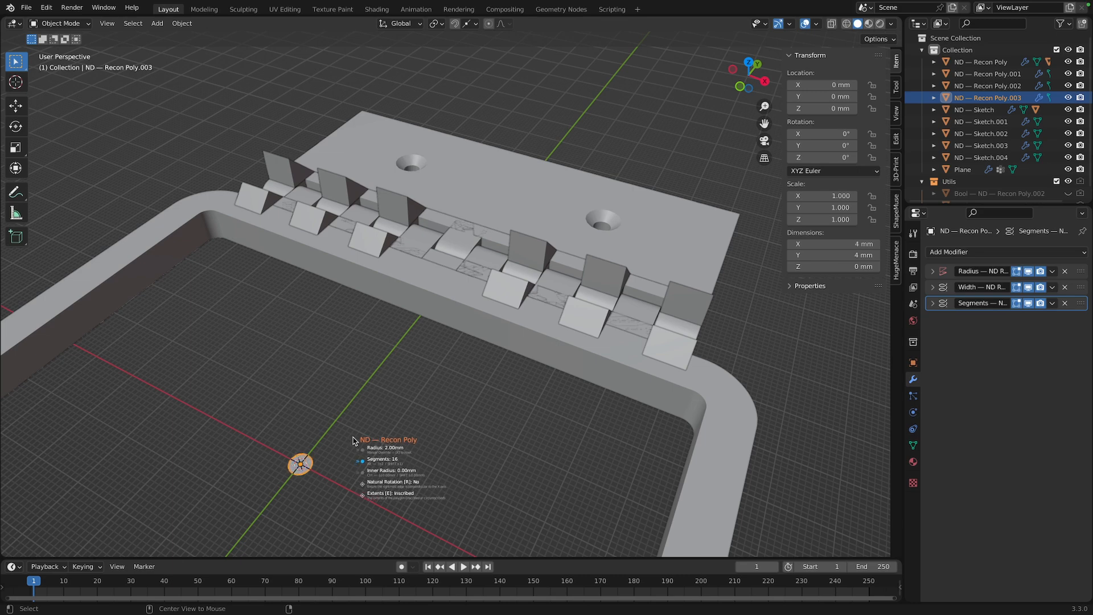
{"action": "left_click", "coordinate": [352, 441]}
Apply all modifiers on the new 16-segment disc at the origin
{"action": "middle_click_drag", "start_coordinate": [353, 441], "coordinate": [378, 420]}
{"action": "middle_click_drag", "start_coordinate": [449, 448], "coordinate": [454, 458]}
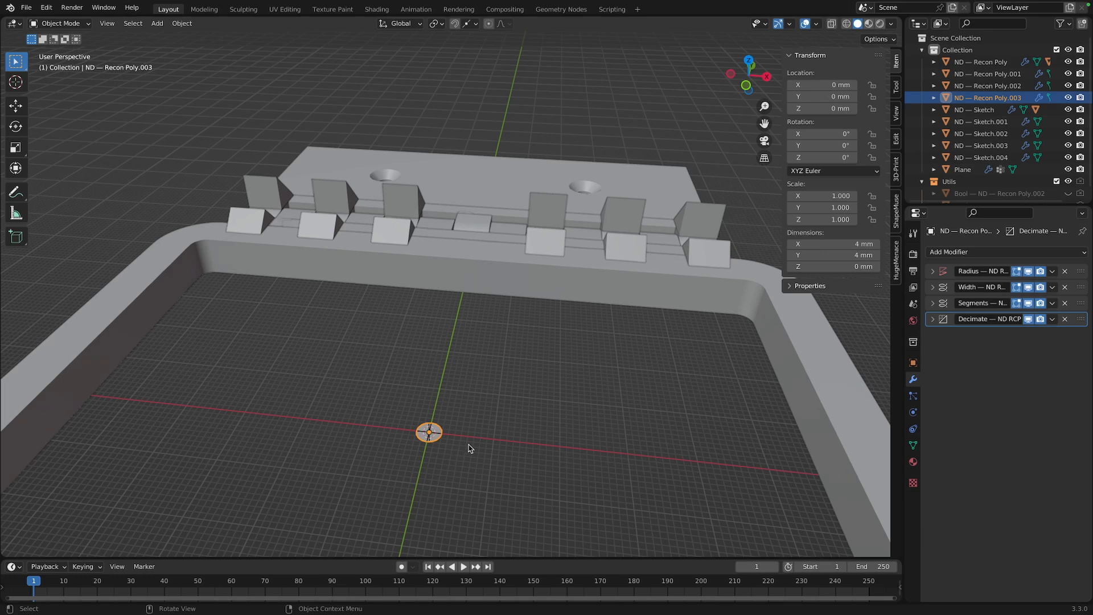
{"action": "left_click", "coordinate": [750, 60]}
{"action": "middle_click_drag", "start_coordinate": [498, 500], "coordinate": [471, 281], "text": "shift"}
{"action": "scroll", "coordinate": [468, 291], "scroll_direction": "up", "scroll_amount": 6}
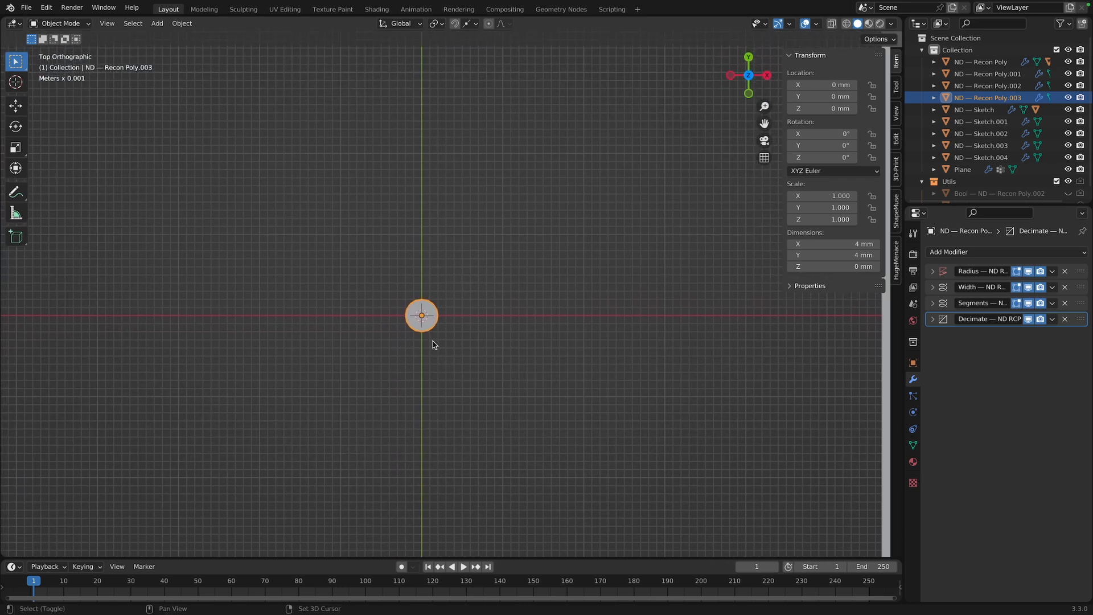
{"action": "key", "text": "shift+2"}
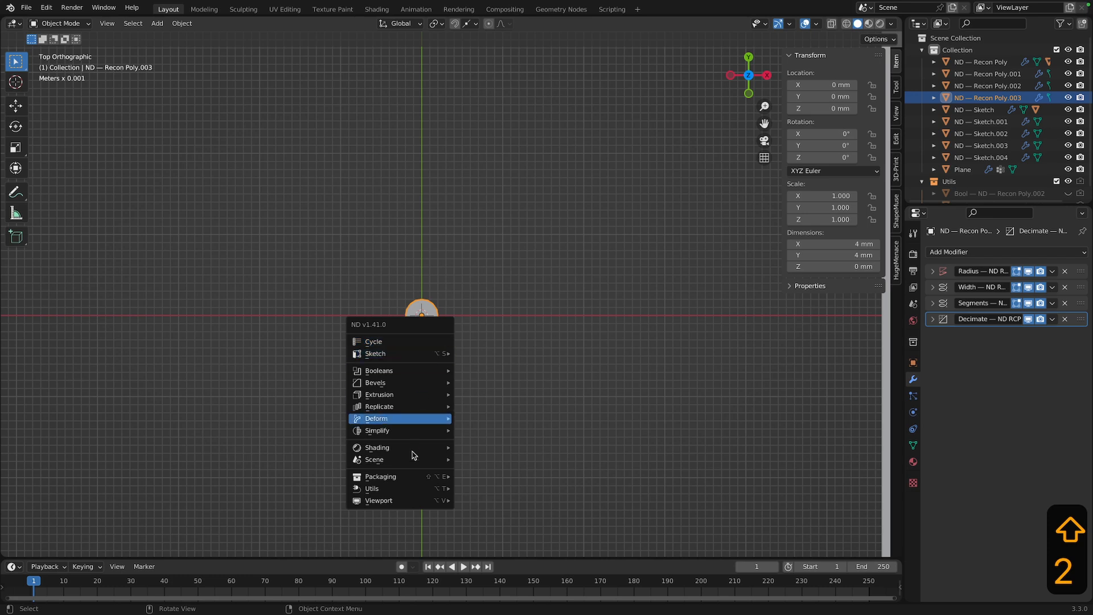
{"action": "mouse_move", "coordinate": [427, 490]}
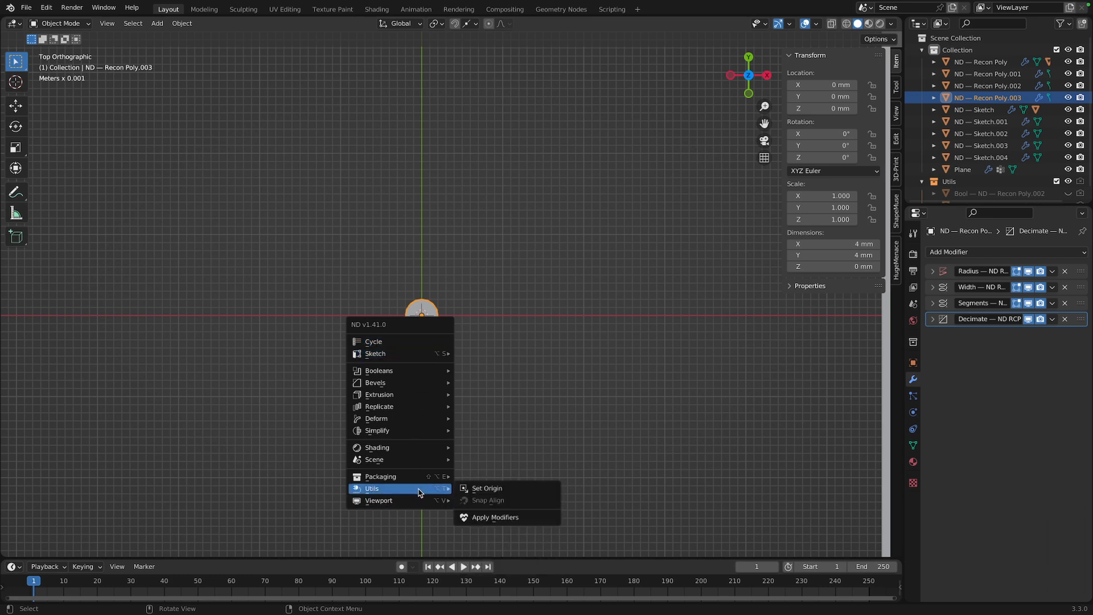
{"action": "left_click", "coordinate": [495, 517]}
Delete the disc's vertices below the X axis, keeping only the upper half arc
{"action": "key", "text": "Tab"}
{"action": "left_click", "coordinate": [402, 348]}
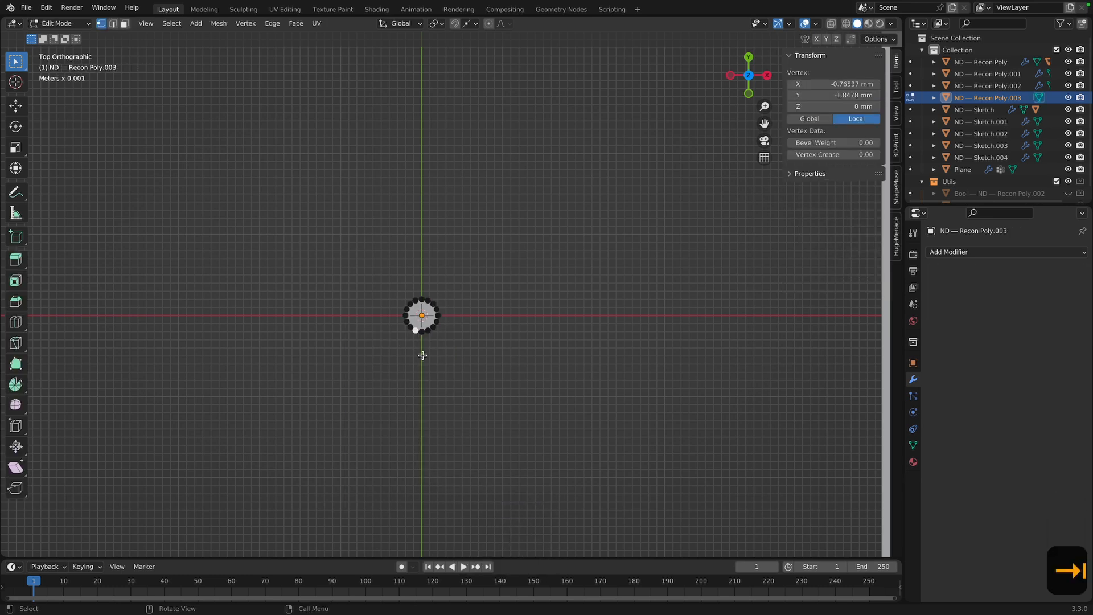
{"action": "scroll", "coordinate": [365, 354], "scroll_direction": "up", "scroll_amount": 2}
{"action": "left_click_drag", "start_coordinate": [416, 367], "coordinate": [461, 379]}
{"action": "key", "text": "x"}
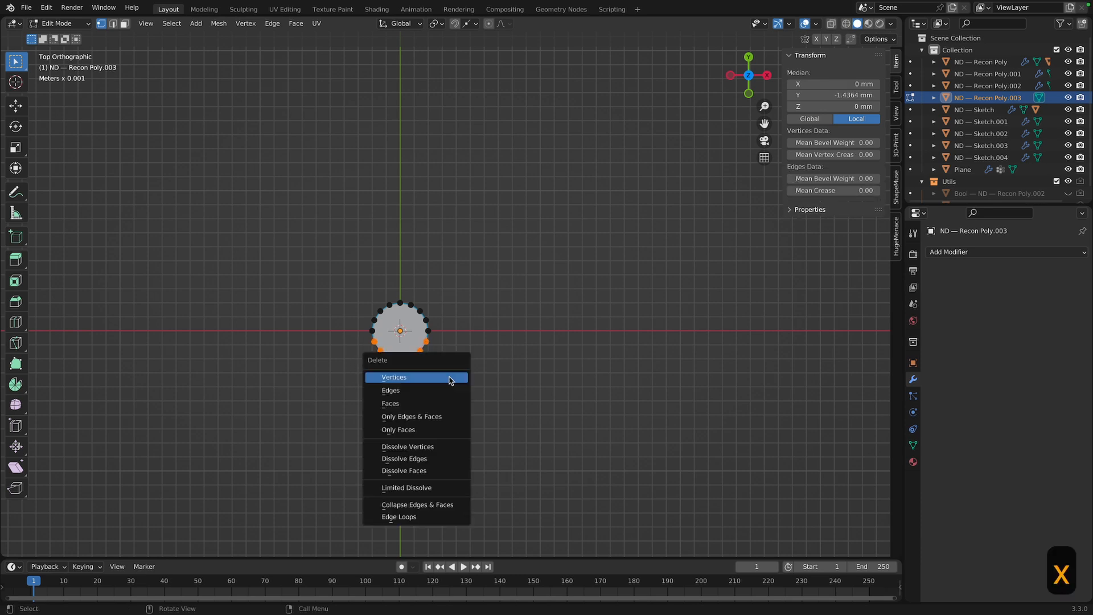
{"action": "left_click", "coordinate": [449, 377]}
Extrude the arc's two end vertices by -2 mm along the Y axis
{"action": "left_click", "coordinate": [371, 330]}
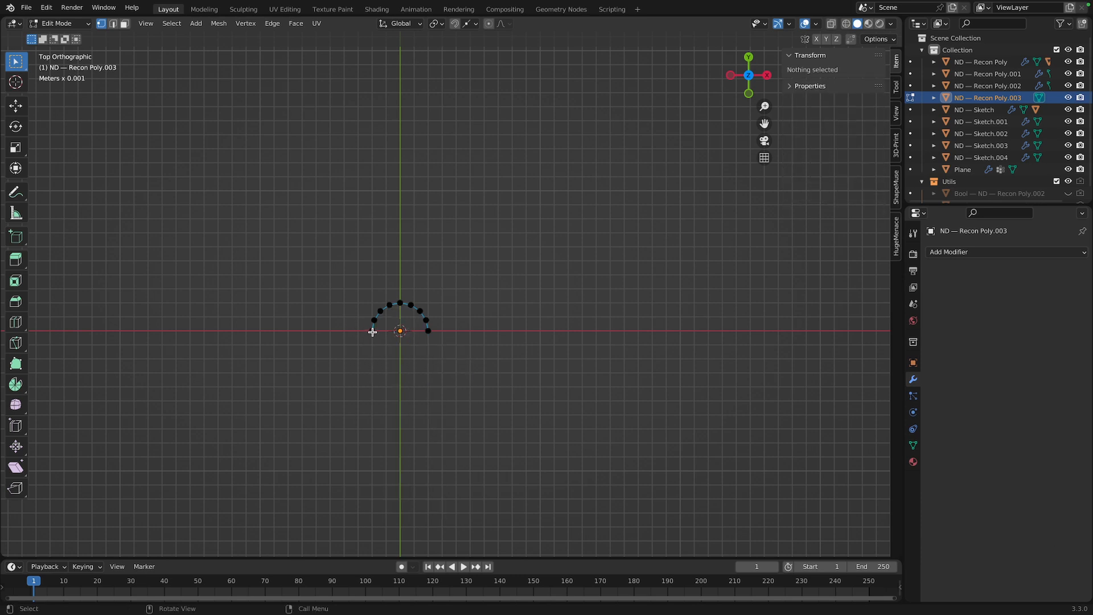
{"action": "left_click", "coordinate": [427, 331], "text": "shift"}
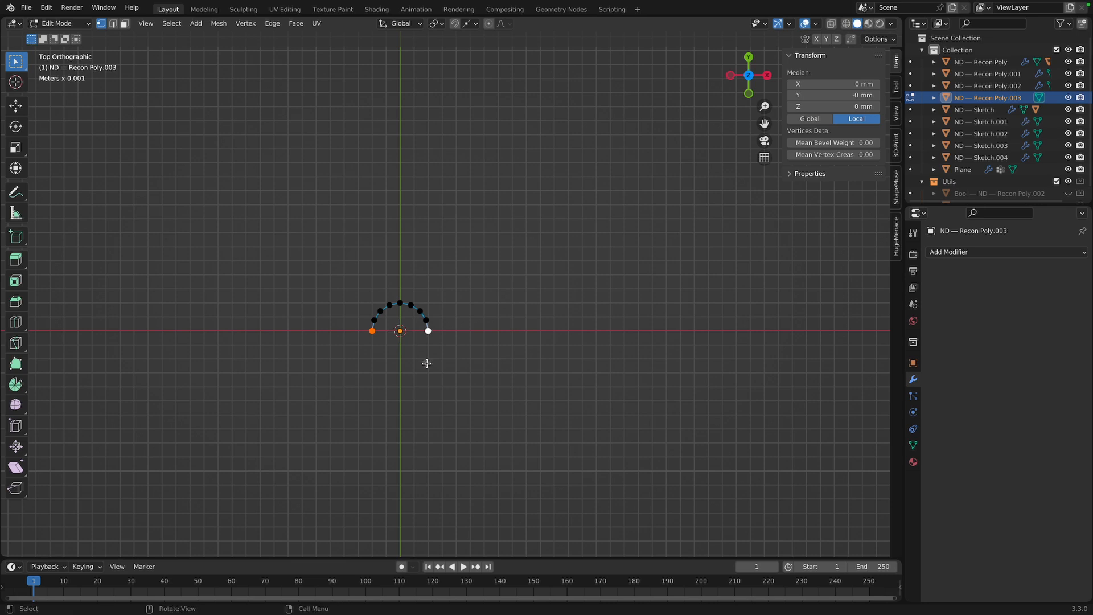
{"action": "key", "text": "e"}
{"action": "key", "text": "y"}
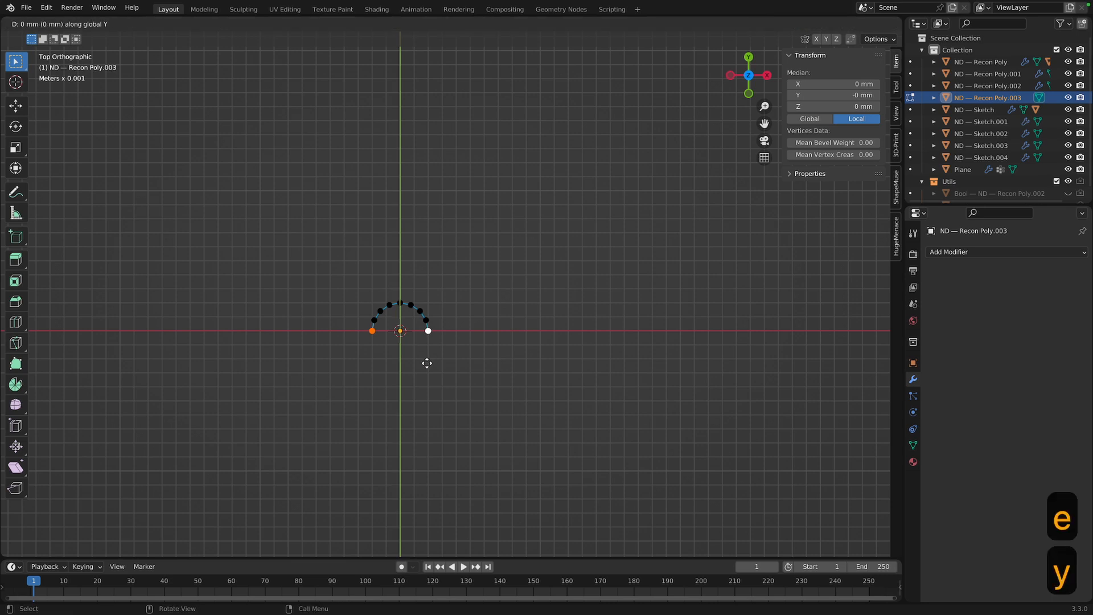
{"action": "key", "text": "2"}
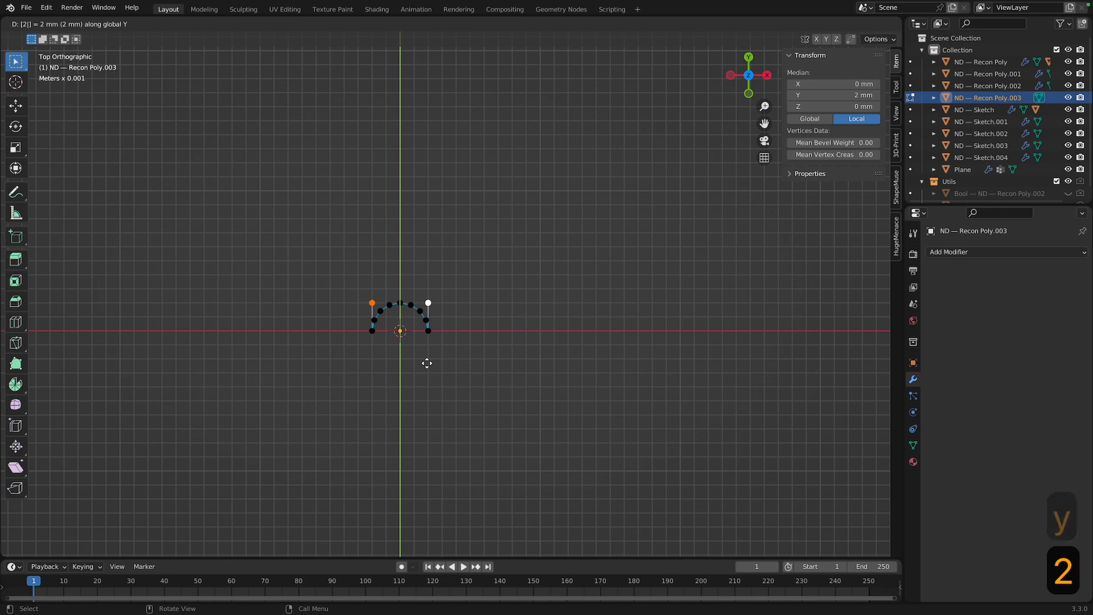
{"action": "key", "text": "minus"}
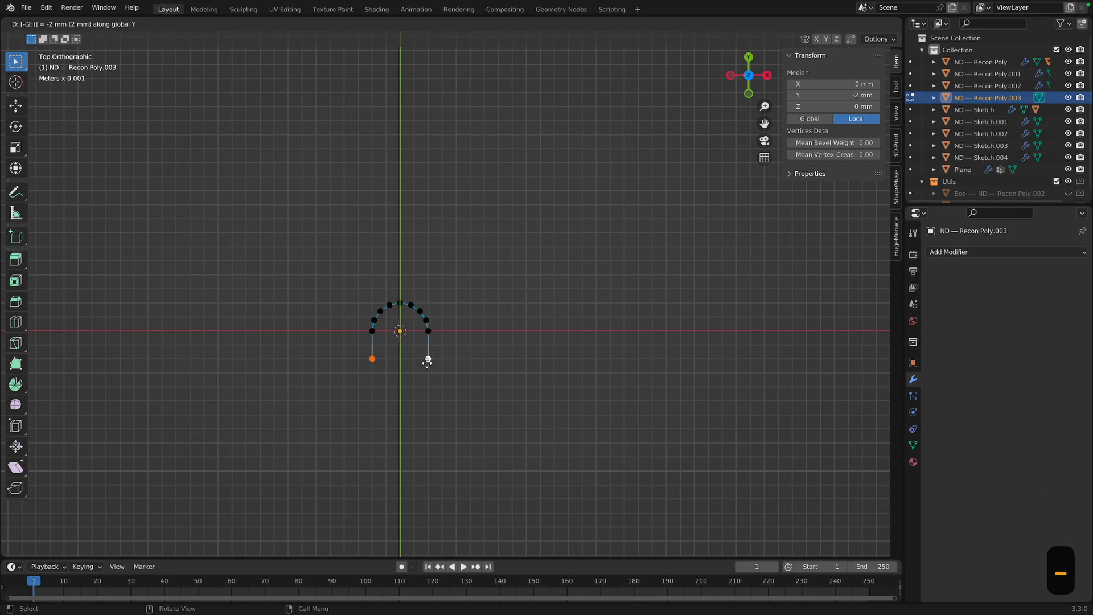
{"action": "key", "text": "Return"}
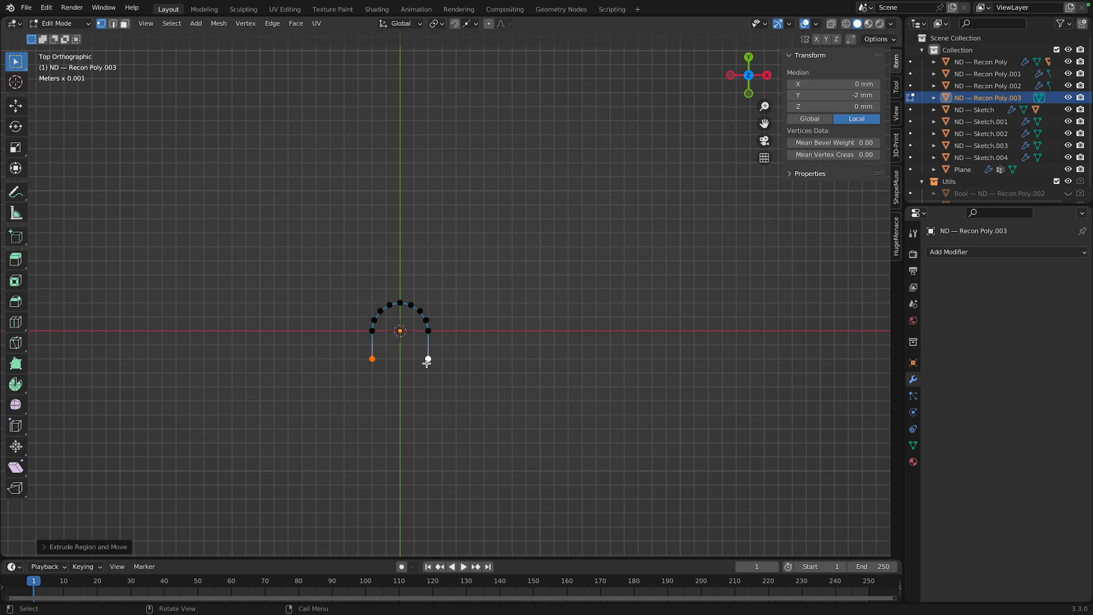
{"action": "middle_click_drag", "start_coordinate": [434, 366], "coordinate": [406, 338]}
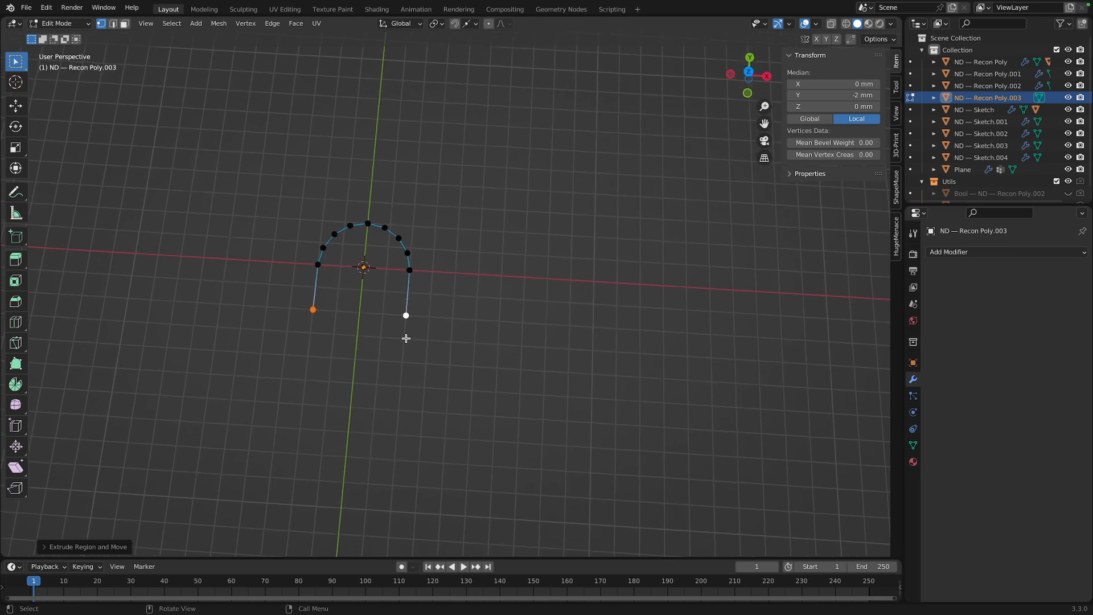
{"action": "left_click", "coordinate": [314, 308]}
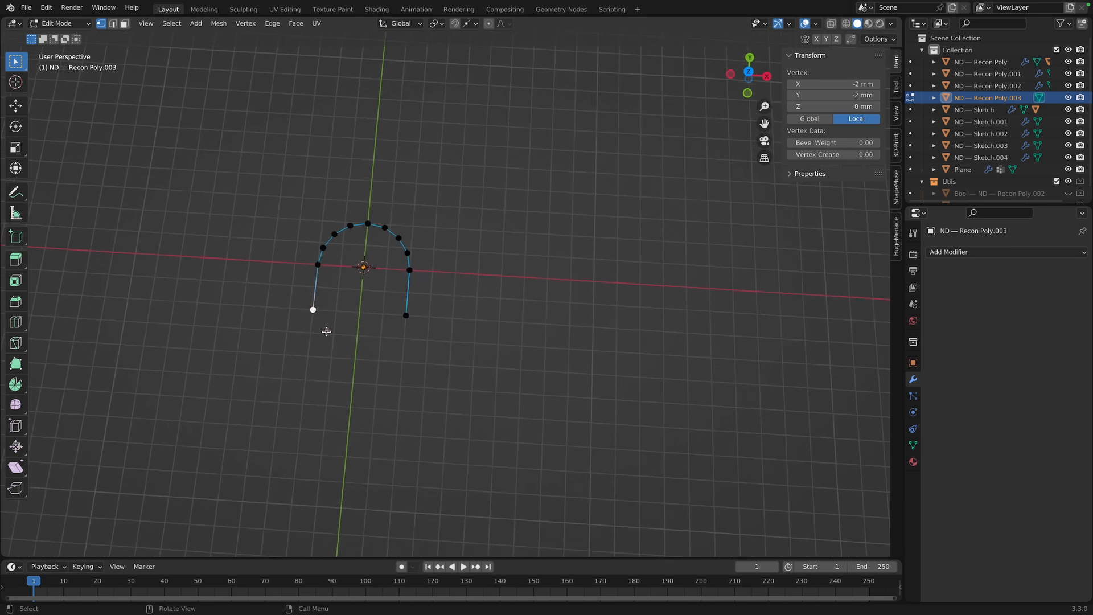
{"action": "left_click_drag", "start_coordinate": [297, 300], "coordinate": [479, 348]}
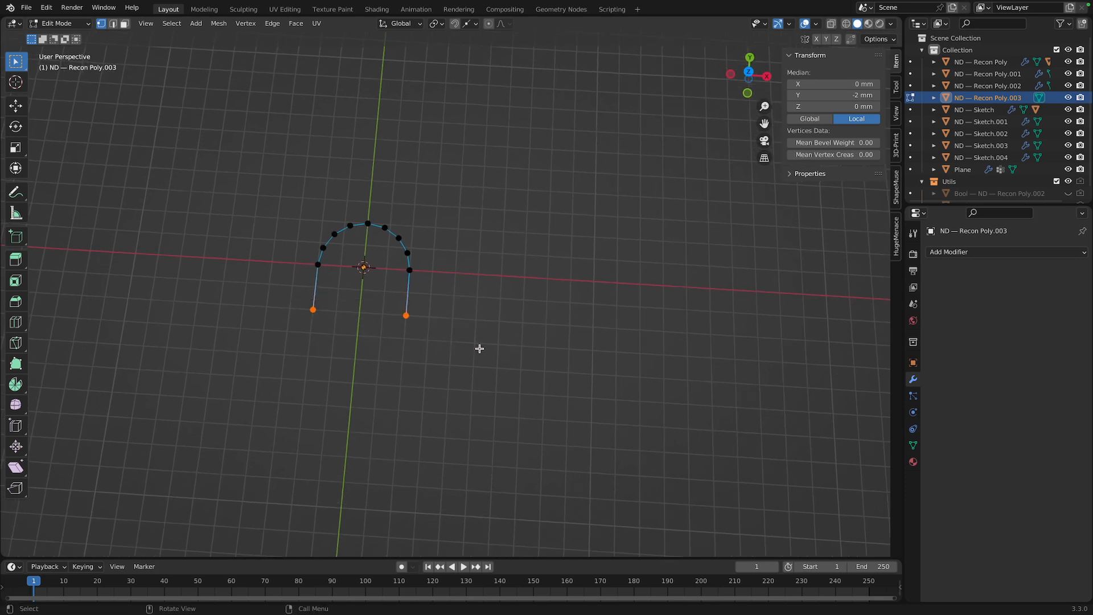
{"action": "key", "text": "e"}
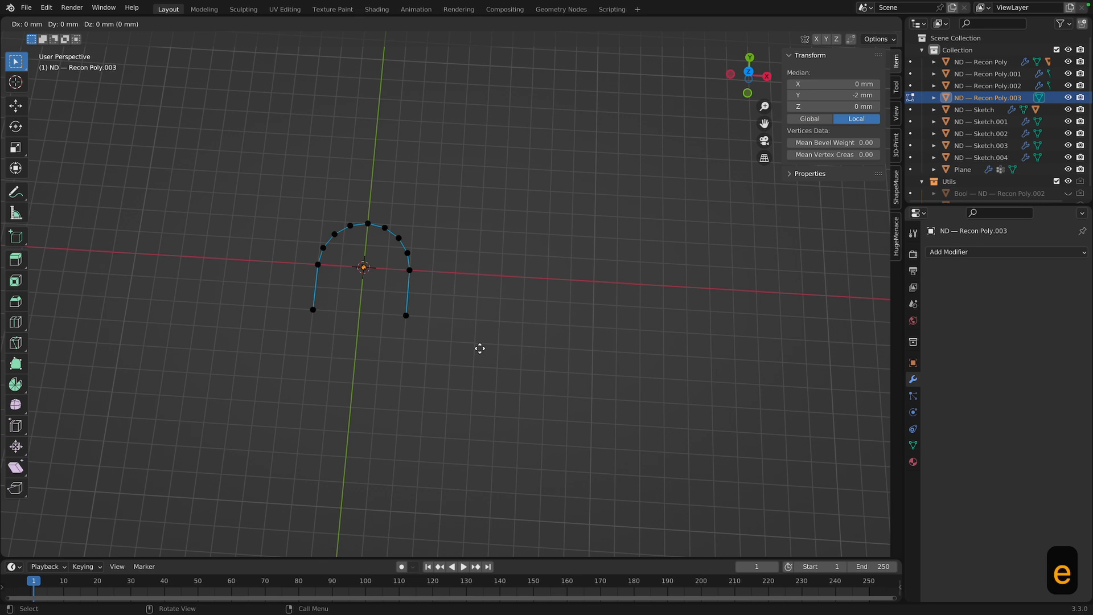
{"action": "left_click", "coordinate": [369, 356]}
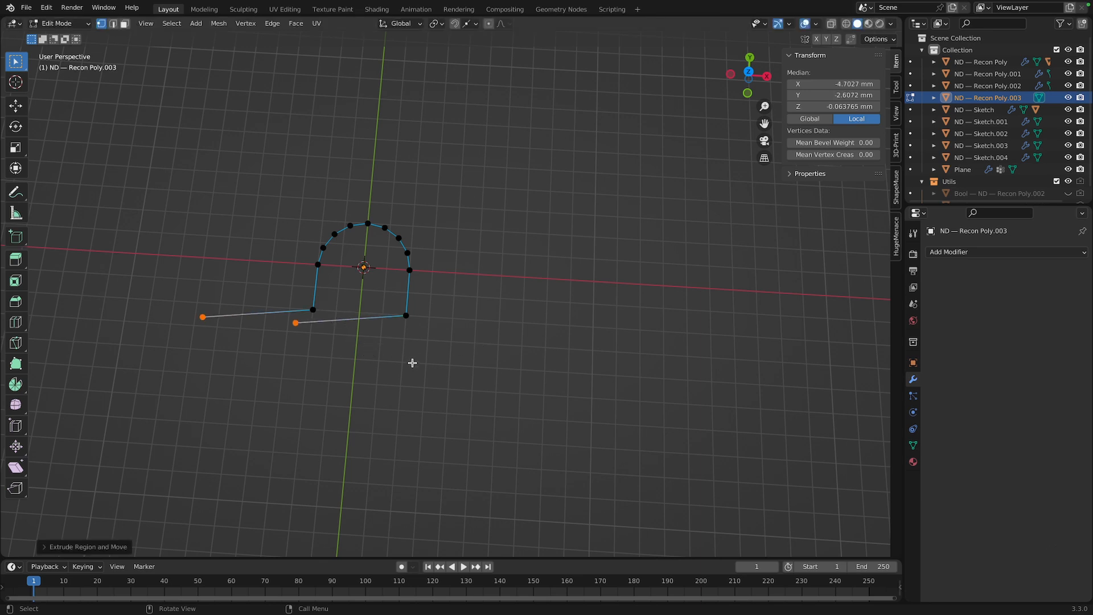
{"action": "key", "text": "Escape"}
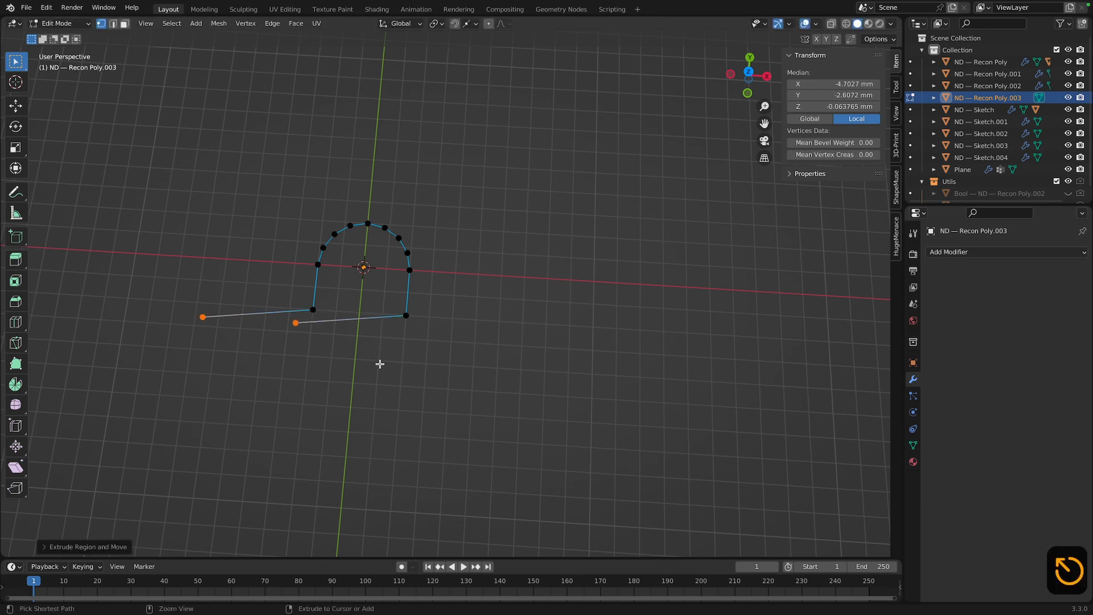
{"action": "key", "text": "super+z"}
Extrude the two lower end vertices of the arch by another -0.5 mm along the Y axis
{"action": "key", "text": "e"}
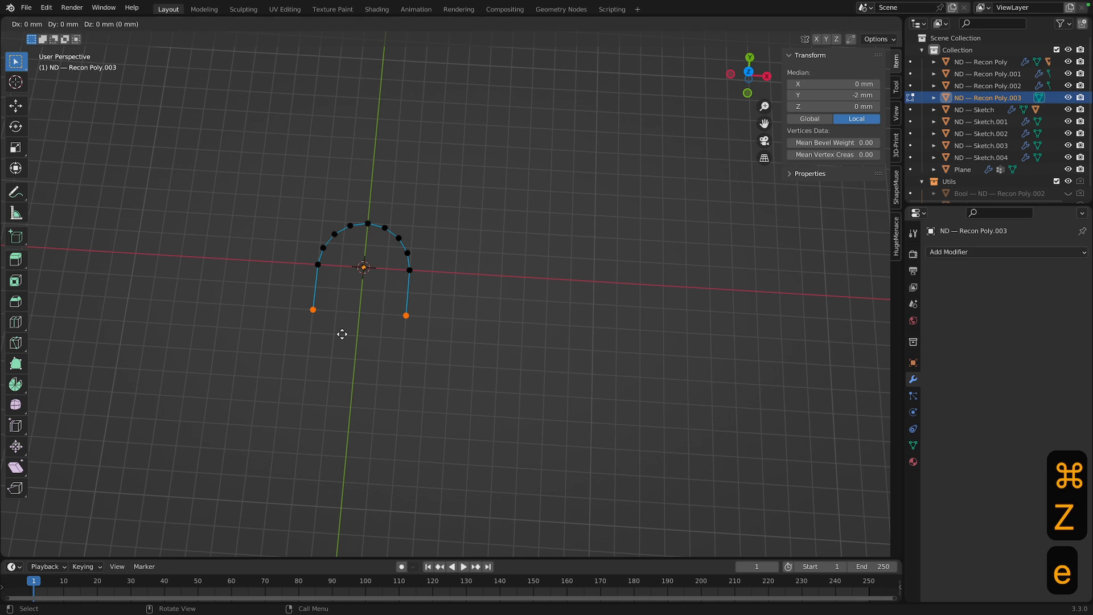
{"action": "key", "text": "y"}
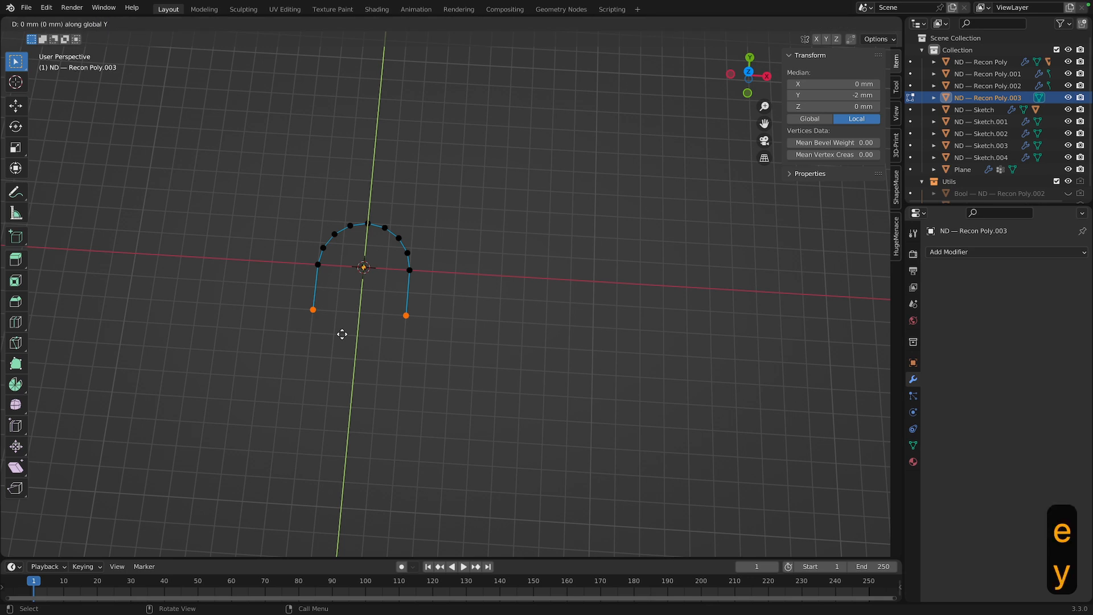
{"action": "type", "text": "1"}
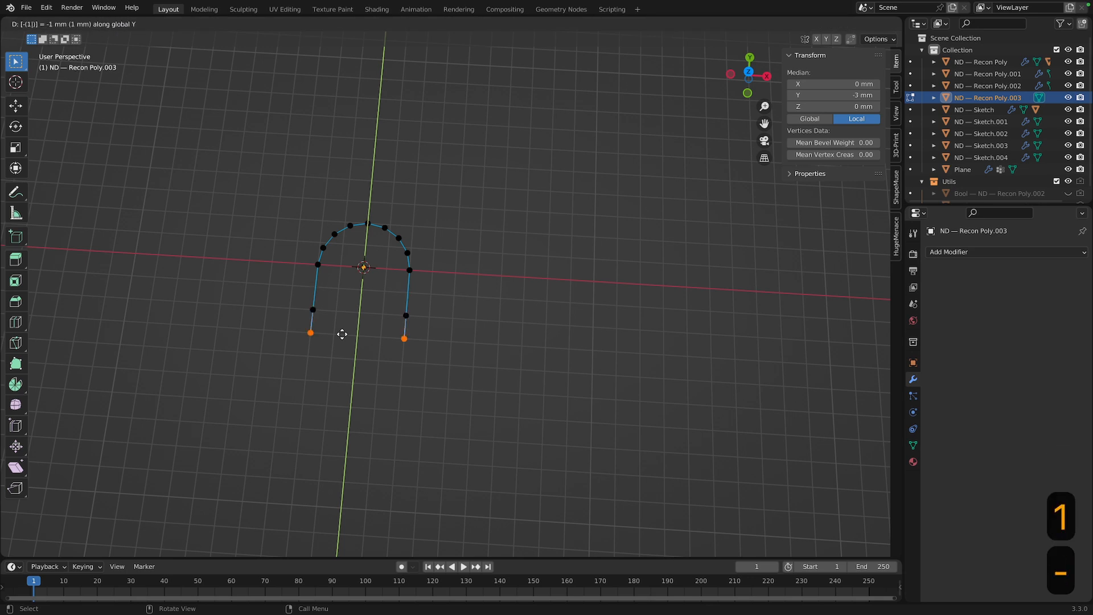
{"action": "key", "text": "minus"}
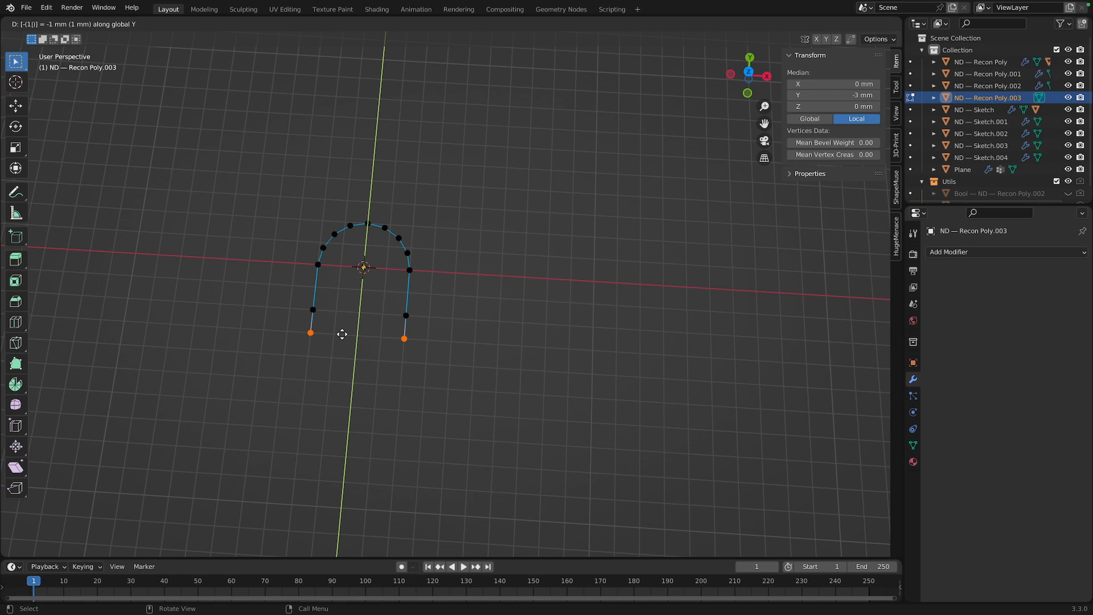
{"action": "key", "text": "BackSpace"}
{"action": "type", "text": "0.5"}
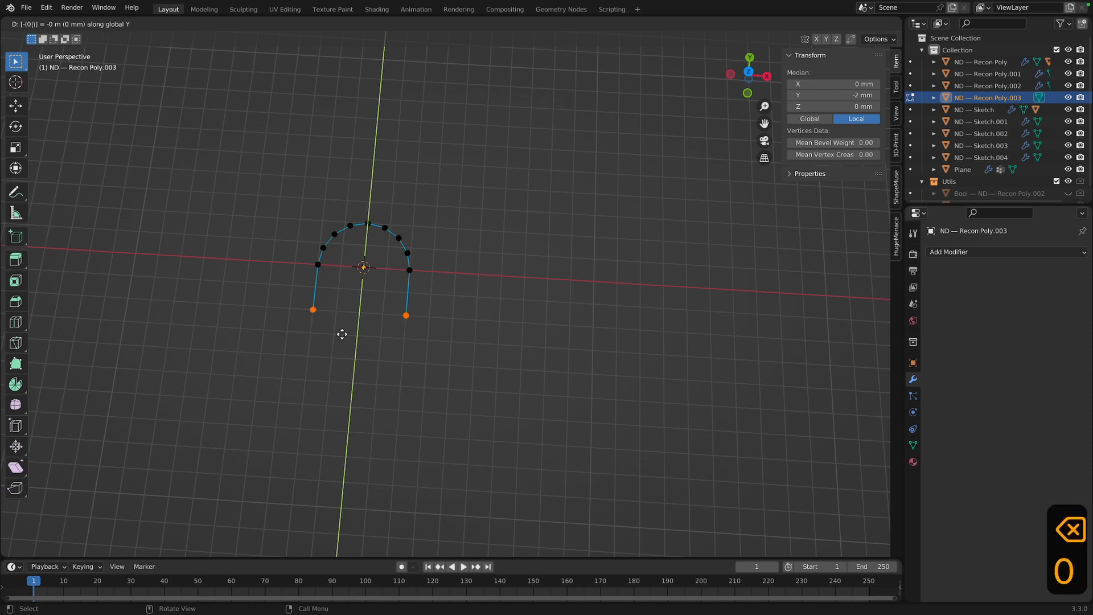
{"action": "key", "text": "Return"}
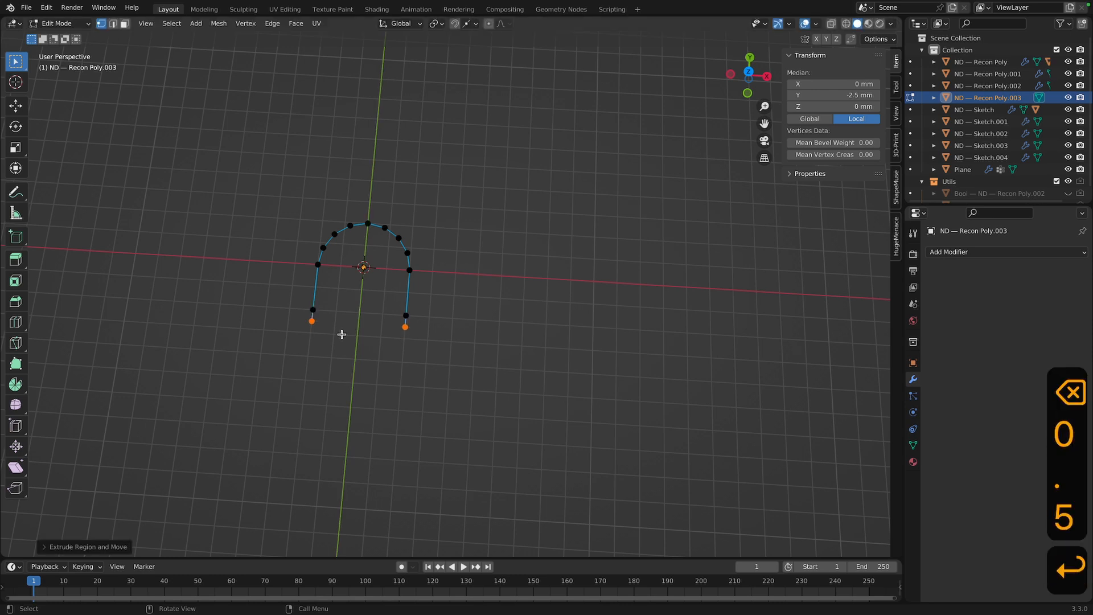
Move the arch's two lowest vertices 0.5 mm inward along X to form chamfered corners
{"action": "left_click", "coordinate": [321, 324]}
{"action": "right_click", "coordinate": [313, 322], "text": "ctrl"}
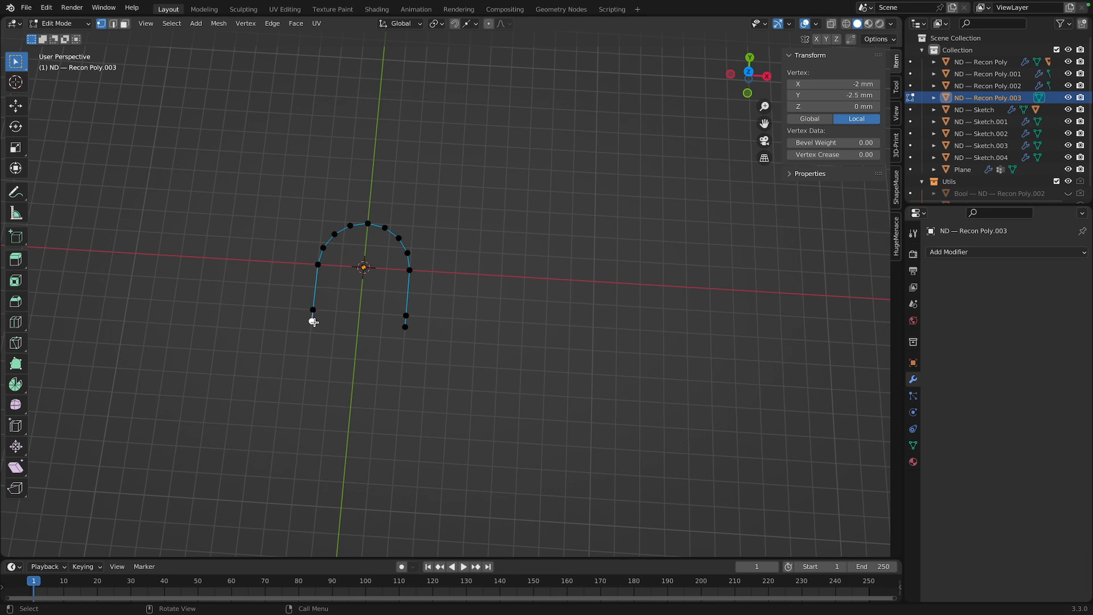
{"action": "type", "text": "gx0.5"}
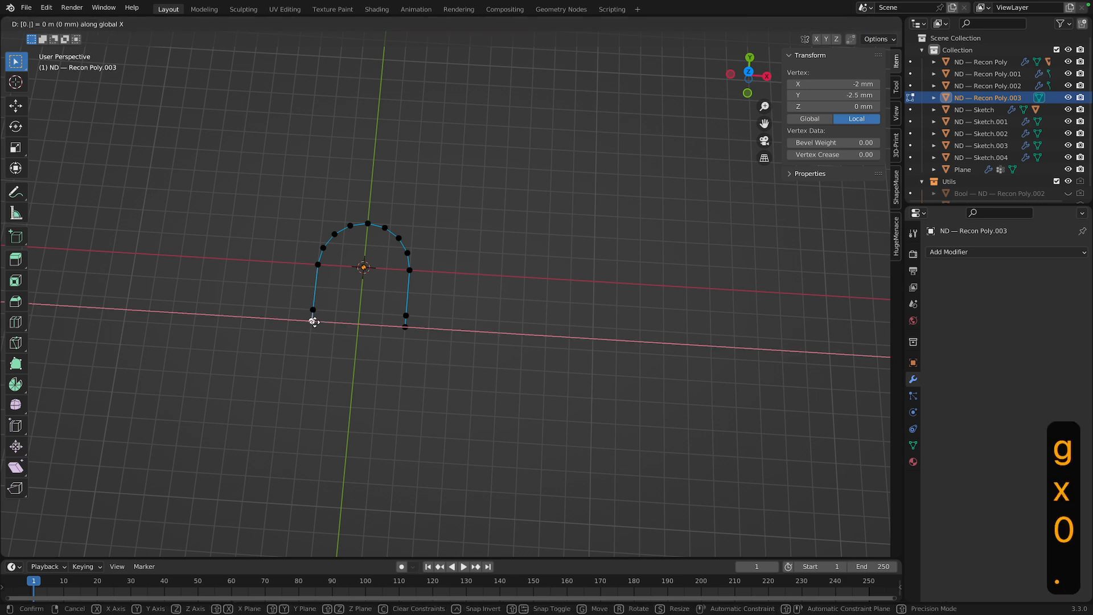
{"action": "key", "text": "Return"}
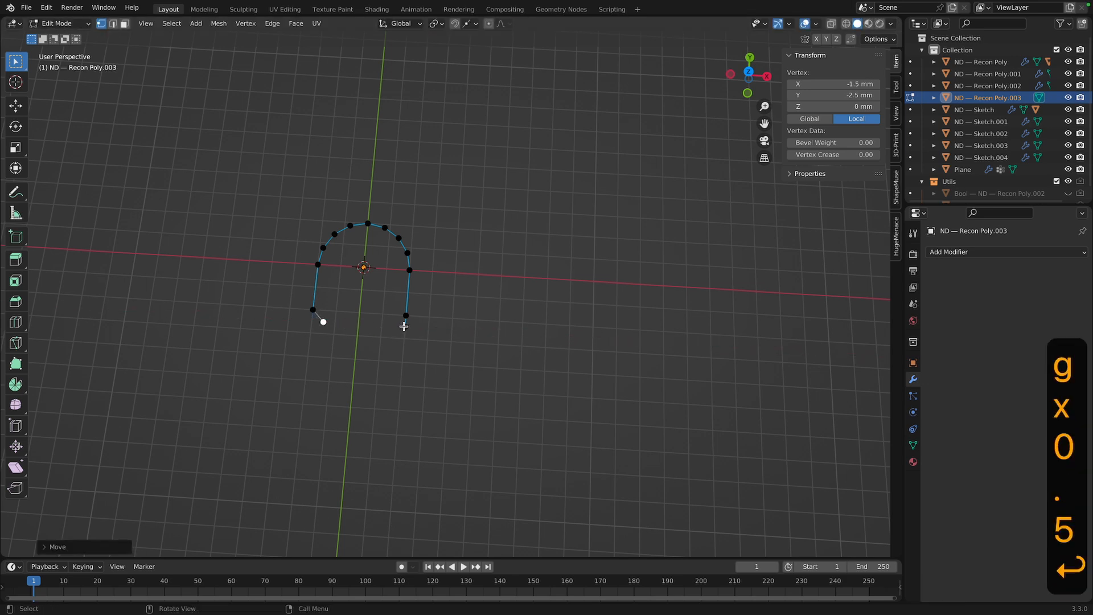
{"action": "right_click", "coordinate": [404, 326], "text": "ctrl"}
{"action": "type", "text": "gx"}
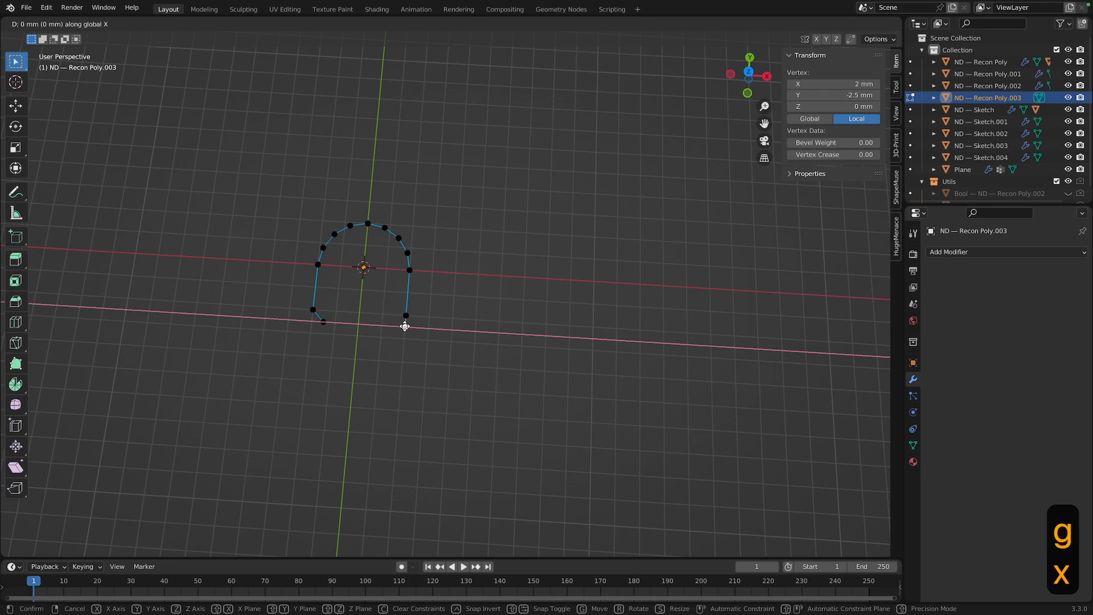
{"action": "type", "text": "0.5-"}
{"action": "key", "text": "Return"}
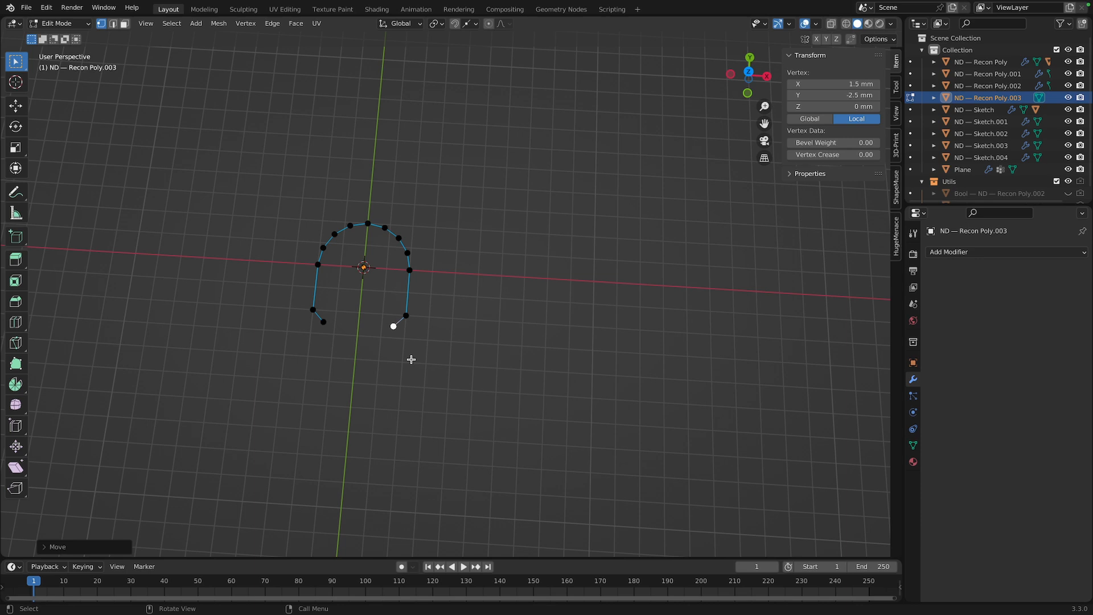
Join the two lowest vertices with an edge, fill the closed outline with a face, and return to Object Mode
{"action": "left_click", "coordinate": [323, 322], "text": "shift"}
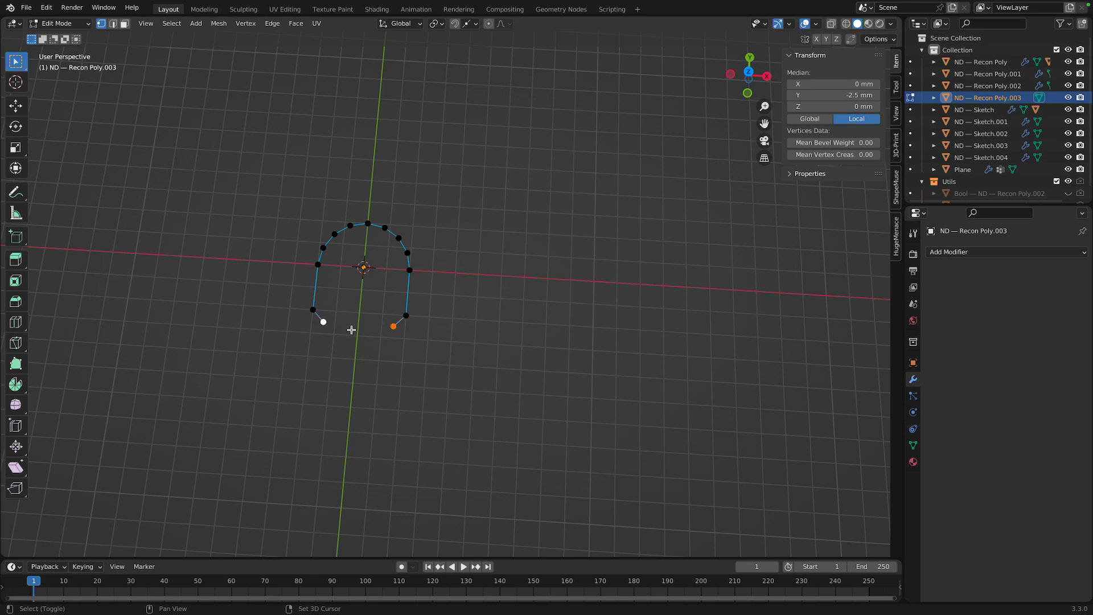
{"action": "key", "text": "f"}
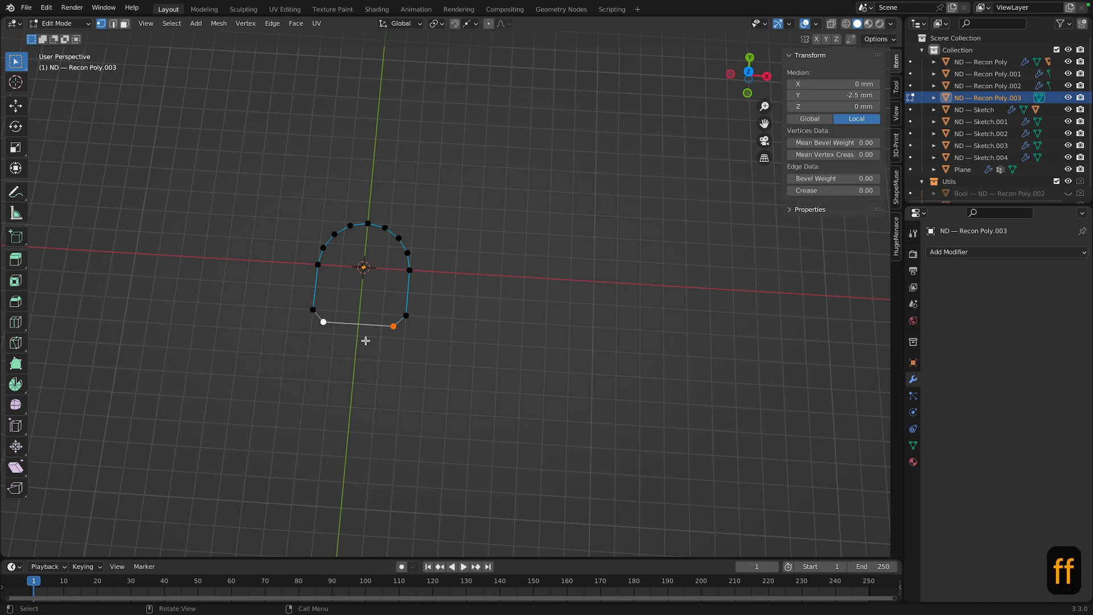
{"action": "key", "text": "a"}
{"action": "key", "text": "f"}
{"action": "key", "text": "f"}
{"action": "key", "text": "Tab"}
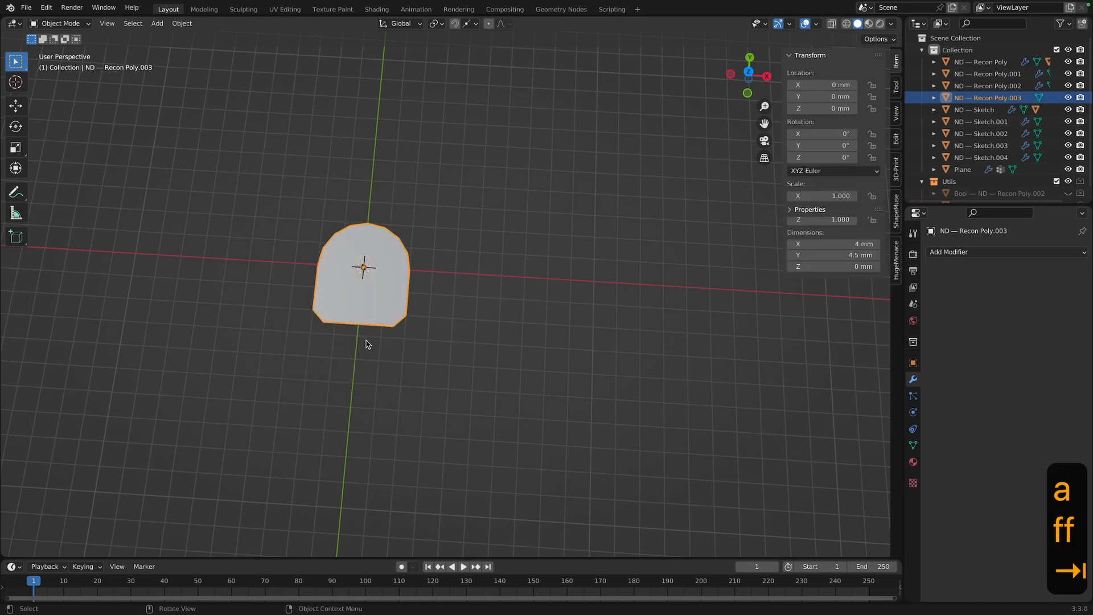
Rotate the arched profile 90° about the X axis
{"action": "scroll", "coordinate": [410, 346], "scroll_direction": "down", "scroll_amount": 2}
{"action": "middle_click_drag", "start_coordinate": [410, 346], "coordinate": [422, 317]}
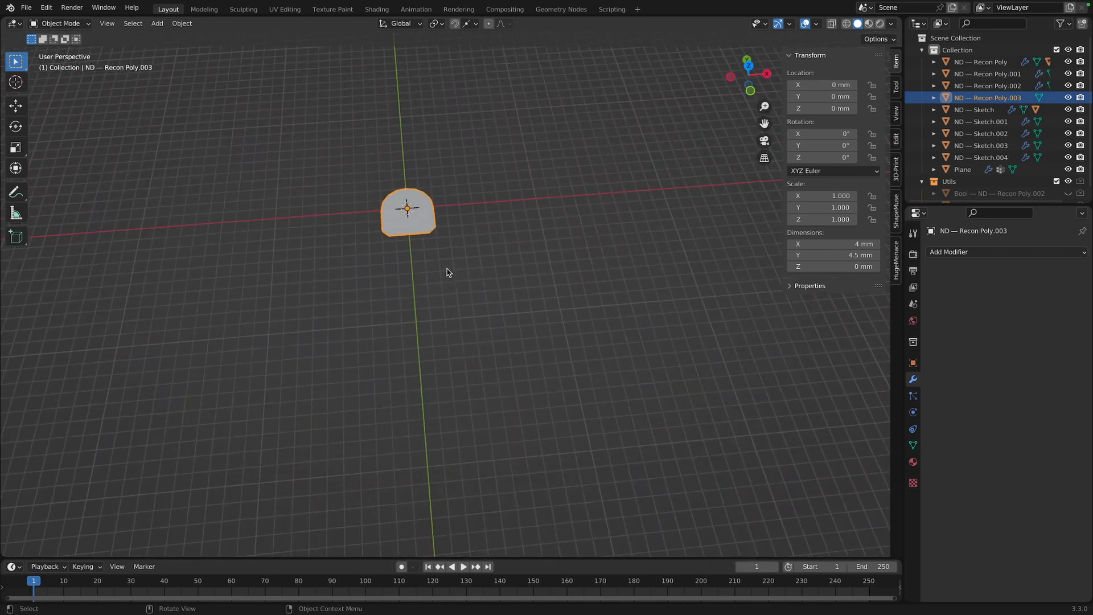
{"action": "key", "text": "r"}
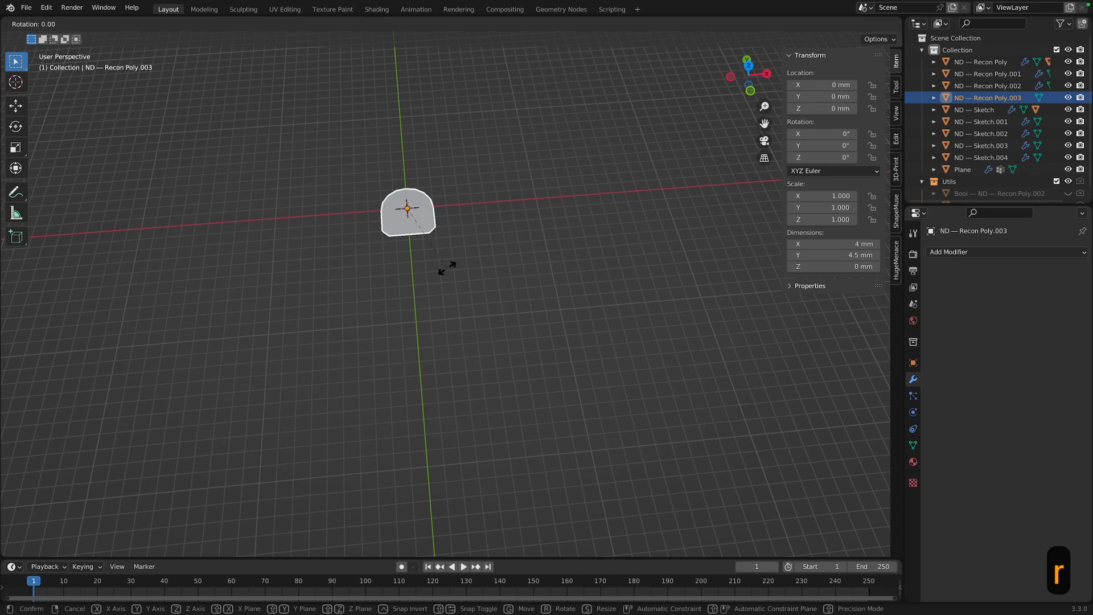
{"action": "key", "text": "x"}
{"action": "key", "text": "9"}
{"action": "key", "text": "0"}
{"action": "key", "text": "Return"}
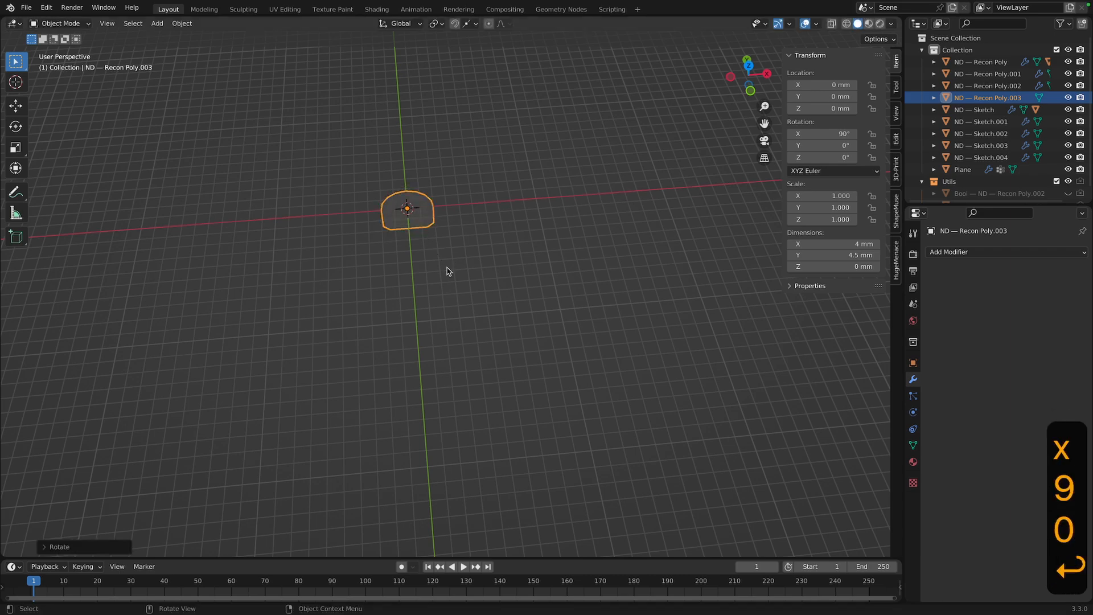
Rotate the arched profile another 180° about the X axis so its rounded end points down
{"action": "middle_click_drag", "start_coordinate": [533, 251], "coordinate": [459, 241]}
{"action": "key", "text": "r"}
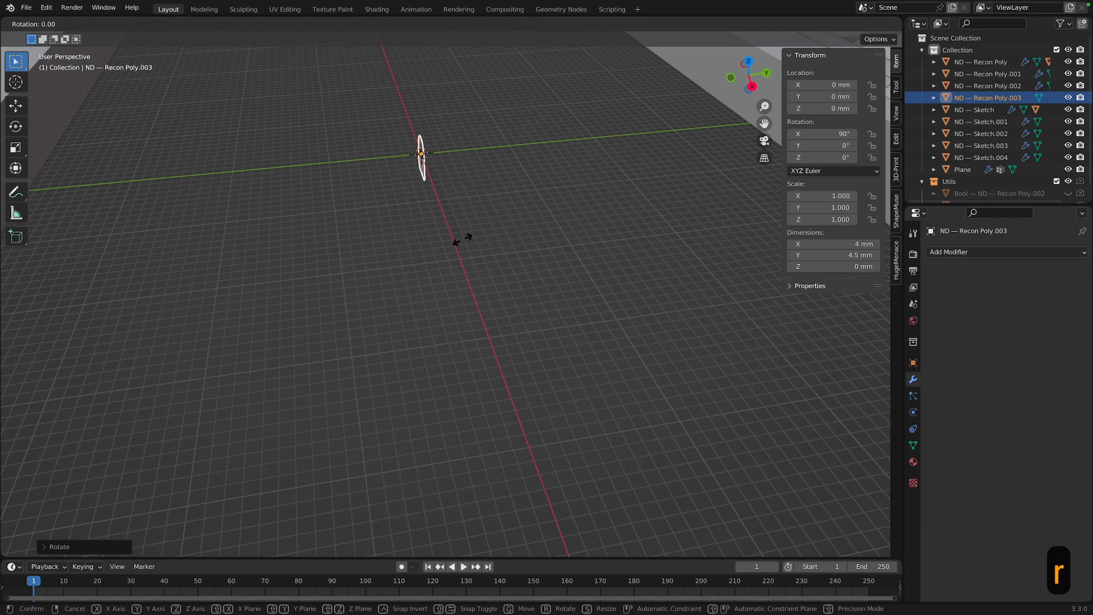
{"action": "key", "text": "x"}
{"action": "key", "text": "1"}
{"action": "key", "text": "8"}
{"action": "key", "text": "0"}
{"action": "key", "text": "Return"}
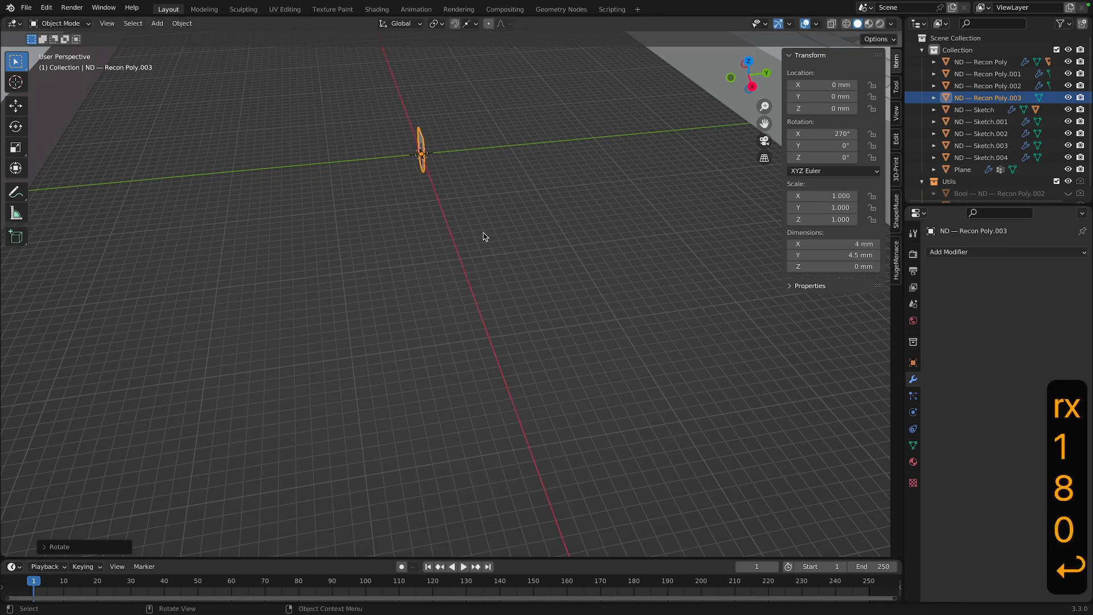
Raise the arched profile along the Z axis by about 5.5 mm
{"action": "scroll", "coordinate": [483, 222], "scroll_direction": "down", "scroll_amount": 5}
{"action": "middle_click_drag", "start_coordinate": [483, 207], "coordinate": [515, 180]}
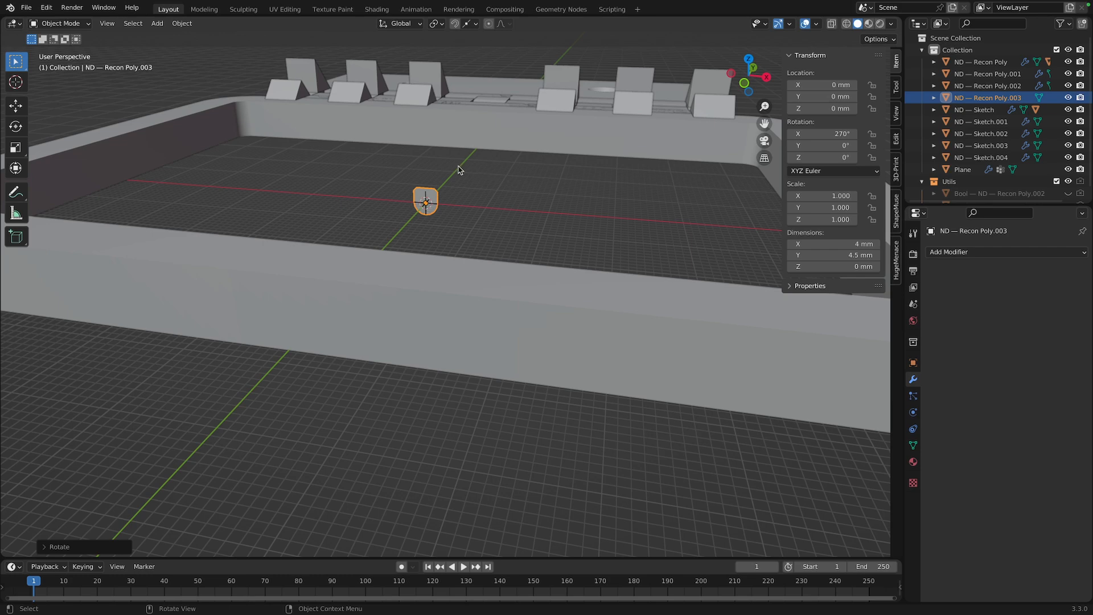
{"action": "key", "text": "g"}
{"action": "key", "text": "z"}
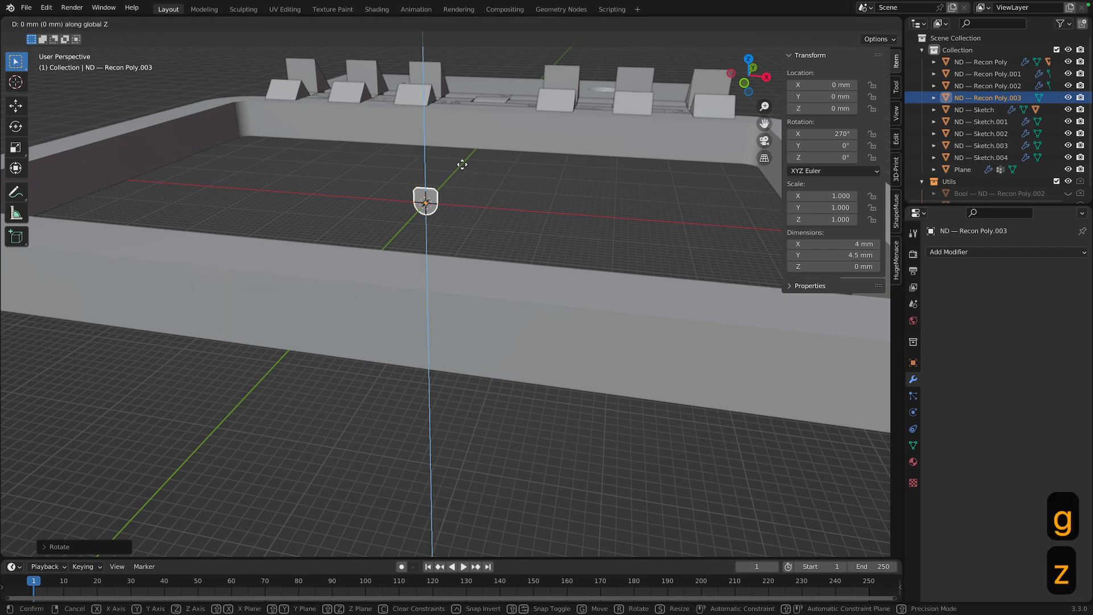
{"action": "left_click", "coordinate": [480, 112]}
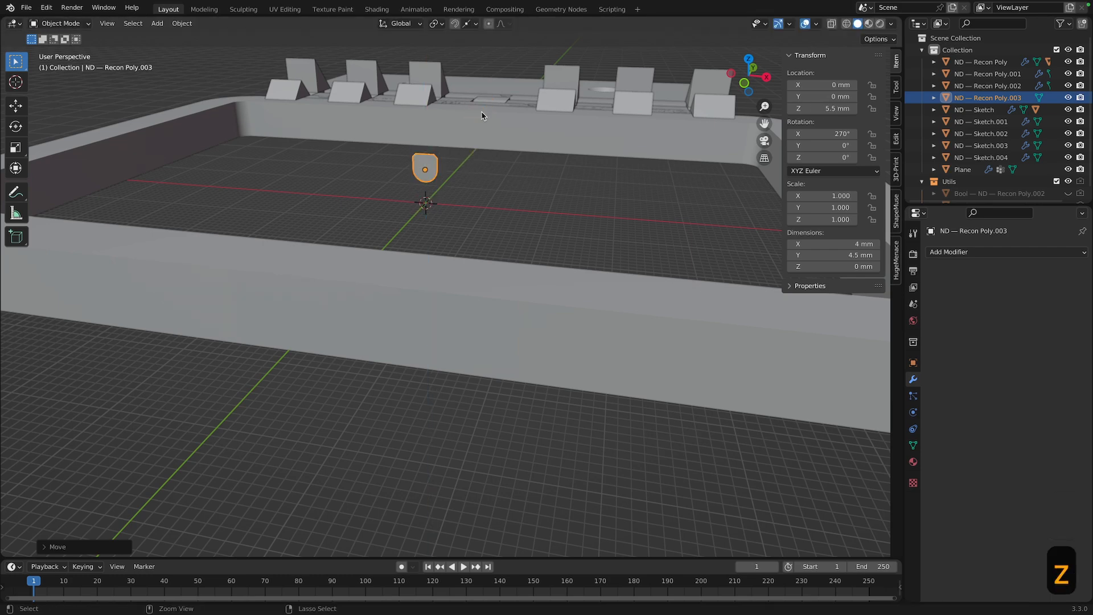
Move the arched profile along the Y axis to about 100.8 mm, just beyond the hinged plate's outer edge
{"action": "middle_click_drag", "start_coordinate": [480, 111], "coordinate": [410, 204]}
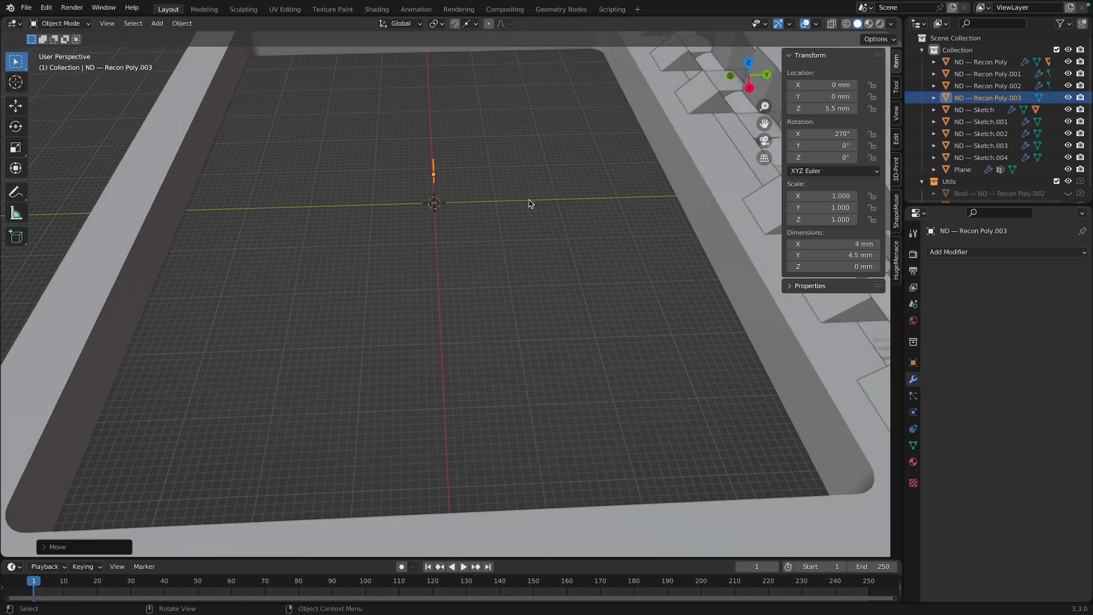
{"action": "scroll", "coordinate": [526, 204], "scroll_direction": "down", "scroll_amount": 5}
{"action": "key", "text": "g"}
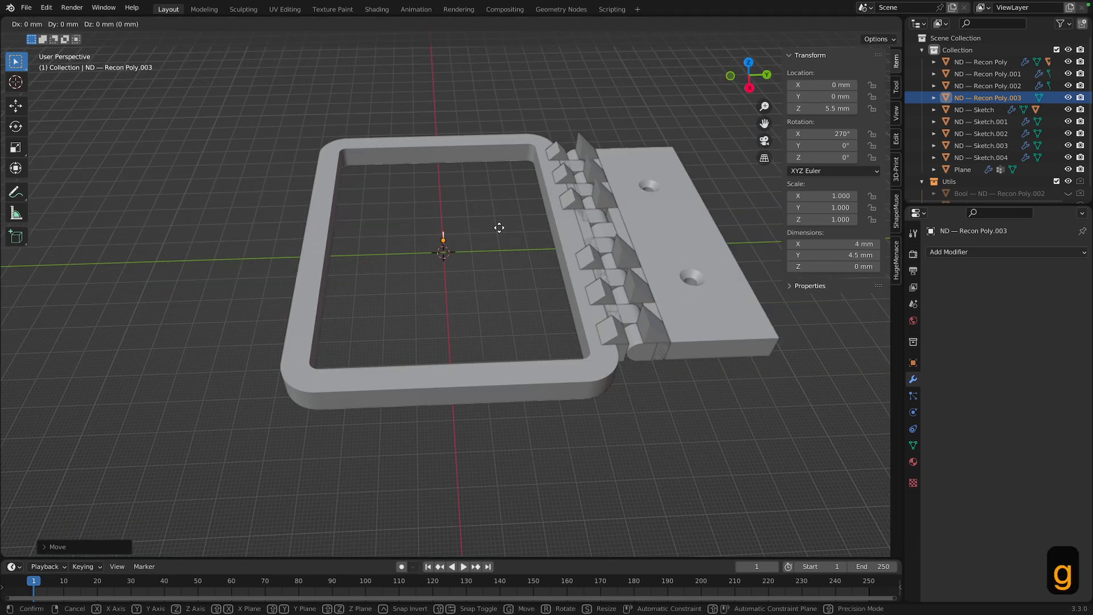
{"action": "key", "text": "y"}
{"action": "left_click", "coordinate": [788, 229]}
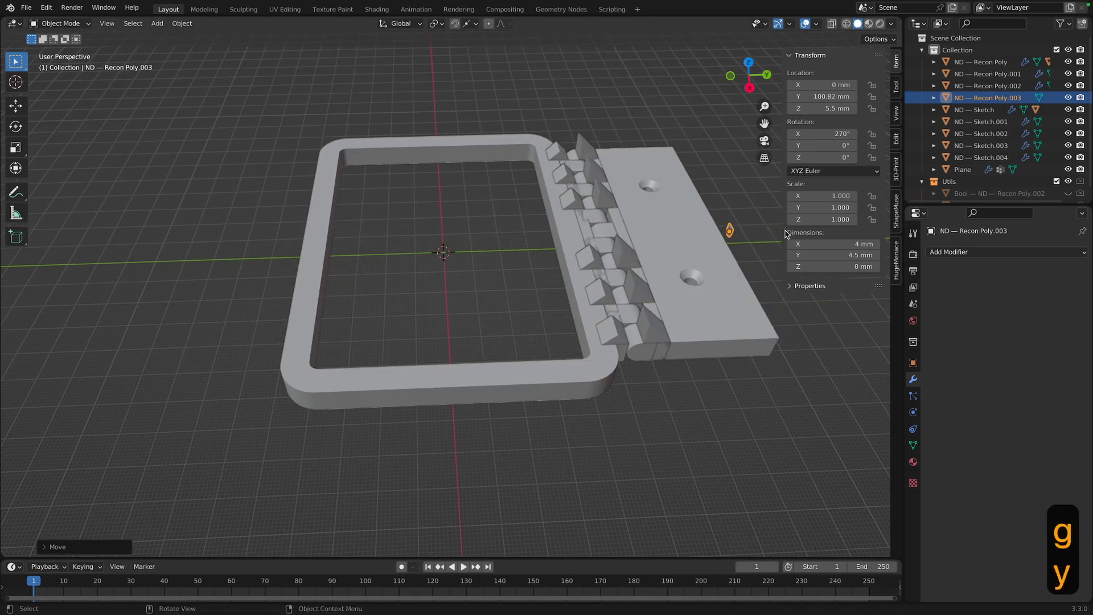
Move the arched profile back along the Y axis to snap it onto the plate's outer side face, at Y 95.75 mm
{"action": "middle_click_drag", "start_coordinate": [740, 319], "coordinate": [655, 225]}
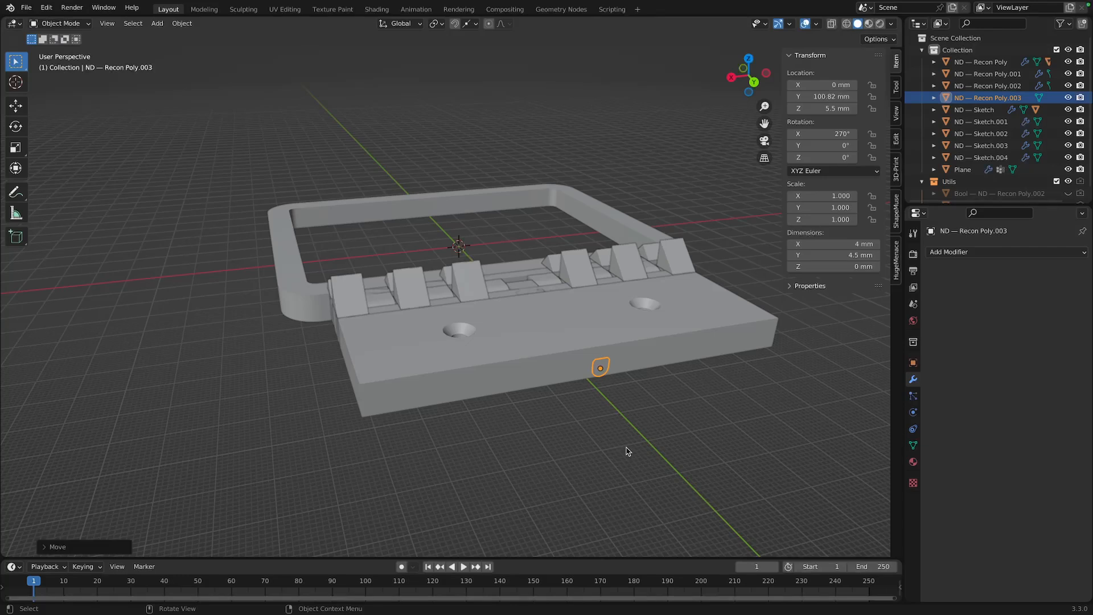
{"action": "scroll", "coordinate": [626, 451], "scroll_direction": "up", "scroll_amount": 3}
{"action": "mouse_move", "coordinate": [689, 461]}
{"action": "middle_mouse_down"}
{"action": "mouse_move", "coordinate": [710, 459]}
{"action": "mouse_move", "coordinate": [689, 455]}
{"action": "middle_mouse_up"}
{"action": "key", "text": "g"}
{"action": "key", "text": "y"}
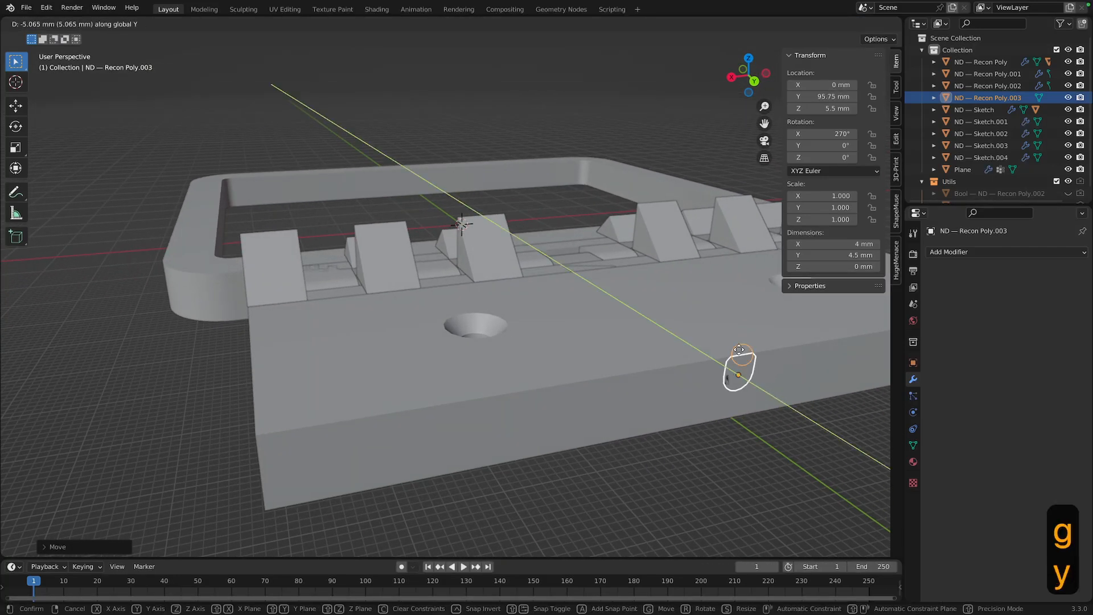
{"action": "left_click", "coordinate": [742, 474]}
Solidify the arched profile into the plate with a thickness of 28 mm and negative weighting
{"action": "scroll", "coordinate": [752, 481], "scroll_direction": "down", "scroll_amount": 4}
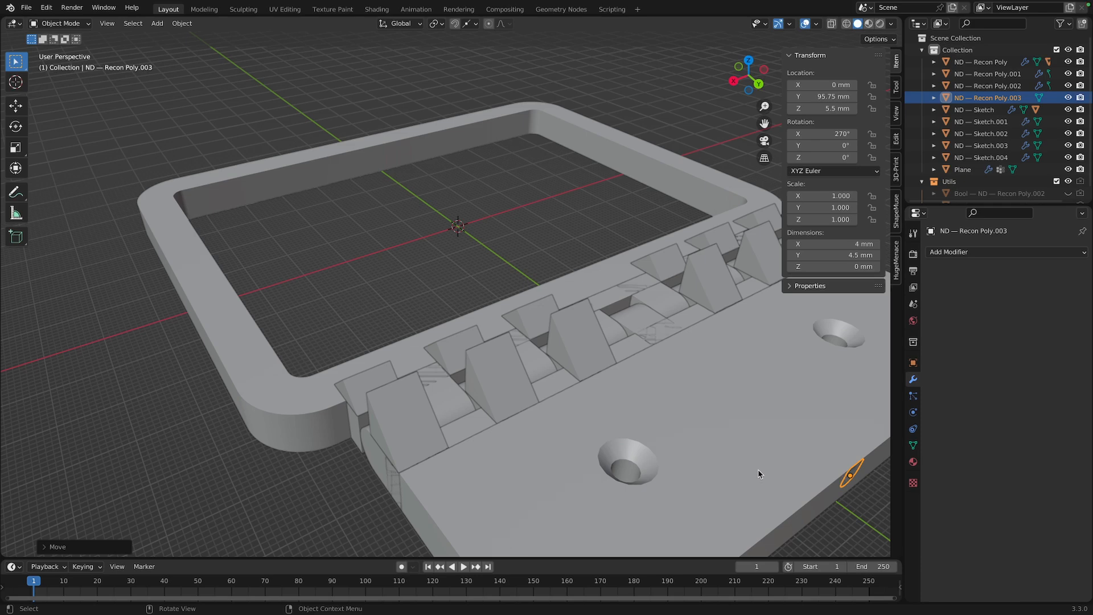
{"action": "middle_click_drag", "start_coordinate": [757, 469], "coordinate": [767, 473]}
{"action": "key", "text": "e"}
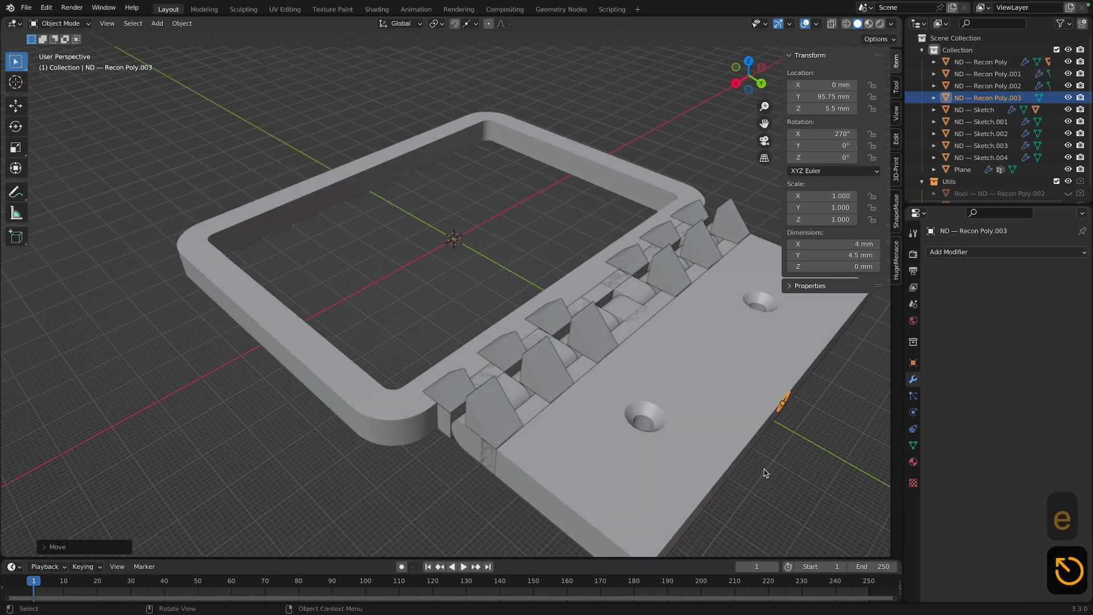
{"action": "key", "text": "f"}
{"action": "left_click", "coordinate": [766, 472]}
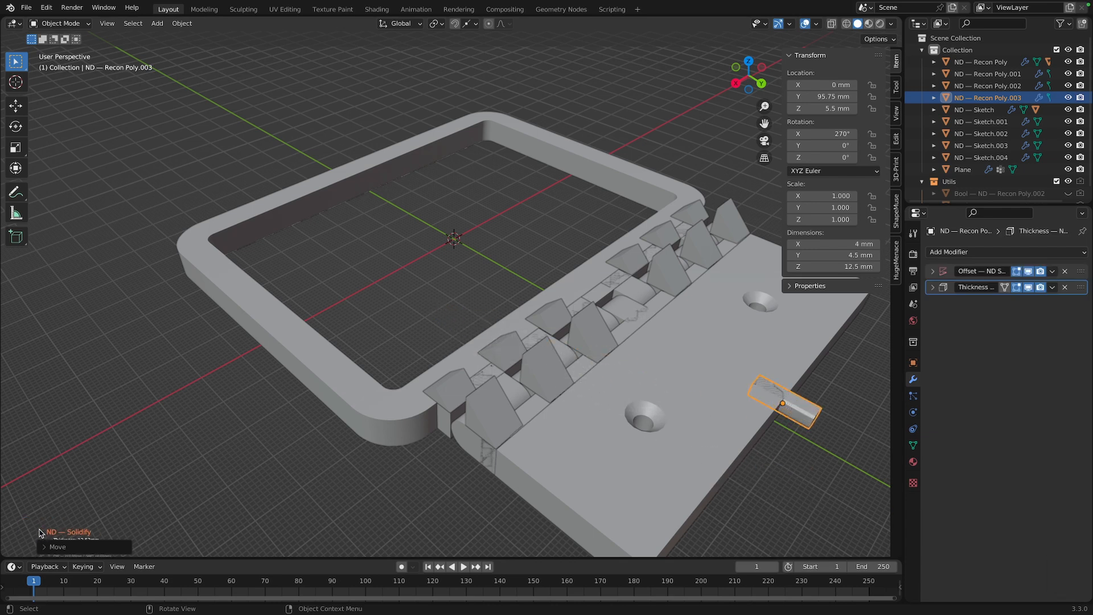
{"action": "key", "text": "w"}
{"action": "key", "text": "w"}
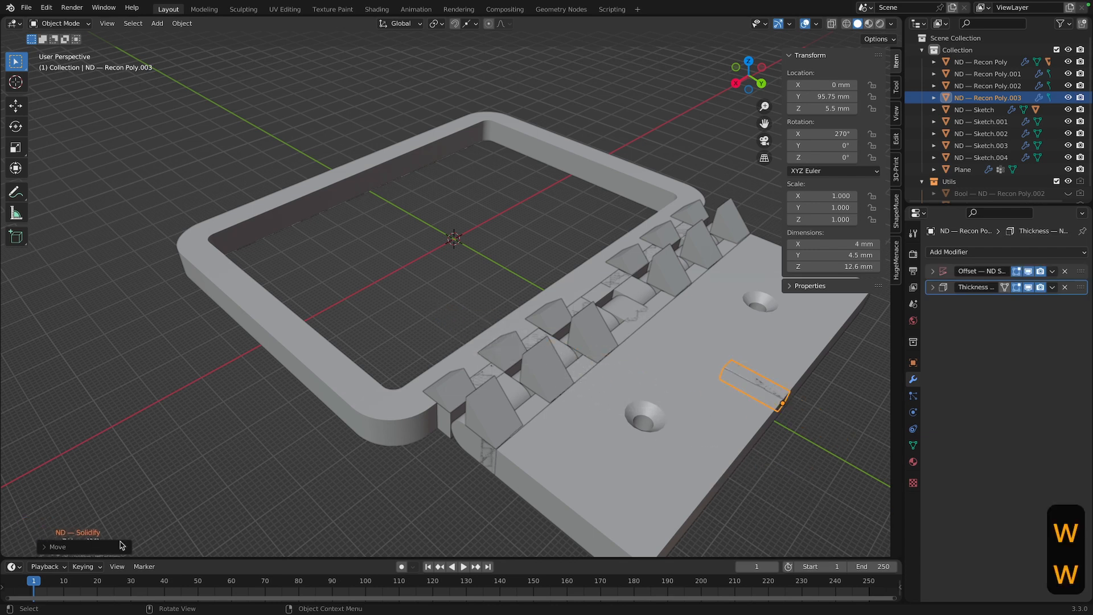
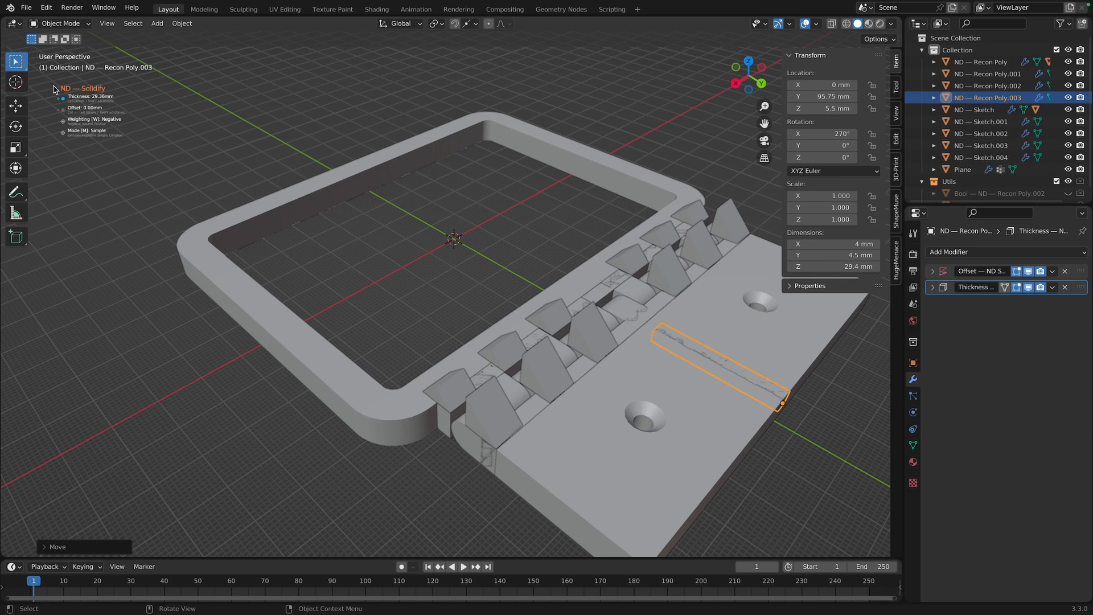
{"action": "key", "text": "BackSpace"}
{"action": "key", "text": "BackSpace"}
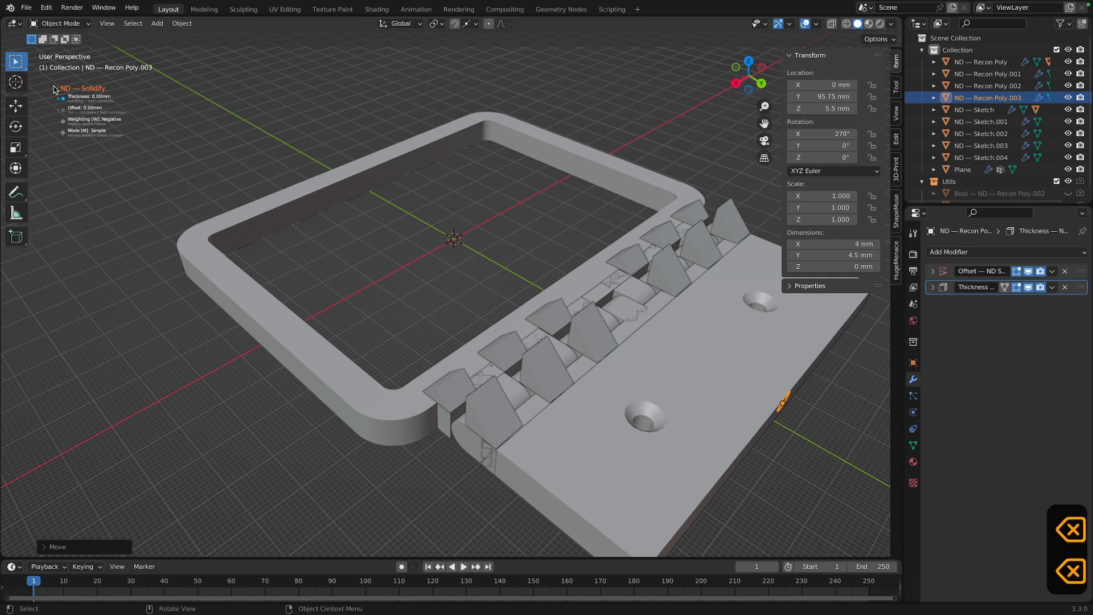
{"action": "type", "text": "28"}
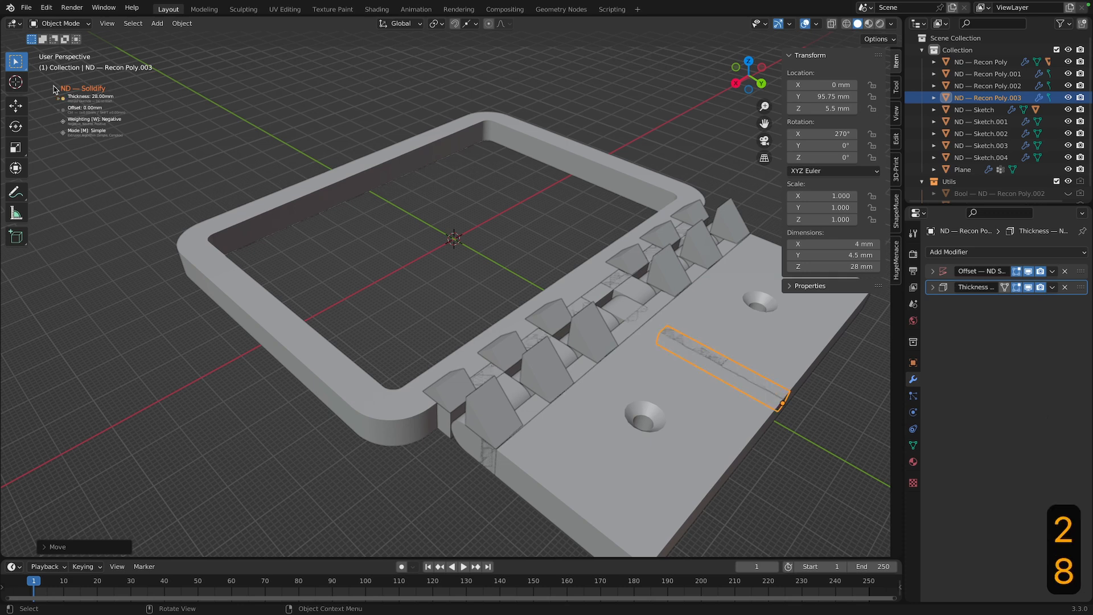
{"action": "key", "text": "Return"}
Shift the solidified bar 0.1 mm outward along the Y axis so it protrudes past the plate's side face
{"action": "key", "text": "g"}
{"action": "key", "text": "y"}
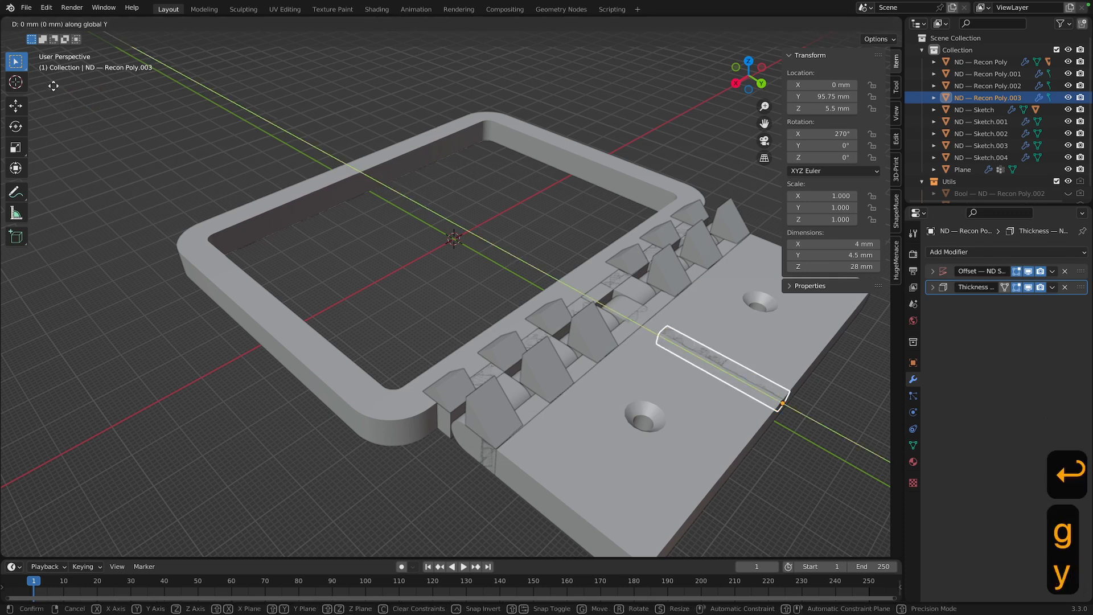
{"action": "type", "text": "0"}
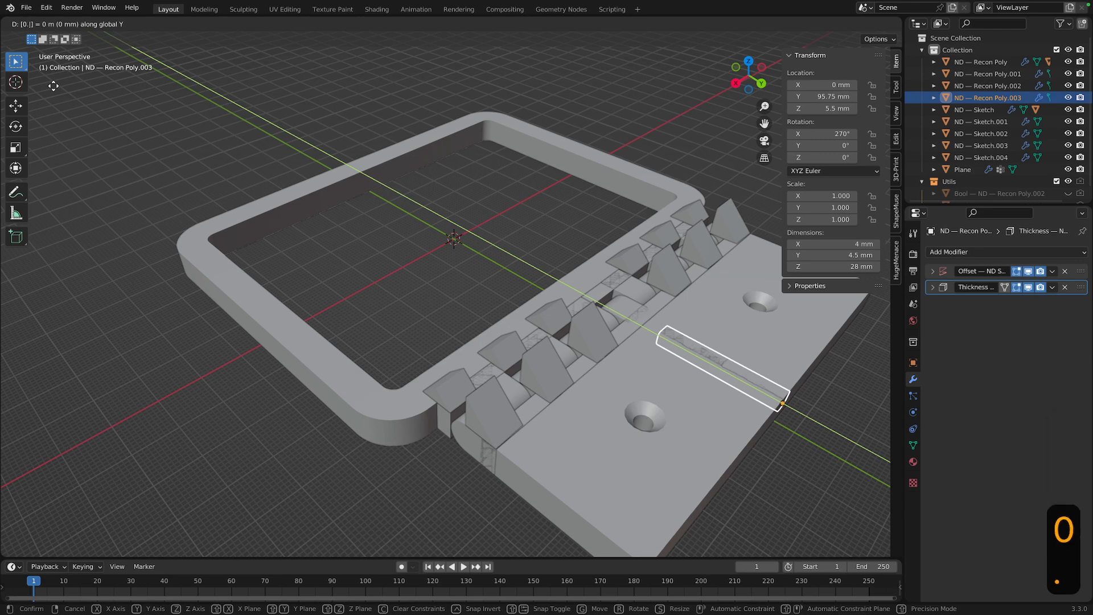
{"action": "type", "text": ".1"}
{"action": "key", "text": "Return"}
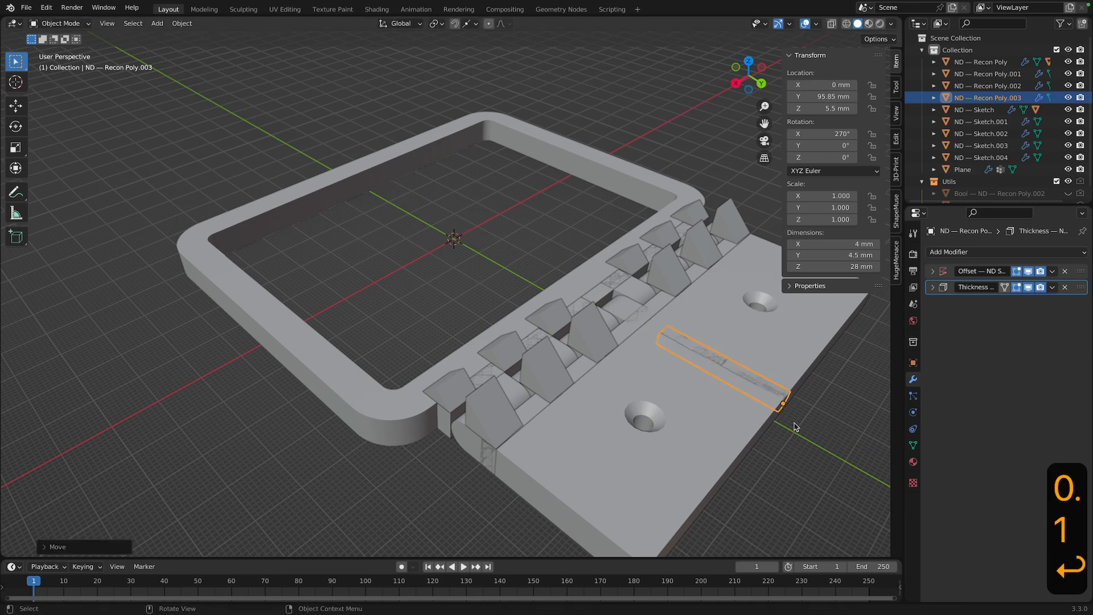
Raise the solidified bar 0.1 mm along the Z axis so it clears the plate's upper surface
{"action": "middle_click_drag", "start_coordinate": [763, 397], "coordinate": [686, 398]}
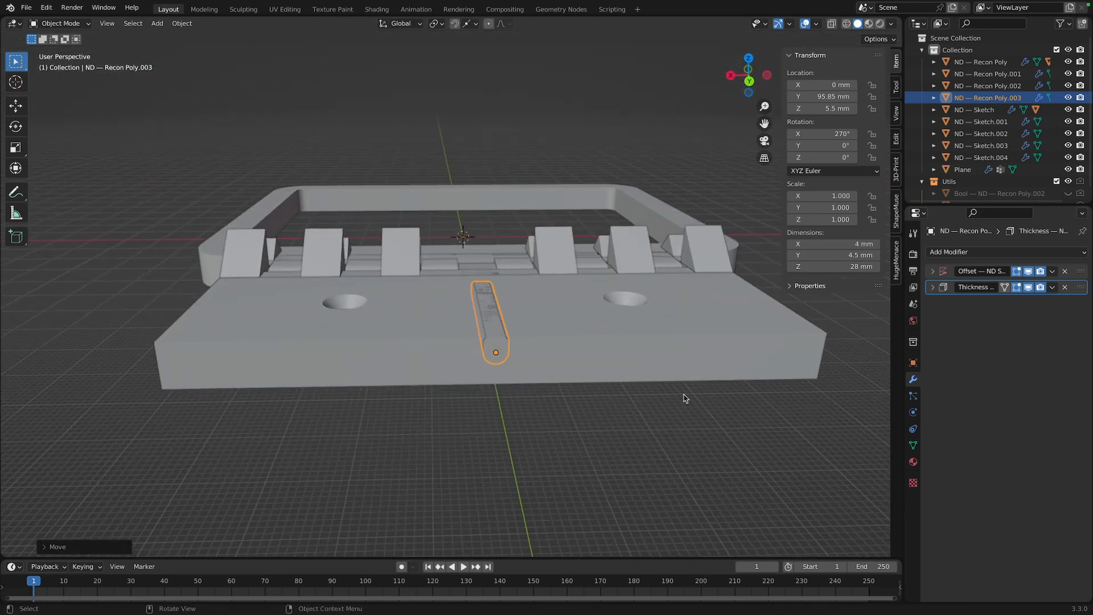
{"action": "type", "text": "gz"}
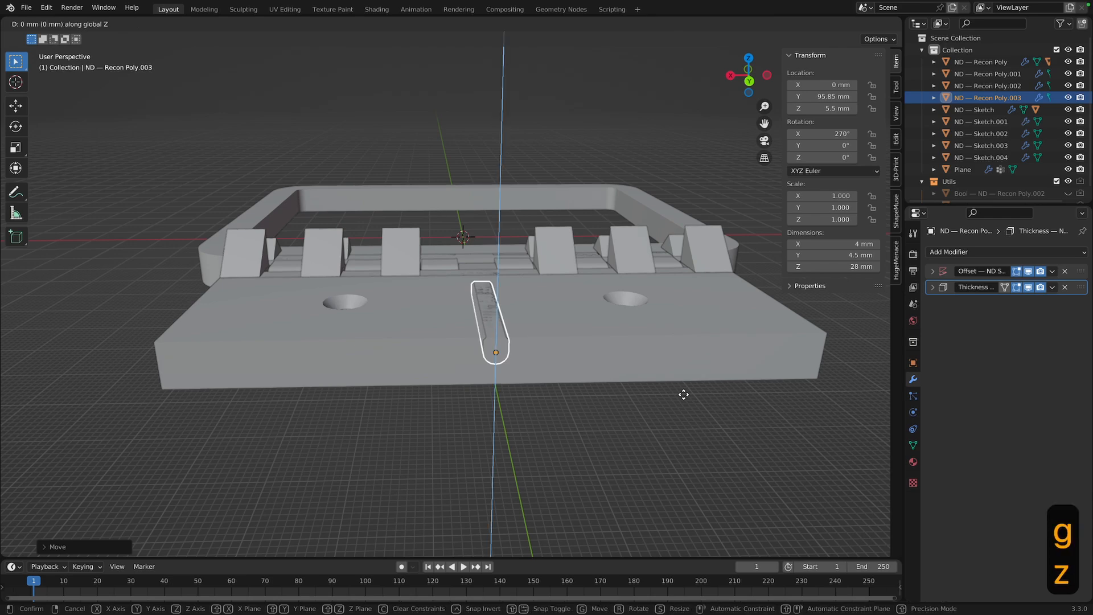
{"action": "type", "text": "0.1"}
{"action": "key", "text": "Return"}
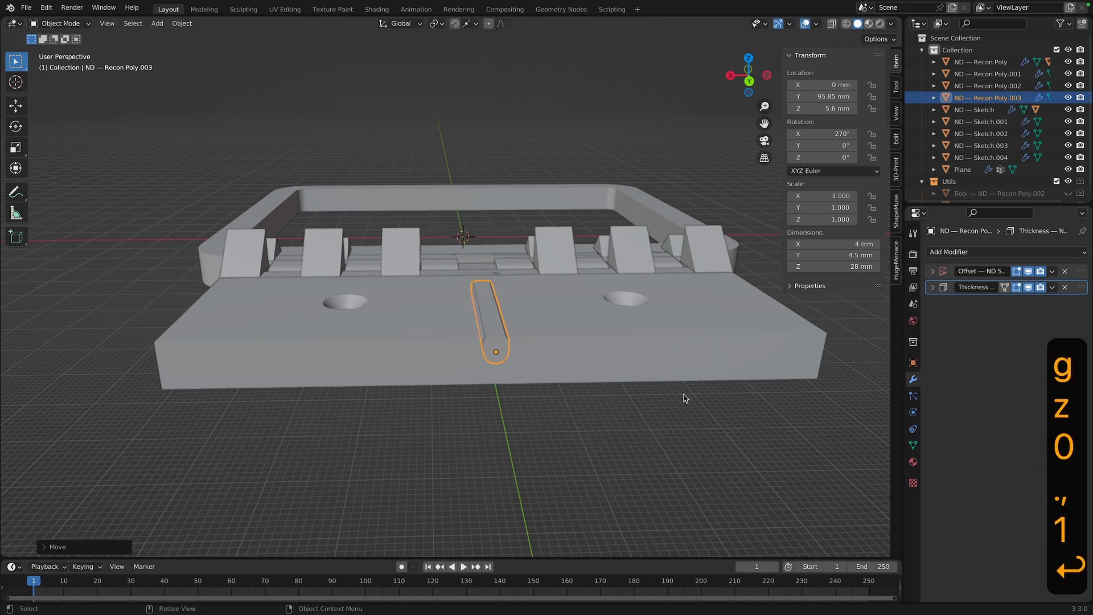
Subtract the bar from the hinged plate with a Difference boolean and hide the cutter
{"action": "middle_click_drag", "start_coordinate": [558, 437], "coordinate": [553, 442]}
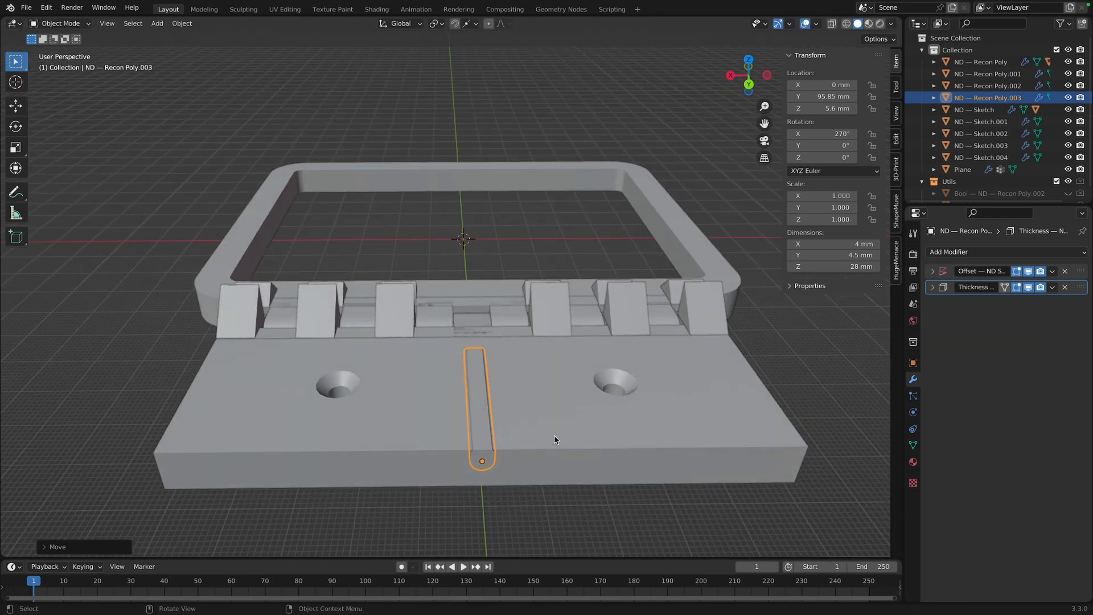
{"action": "left_click", "coordinate": [549, 432], "text": "shift"}
{"action": "key", "text": "f"}
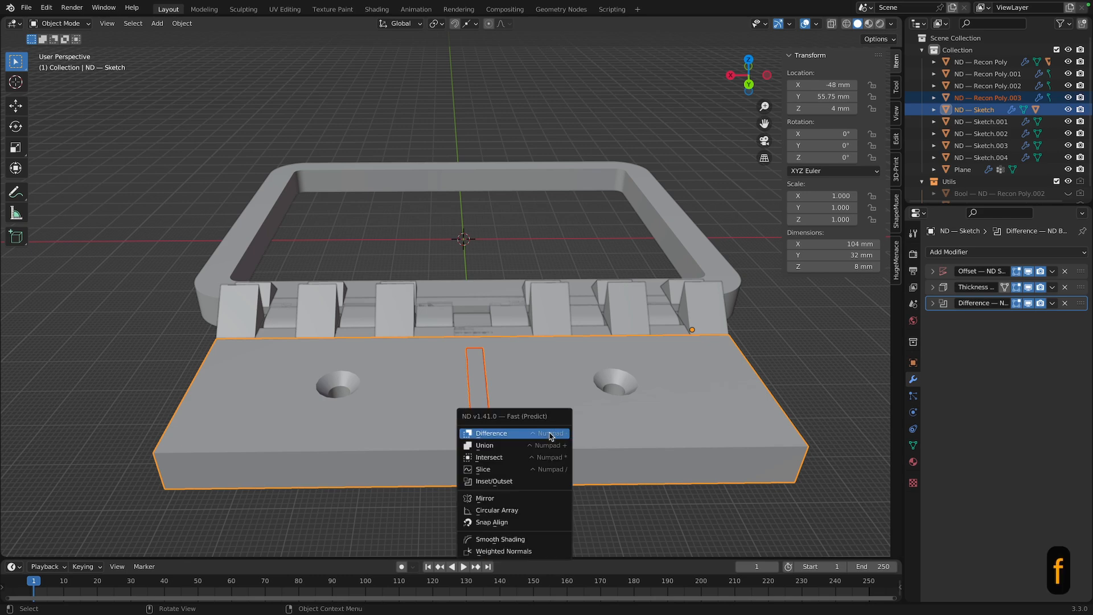
{"action": "left_click", "coordinate": [550, 435]}
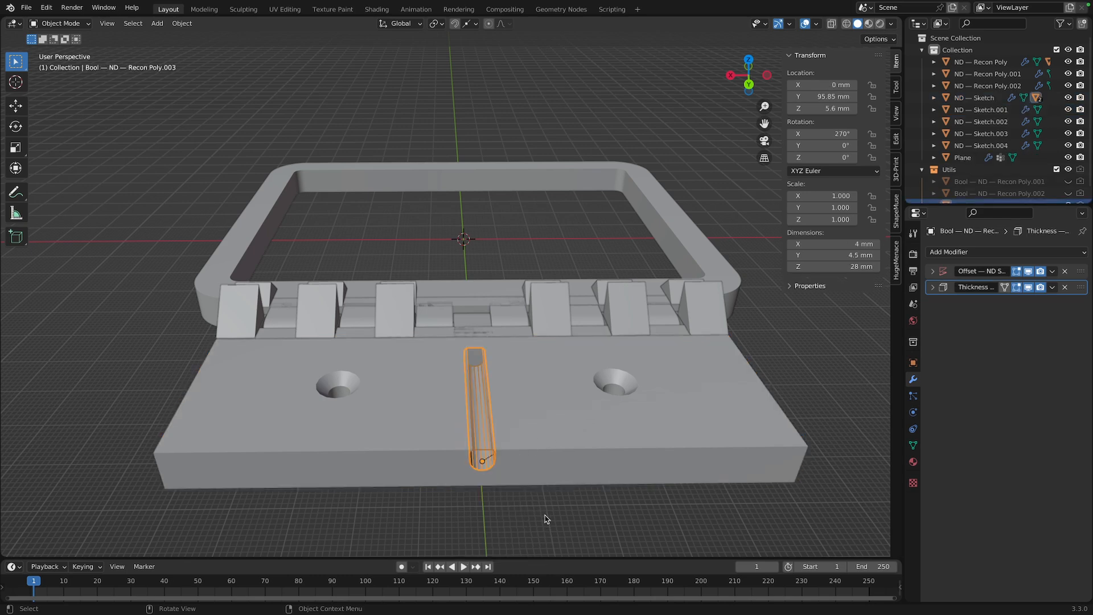
{"action": "key", "text": "h"}
Examine the groove cut into the plate, from its end opening and from around the whole model
{"action": "middle_click_drag", "start_coordinate": [520, 545], "coordinate": [518, 532]}
{"action": "scroll", "coordinate": [516, 516], "scroll_direction": "up", "scroll_amount": 8}
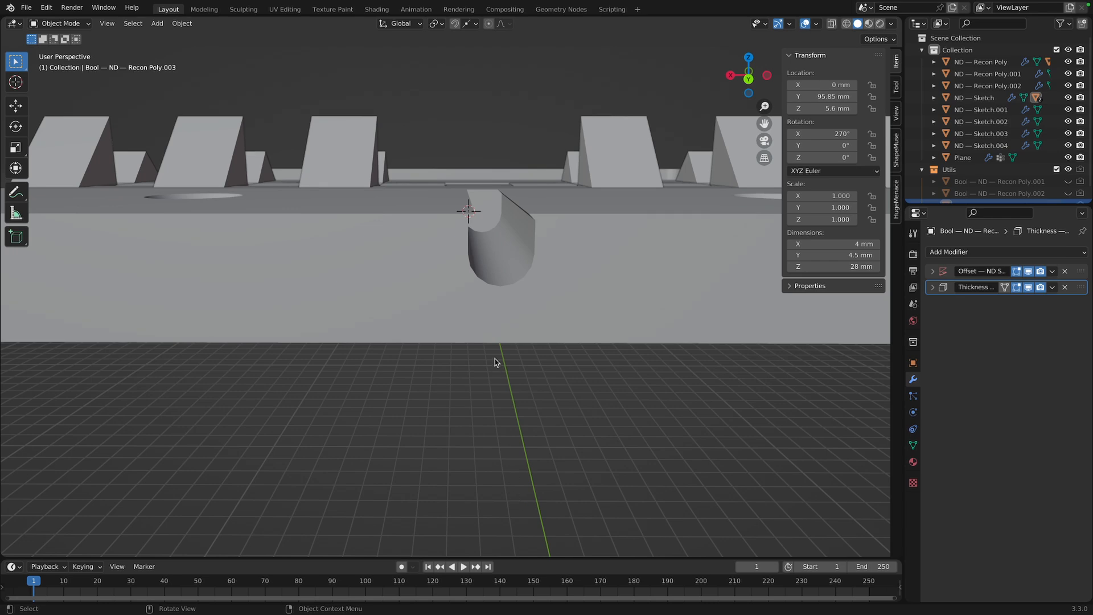
{"action": "middle_click_drag", "start_coordinate": [495, 272], "coordinate": [521, 251]}
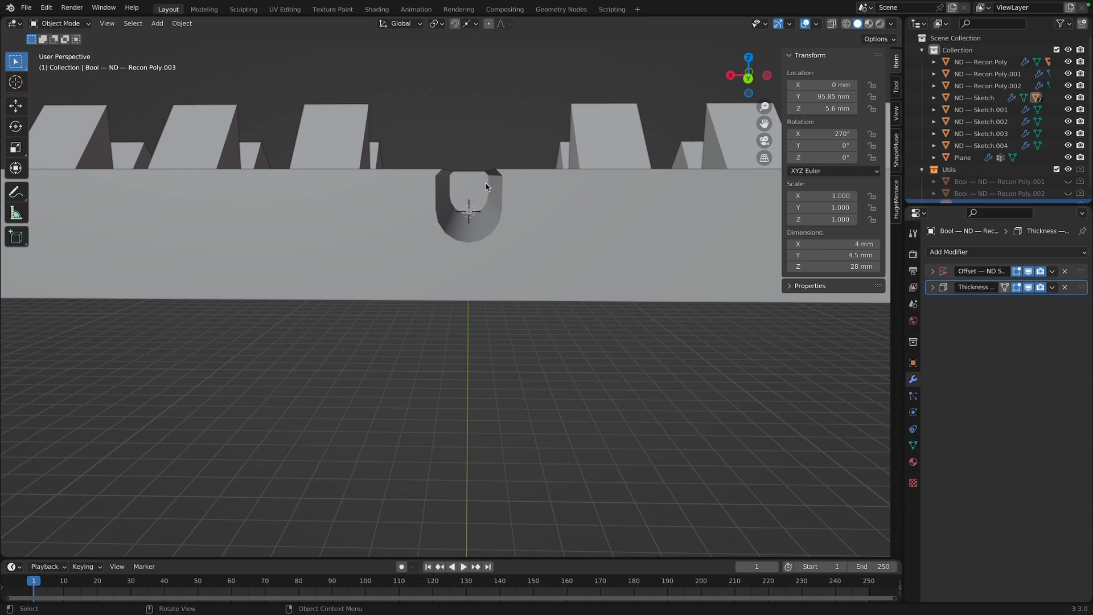
{"action": "middle_click_drag", "start_coordinate": [472, 201], "coordinate": [485, 259]}
{"action": "scroll", "coordinate": [509, 321], "scroll_direction": "down", "scroll_amount": 4}
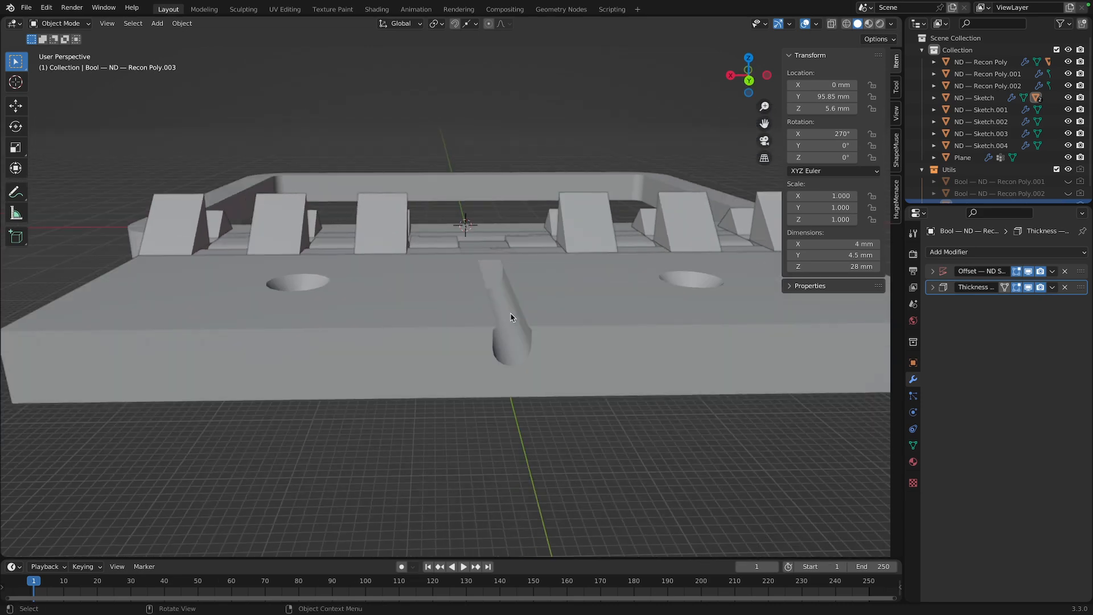
{"action": "middle_click_drag", "start_coordinate": [482, 328], "coordinate": [504, 343]}
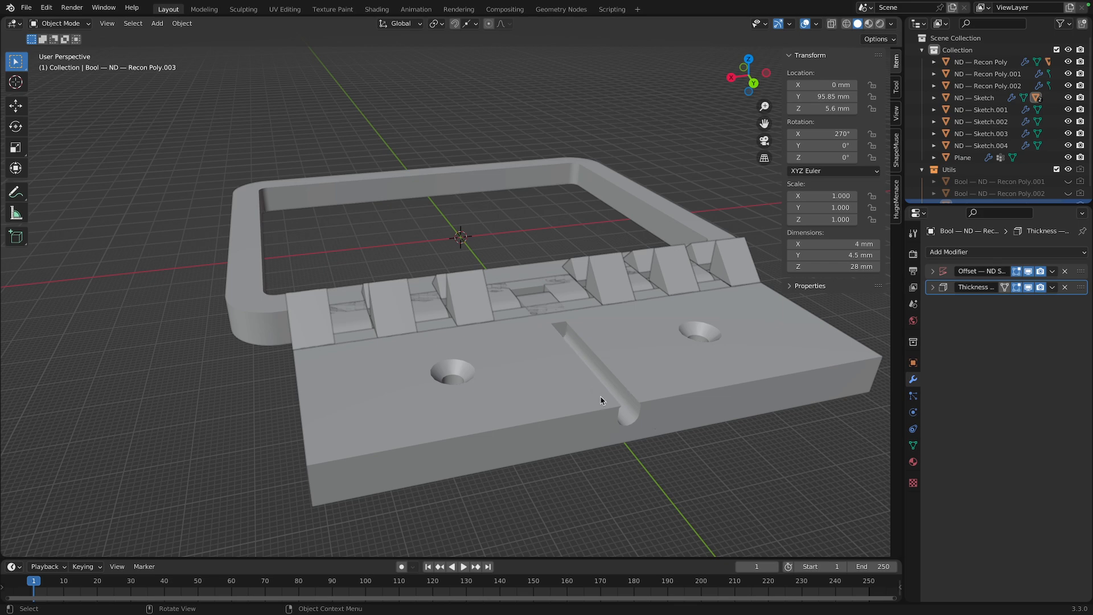
{"action": "middle_click_drag", "start_coordinate": [526, 392], "coordinate": [595, 408]}
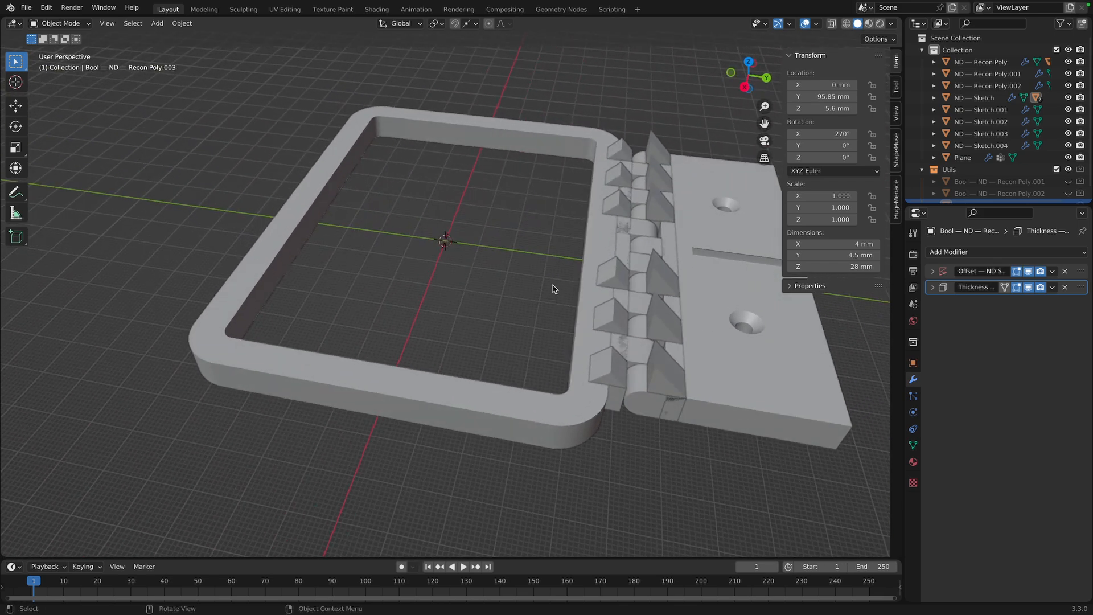
{"action": "middle_click_drag", "start_coordinate": [552, 288], "coordinate": [445, 281]}
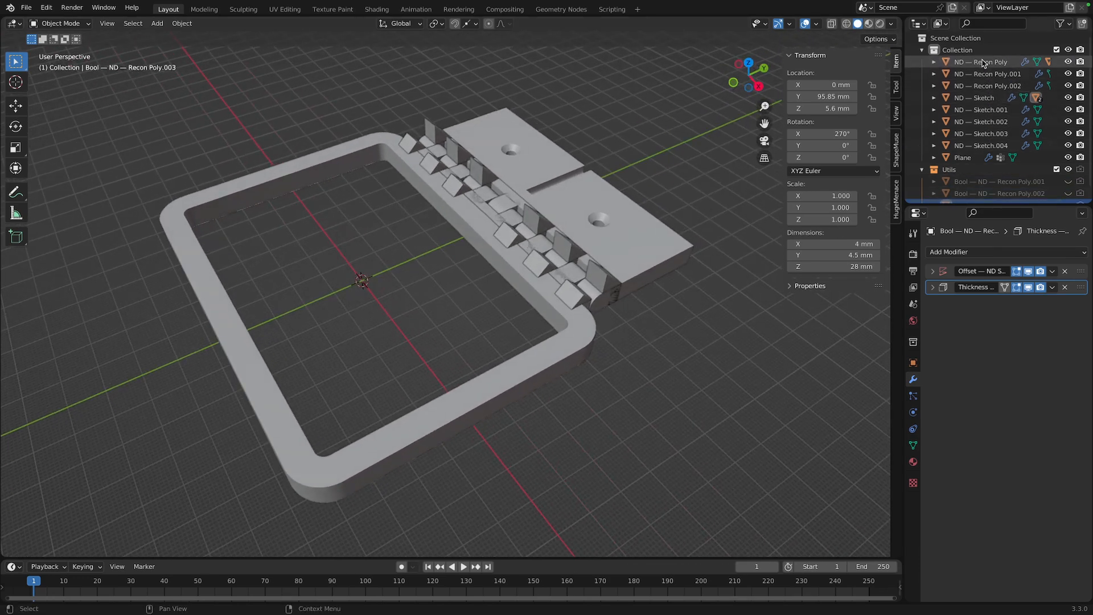
Select ND — Recon Poly and the objects ND — Sketch.001 to ND — Sketch.004 to locate them in the model, and clear the selection
{"action": "left_click", "coordinate": [990, 86]}
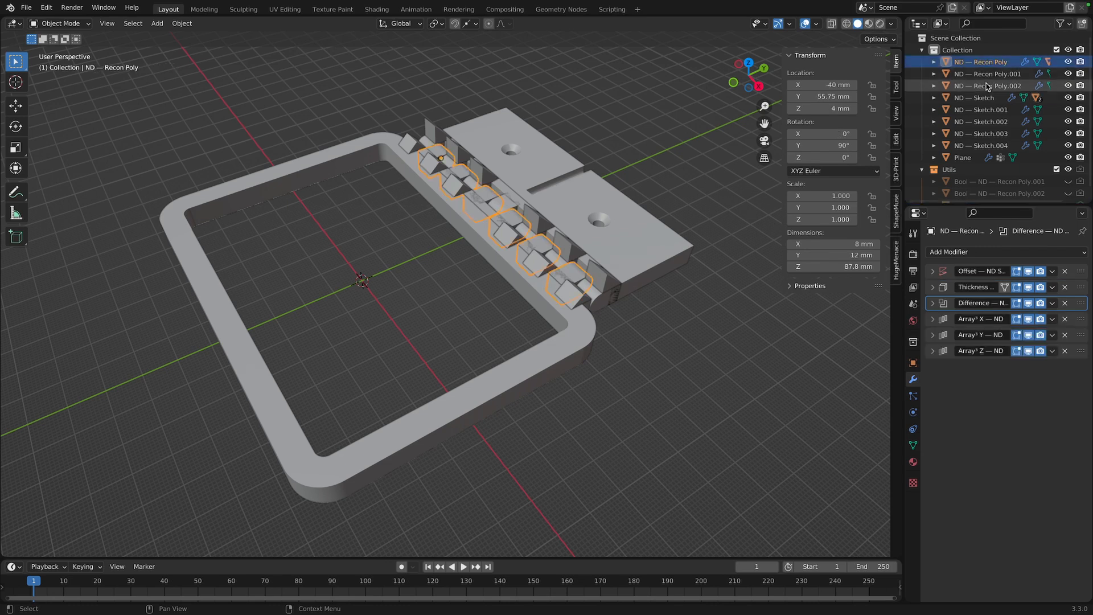
{"action": "left_click", "coordinate": [987, 110]}
{"action": "left_click", "coordinate": [989, 145], "text": "shift"}
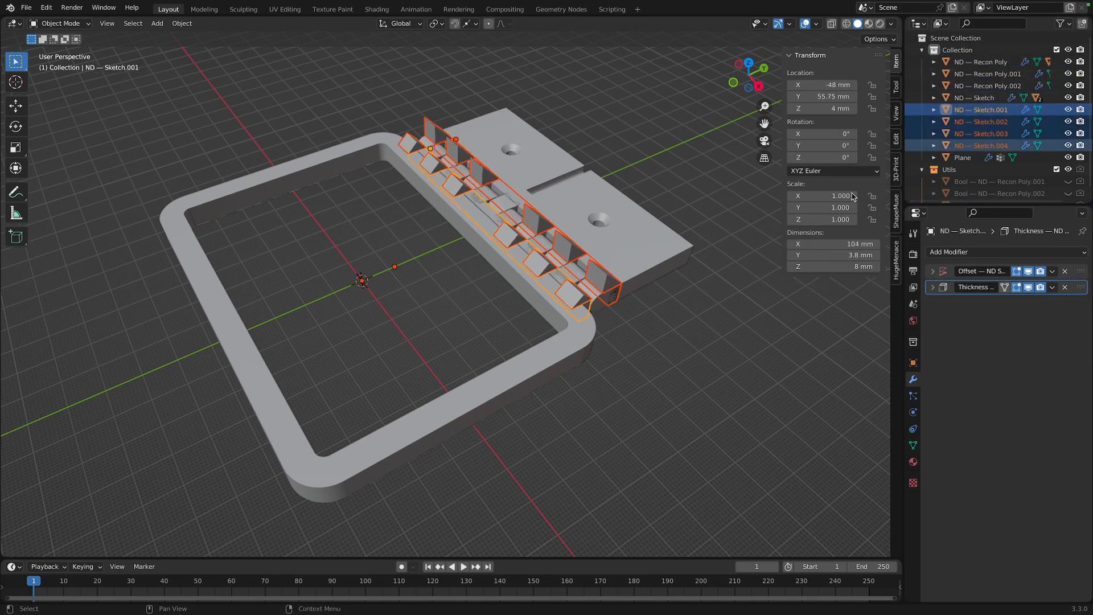
{"action": "left_click", "coordinate": [704, 365]}
{"action": "mouse_move", "coordinate": [708, 341]}
{"action": "middle_mouse_down"}
{"action": "mouse_move", "coordinate": [675, 344]}
{"action": "mouse_move", "coordinate": [657, 292]}
{"action": "middle_mouse_up"}
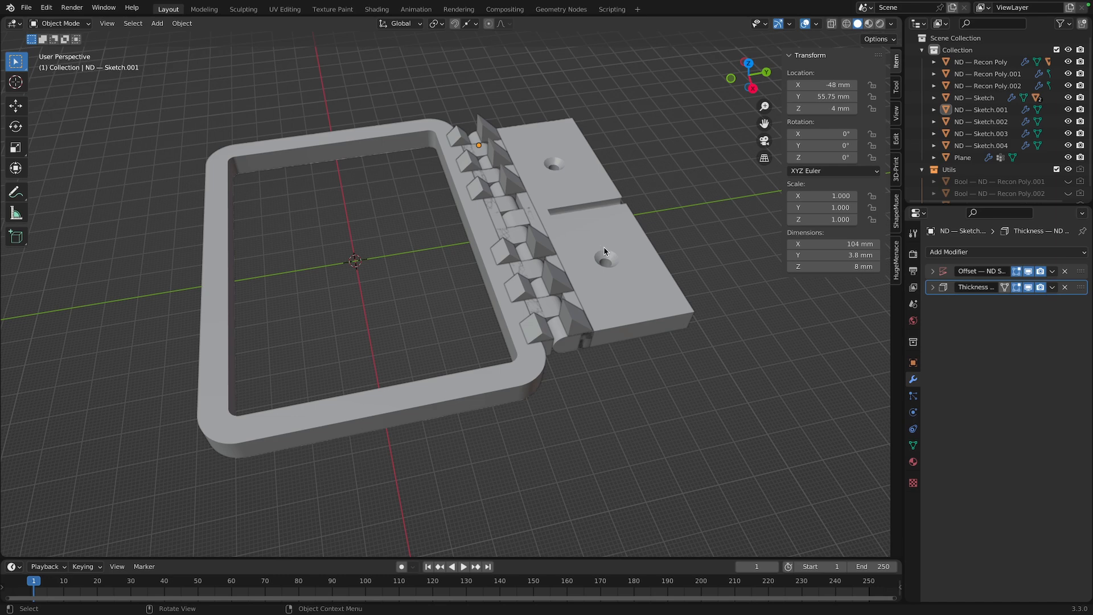
{"action": "mouse_move", "coordinate": [355, 252]}
{"action": "middle_mouse_down"}
{"action": "mouse_move", "coordinate": [381, 239]}
{"action": "mouse_move", "coordinate": [374, 259]}
{"action": "middle_mouse_up"}
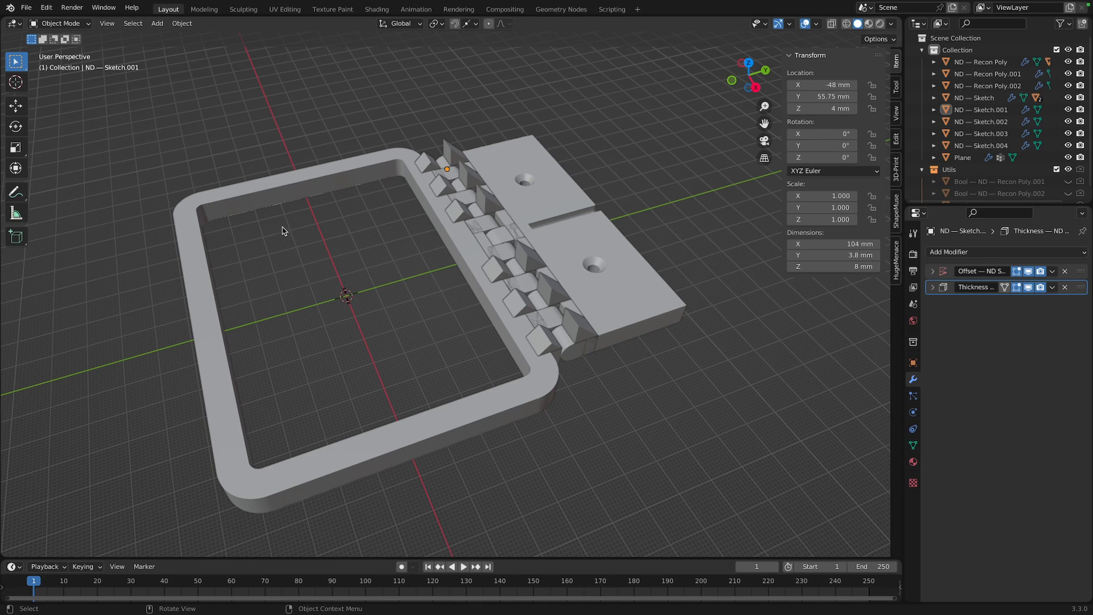
{"action": "left_click", "coordinate": [26, 7]}
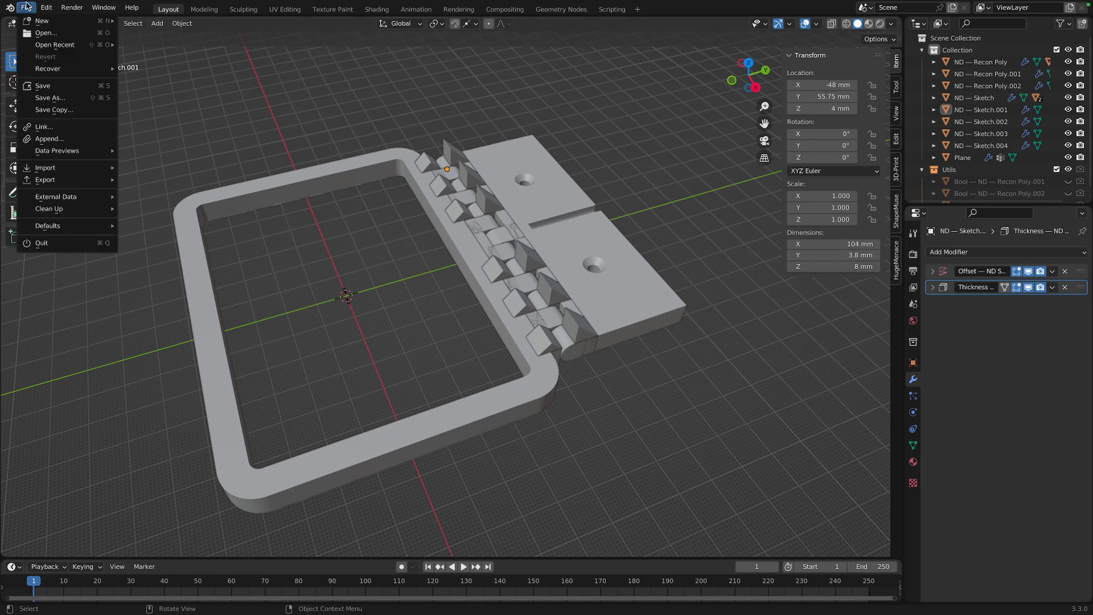
{"action": "mouse_move", "coordinate": [68, 181]}
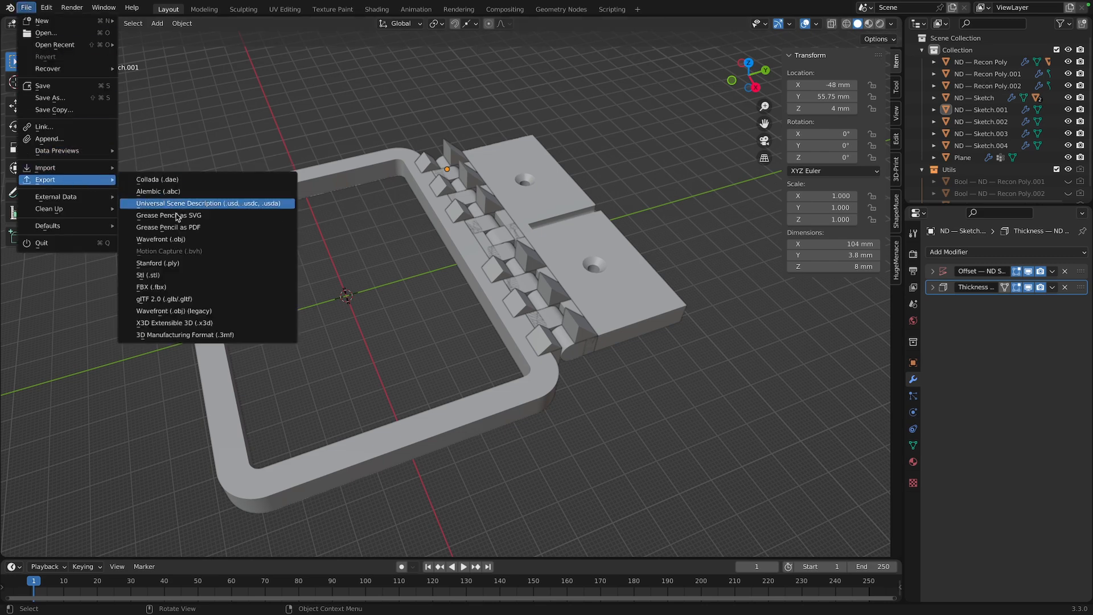
{"action": "left_click", "coordinate": [183, 279]}
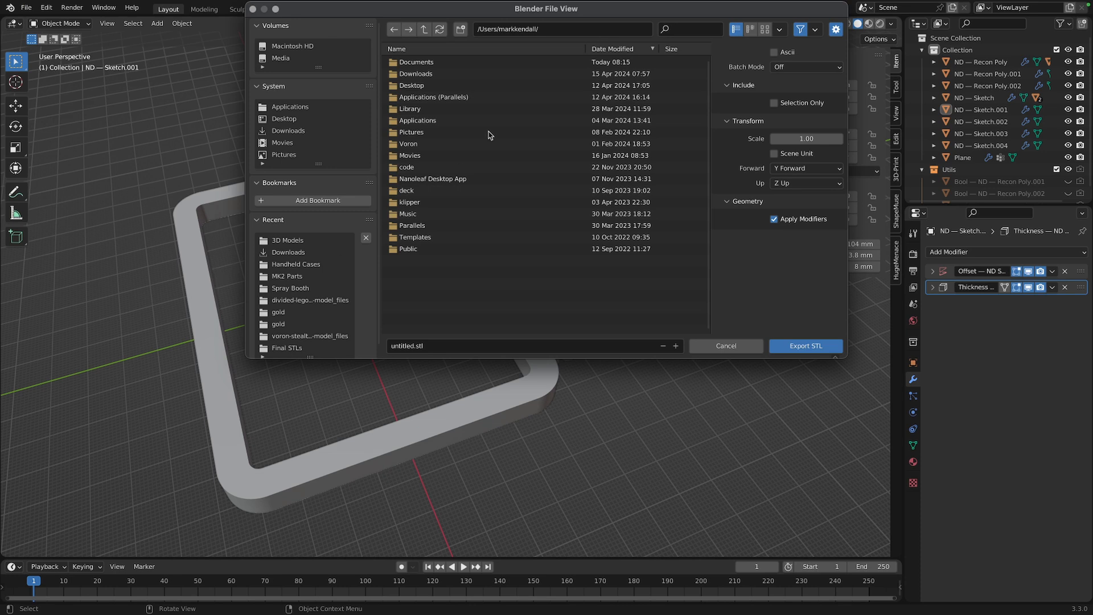
{"action": "left_click_drag", "start_coordinate": [544, 8], "coordinate": [492, 78]}
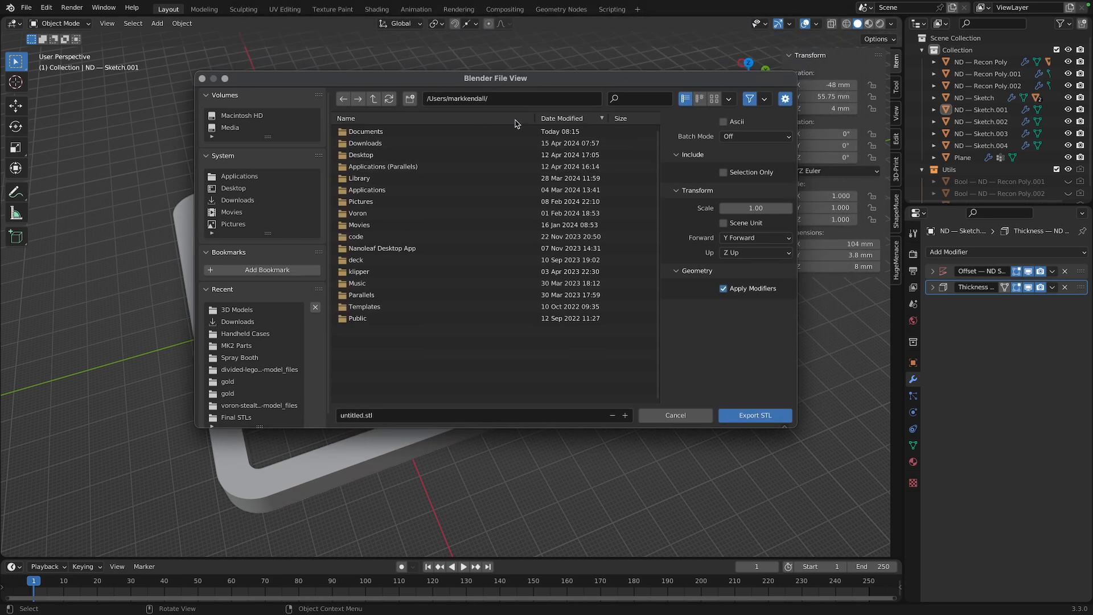
{"action": "left_click", "coordinate": [732, 176]}
{"action": "left_click", "coordinate": [683, 416]}
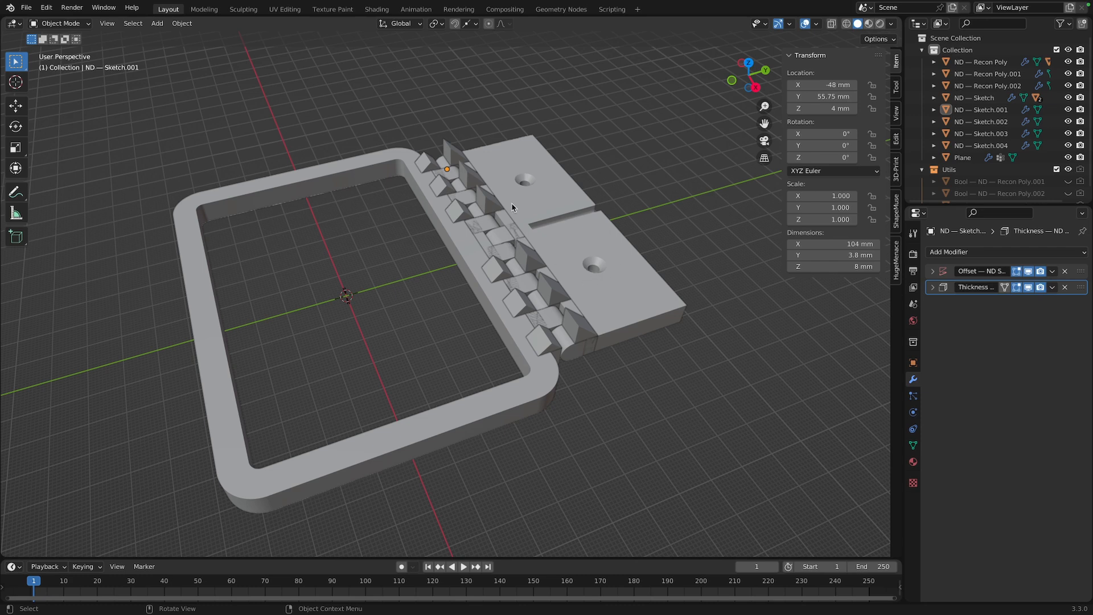
Select every visible object, set up an STL export limited to the selection, and cancel the export dialog
{"action": "scroll", "coordinate": [990, 180], "scroll_direction": "down", "scroll_amount": 2}
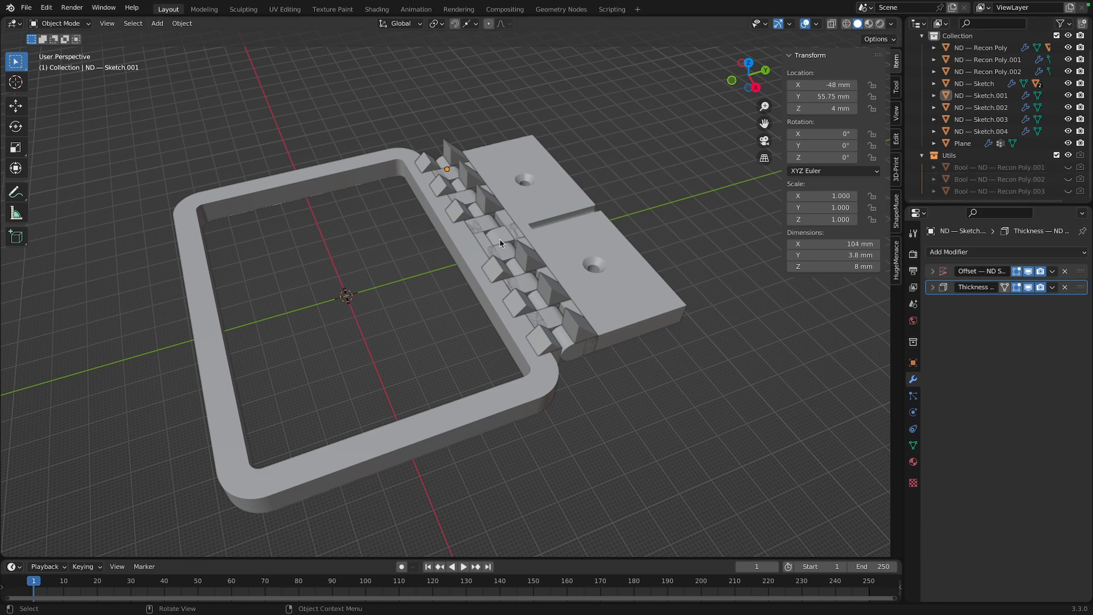
{"action": "key", "text": "a"}
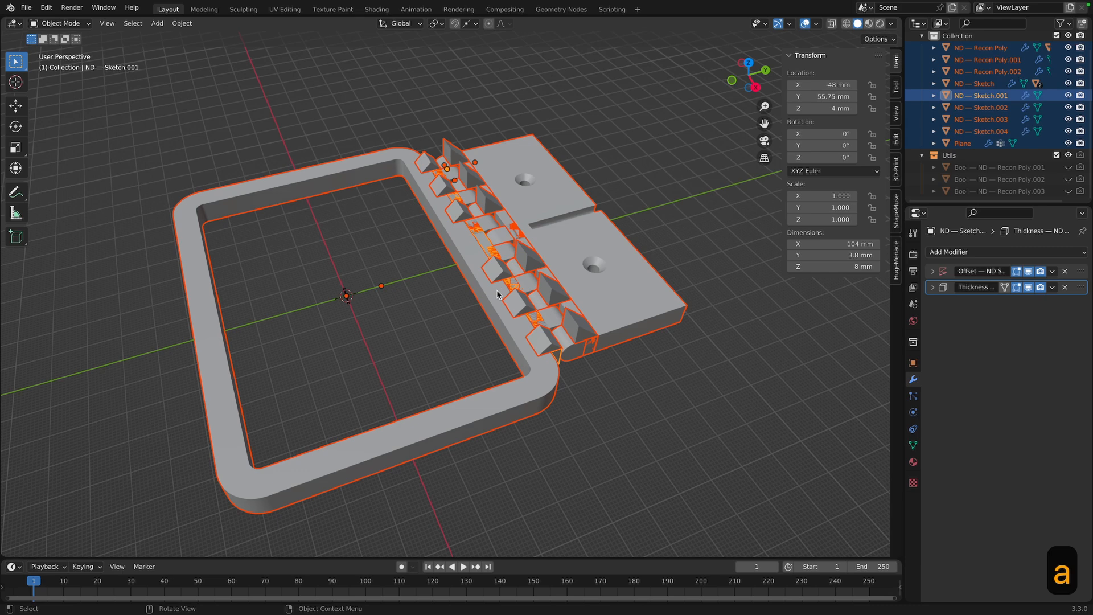
{"action": "left_click", "coordinate": [26, 8]}
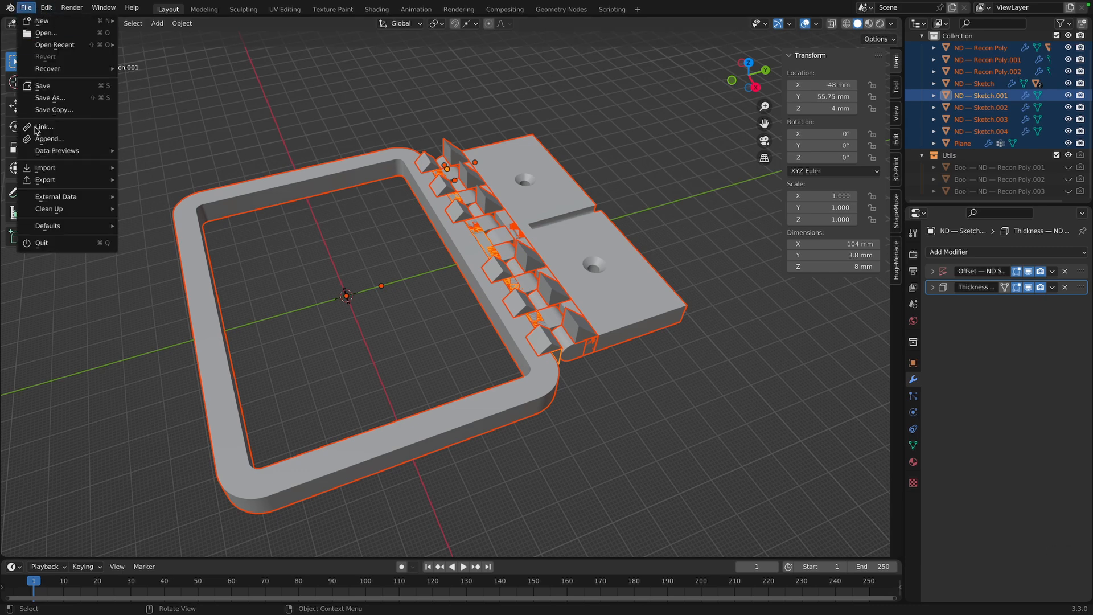
{"action": "mouse_move", "coordinate": [61, 181]}
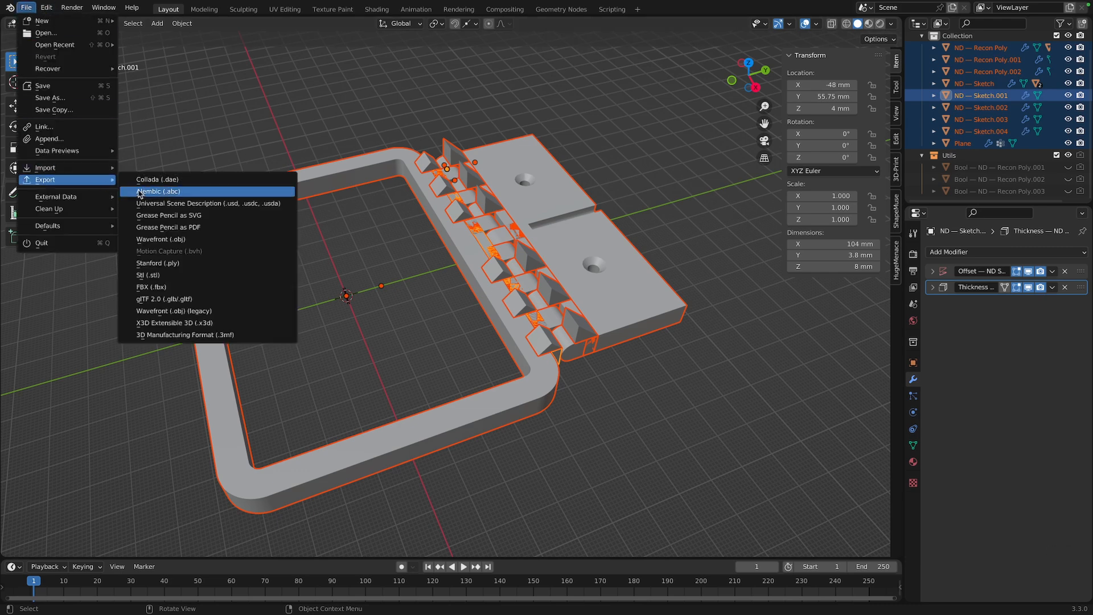
{"action": "left_click", "coordinate": [159, 277]}
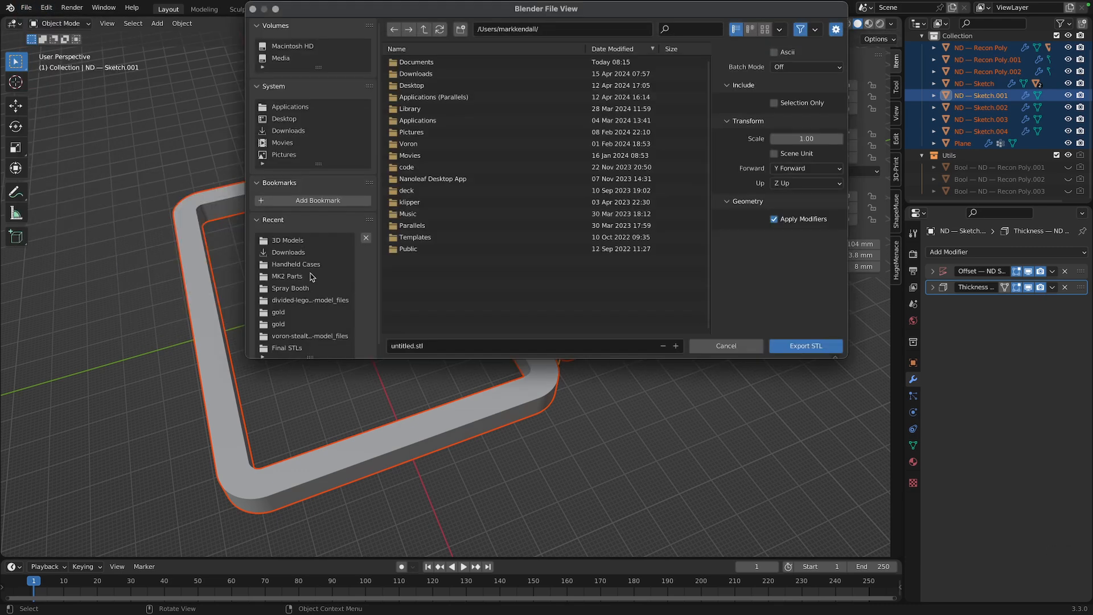
{"action": "left_click", "coordinate": [773, 104]}
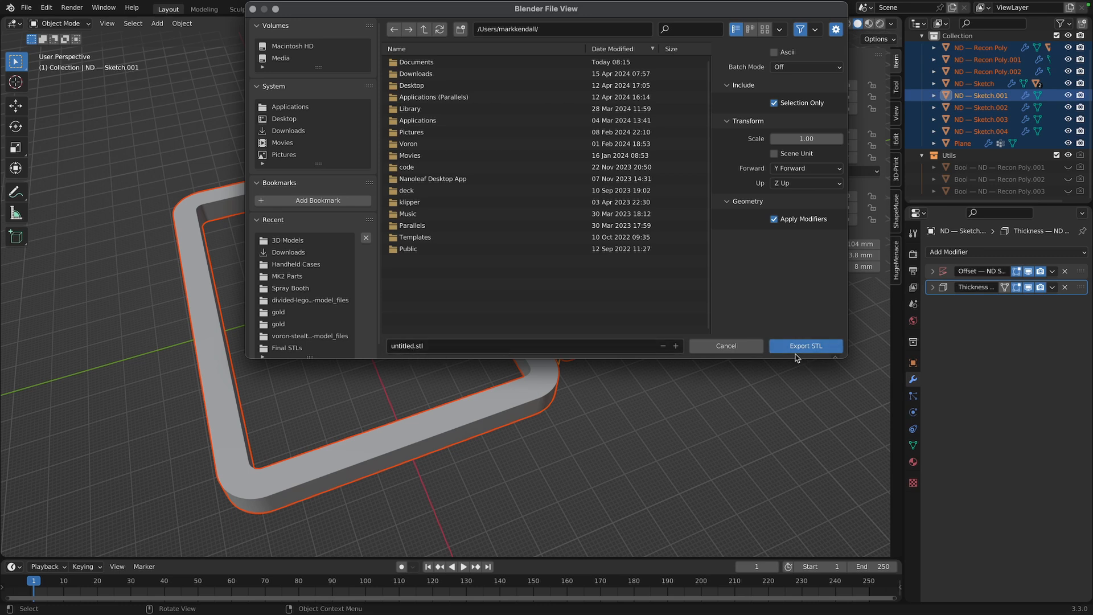
{"action": "left_click", "coordinate": [726, 346]}
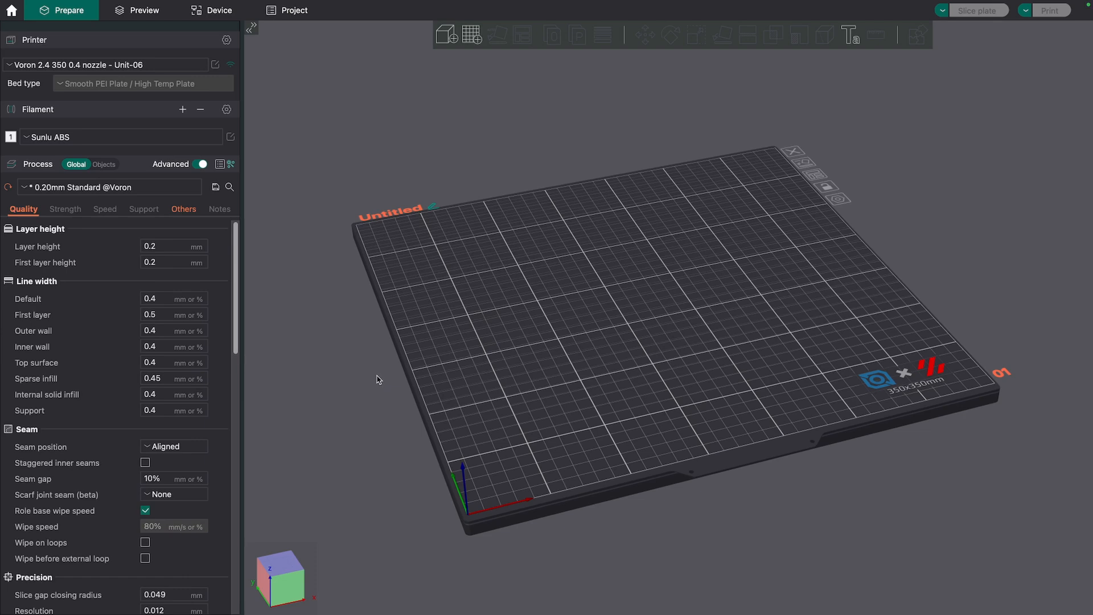
Switch to Orca Slicer and load Under Desk Stream Deck Mount v2.stl onto the empty build plate
{"action": "left_click_drag", "start_coordinate": [370, 372], "coordinate": [370, 374]}
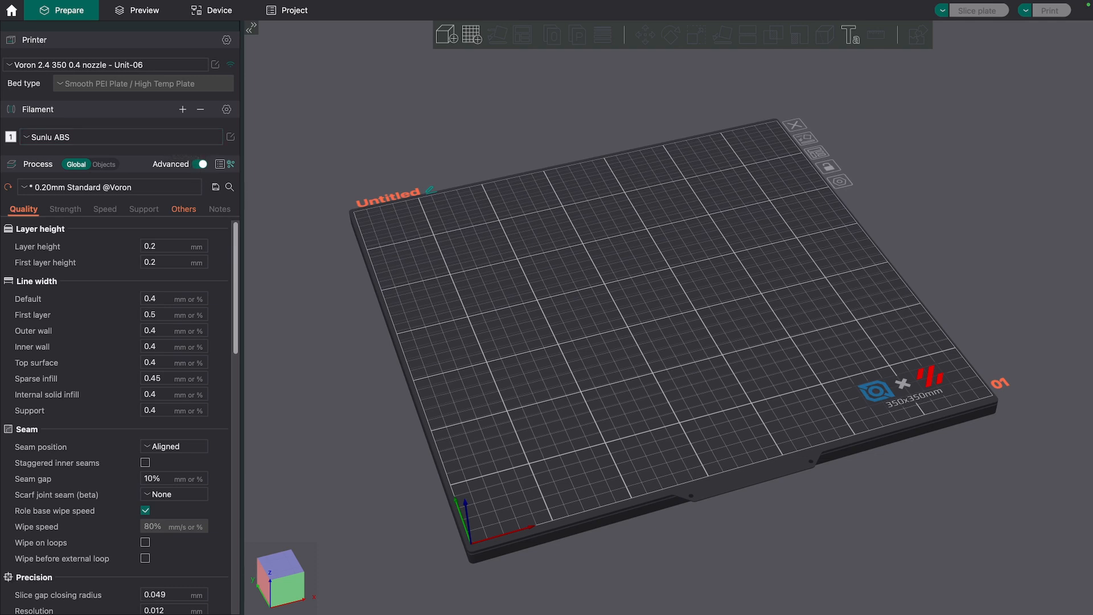
{"action": "left_click_drag", "start_coordinate": [268, 314], "coordinate": [725, 327]}
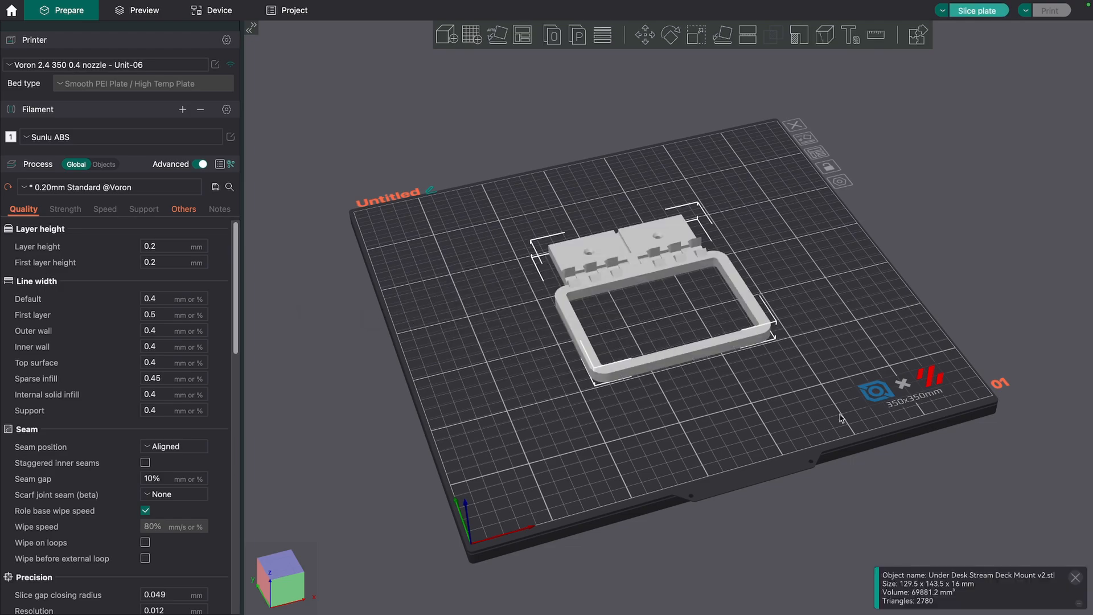
{"action": "left_click_drag", "start_coordinate": [832, 410], "coordinate": [796, 412]}
{"action": "scroll", "coordinate": [799, 420], "scroll_direction": "up", "scroll_amount": 3}
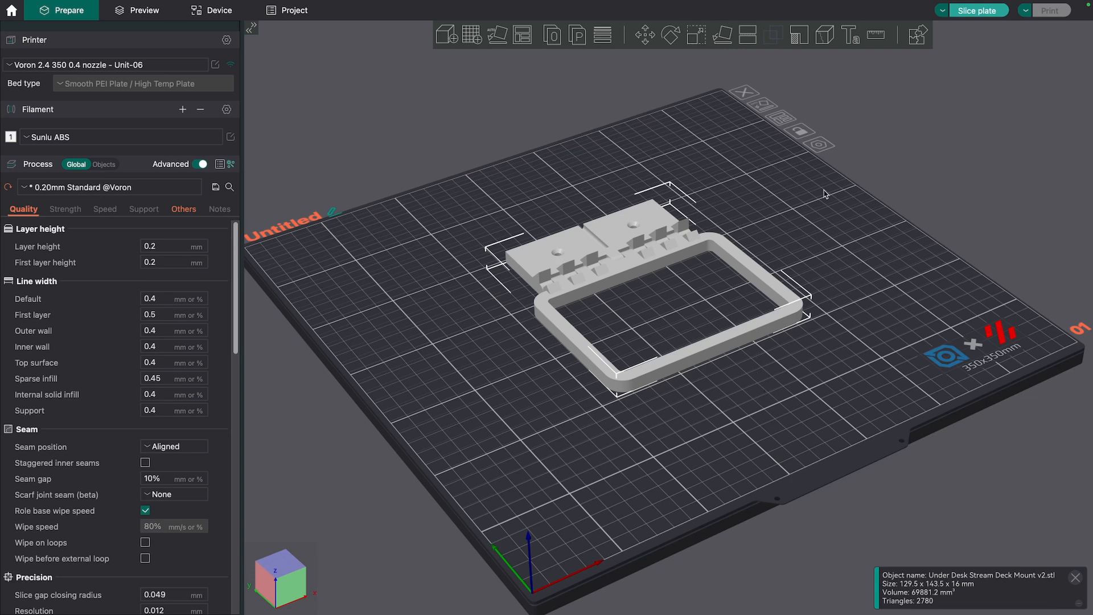
Slice the plate, dismiss the completion notice, and examine the sliced model around its hinge and wedge stops
{"action": "left_click", "coordinate": [978, 11]}
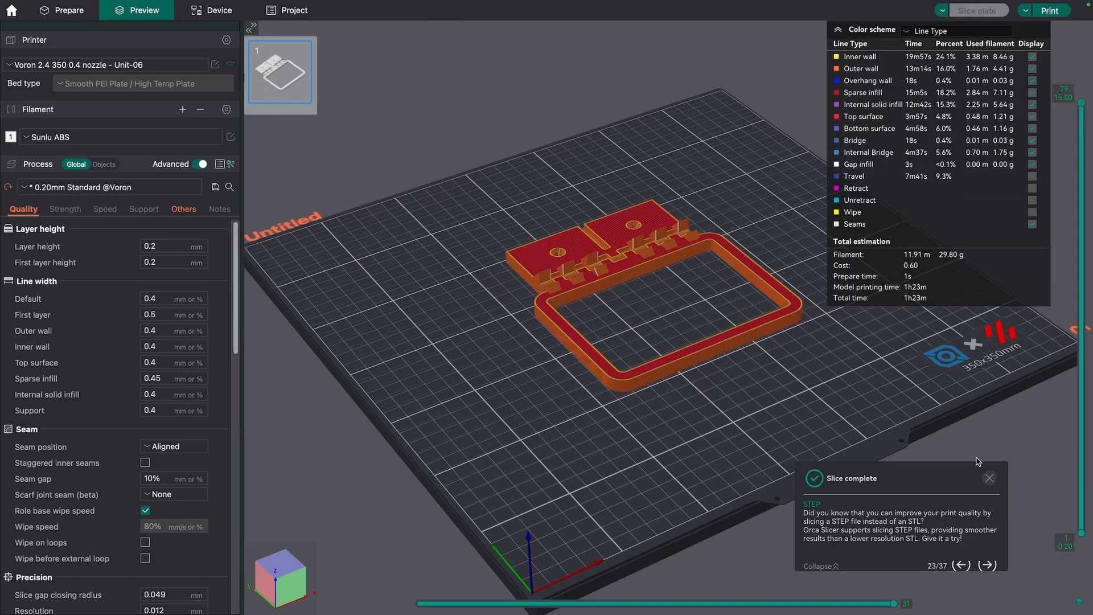
{"action": "left_click", "coordinate": [989, 477]}
{"action": "scroll", "coordinate": [785, 434], "scroll_direction": "up", "scroll_amount": 2}
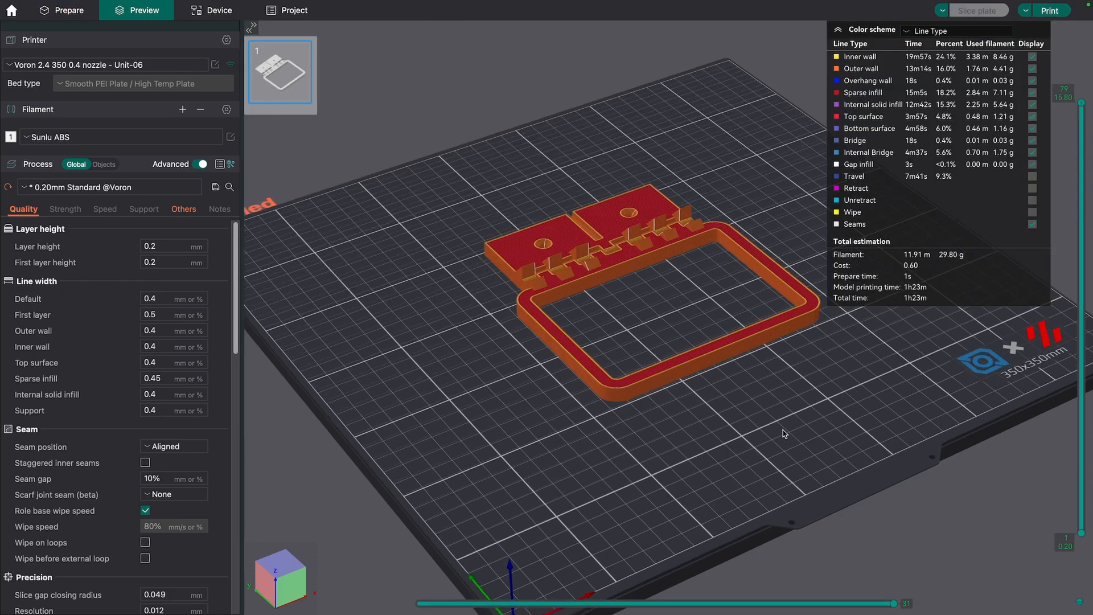
{"action": "left_click_drag", "start_coordinate": [805, 436], "coordinate": [764, 432]}
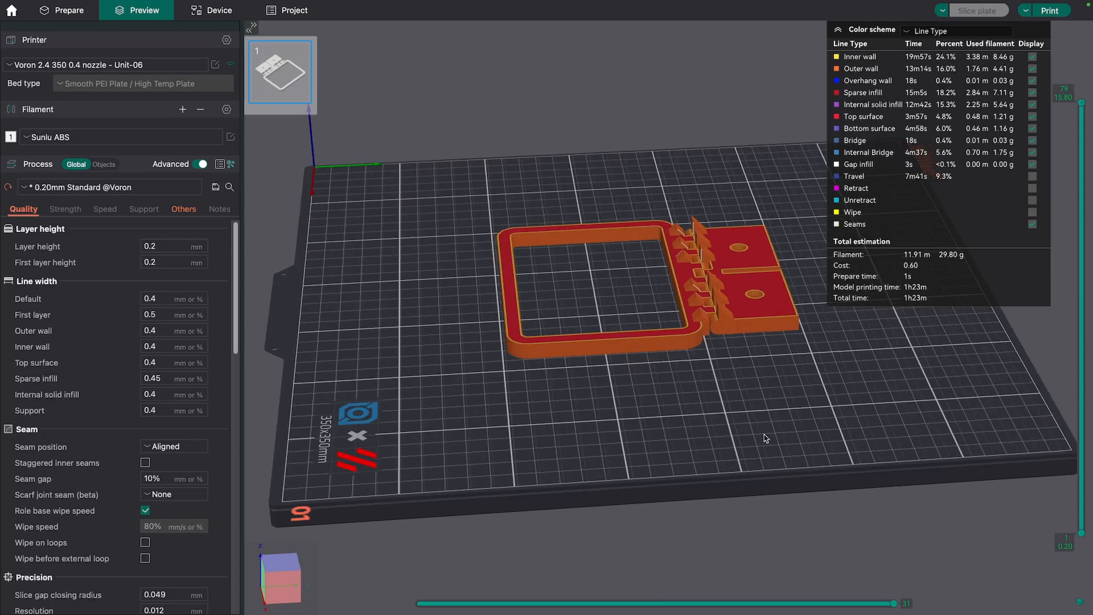
{"action": "scroll", "coordinate": [765, 433], "scroll_direction": "up", "scroll_amount": 3}
{"action": "scroll", "coordinate": [766, 437], "scroll_direction": "up", "scroll_amount": 2}
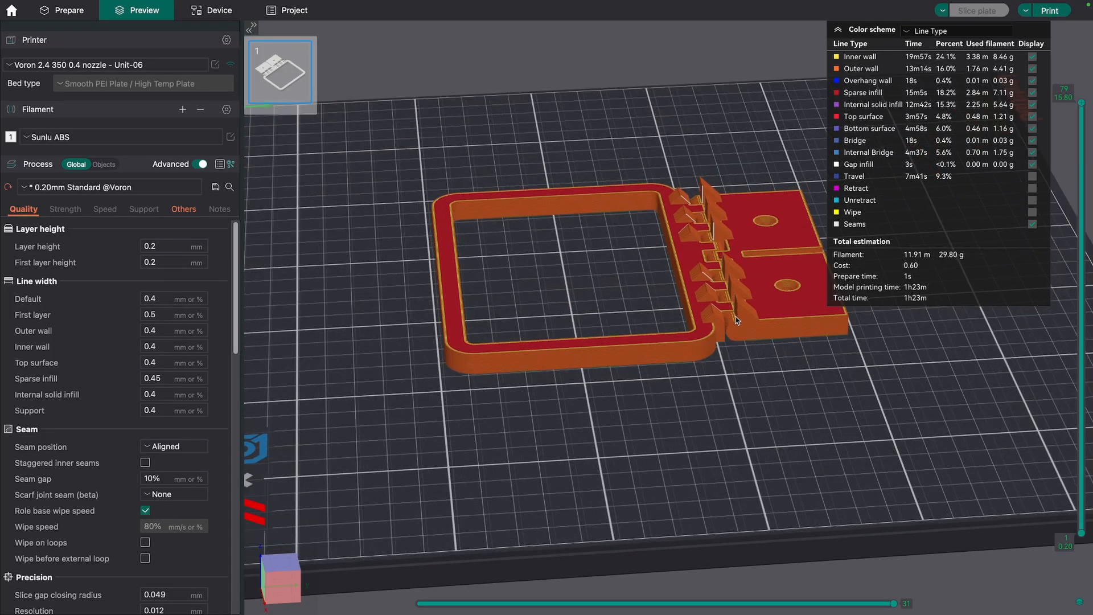
{"action": "right_click_drag", "start_coordinate": [777, 368], "coordinate": [641, 390]}
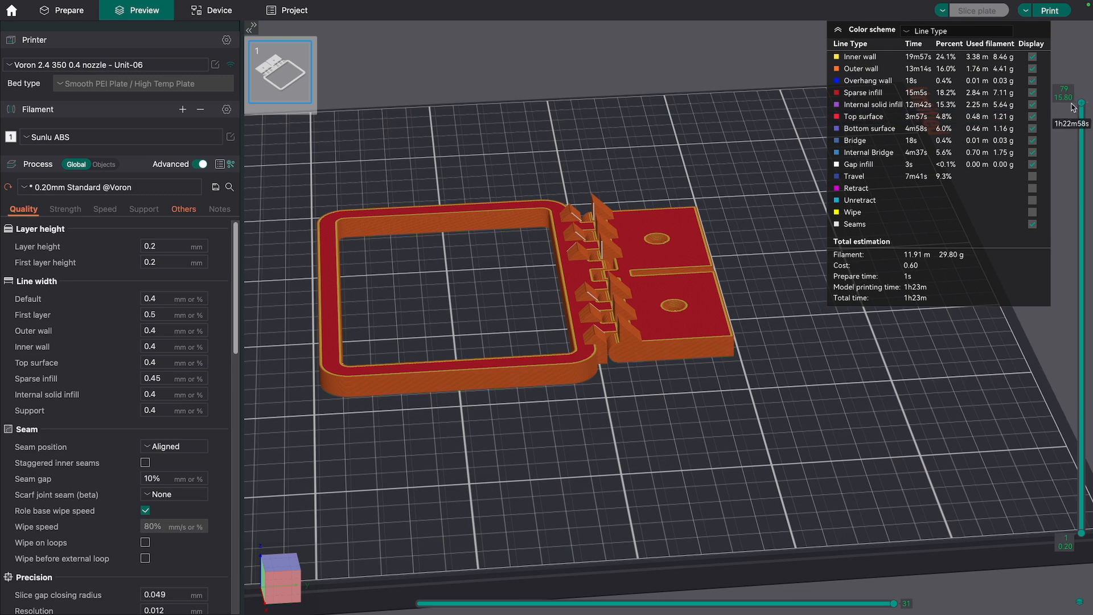
Lower the layer preview to layer 3 at 0.60 mm and examine the gaps between the interlocking hinge knuckles
{"action": "left_click_drag", "start_coordinate": [1081, 103], "coordinate": [1081, 518]}
{"action": "scroll", "coordinate": [733, 424], "scroll_direction": "up", "scroll_amount": 6}
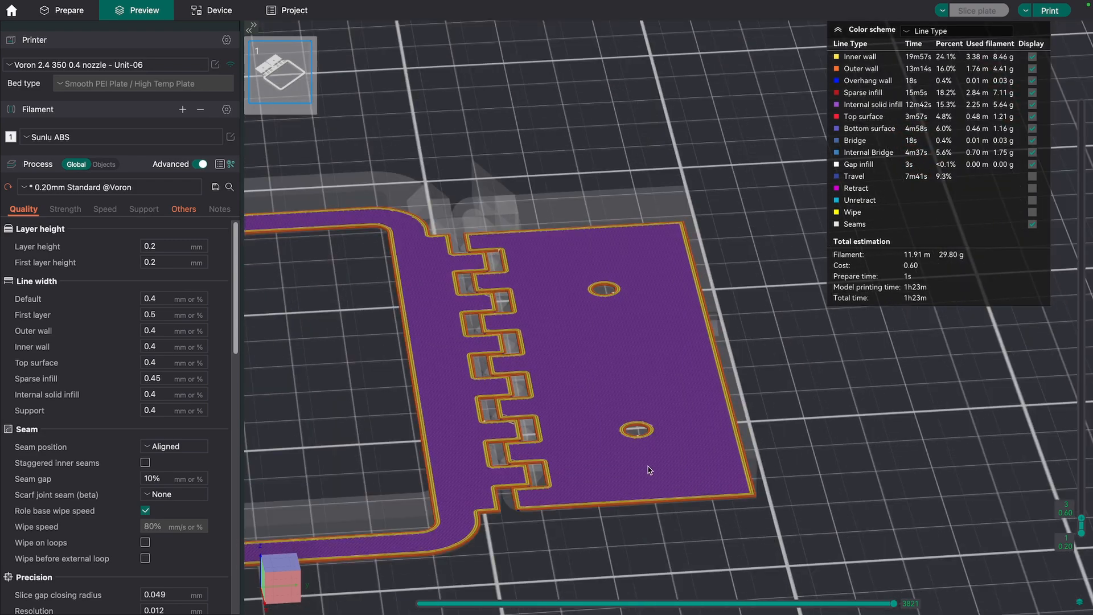
{"action": "left_click_drag", "start_coordinate": [649, 471], "coordinate": [629, 480]}
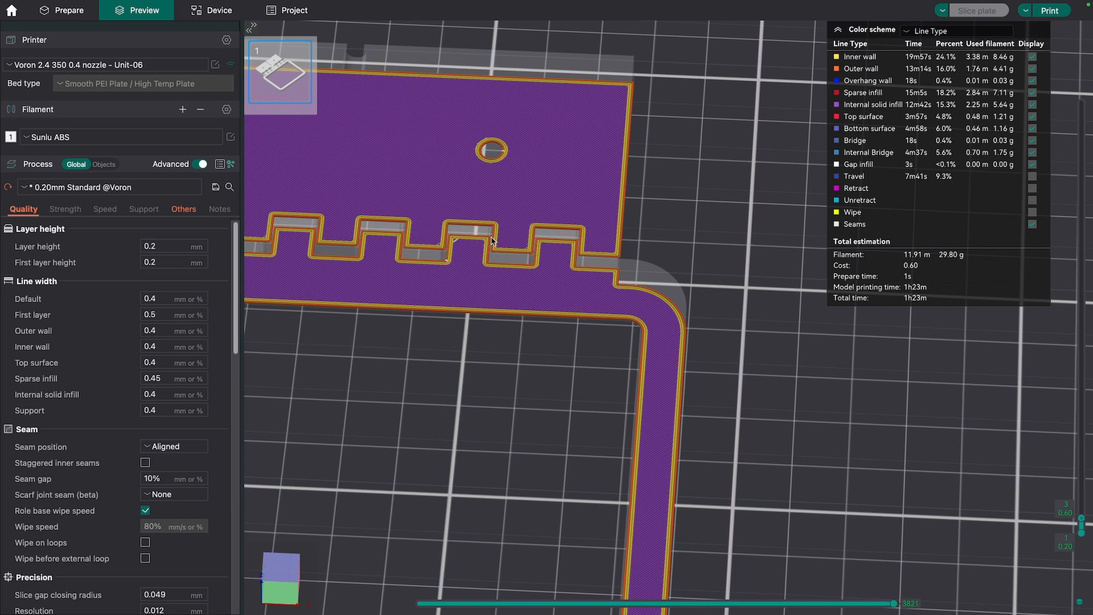
{"action": "left_click_drag", "start_coordinate": [681, 214], "coordinate": [661, 216]}
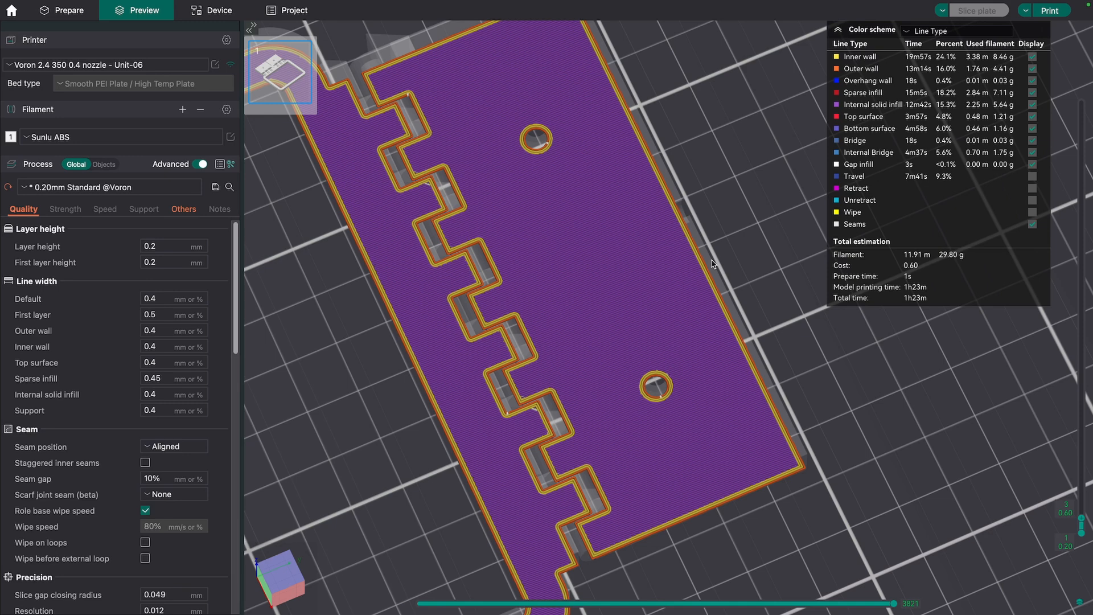
{"action": "right_click_drag", "start_coordinate": [712, 263], "coordinate": [724, 161]}
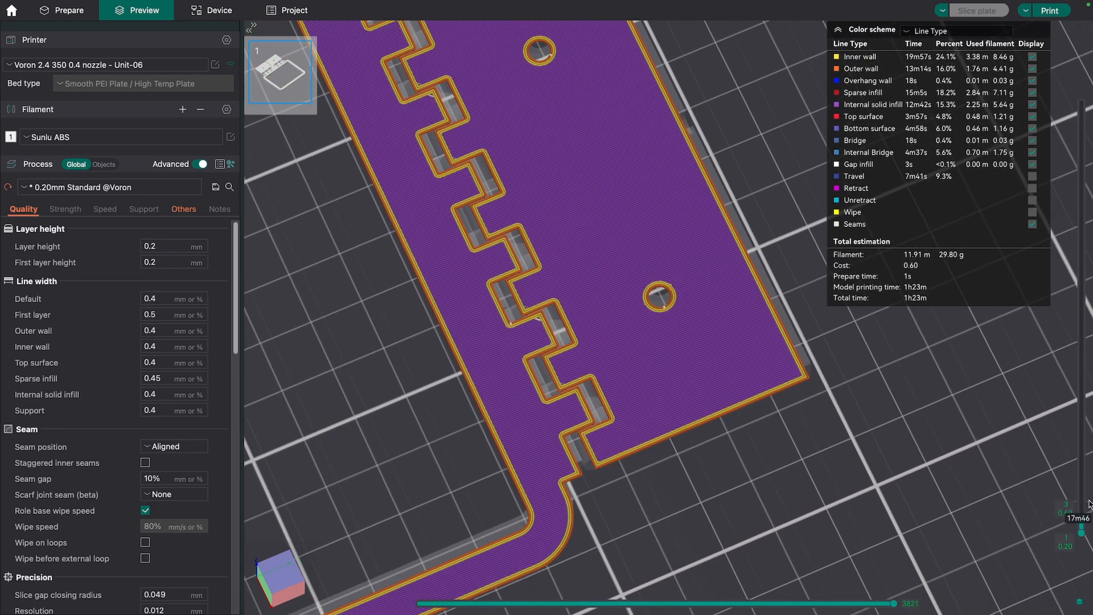
Compare layers 9, 10 and 11 of the sliced hinge to examine how the knuckles' internal joints begin
{"action": "left_click_drag", "start_coordinate": [1080, 518], "coordinate": [1081, 481]}
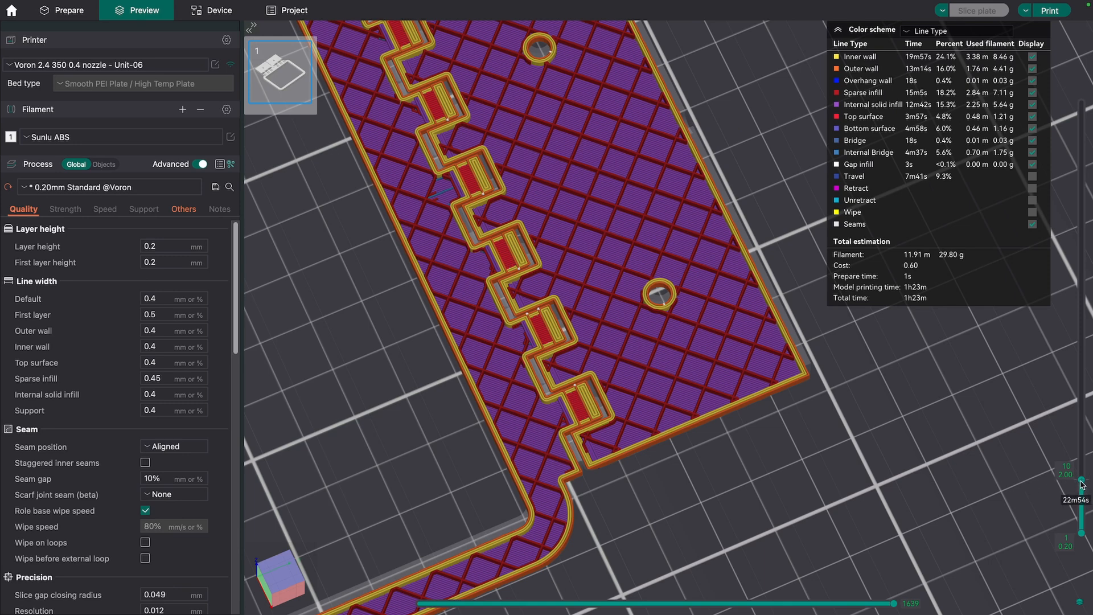
{"action": "left_click_drag", "start_coordinate": [1080, 481], "coordinate": [1080, 486]}
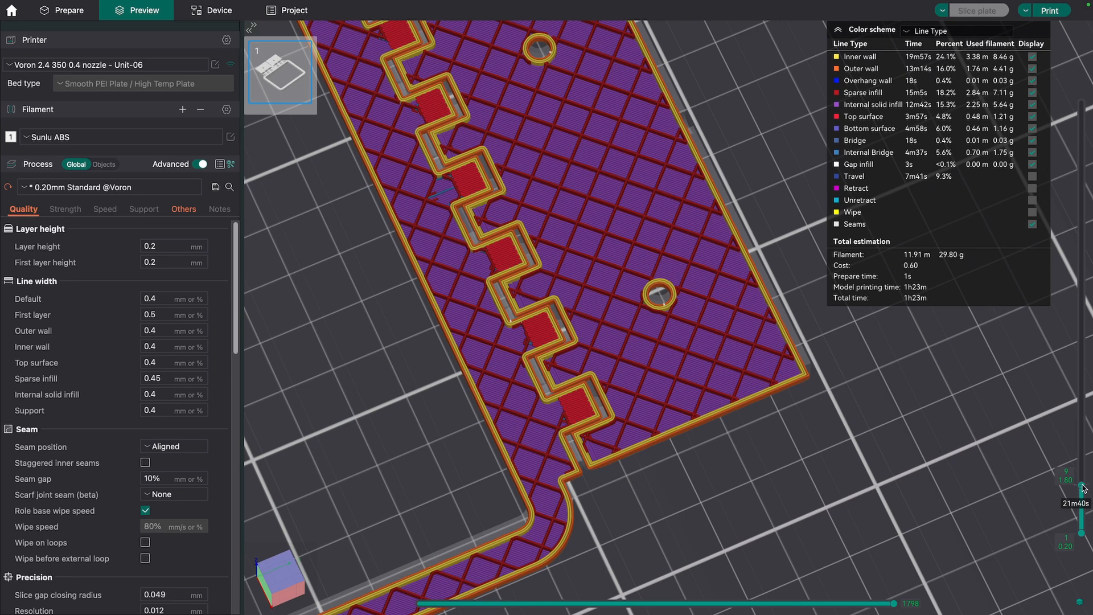
{"action": "left_click_drag", "start_coordinate": [1082, 488], "coordinate": [1082, 475]}
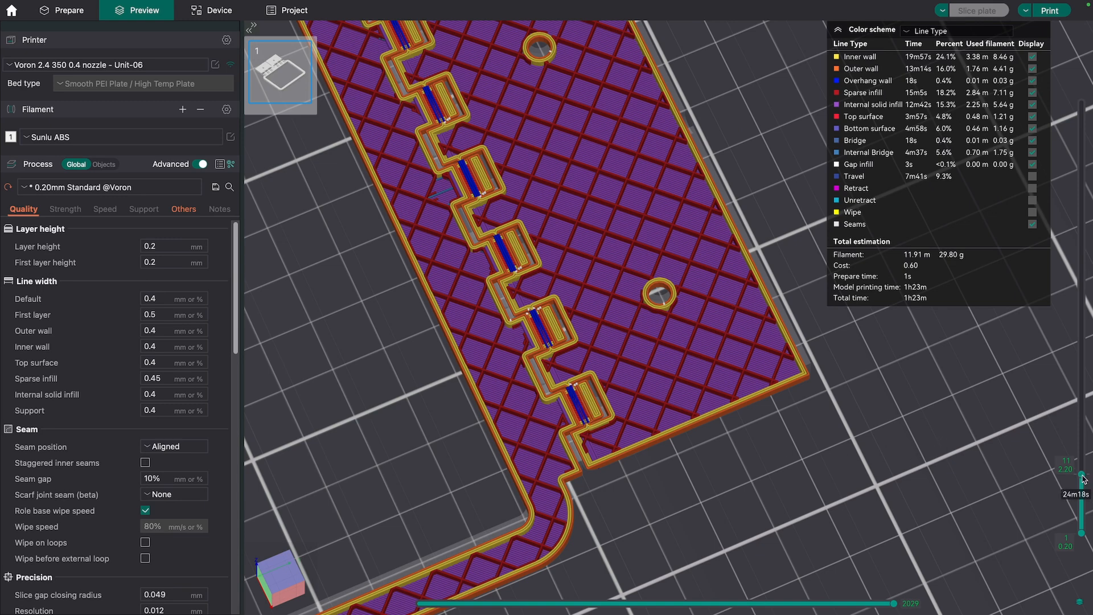
Raise the layer preview through layers 18, 32 and 54 to examine the hinge joints, plate groove and wedge stops
{"action": "left_click_drag", "start_coordinate": [1084, 478], "coordinate": [1083, 440]}
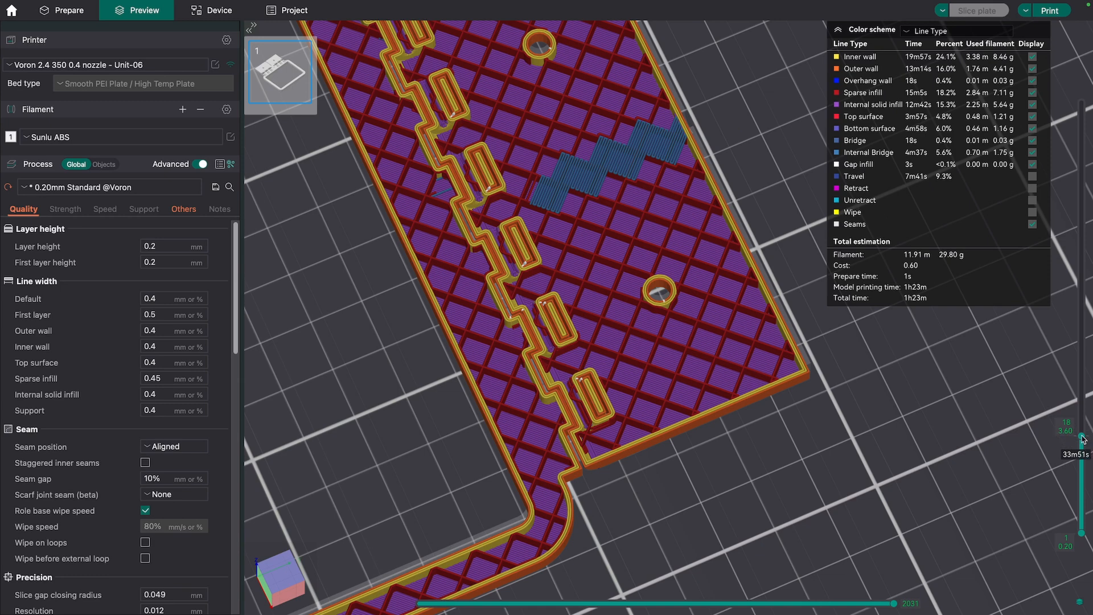
{"action": "left_click_drag", "start_coordinate": [1081, 436], "coordinate": [1057, 362]}
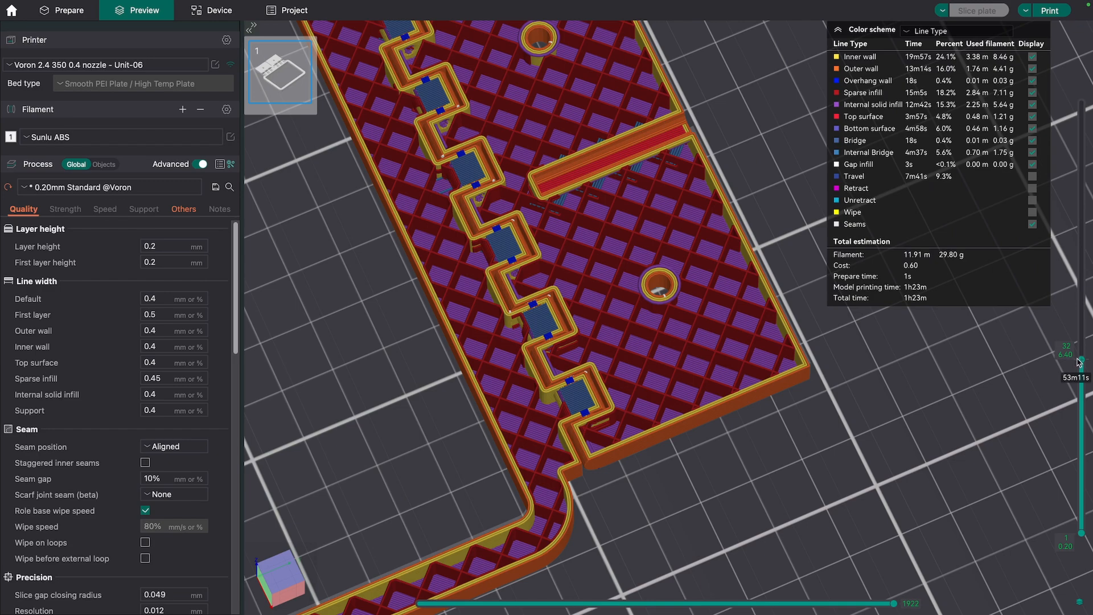
{"action": "left_click_drag", "start_coordinate": [1081, 360], "coordinate": [1039, 240]}
{"action": "scroll", "coordinate": [794, 438], "scroll_direction": "down", "scroll_amount": 5}
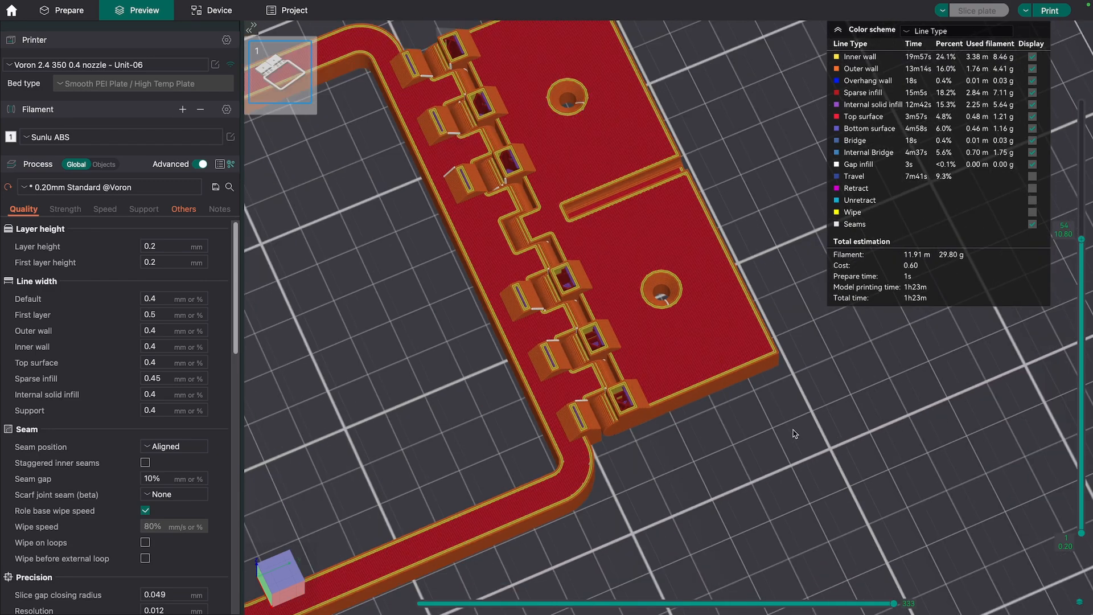
Restore the layer preview to layer 79 and examine the complete sliced mount from different sides
{"action": "left_click_drag", "start_coordinate": [1085, 241], "coordinate": [1082, 103]}
{"action": "left_click_drag", "start_coordinate": [727, 438], "coordinate": [727, 424]}
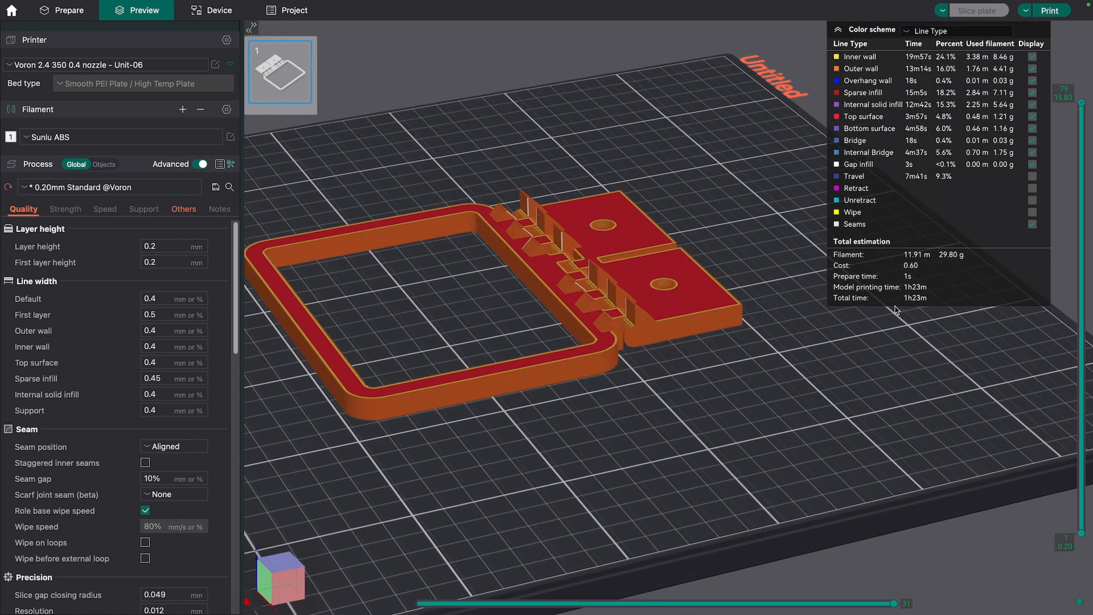
{"action": "left_click_drag", "start_coordinate": [720, 384], "coordinate": [719, 402]}
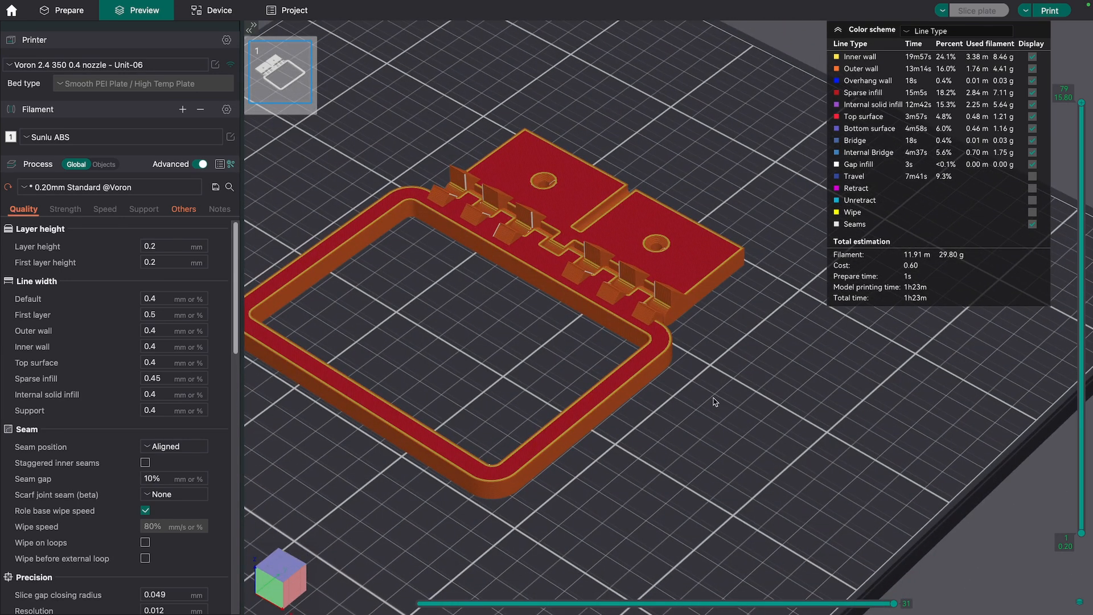